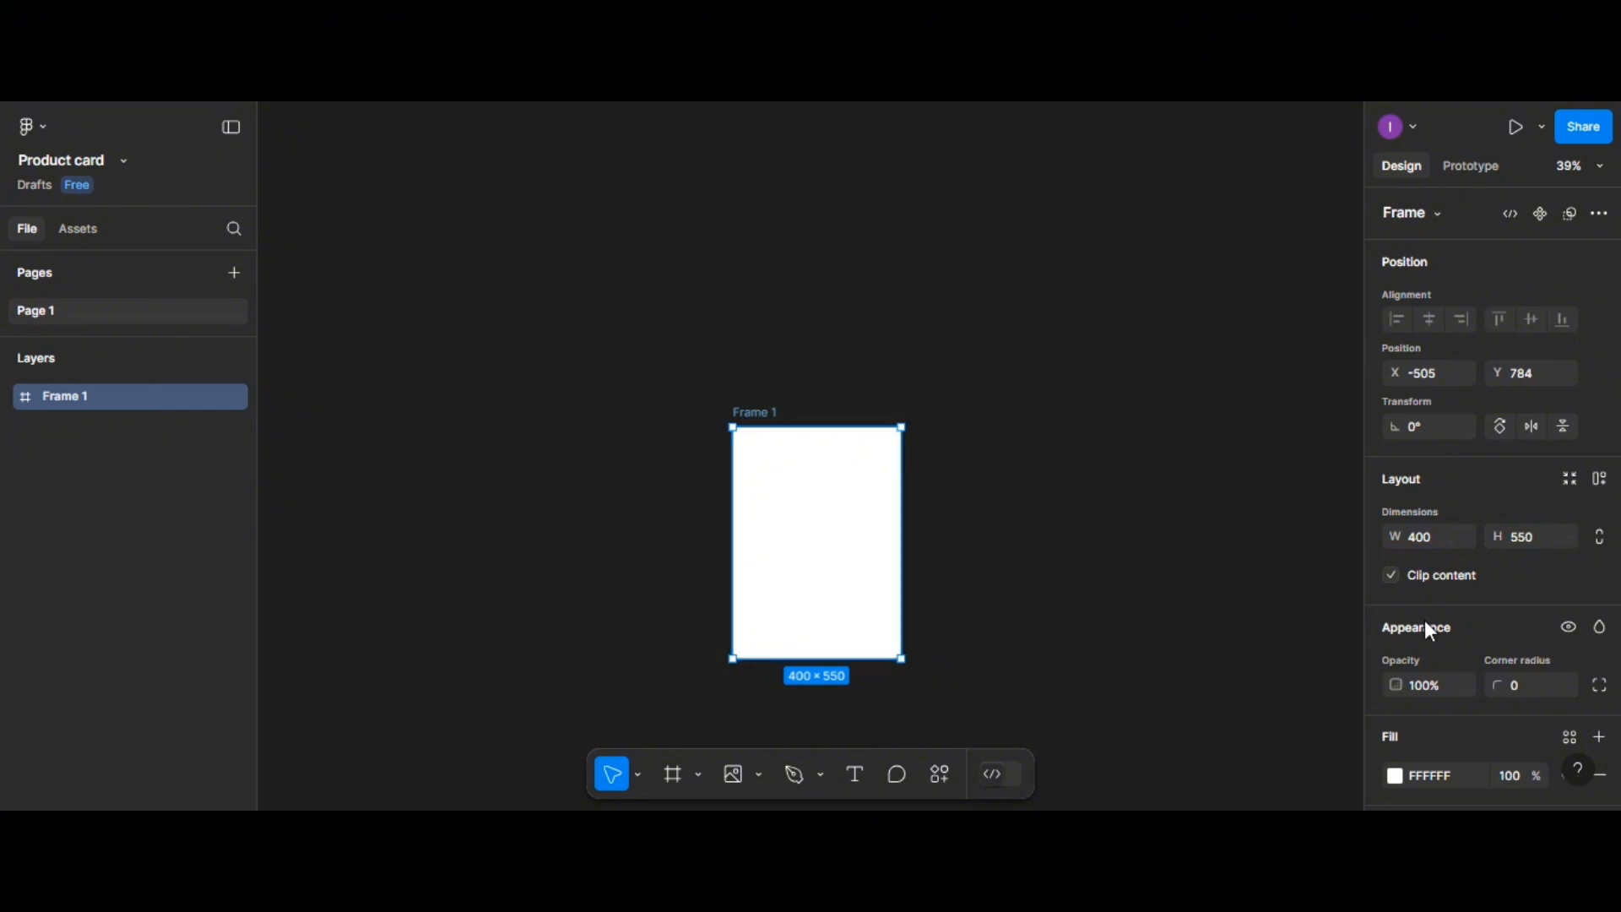
Round only the two upper corners of Frame 1 with a radius of 10
click(1597, 684)
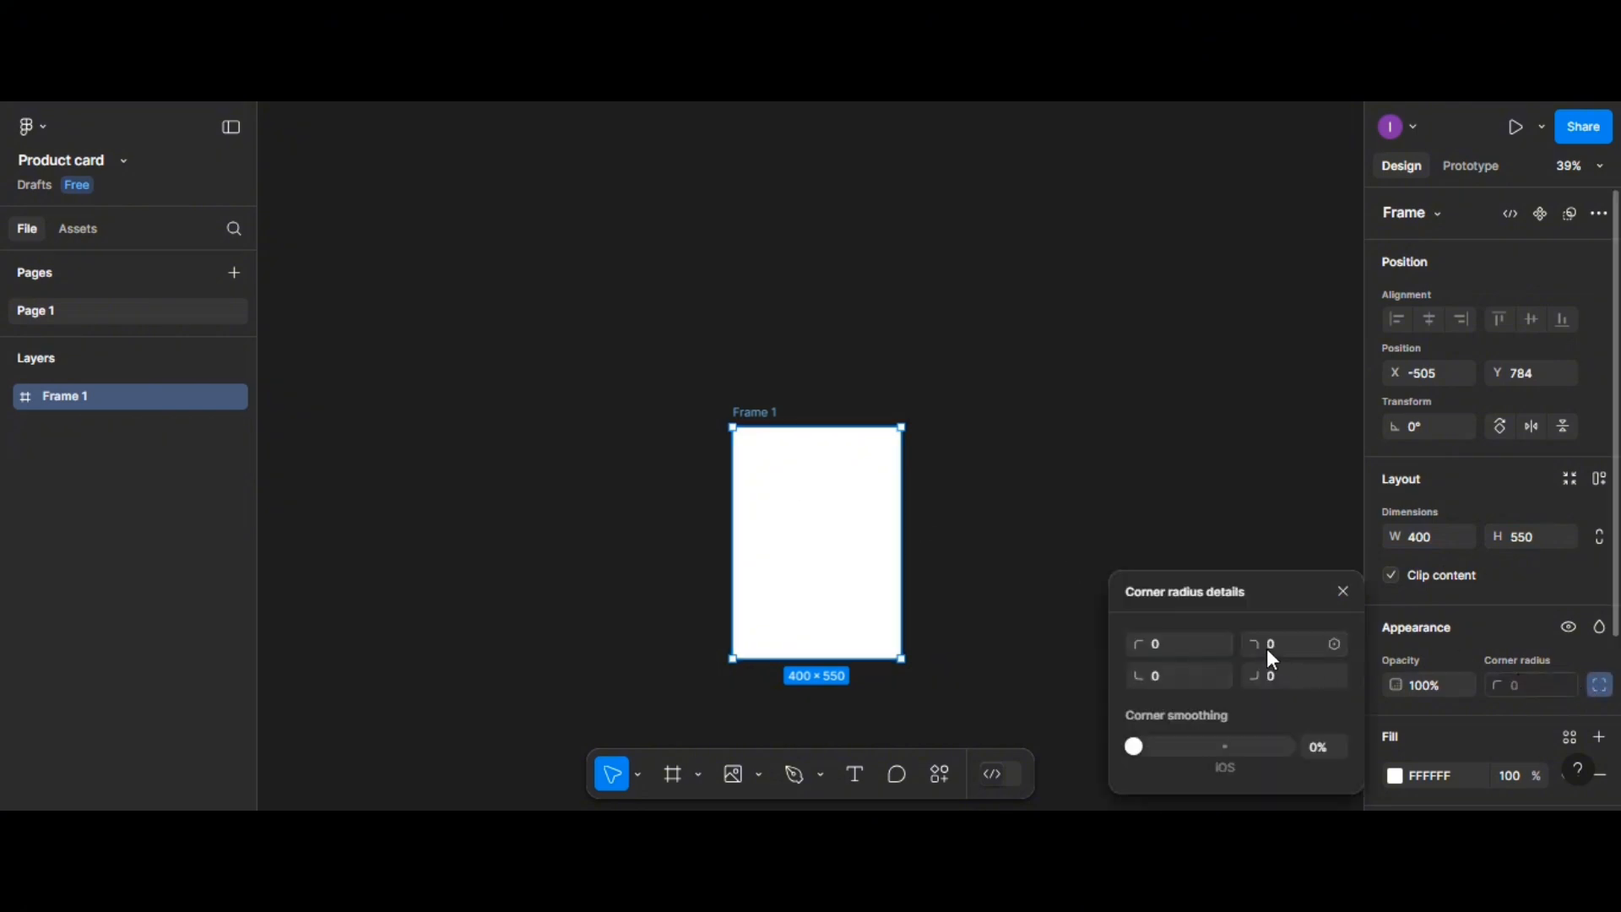
text(10)
click(1158, 647)
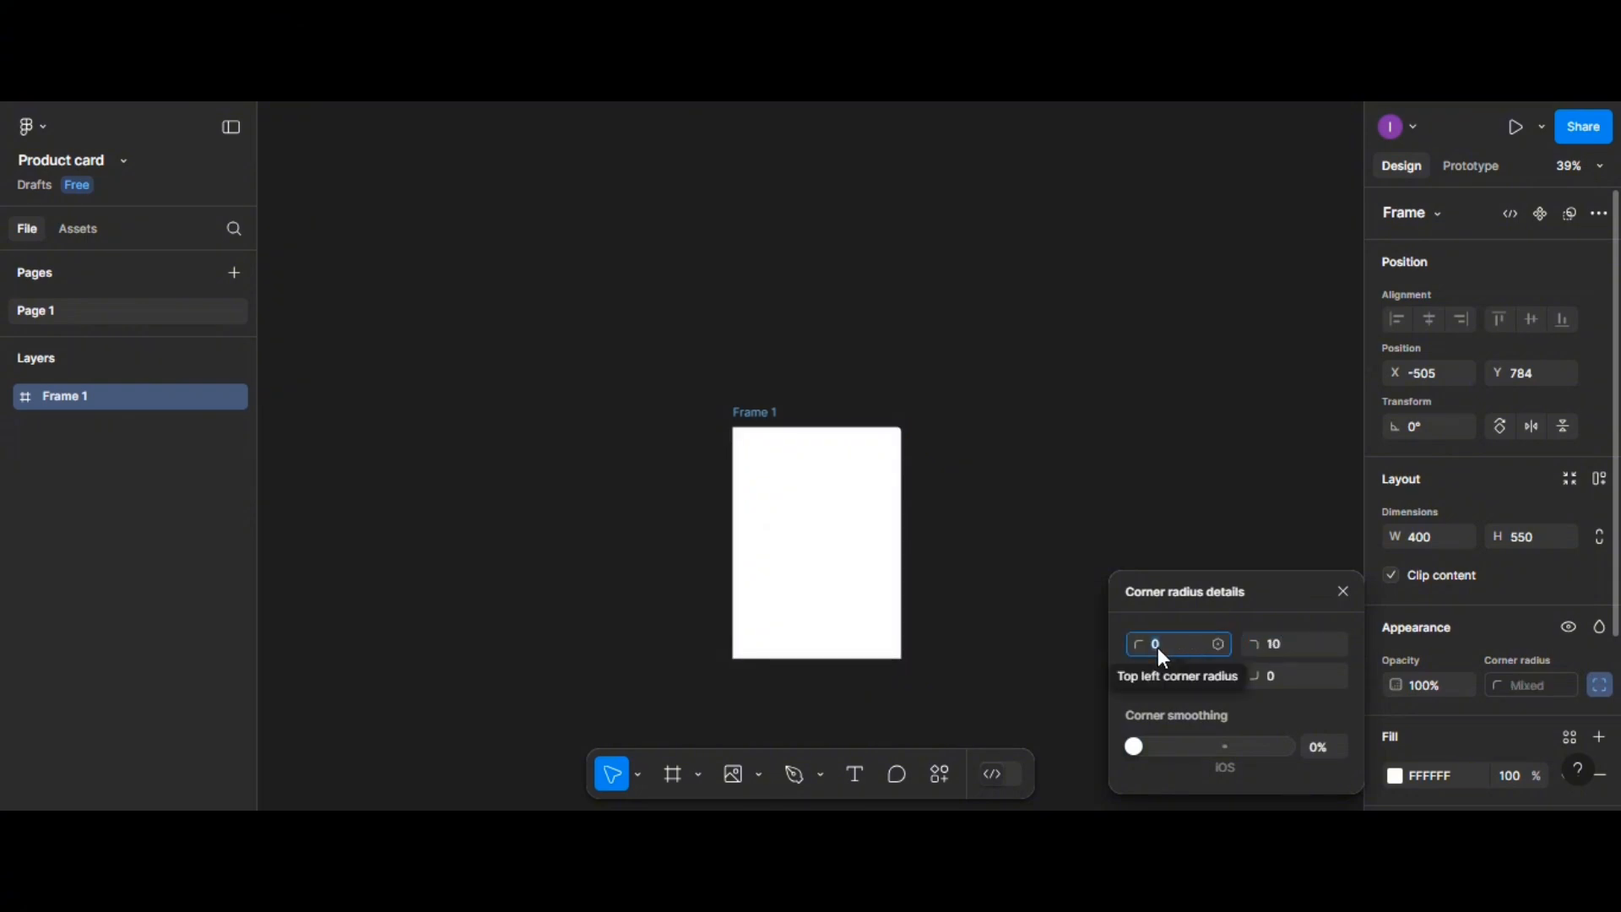
text(10)
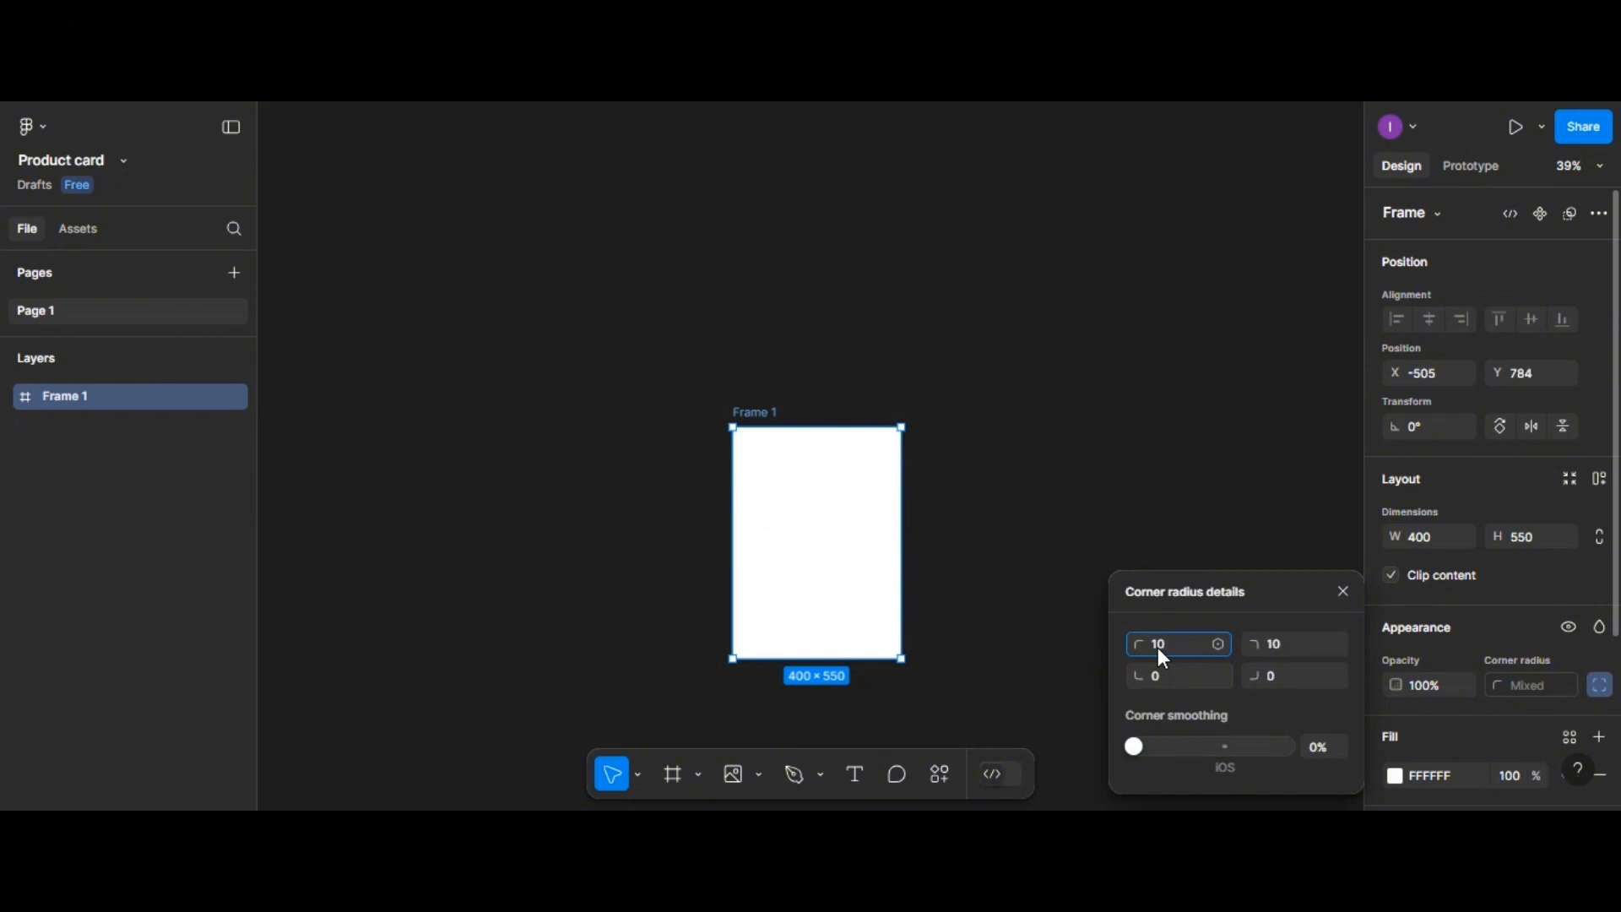
click(1004, 518)
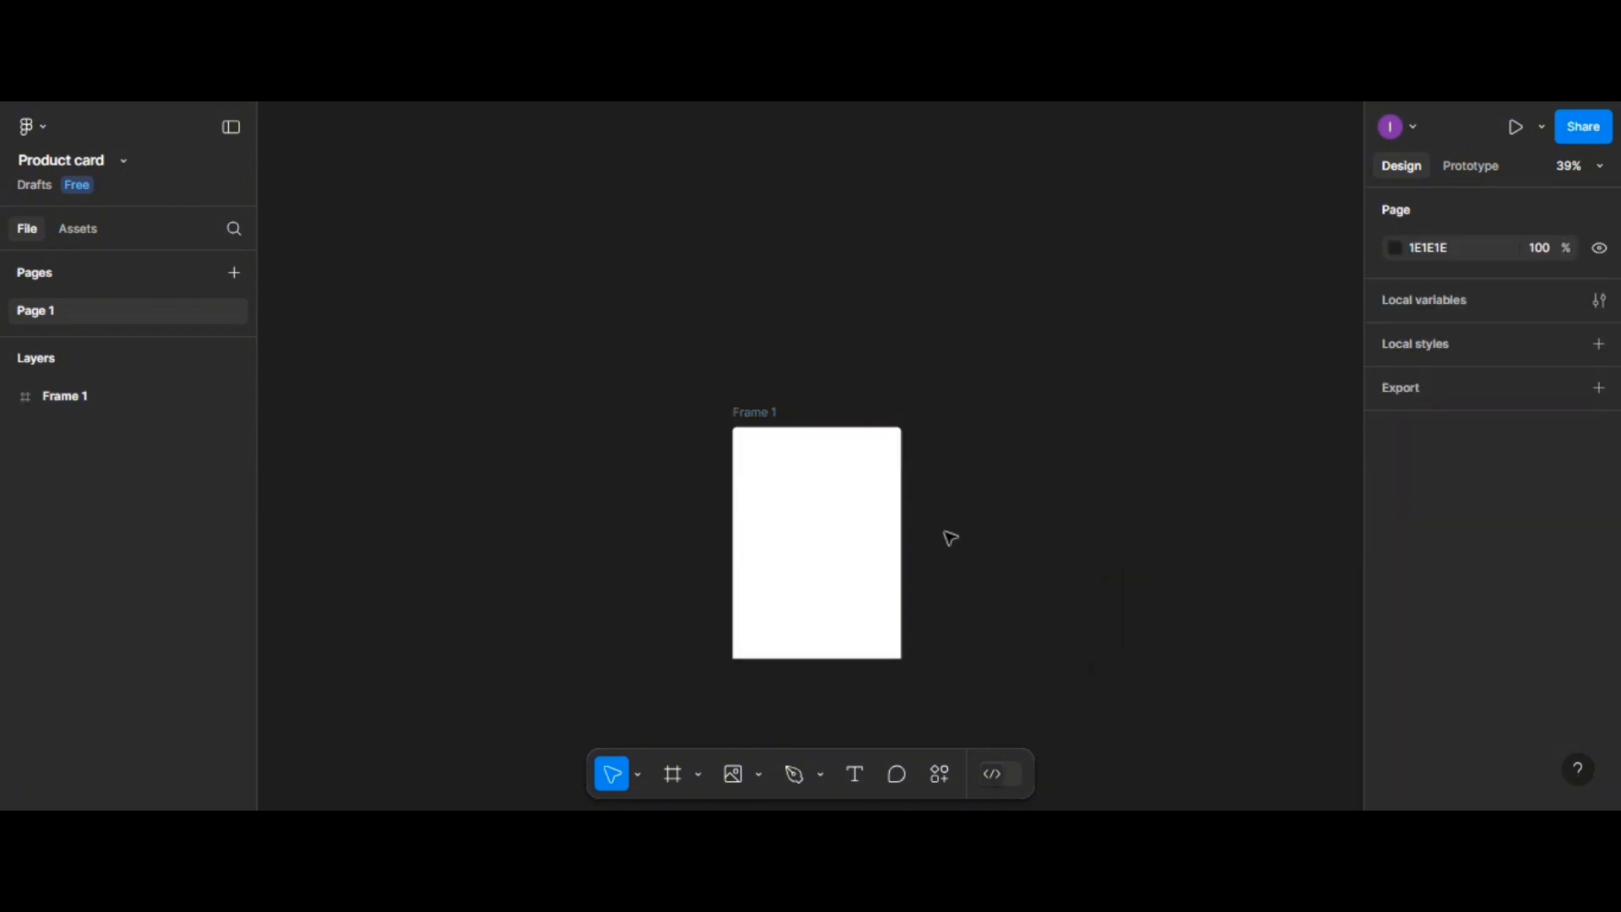
Duplicate Frame 1 beside the original and set the copy's height to 400
click(762, 529)
mouse_move(994, 524)
mouse_down()
mouse_move(1021, 517)
mouse_move(1002, 528)
mouse_up()
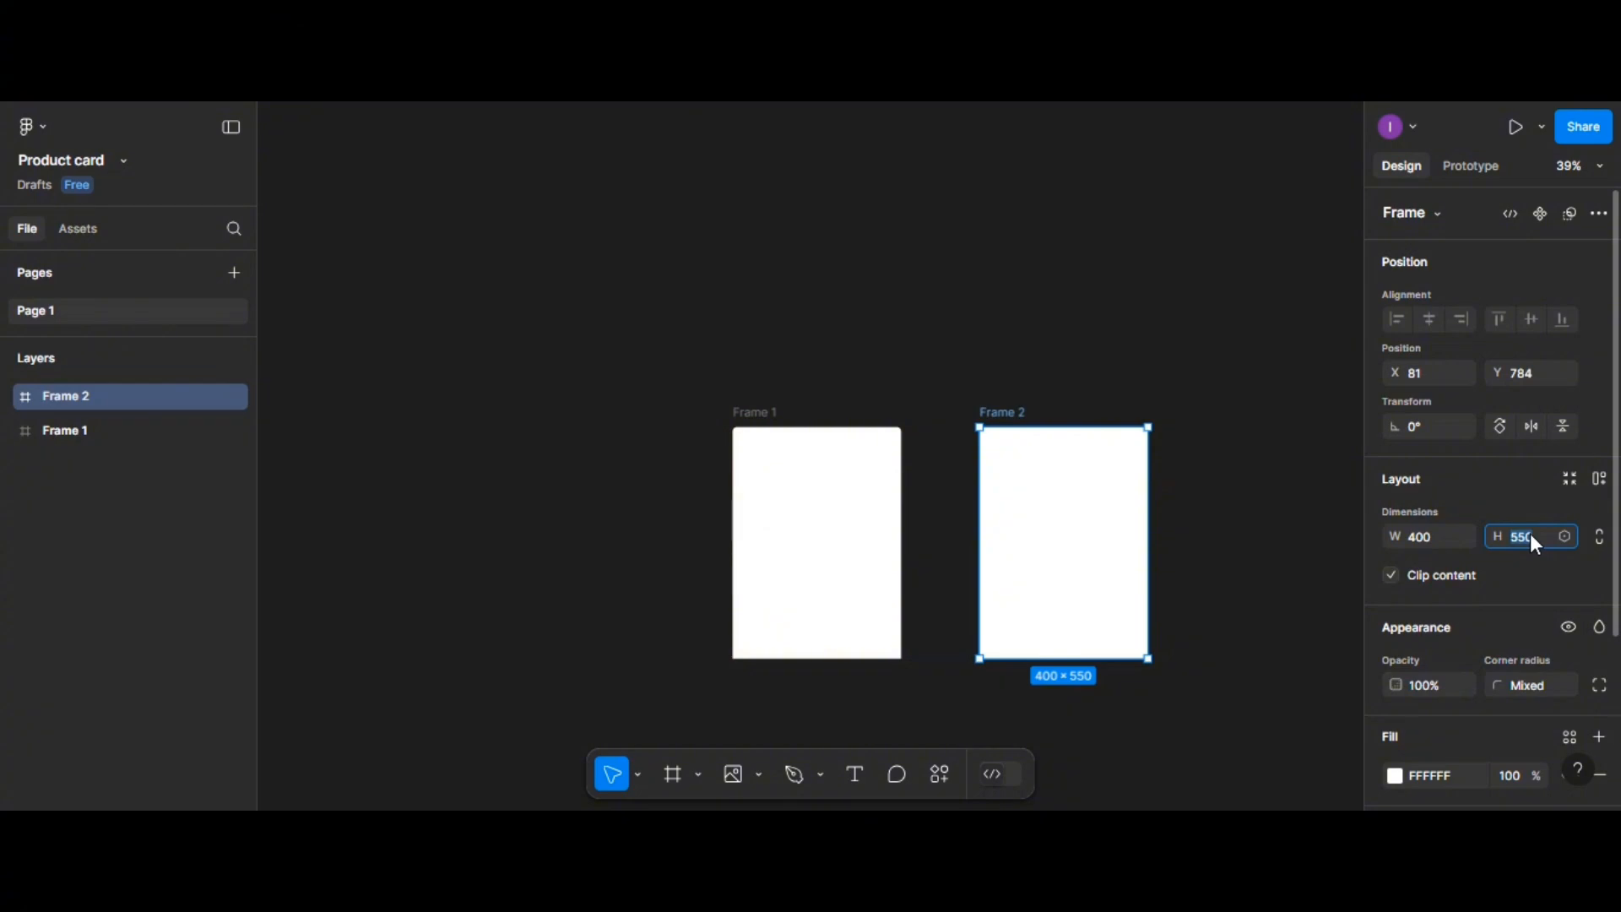
click(1530, 534)
text(400)
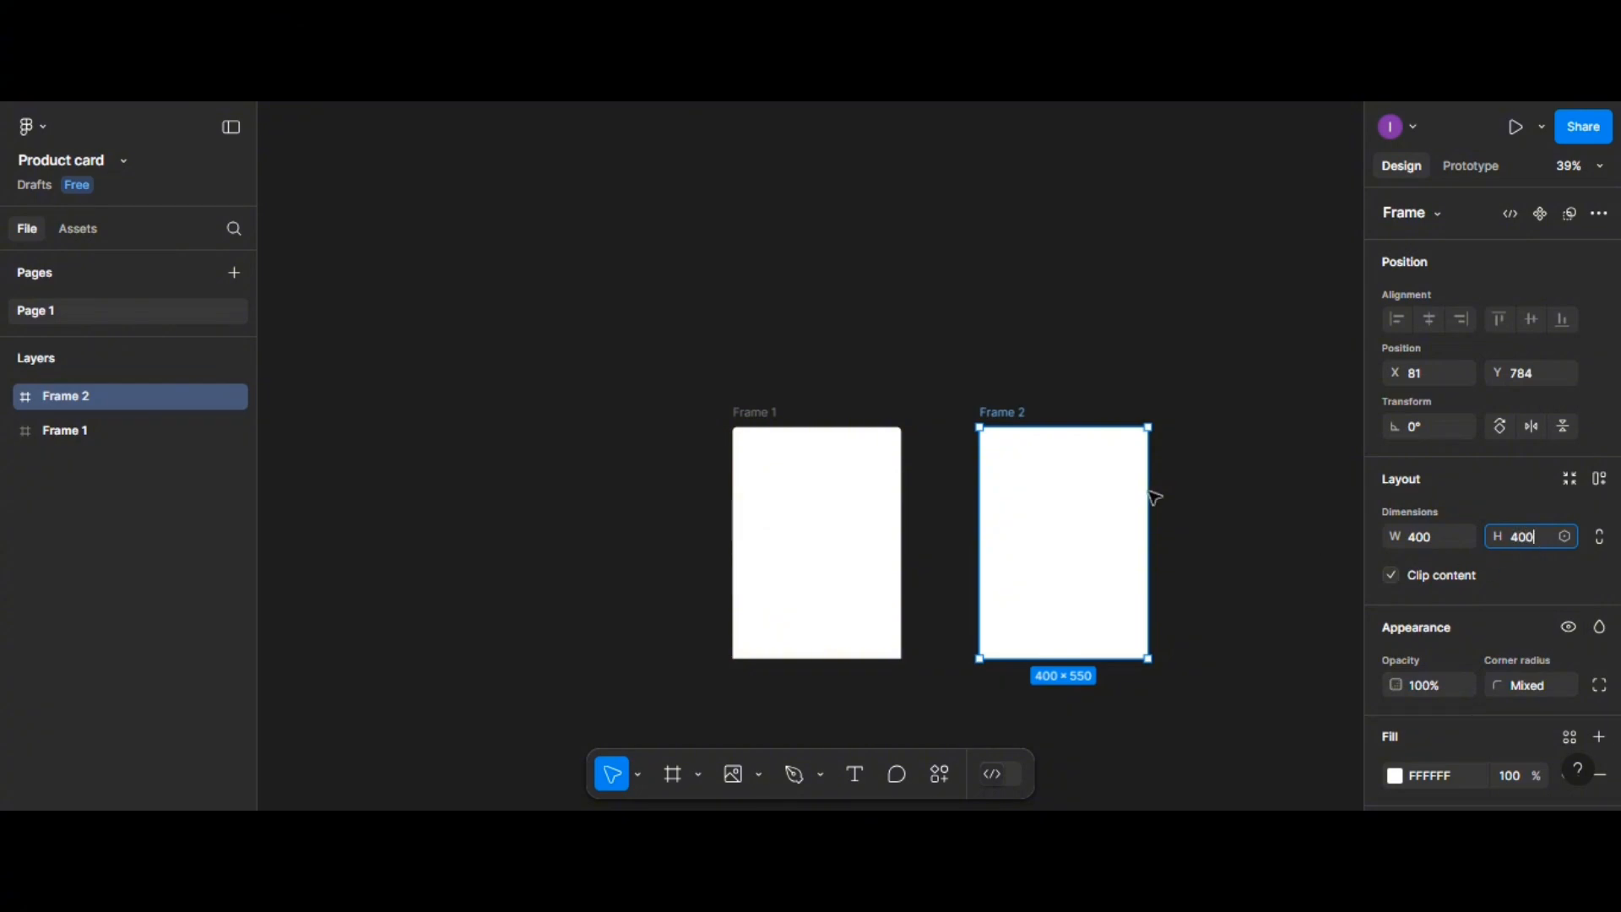
key(Return)
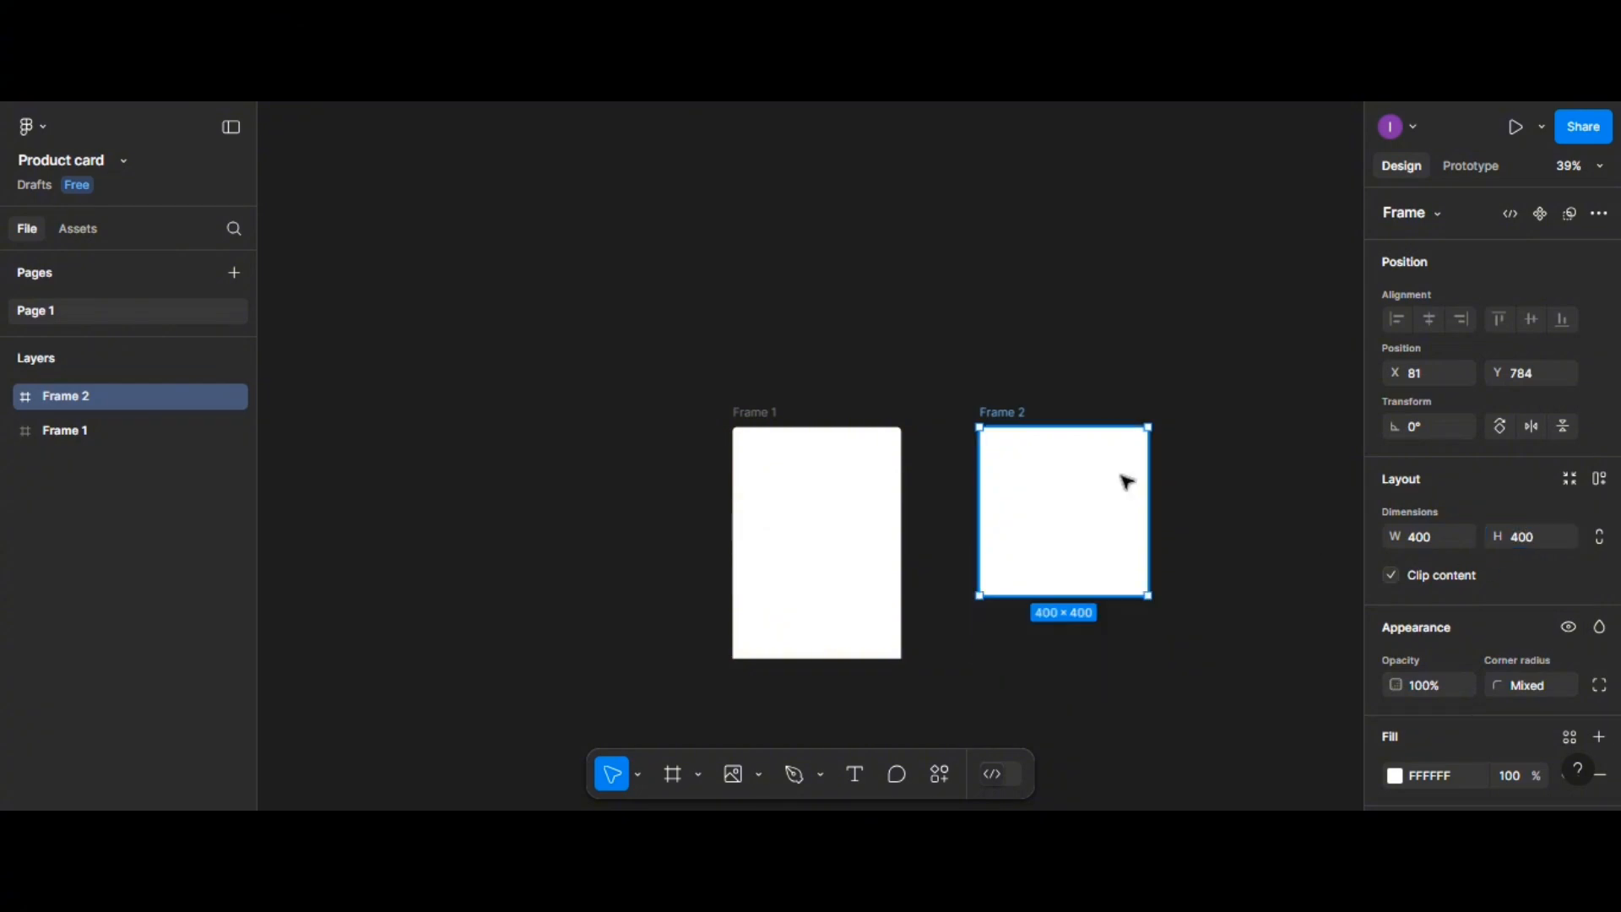
Fill Frame 2 with colour E4E4E4 and move it into Frame 1, flush with its upper edge at X 0, Y 0
click(1393, 776)
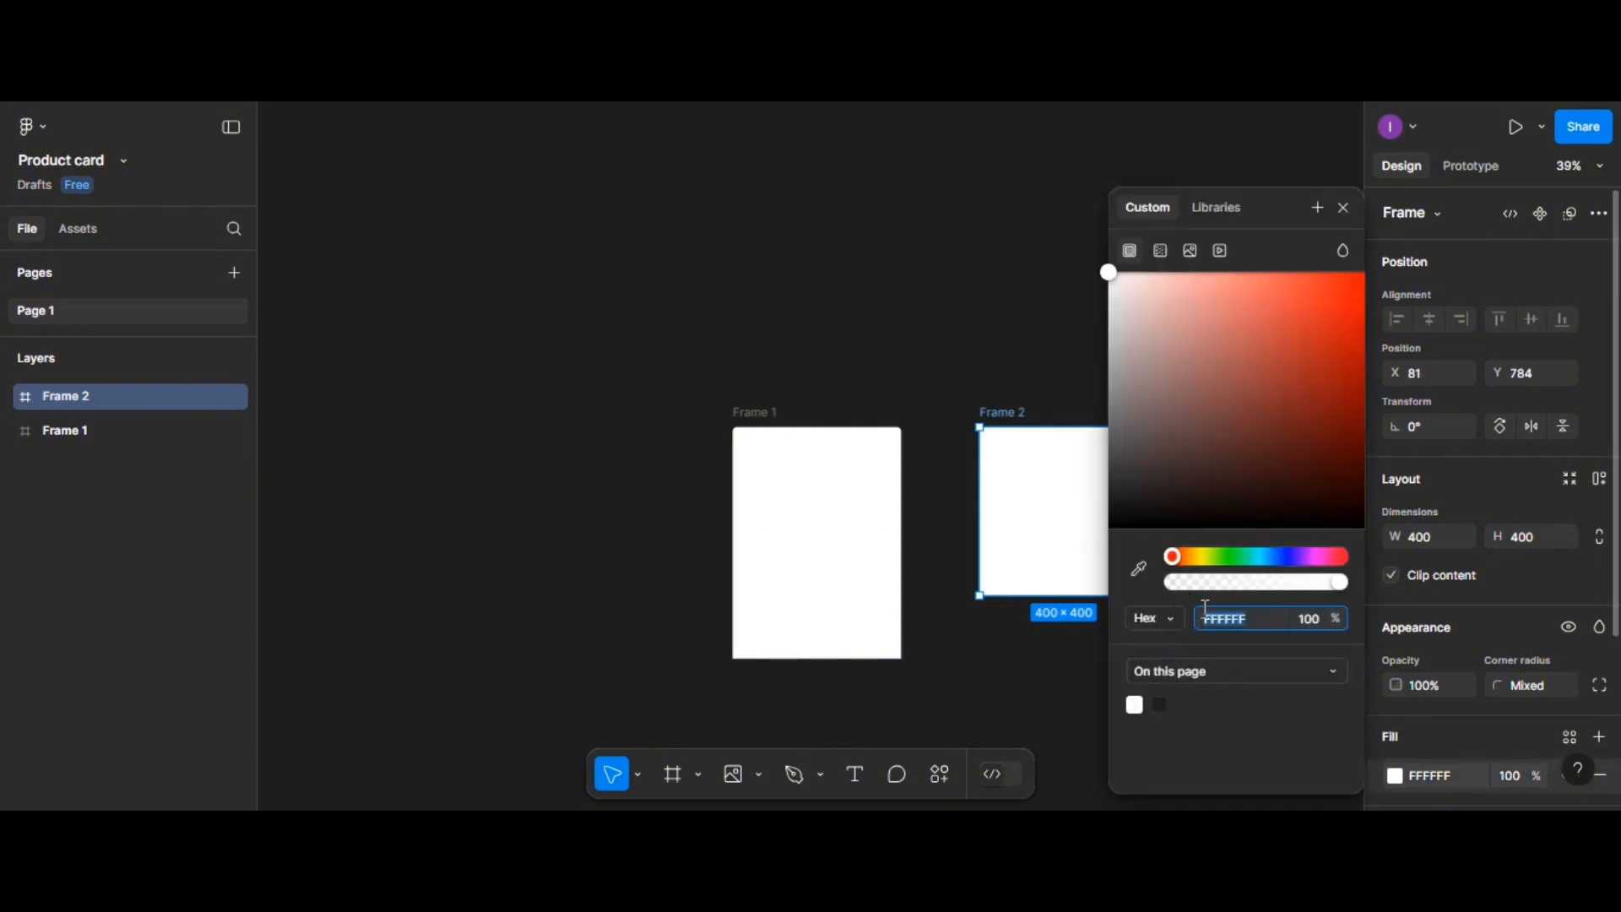
text(e4e4e4)
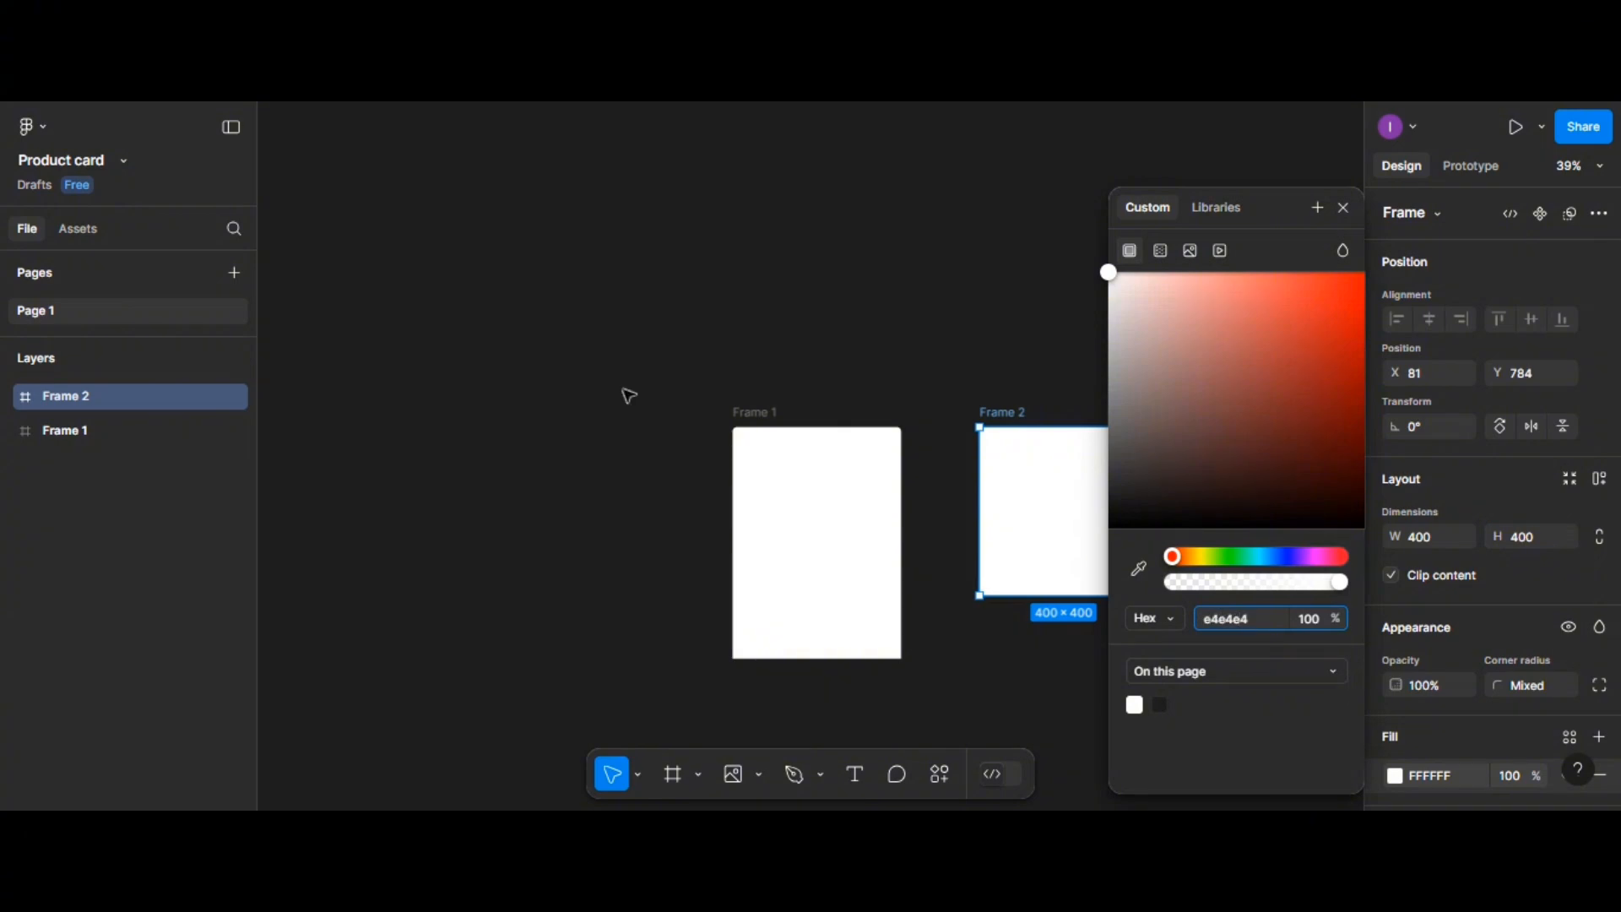
key(Return)
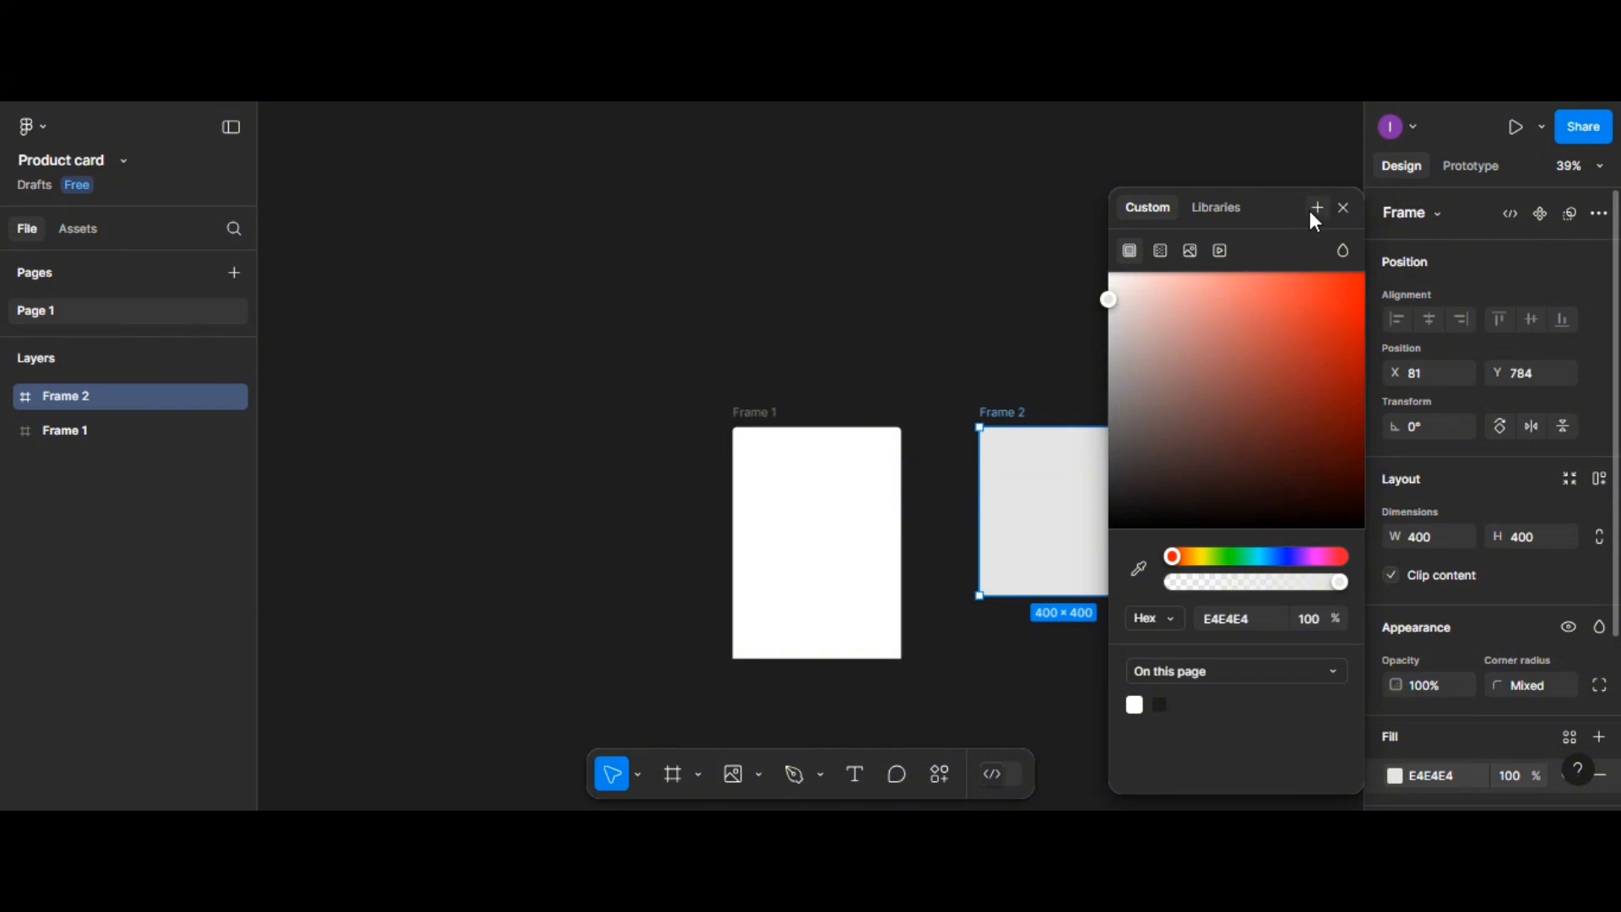
click(1341, 208)
drag(1075, 489, 832, 488)
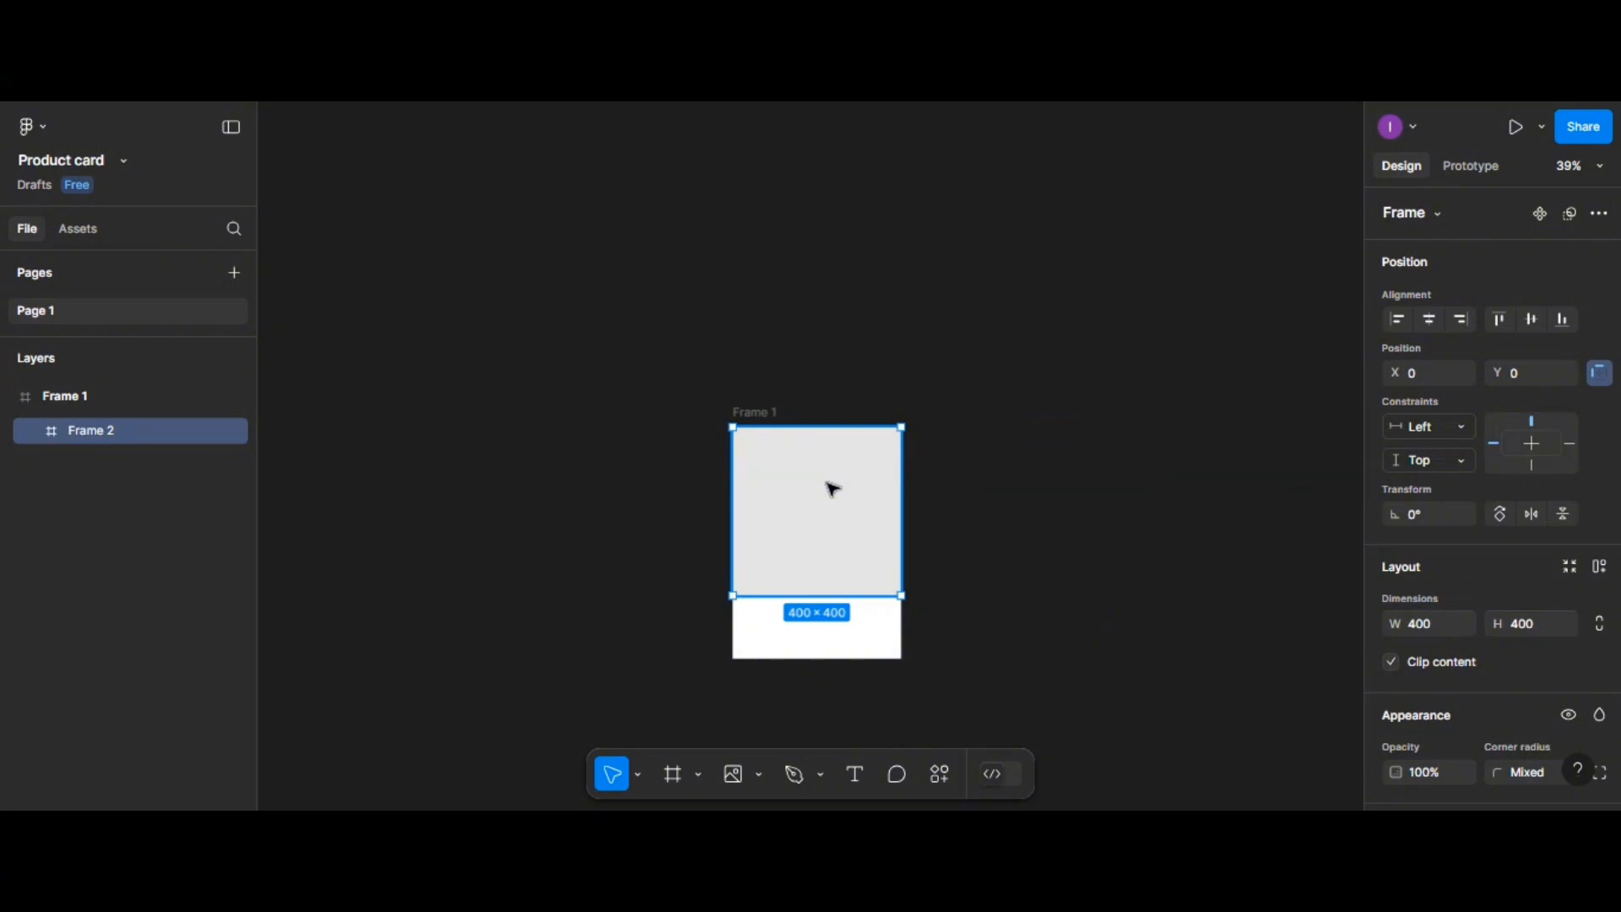
scroll(832, 488, up, 5)
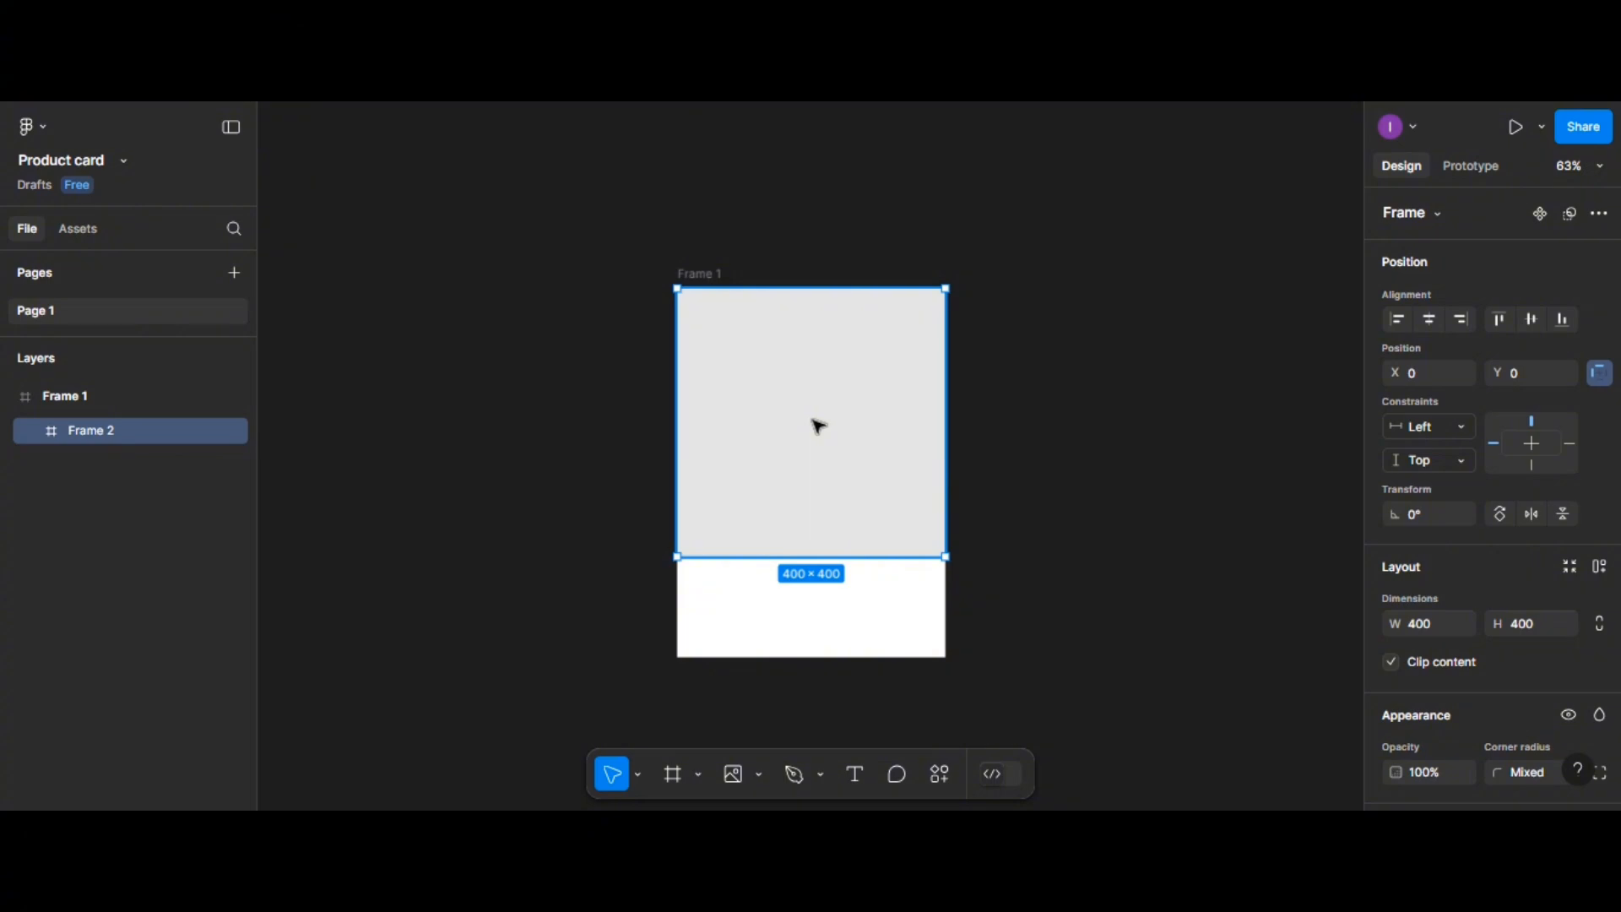
Place the blue running shoes image inside the grey Frame 2
click(13, 137)
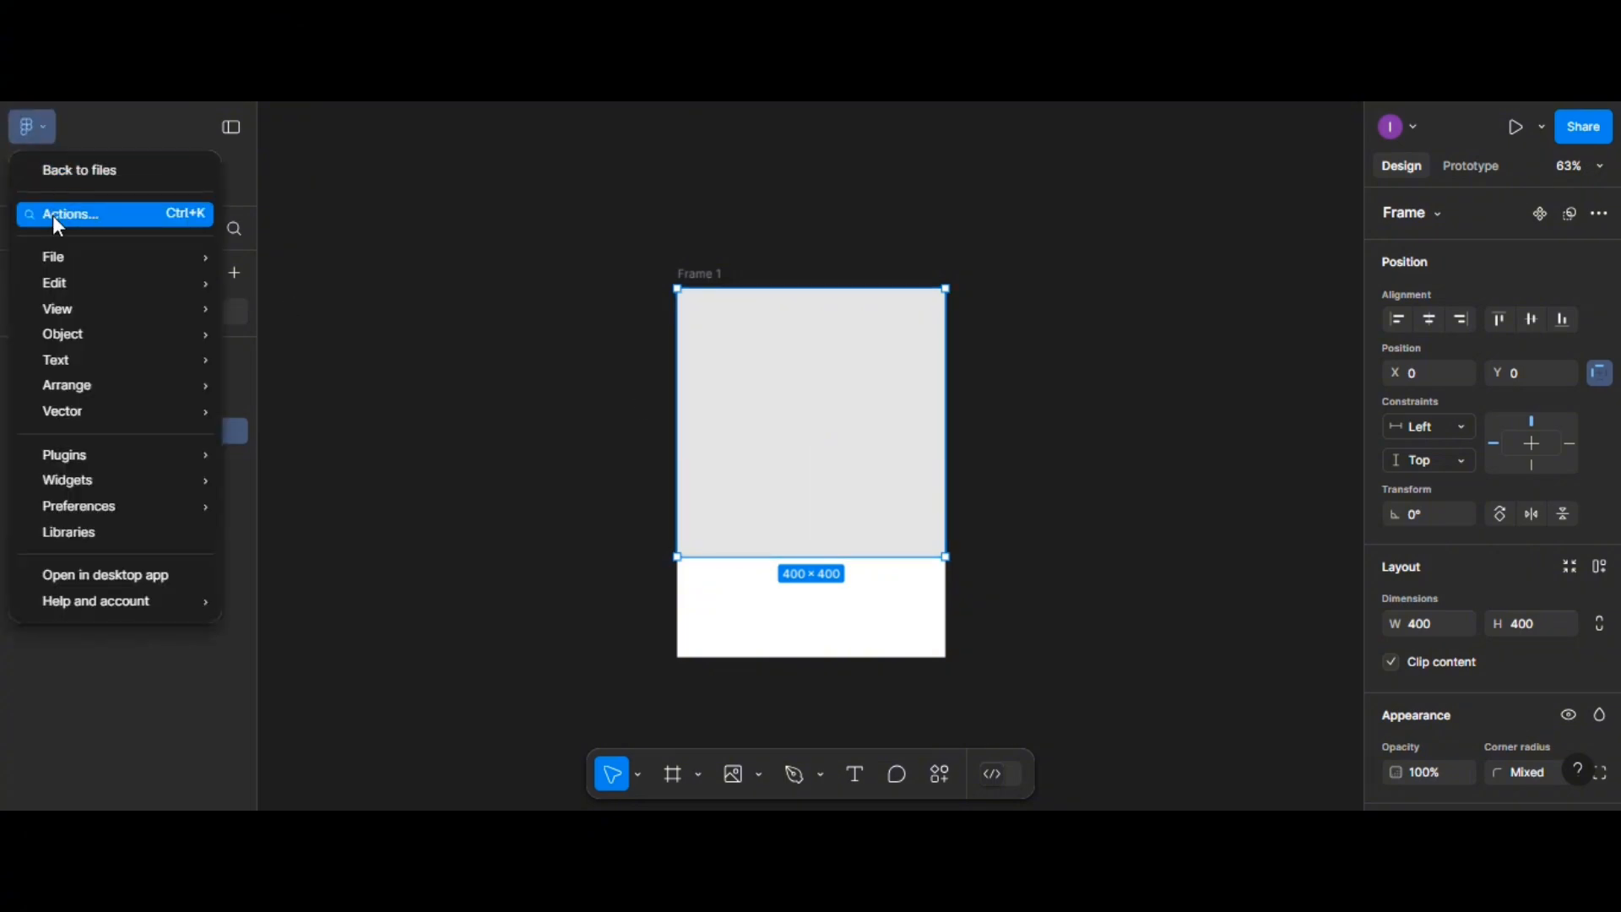
mouse_move(53, 249)
click(287, 372)
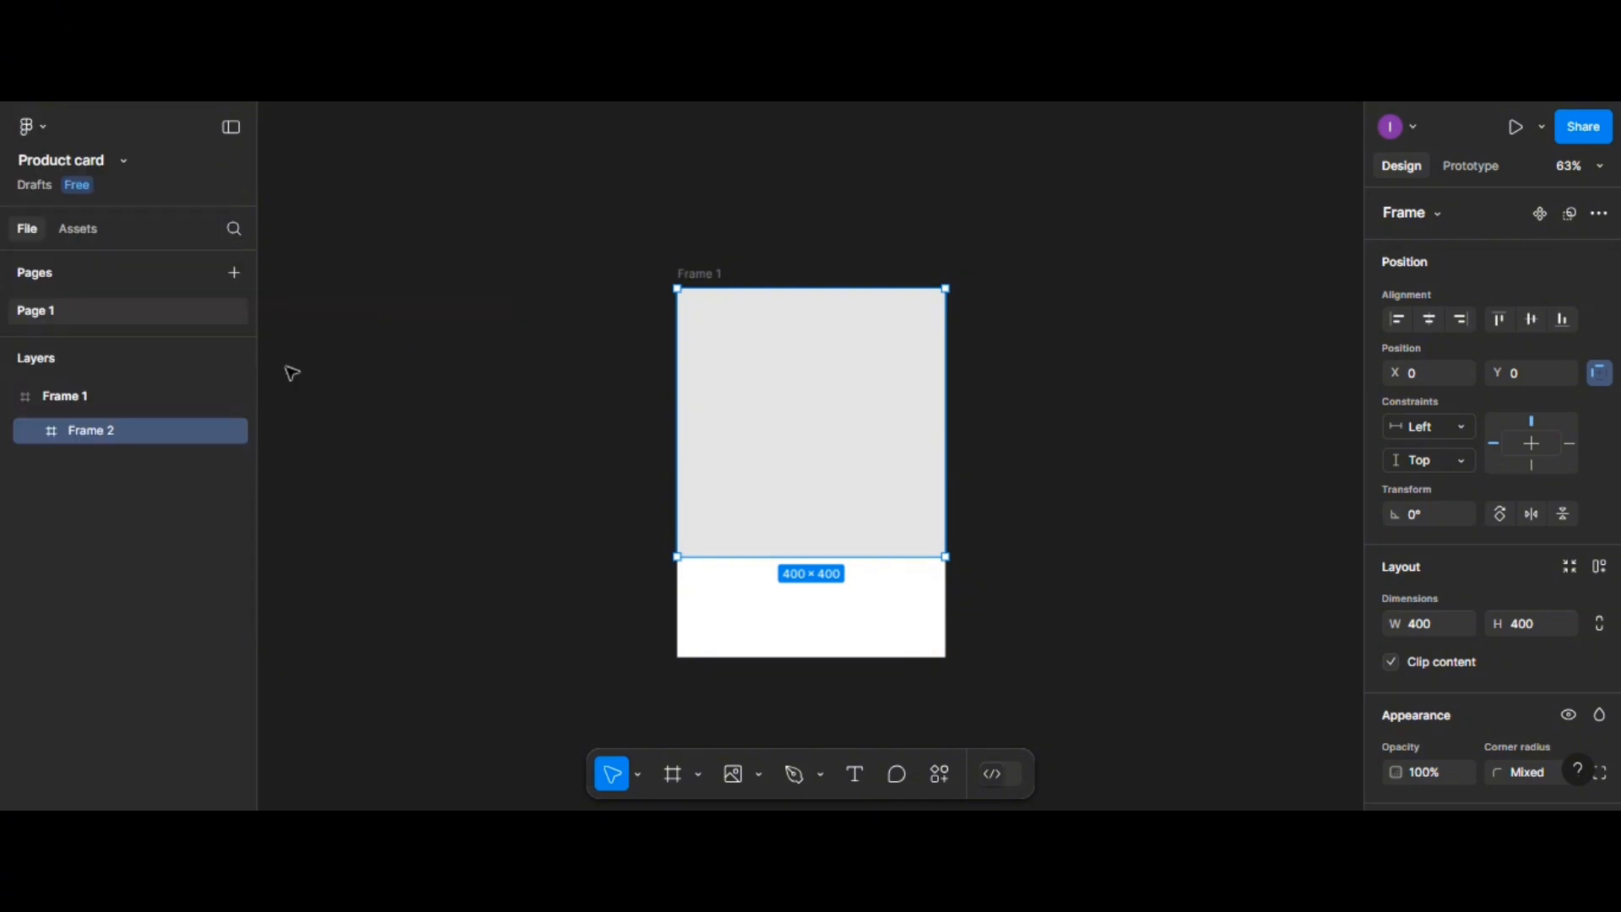
click(1139, 452)
click(91, 431)
click(101, 464)
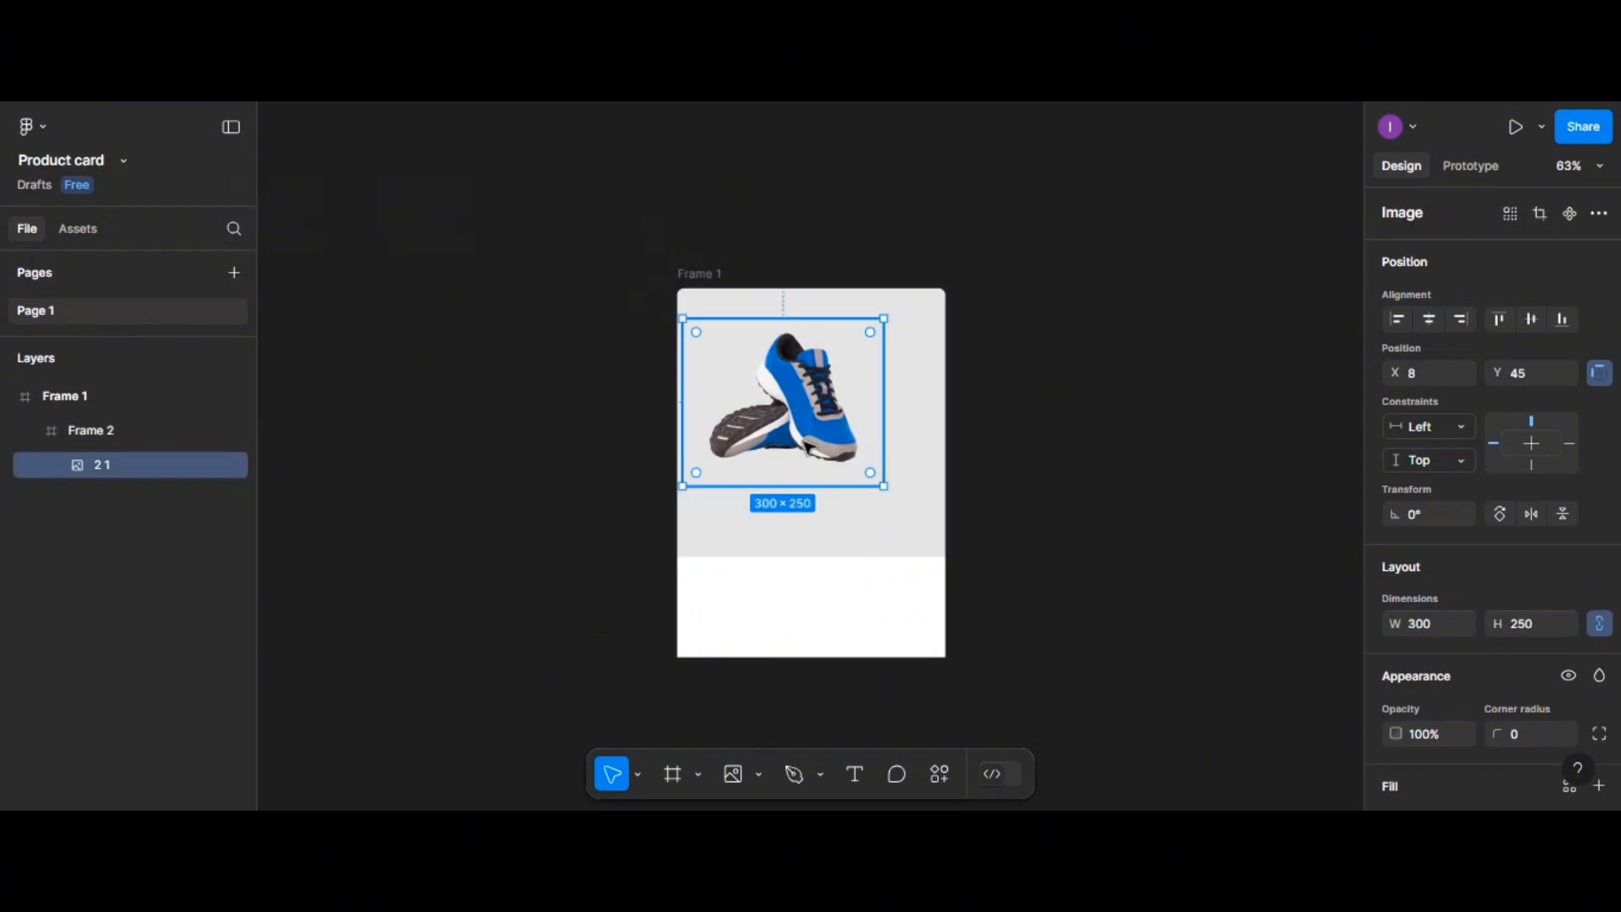
Enlarge the shoe image with the Scale tool to about 443 × 369 and align it to the top of Frame 2
click(636, 777)
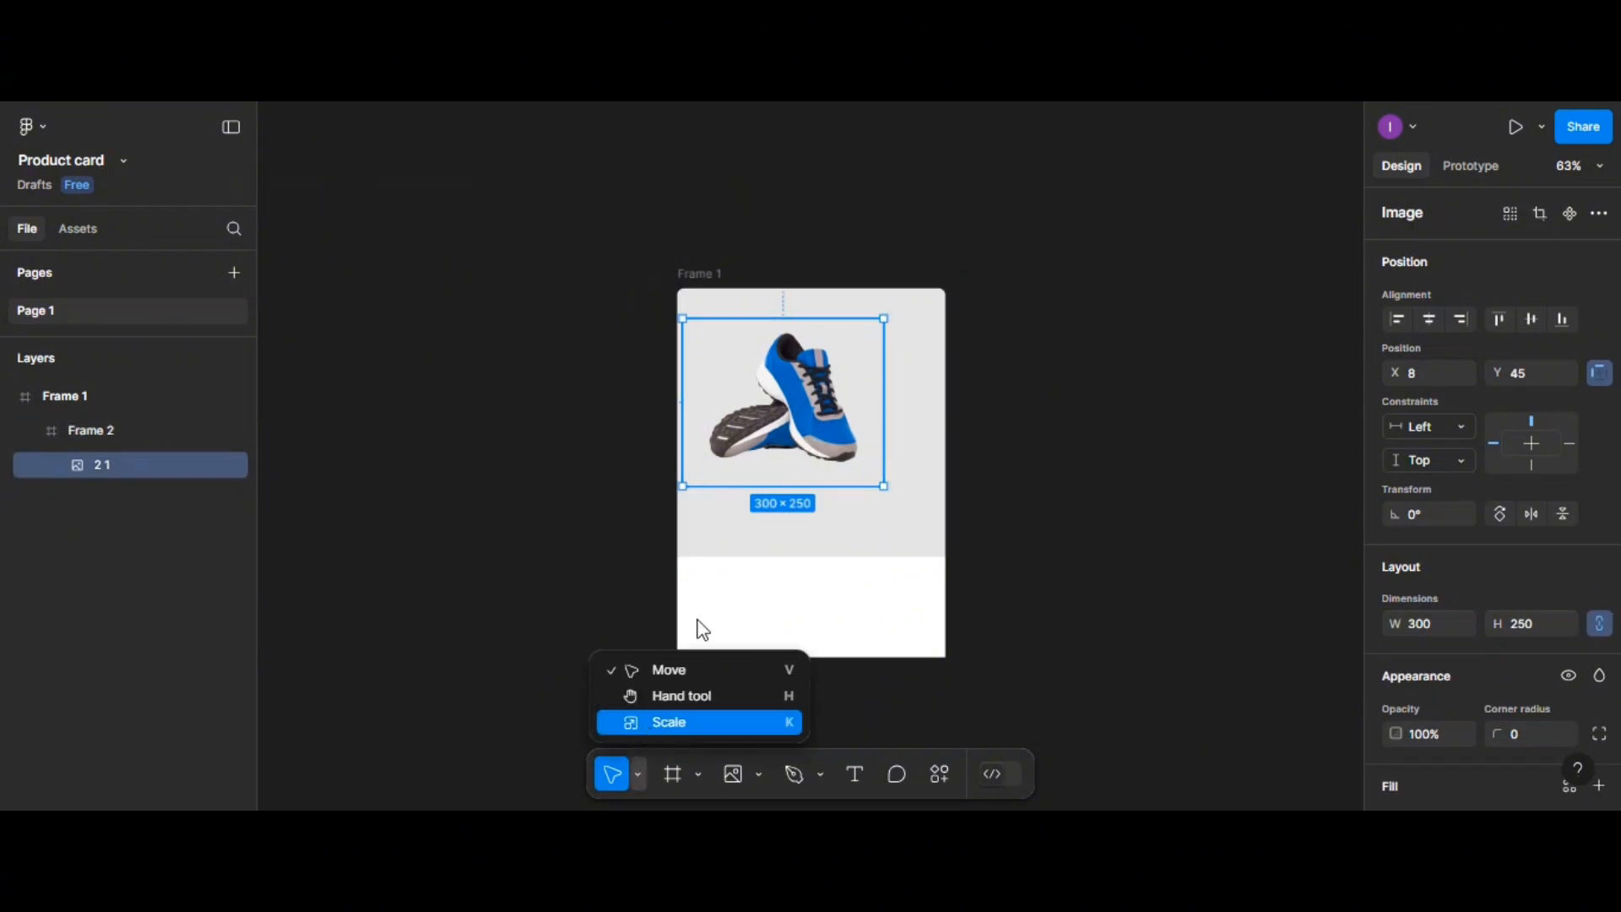
key(k)
drag(882, 483, 936, 538)
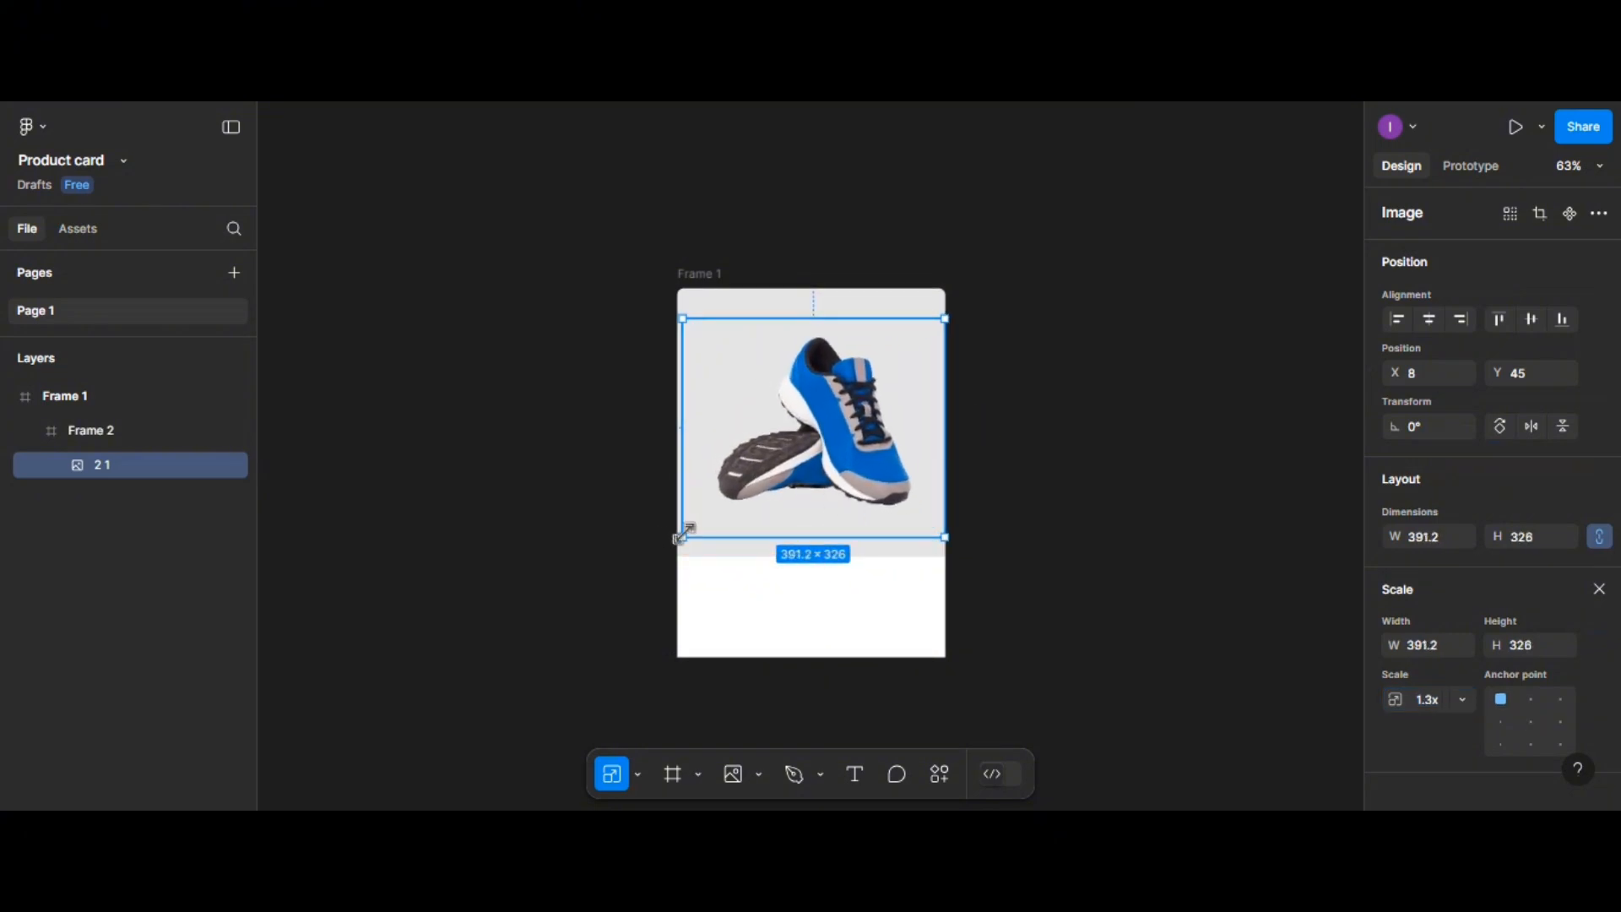
drag(684, 537, 663, 556)
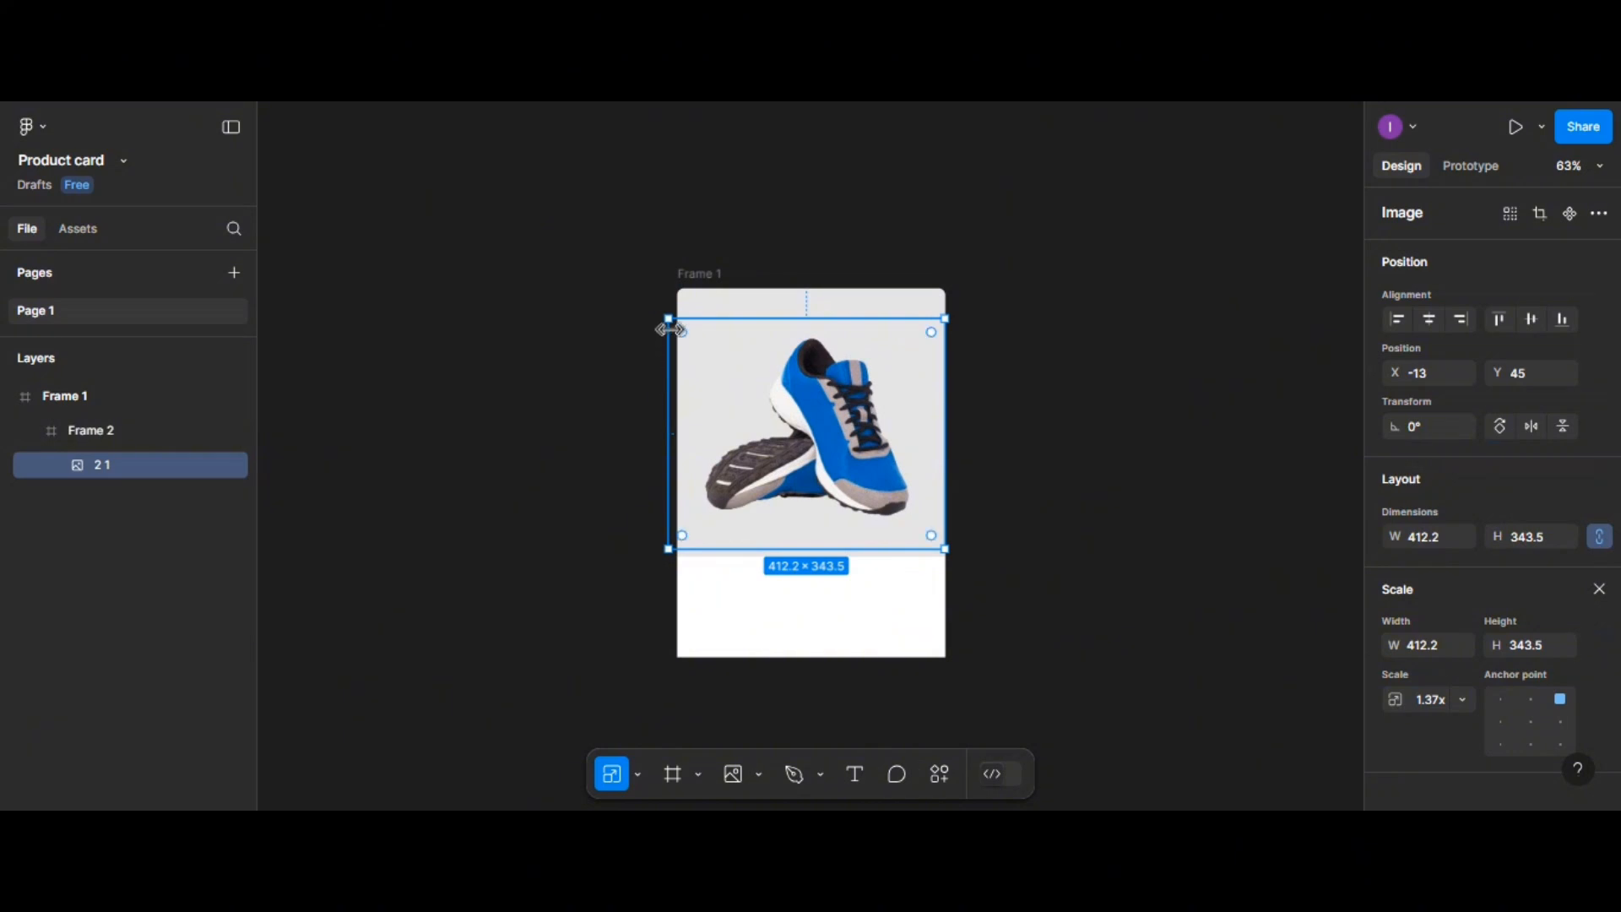
drag(666, 319, 648, 302)
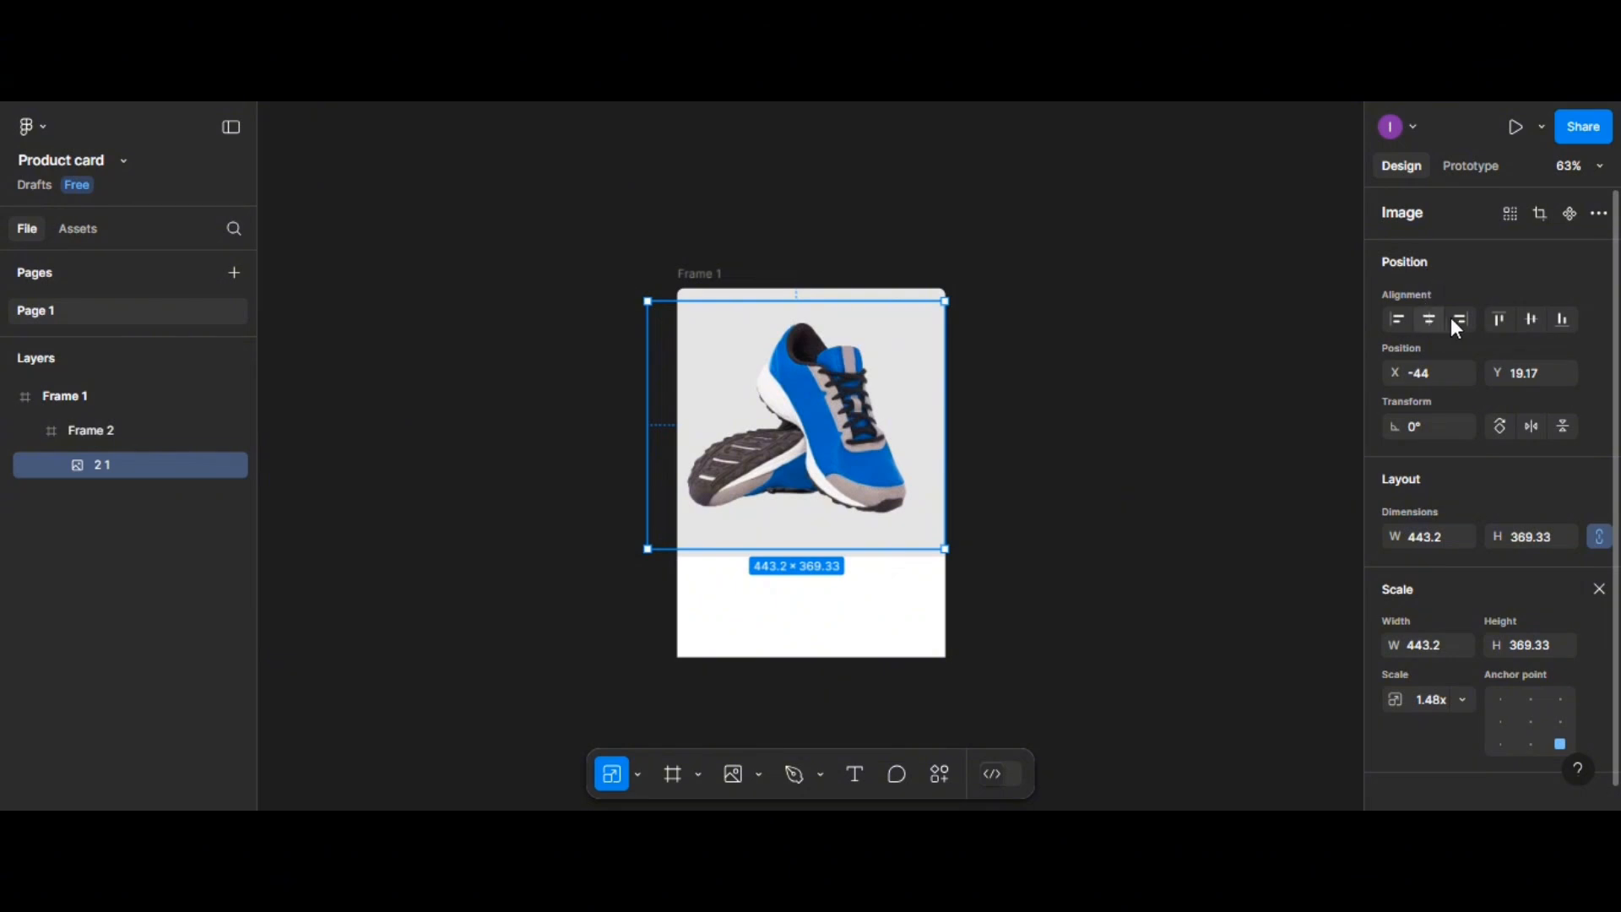
click(1493, 318)
click(1178, 387)
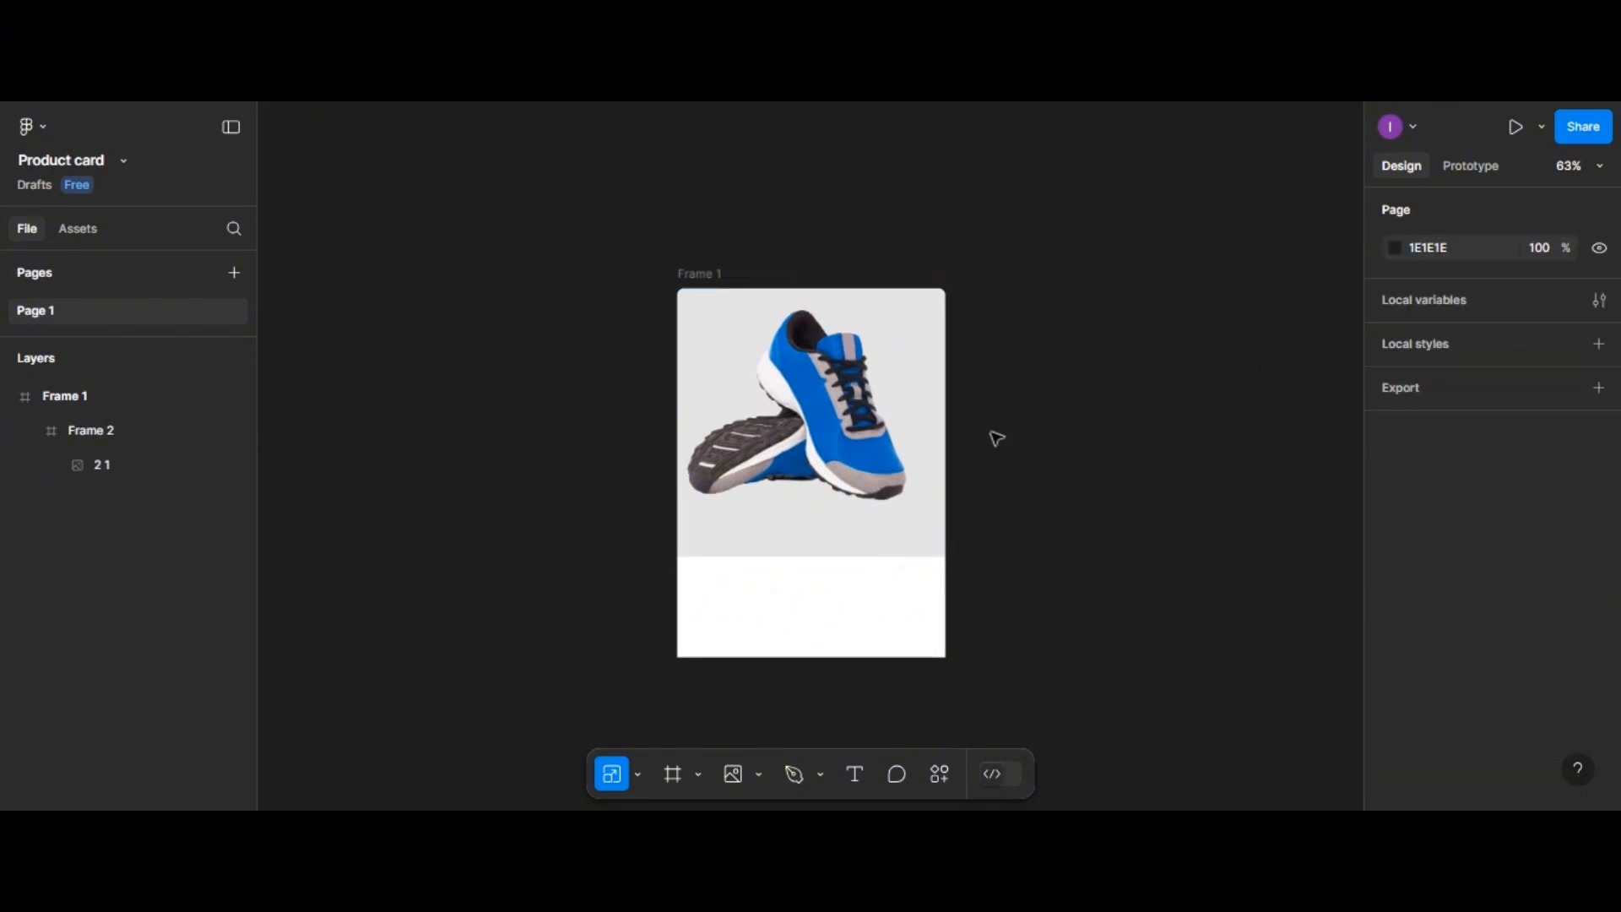
Add the text "Mens Running Shoes" in the white area below the shoe image
scroll(996, 437, down, 2)
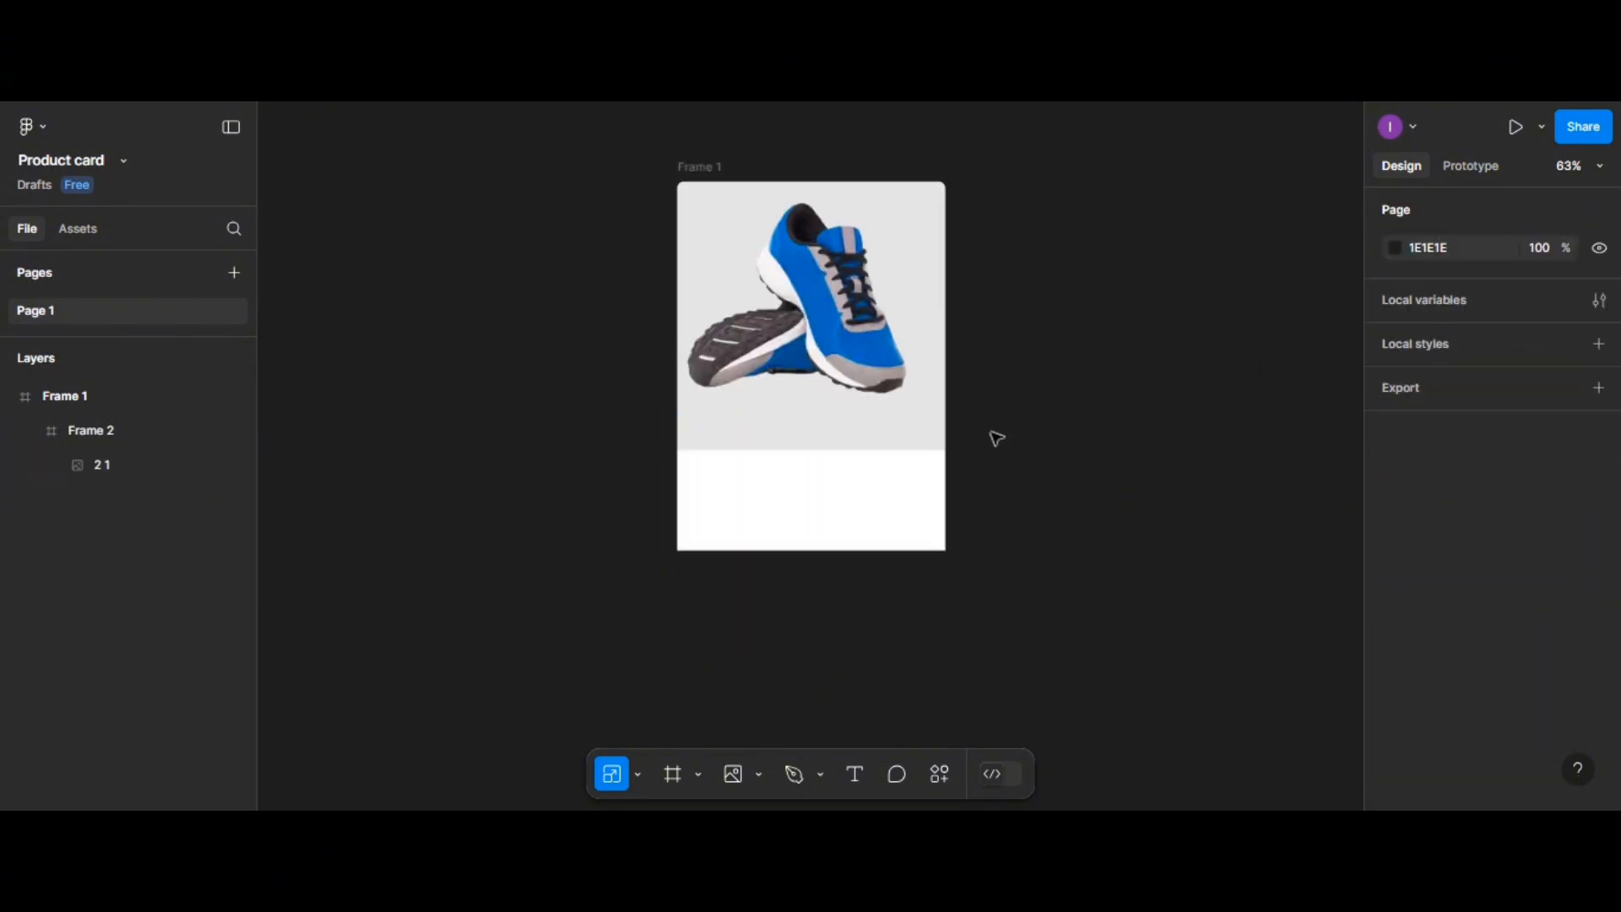
click(855, 769)
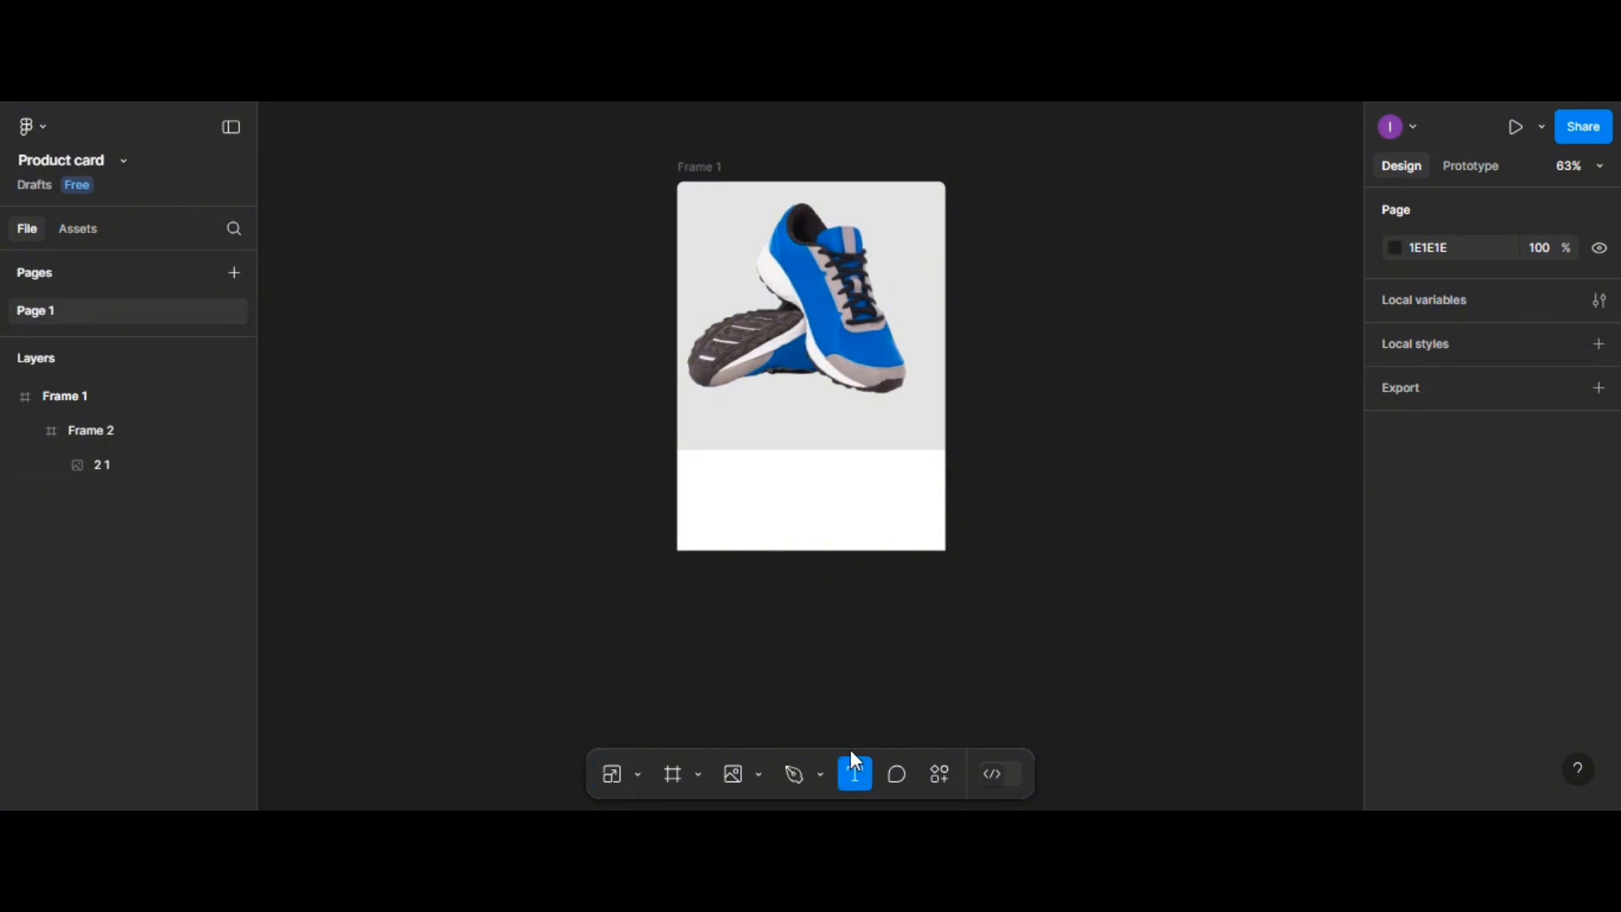
click(722, 485)
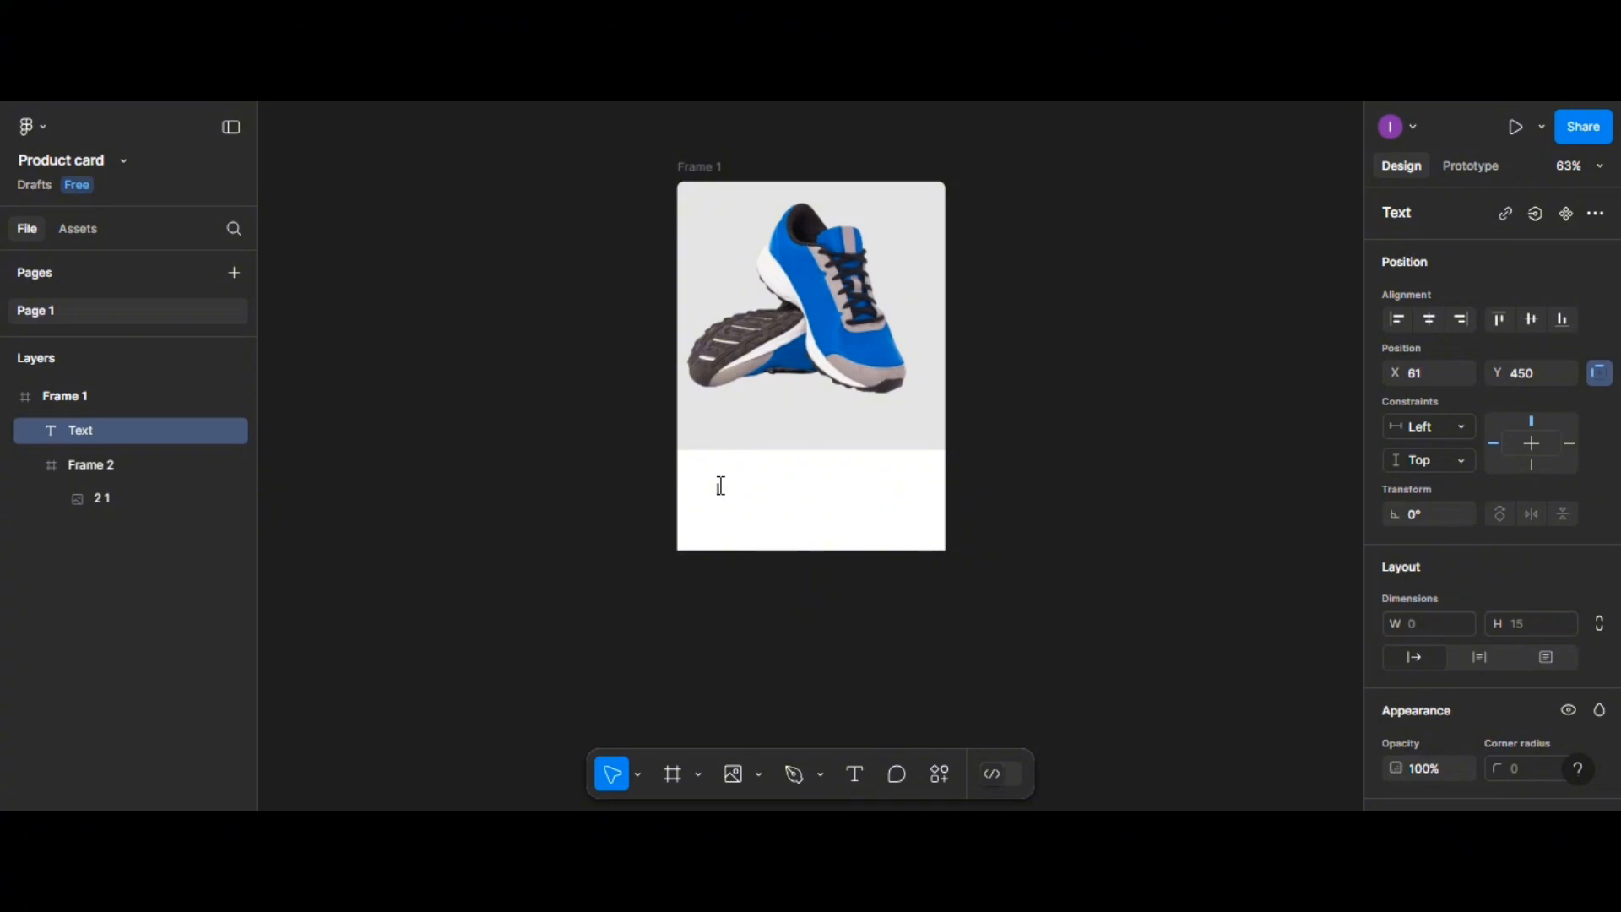
text(Mens)
text( S)
key(BackSpace)
key(BackSpace)
text(Running Shoes)
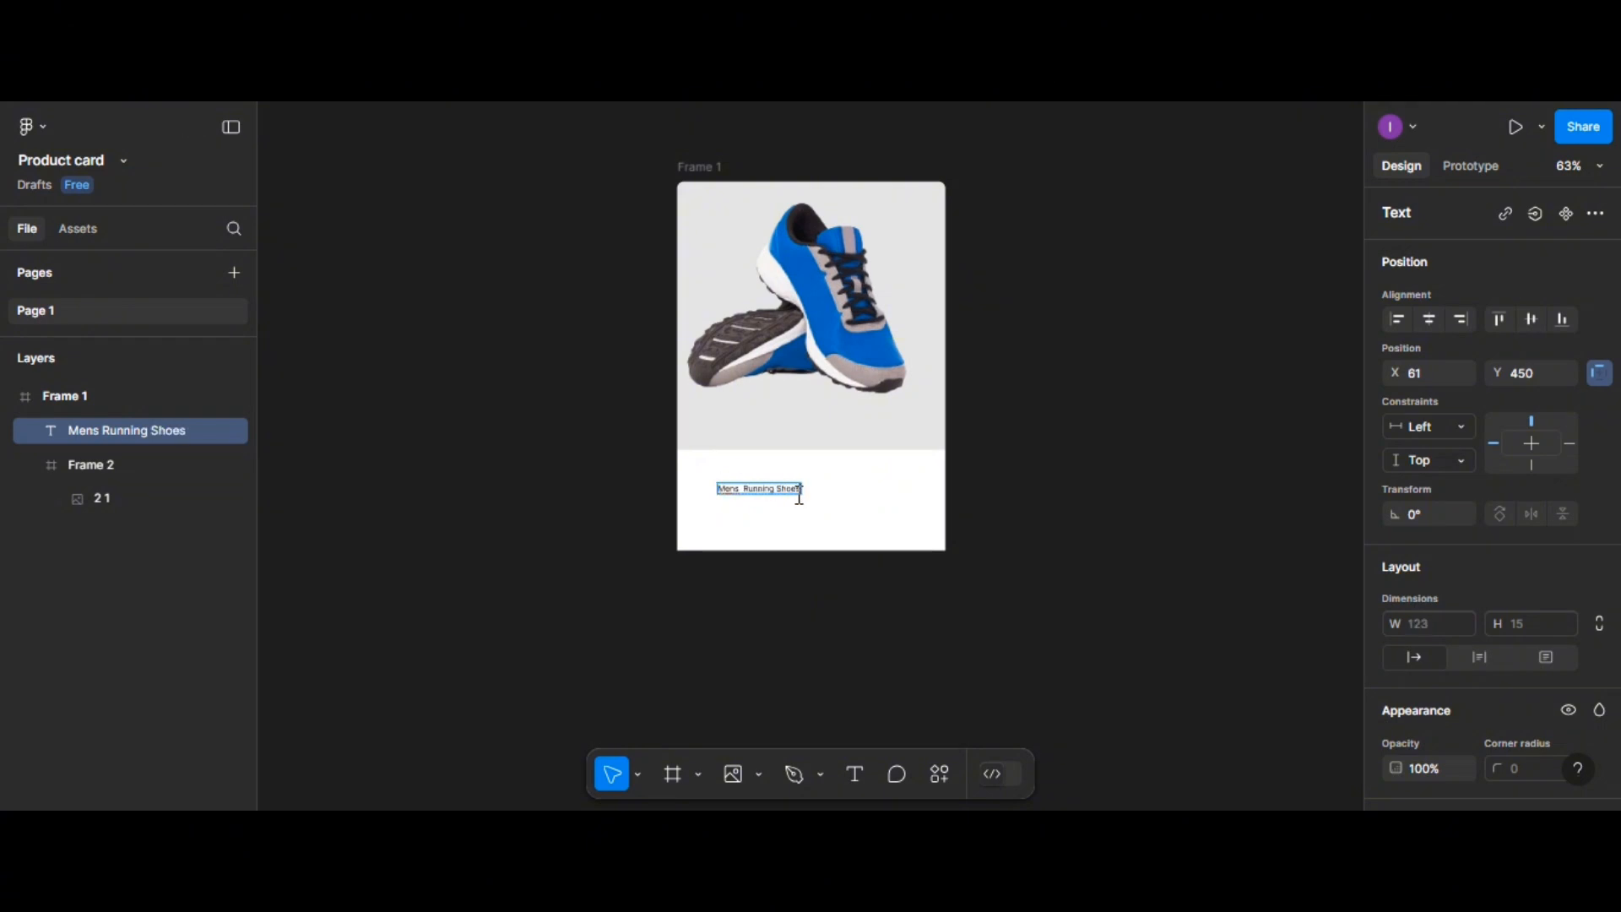
Set the "Mens Running Shoes" text to font size 18 with Semi Bold weight
scroll(1427, 569, down, 5)
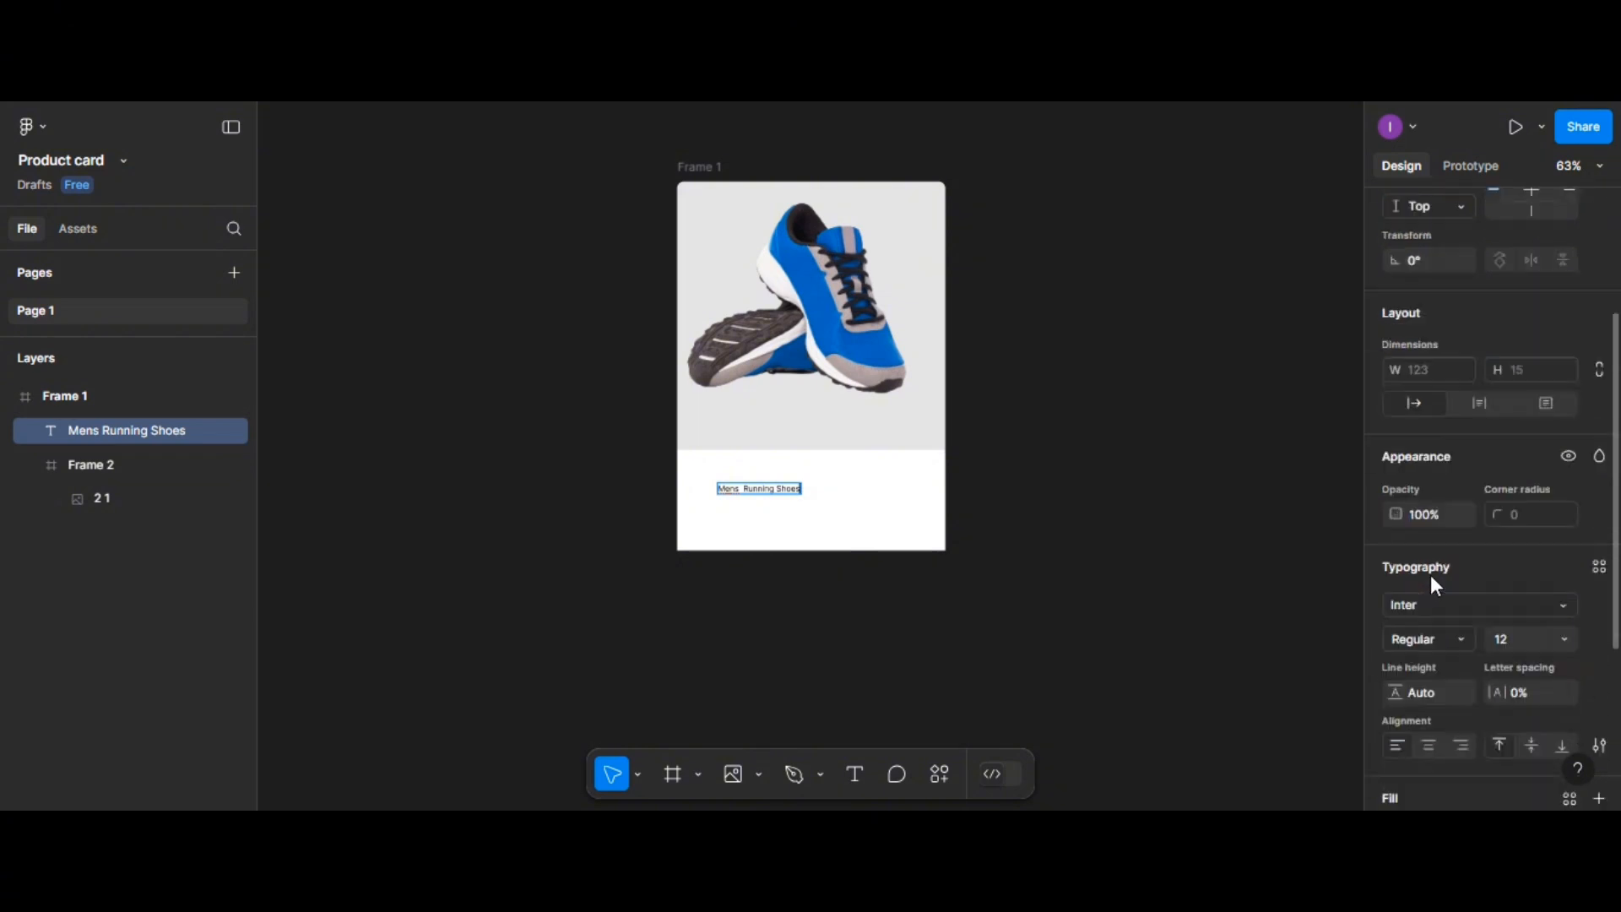
click(1564, 538)
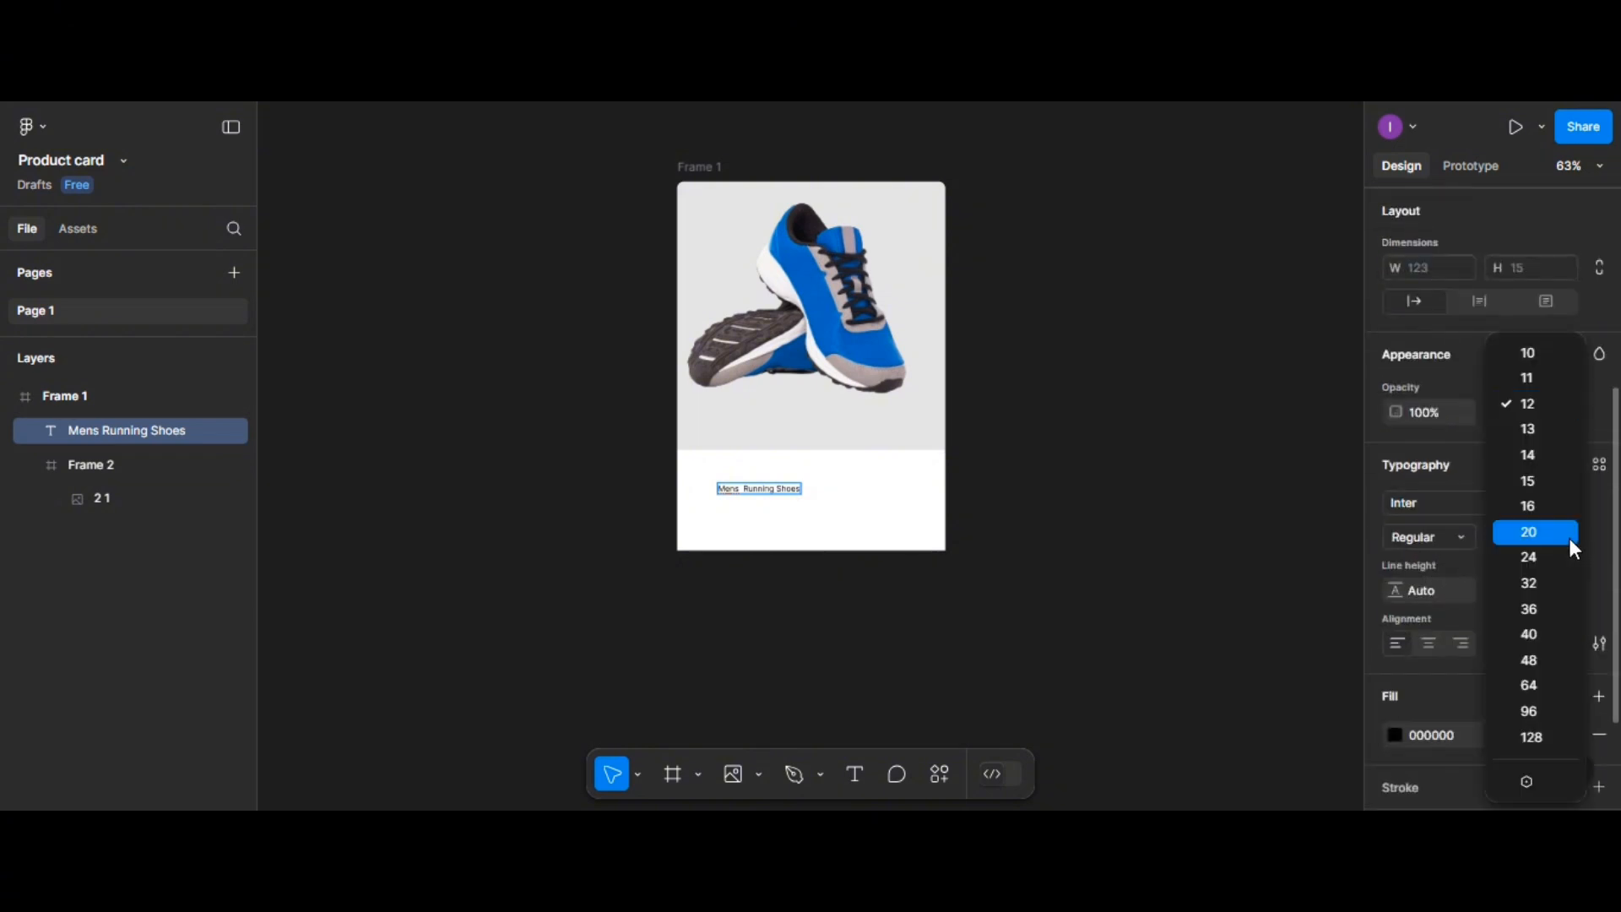
click(1445, 505)
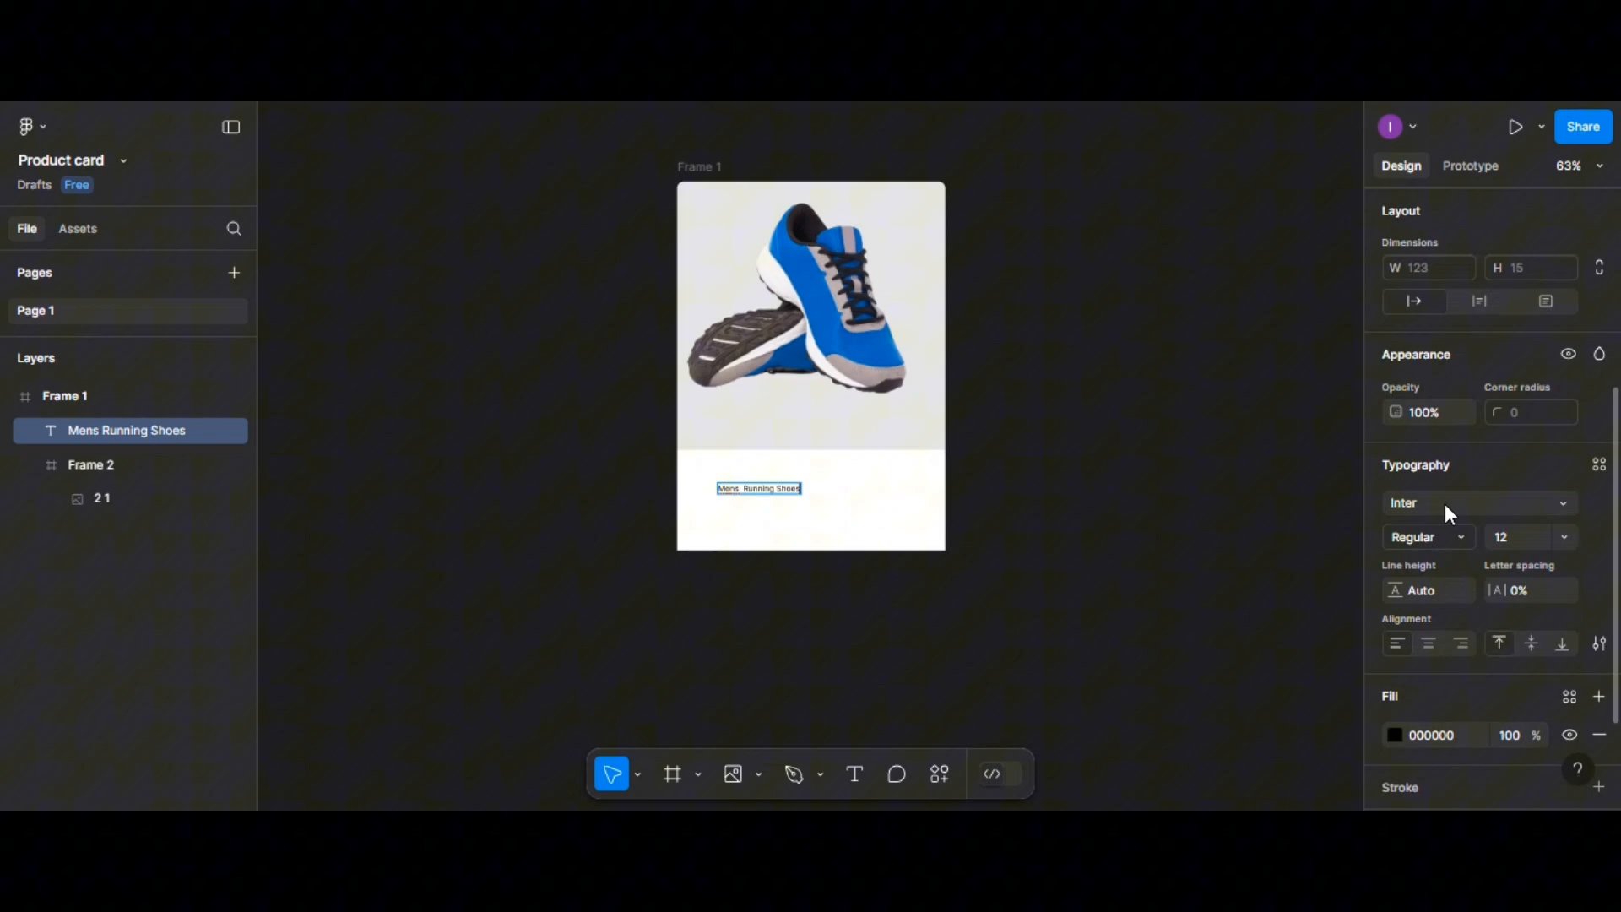
click(1509, 531)
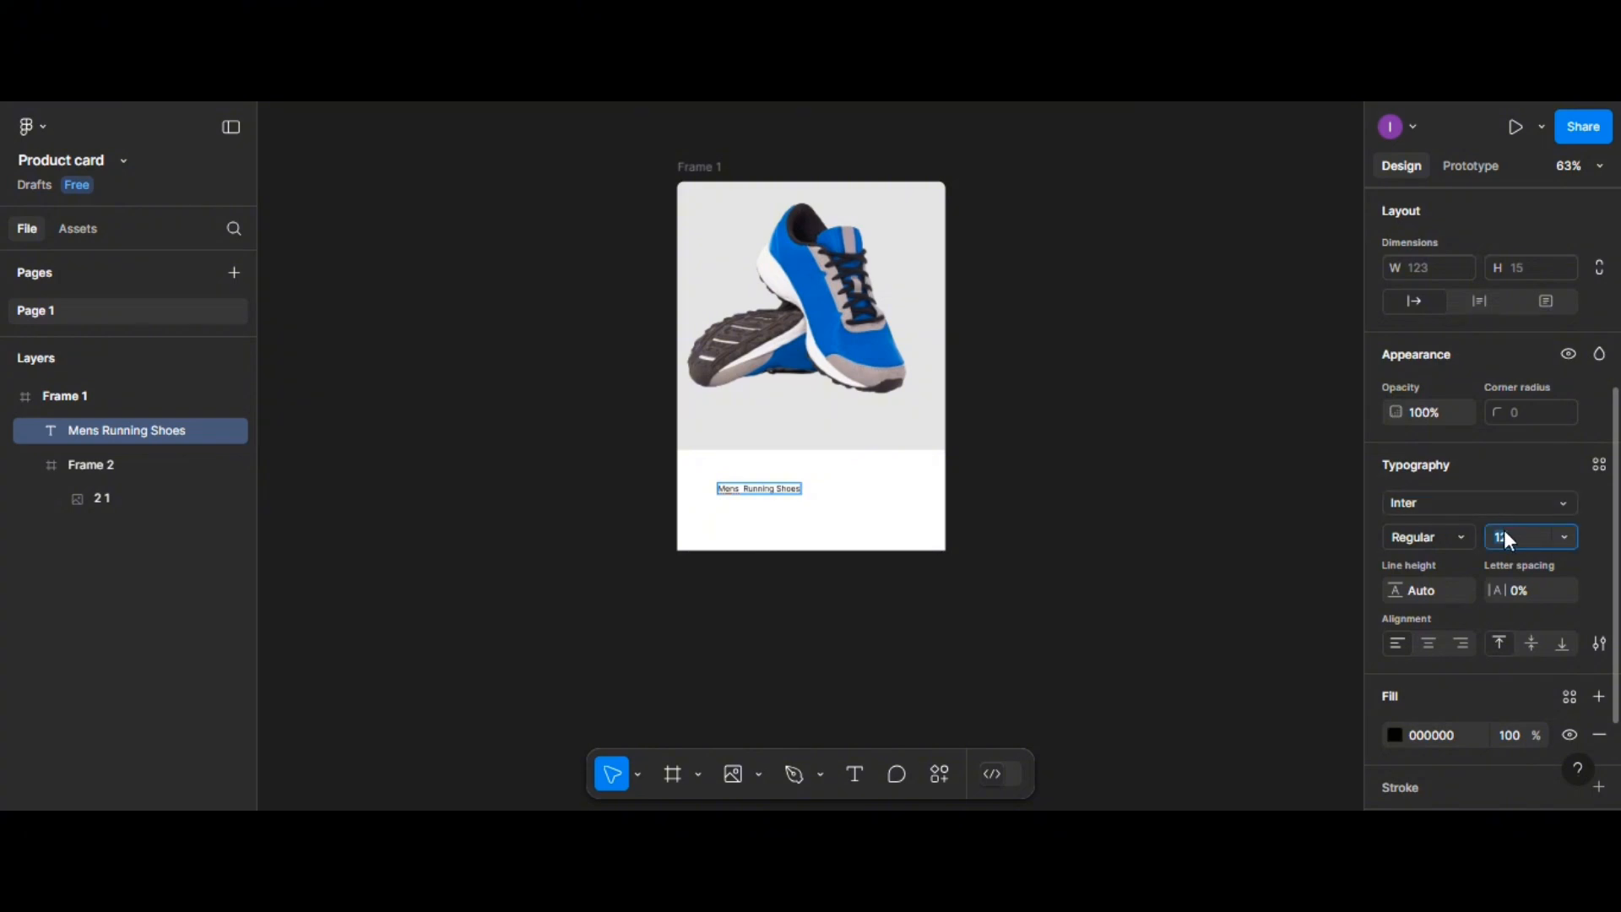
click(1430, 541)
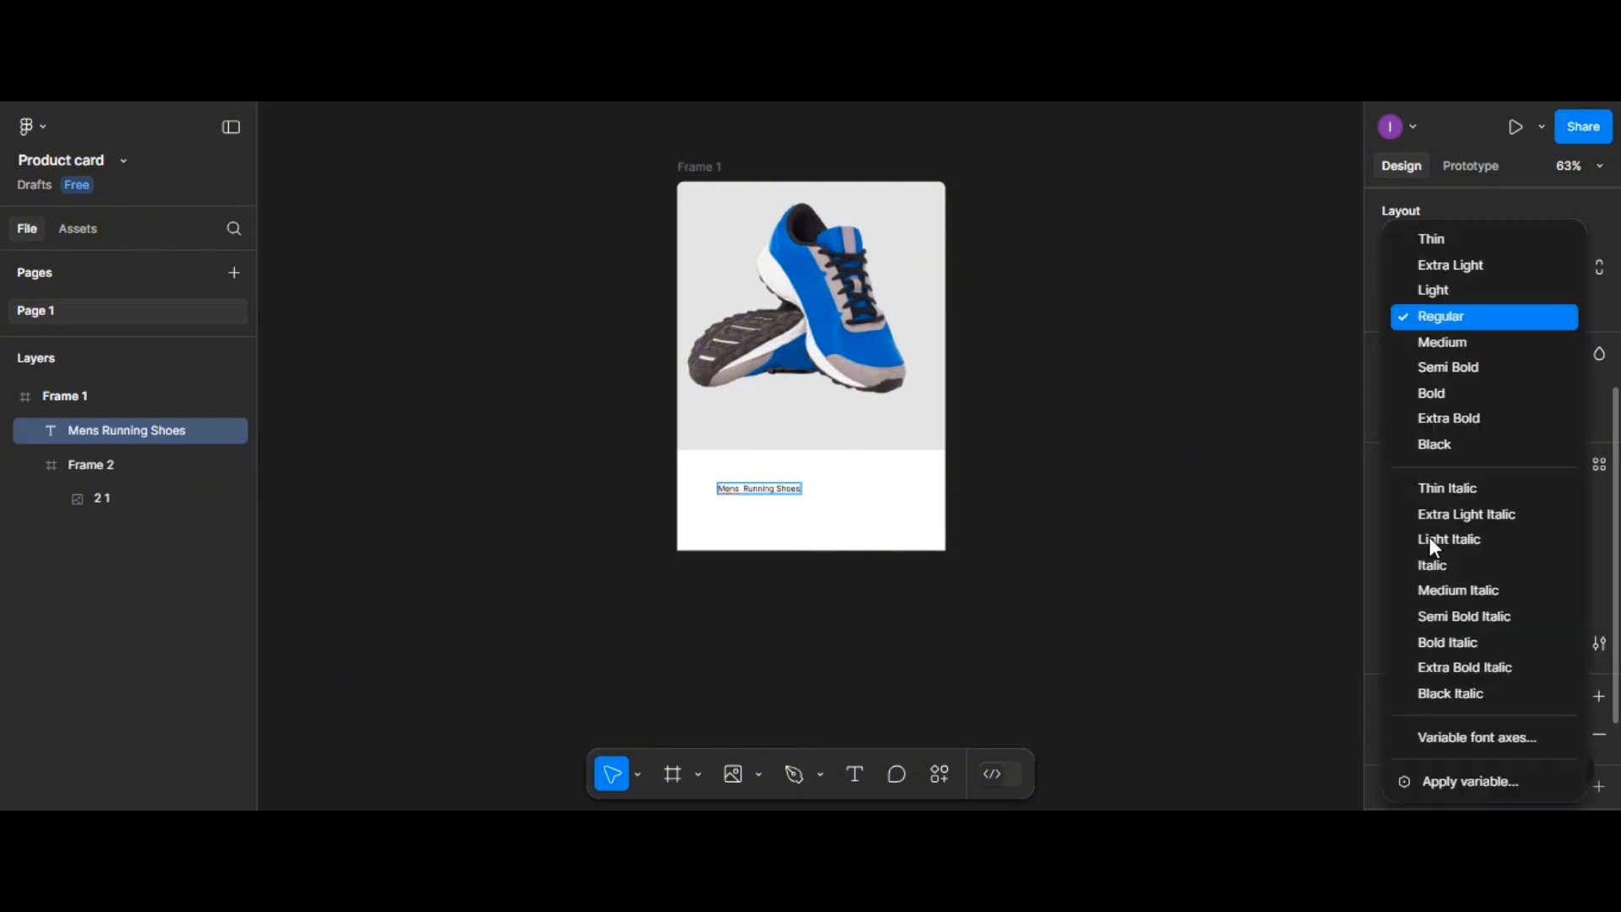
click(1443, 368)
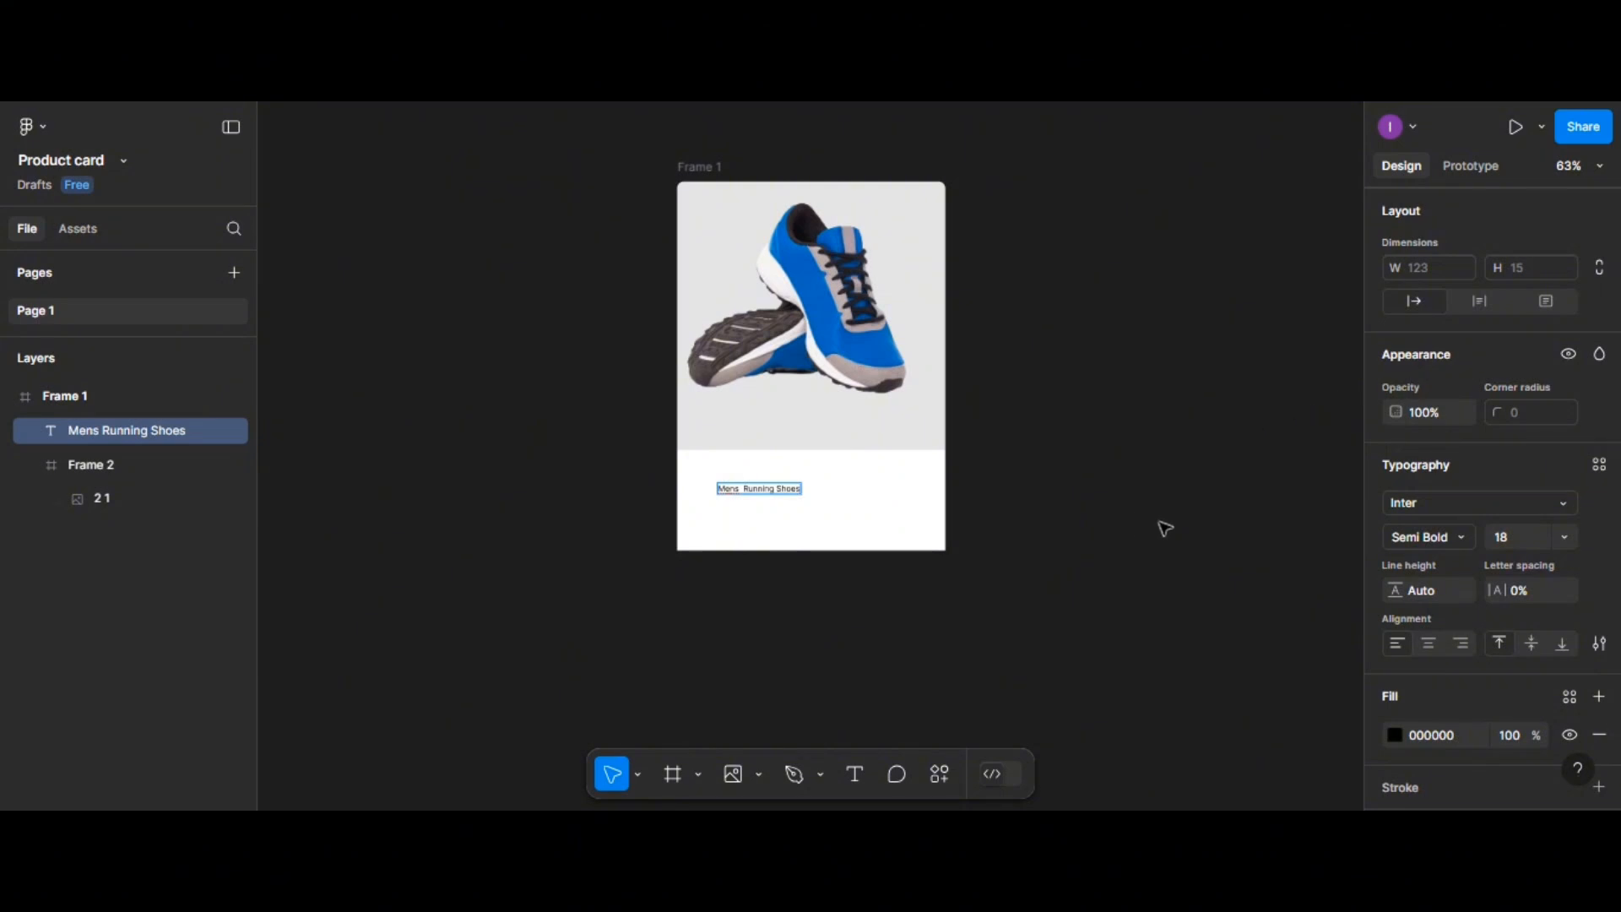
key(Escape)
Duplicate the product title just below itself and replace the copy's text with "$600"
mouse_move(816, 499)
alt+mouse_down()
mouse_move(789, 518)
mouse_move(805, 524)
alt+mouse_up()
double_click(804, 523)
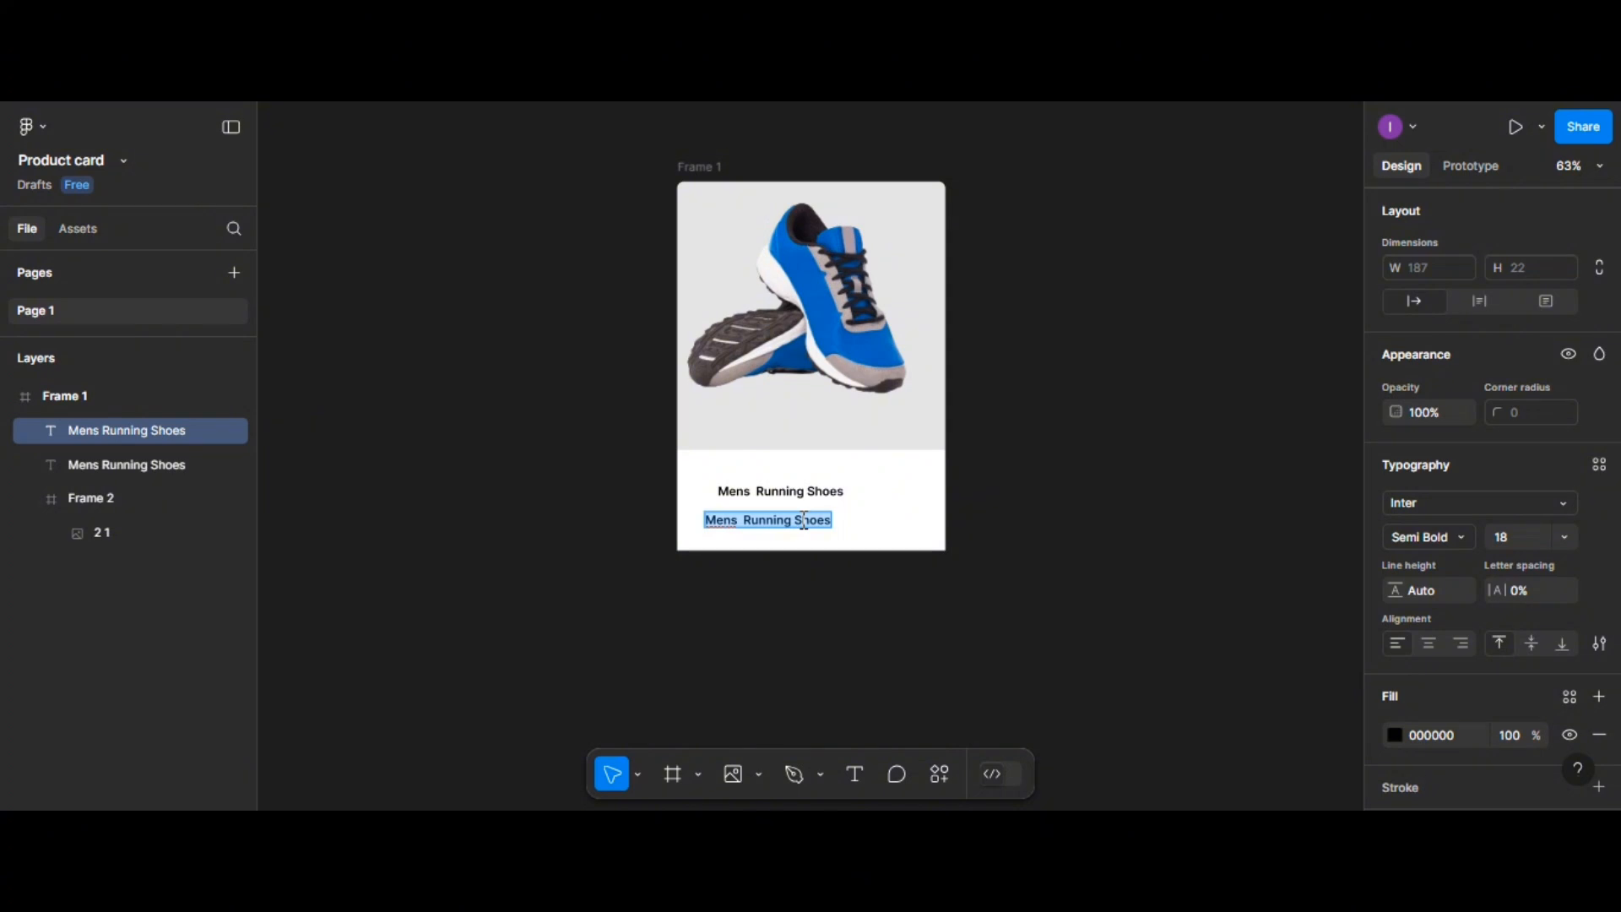
text($)
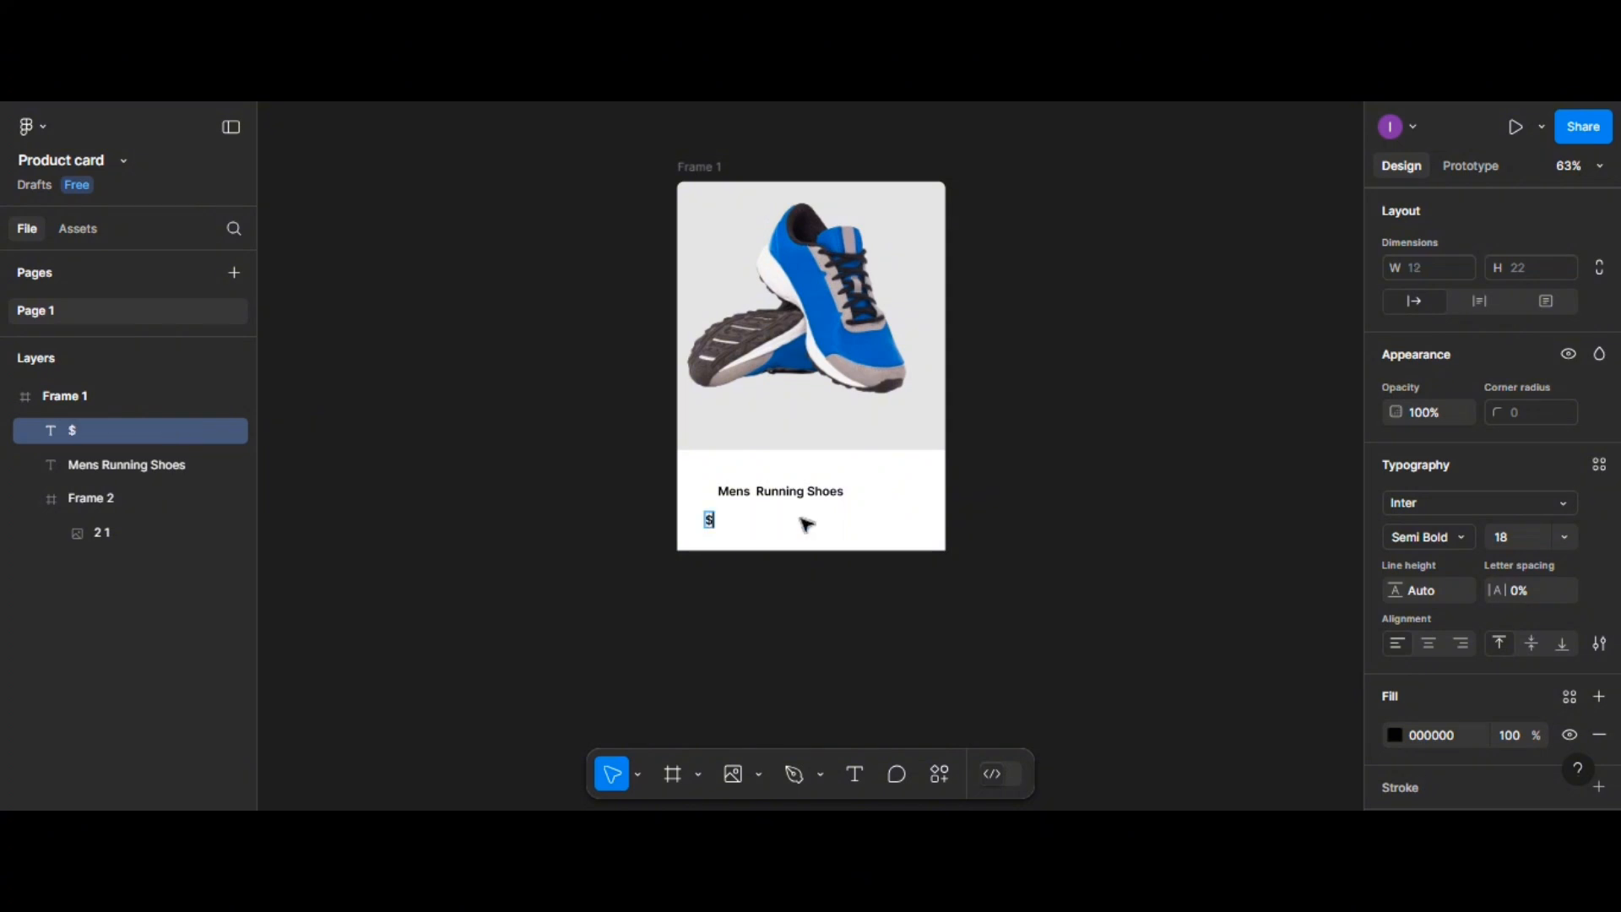
text(600)
scroll(806, 523, up, 5)
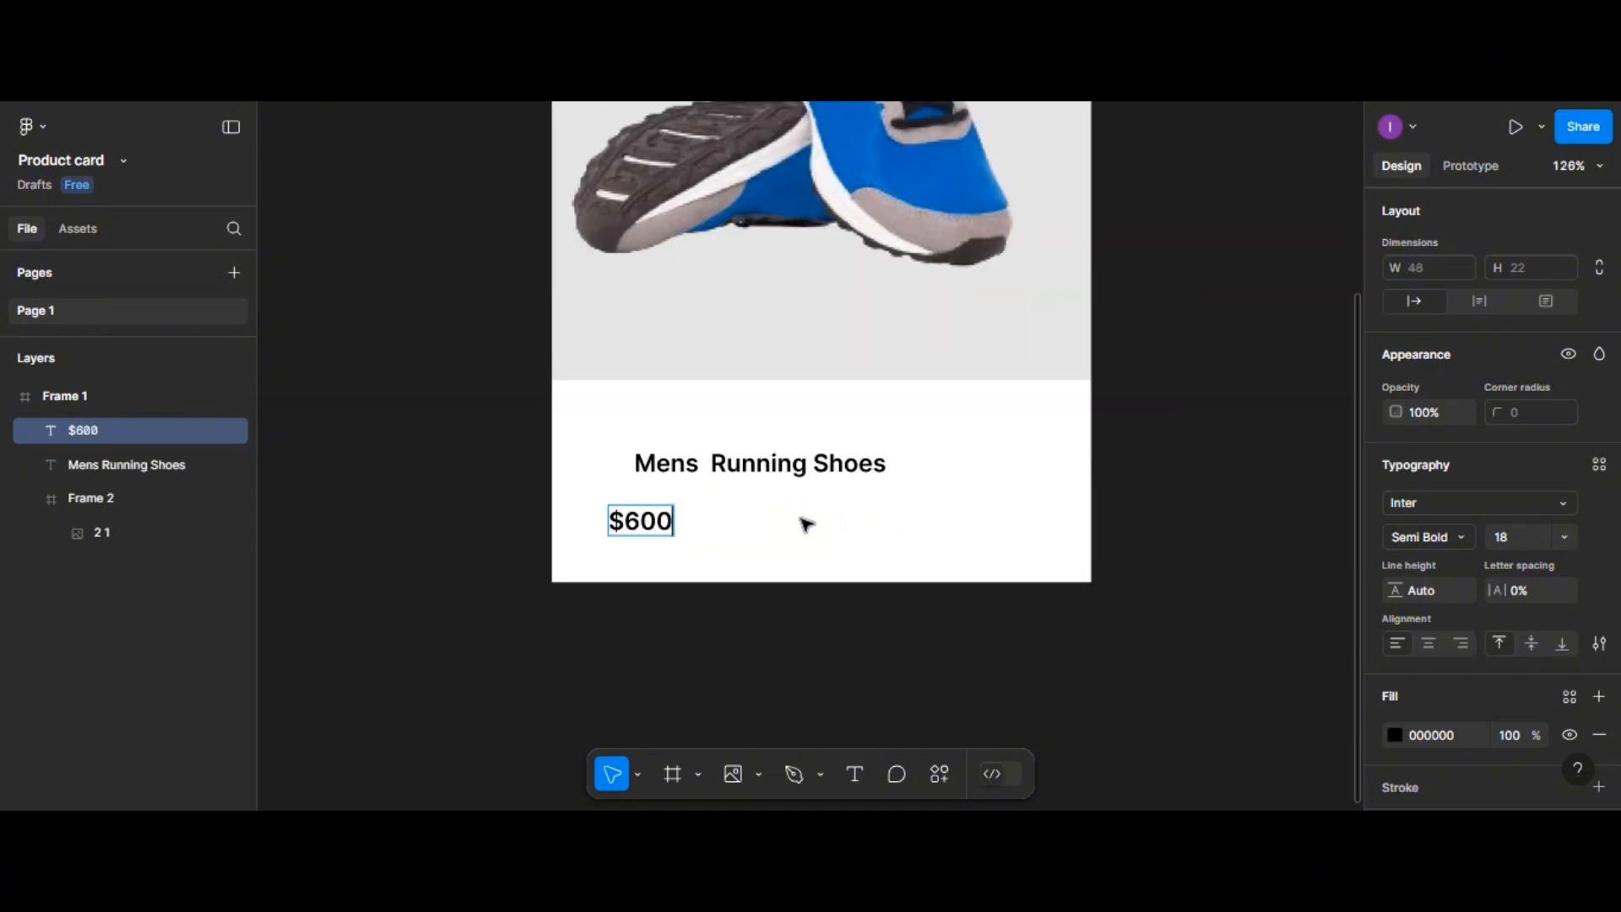
key(Escape)
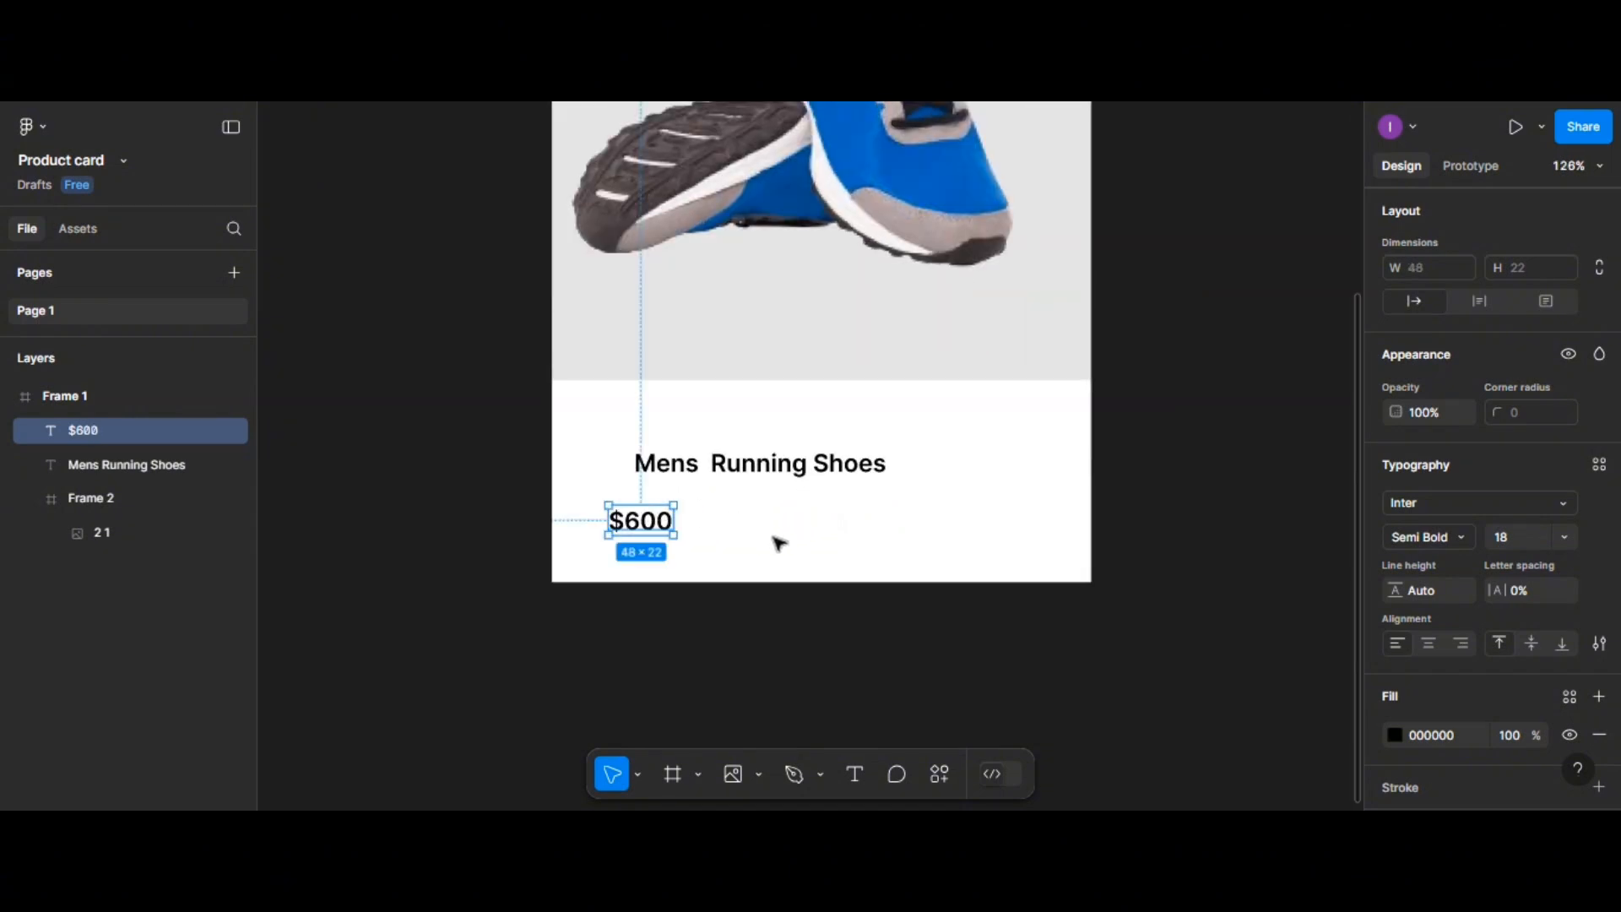
Set the font size of the "$600" price text to 20
click(1564, 537)
click(1516, 537)
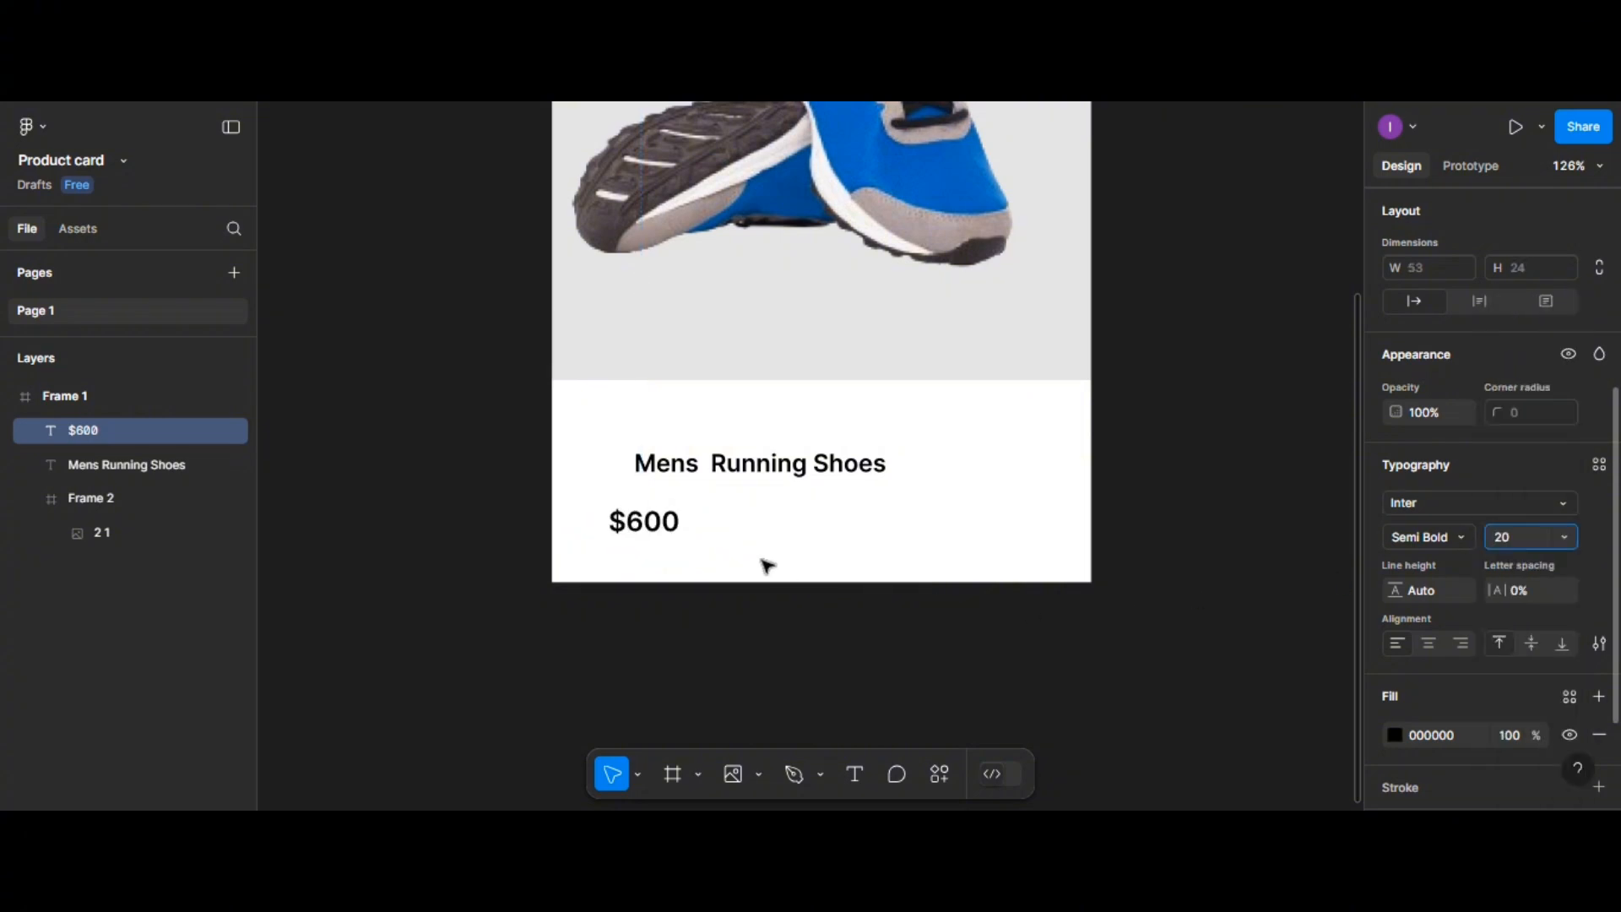
Set the "$600" price to Bold weight and duplicate it beside itself on the same line
click(1436, 537)
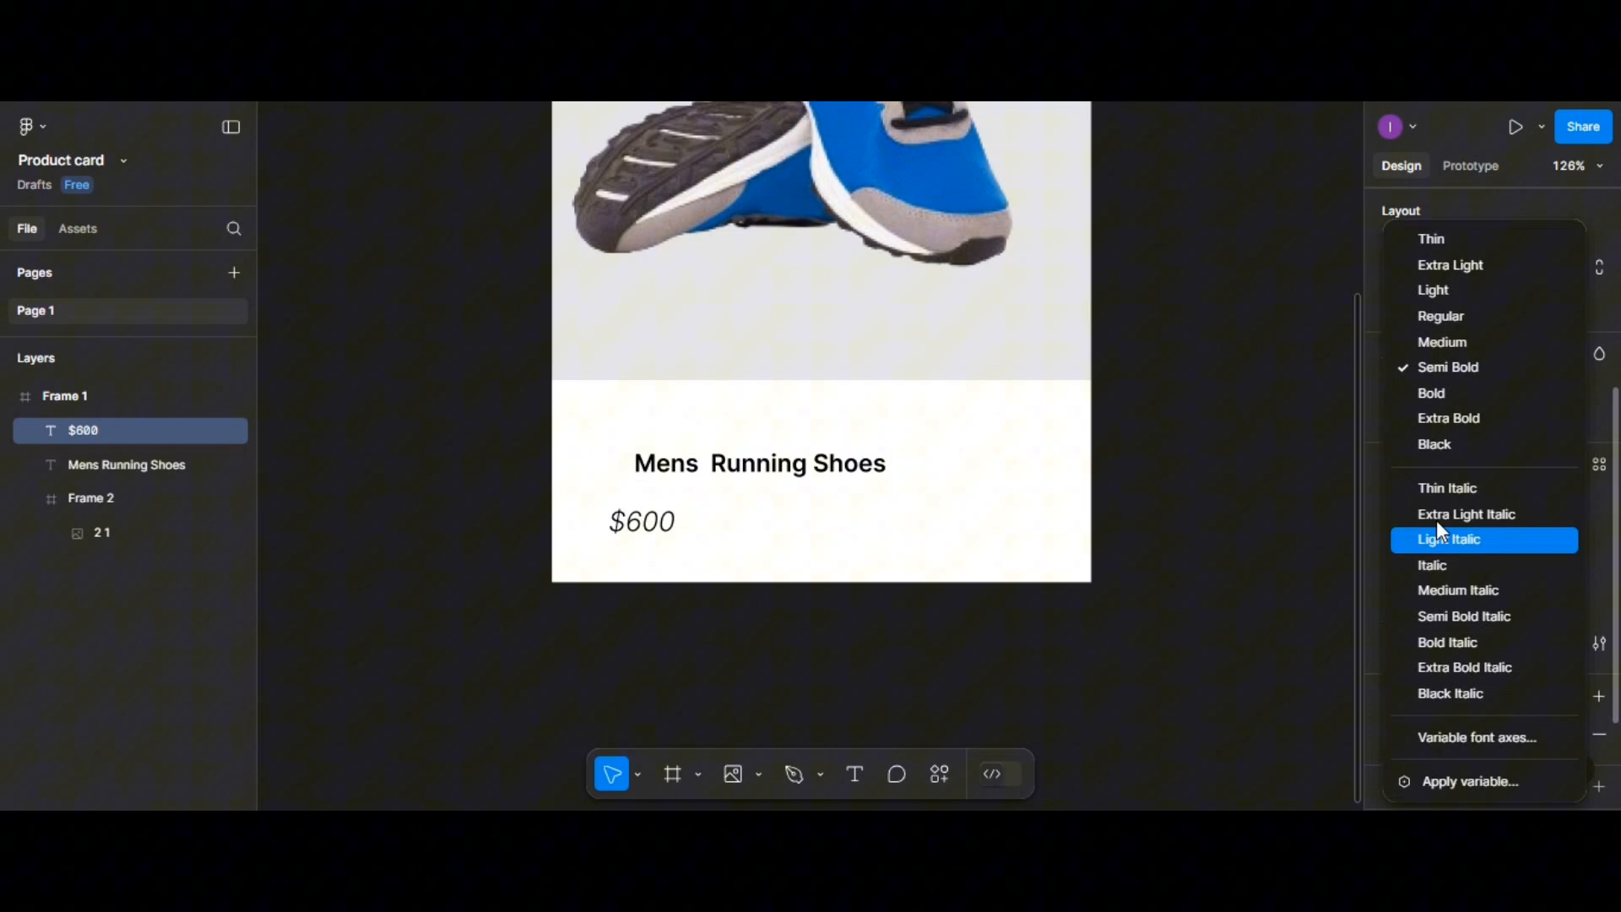
click(1453, 397)
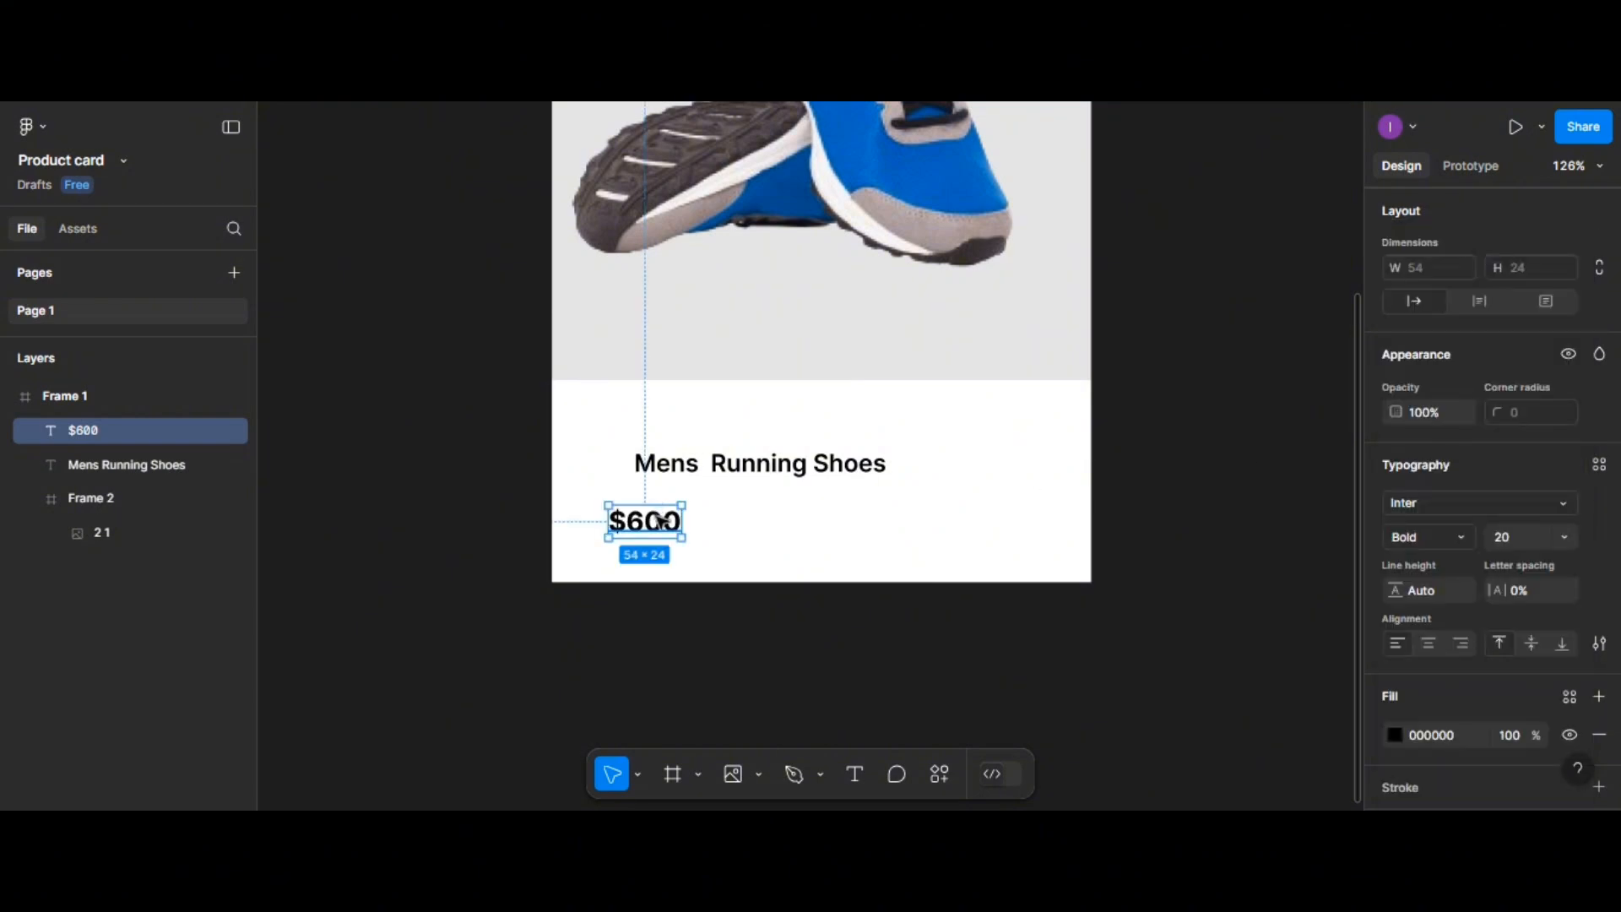
drag(664, 522, 791, 524)
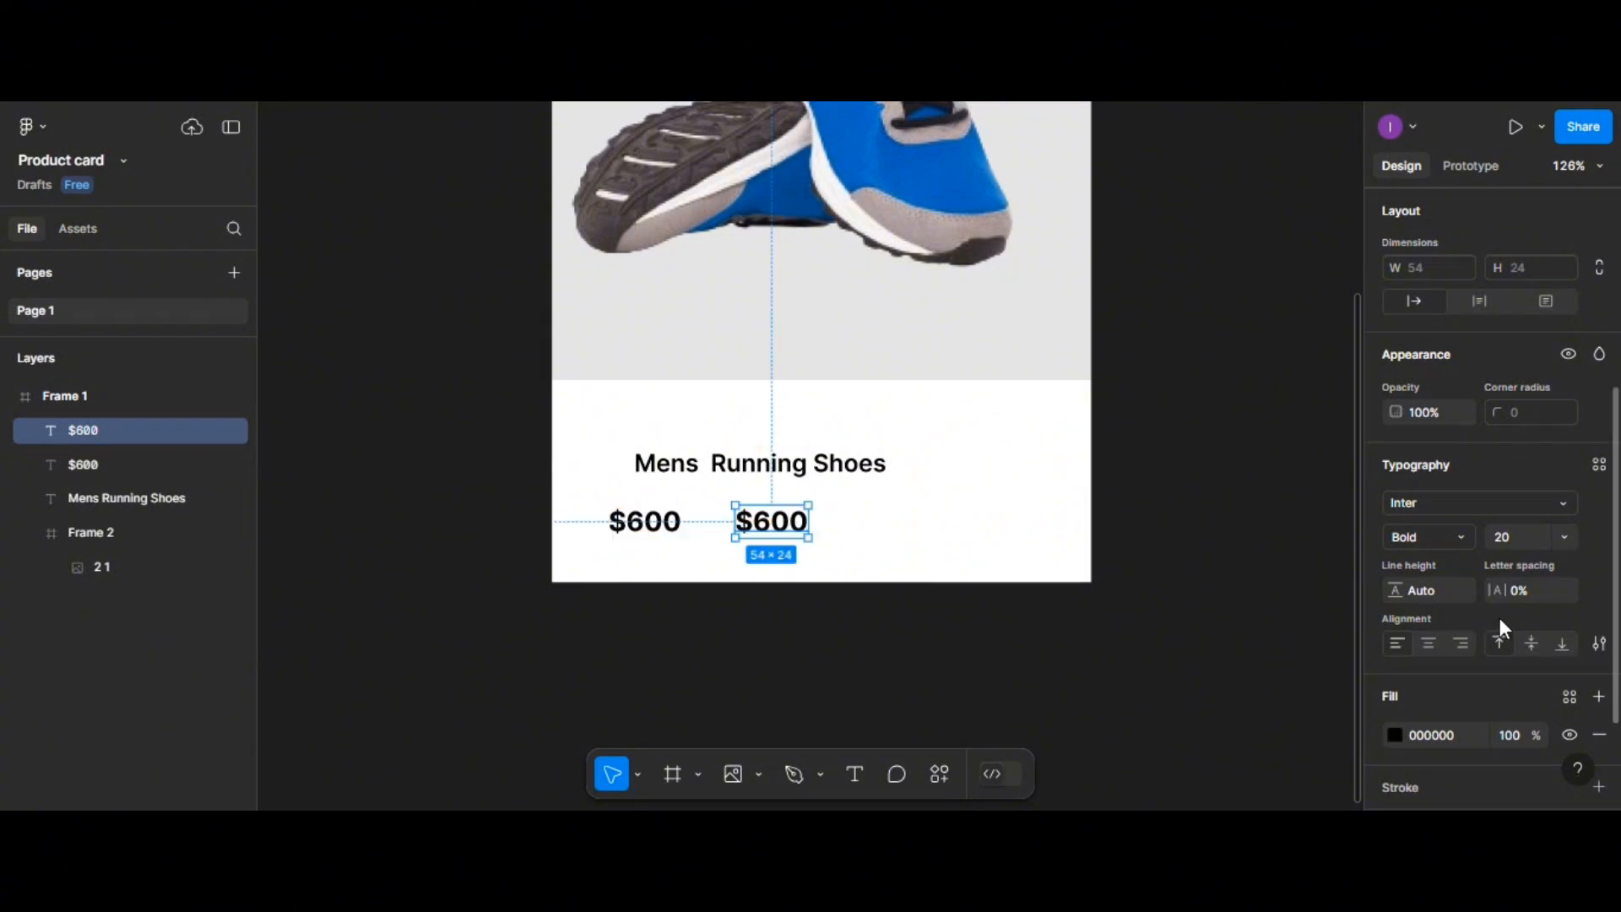
Apply strikethrough to the duplicated price and reduce its fill opacity to 70%
scroll(1500, 619, down, 2)
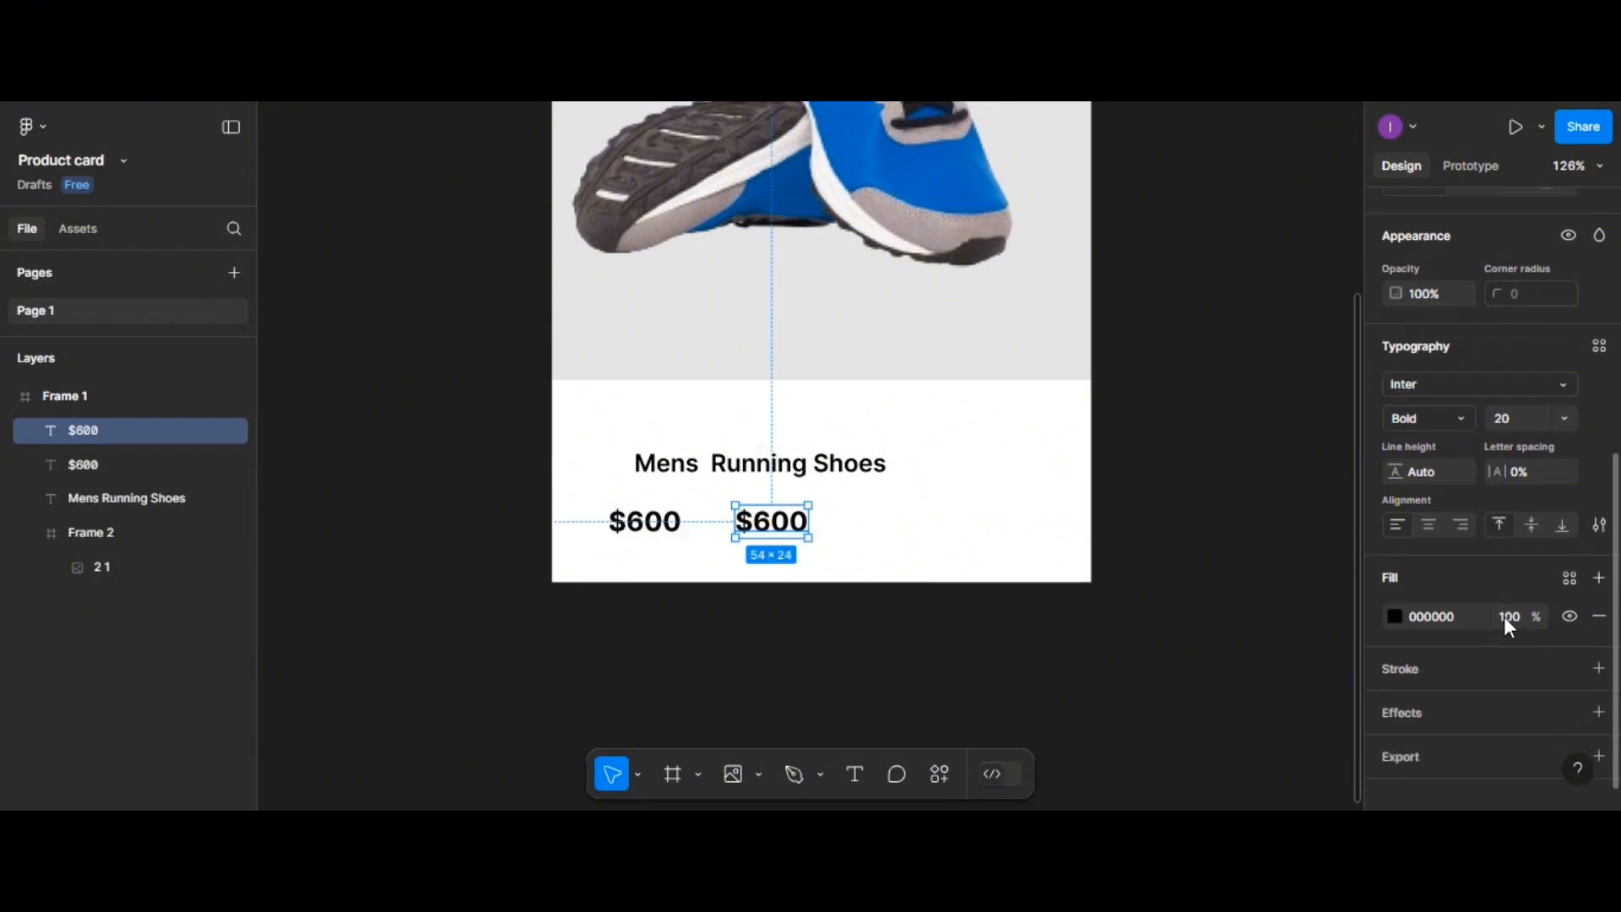
click(1599, 524)
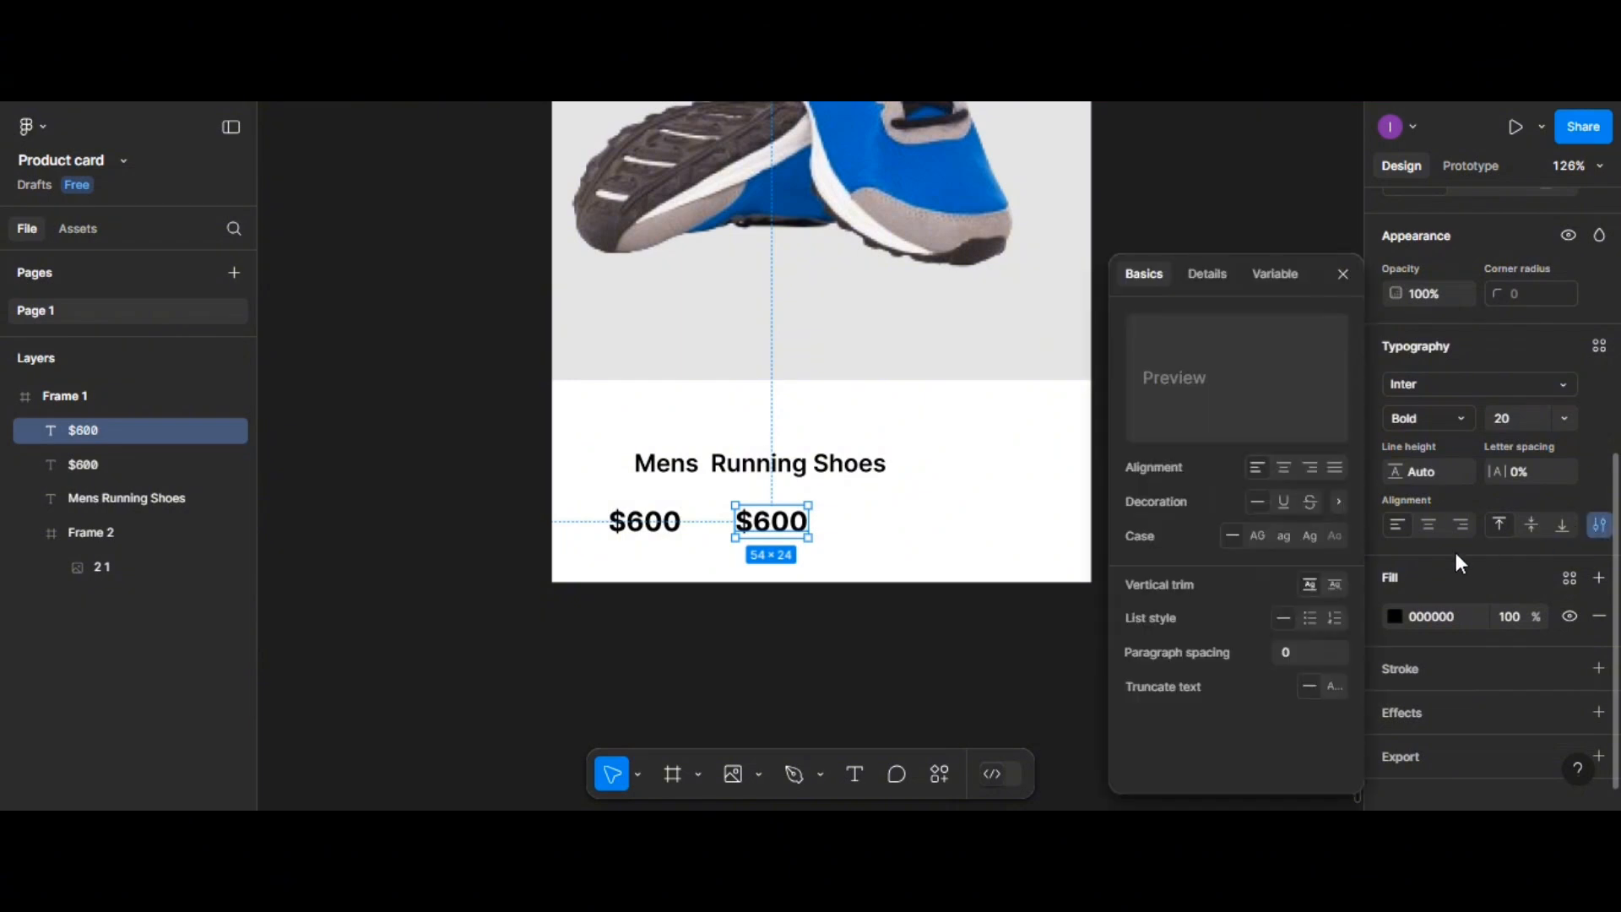
click(1311, 501)
click(1518, 618)
Change the struck-through price text to "$700"
click(798, 522)
double_click(799, 522)
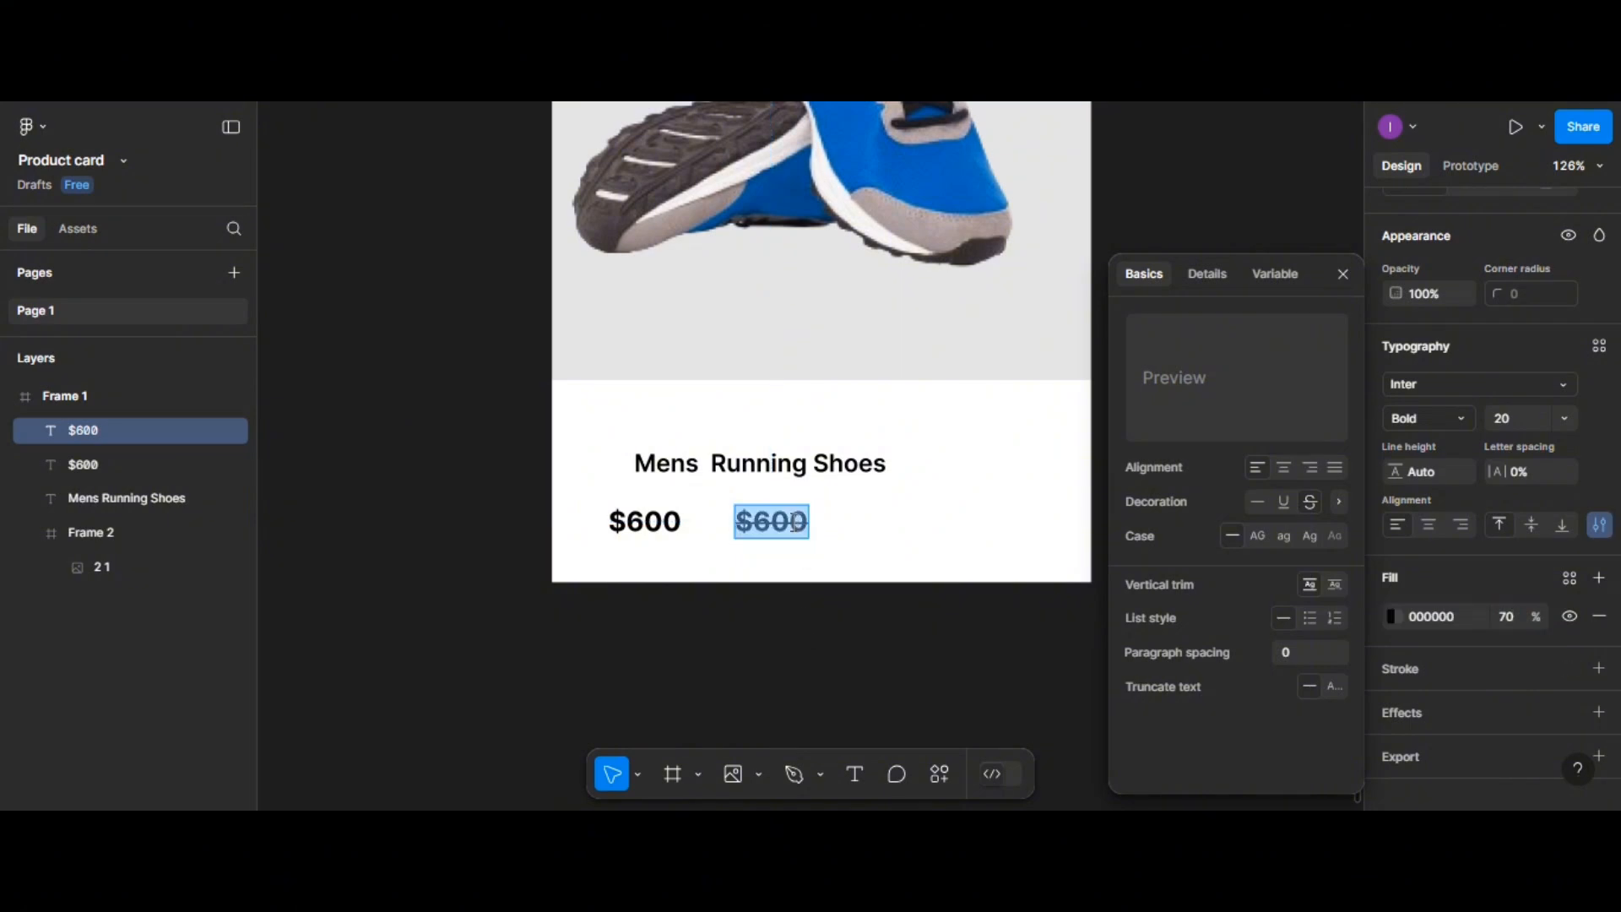
click(791, 522)
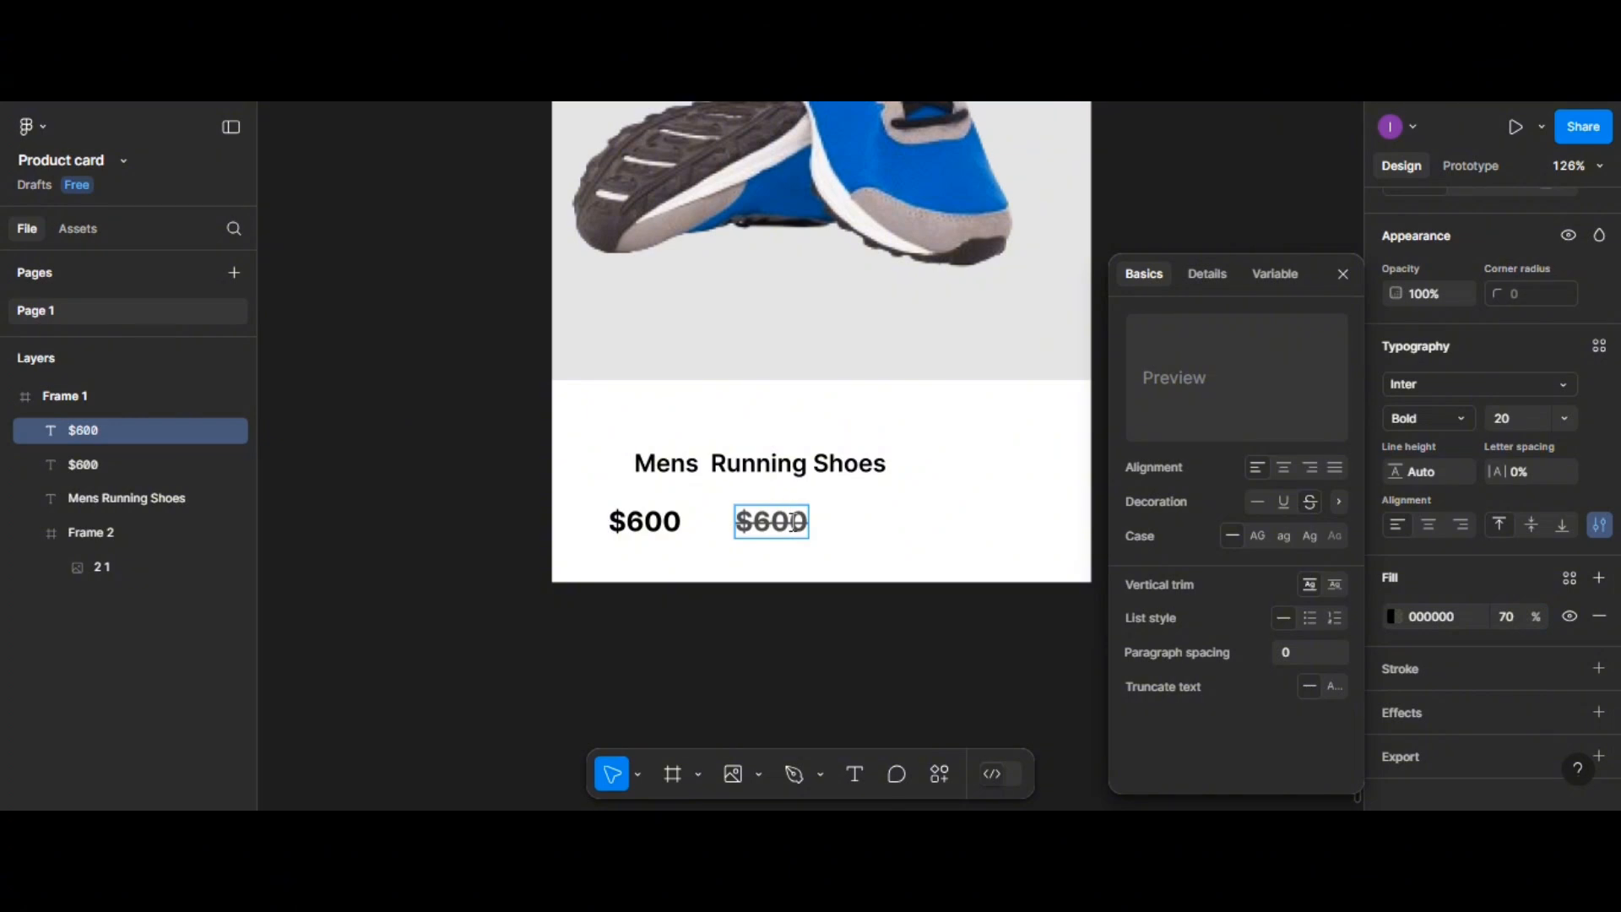
key(BackSpace)
text(7)
Move the "Mens Running Shoes" title so its left edge aligns with the "$600" price
scroll(804, 496, down, 2)
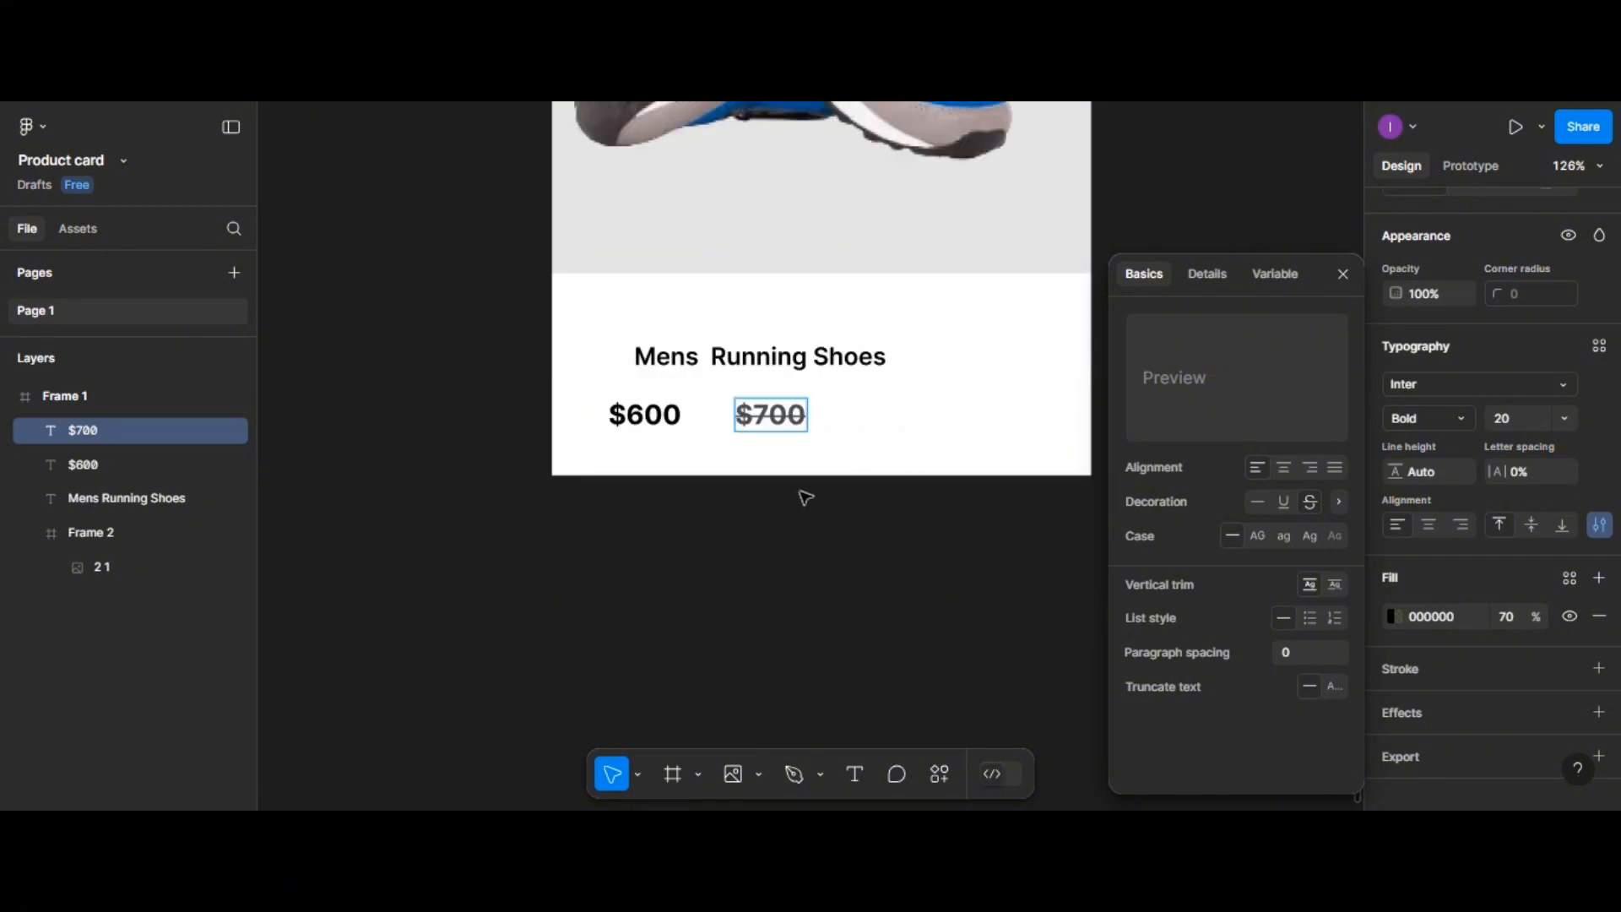
click(696, 362)
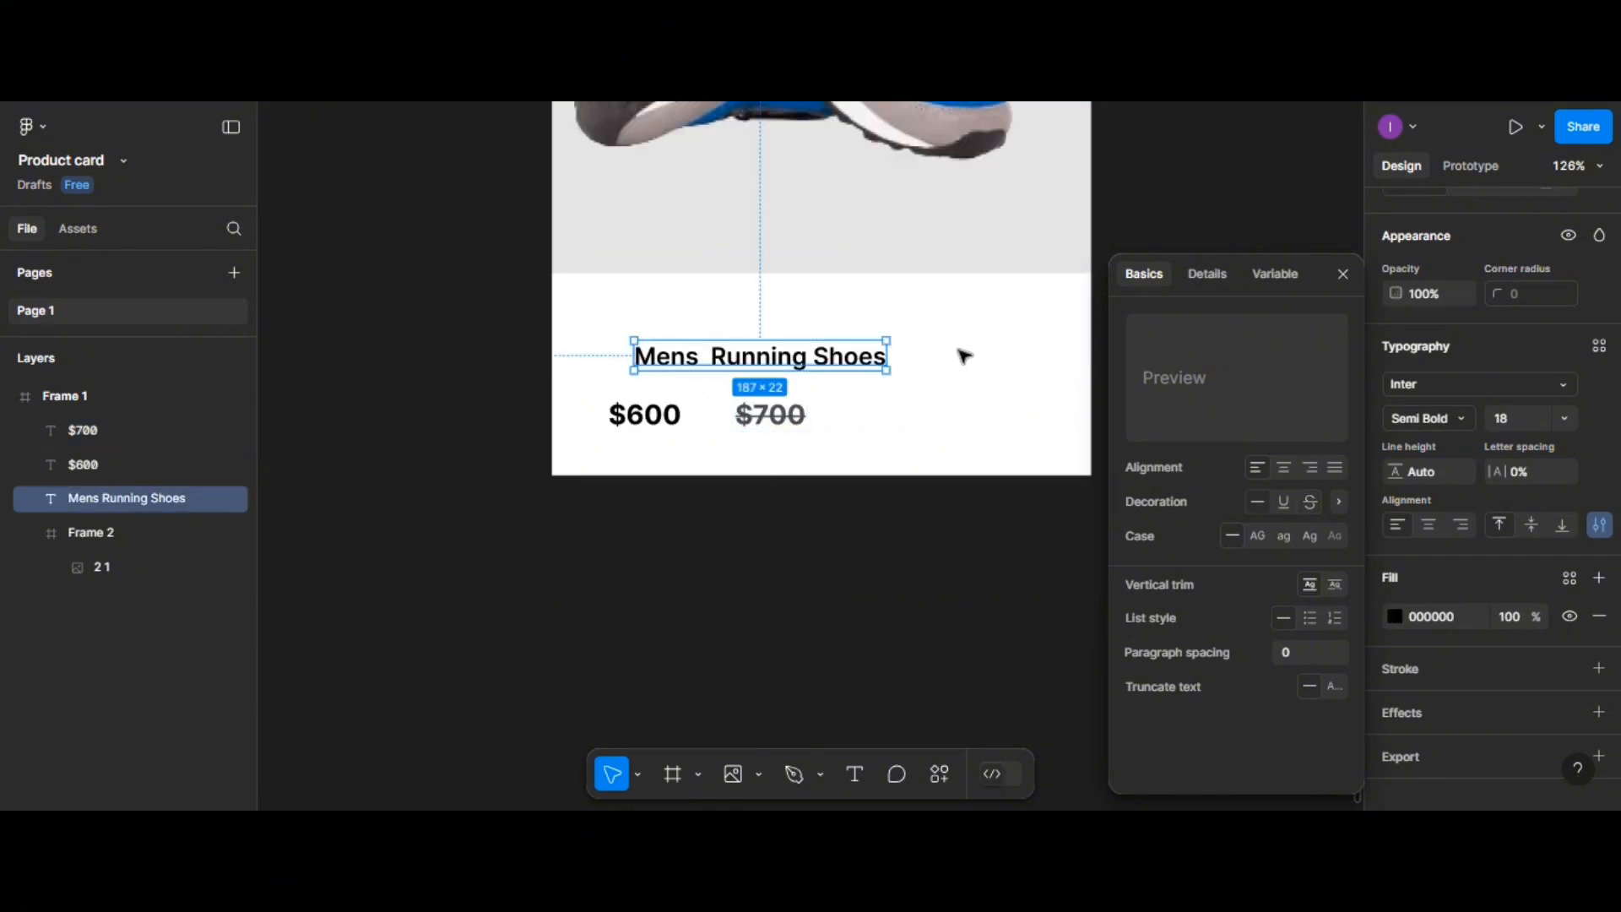
drag(794, 361, 769, 360)
Set the horizontal spacing between the "$600" and "$700" prices to 30 and group them
click(661, 421)
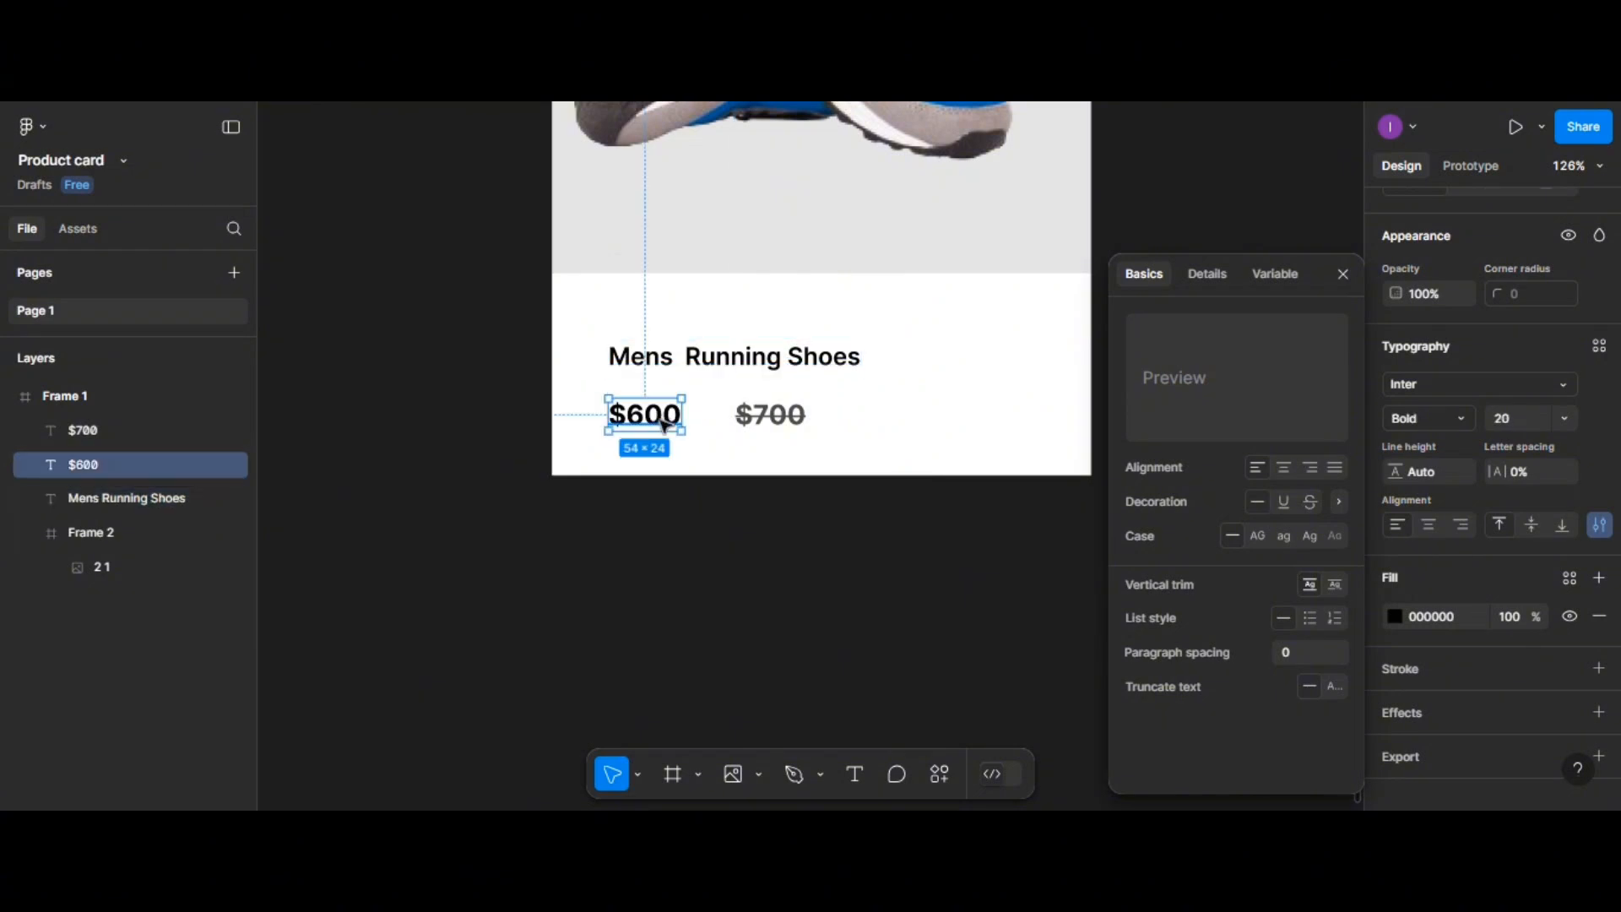
shift+click(770, 419)
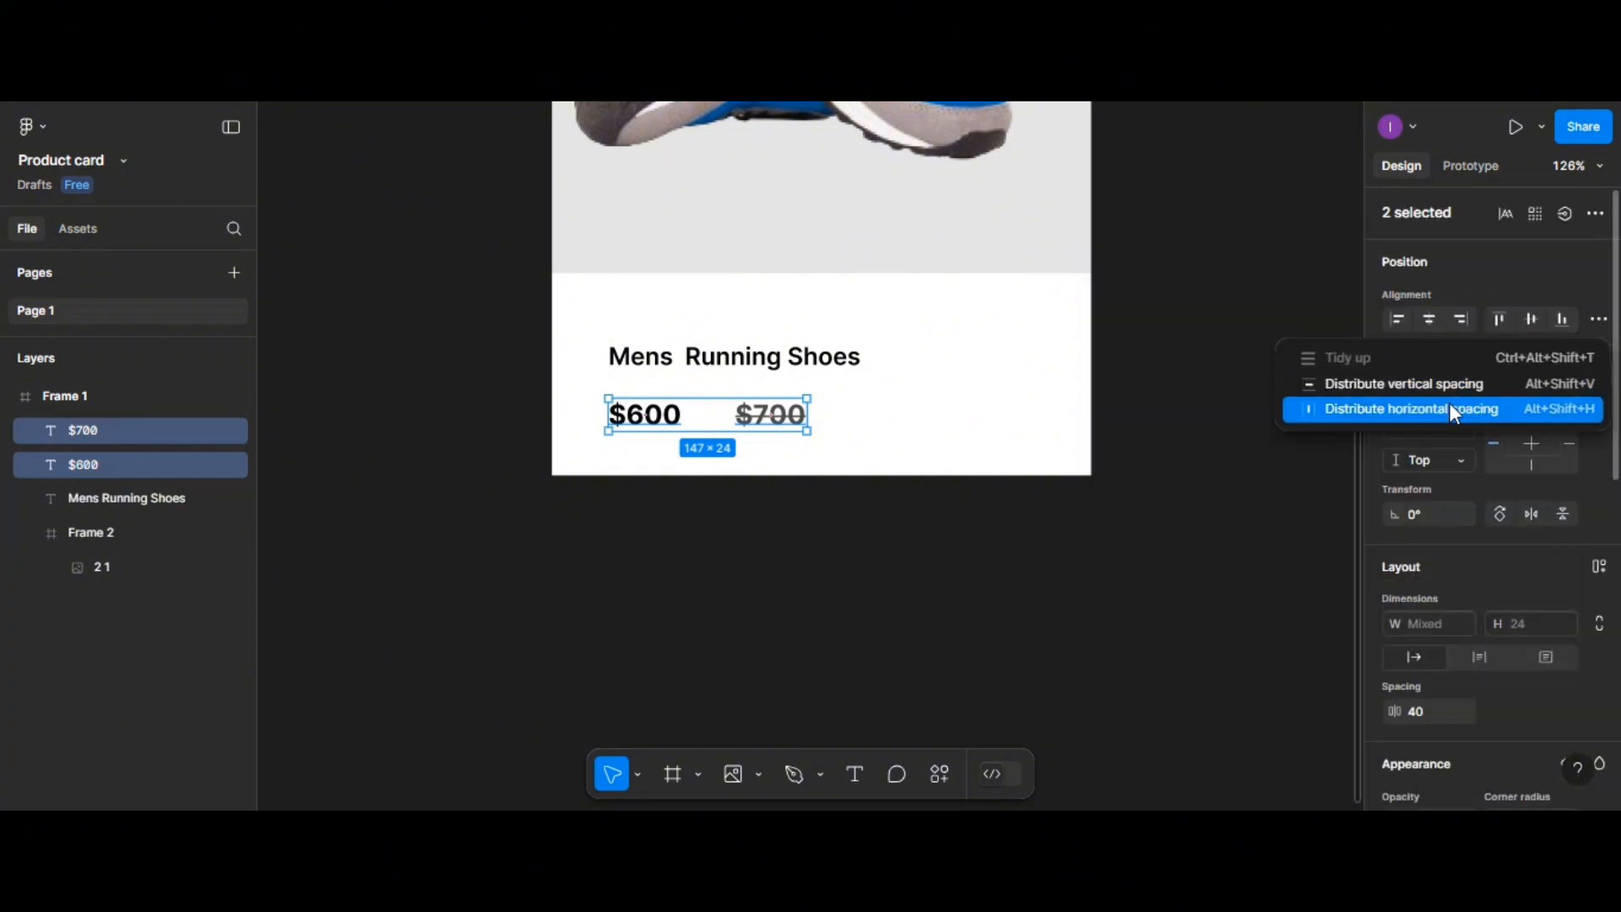
click(1450, 402)
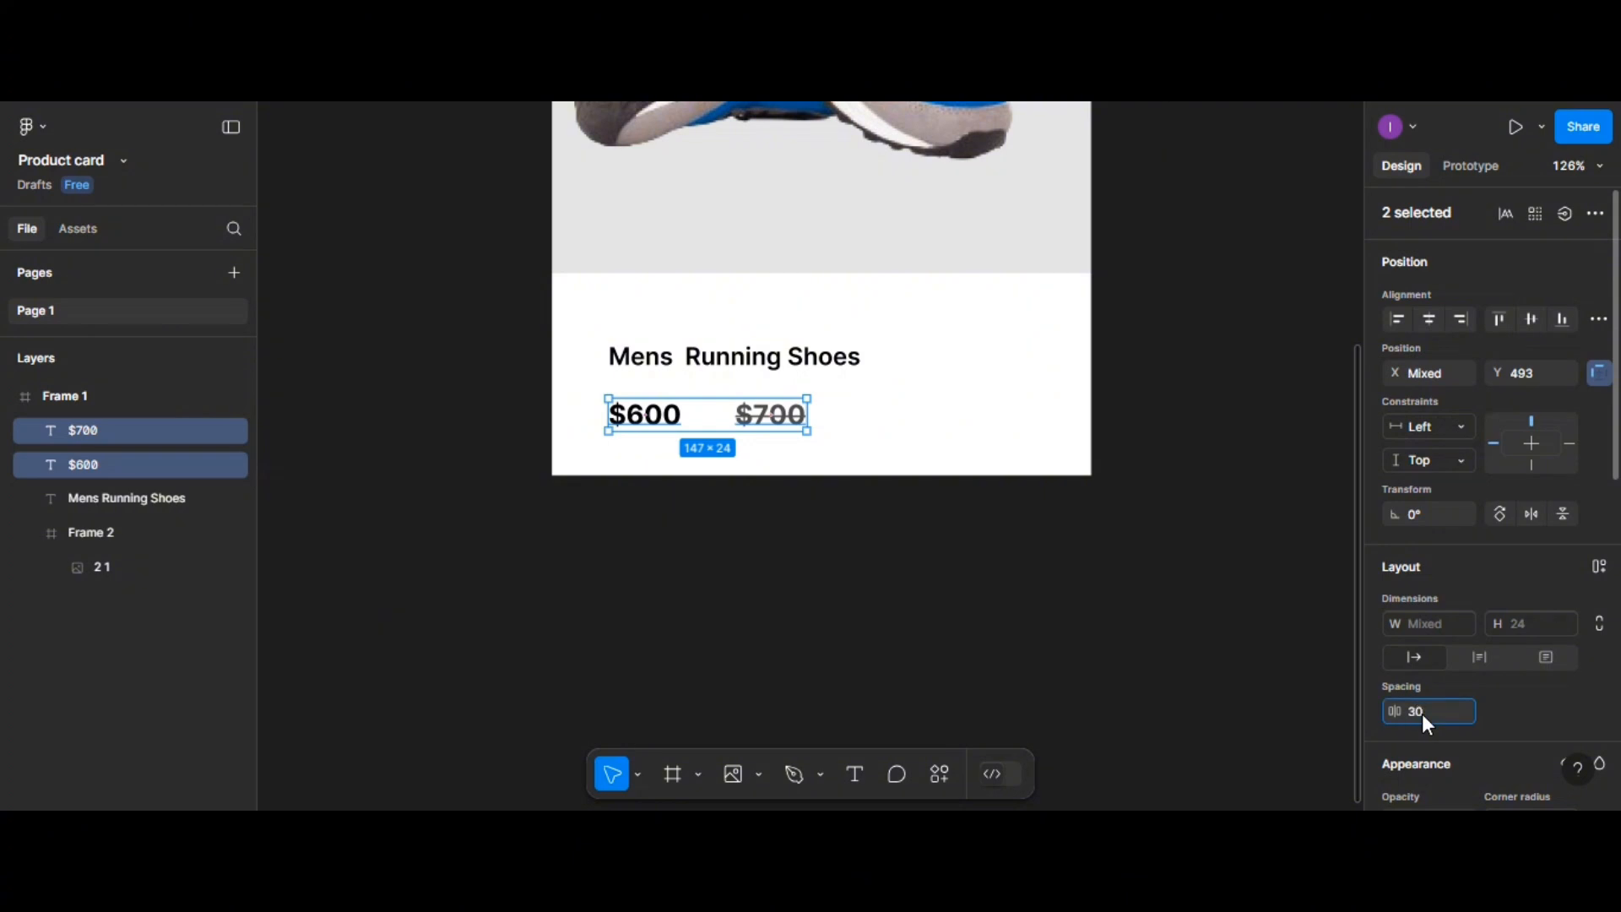
key(Return)
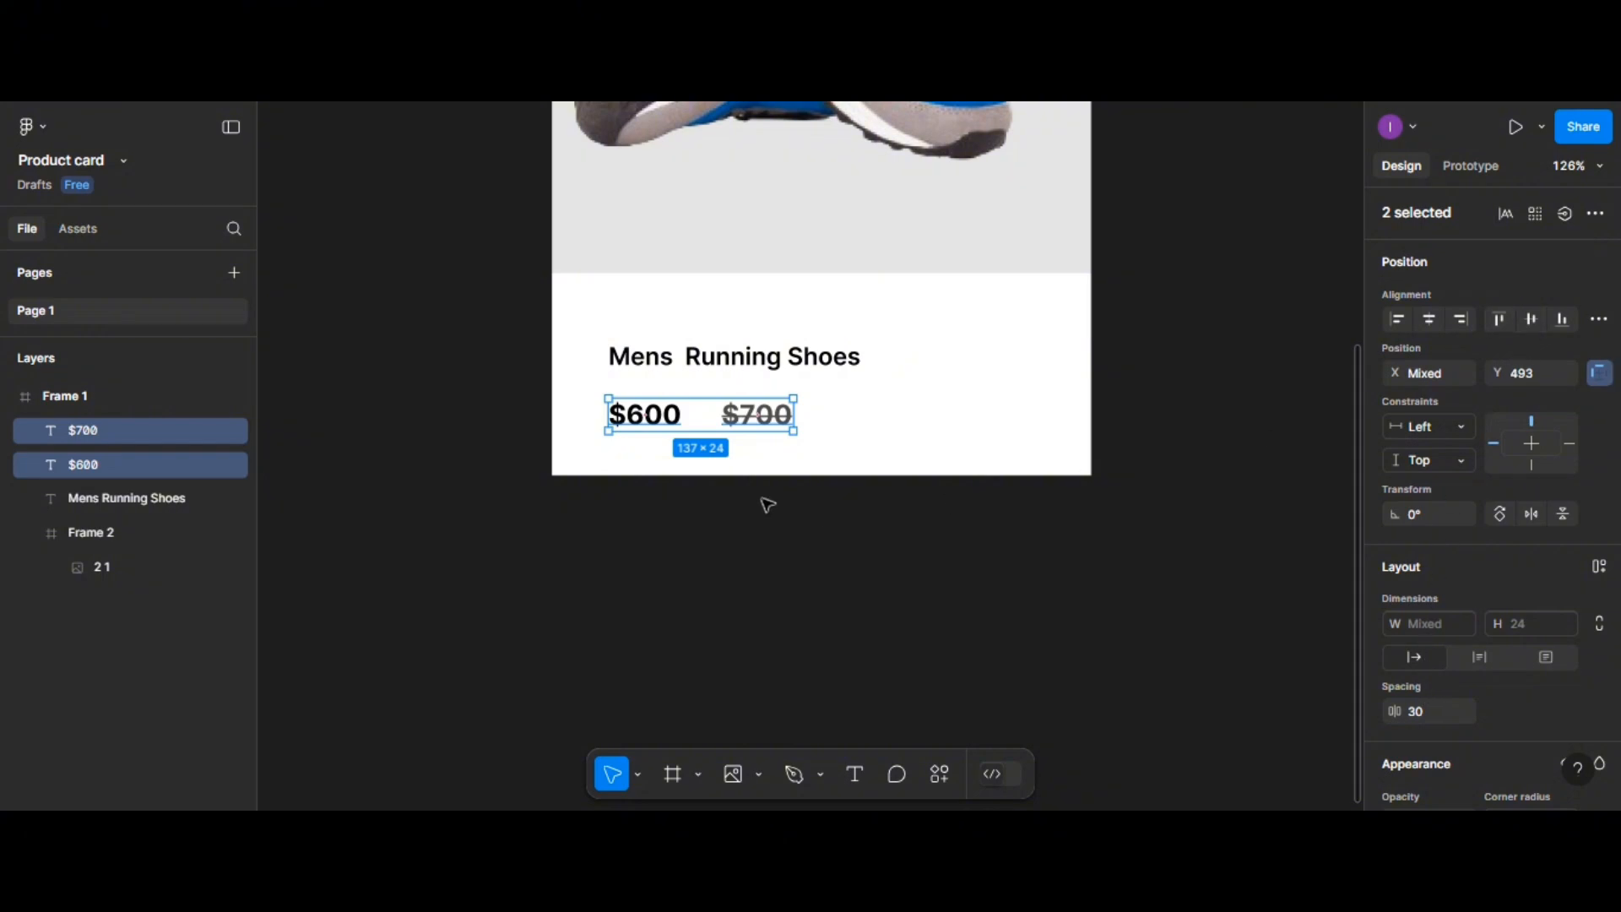
key(ctrl+g)
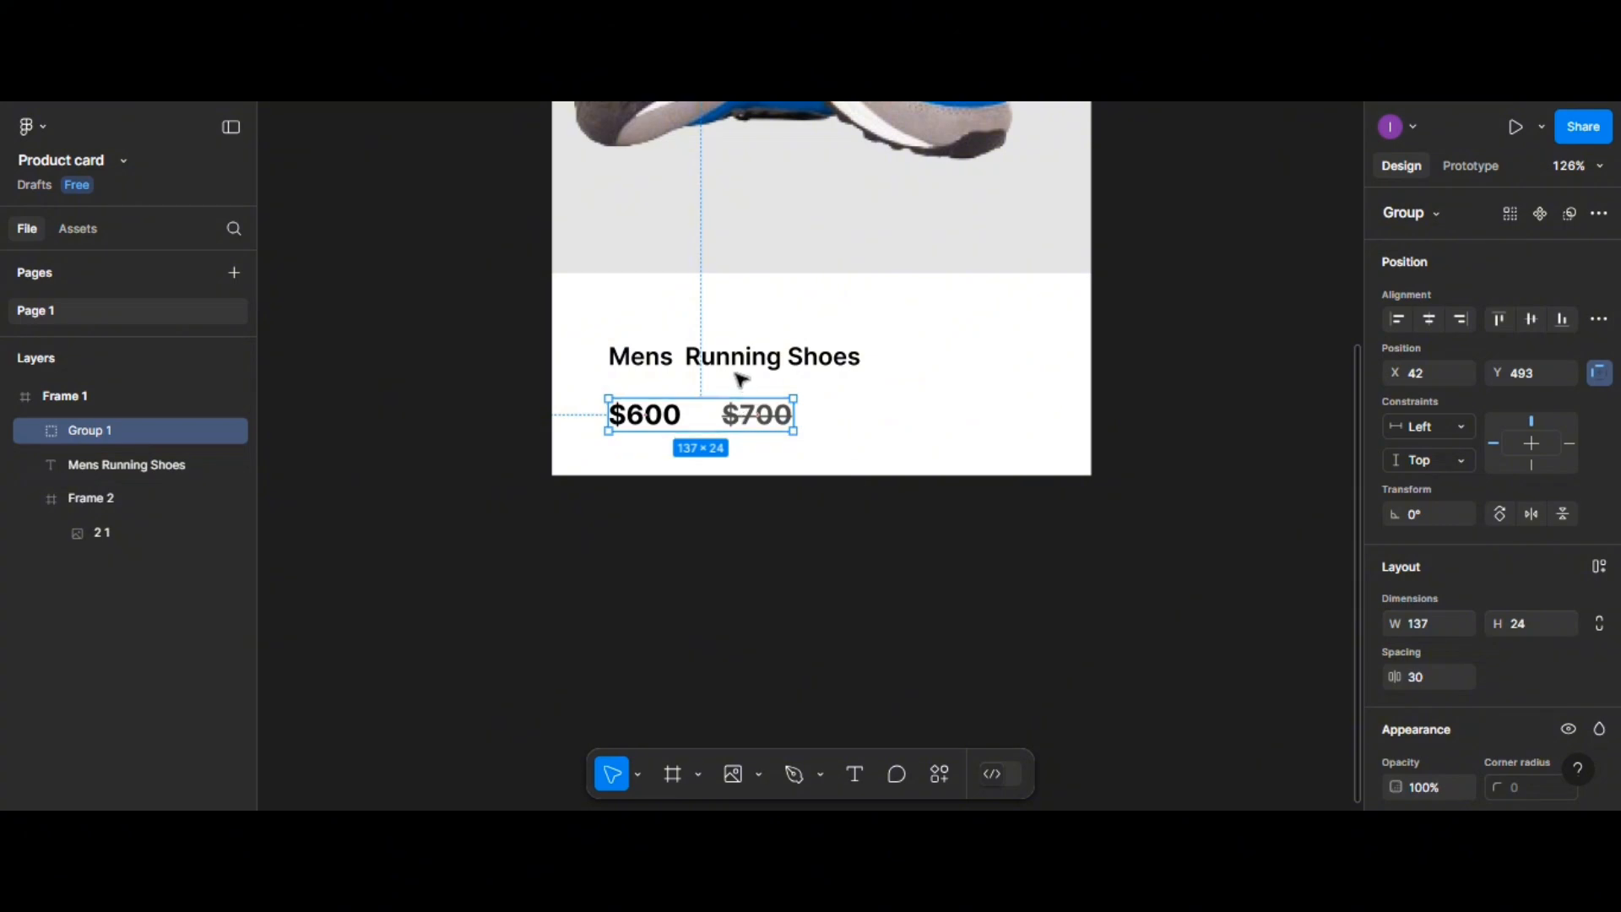
Set the vertical spacing between the product title and the price group to 15 and group them together
click(739, 369)
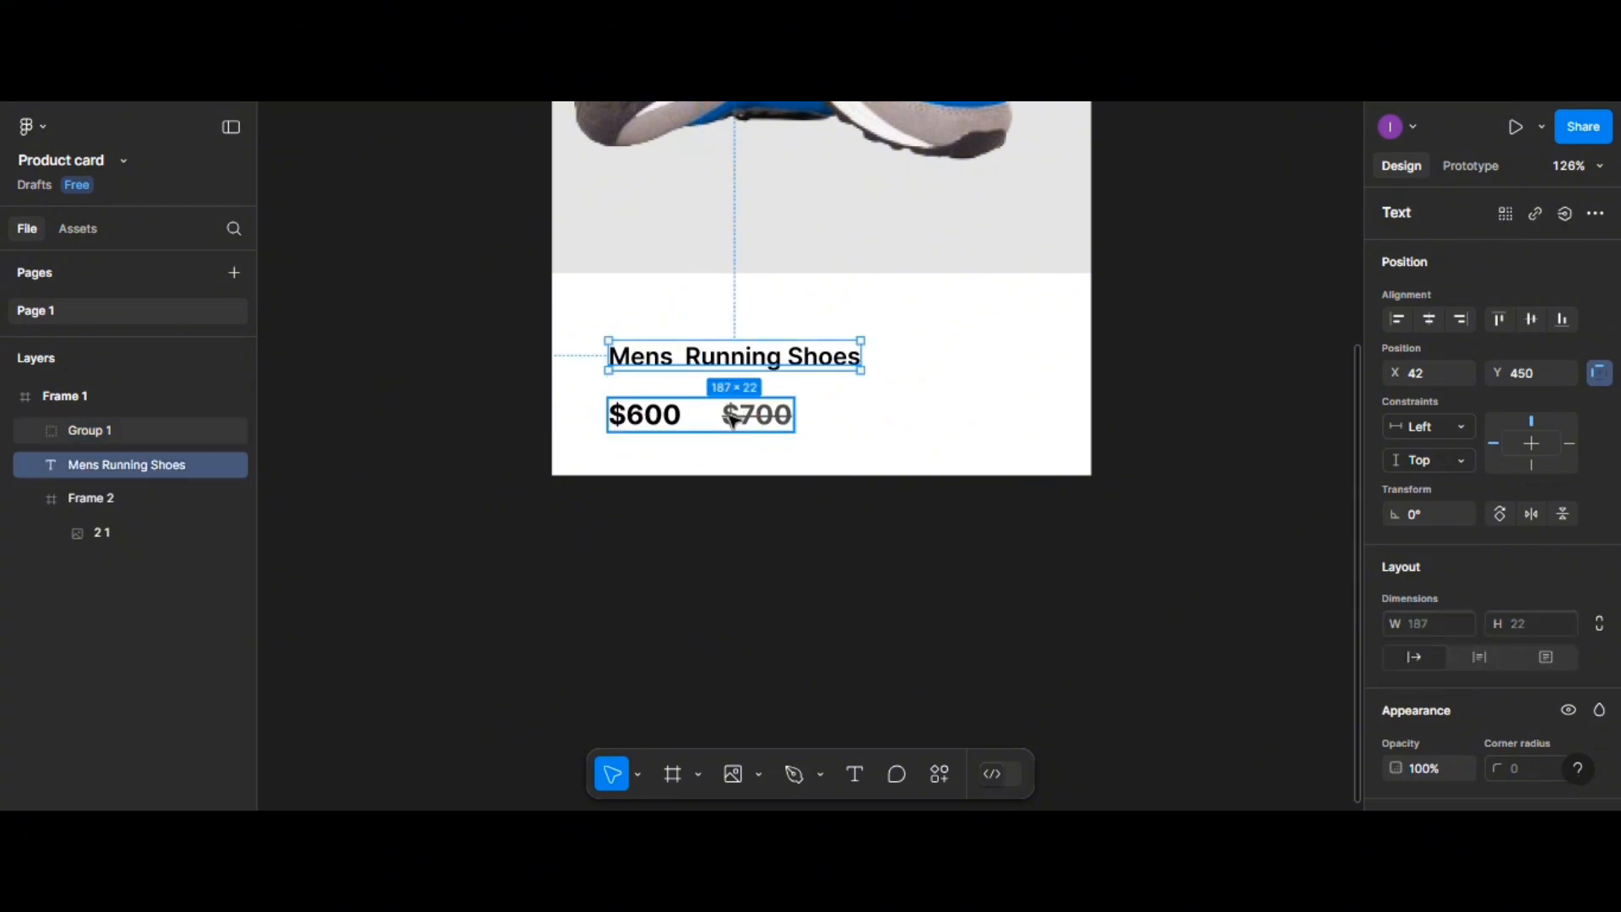
shift+click(733, 420)
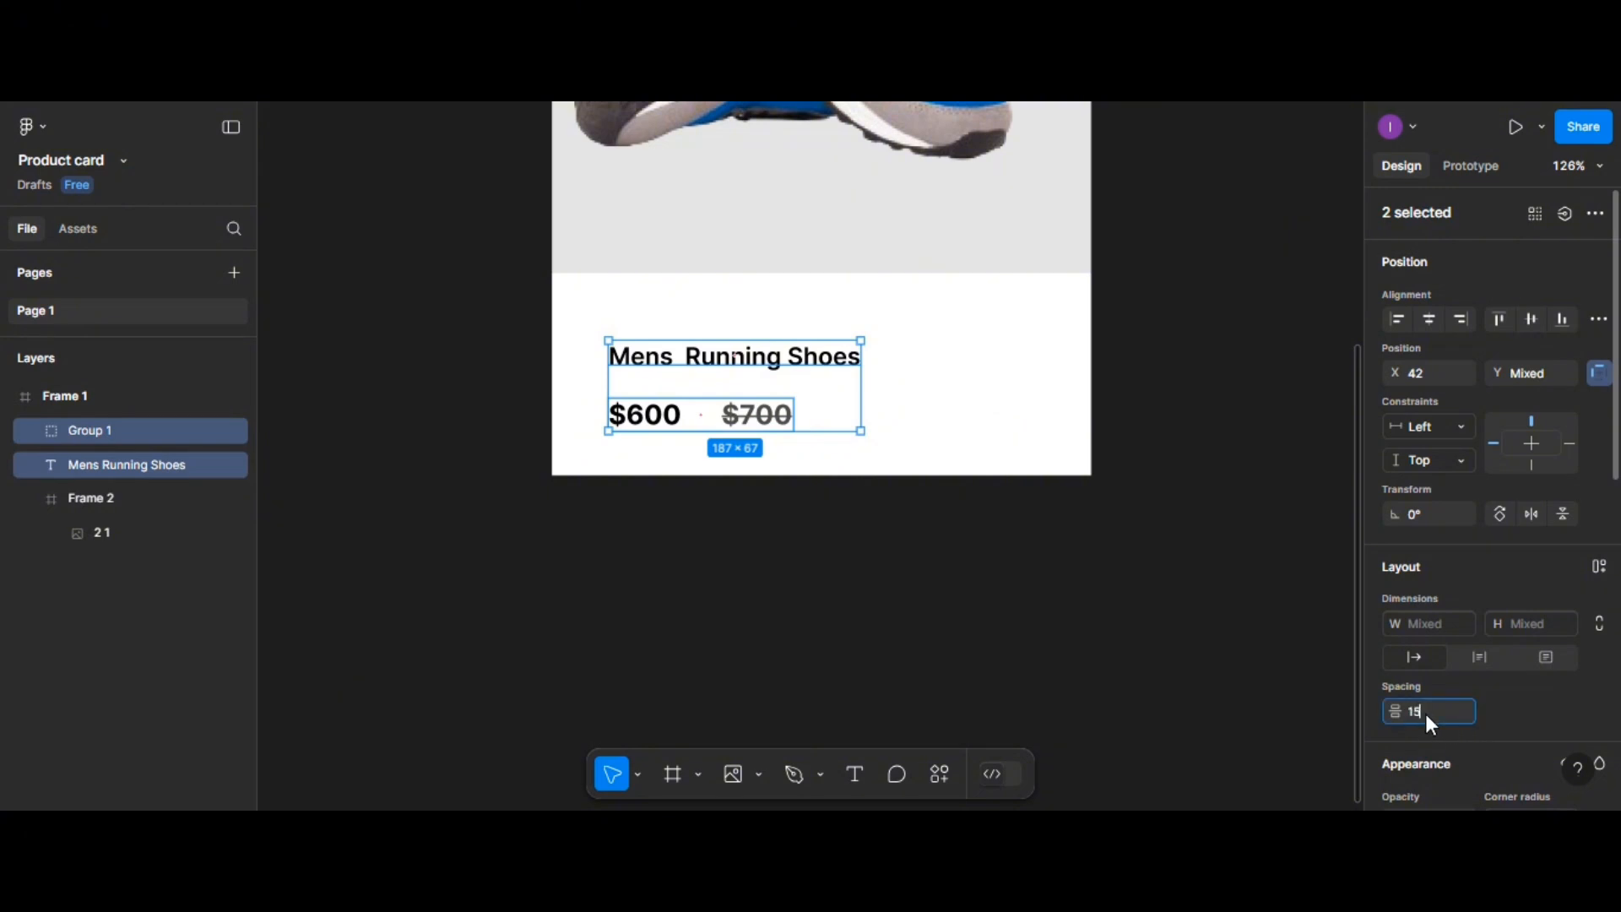
key(Return)
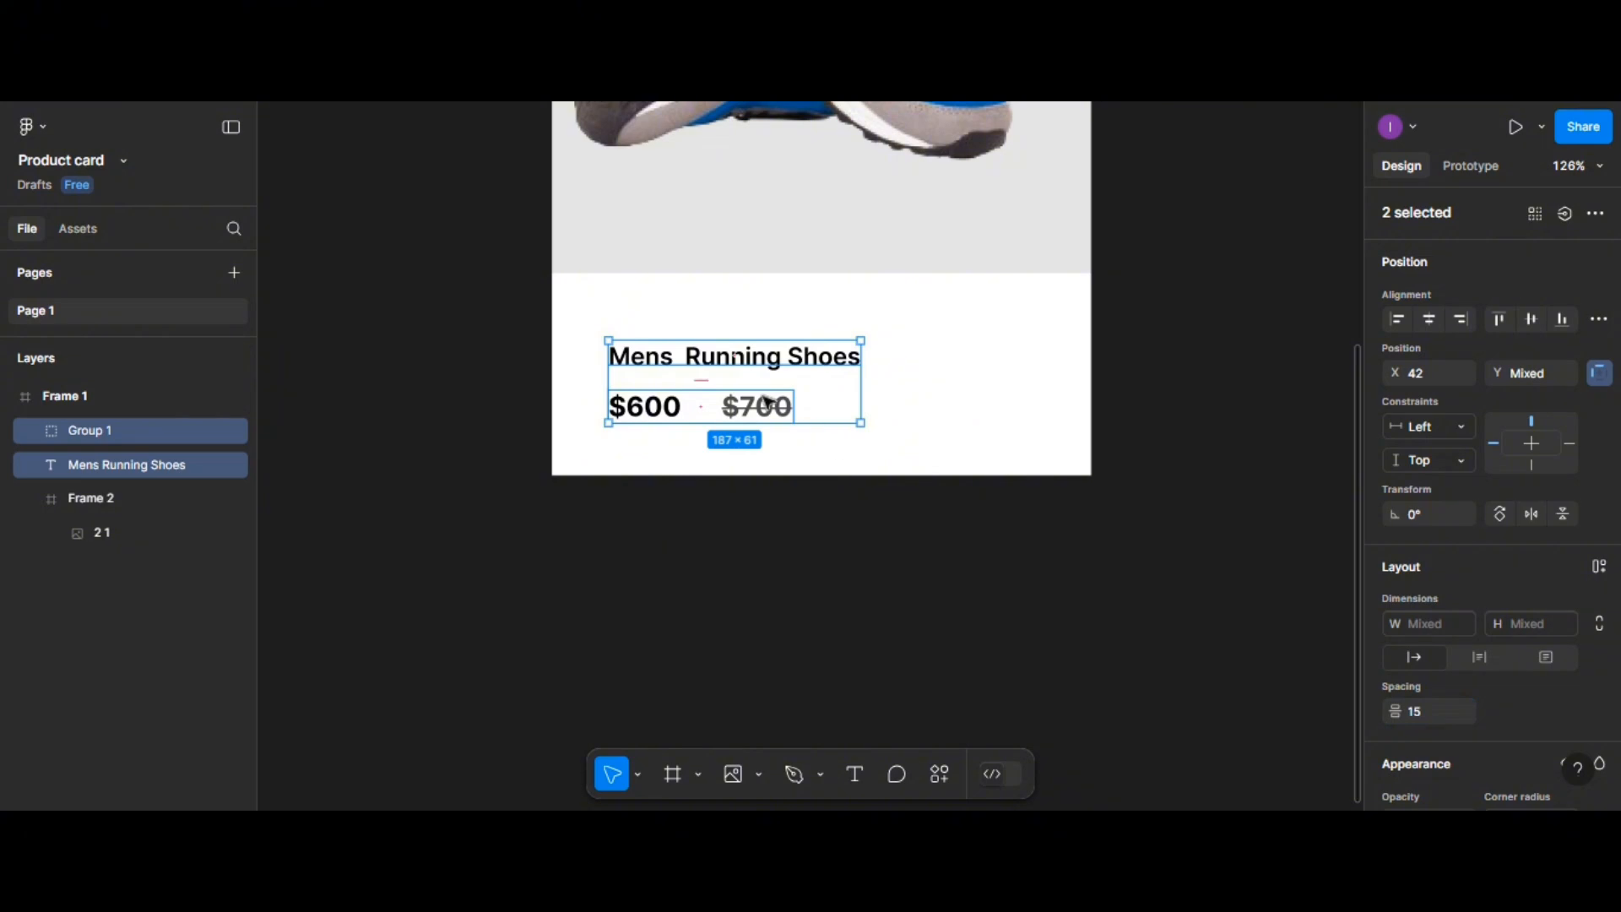
key(ctrl+g)
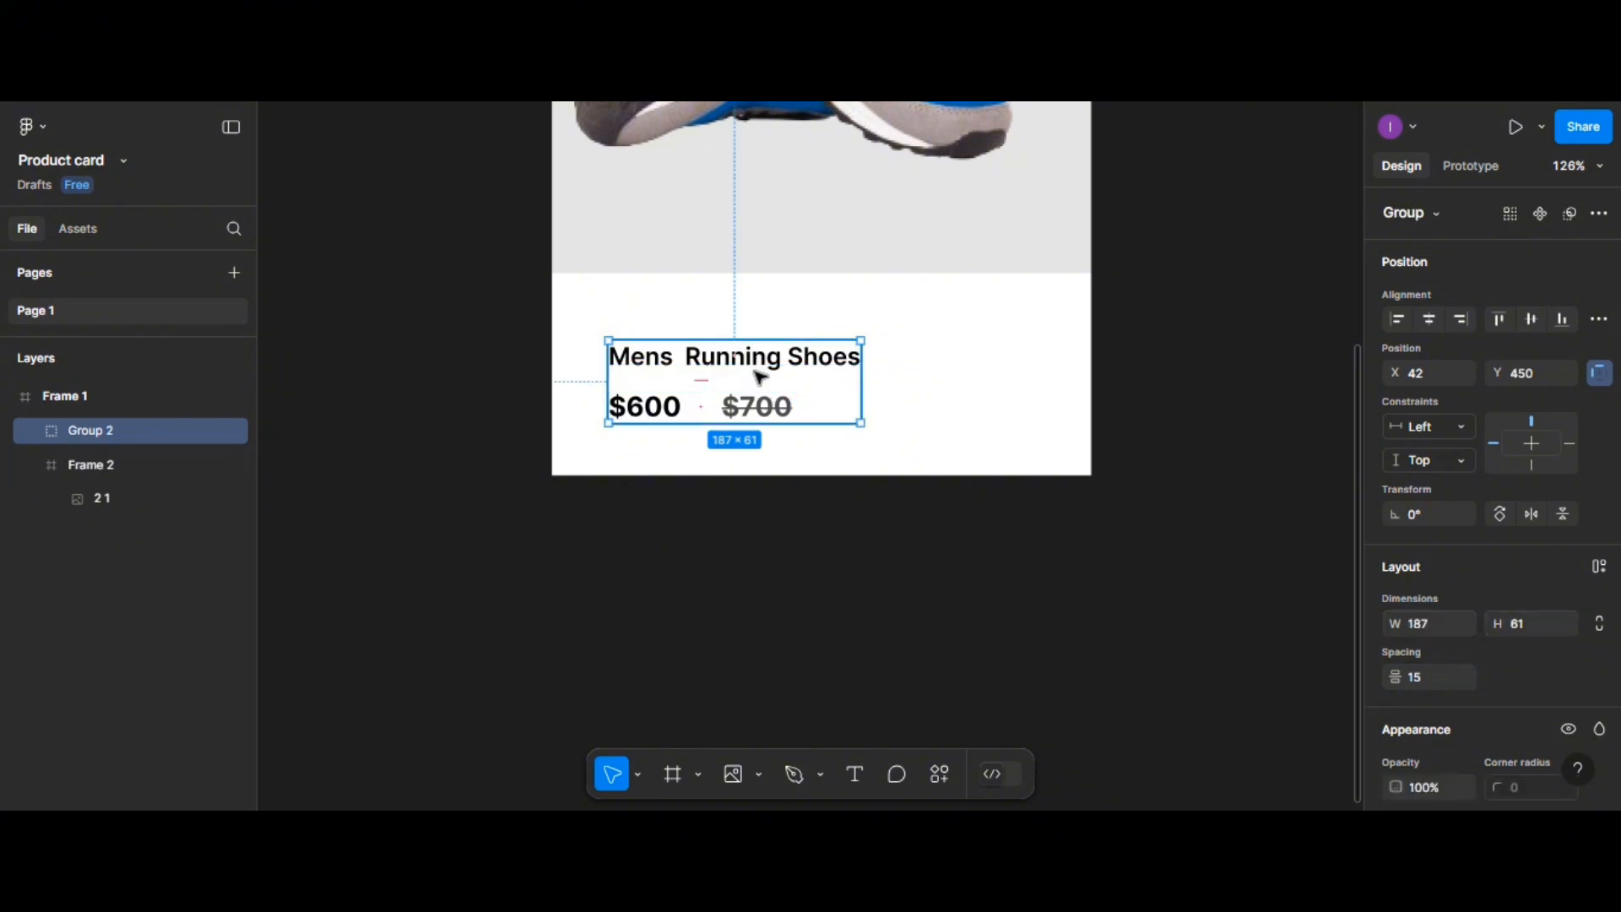
Position the title and price group at X 20, with a spacing of 20 below the grey image frame
drag(759, 373, 738, 336)
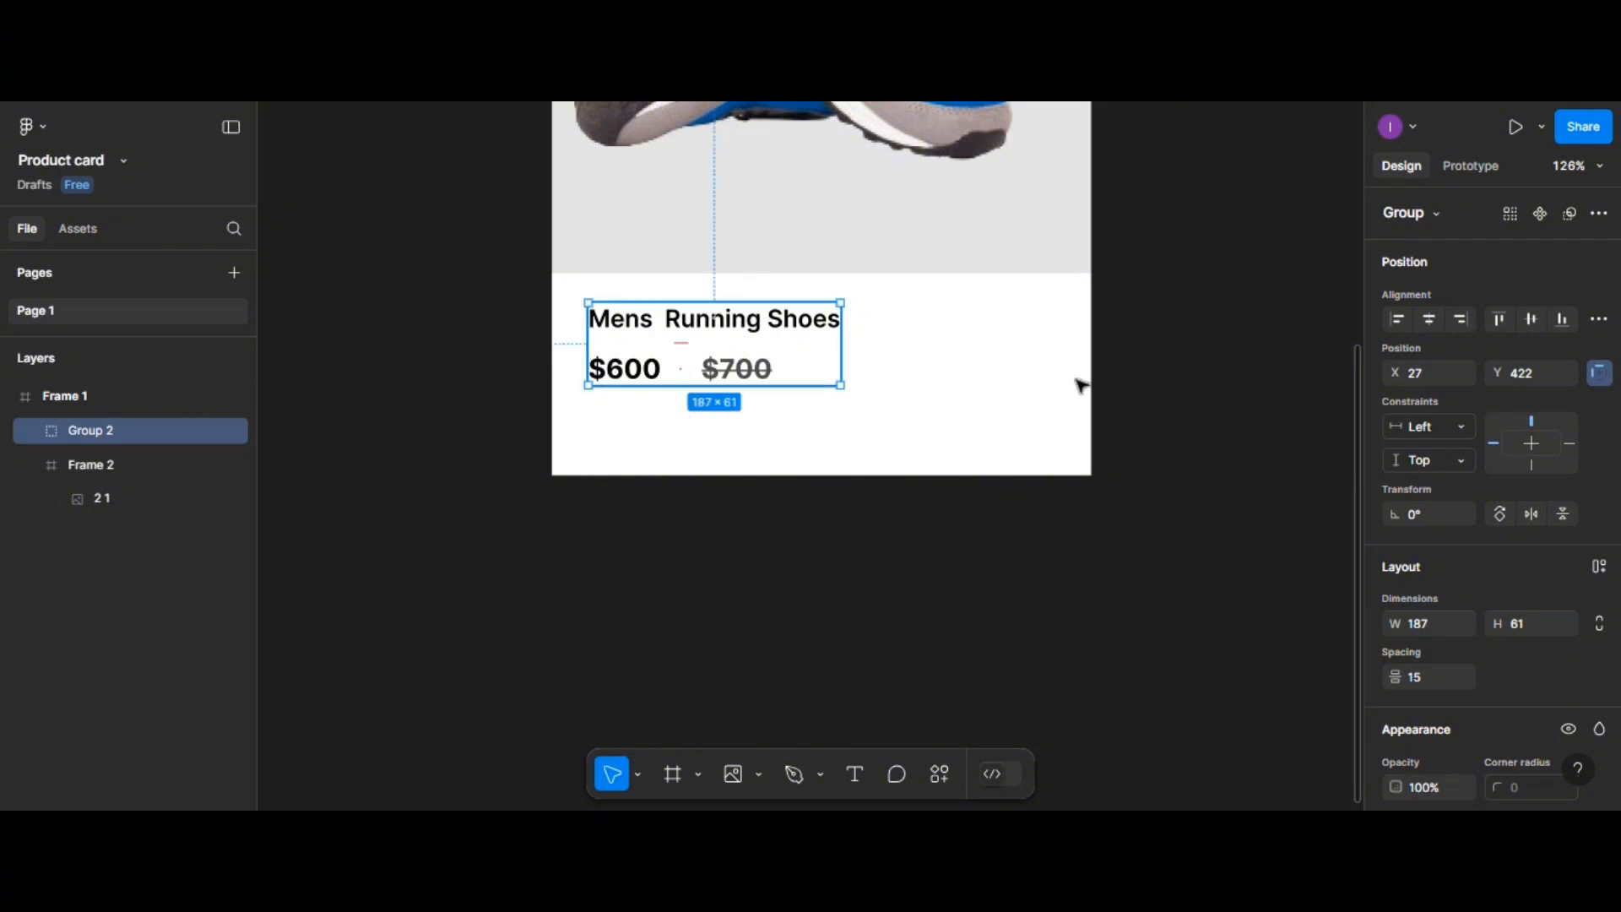
click(1425, 373)
text(20)
key(Return)
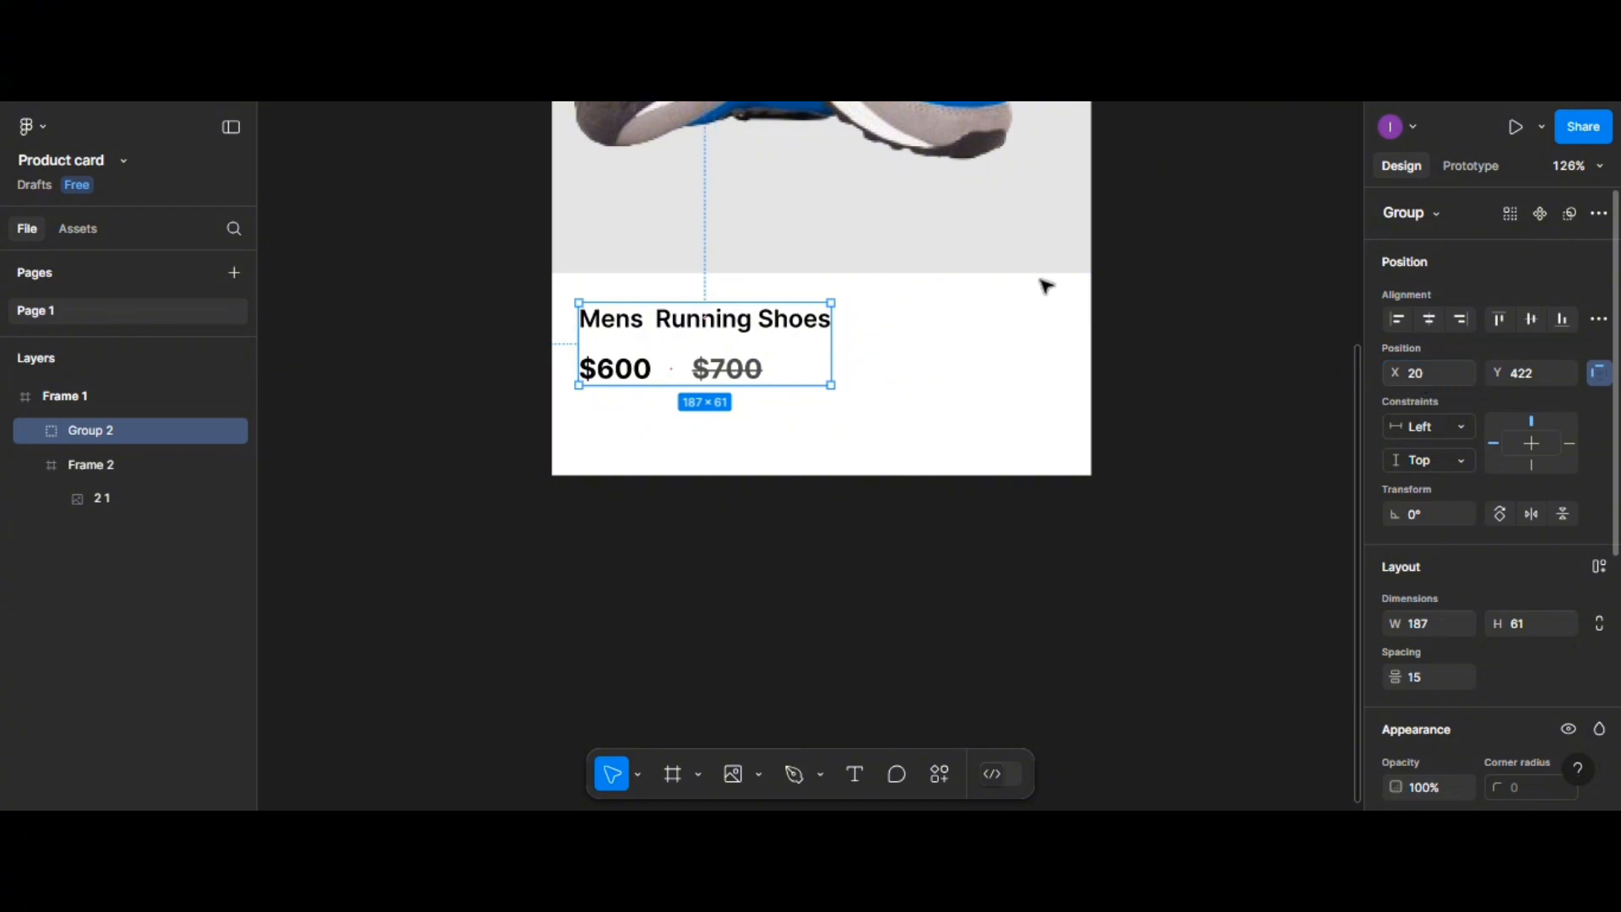
shift+click(785, 237)
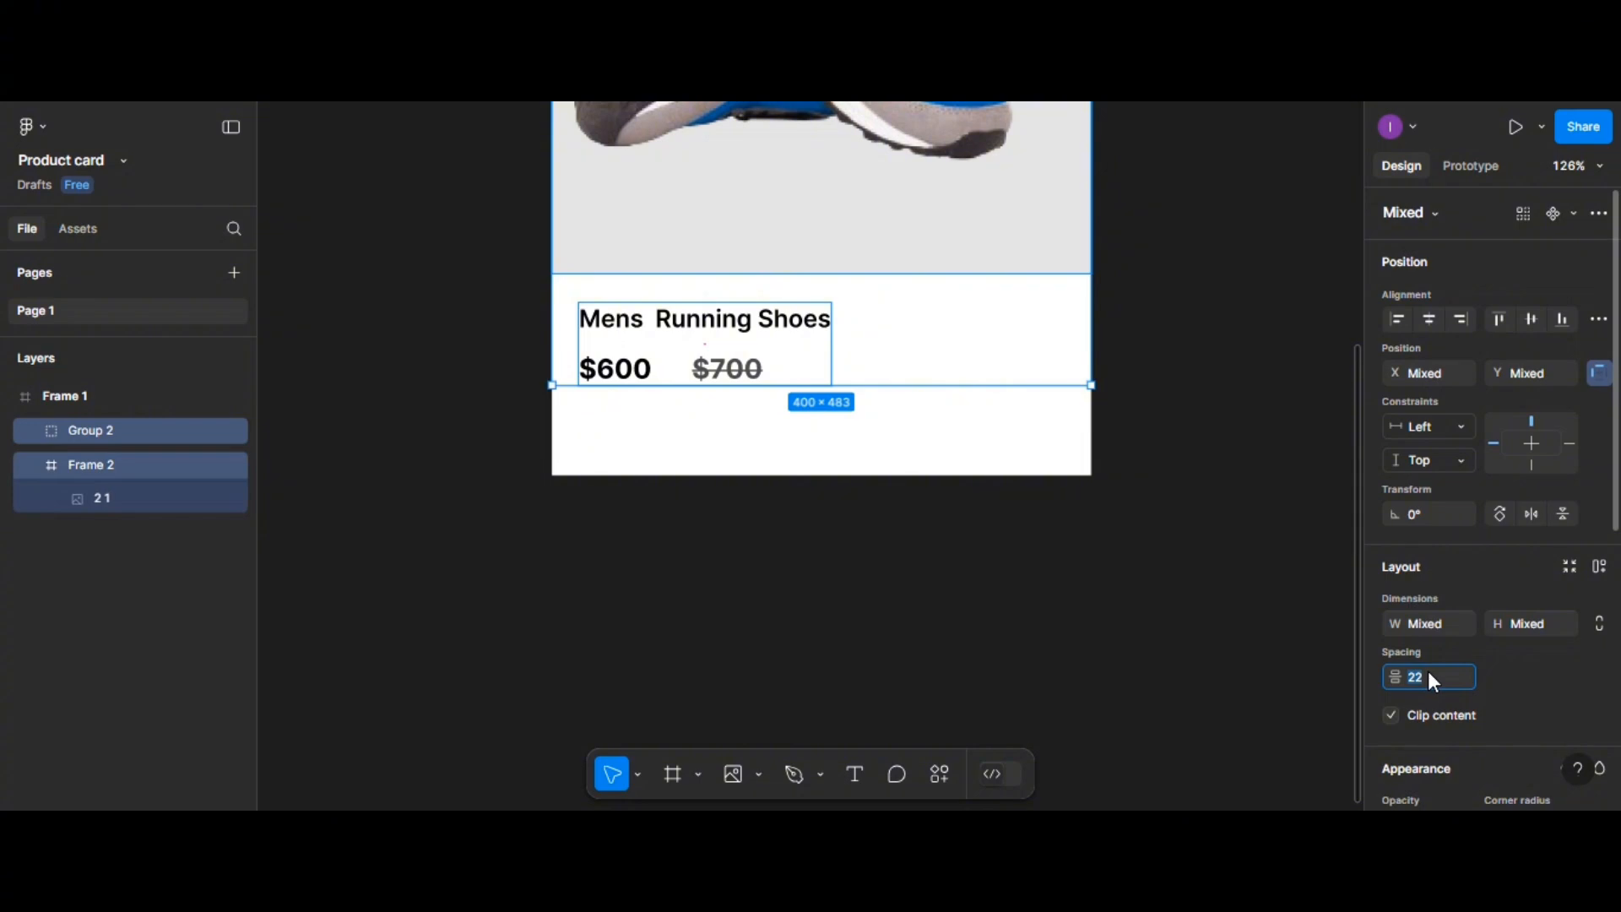
key(Return)
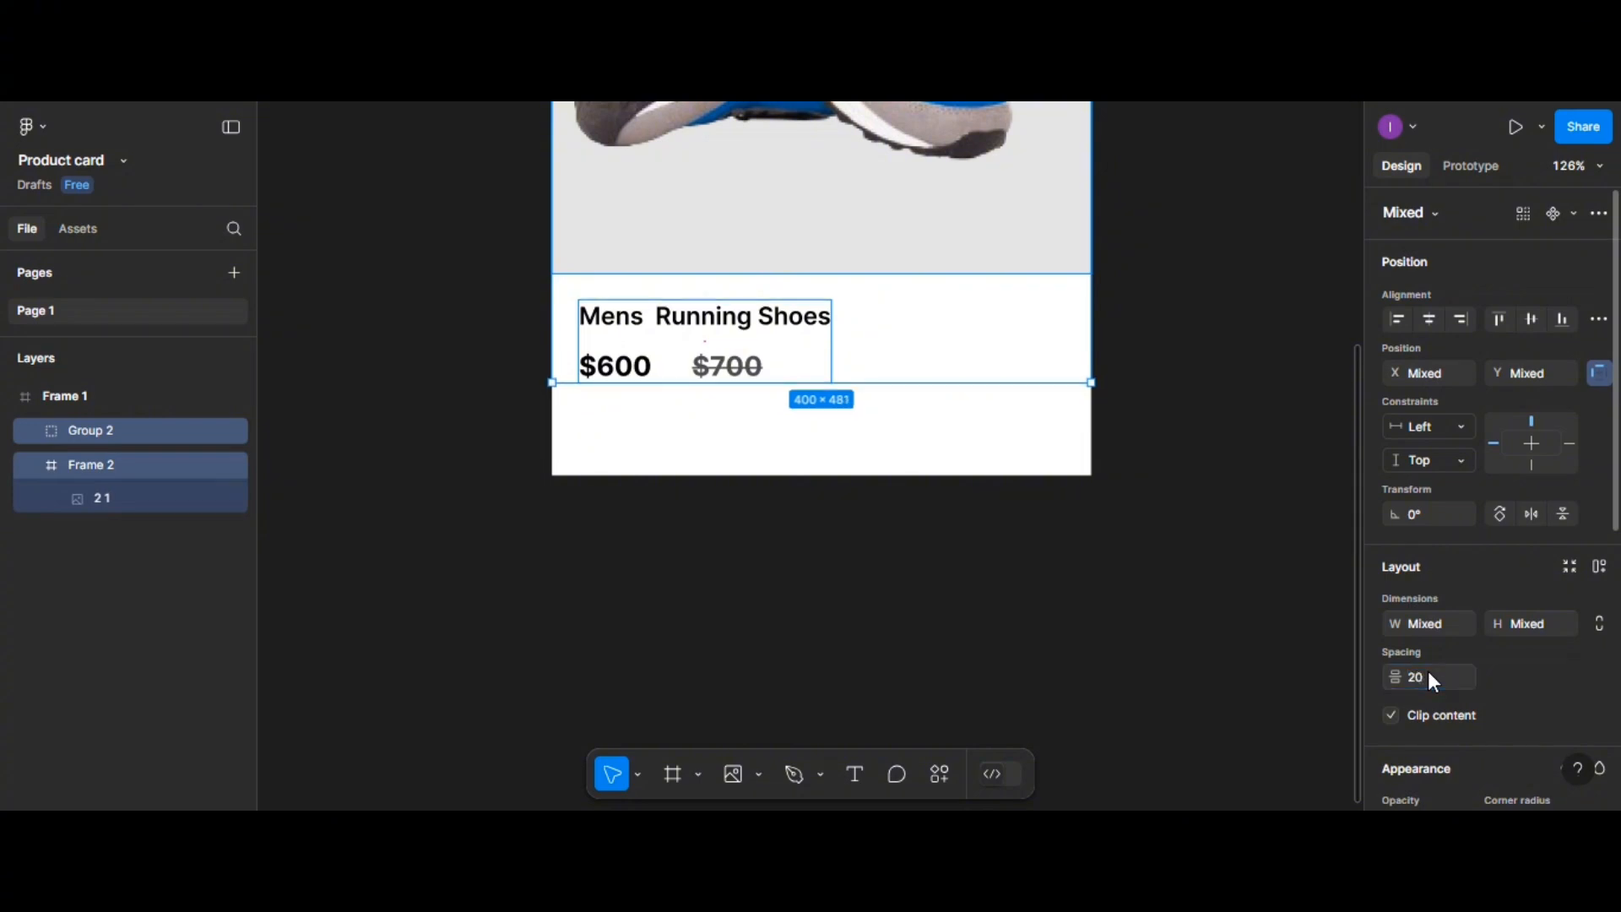
Turn the whole product card frame, Frame 1, into a component
scroll(879, 558, down, 2)
scroll(883, 560, down, 3)
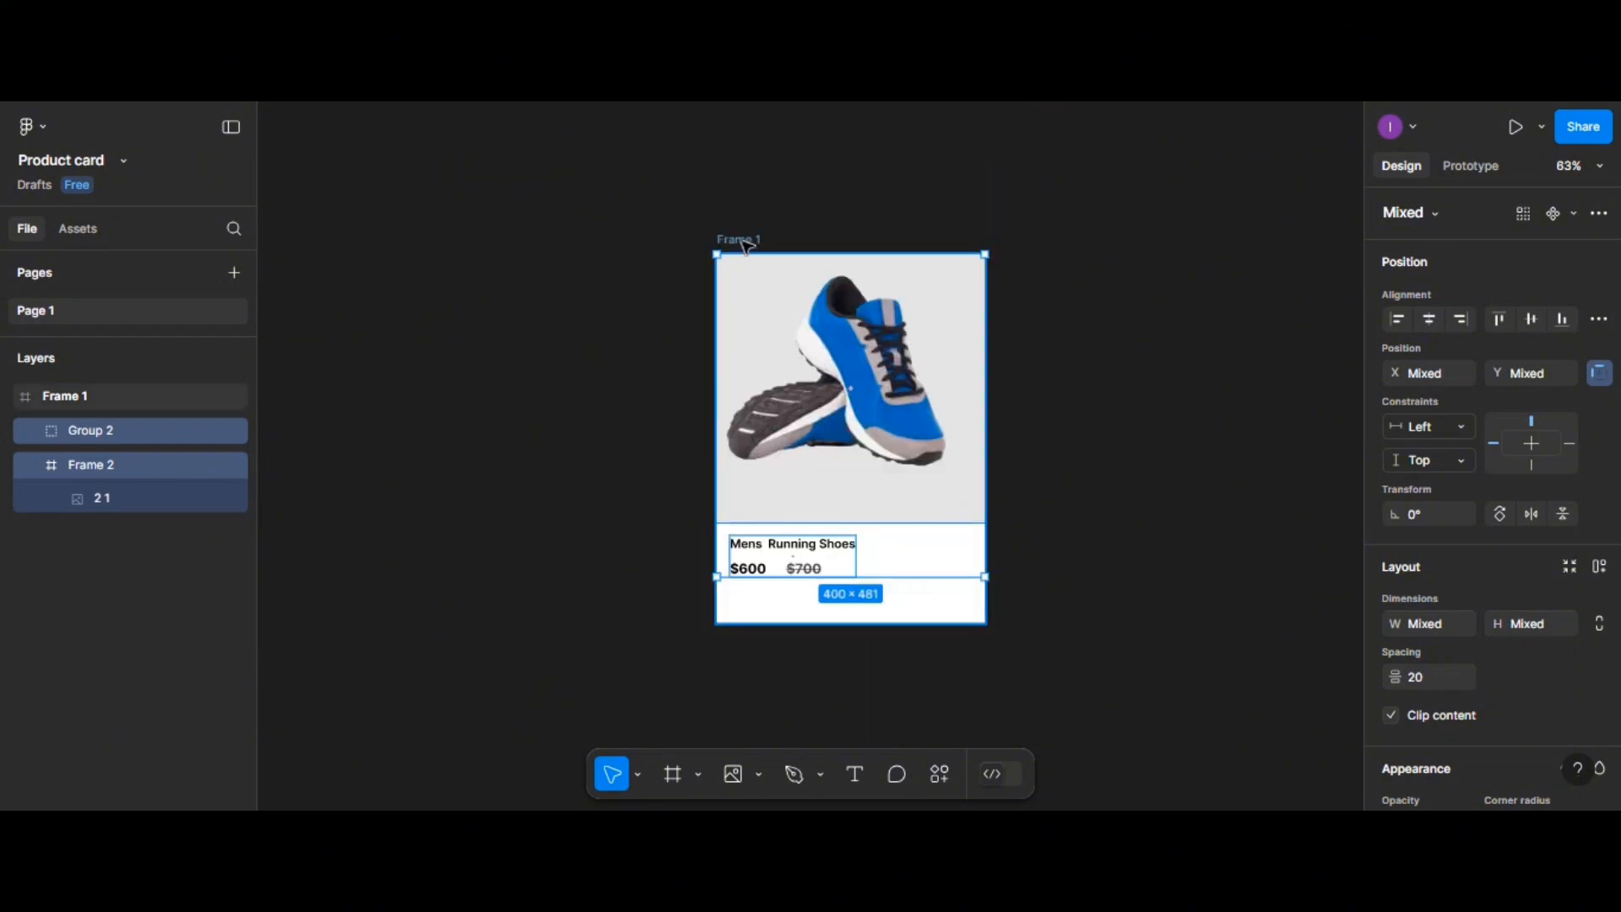
click(746, 244)
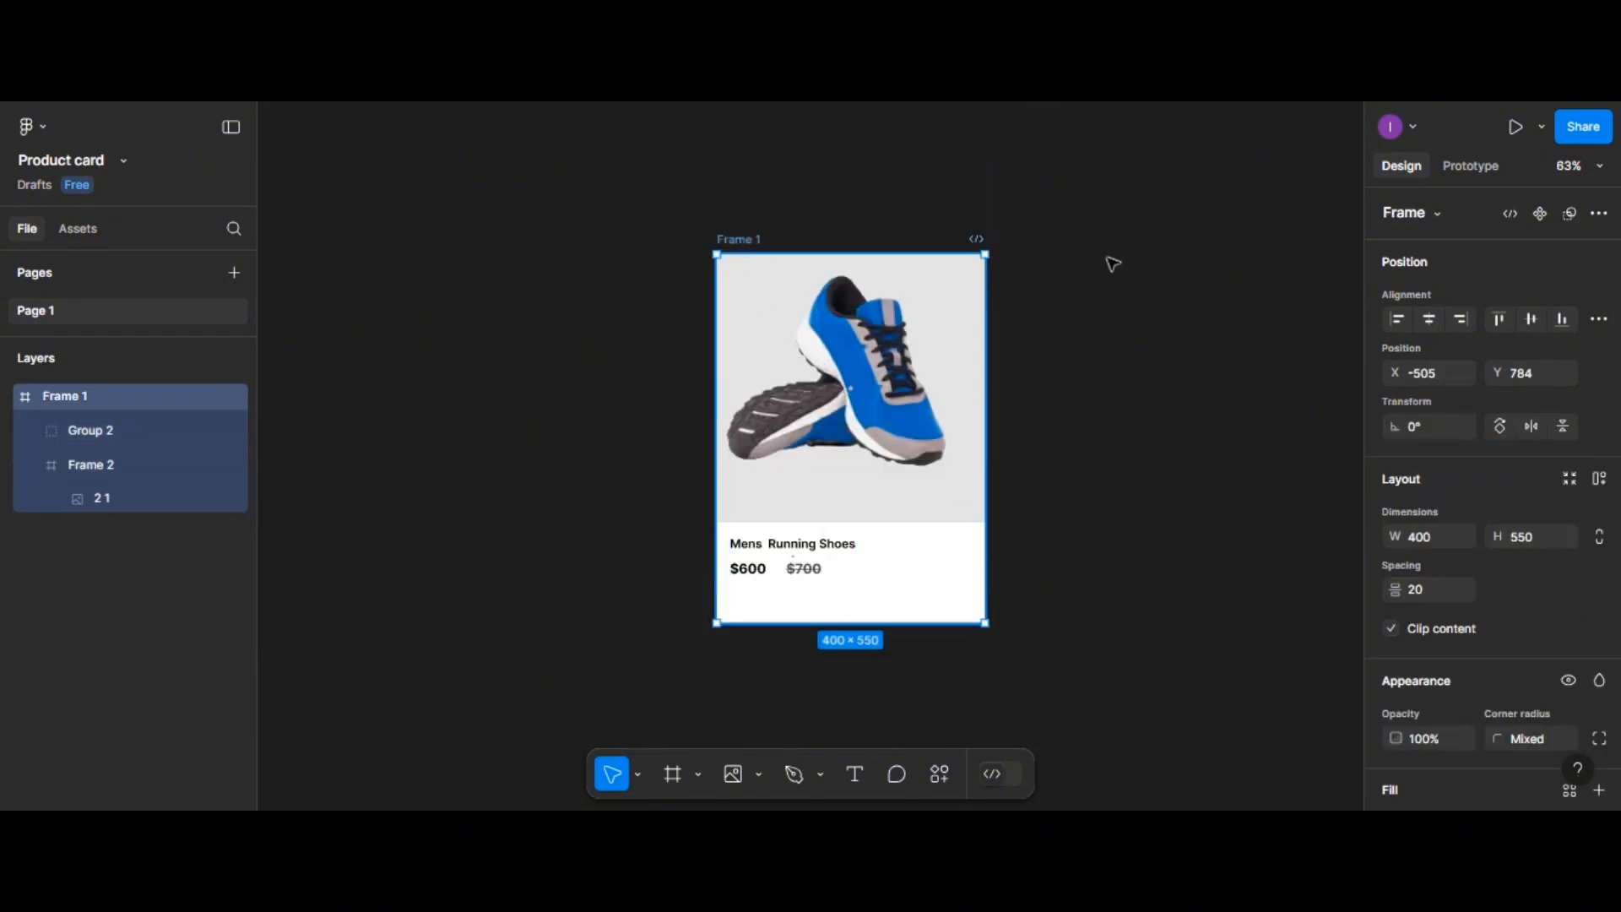
click(1536, 218)
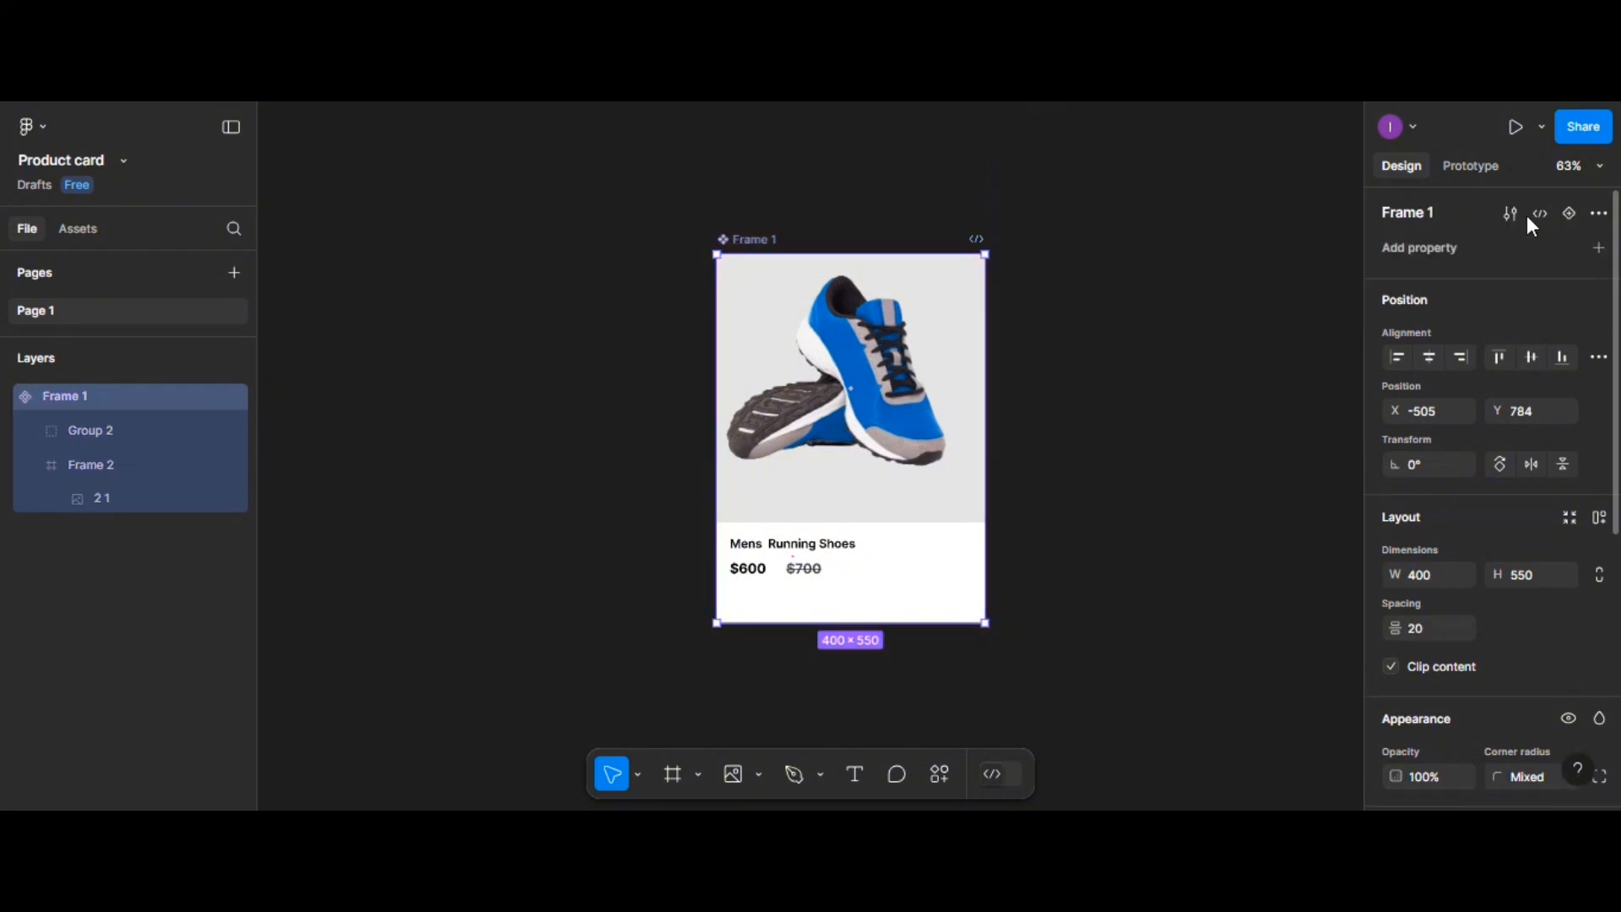
Add a variant property to the card component and create a second variant below the default one
click(1595, 250)
click(1475, 313)
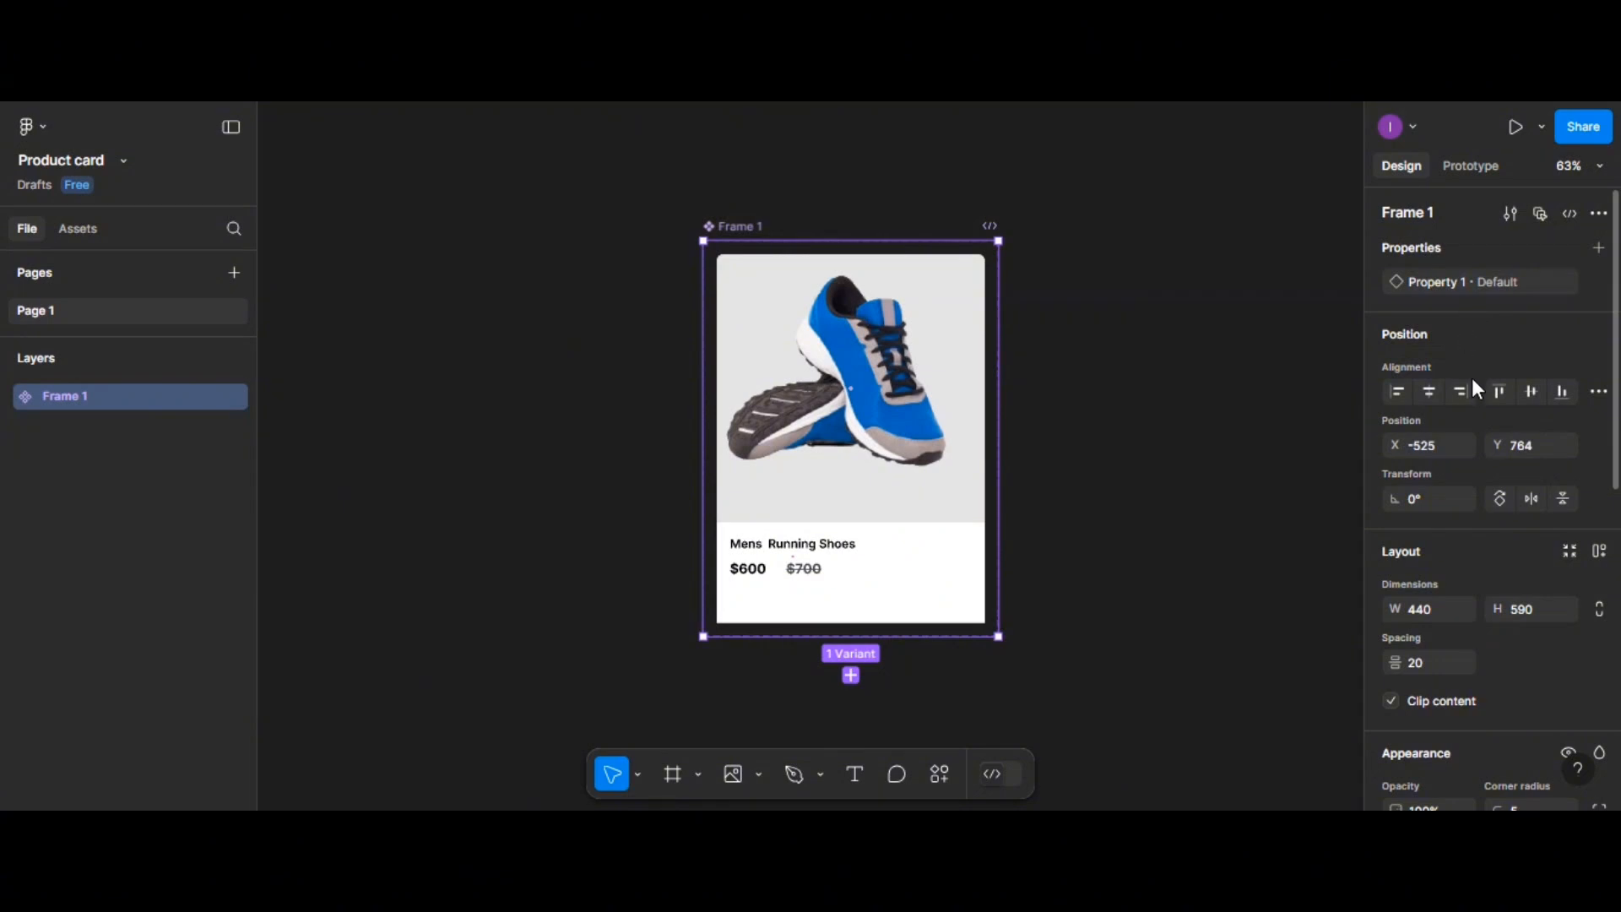
click(851, 675)
Draw a new frame on the empty canvas beside the card variants and size it to 400 × 400
scroll(826, 633, down, 3)
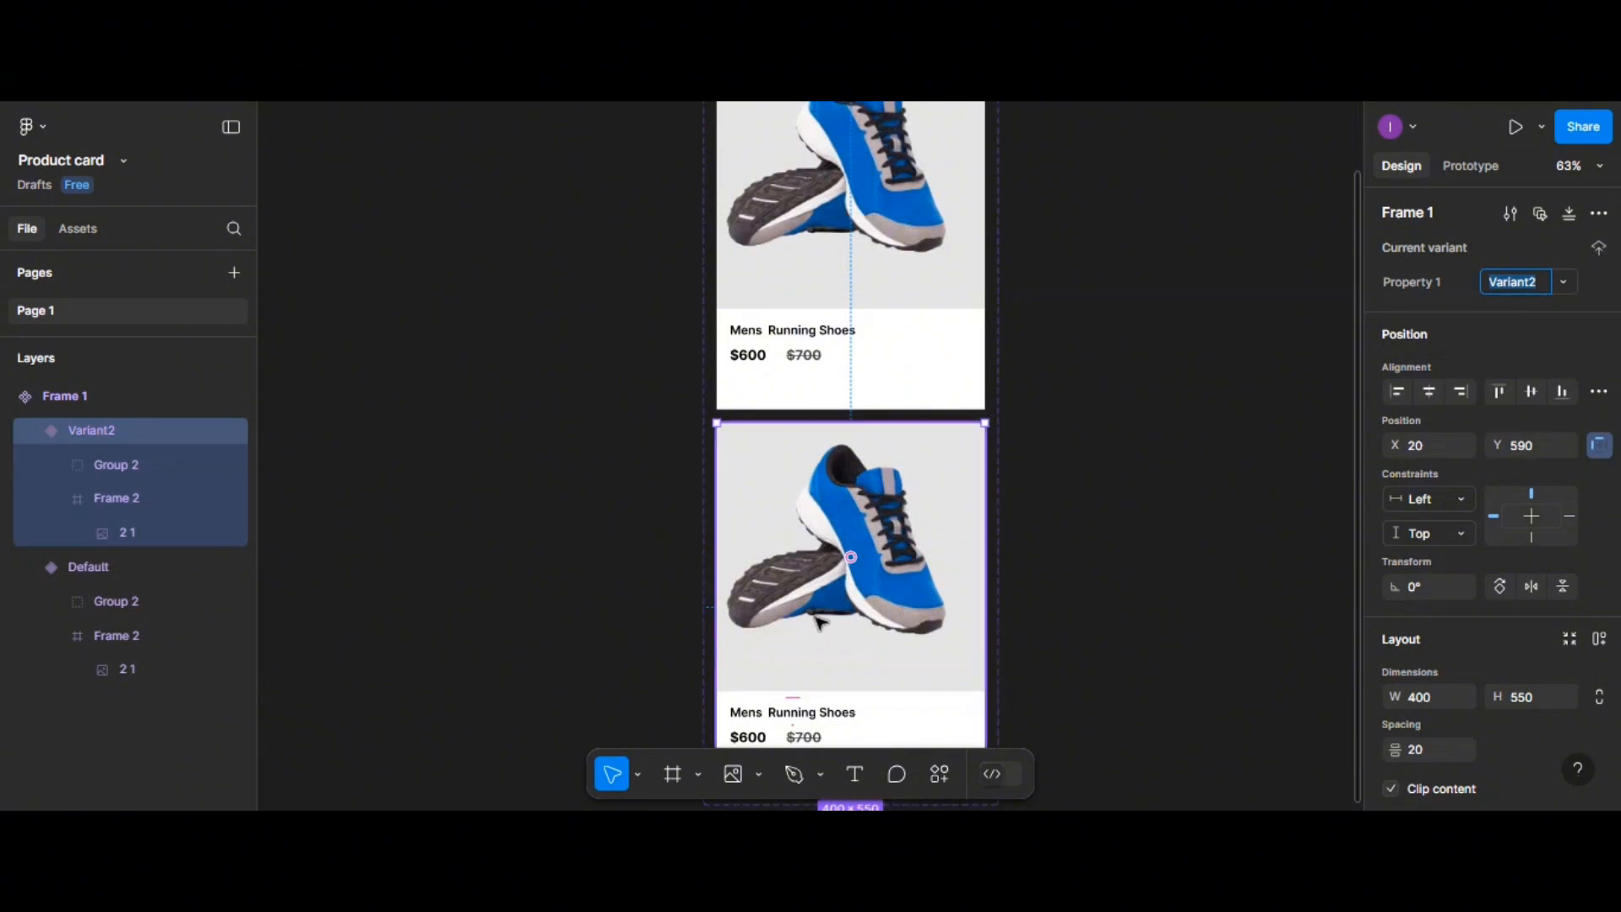
scroll(819, 626, down, 3)
scroll(817, 591, down, 2)
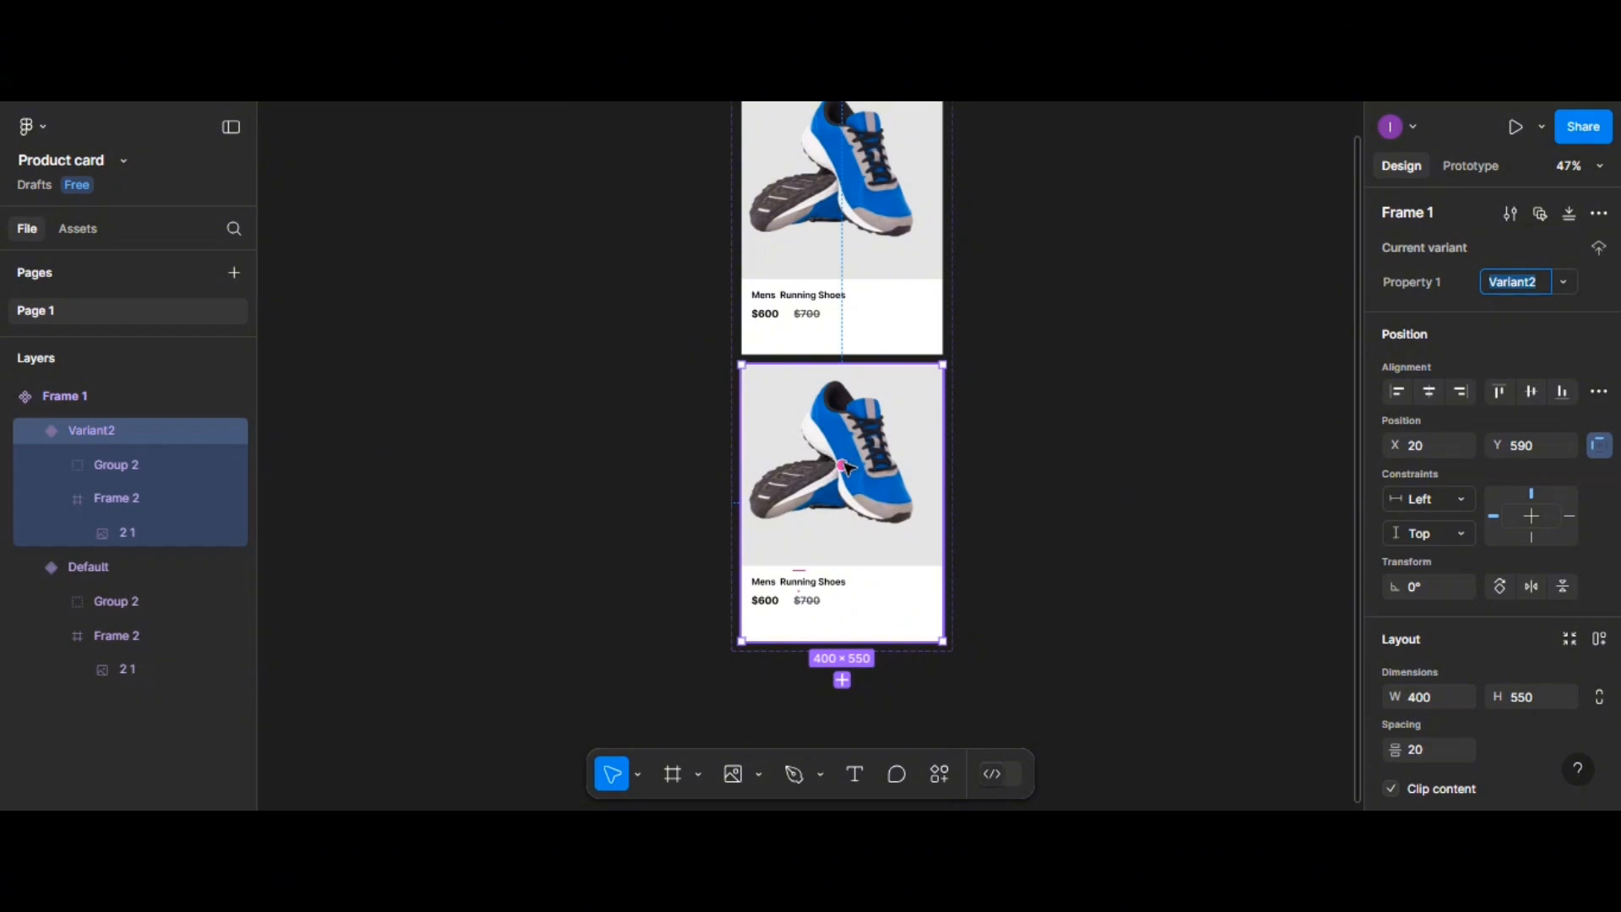
click(679, 774)
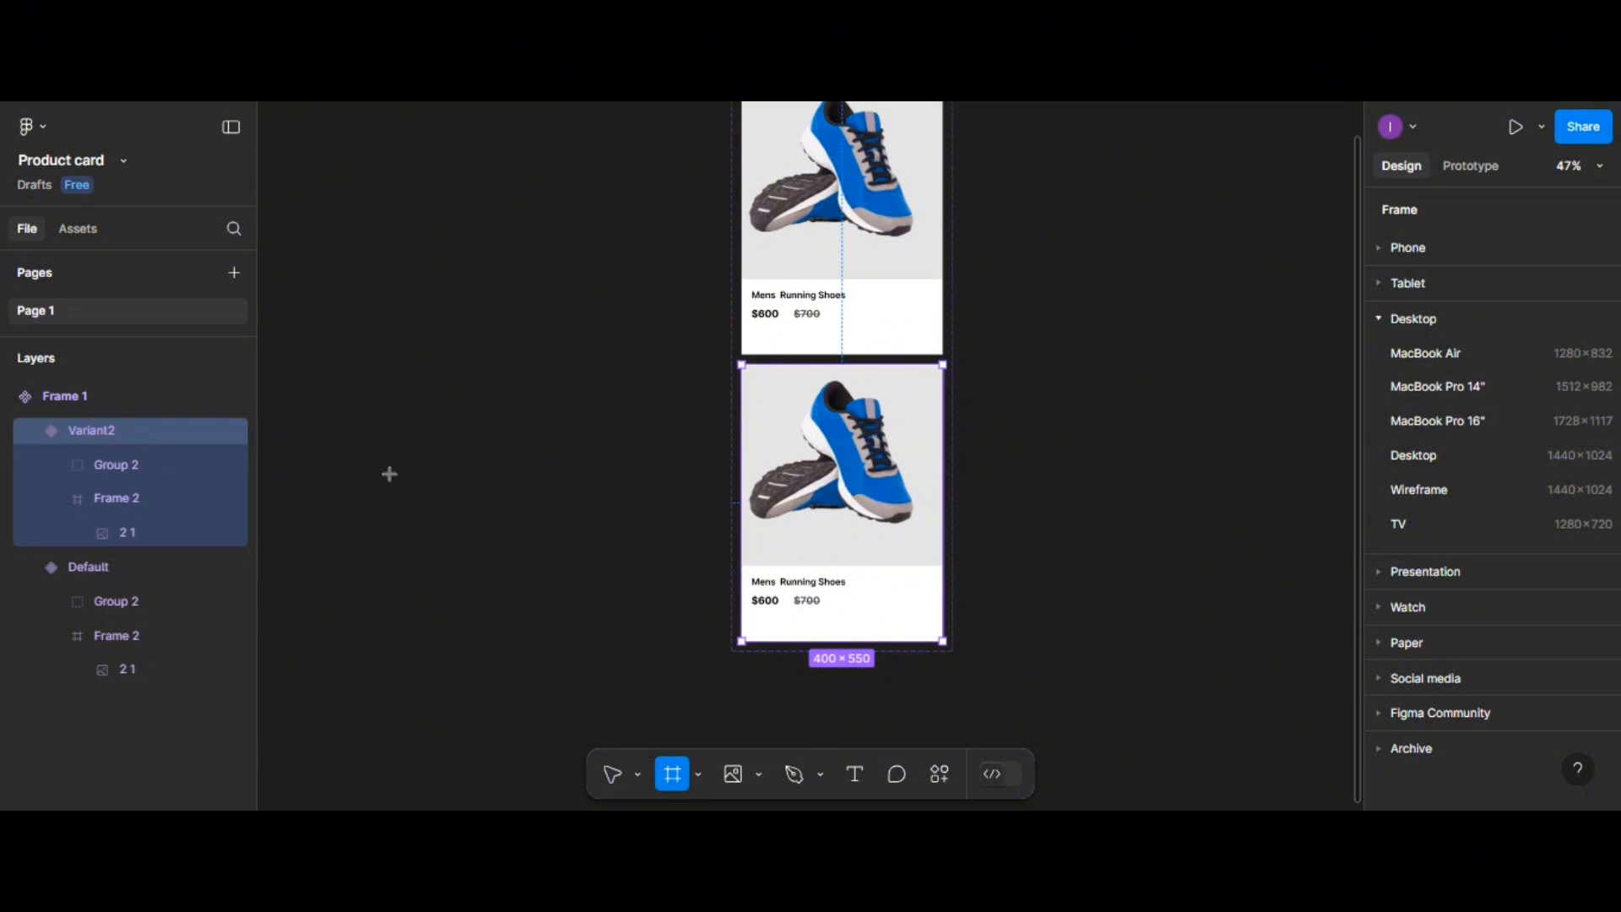
drag(384, 368, 504, 532)
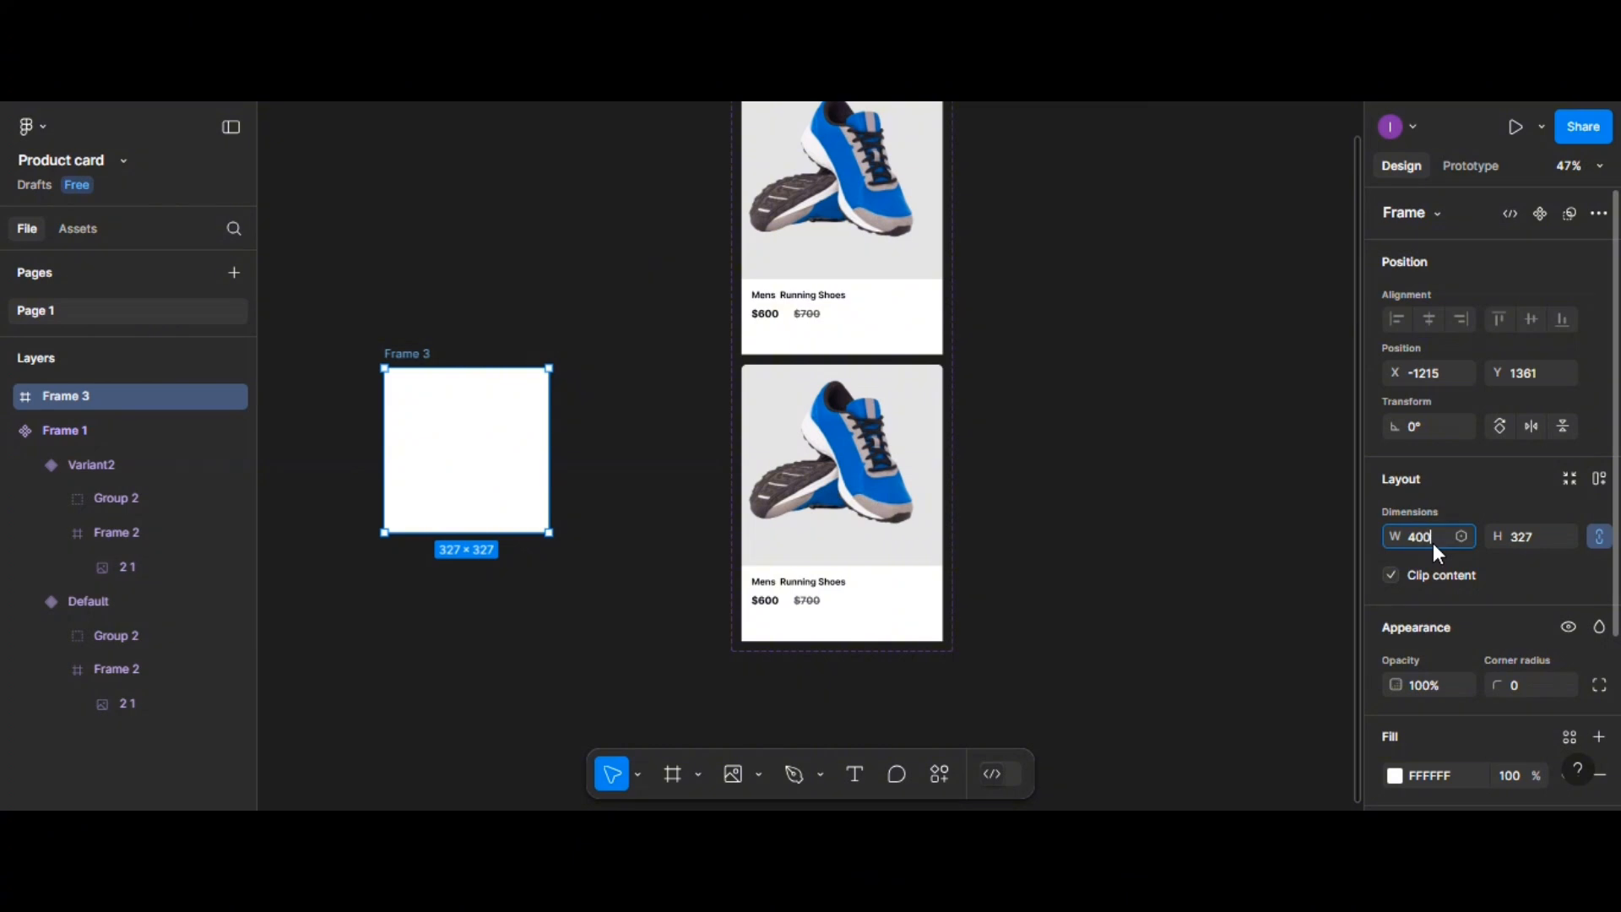
text(400)
key(Tab)
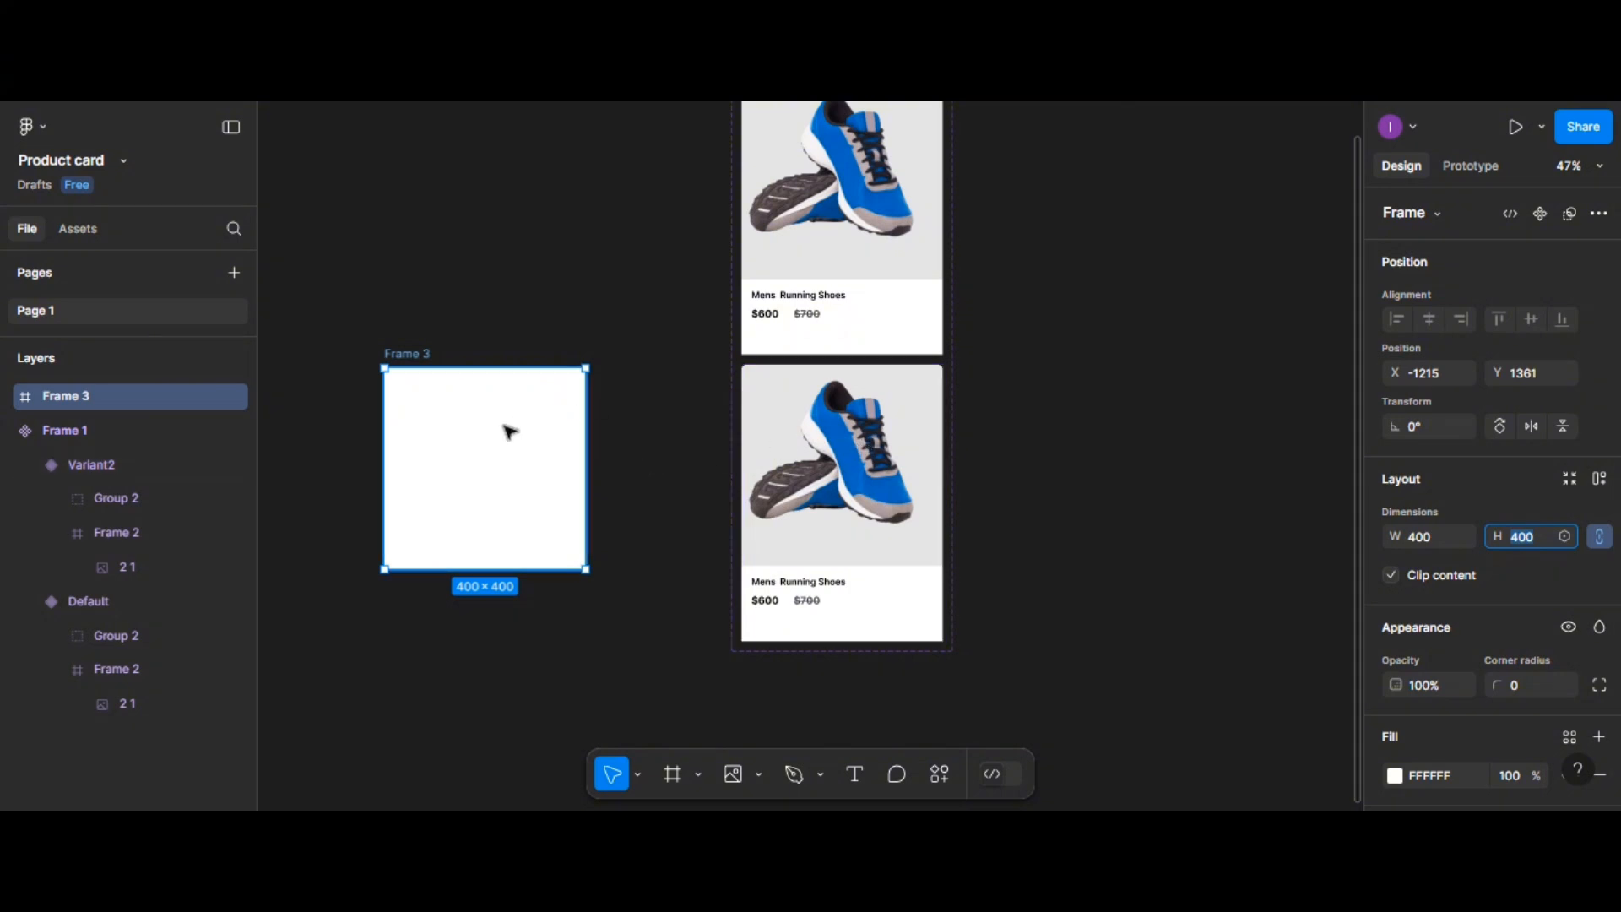
Place the single blue shoe image in Frame 3, scale it to about 424.8 × 354, and centre it horizontally
scroll(509, 432, down, 2)
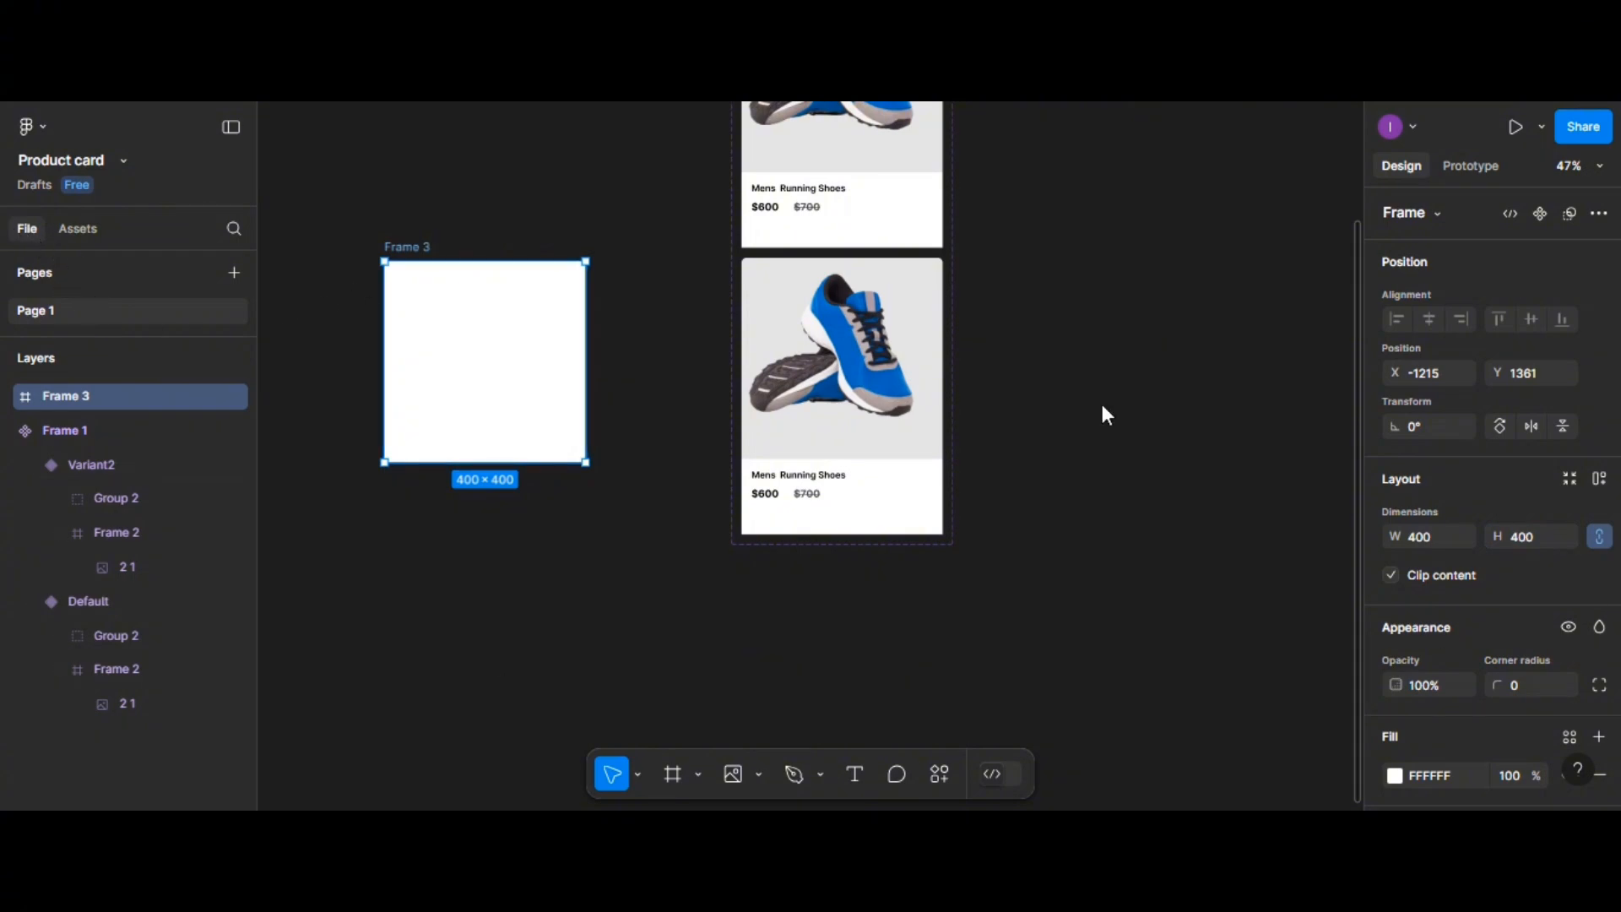
click(30, 127)
mouse_move(118, 268)
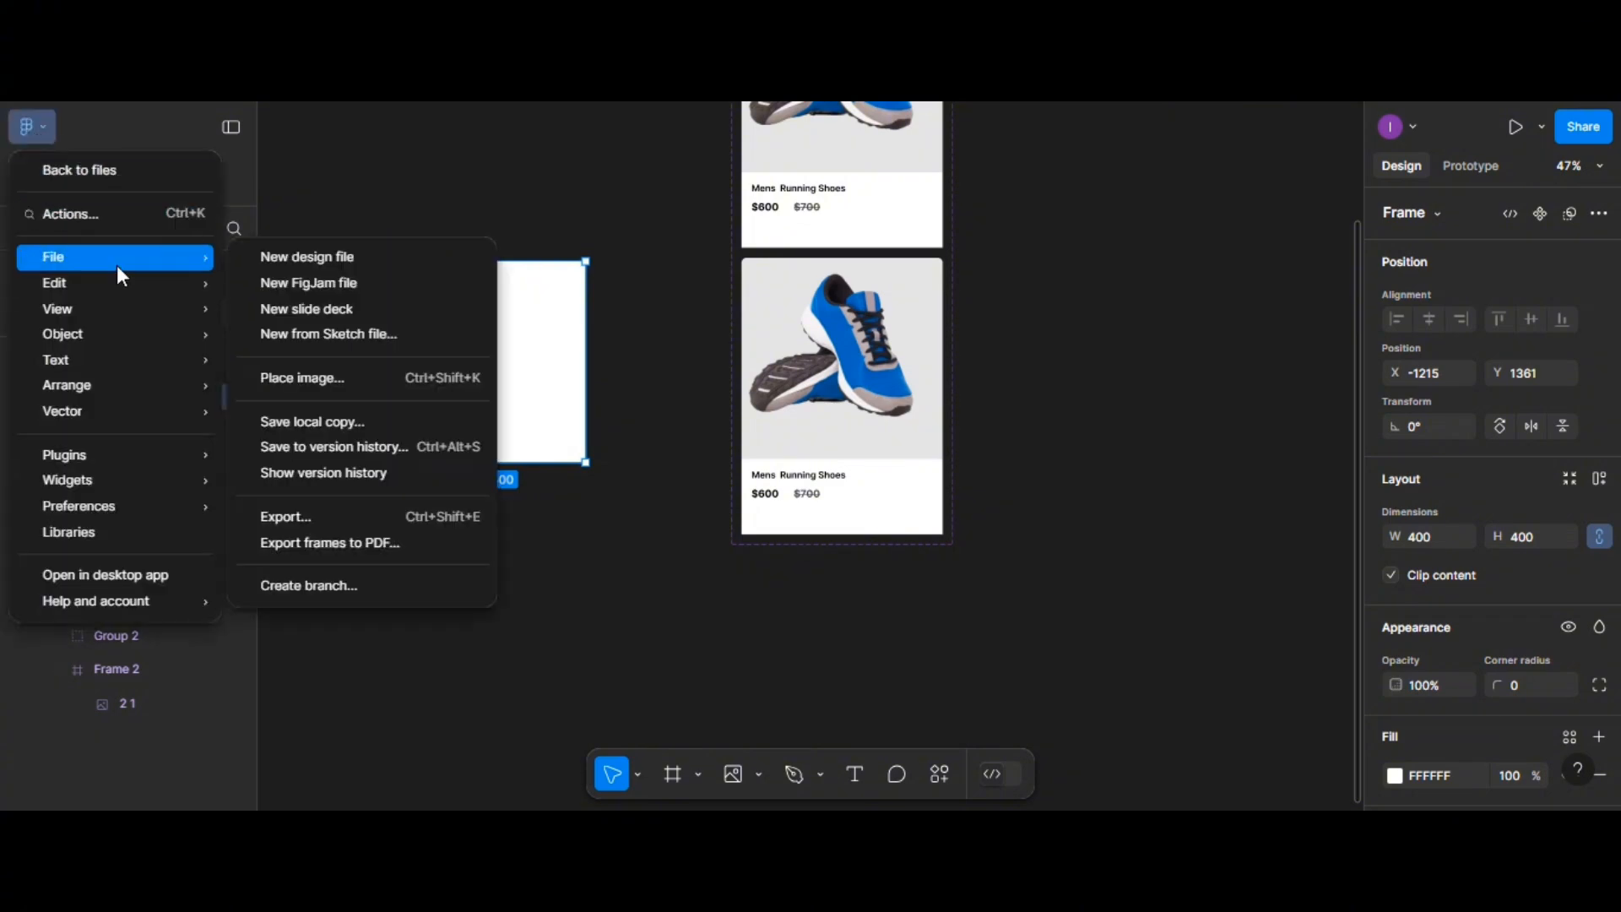
click(338, 378)
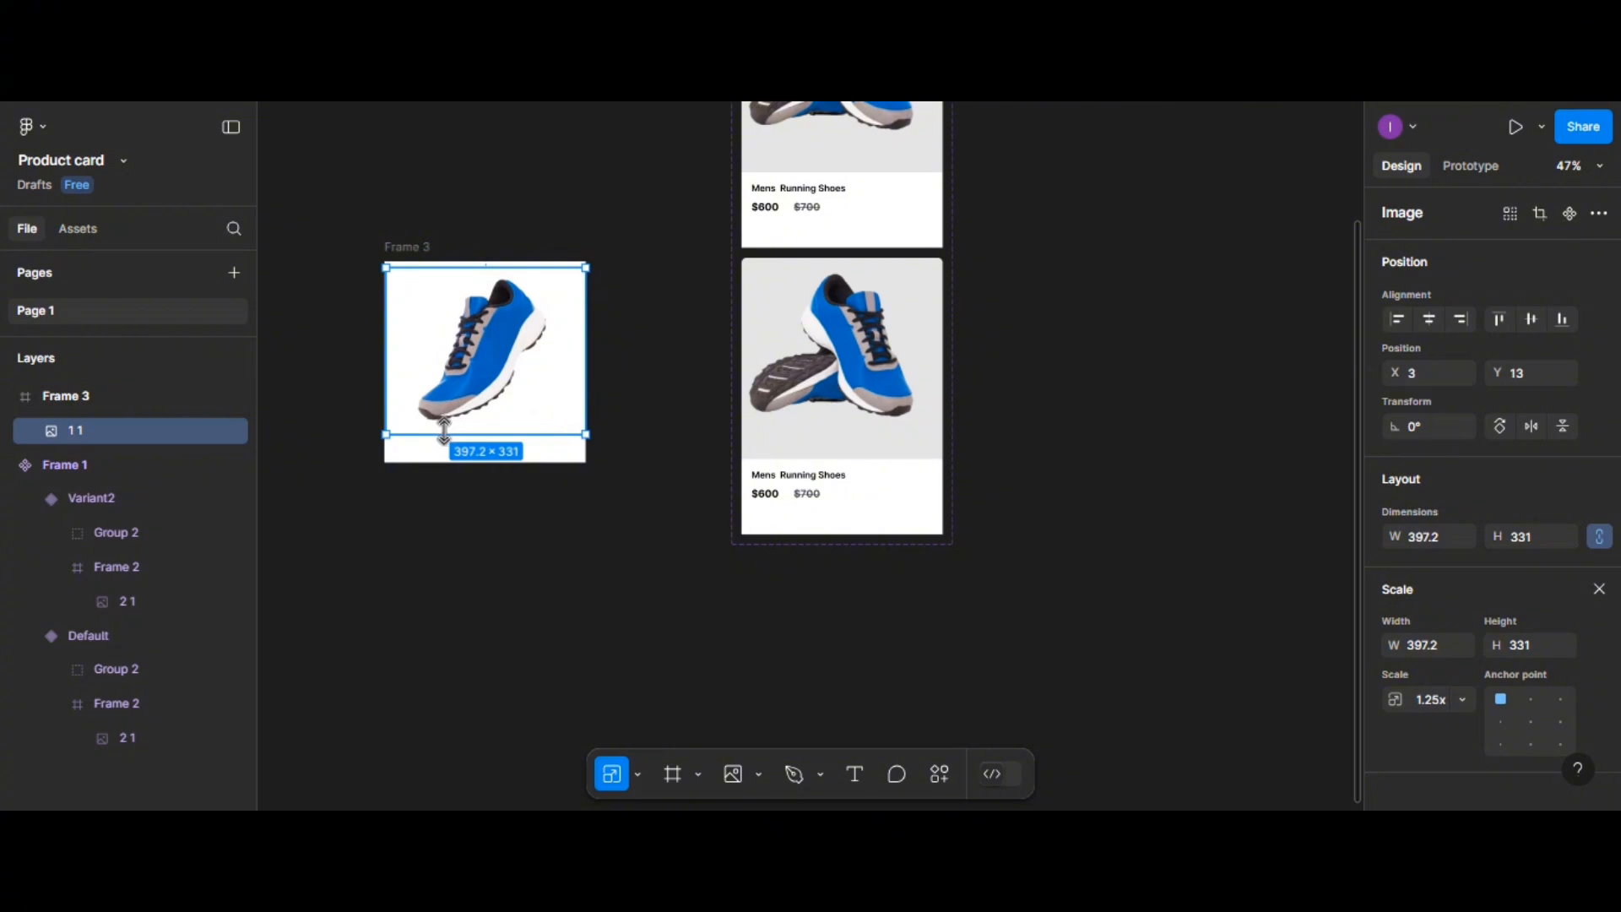
drag(430, 441, 431, 454)
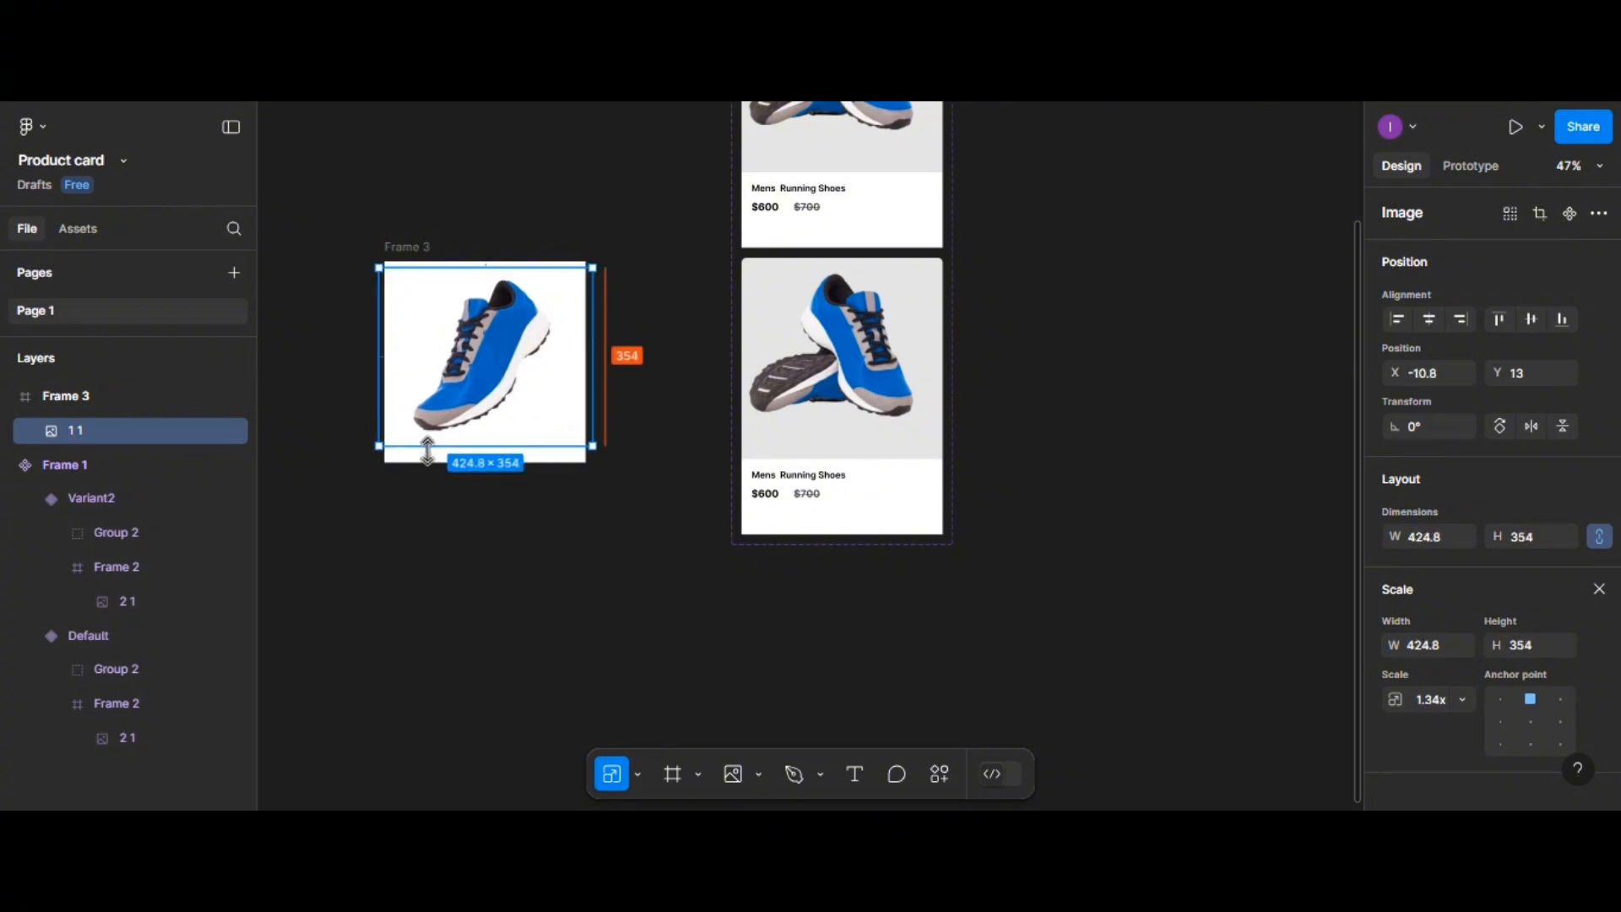
click(1431, 319)
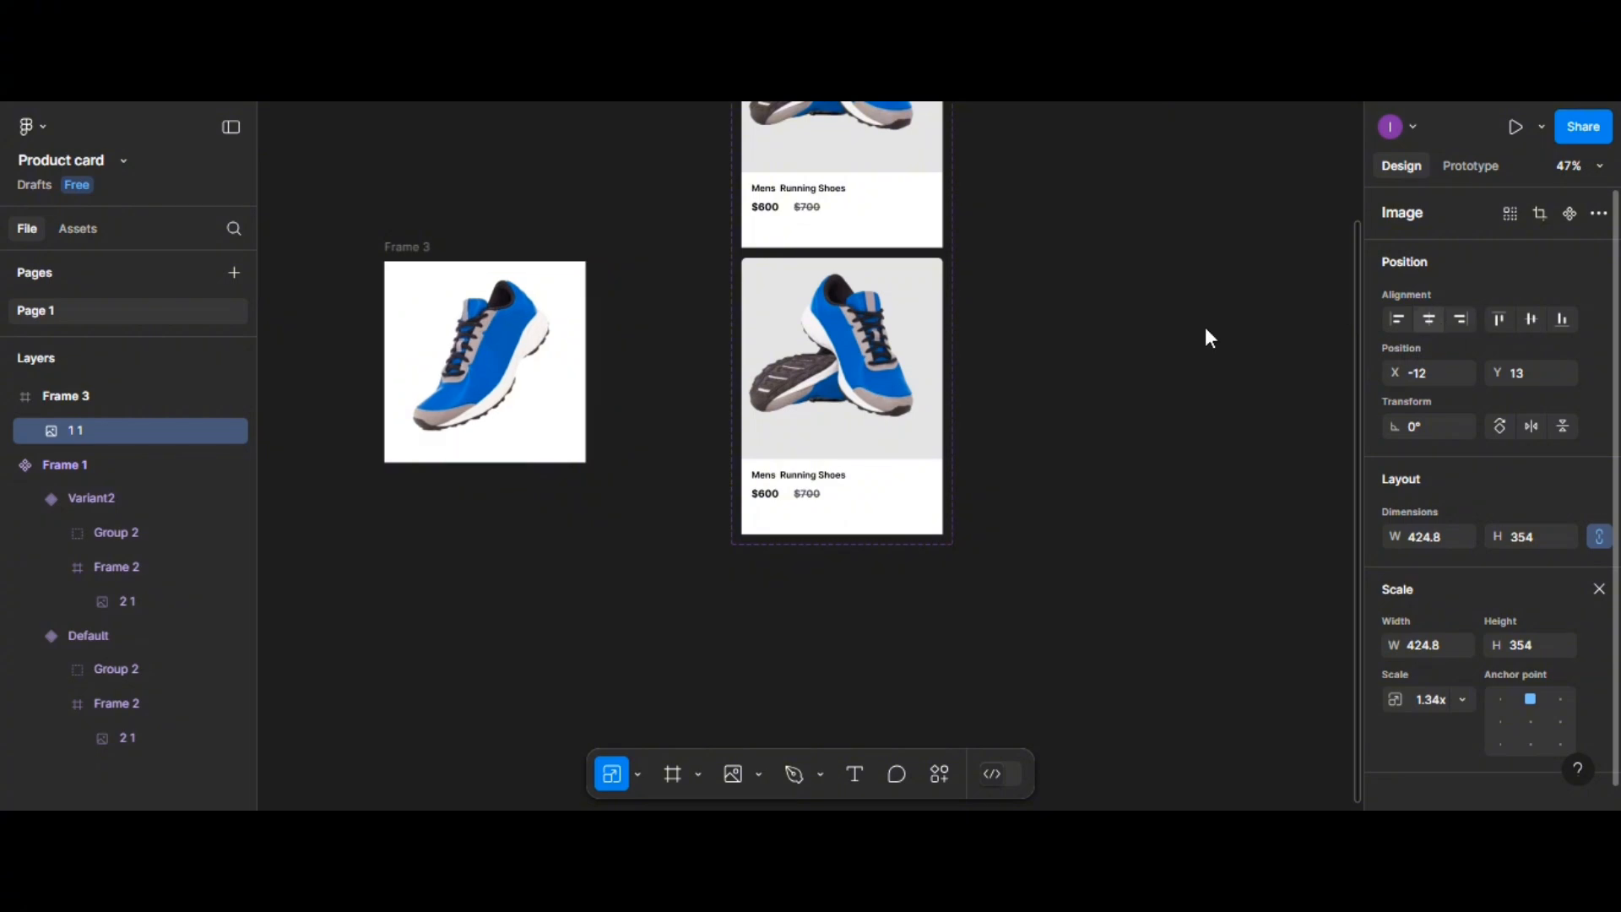
Set the fill colour of Frame 3 to E4E4E4
click(426, 255)
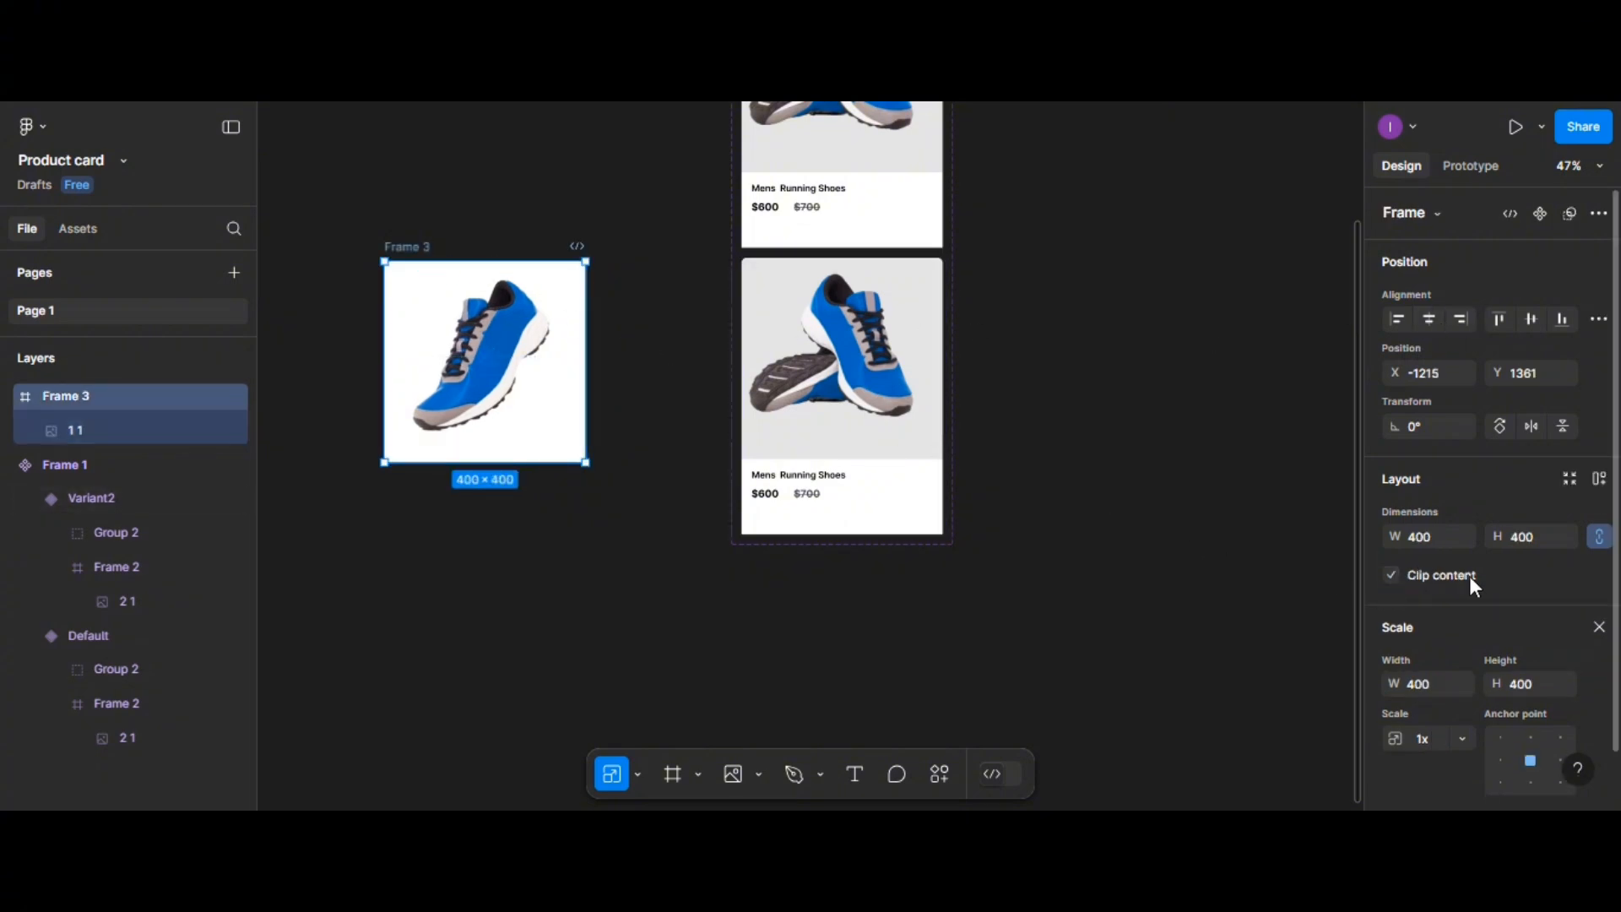
scroll(1483, 574, down, 1)
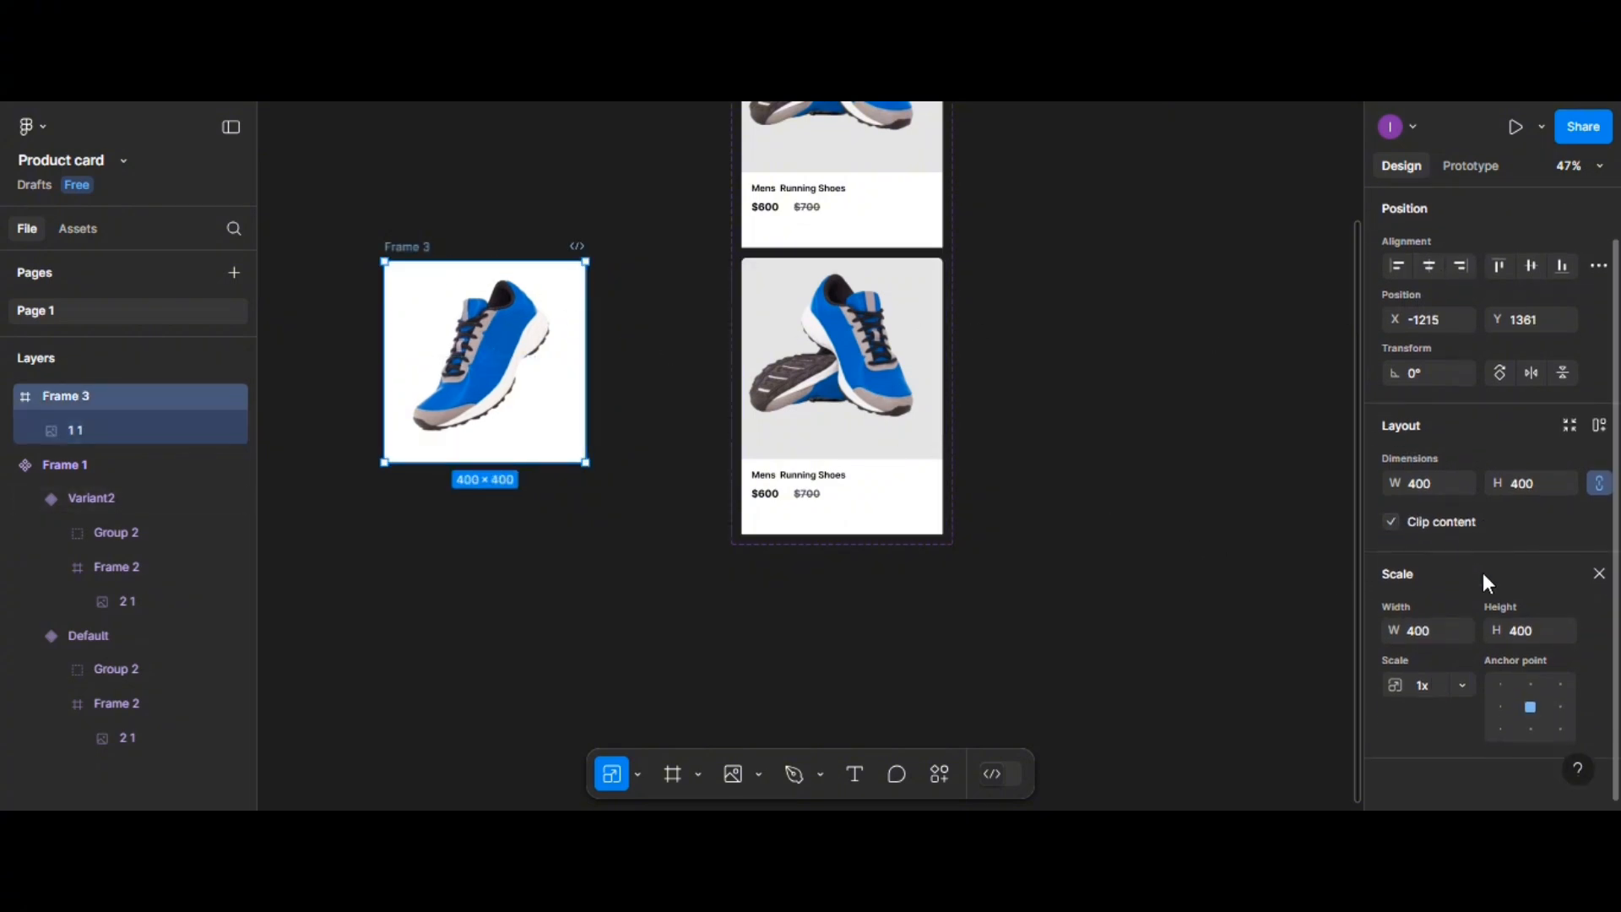
click(1597, 576)
click(1395, 723)
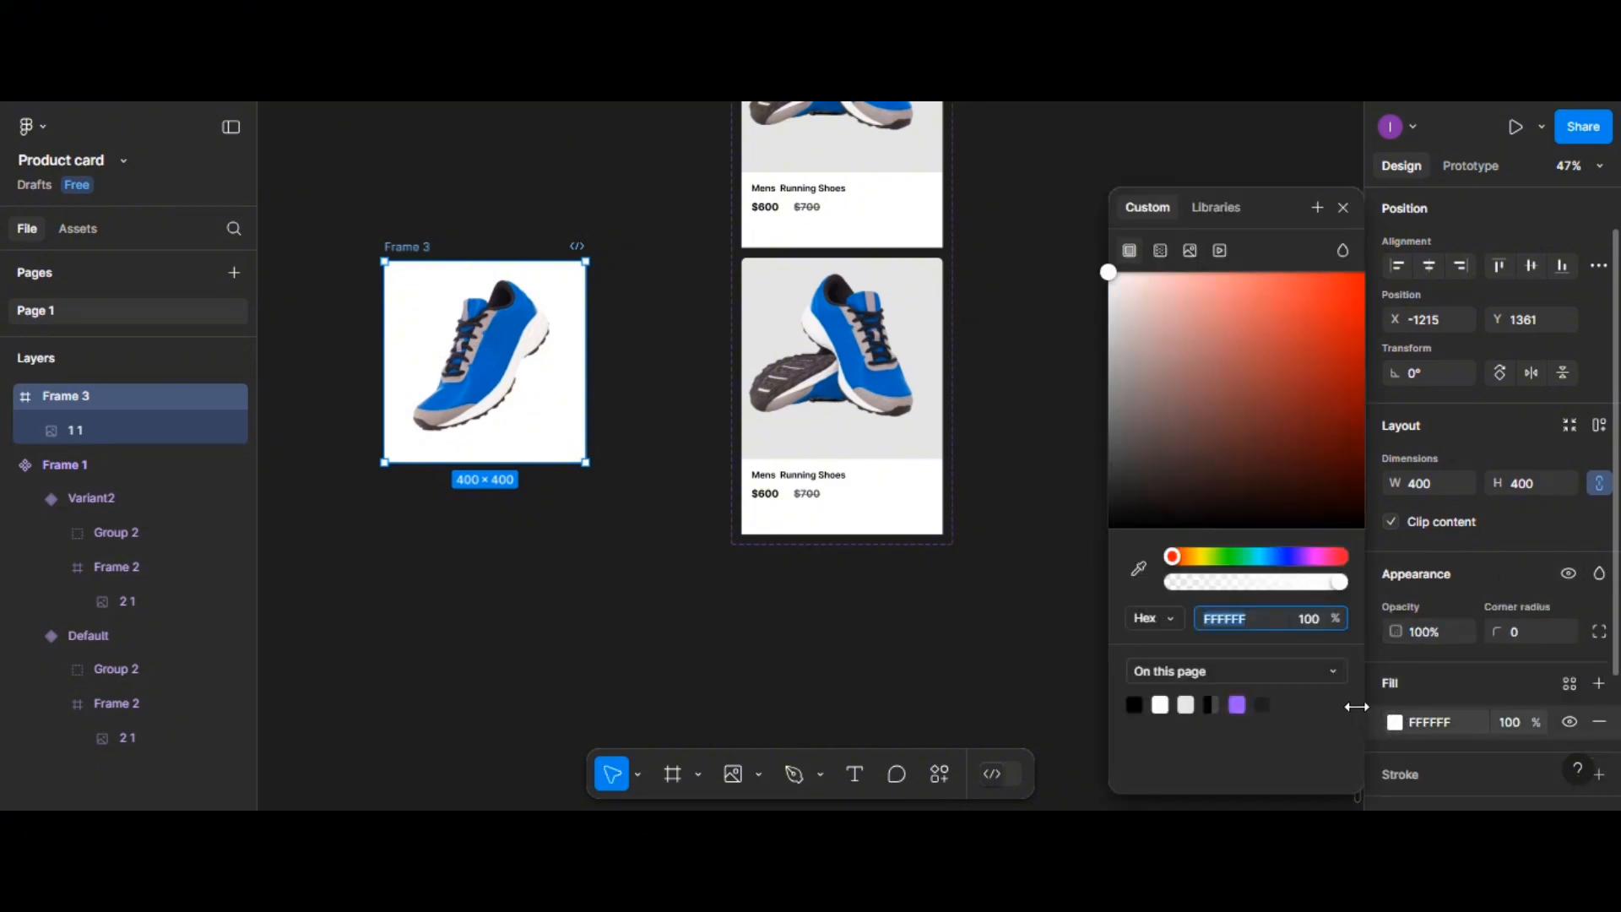
click(1205, 617)
text(e4e4e4)
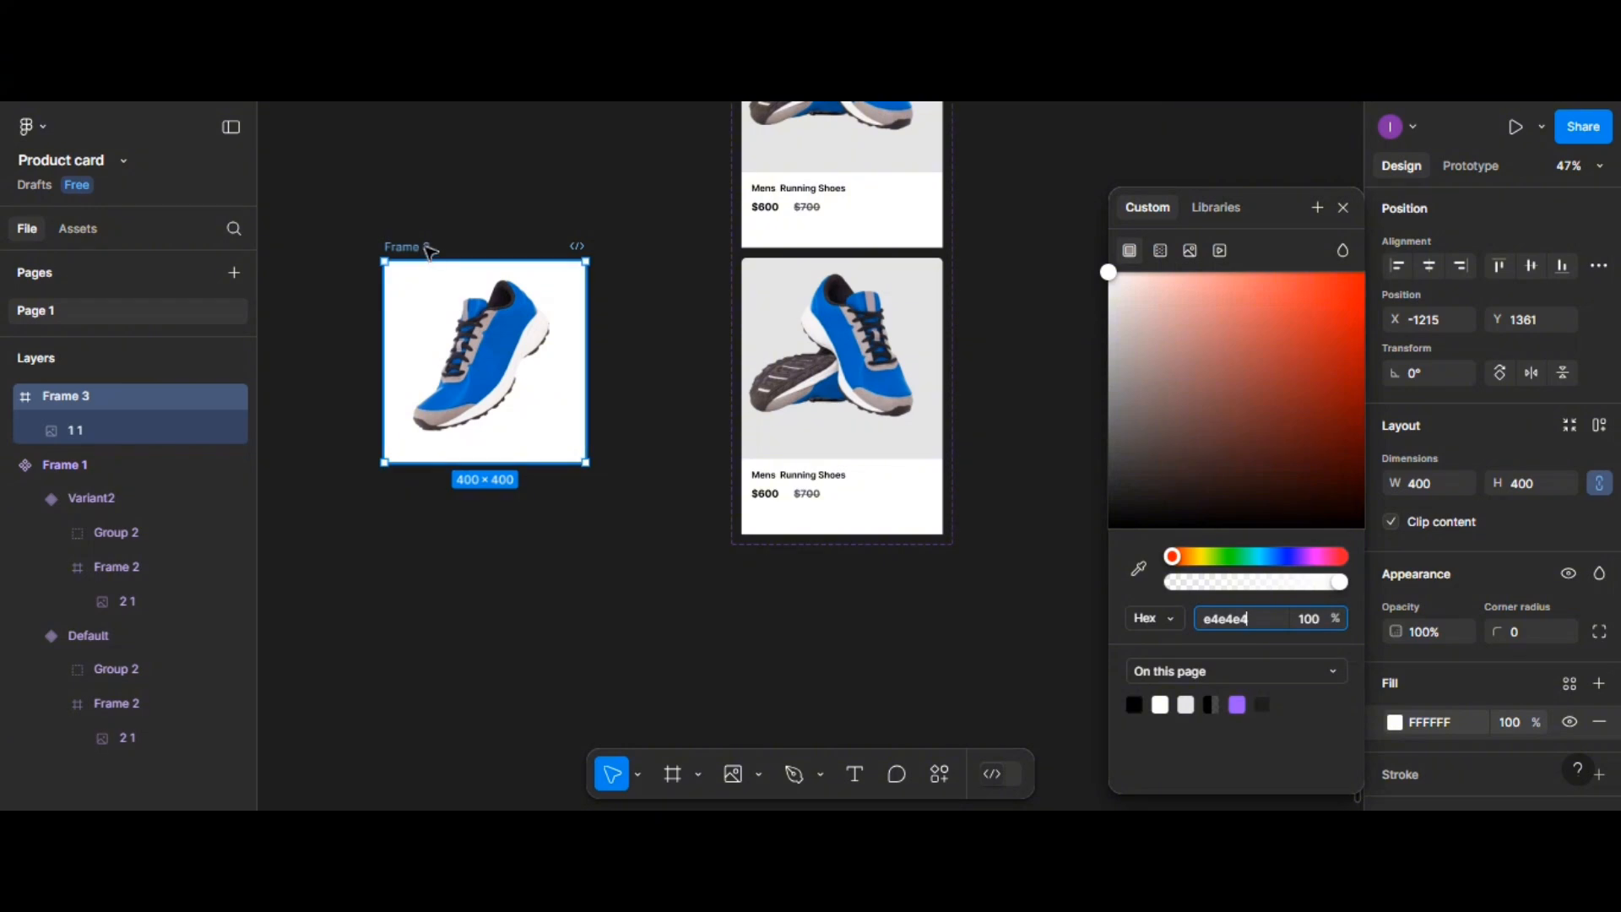
key(Return)
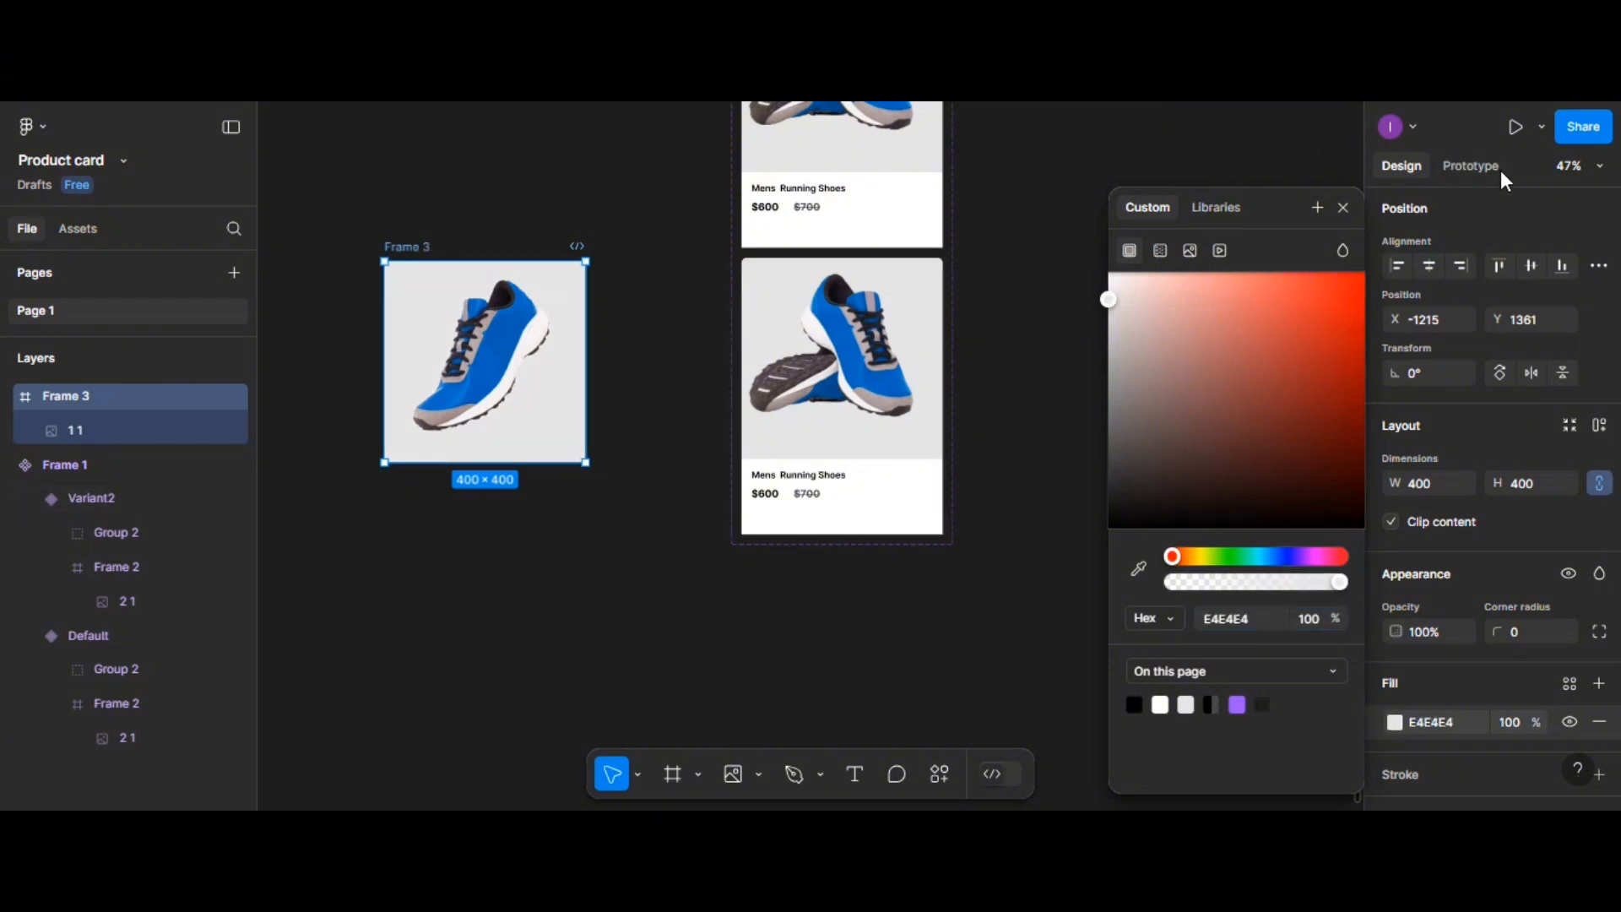
click(1344, 207)
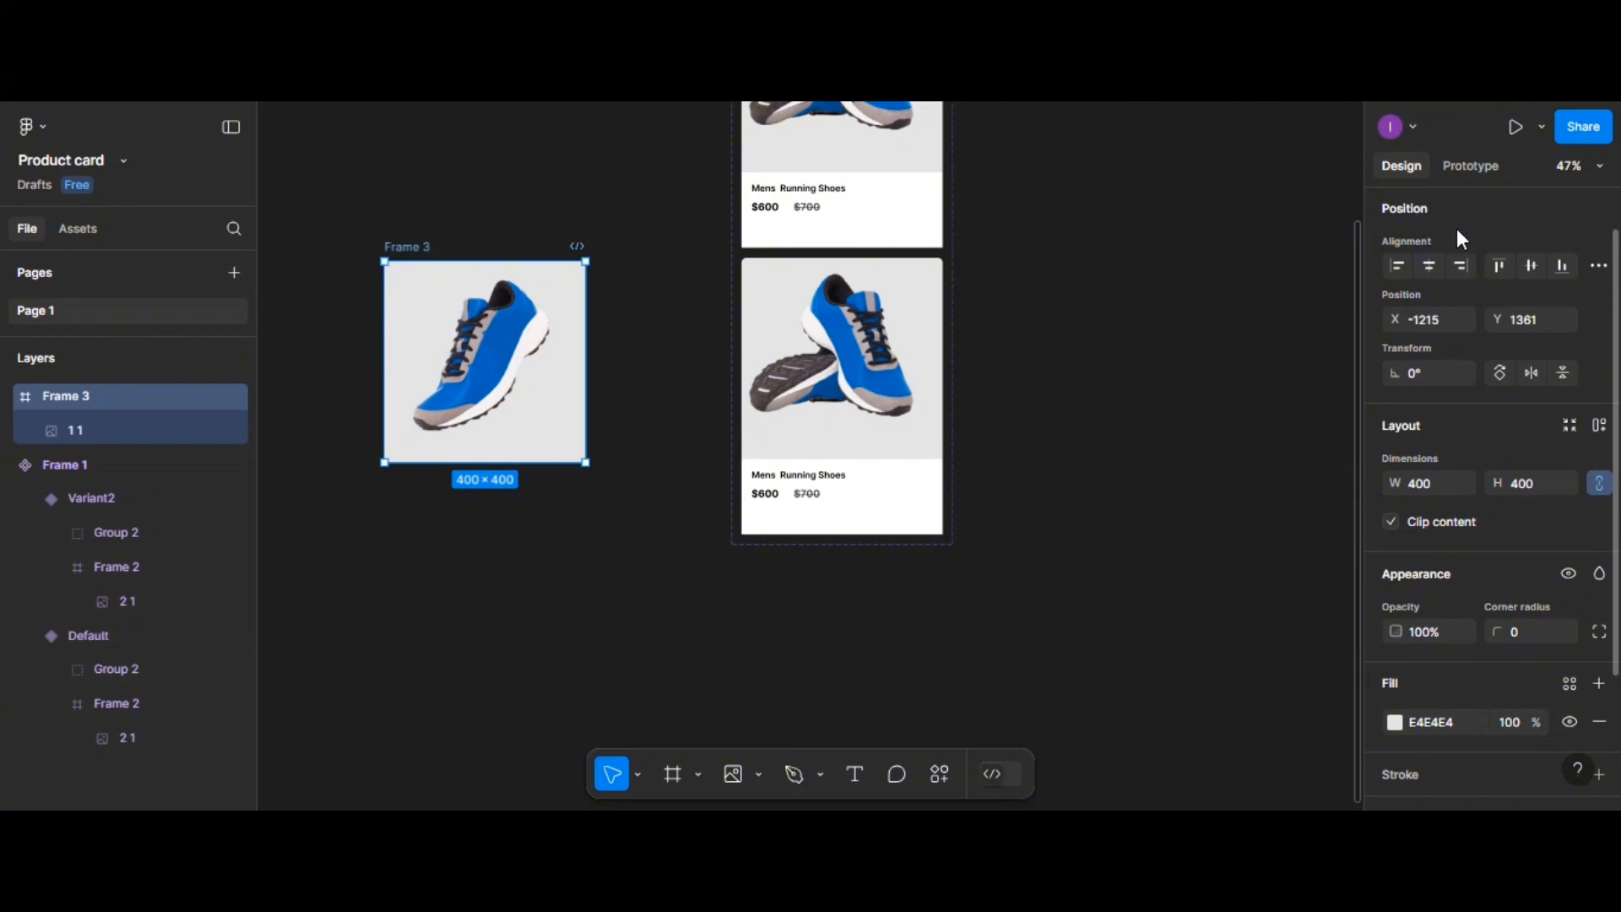
Turn Frame 3 into a component and add a second variant below the default one
scroll(1458, 239, up, 1)
click(1540, 213)
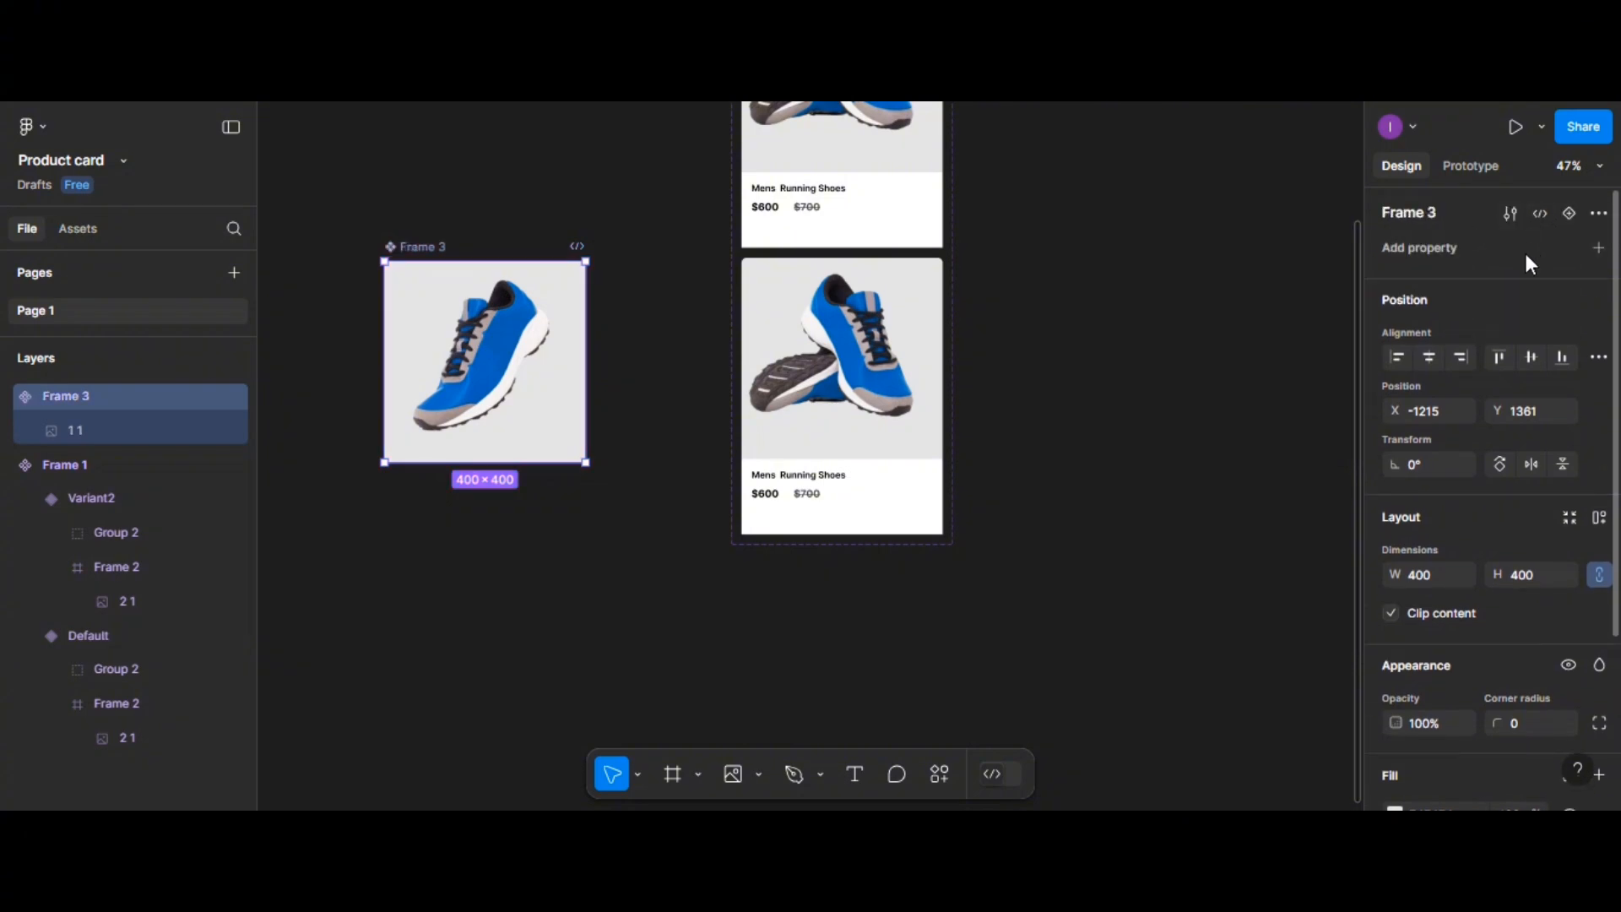
click(1598, 248)
click(1486, 311)
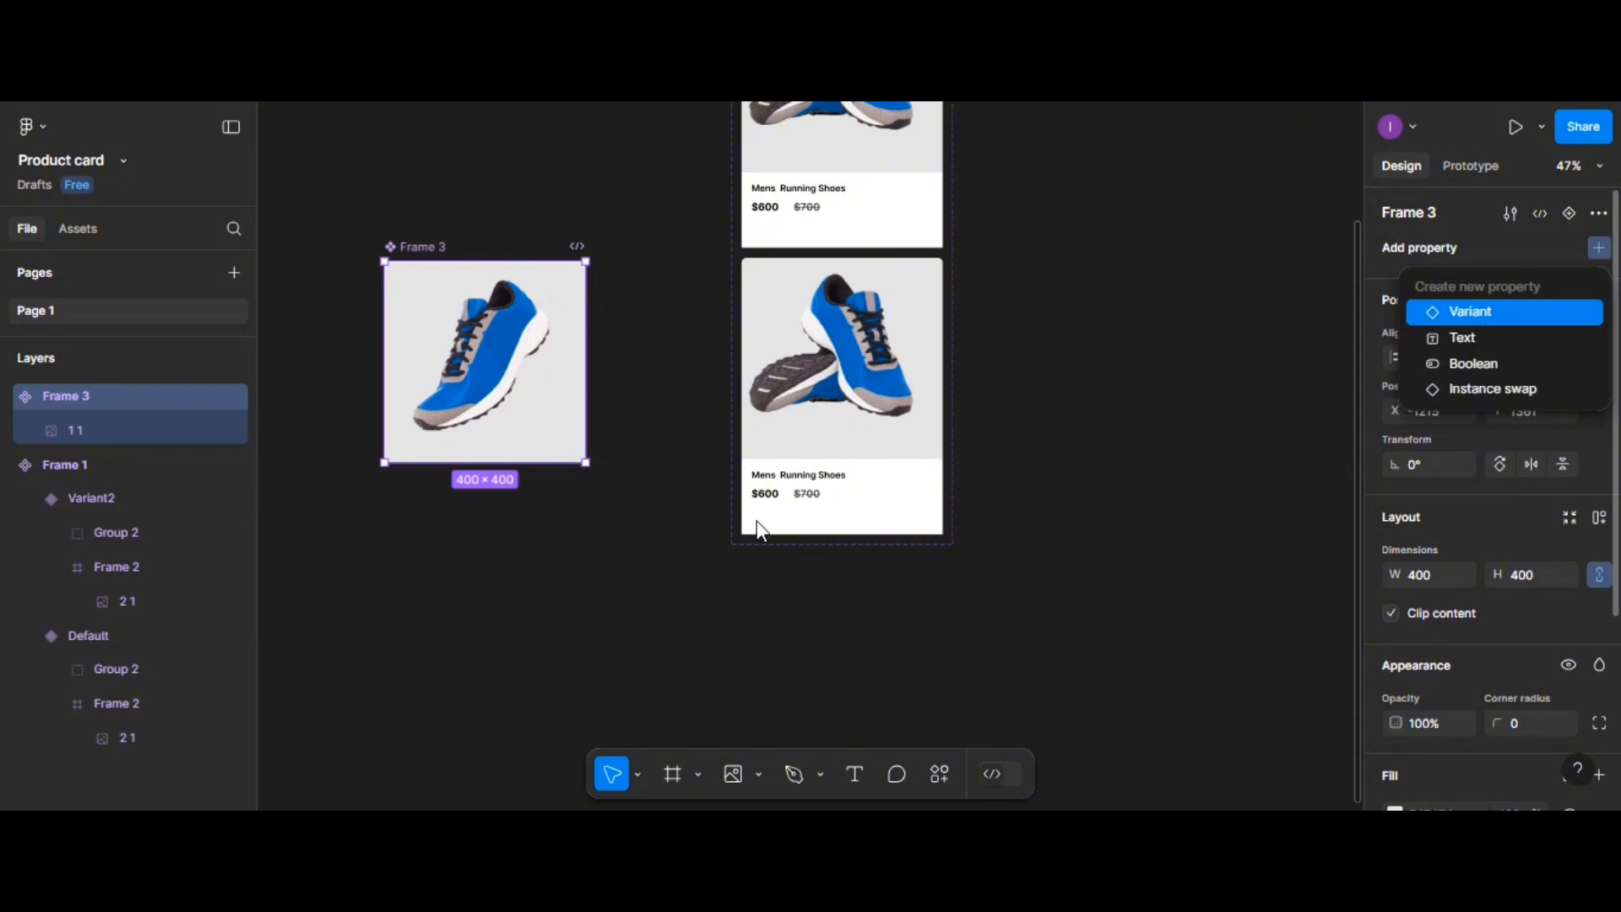
click(486, 510)
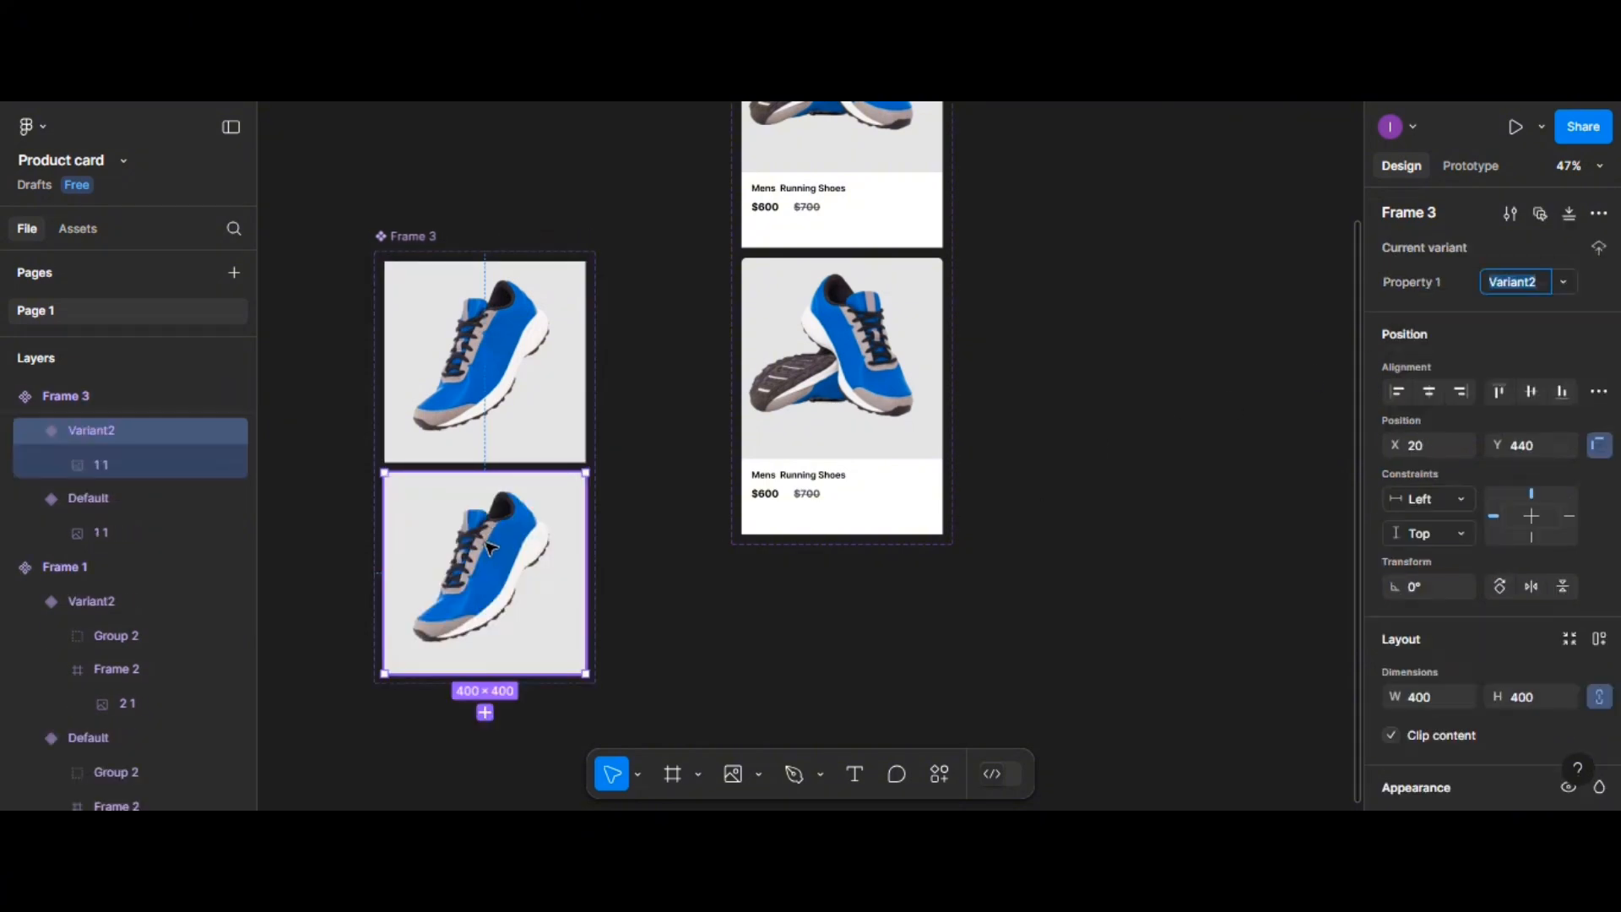
Replace the shoe image in the second variant of Frame 3 with the pair-trainers image
click(29, 132)
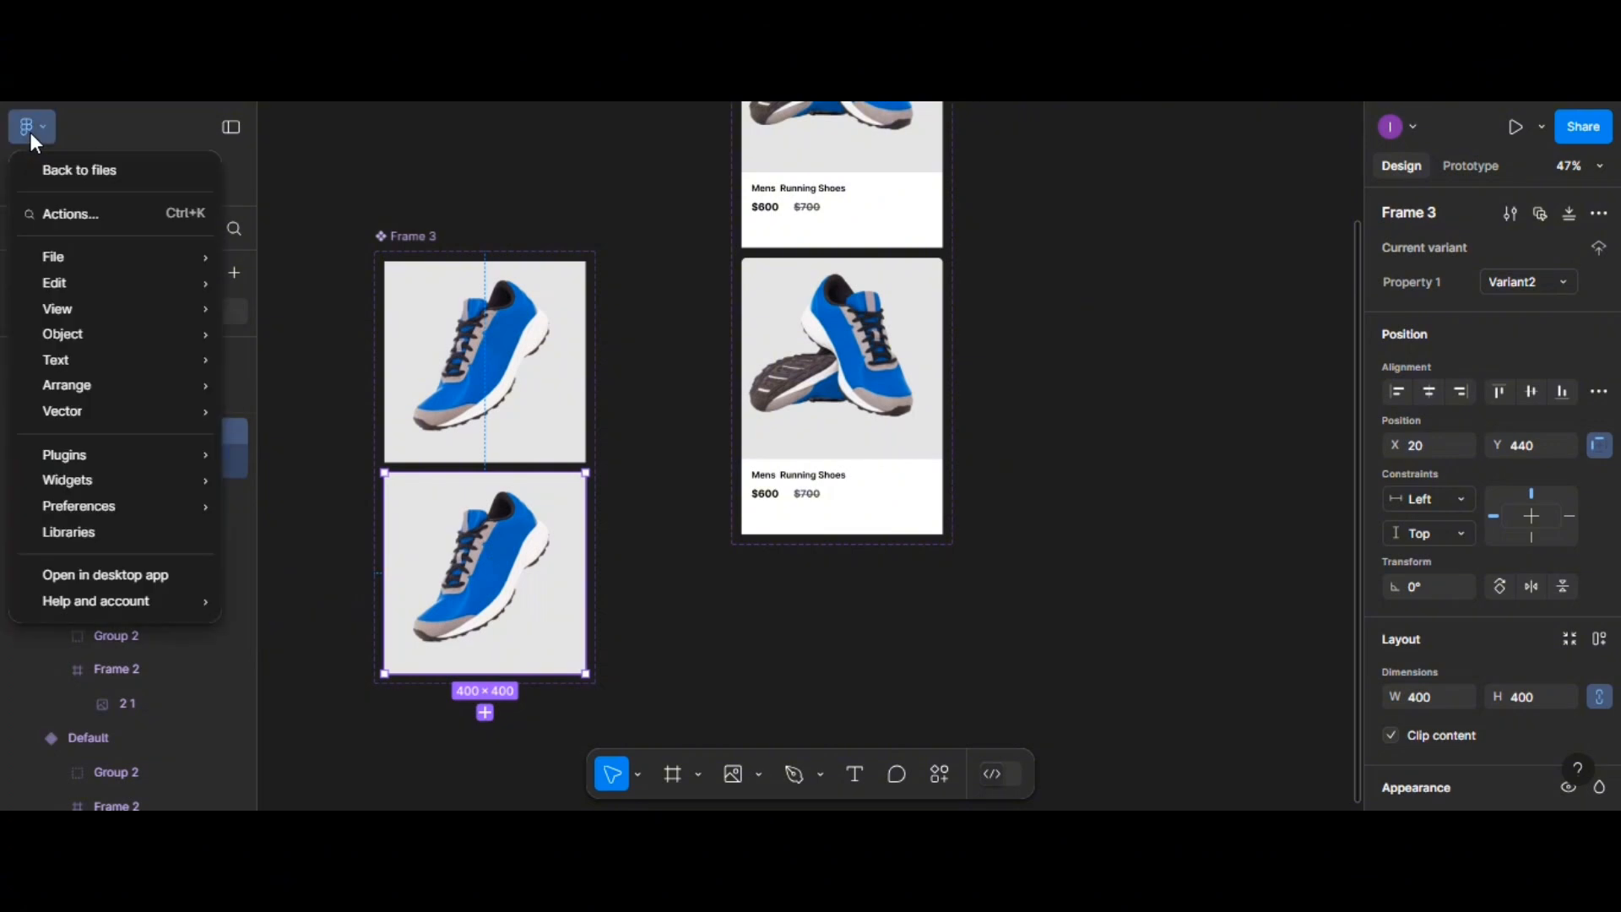
mouse_move(58, 253)
click(325, 384)
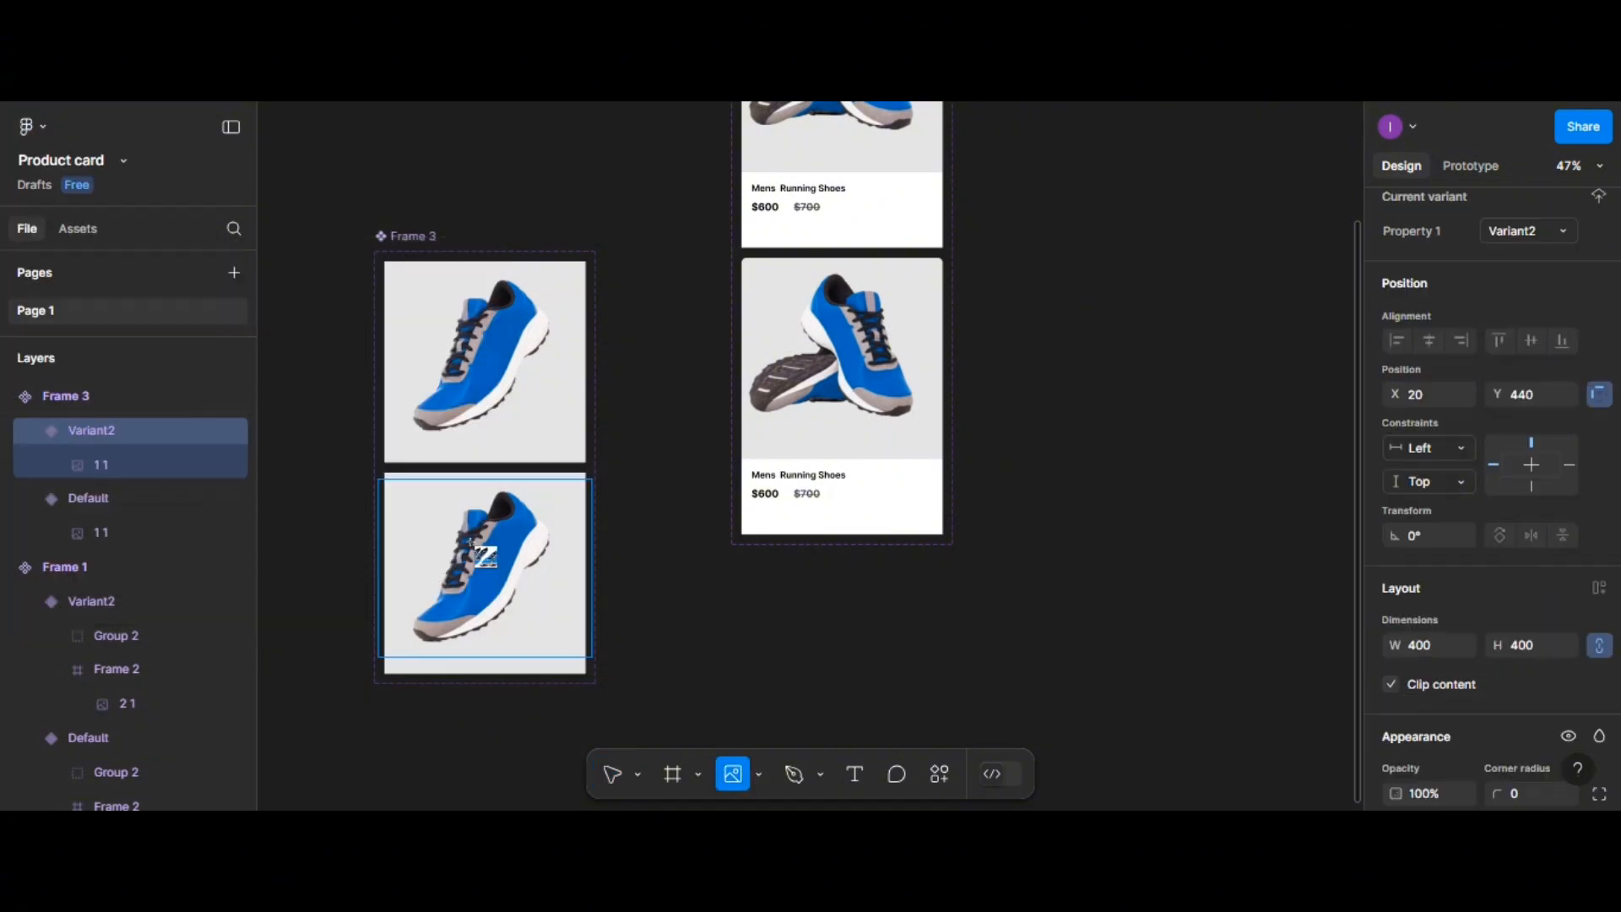
click(472, 556)
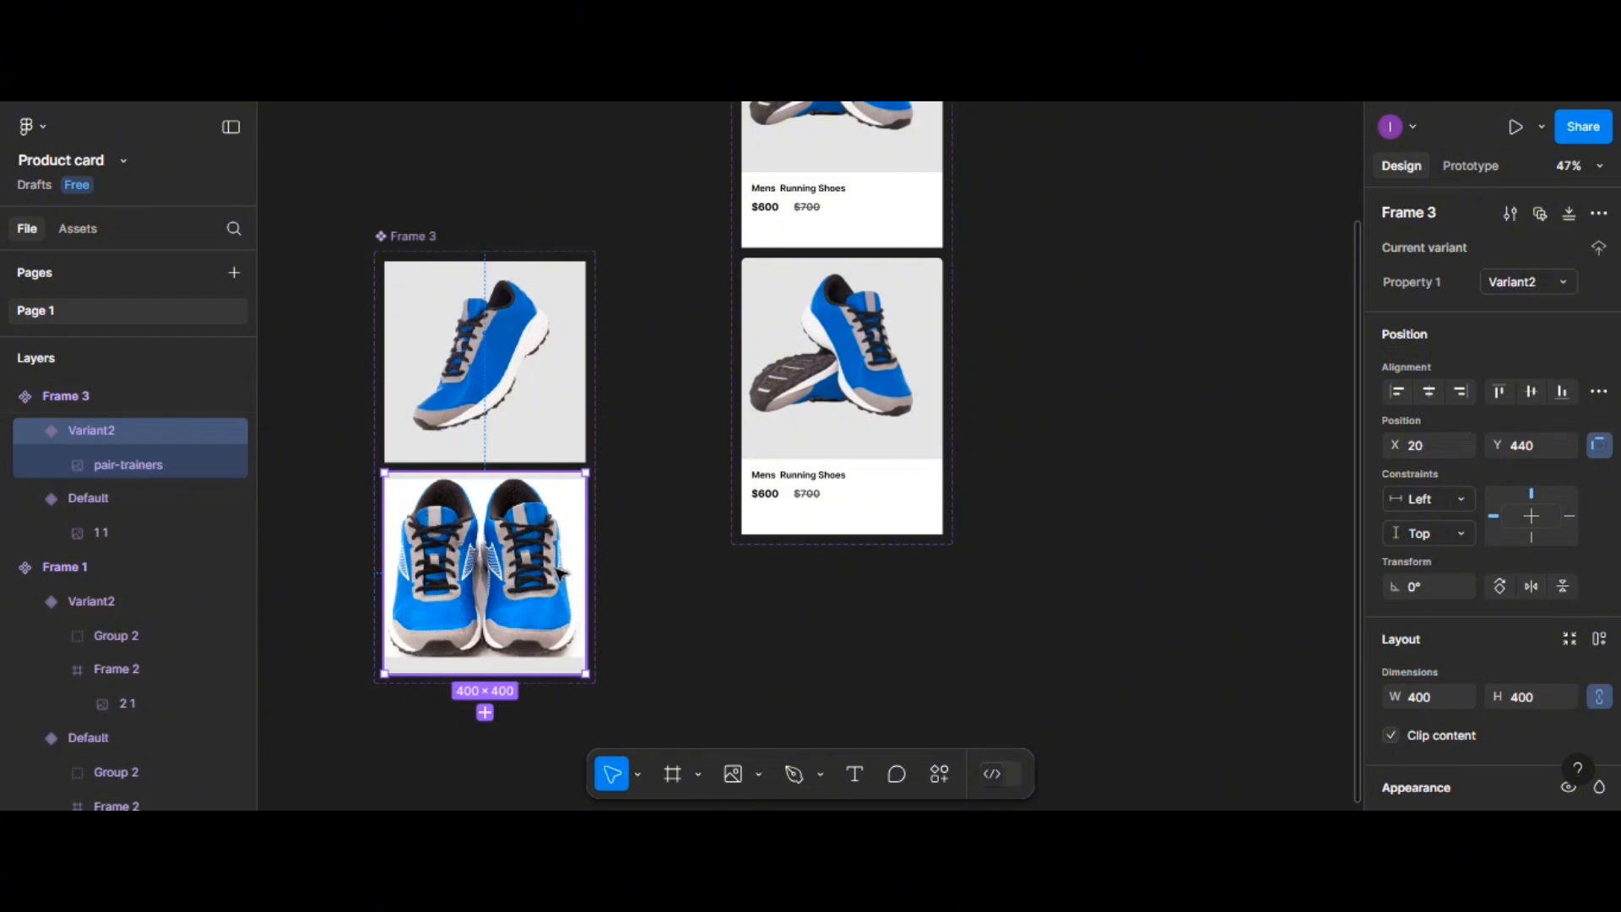
click(642, 572)
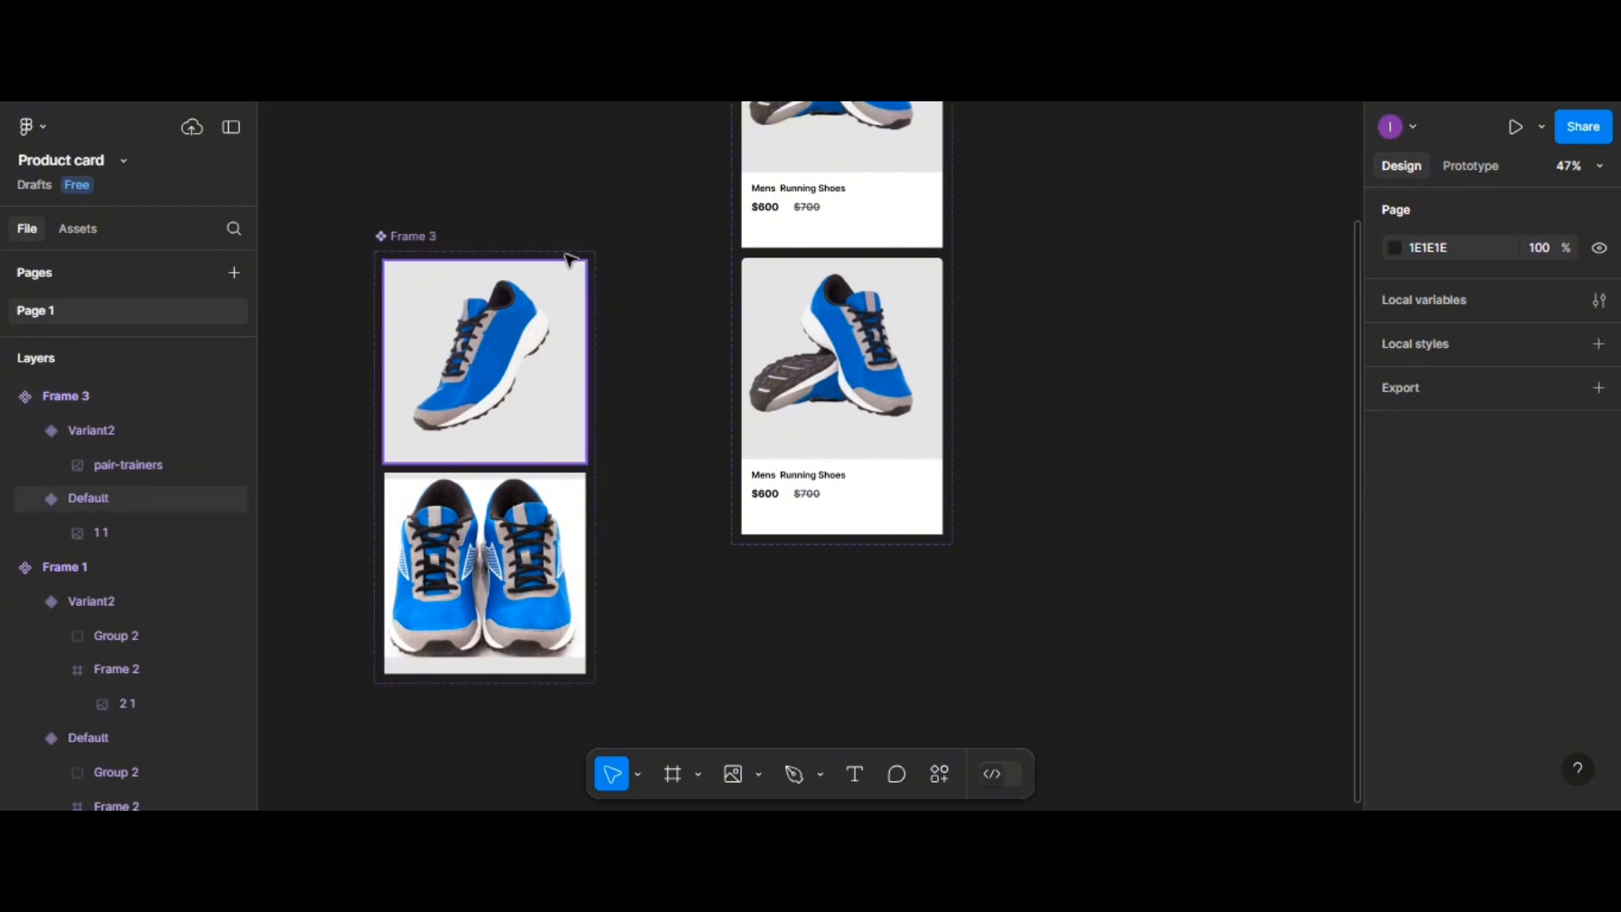
Link Frame 3's default variant to Variant2 with a While hovering interaction that changes to it
click(433, 239)
click(1472, 162)
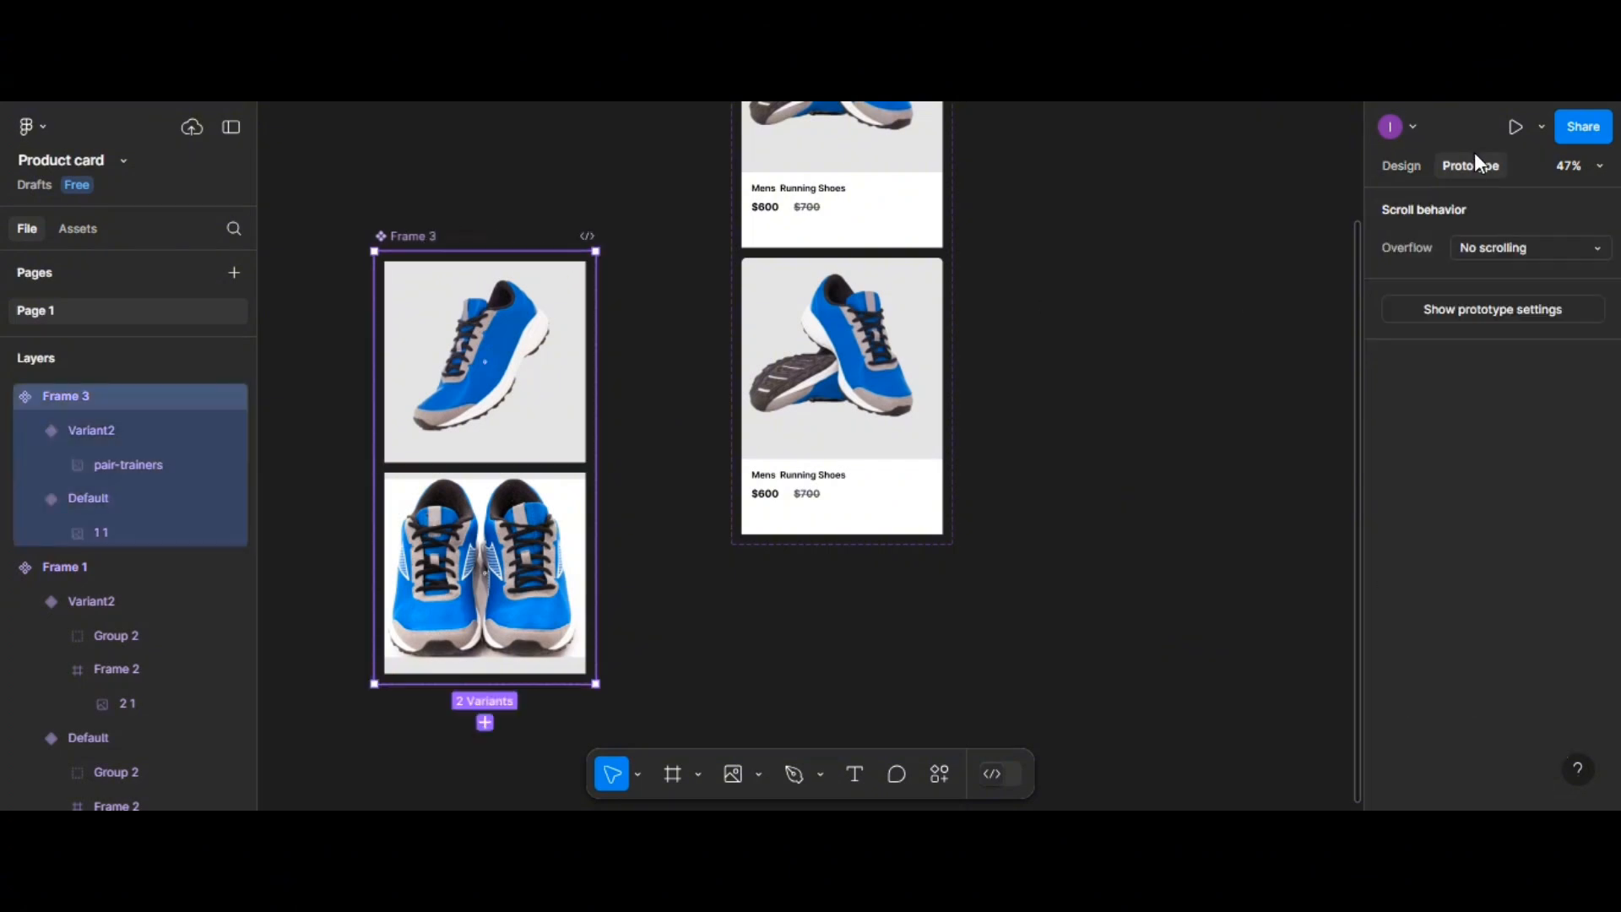
click(507, 447)
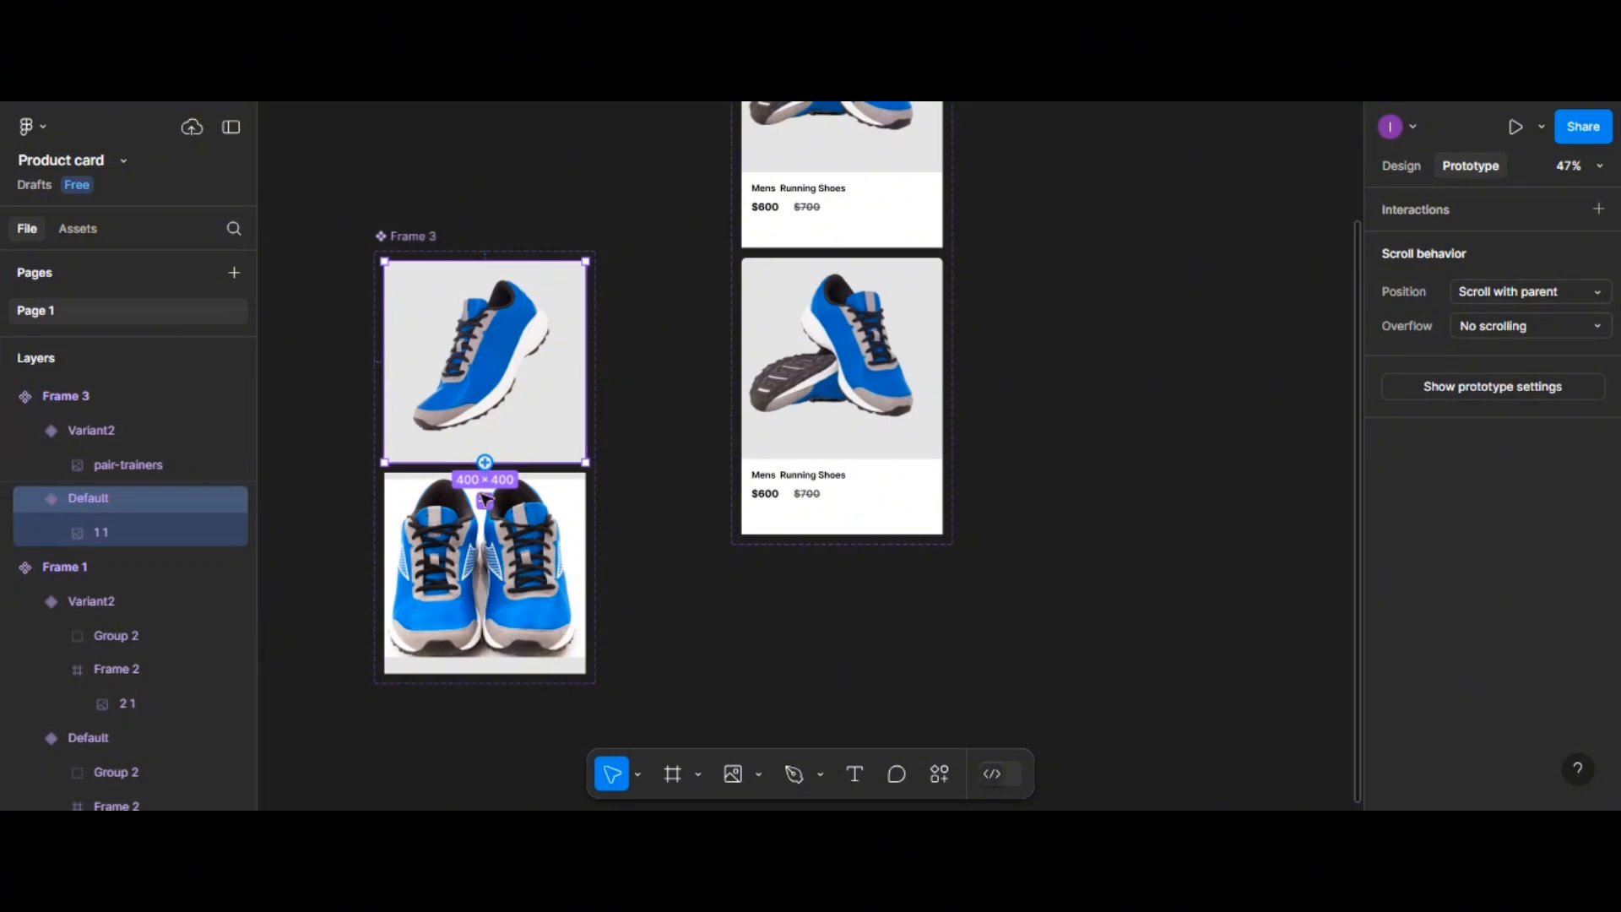
drag(484, 502, 483, 505)
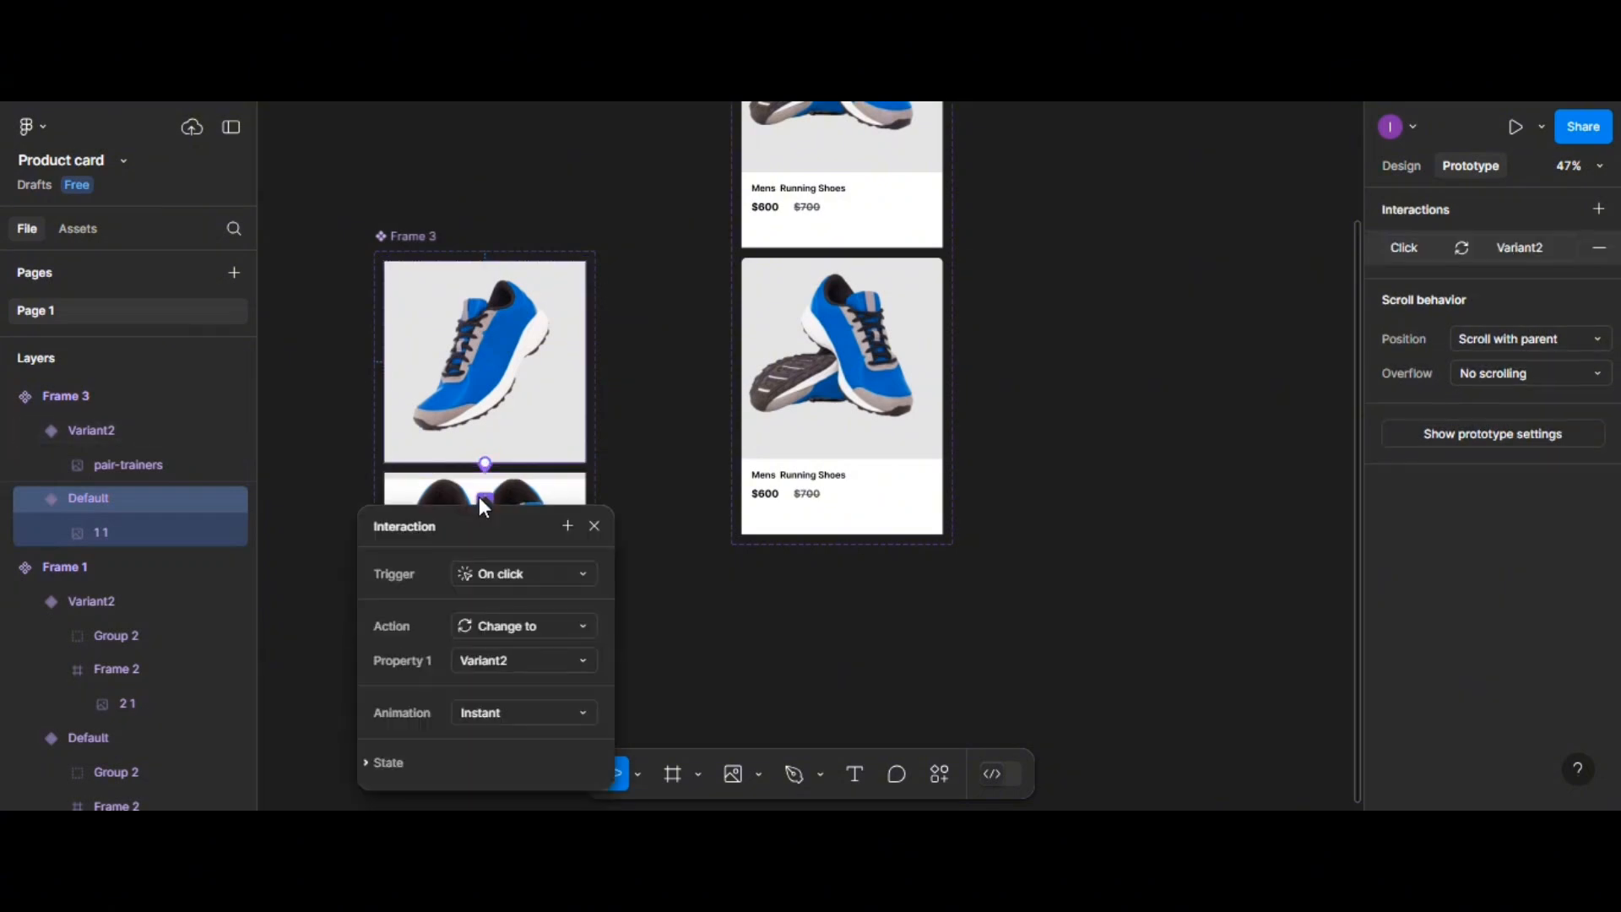
click(495, 574)
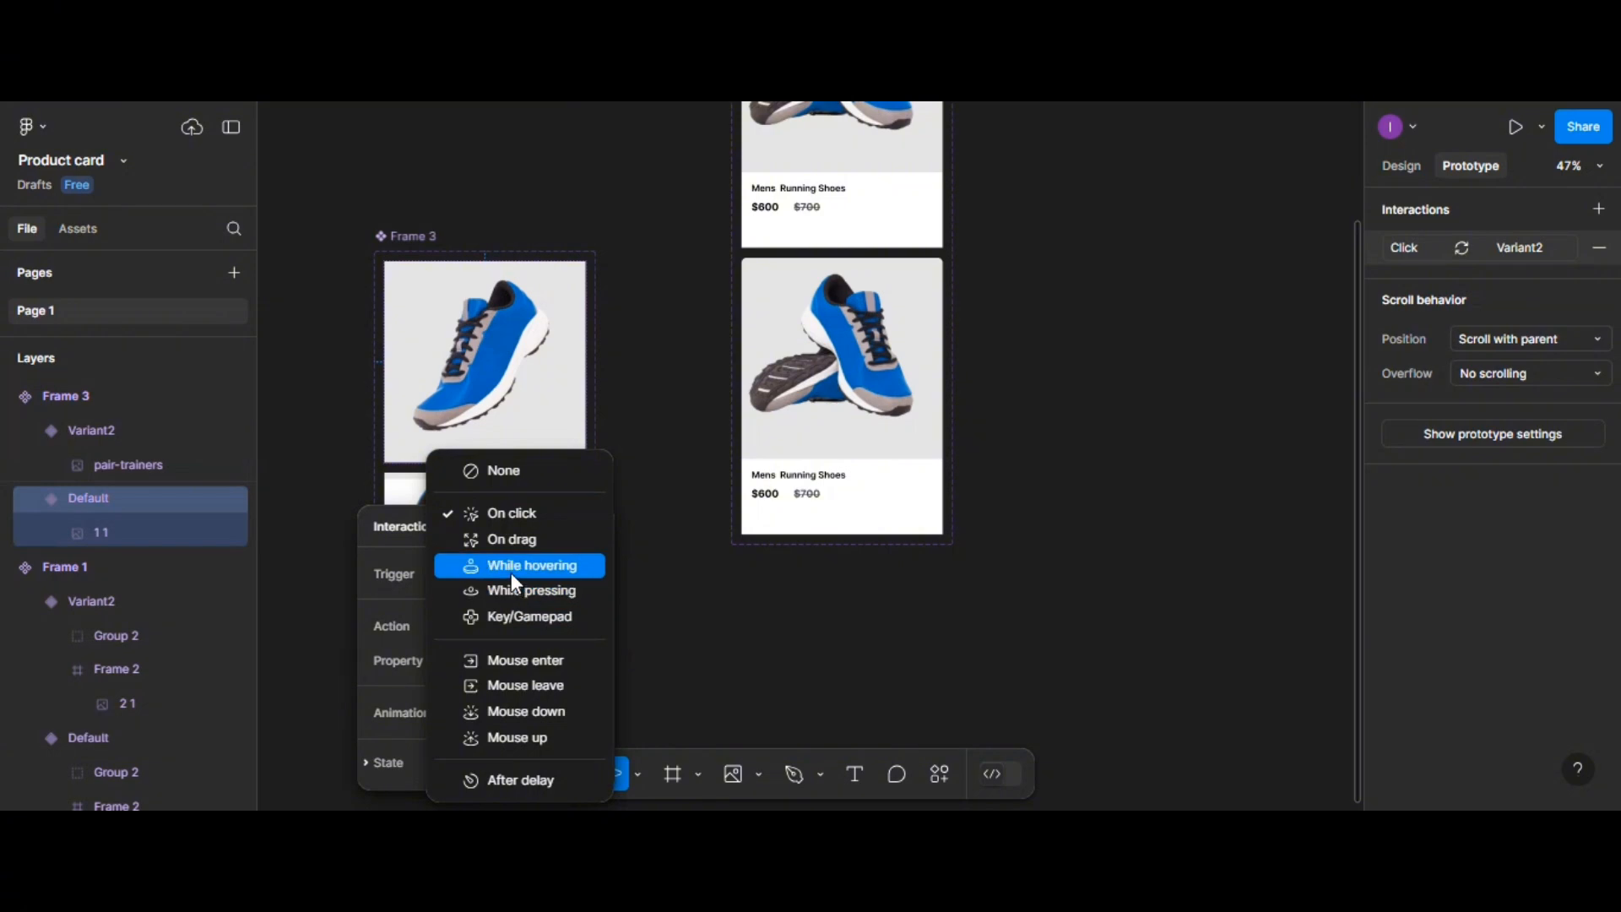
click(510, 570)
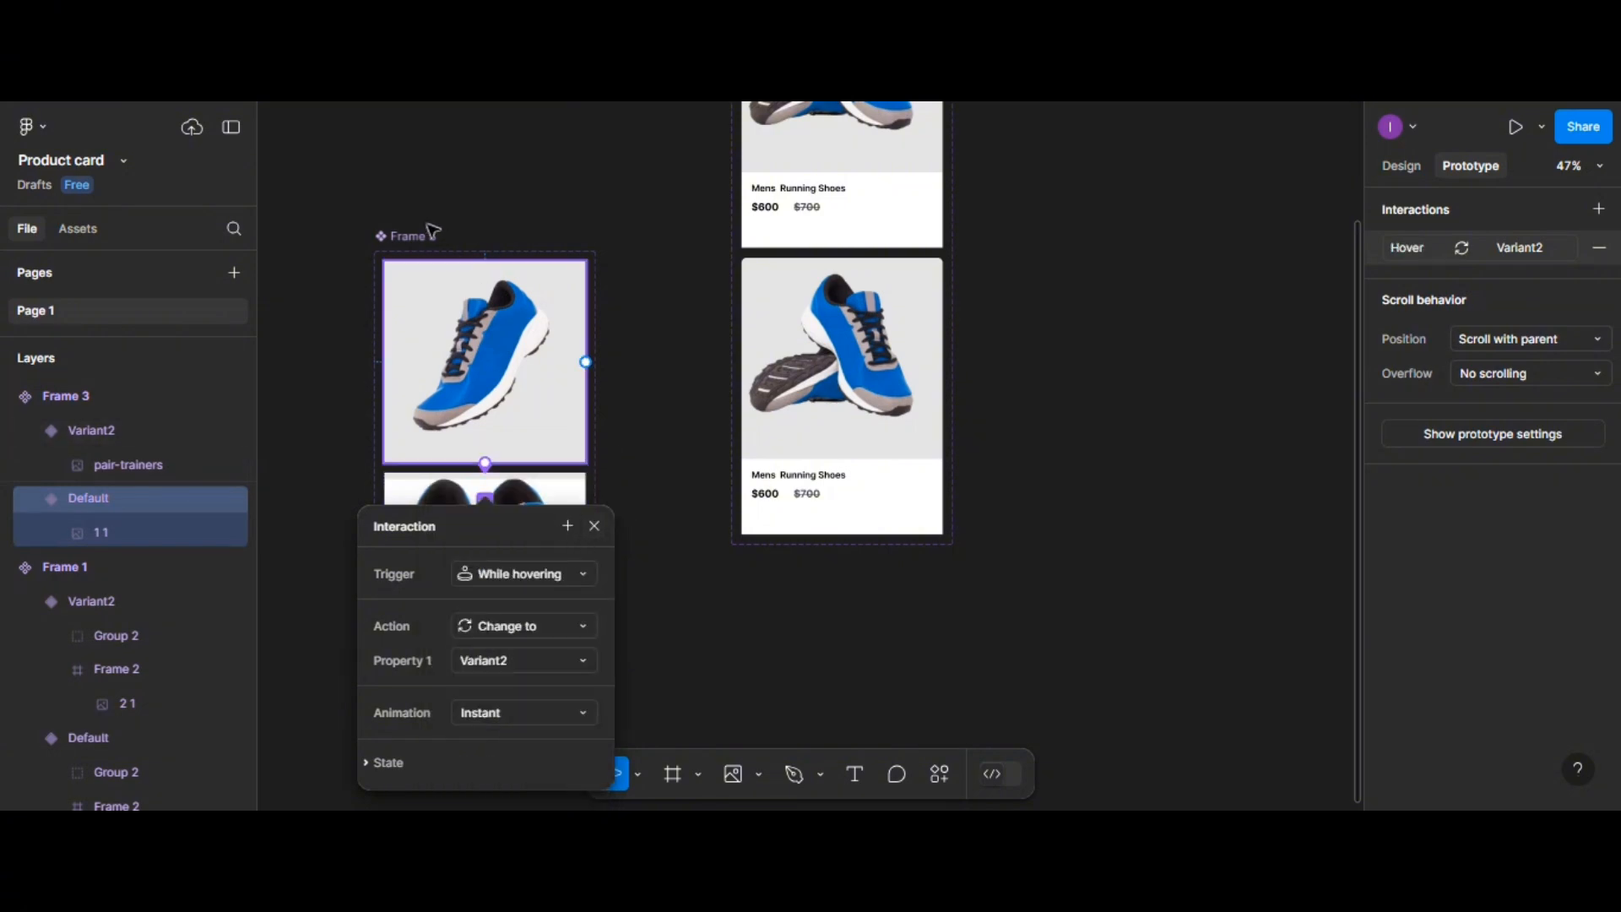
click(1090, 332)
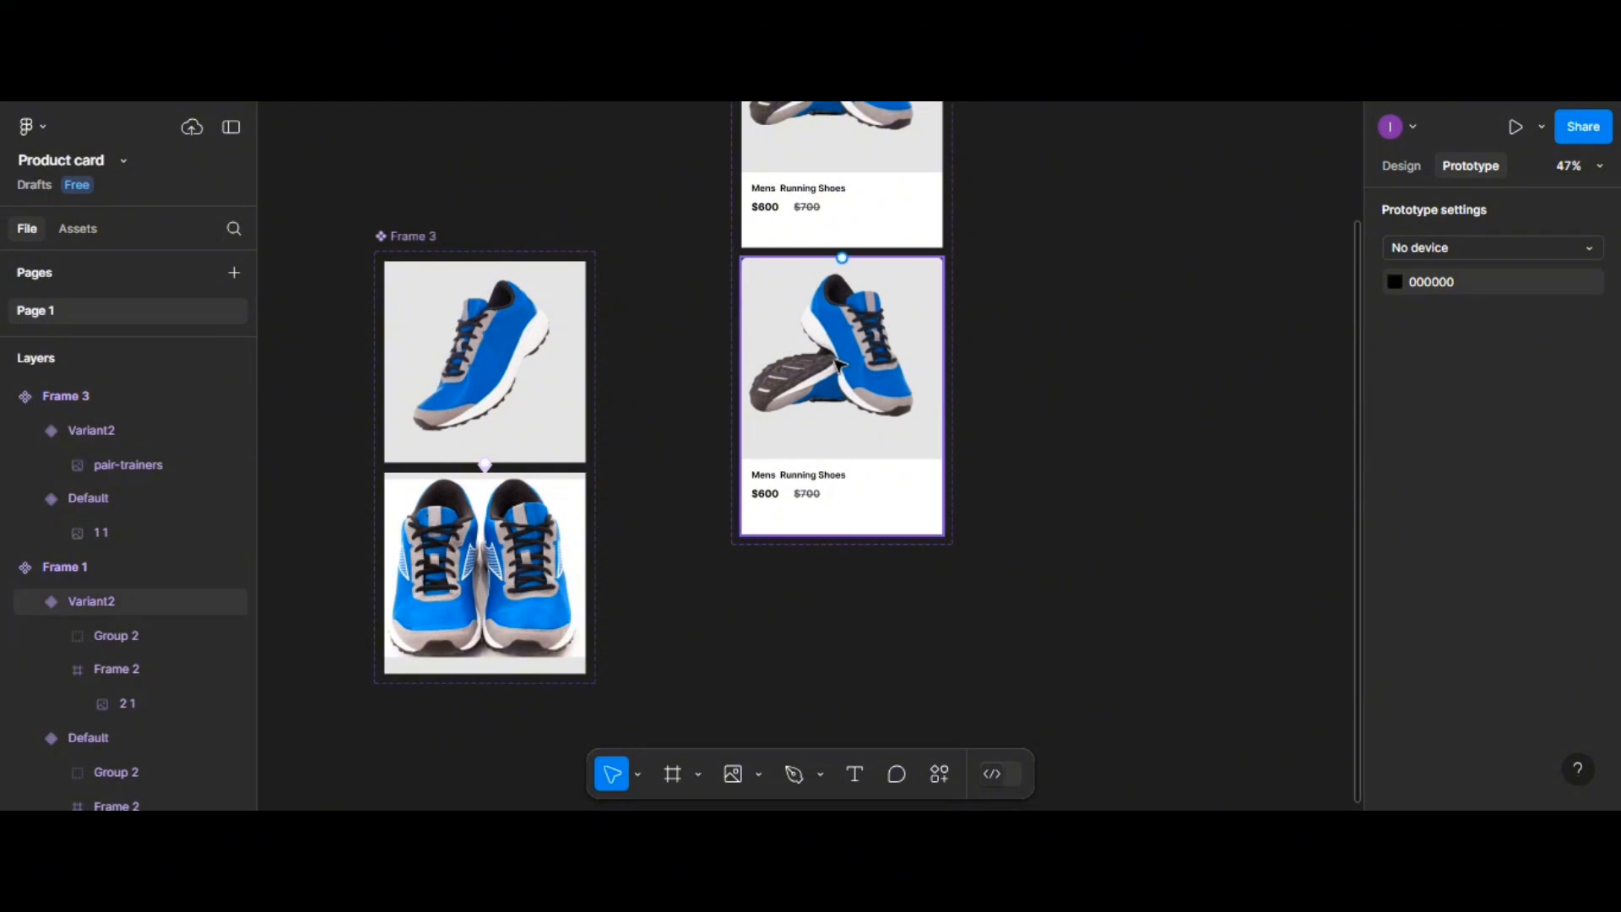
Replace the image frame in the second product card variant with an instance of the Frame 3 component
double_click(838, 363)
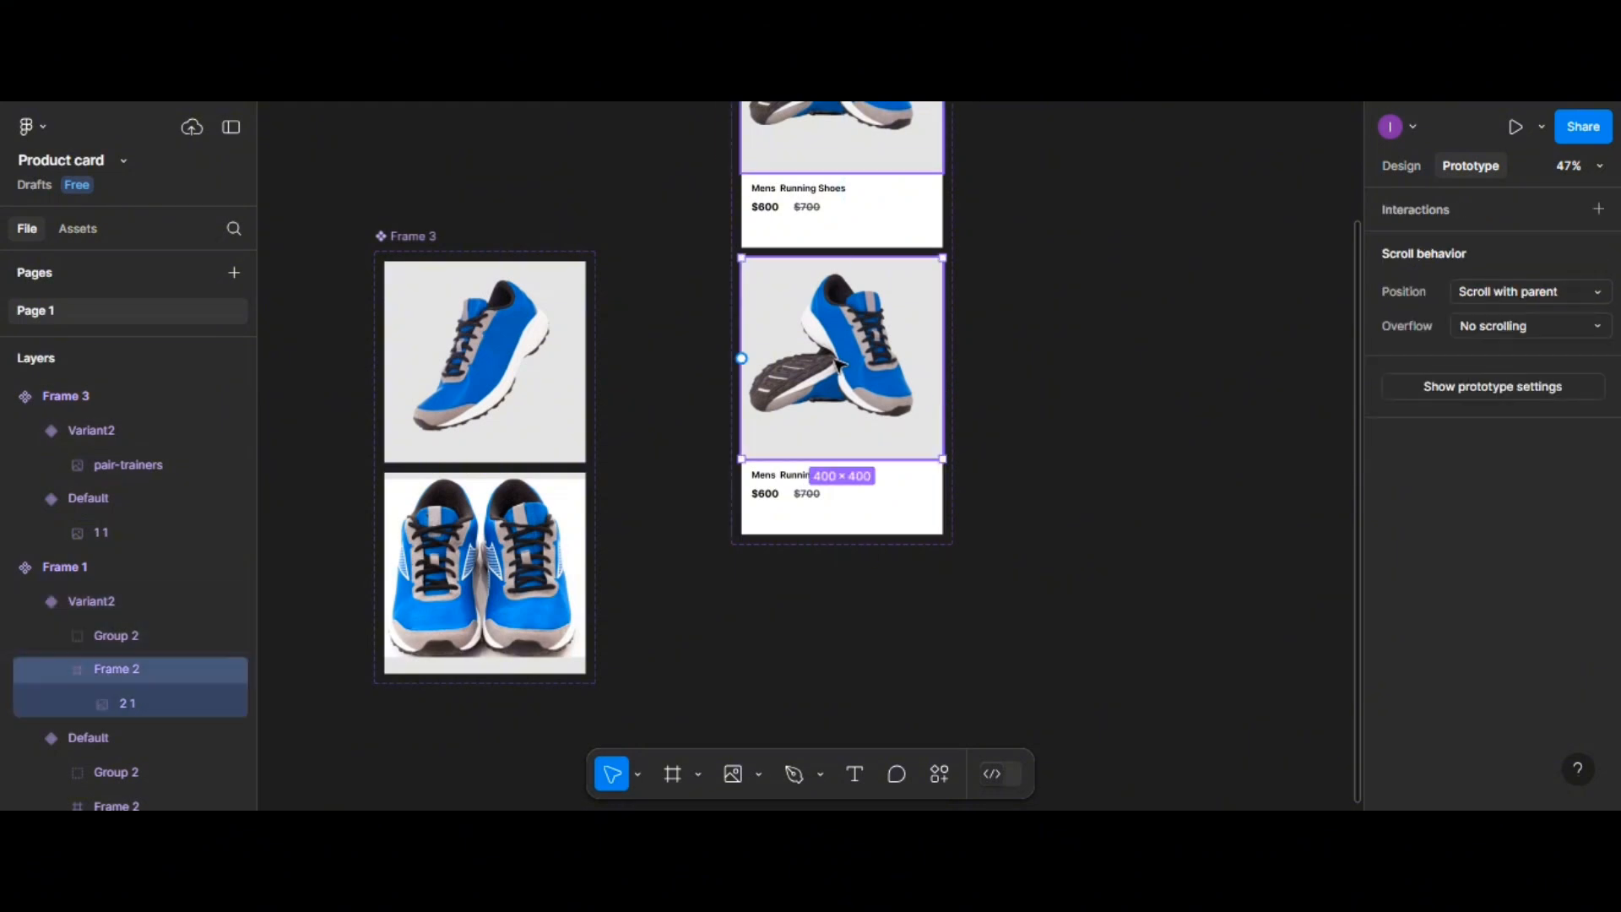
key(Delete)
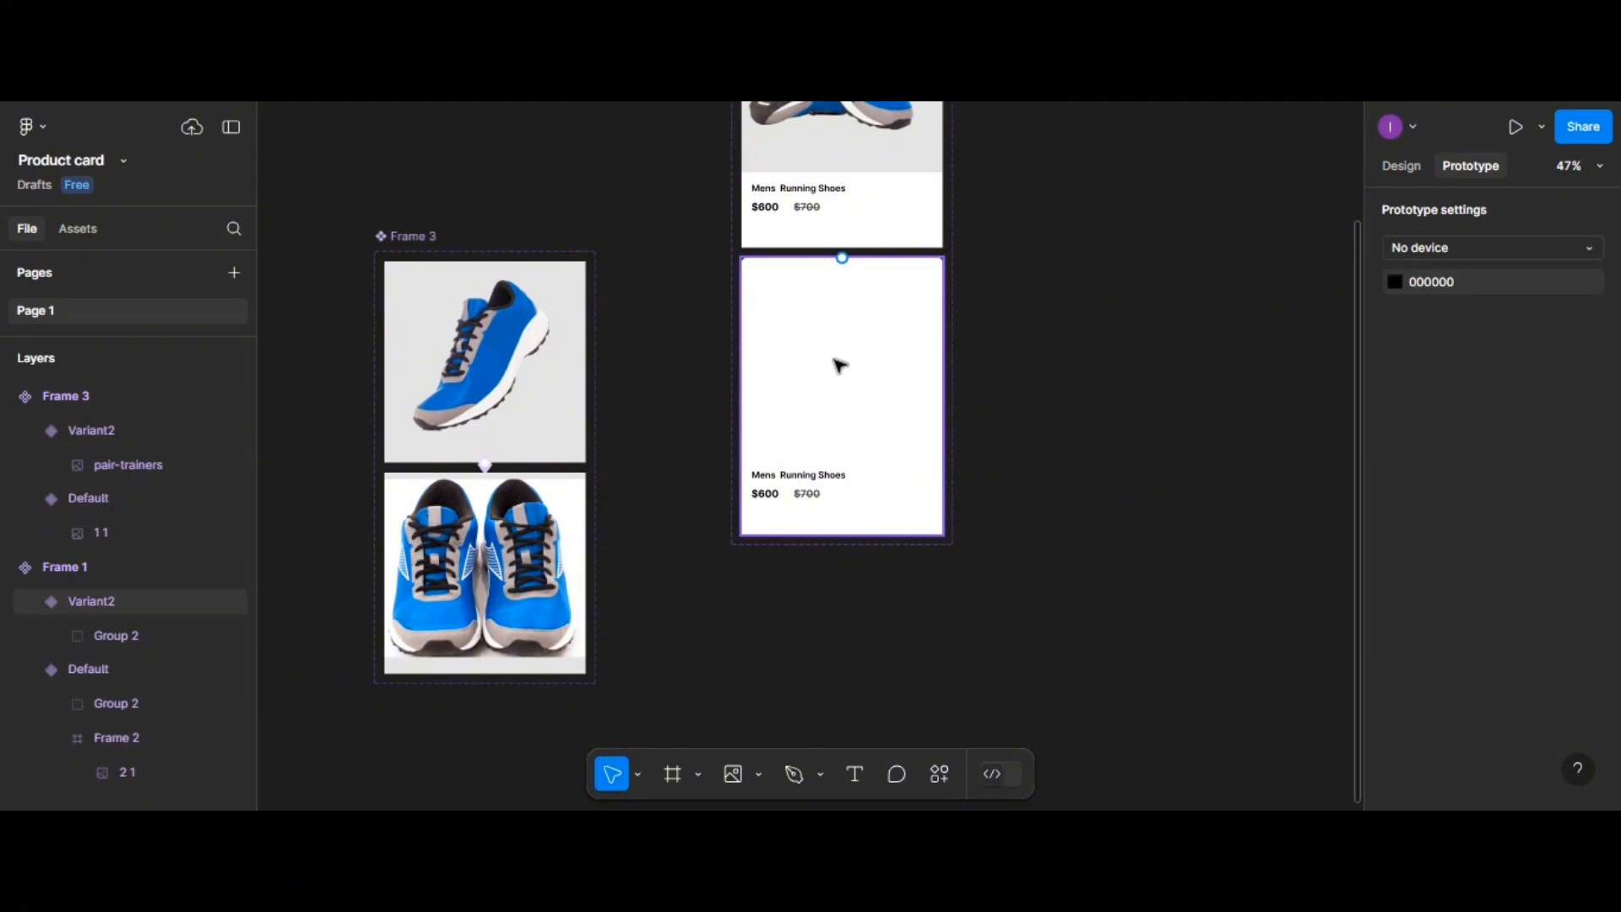
click(76, 228)
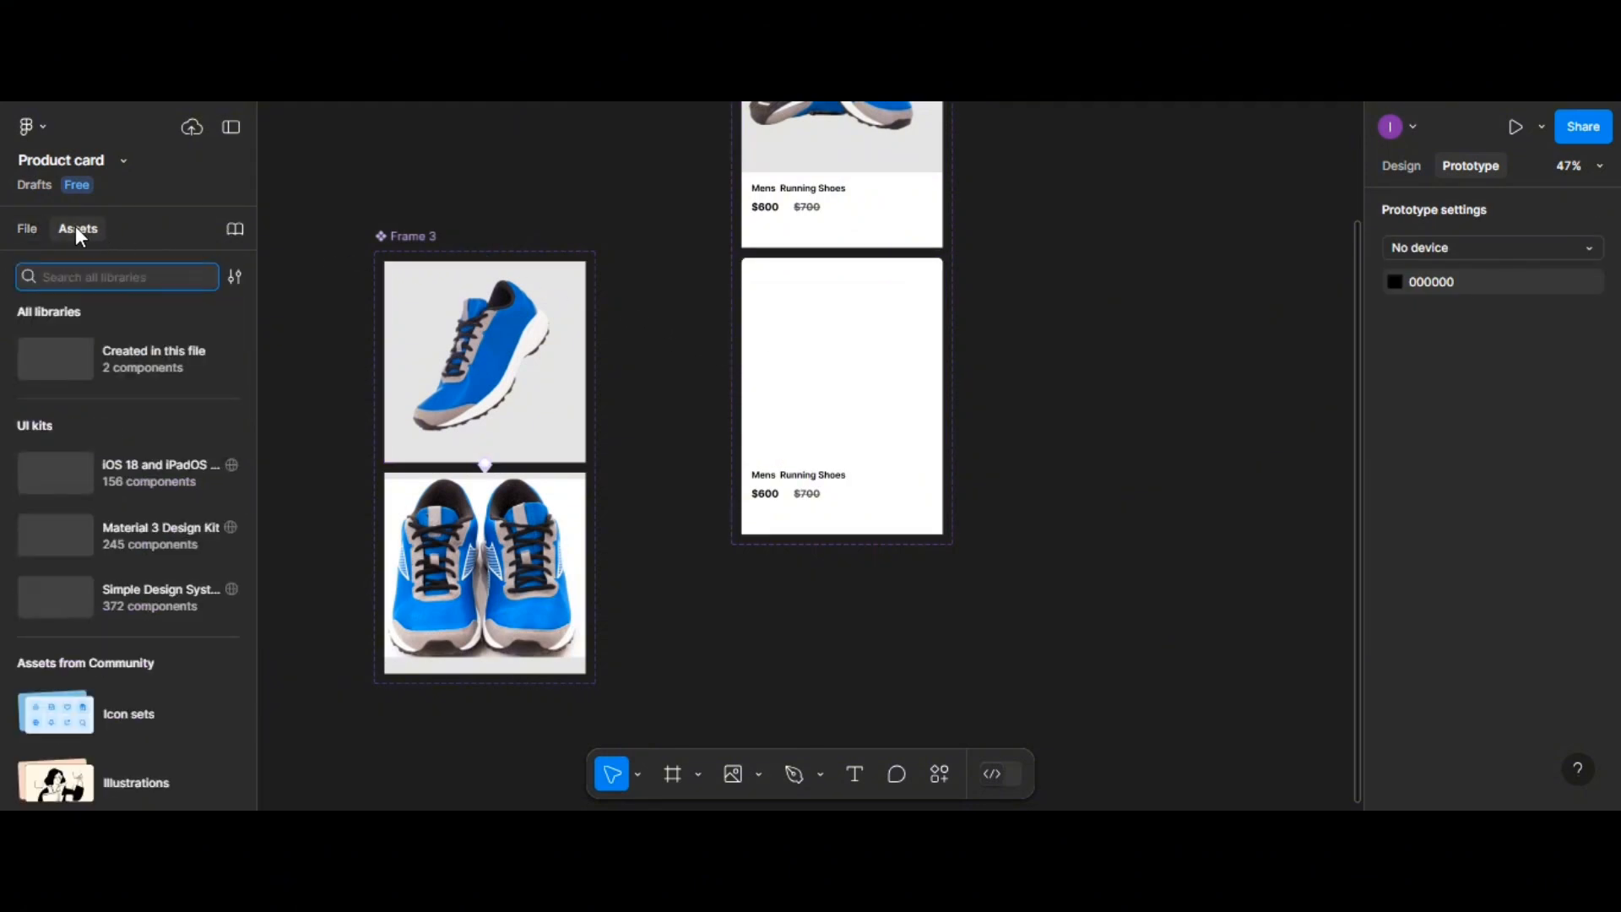
click(69, 357)
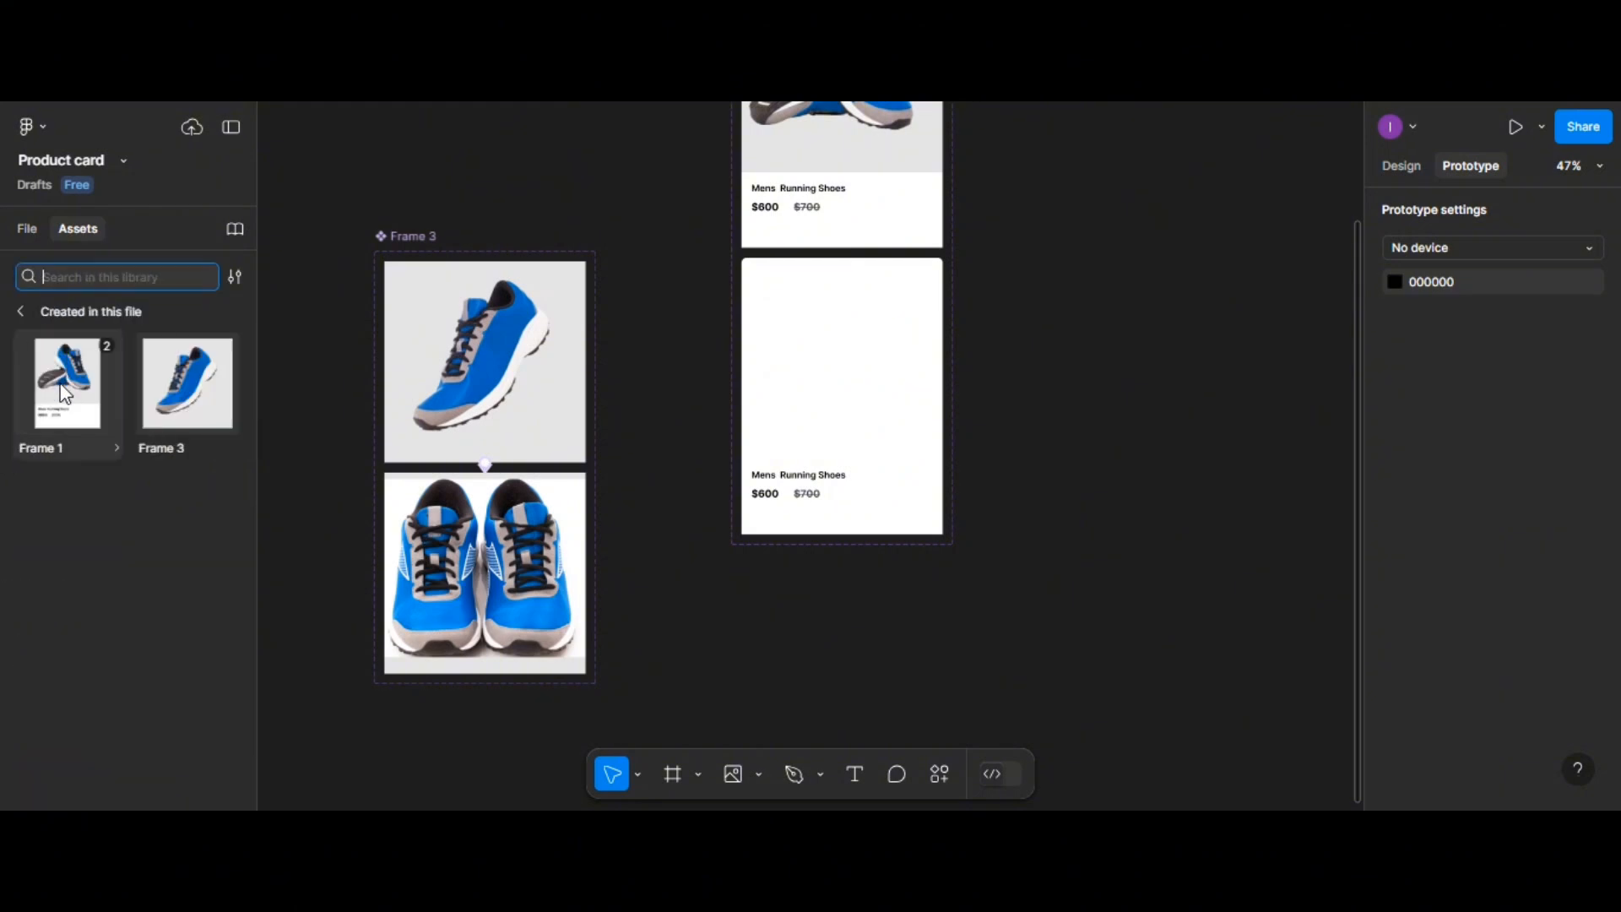
drag(166, 389, 788, 371)
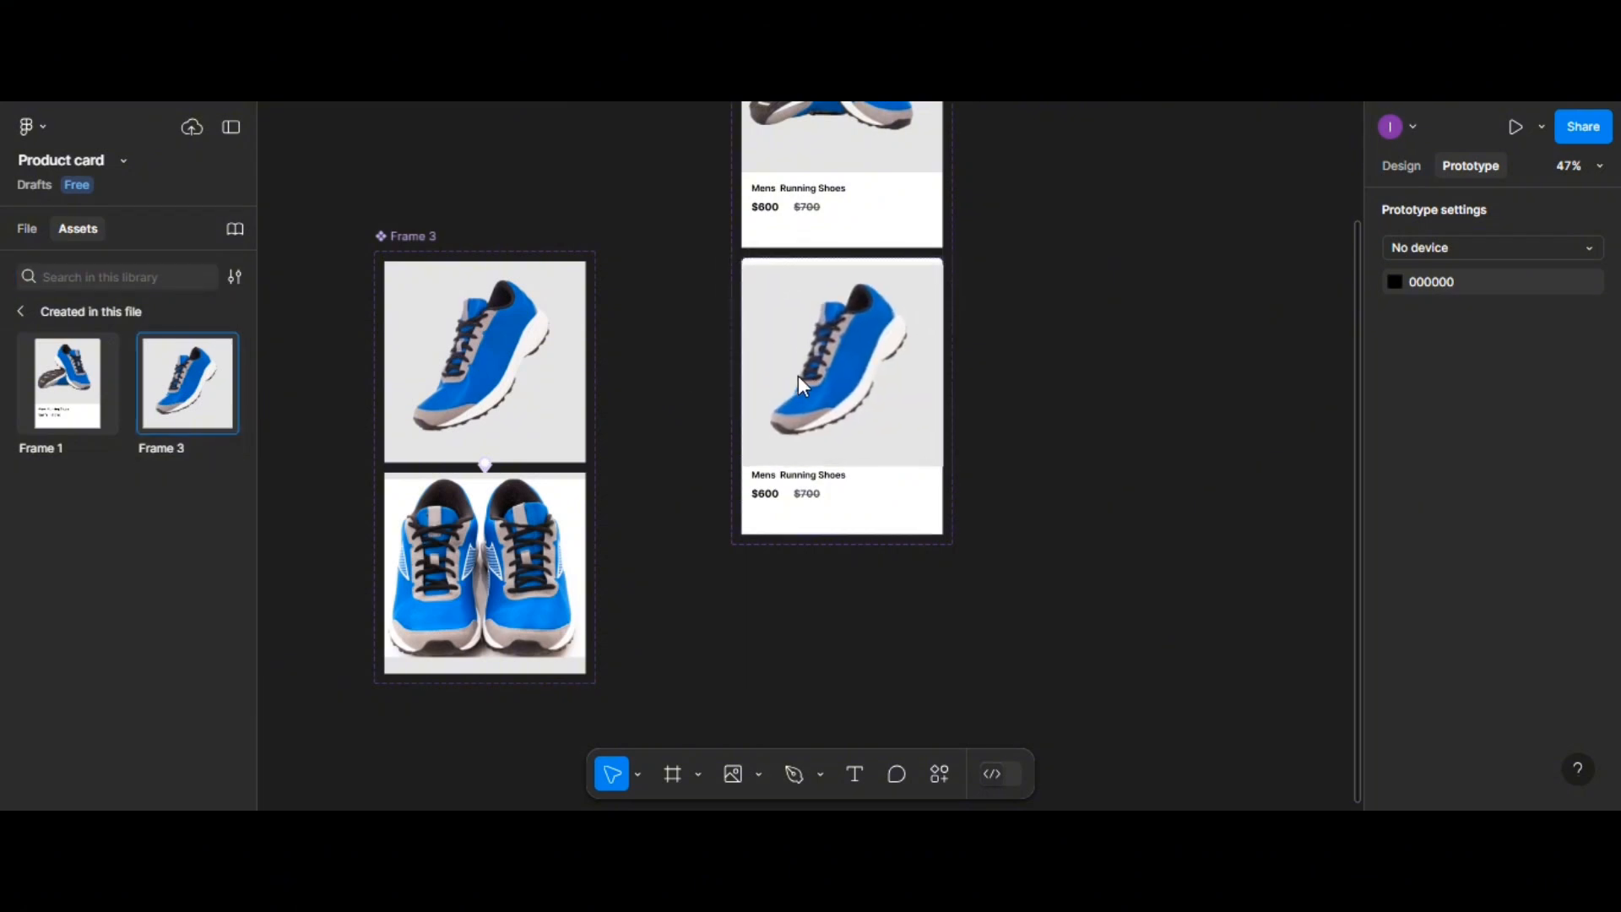
Align the Frame 3 instance to the top and horizontal centre of the second card variant
click(817, 381)
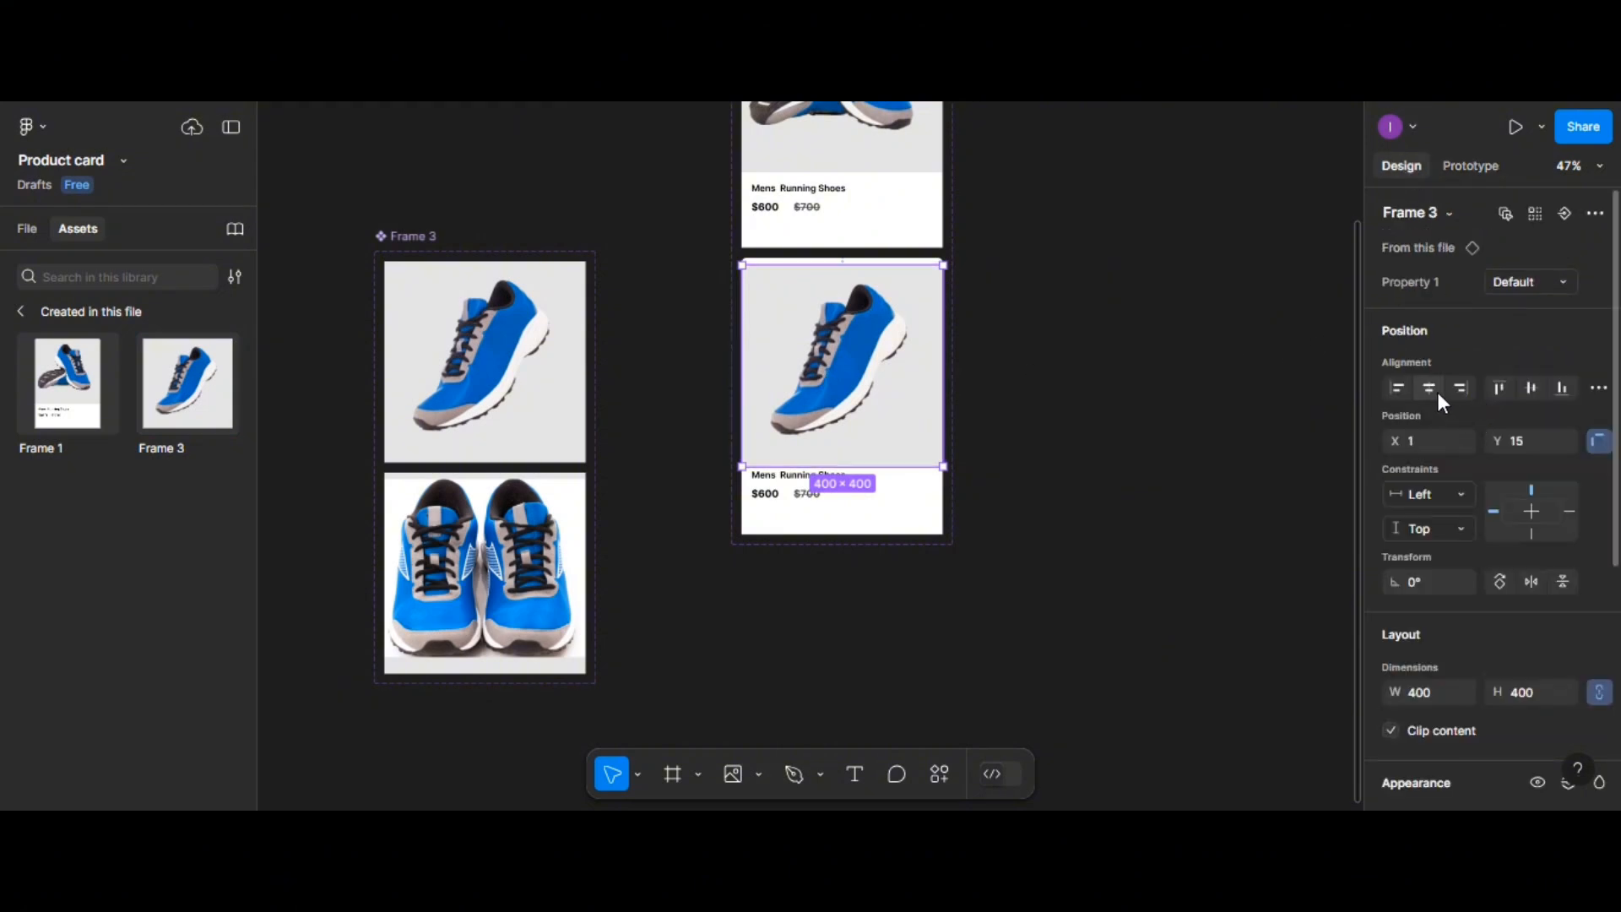
click(1499, 389)
click(1430, 389)
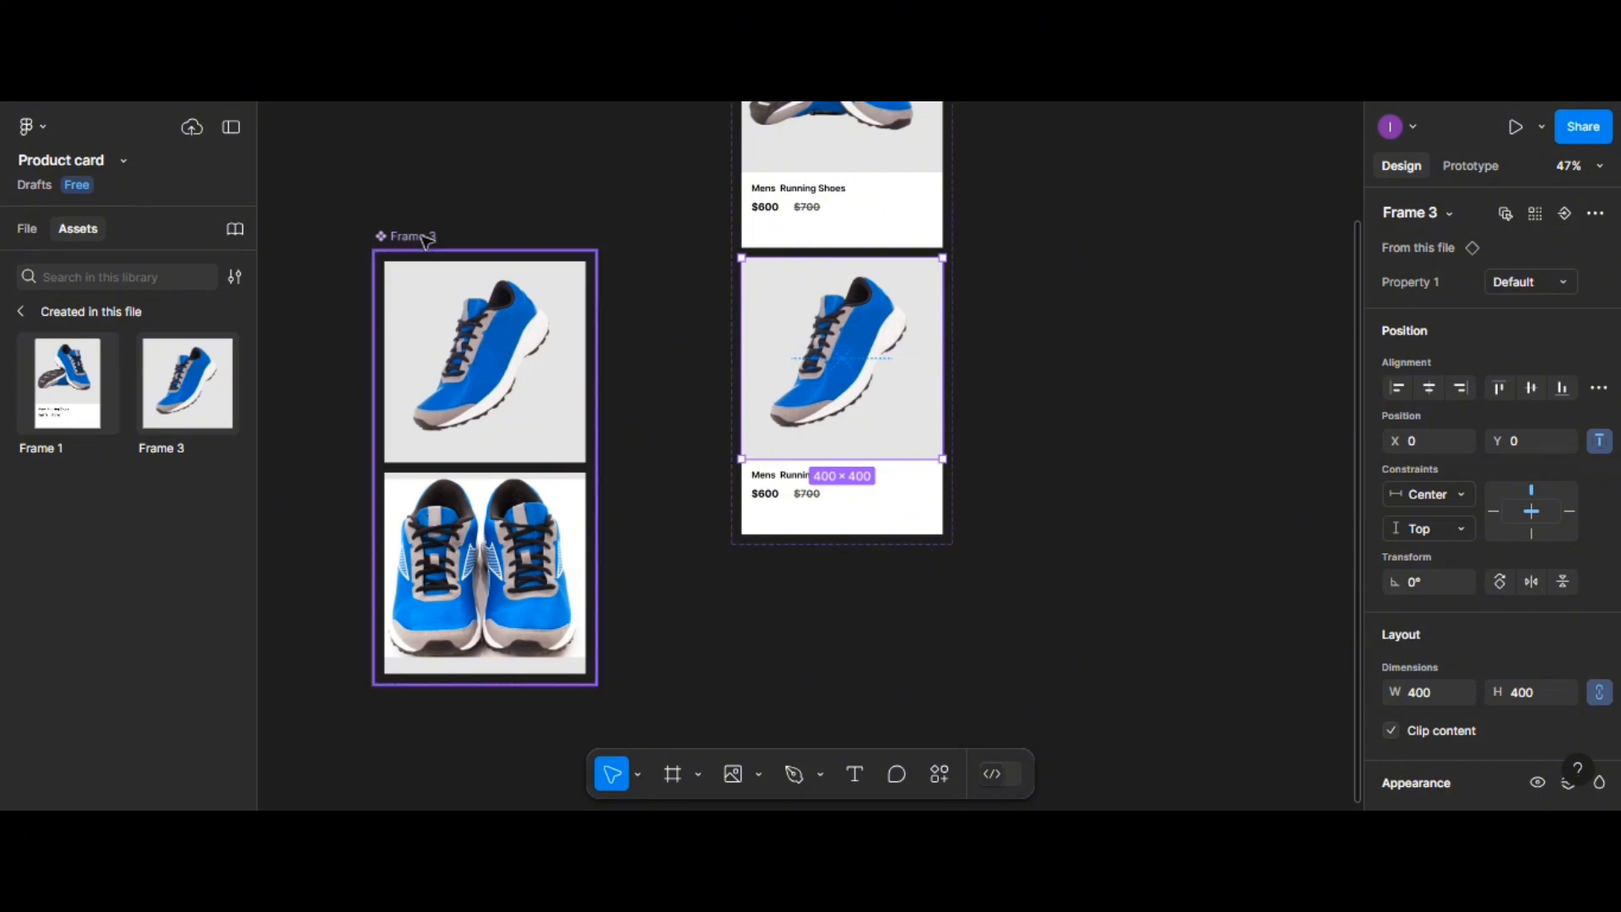
Move the Frame 3 component set up and further left, away from the product card variants
scroll(426, 242, down, 2)
scroll(427, 243, up, 2)
drag(421, 236, 350, 194)
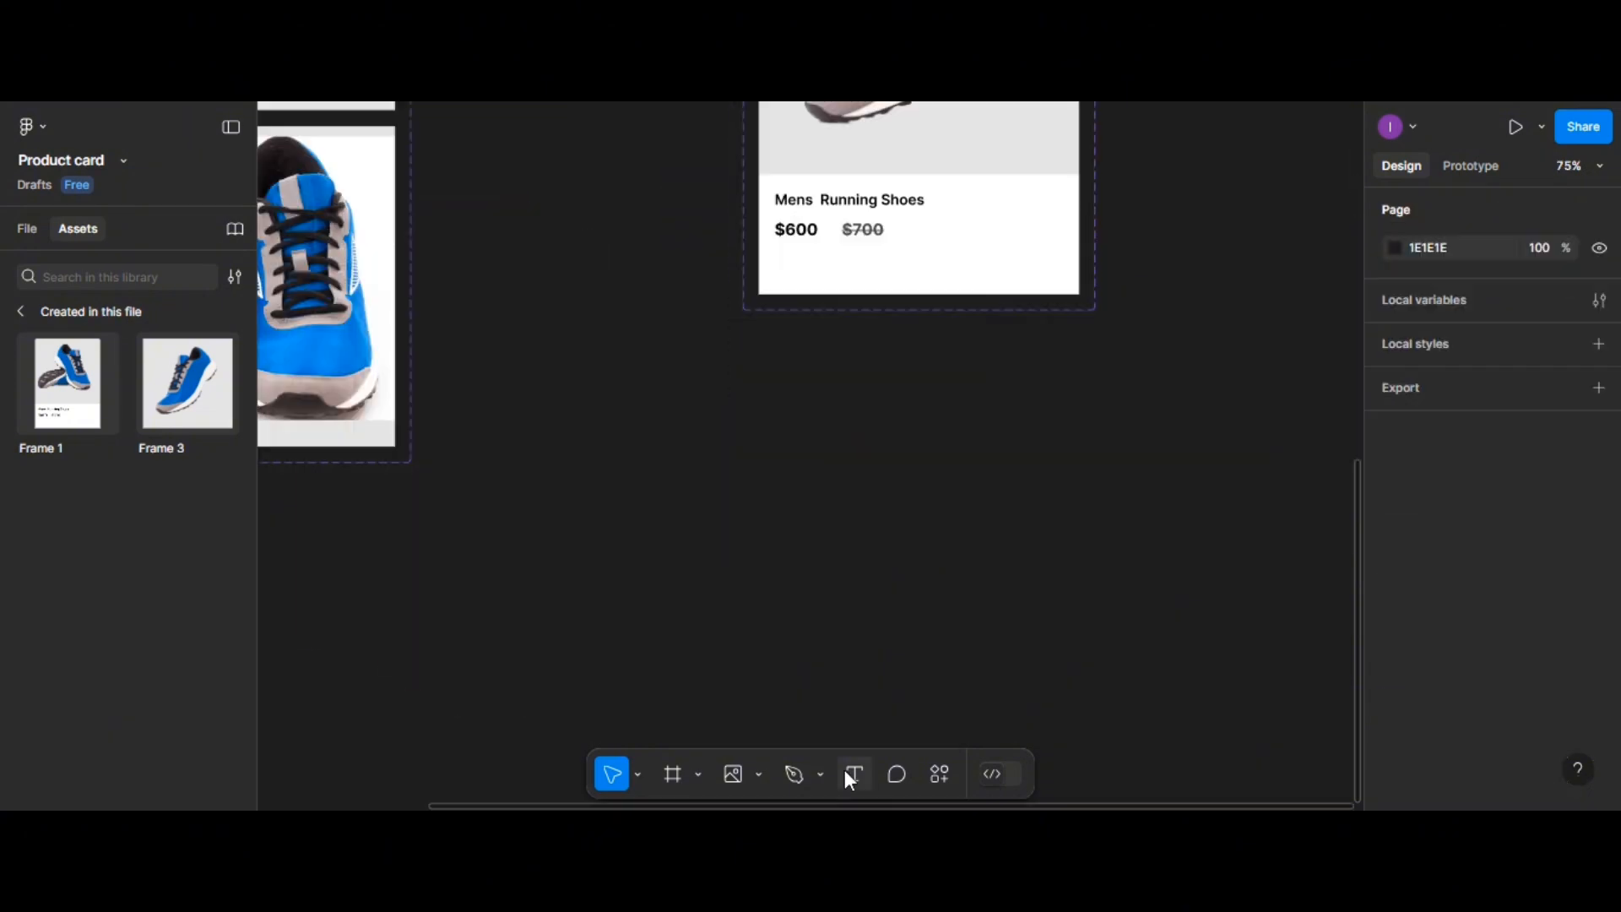
Add the text "Add to cart" on the empty canvas below the second product card variant
click(849, 772)
click(818, 436)
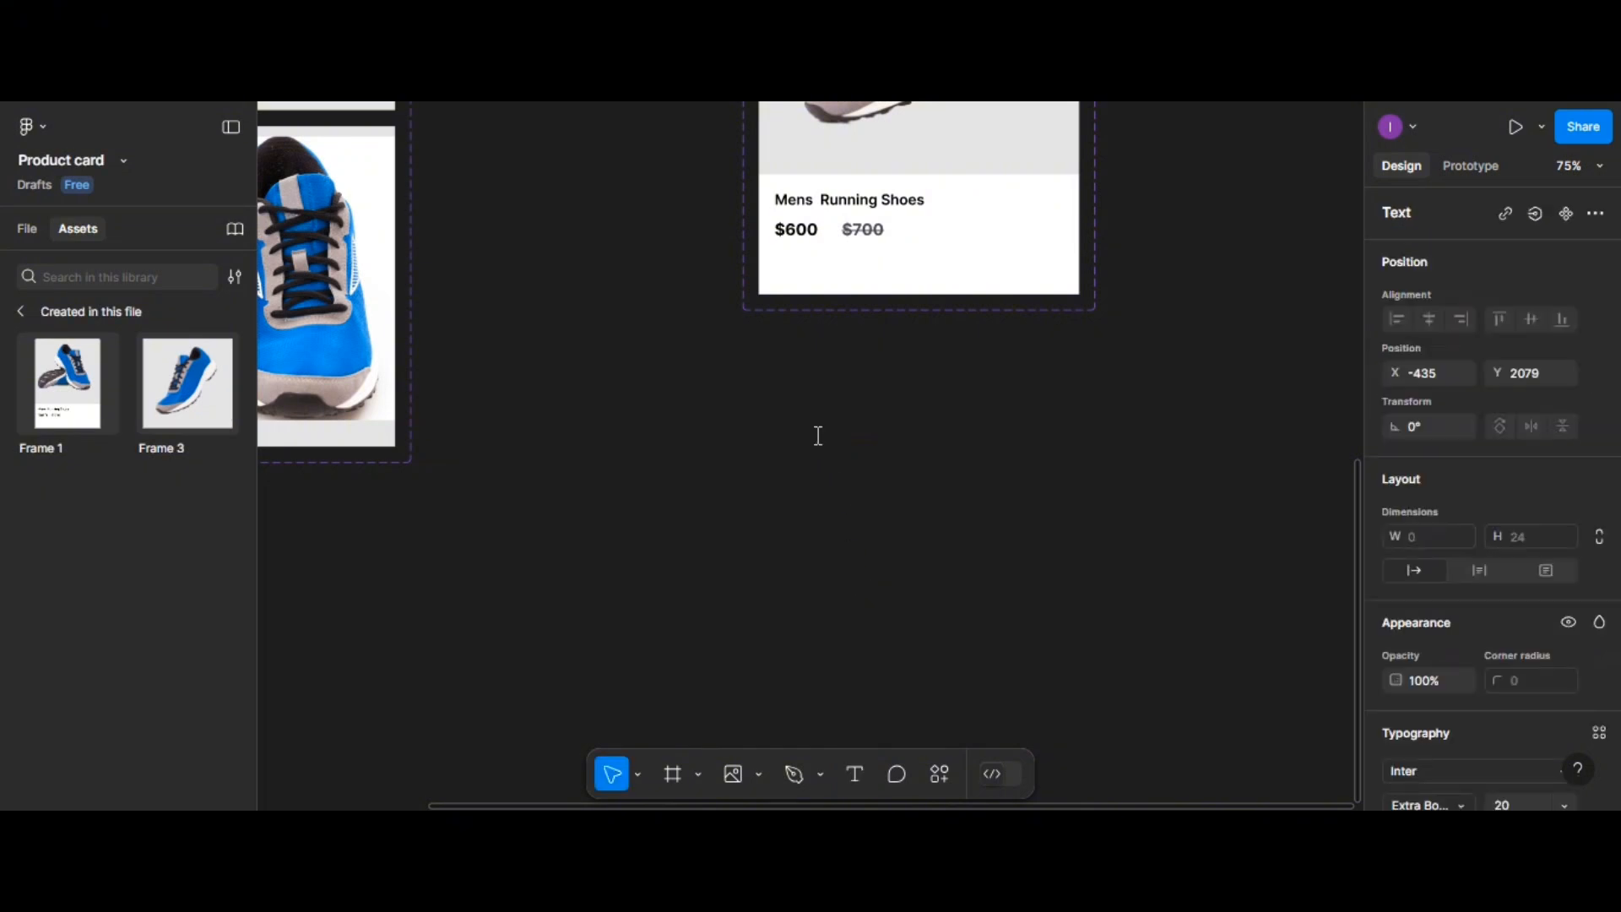
text(Add to card)
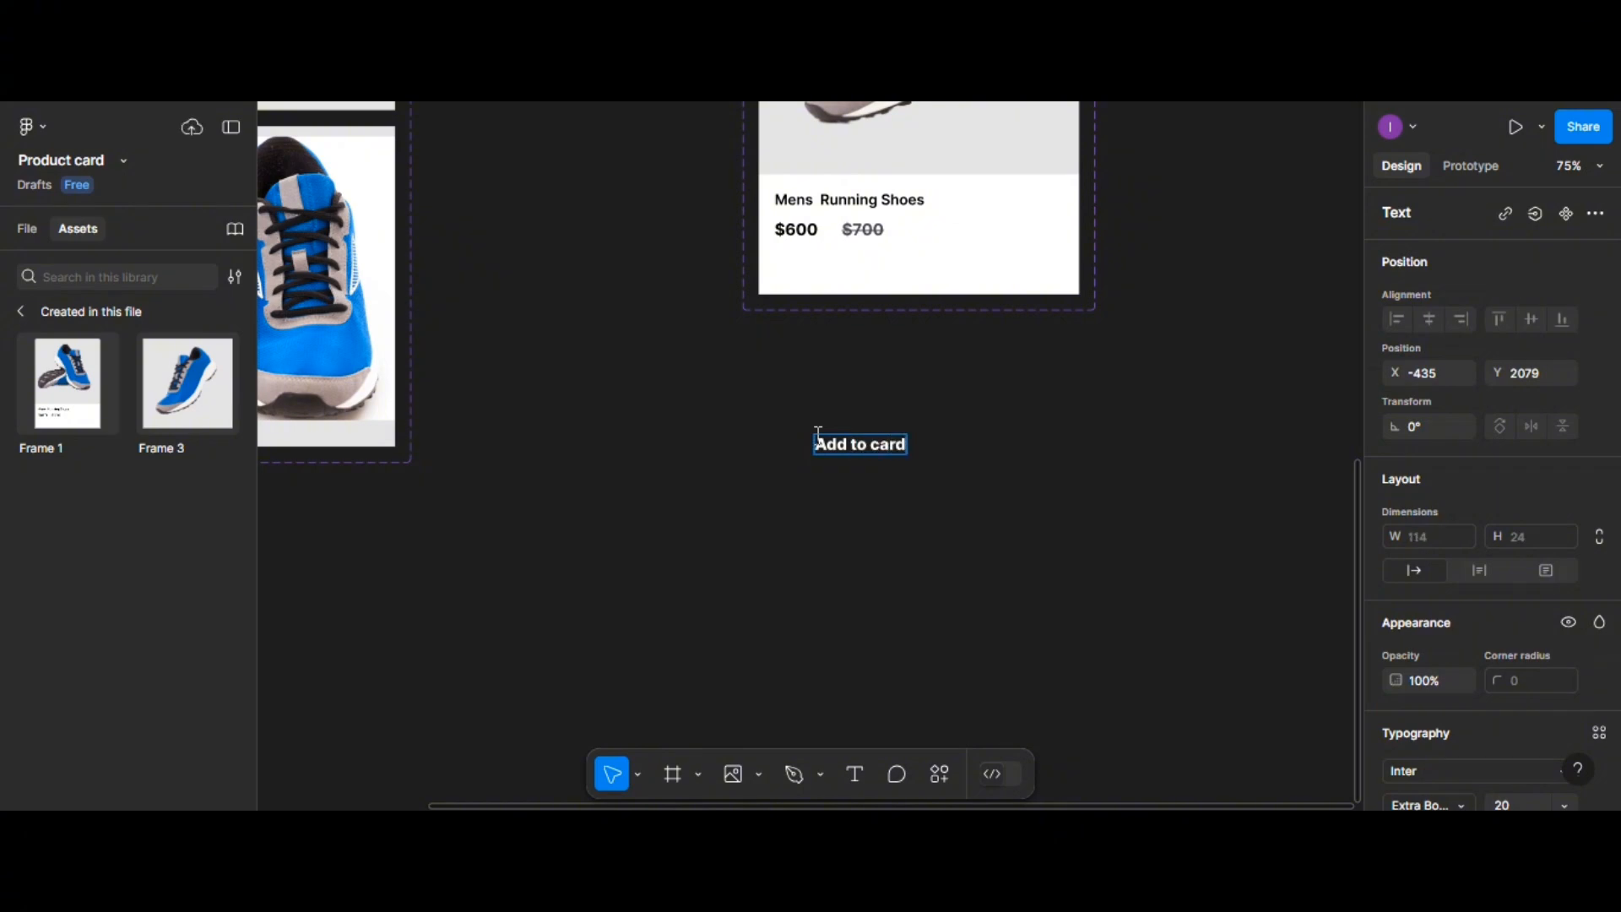
key(BackSpace)
text(t)
key(Escape)
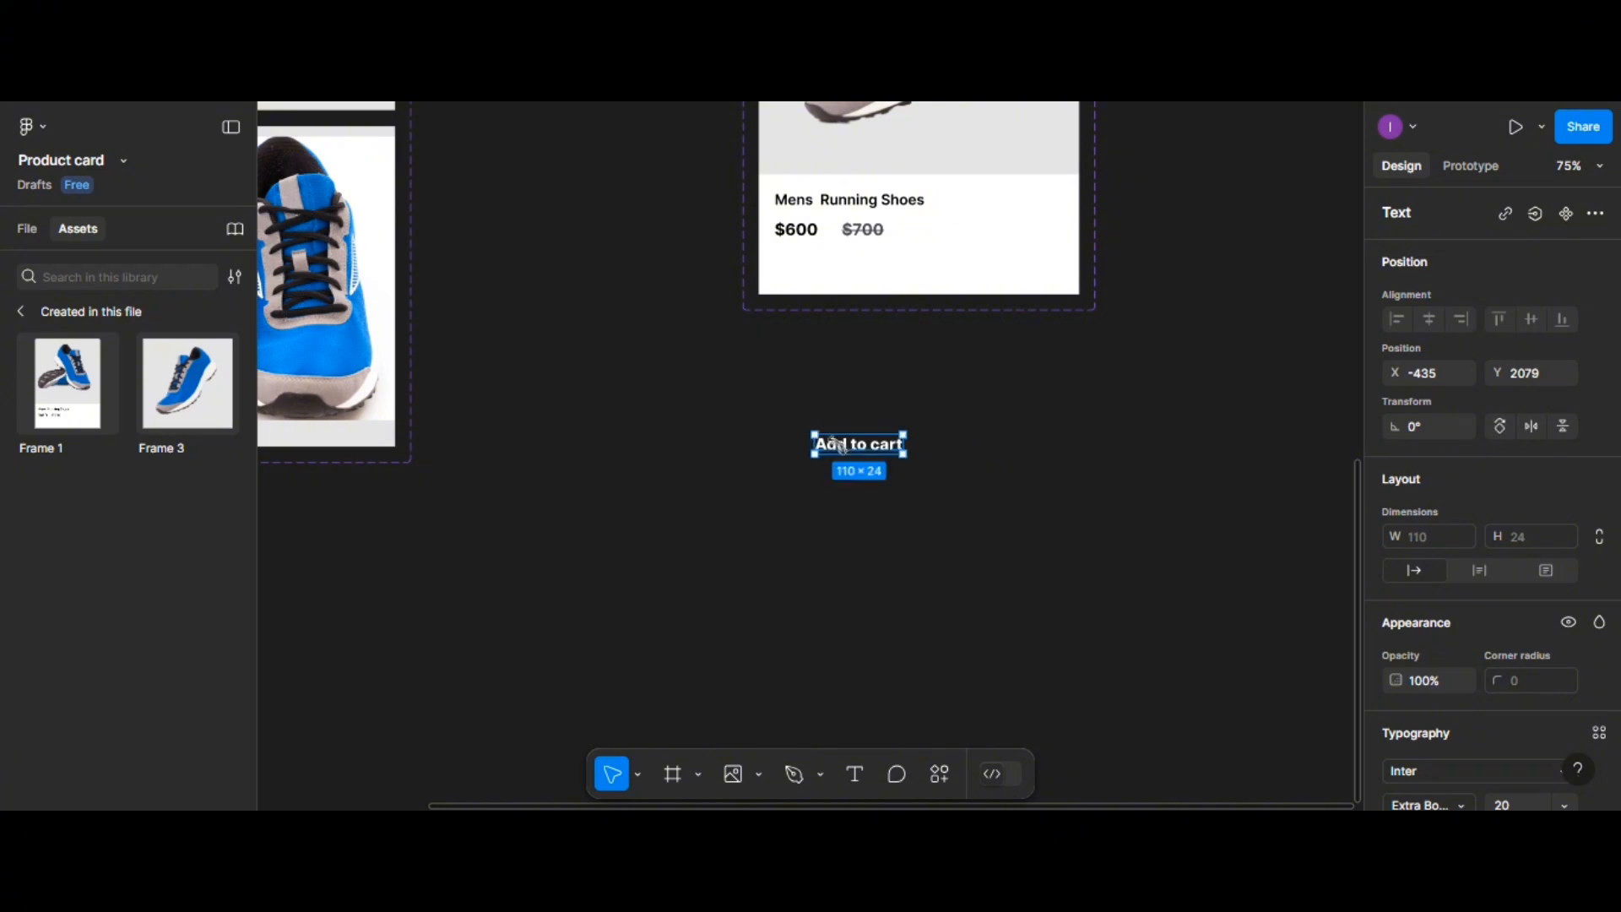
Wrap the "Add to cart" text in an auto layout frame with corner radius 10 and fill E4E4E4
key(shift+a)
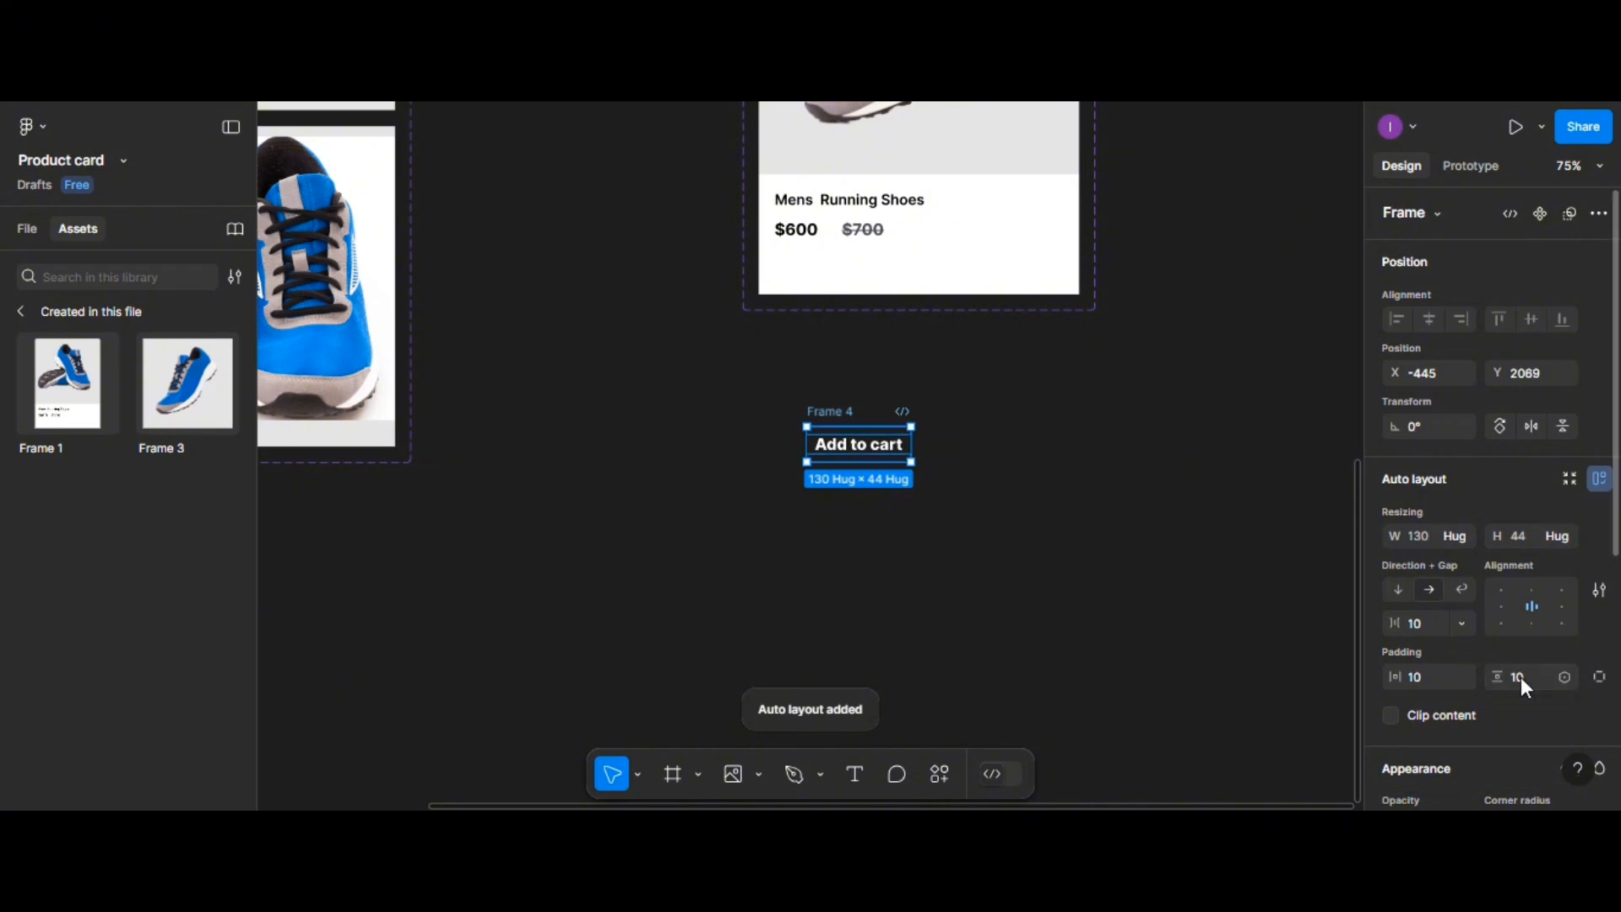
scroll(1522, 677, down, 3)
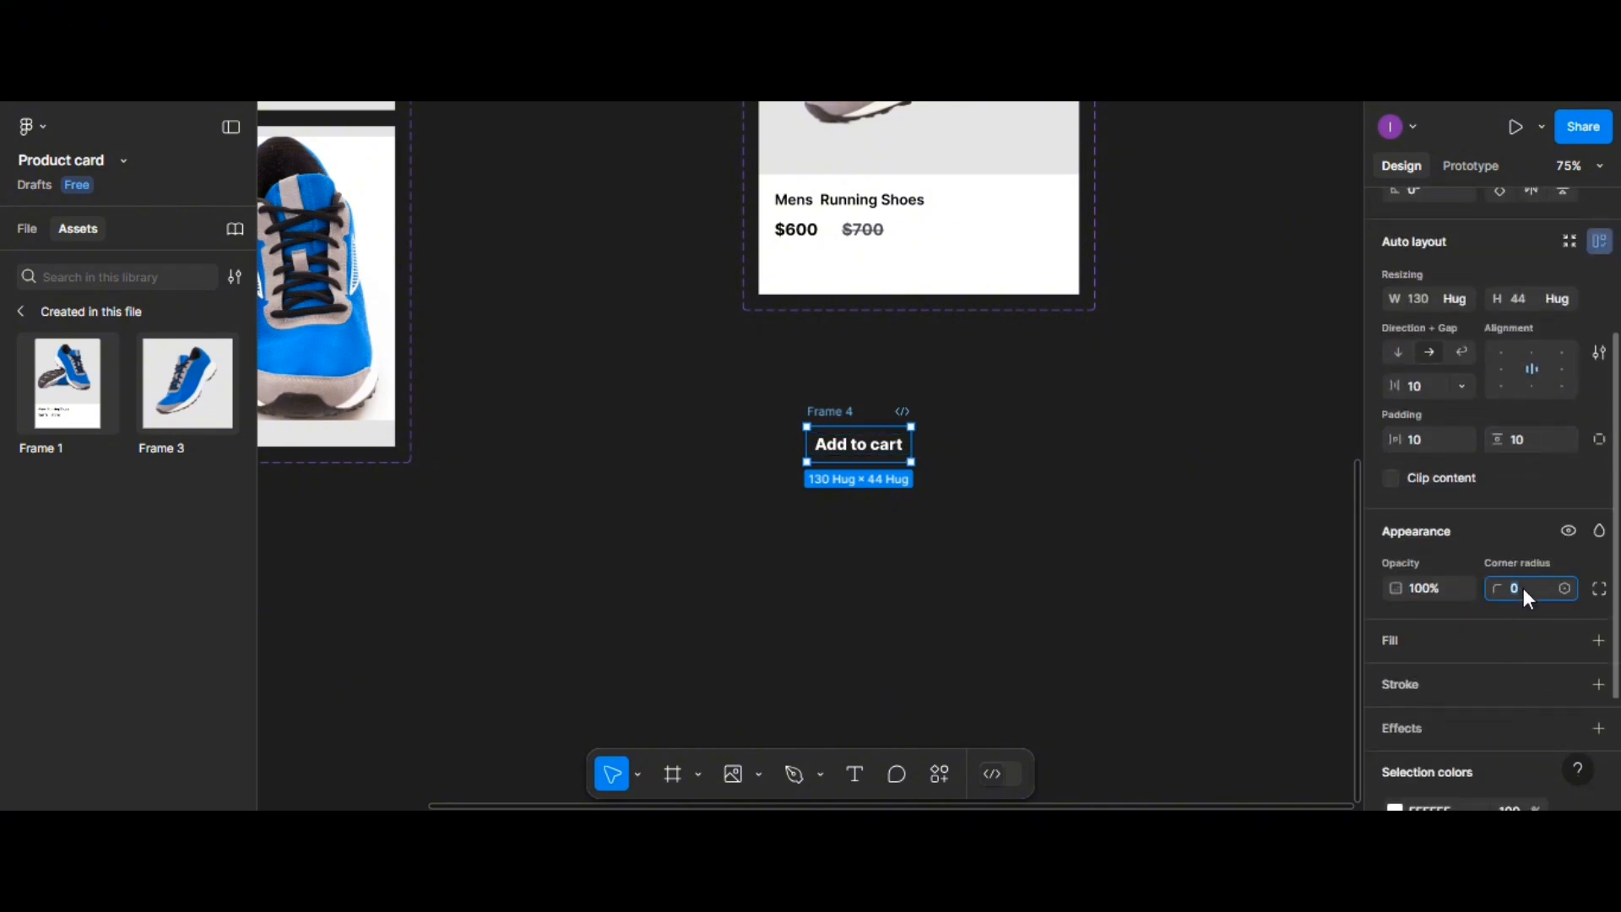
key(Return)
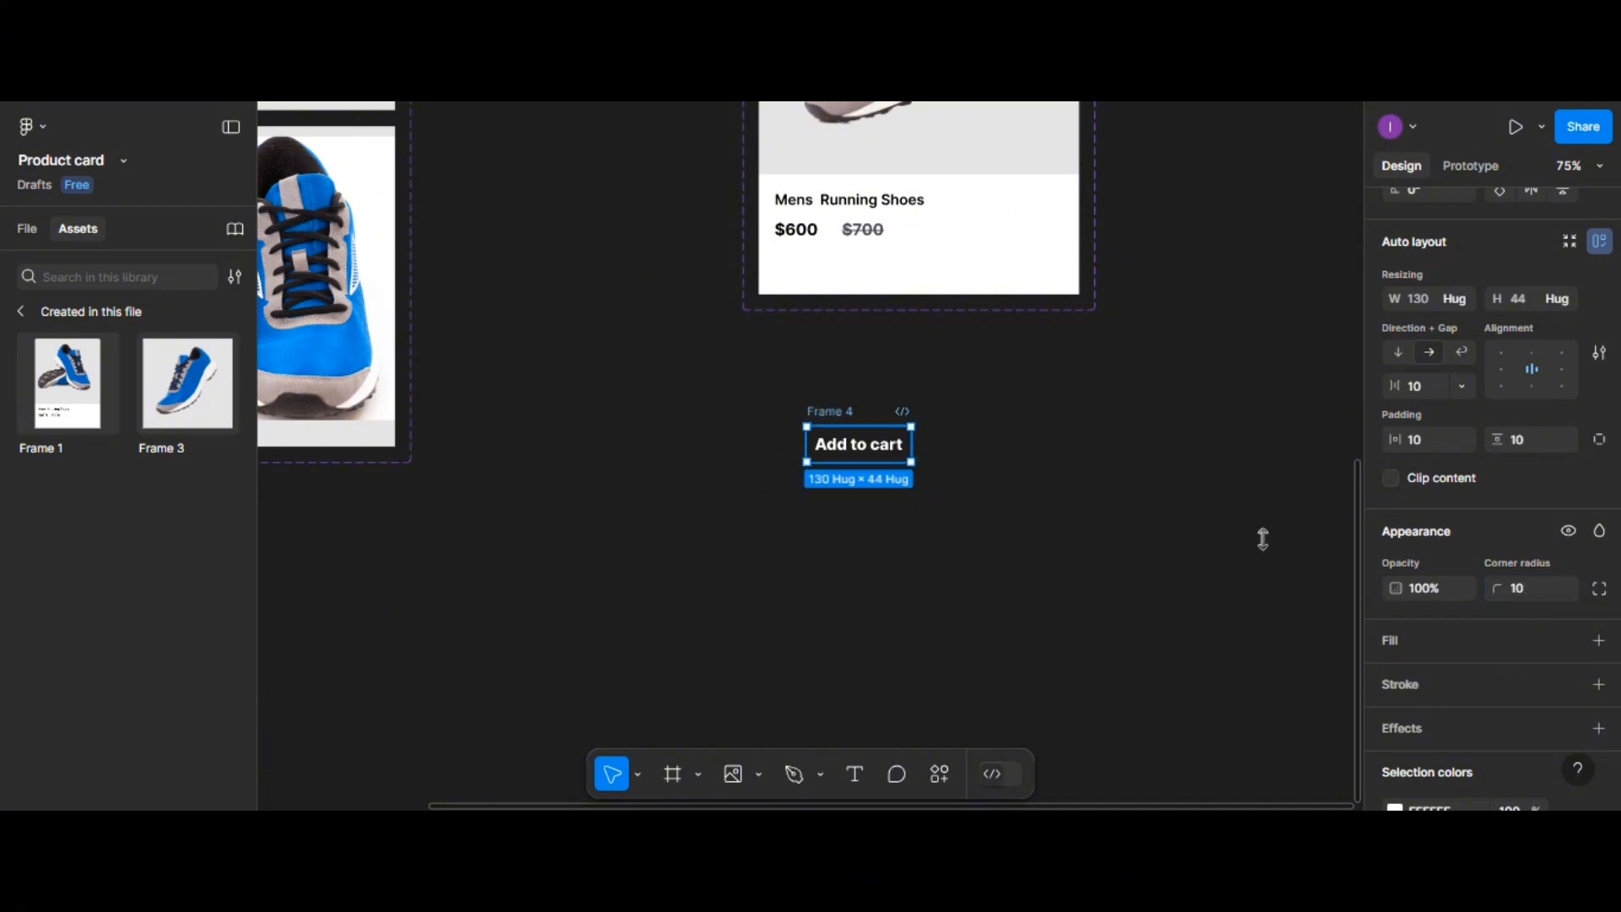
click(1394, 640)
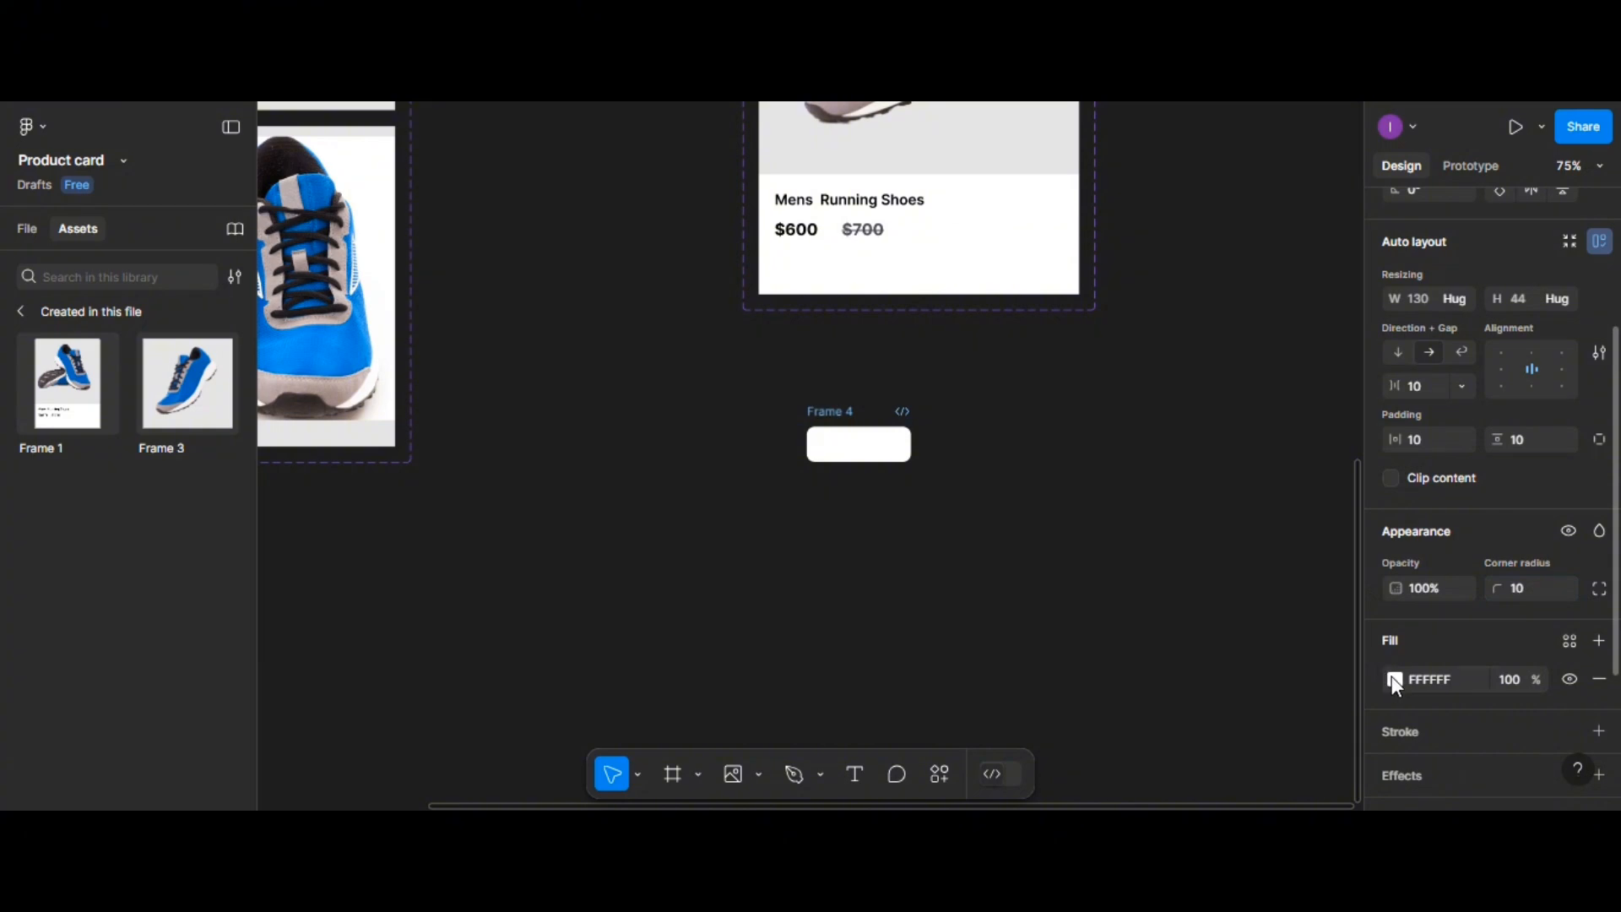
click(1395, 680)
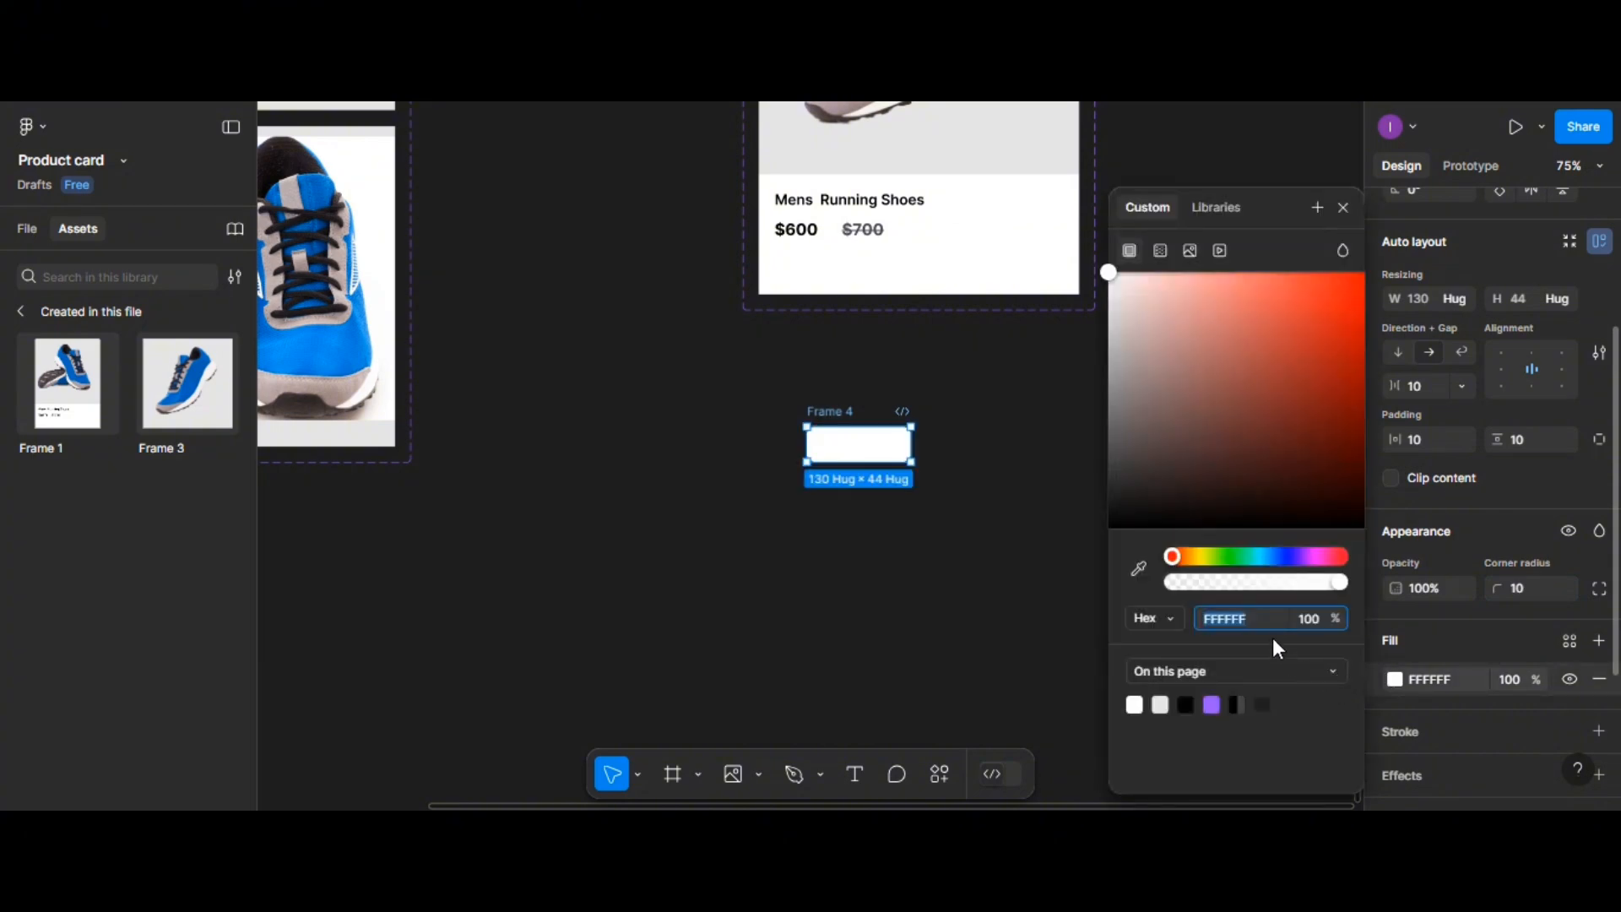
text(e4e4e4)
Change the "Add to cart" text colour to black, 000000
double_click(868, 440)
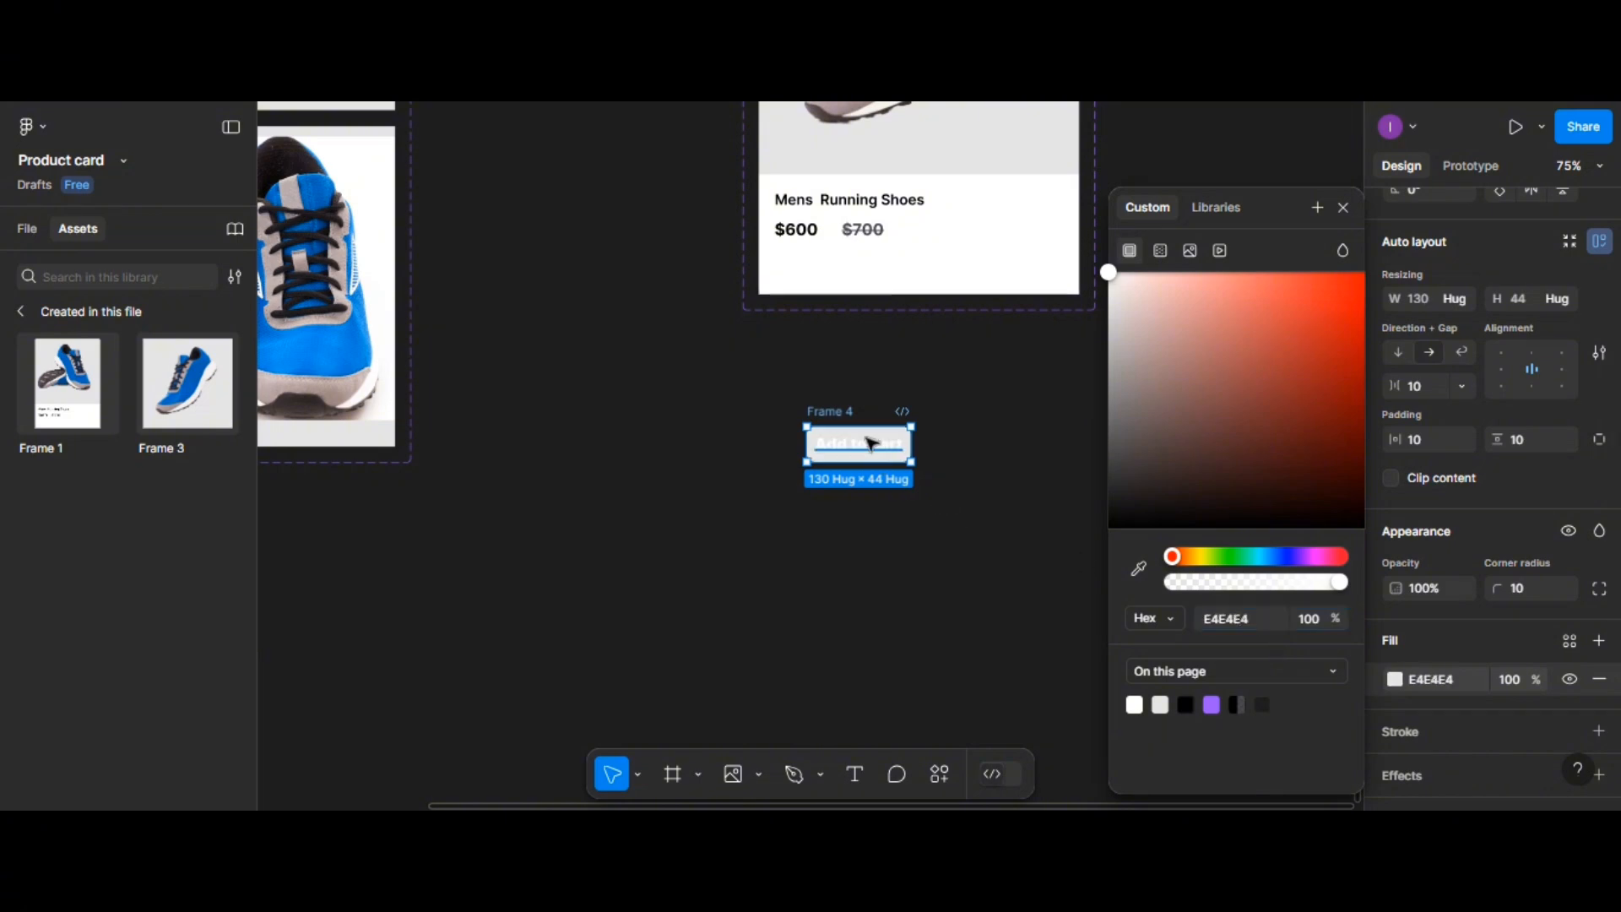
click(1392, 763)
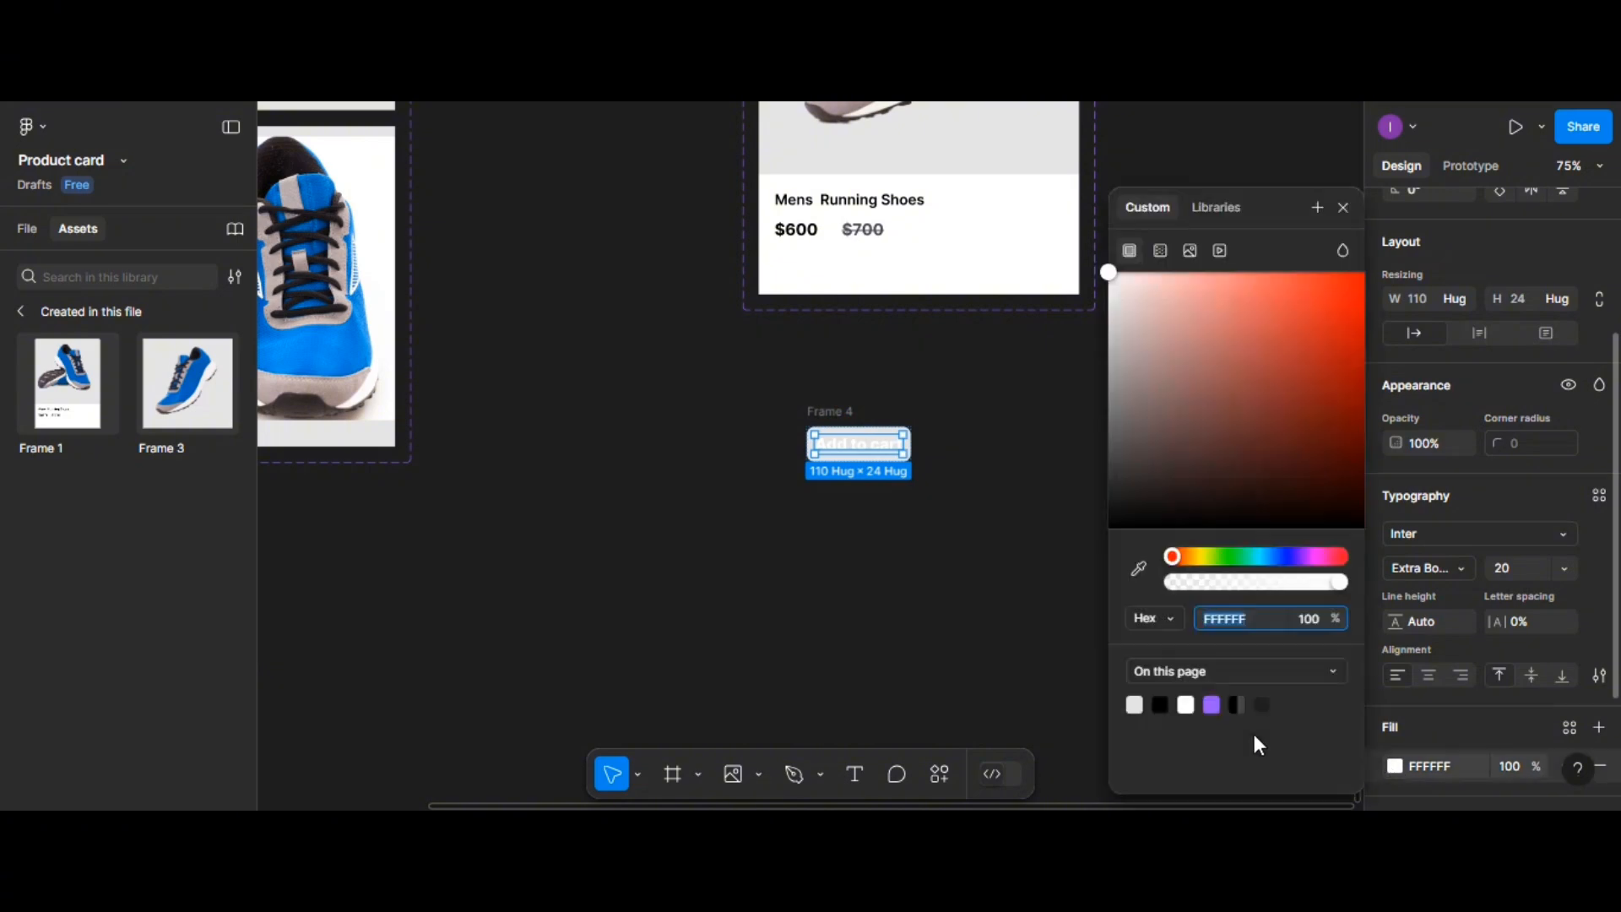
click(1162, 703)
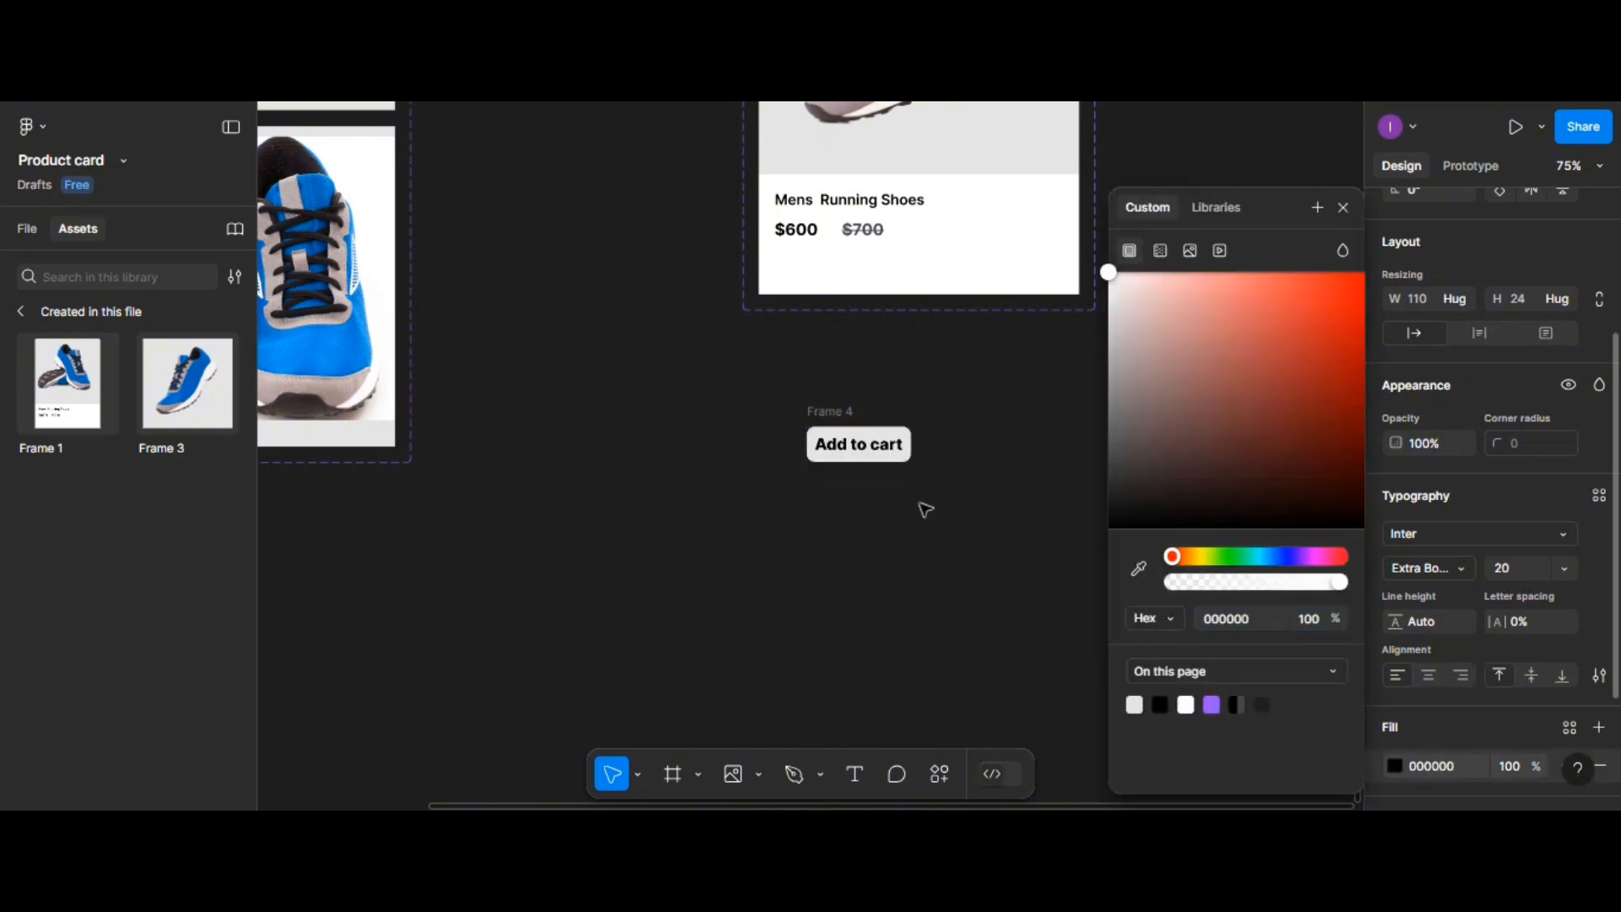
Turn the "Add to cart" button frame into a component and add a second variant to it
click(834, 411)
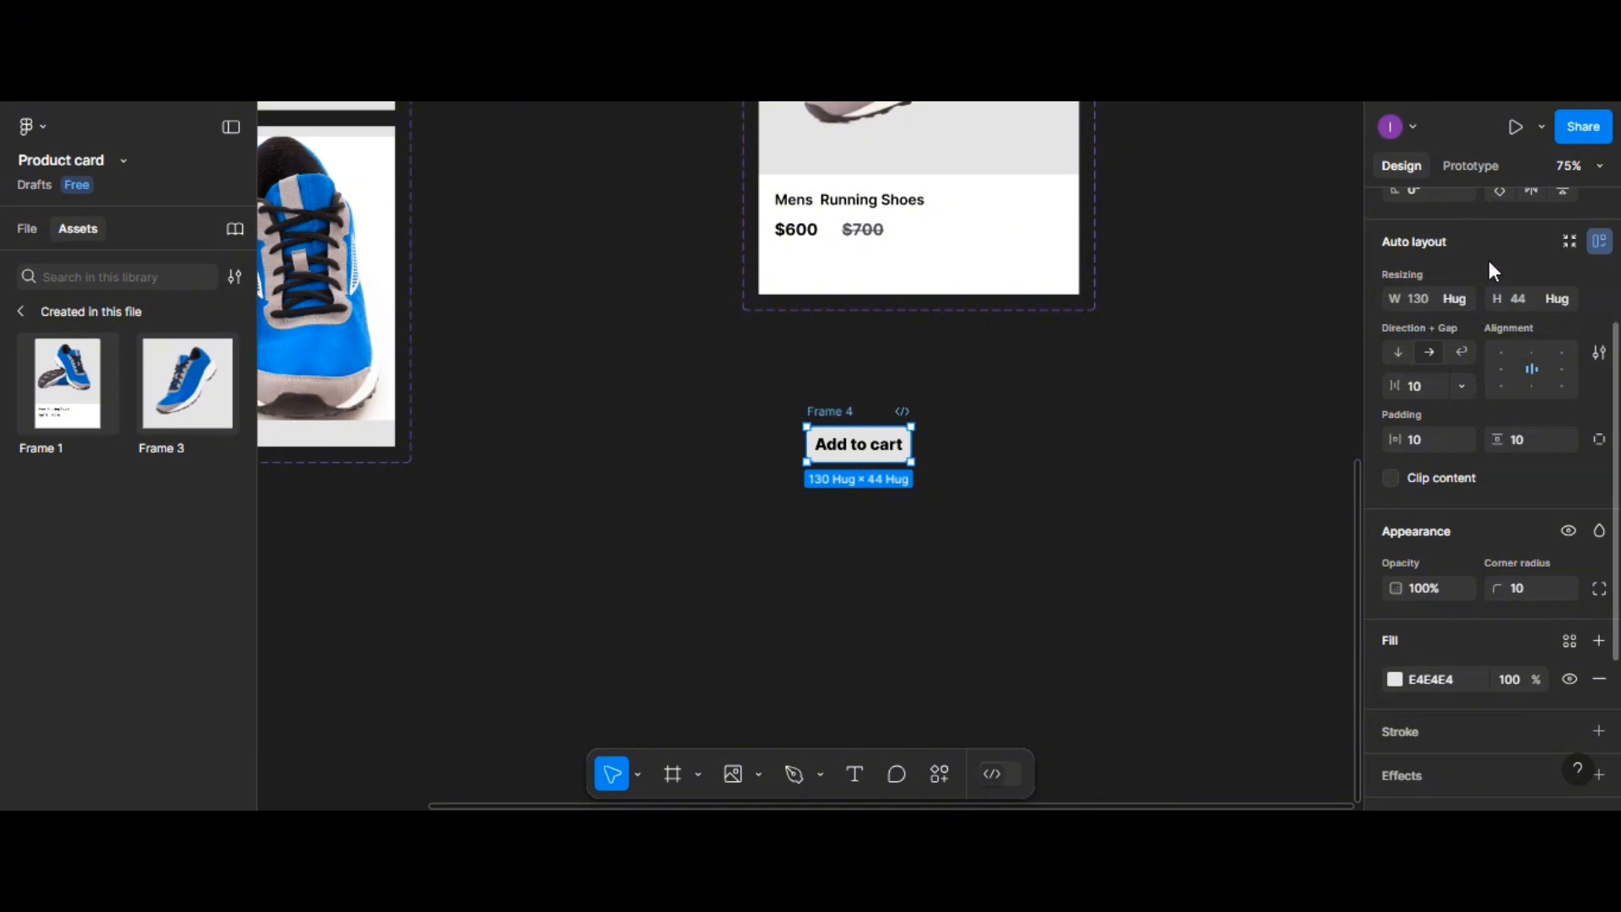
scroll(1493, 287, up, 3)
click(1540, 213)
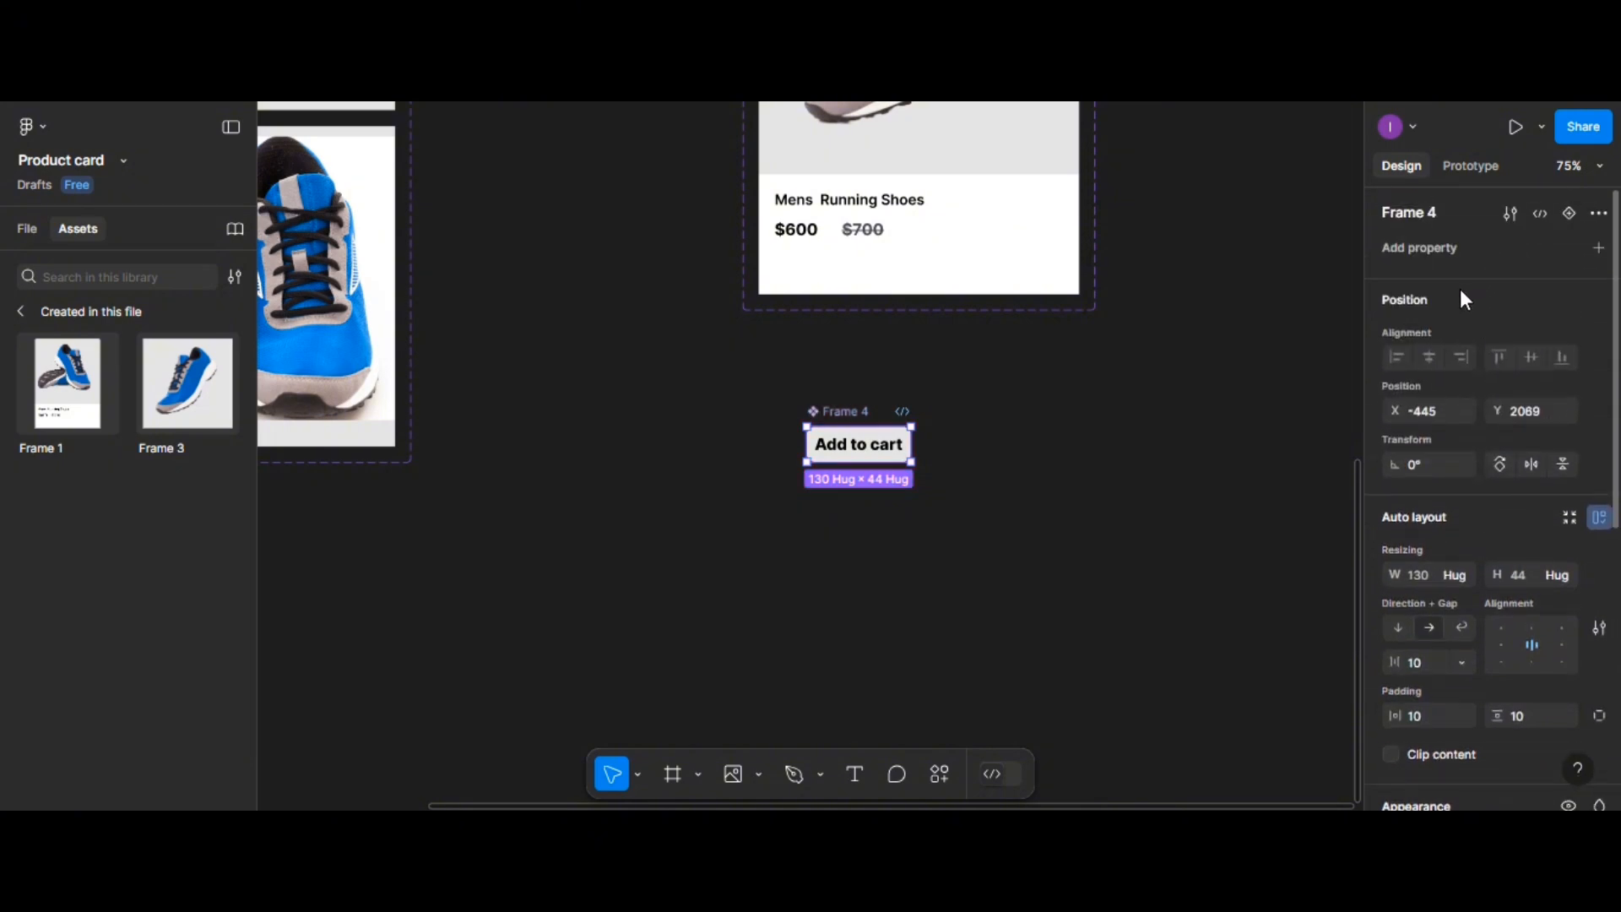
click(1598, 247)
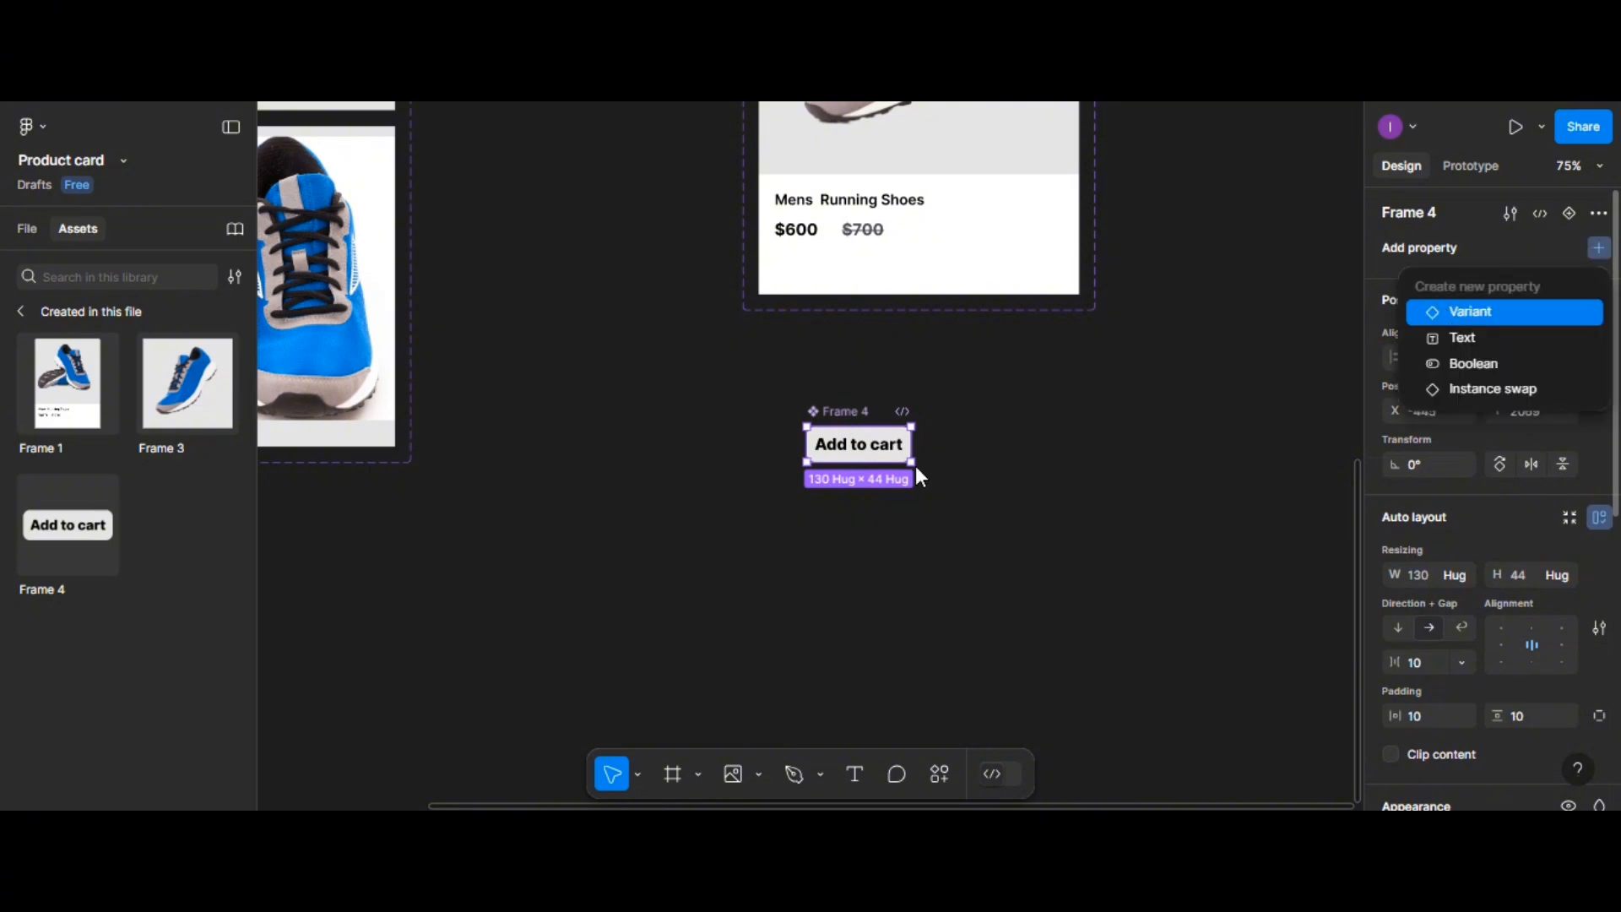
key(Return)
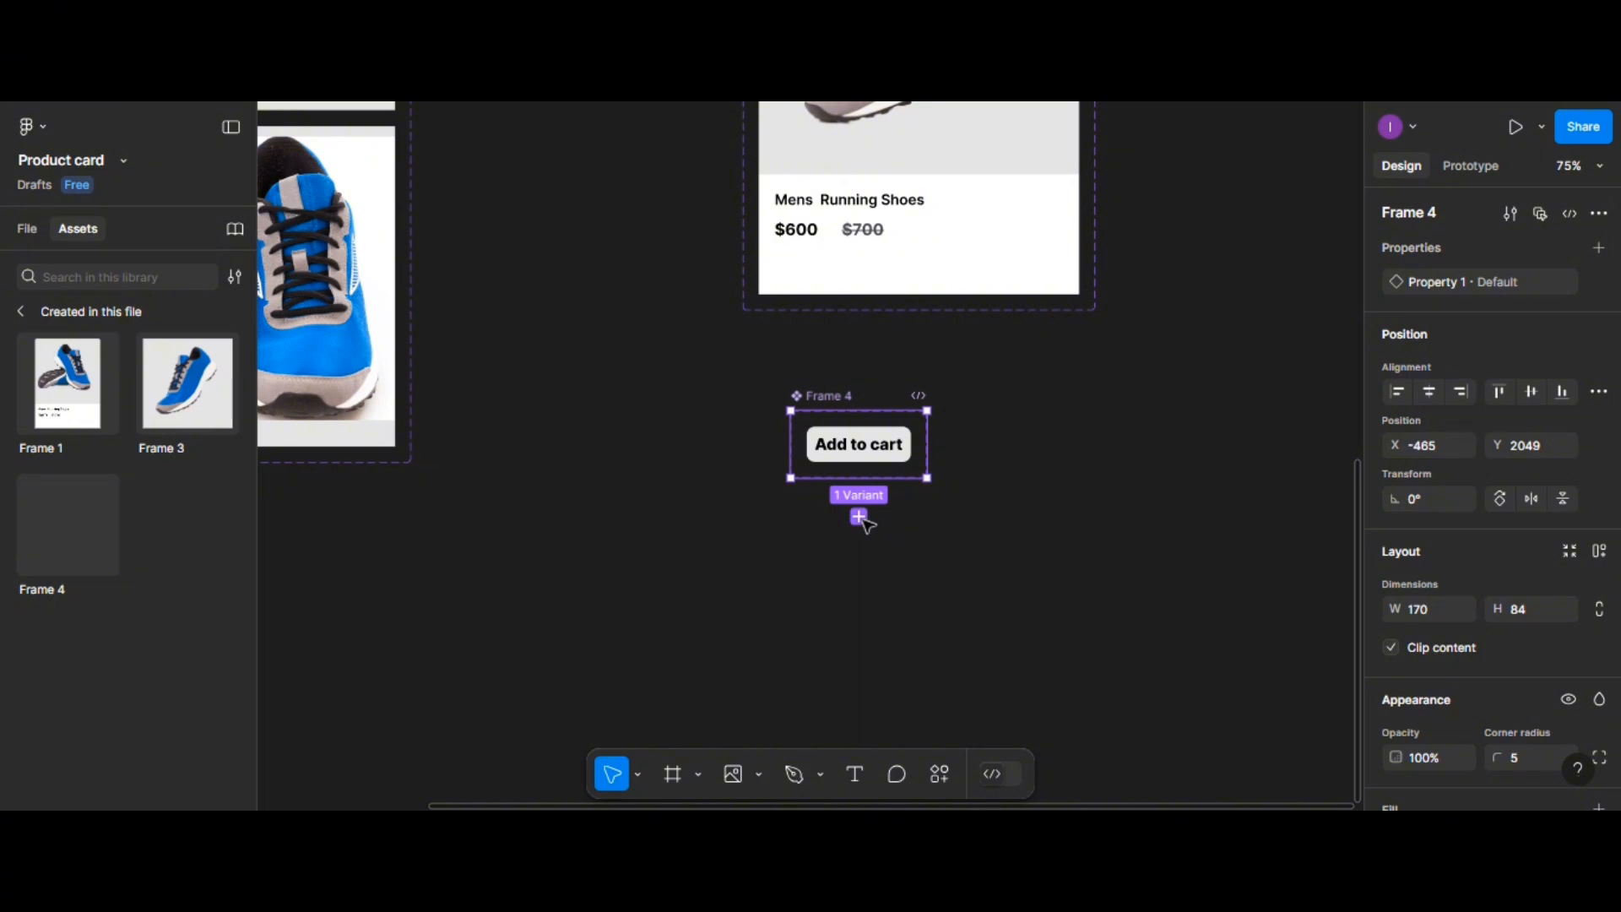
click(858, 517)
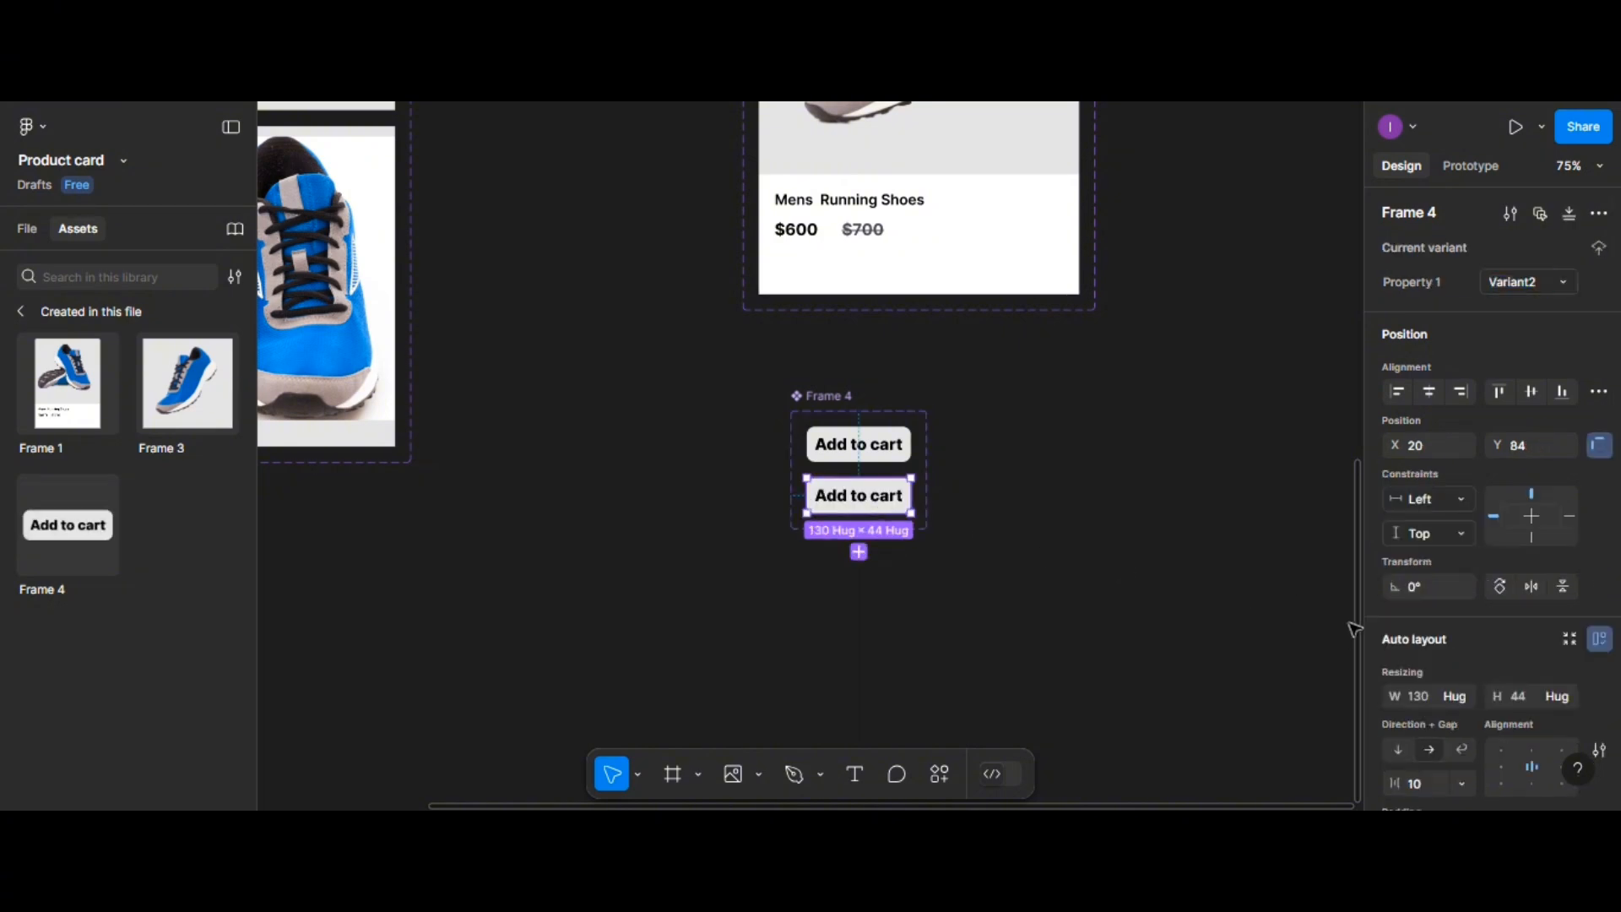
Fill the second button variant with the blue 076ABD sampled from the running shoe image
scroll(1387, 657, down, 5)
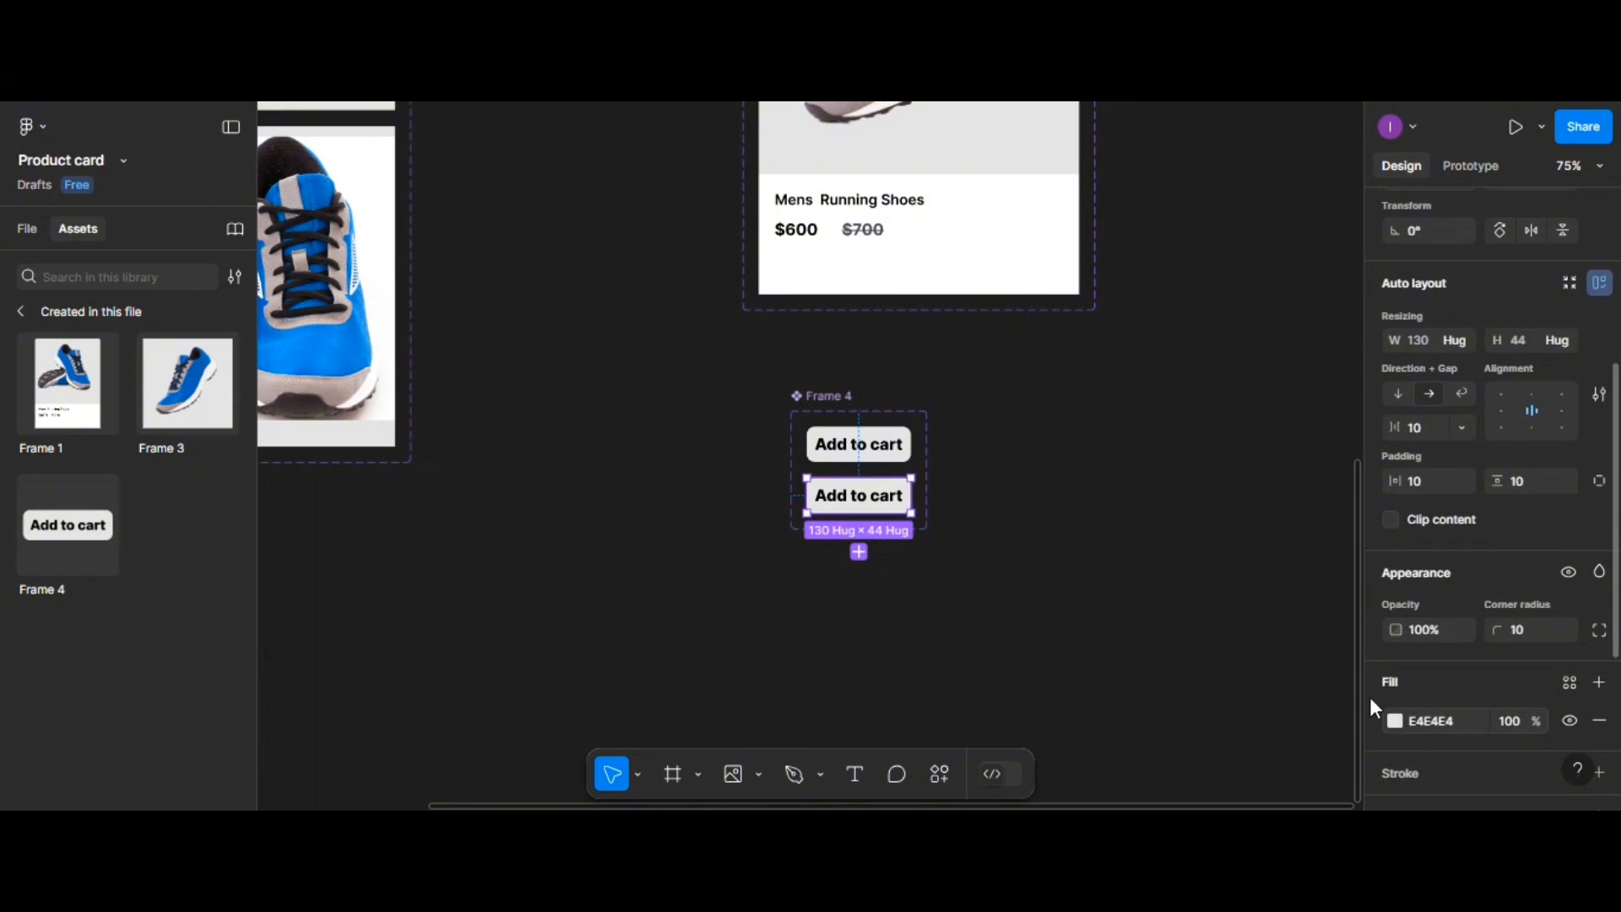
click(1395, 720)
scroll(1126, 539, up, 5)
scroll(957, 471, up, 4)
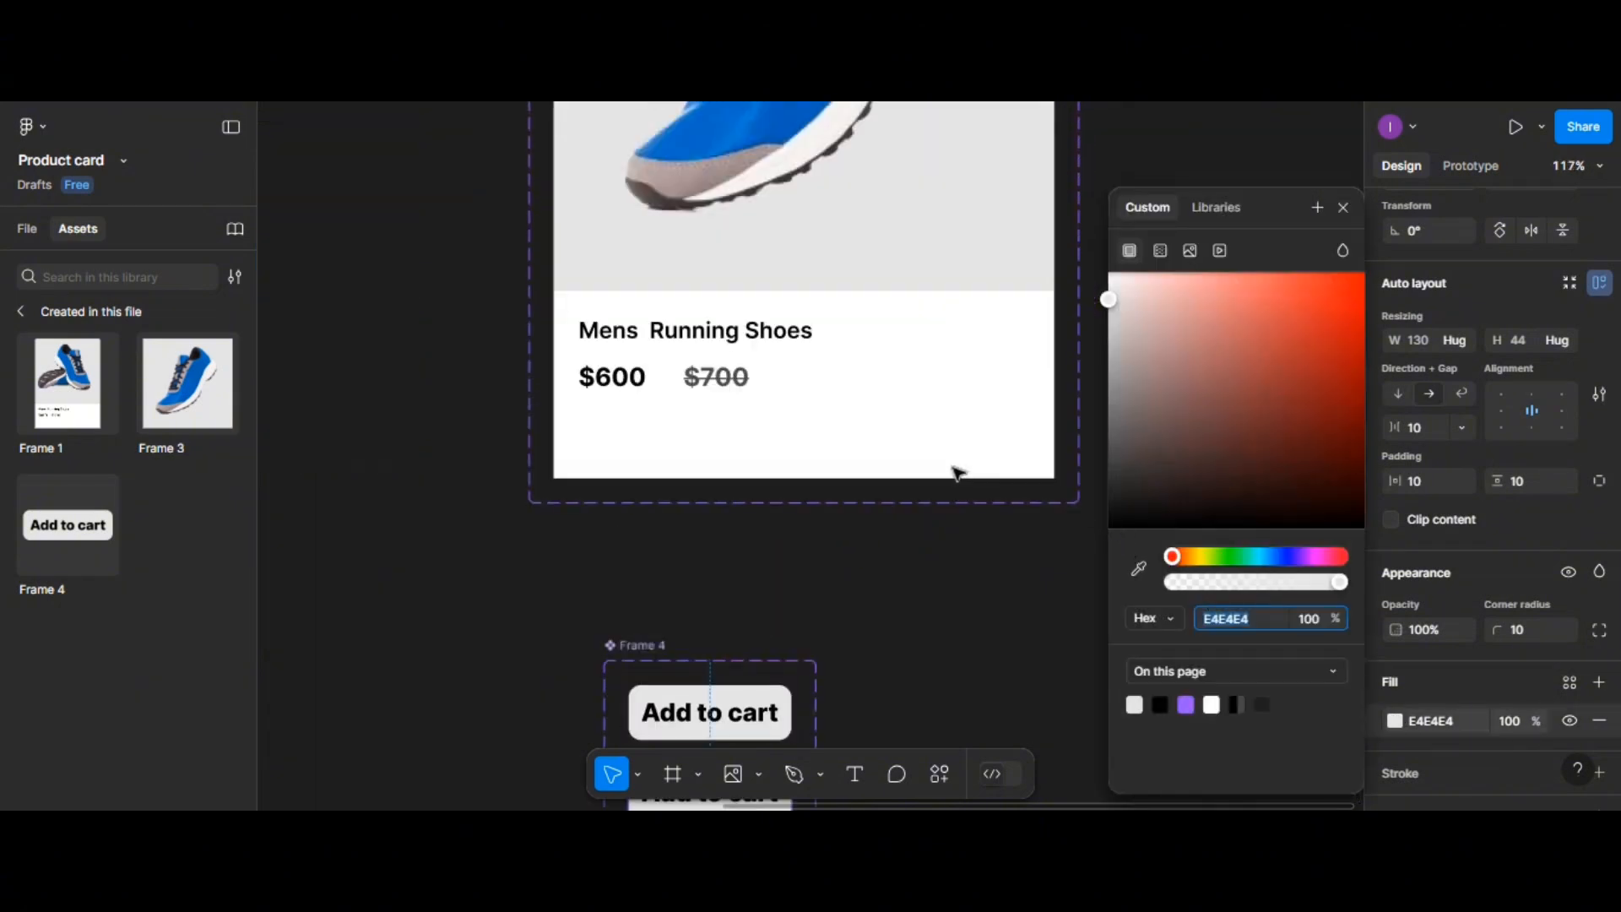
scroll(971, 456, down, 3)
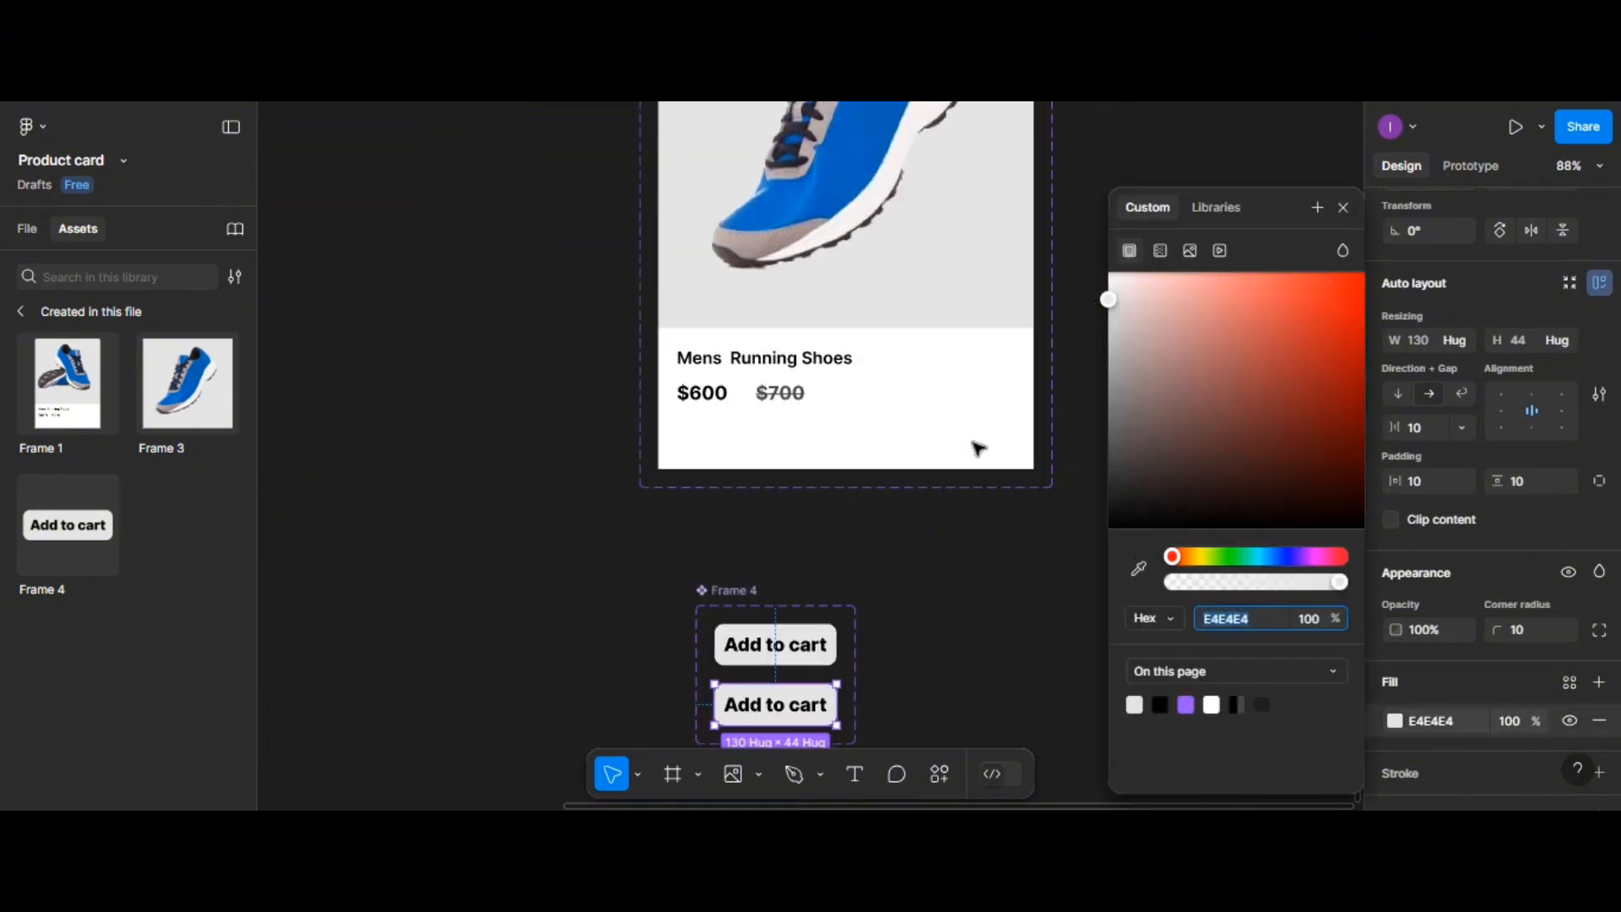
click(1140, 563)
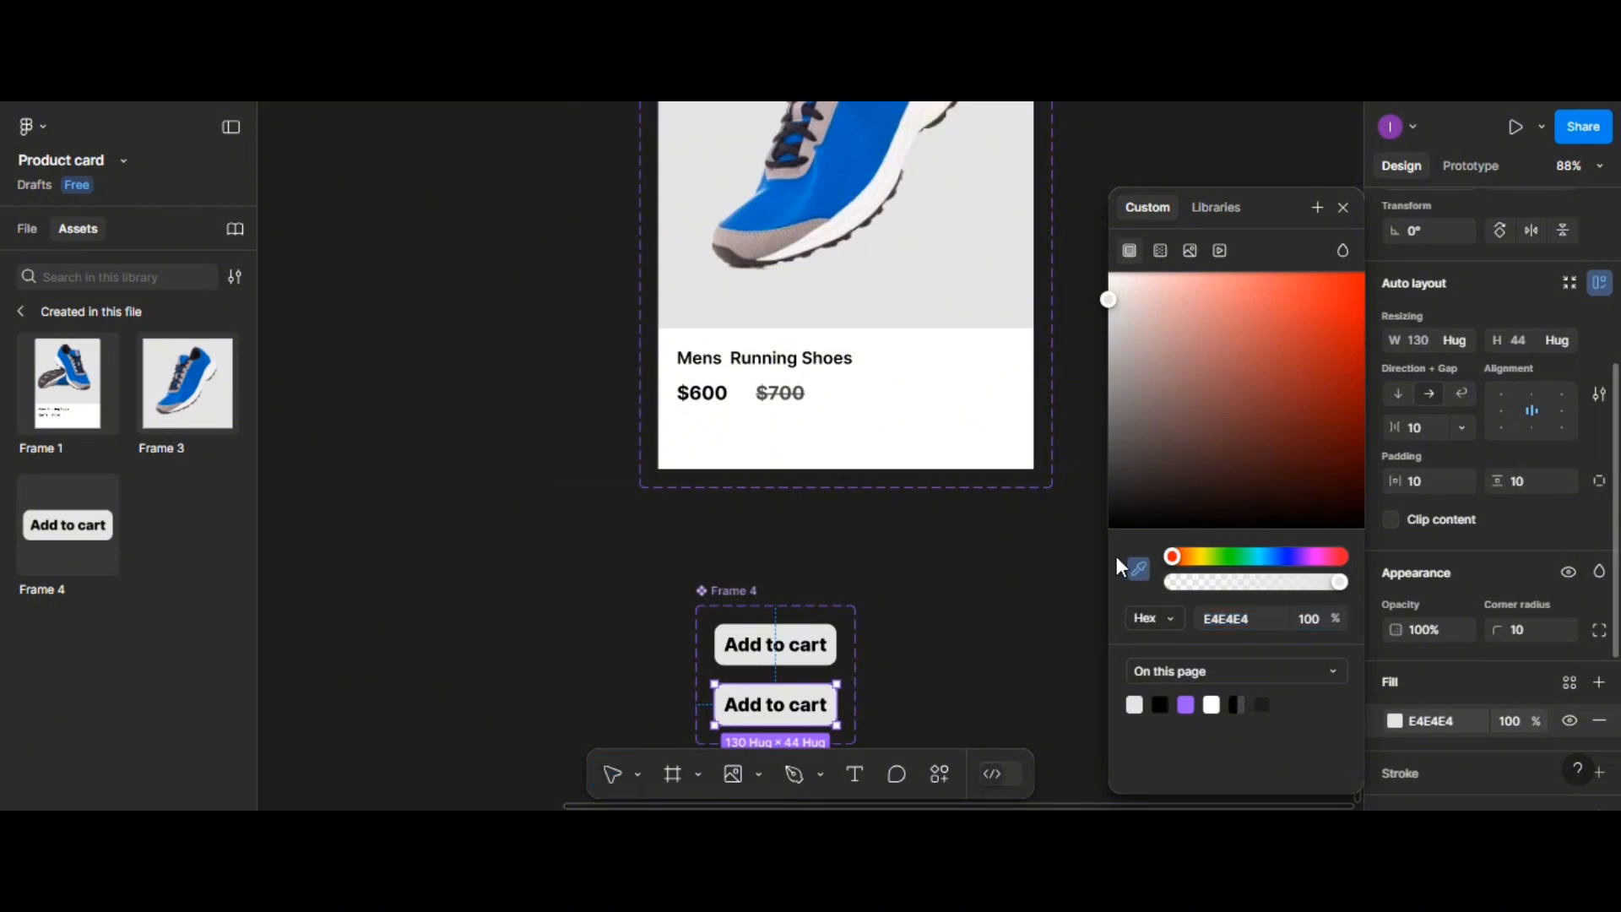
click(866, 141)
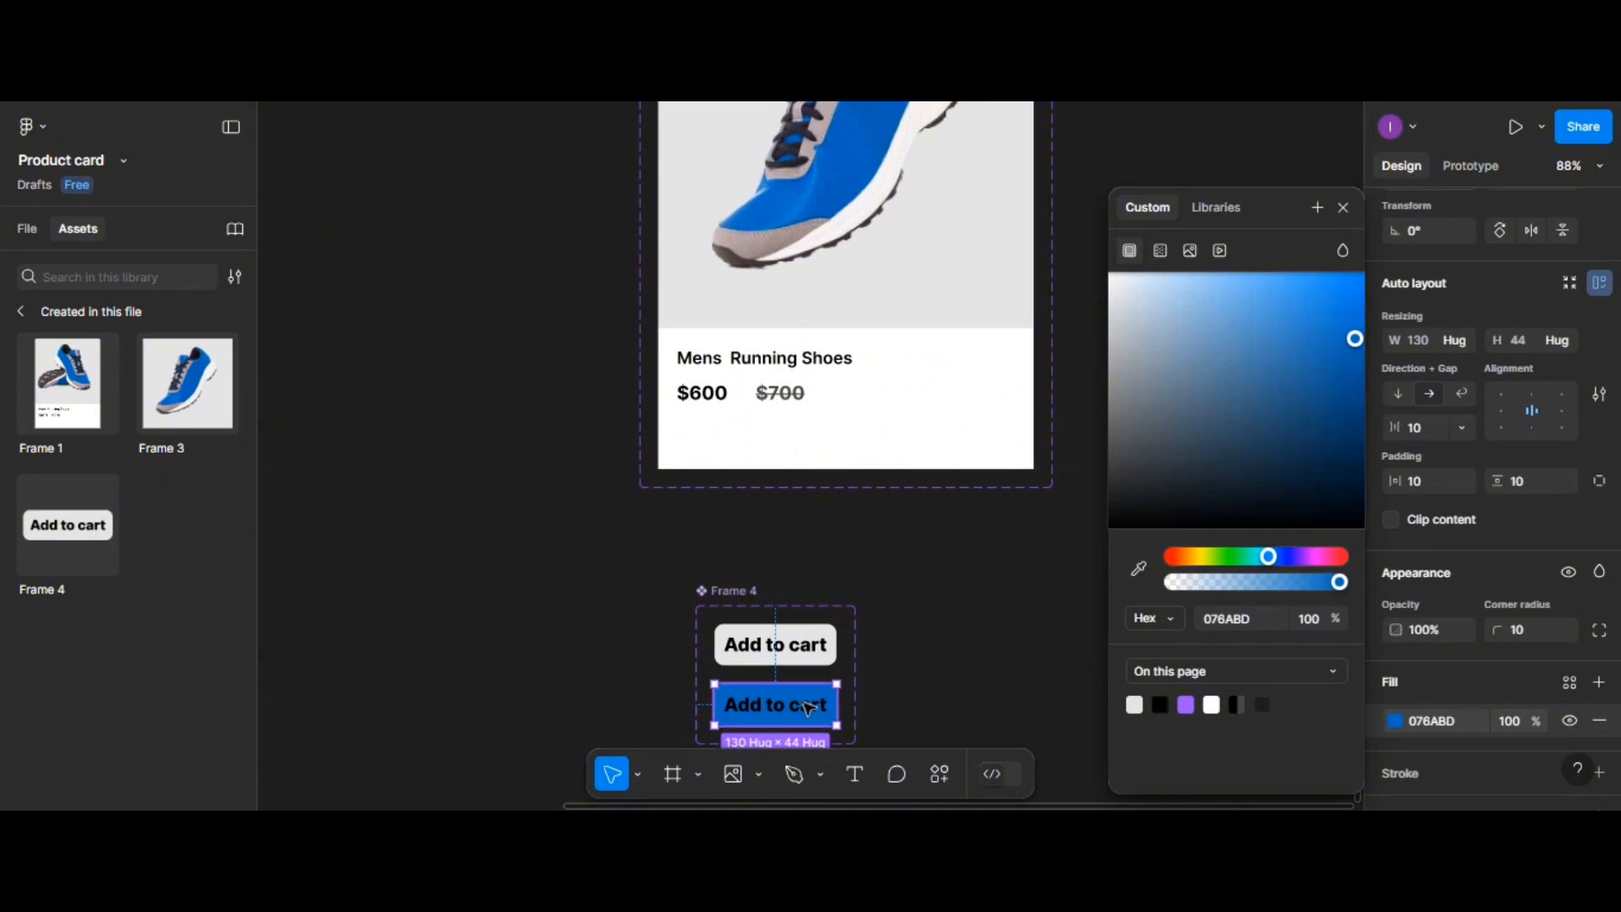
Recolour the text of the blue button variant with the light grey already used on this page
scroll(808, 708, down, 3)
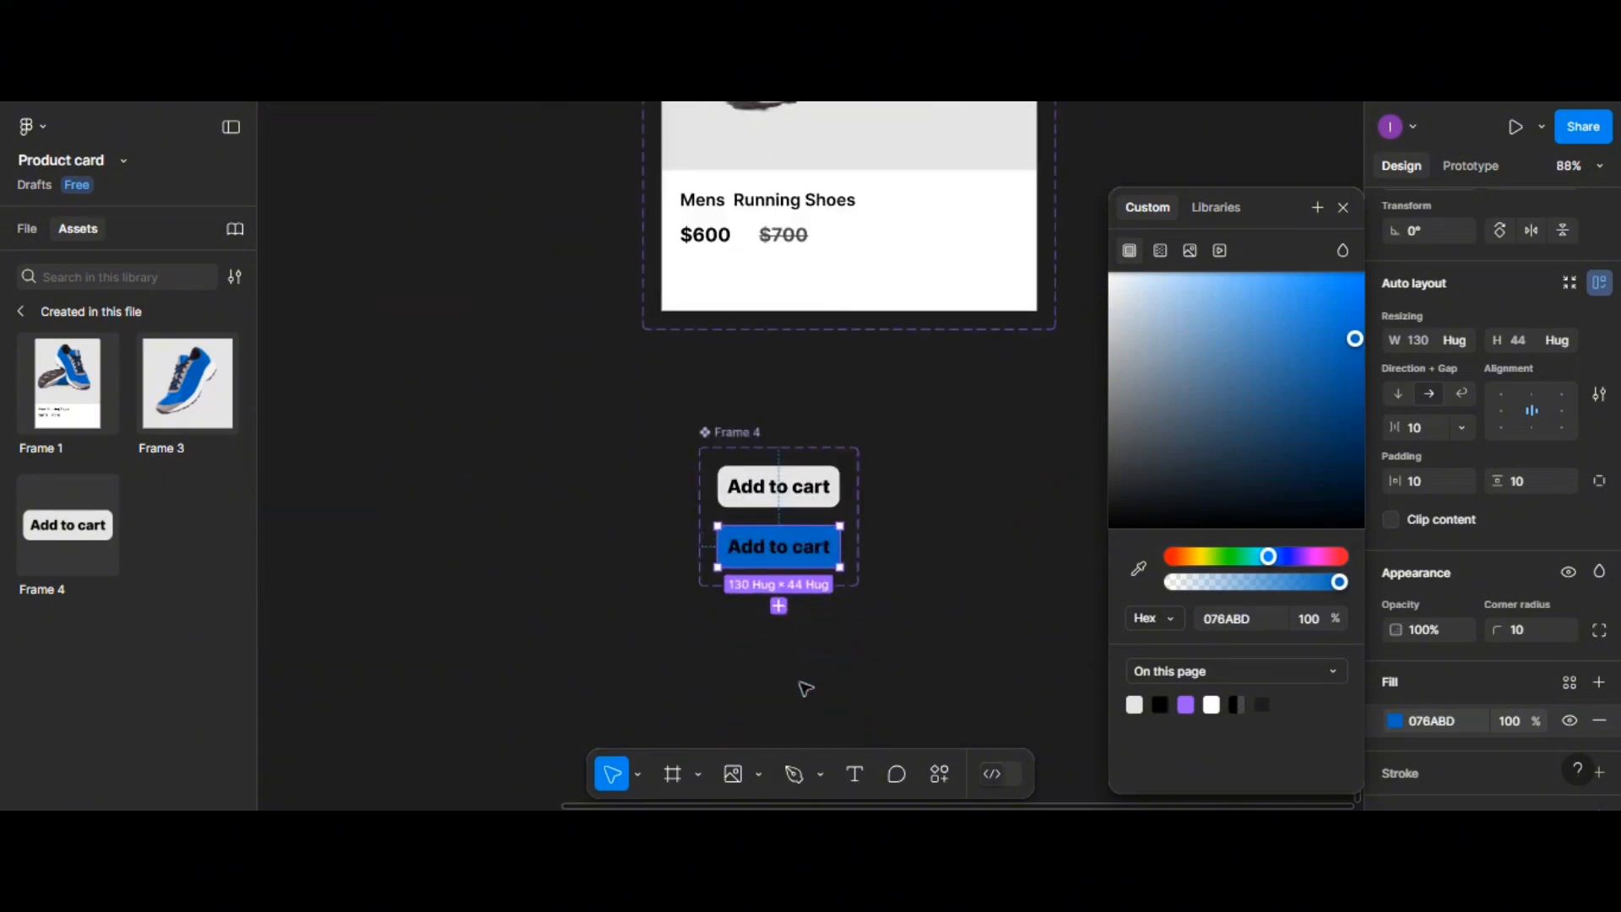
double_click(781, 548)
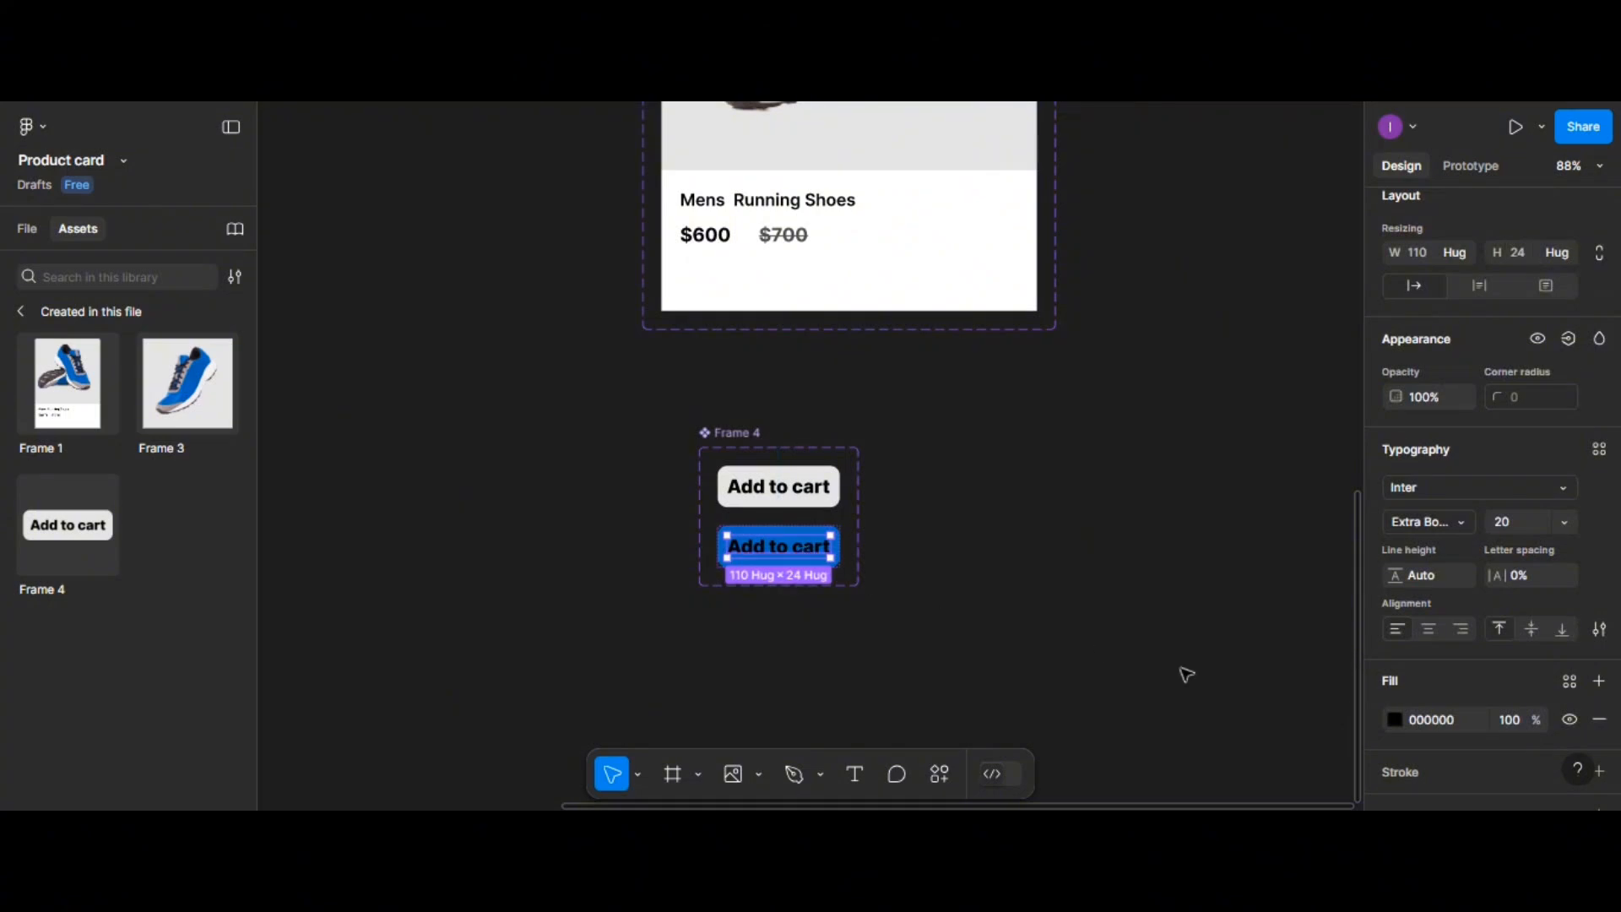
click(1397, 718)
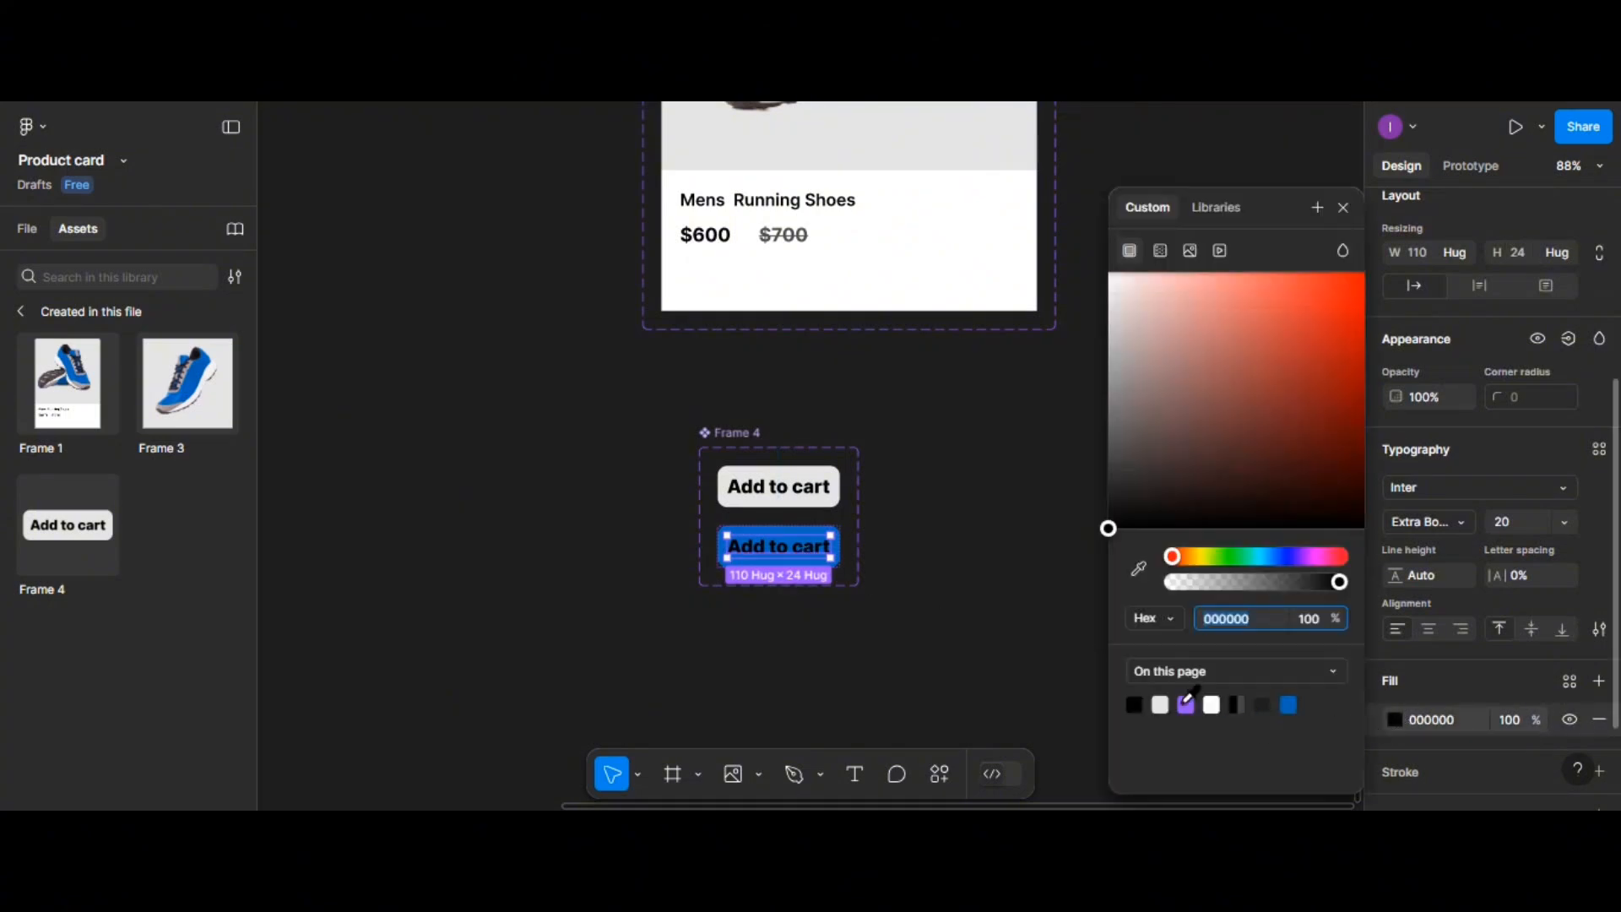
click(1159, 705)
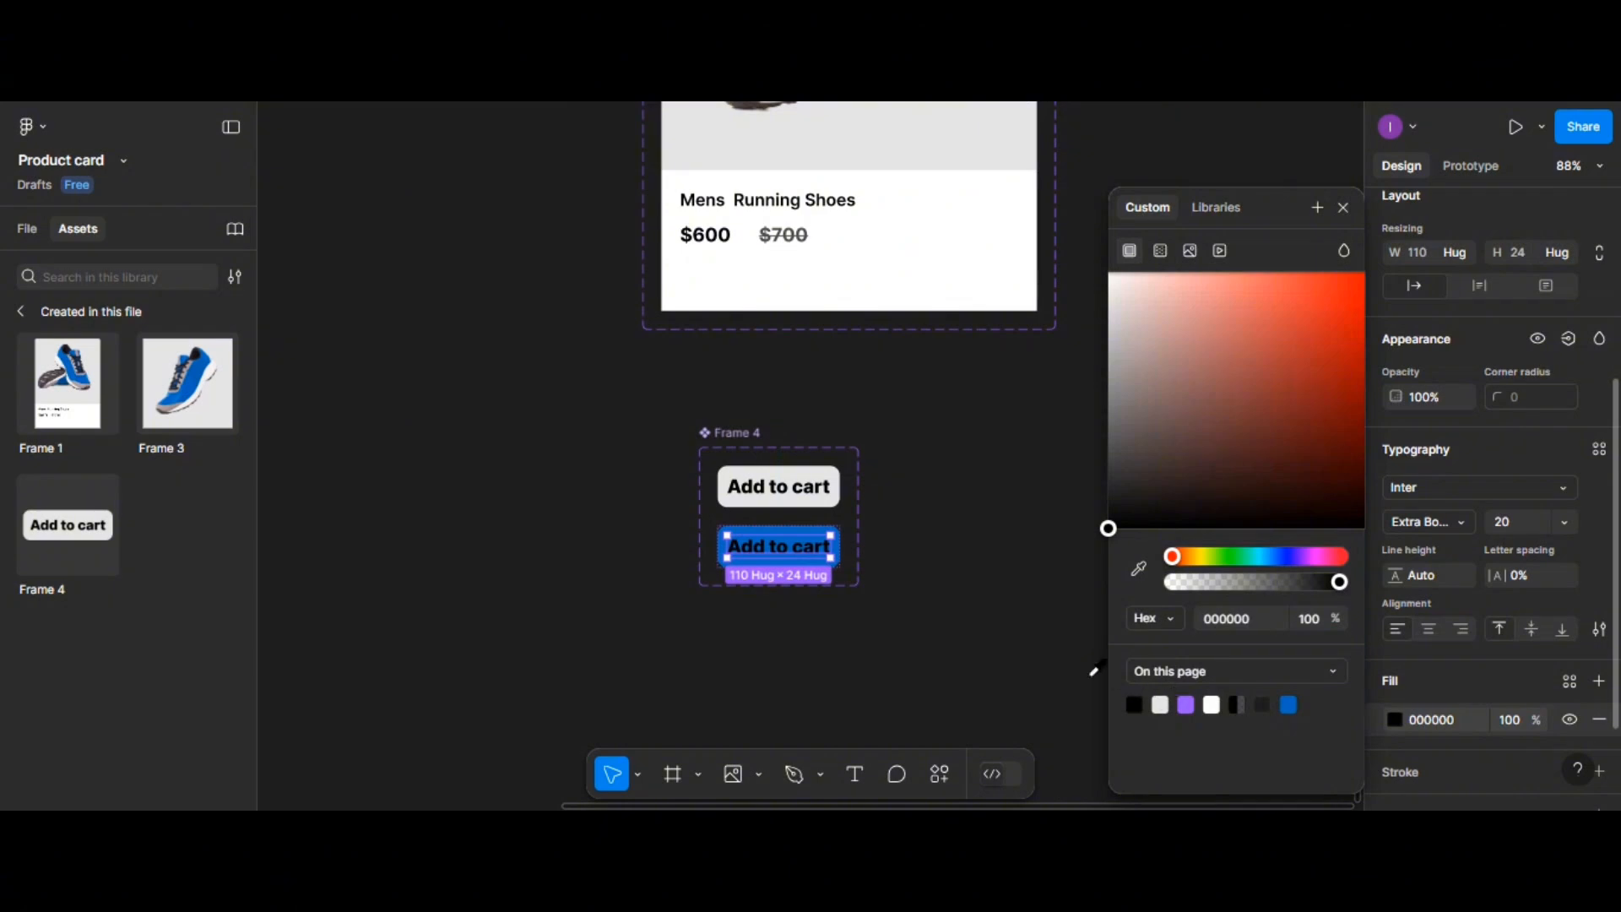
Add a prototype interaction from the grey button variant that changes to Variant2 while hovering
click(736, 432)
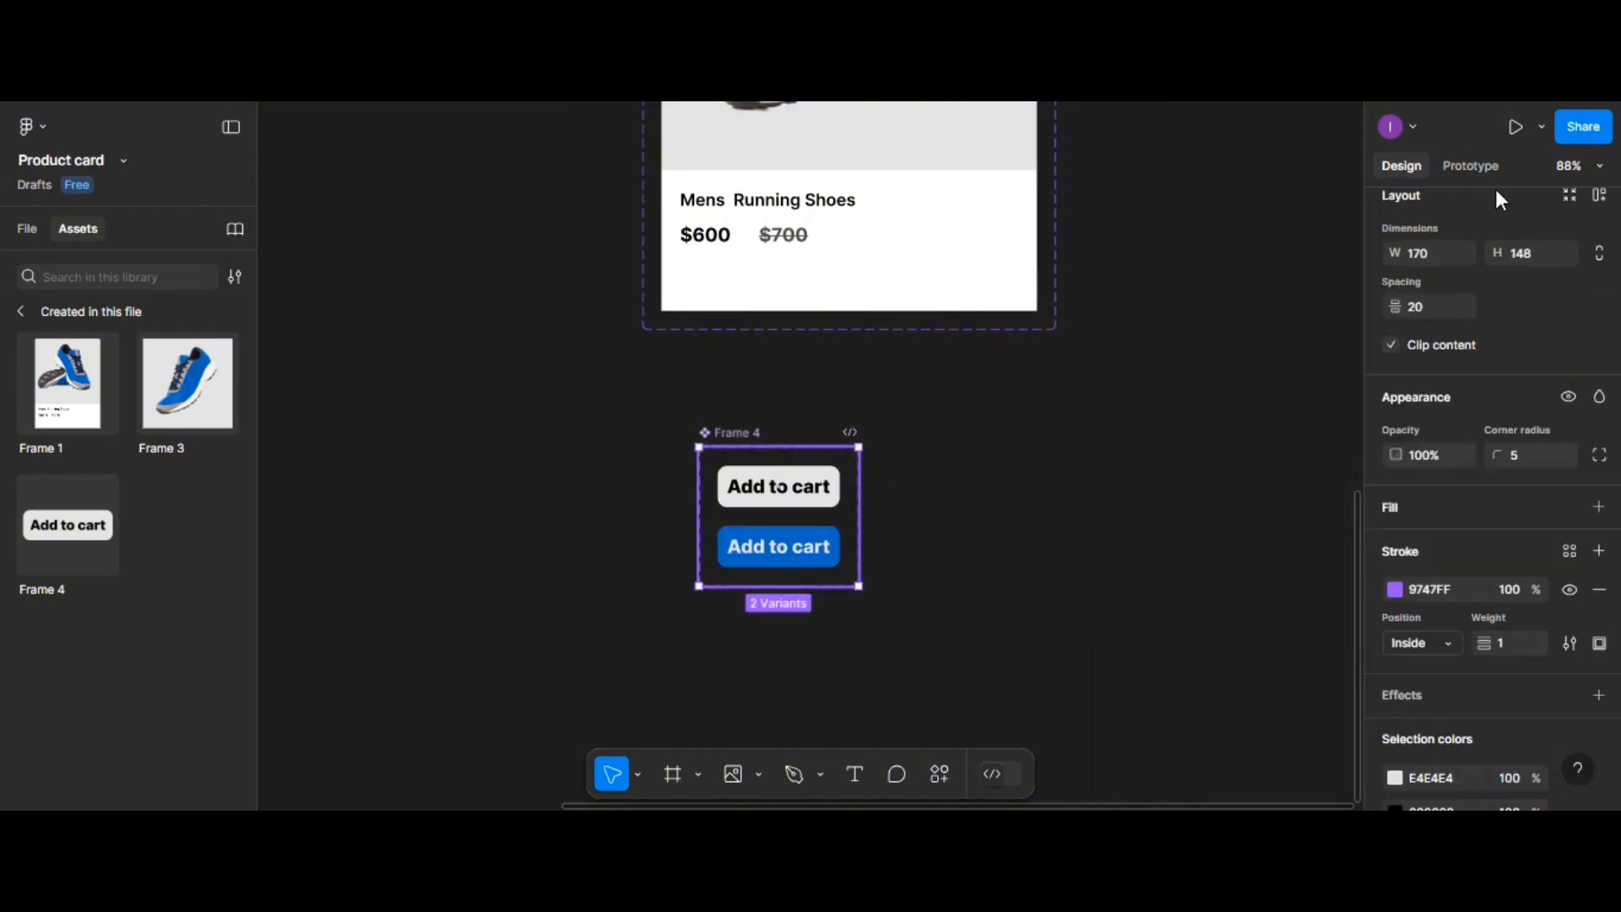
click(1478, 167)
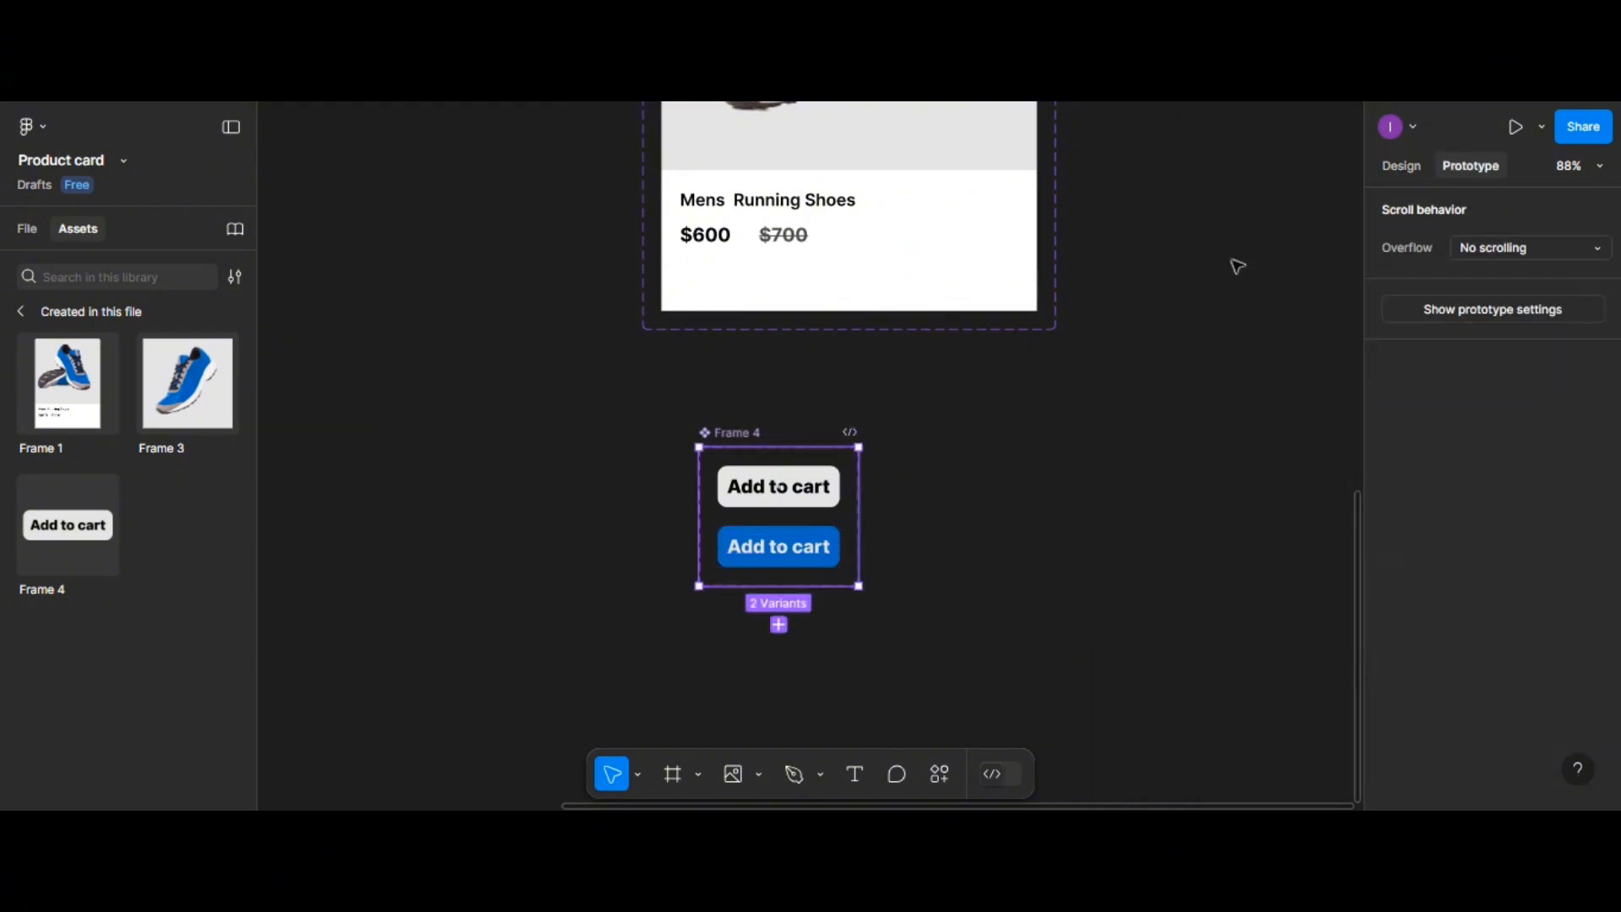
click(791, 493)
drag(778, 508, 780, 534)
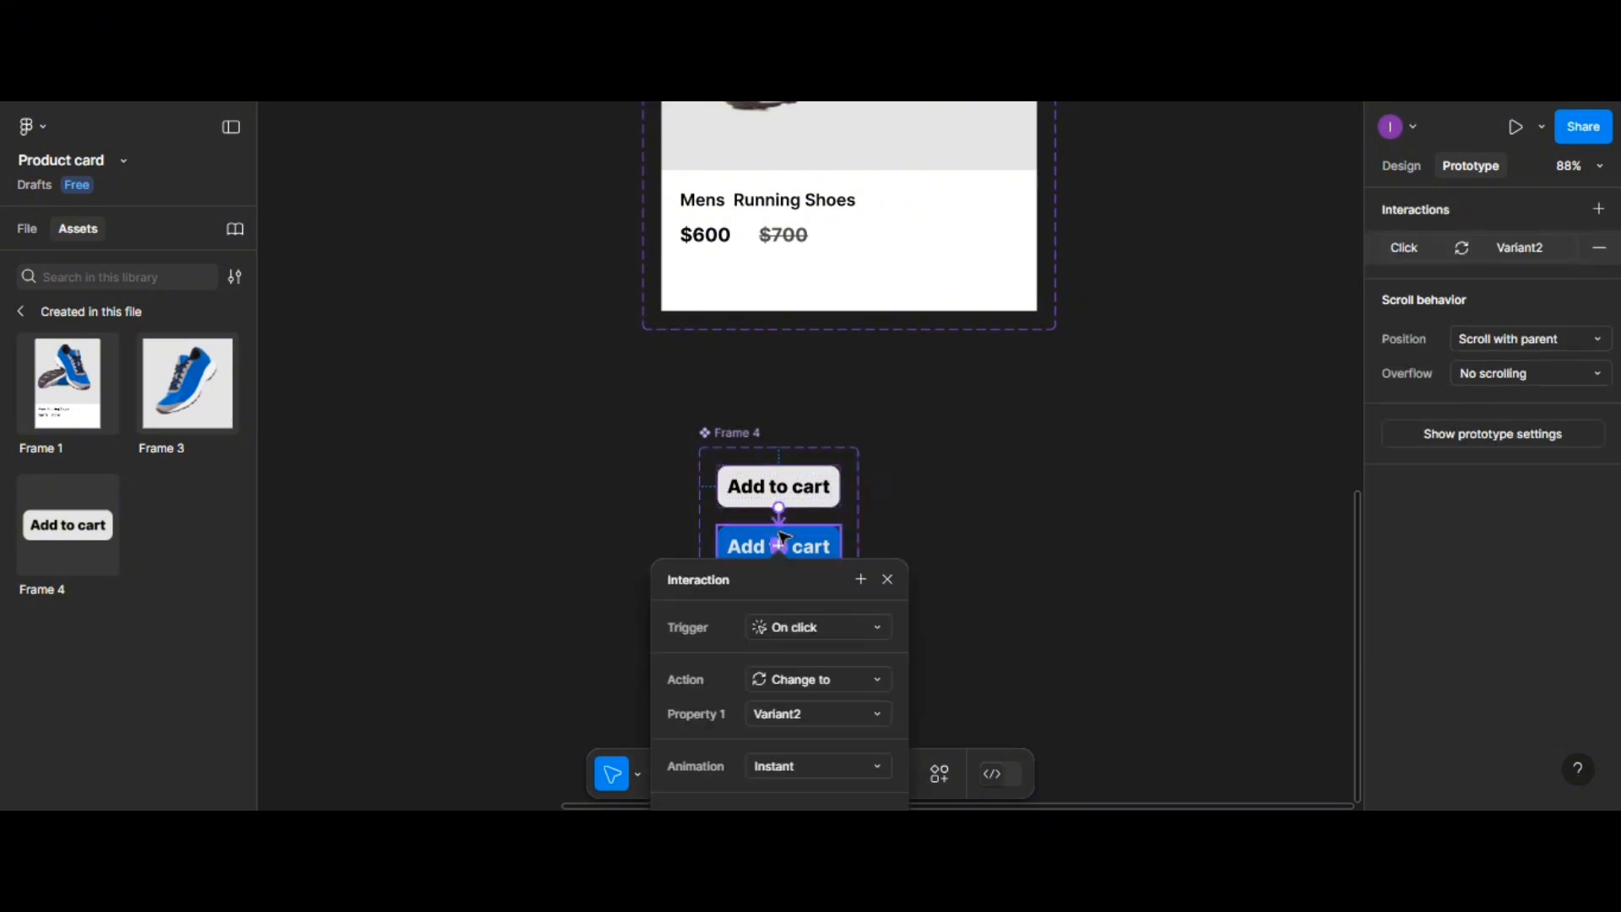
click(781, 625)
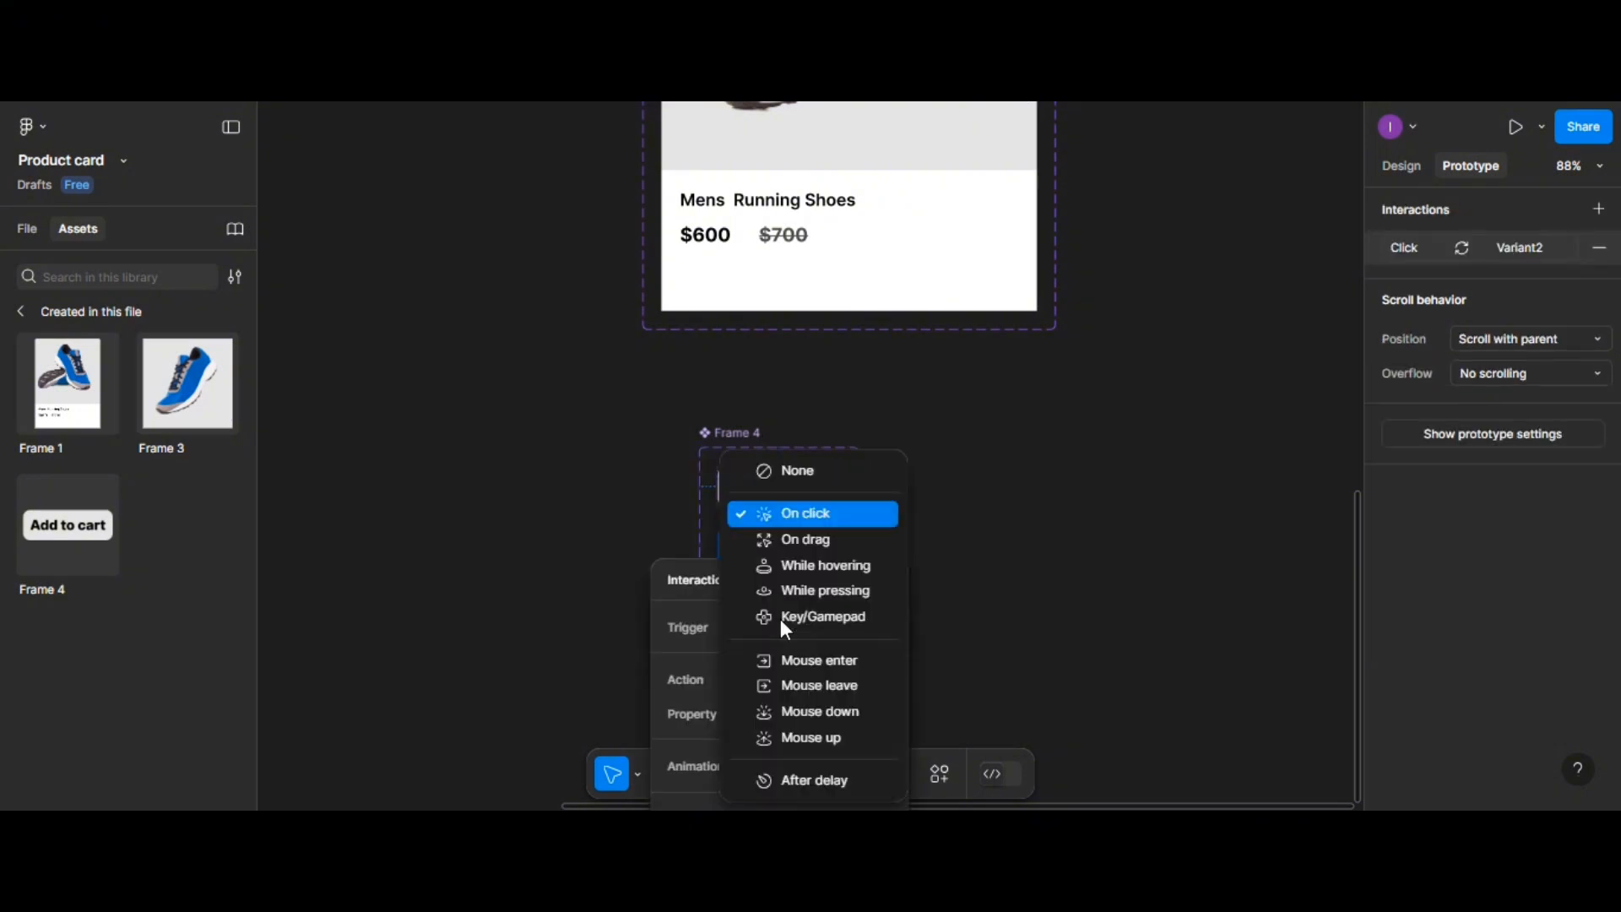
click(808, 564)
click(930, 494)
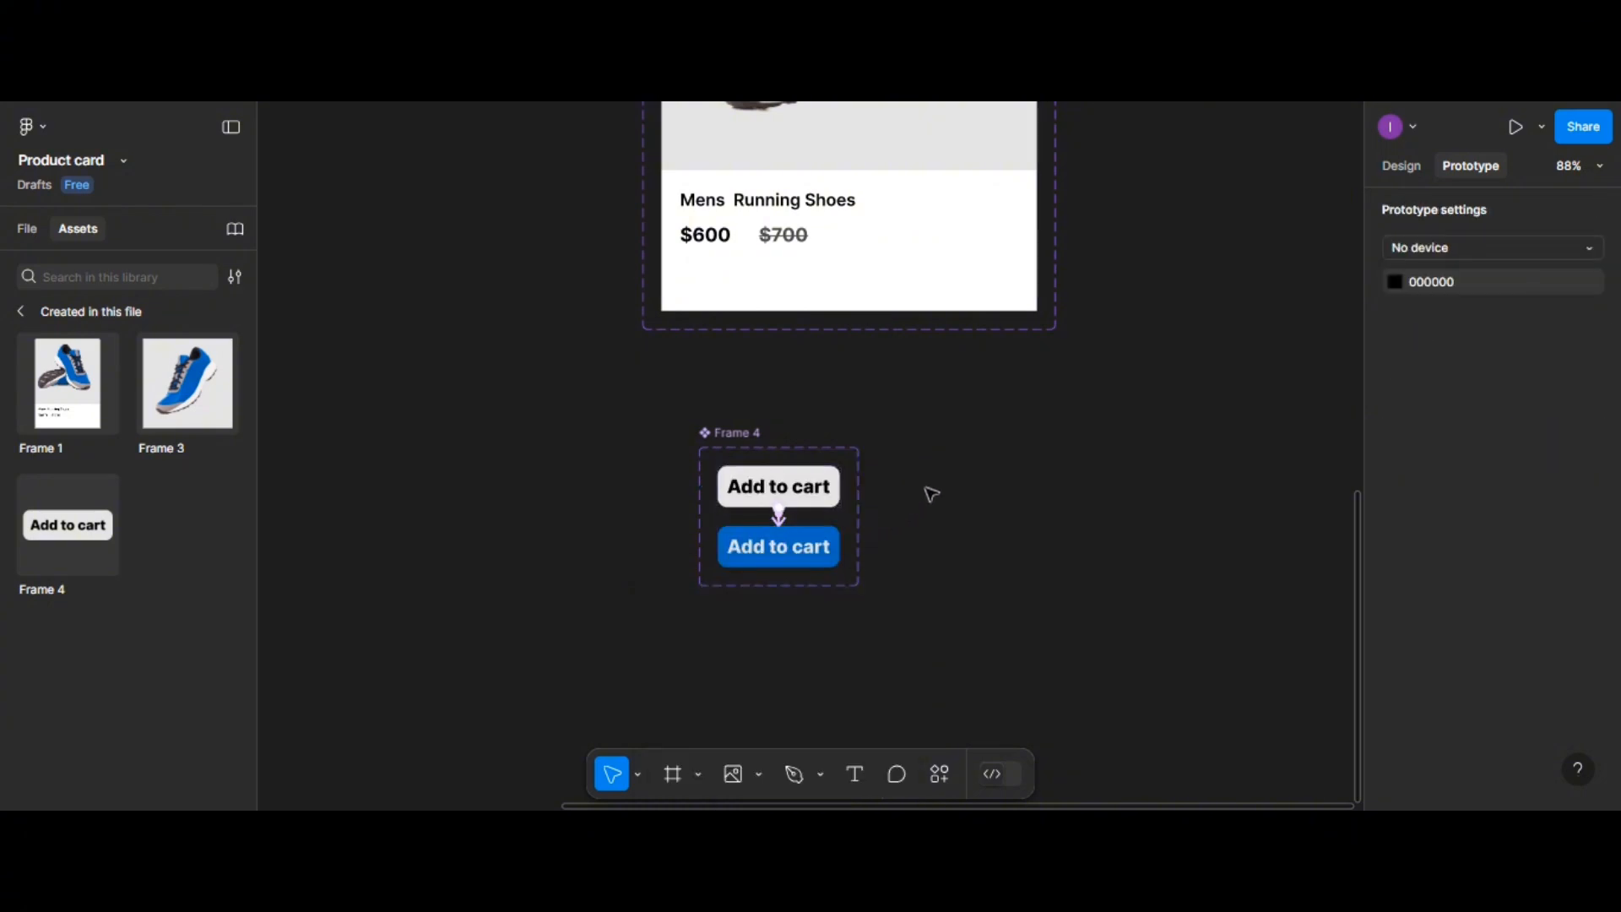
Set the height of the second product card variant to 600
scroll(931, 495, down, 5)
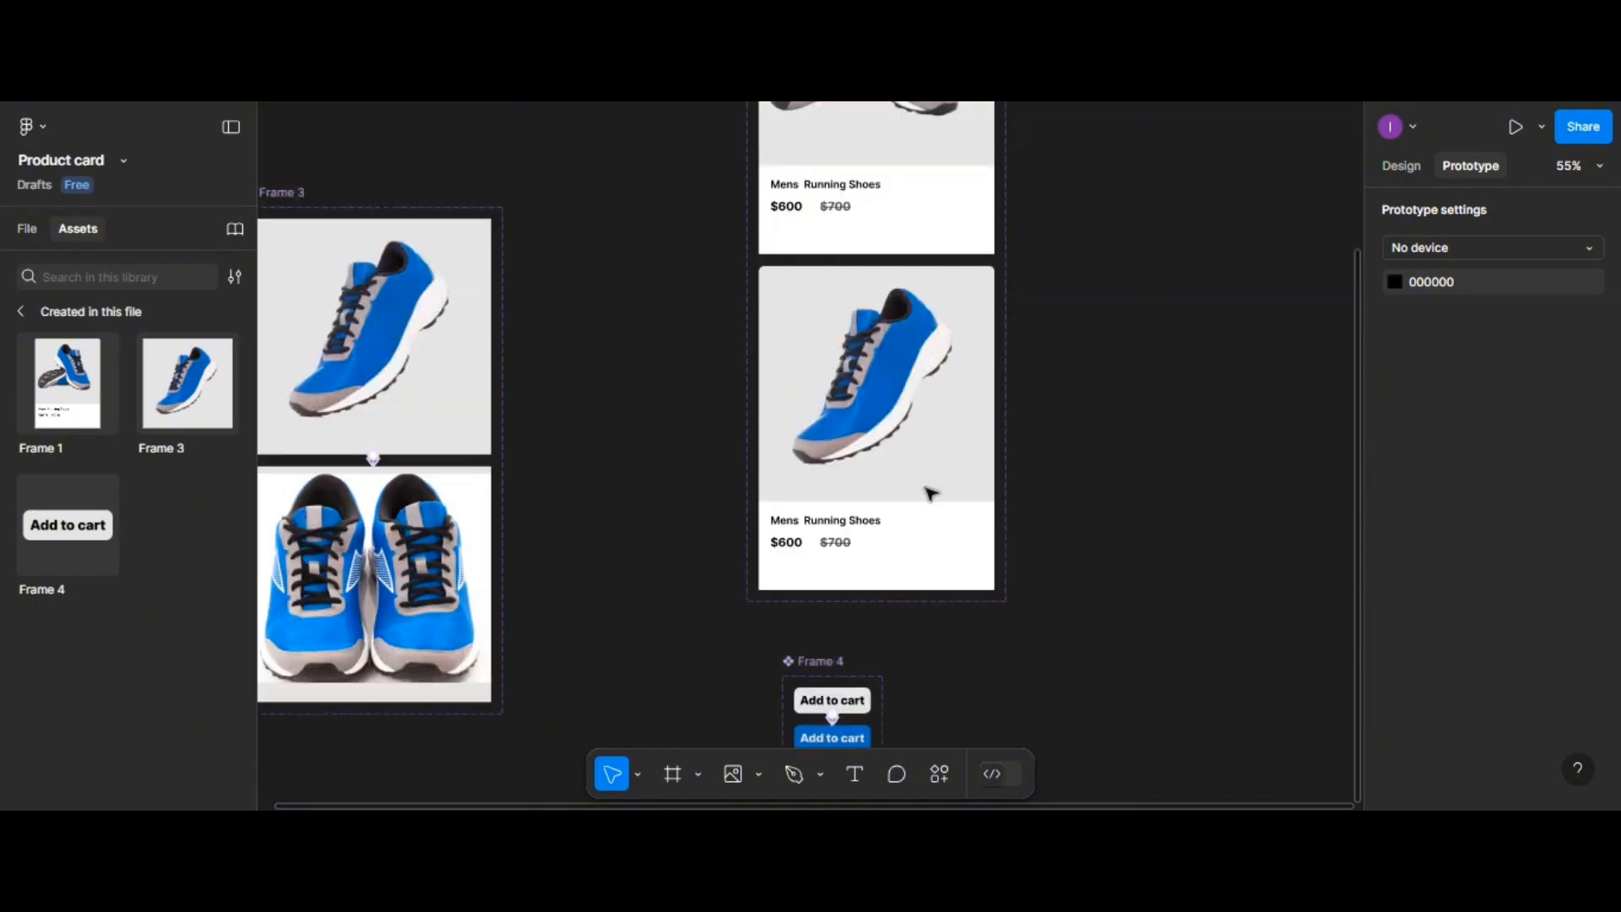
scroll(931, 495, down, 5)
scroll(929, 489, up, 4)
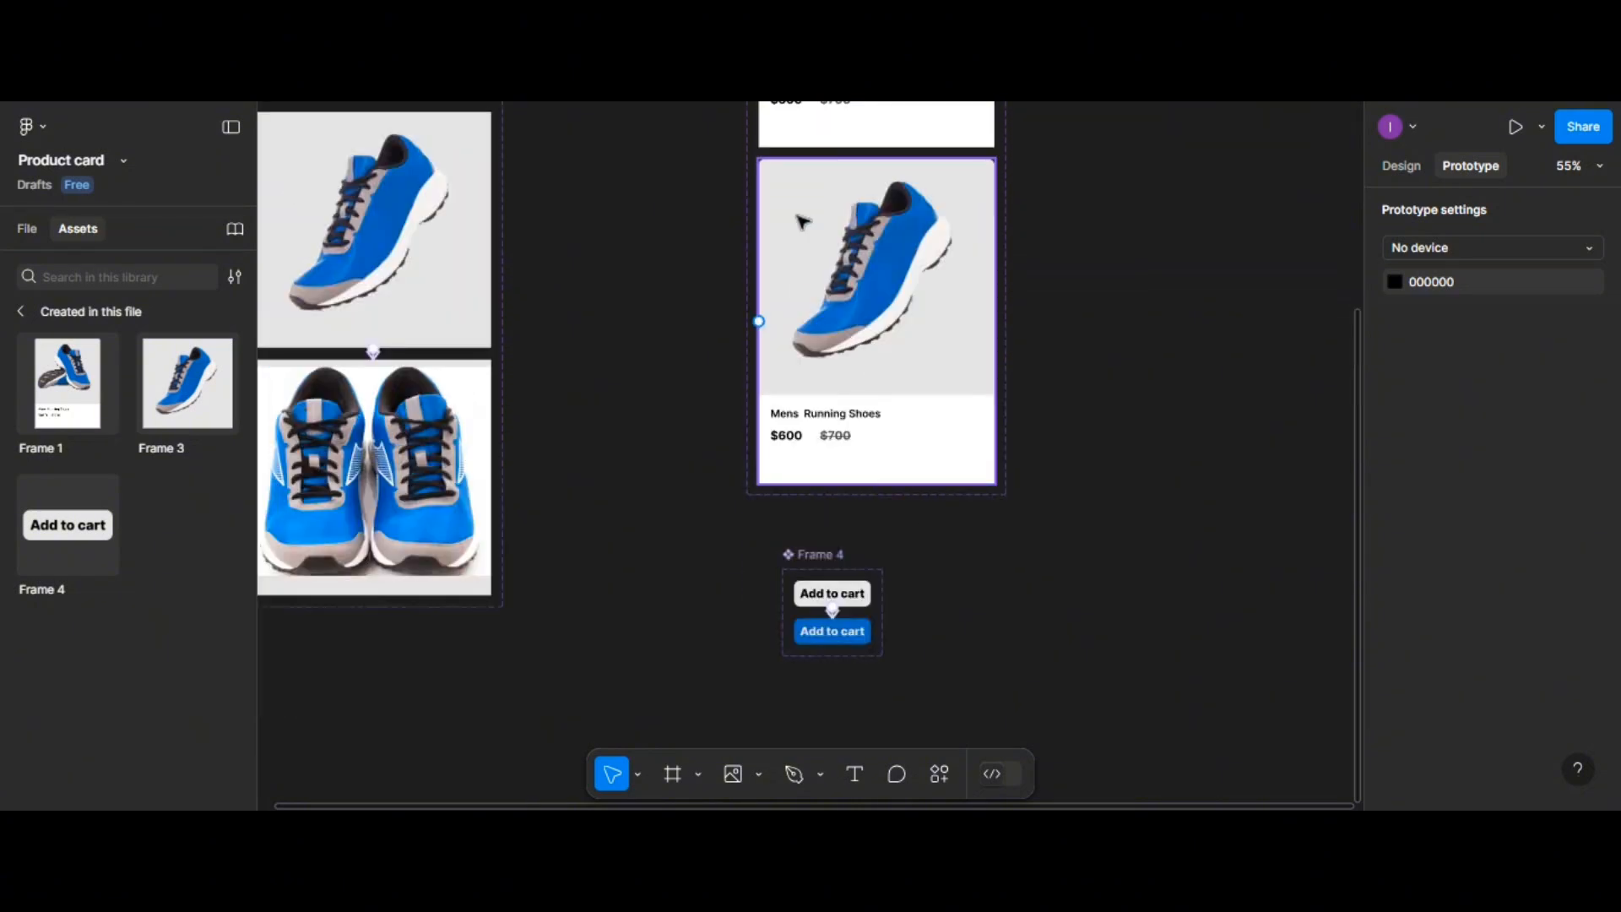
click(803, 221)
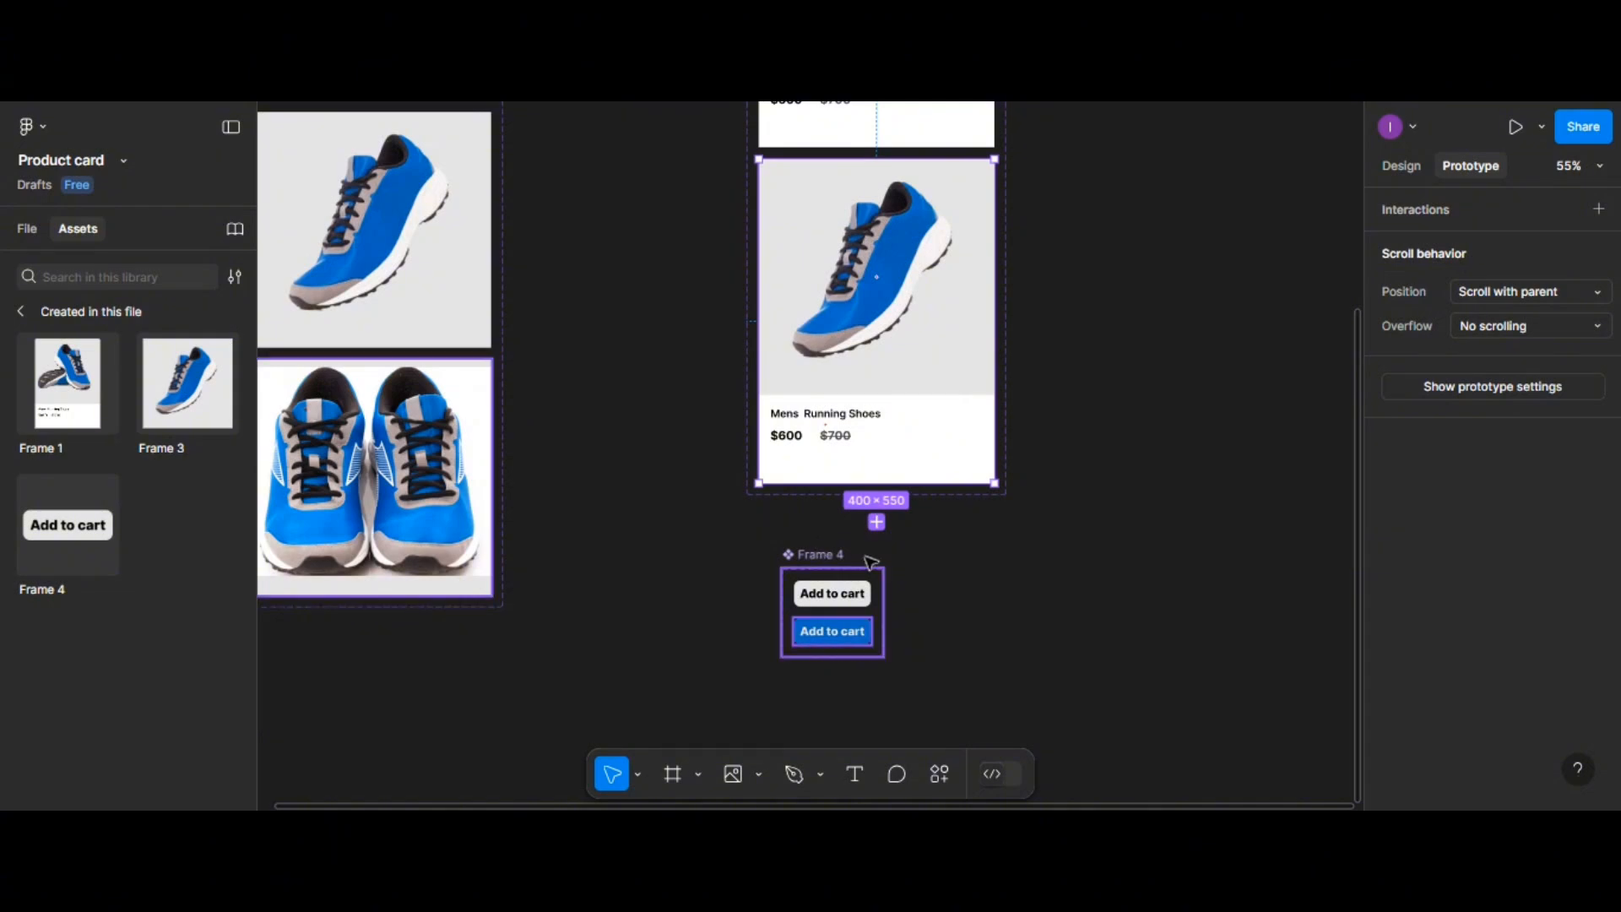
click(1389, 167)
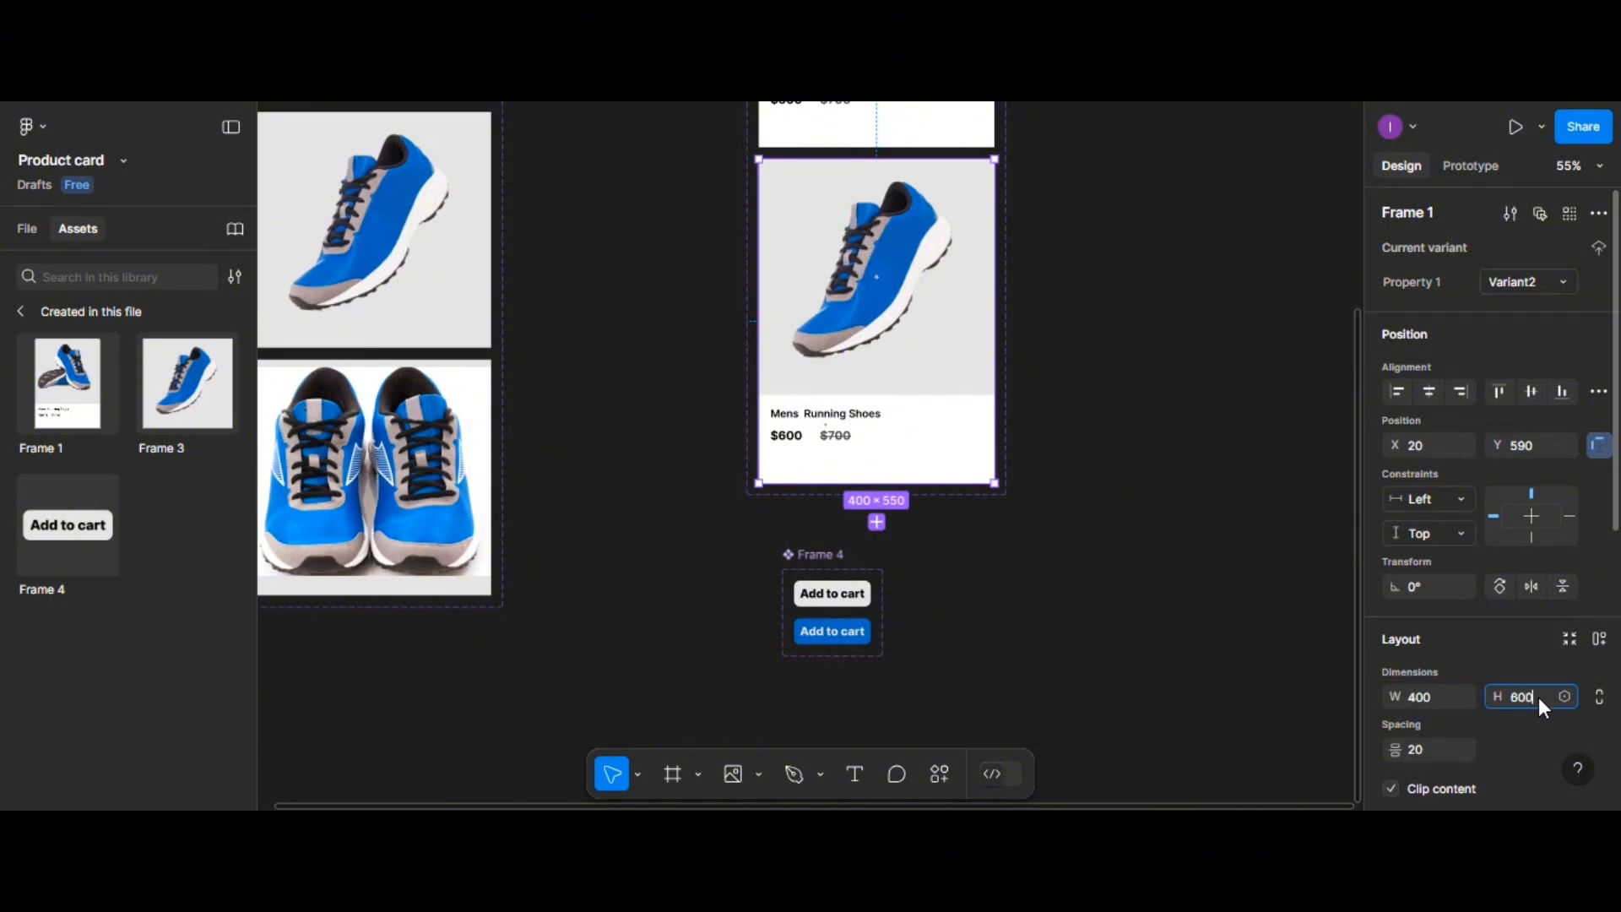
click(1006, 471)
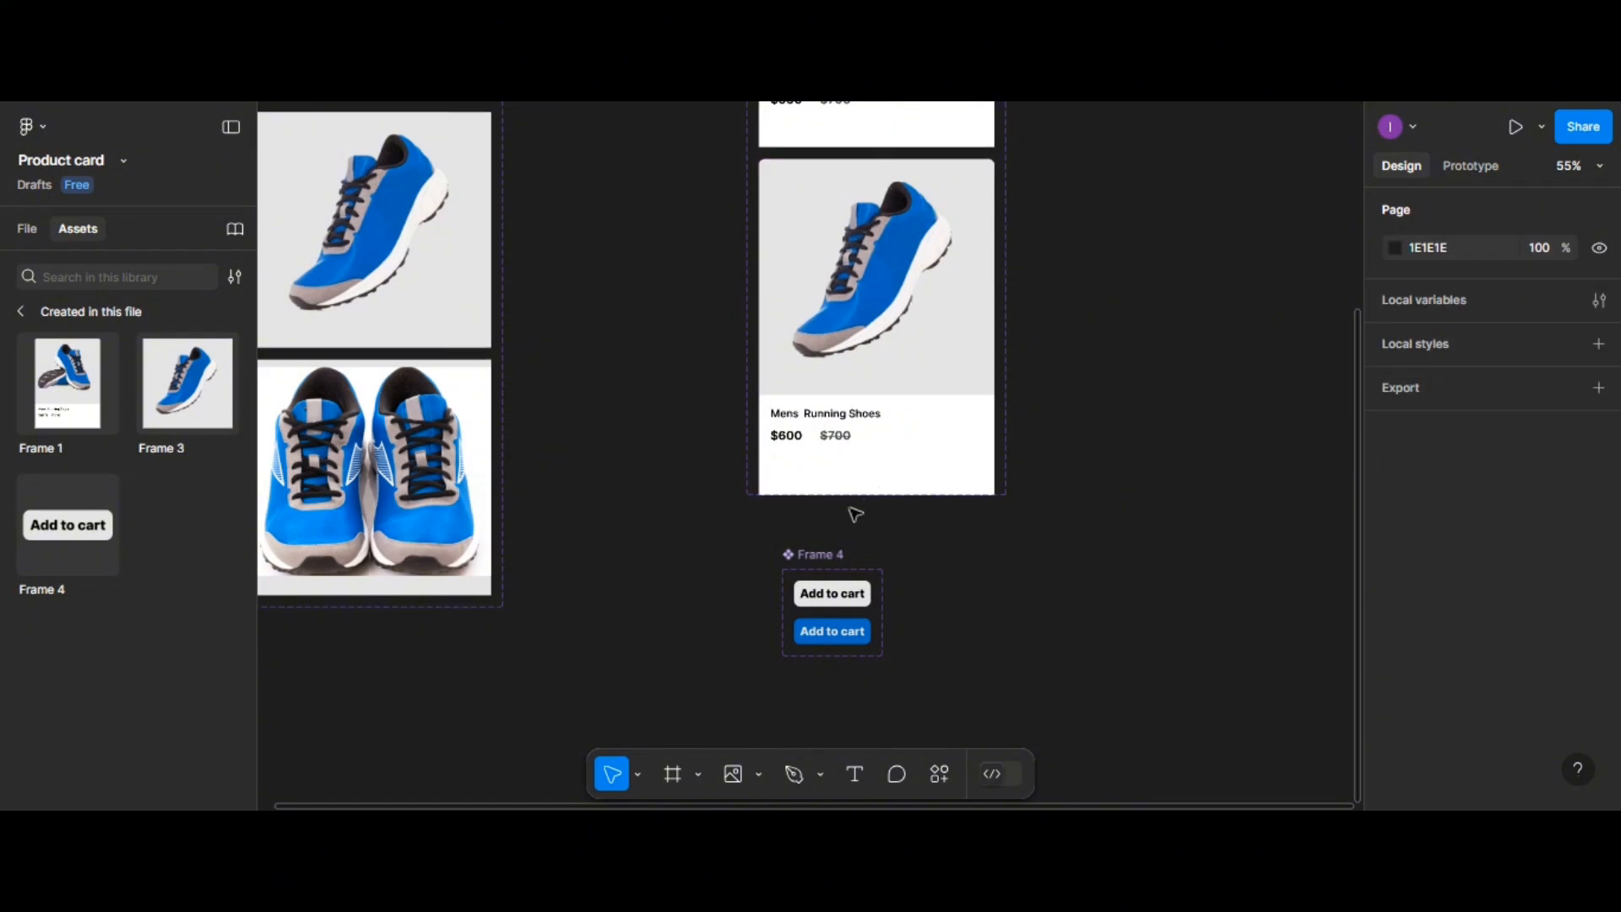
Extend the Frame 1 component set around the taller second card and move the Frame 4 button set to the left of Frame 3
scroll(770, 463, down, 2)
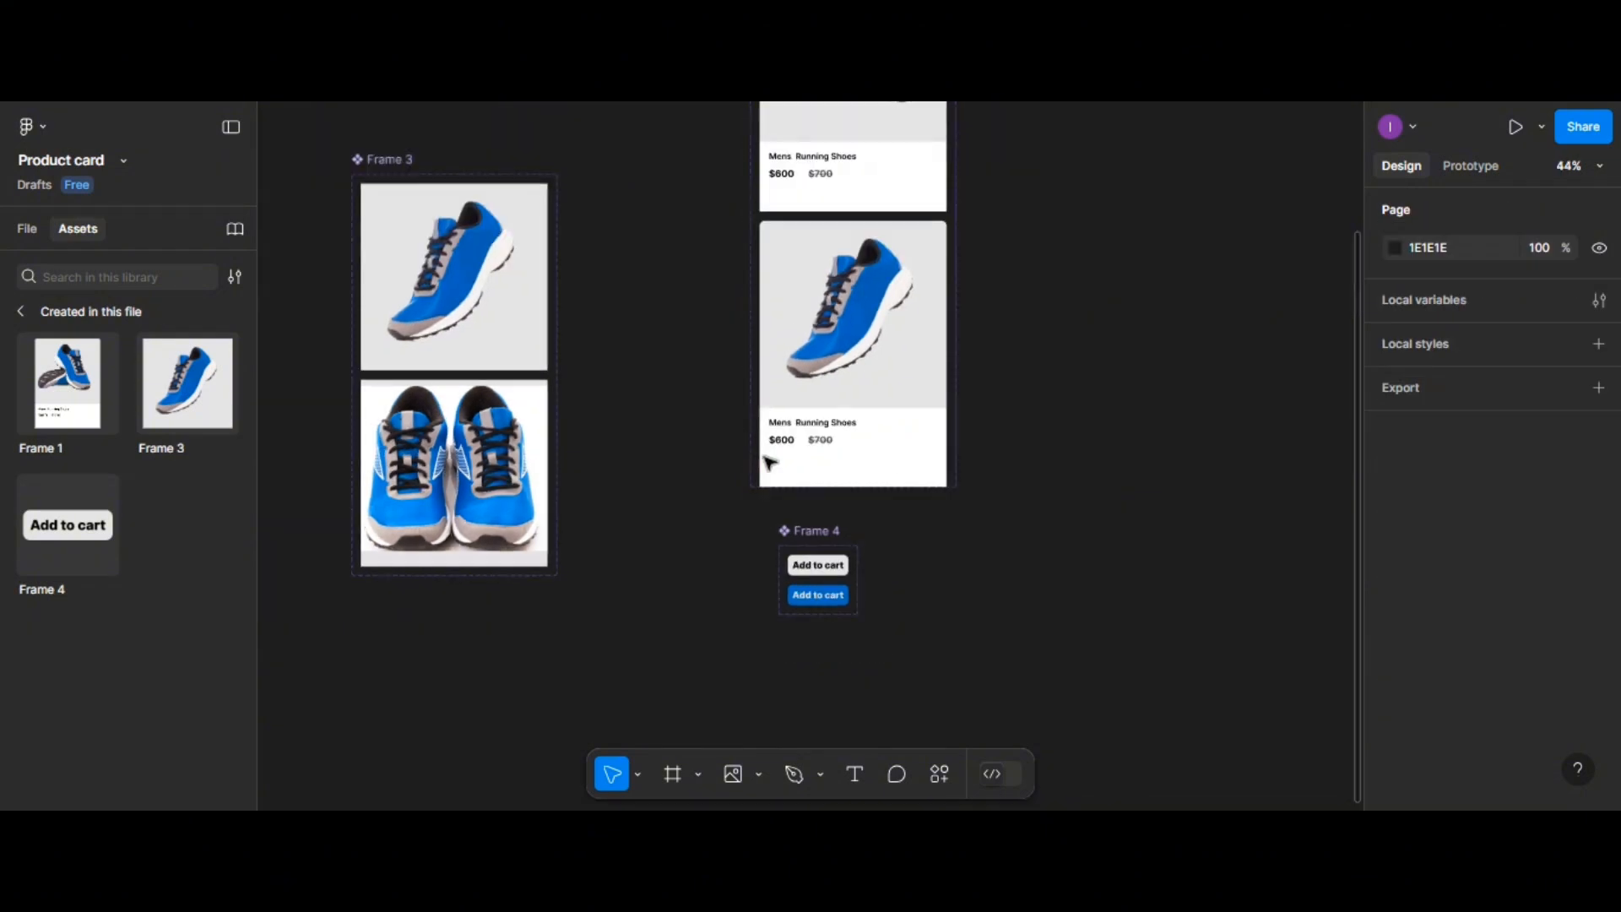
scroll(770, 463, up, 2)
scroll(770, 187, down, 2)
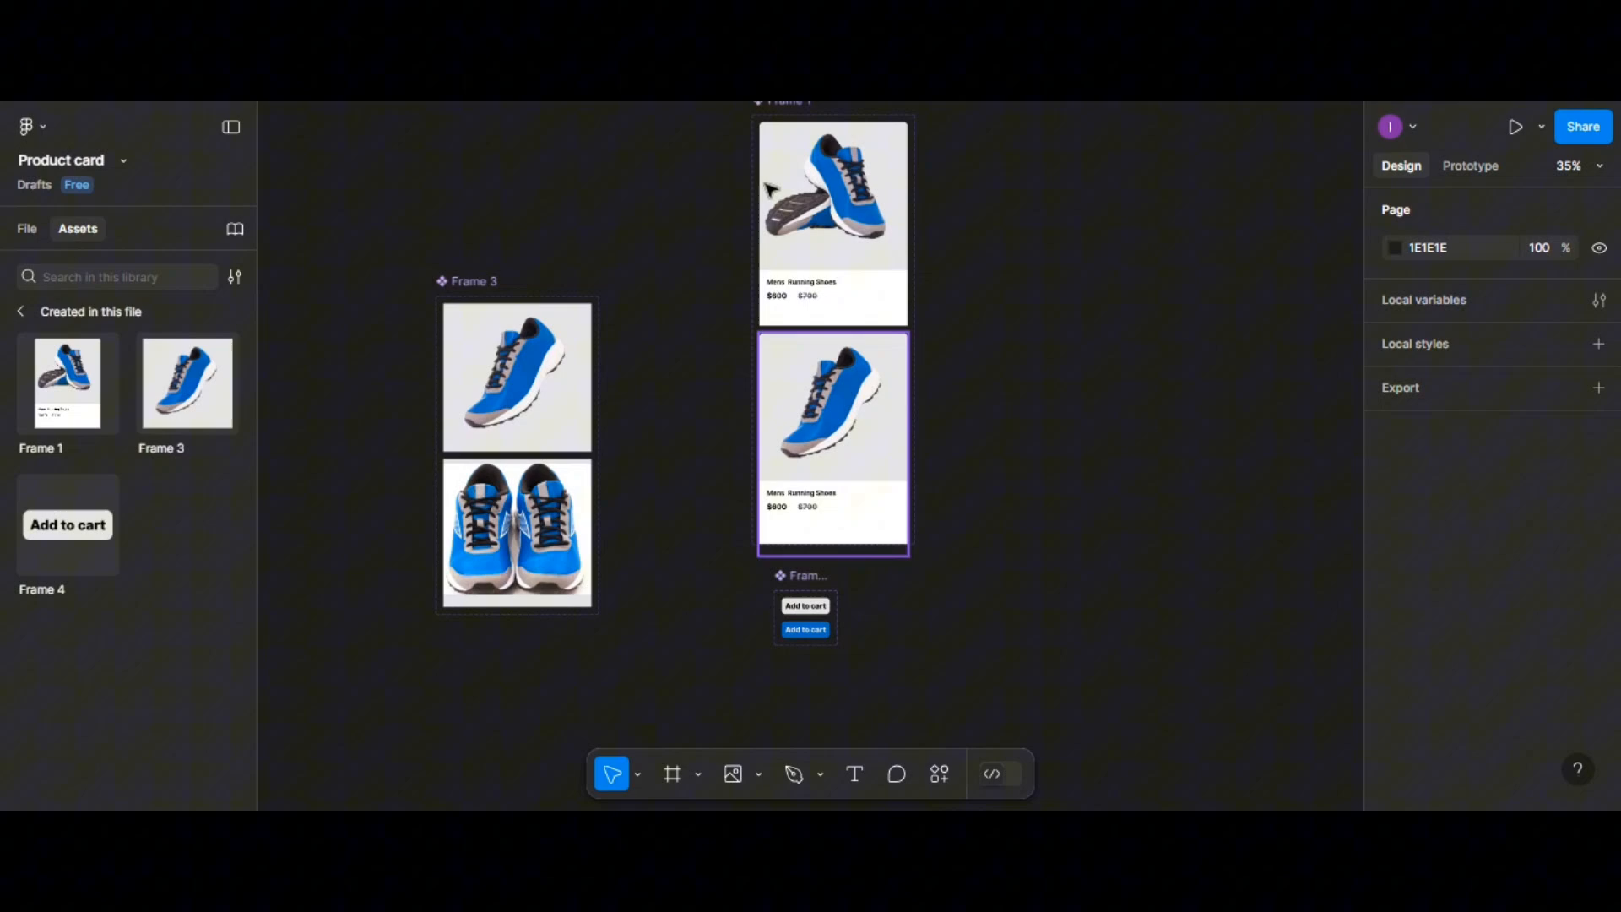
click(778, 107)
drag(810, 541, 351, 302)
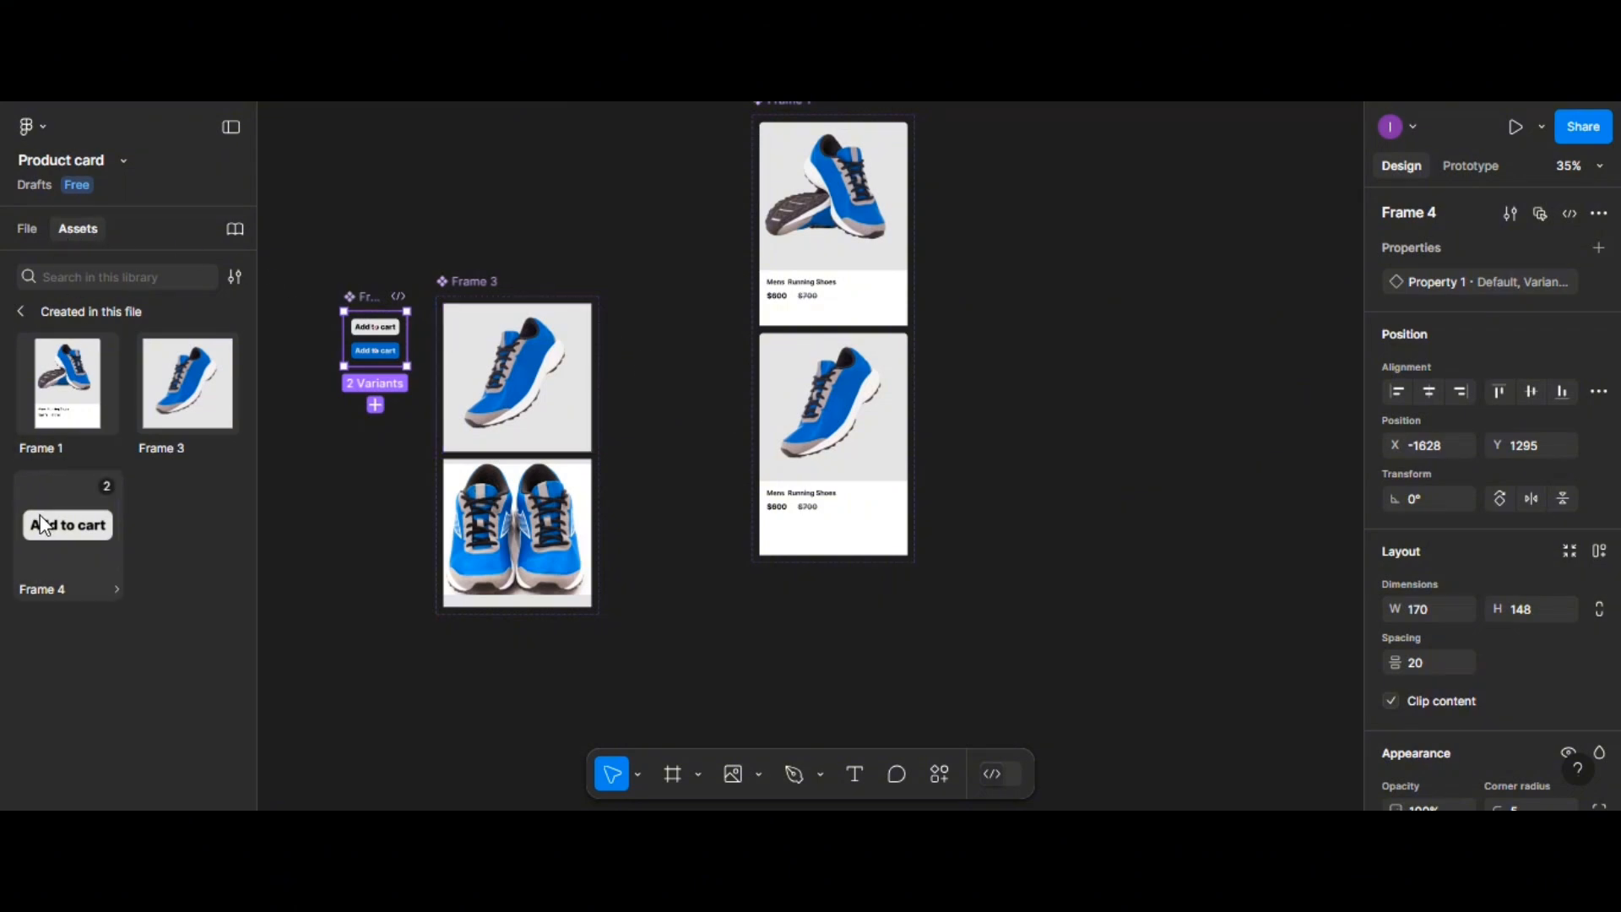
Insert a Frame 4 button instance into the second product card and place it below the price at X 20, Y 508
drag(39, 514, 787, 541)
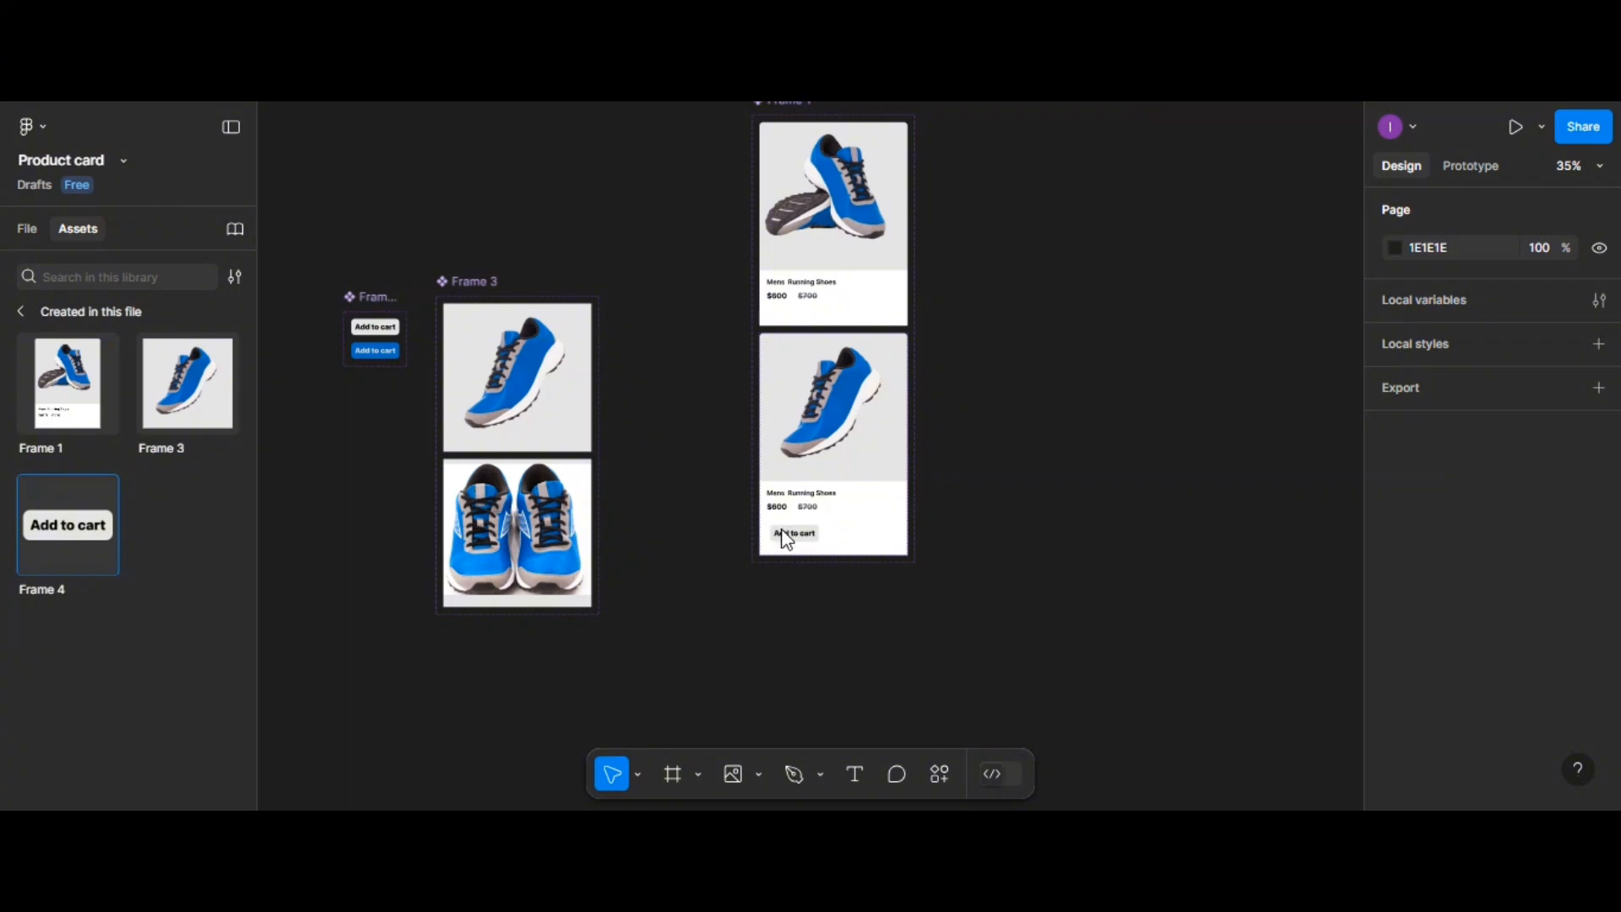
click(785, 534)
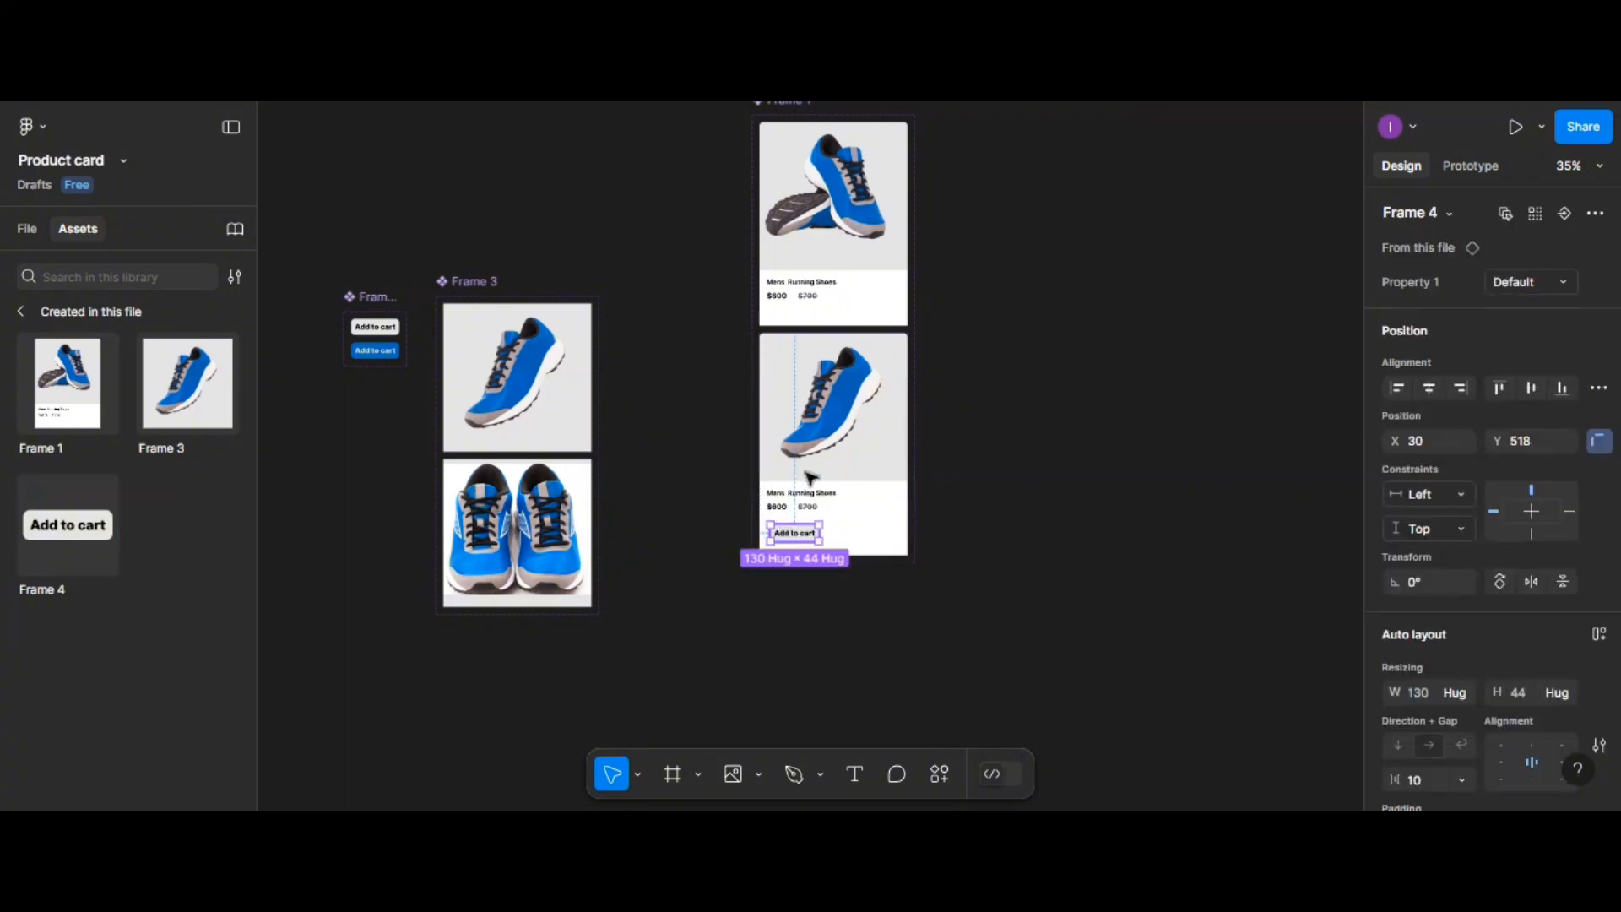
scroll(917, 438, up, 5)
scroll(919, 439, down, 3)
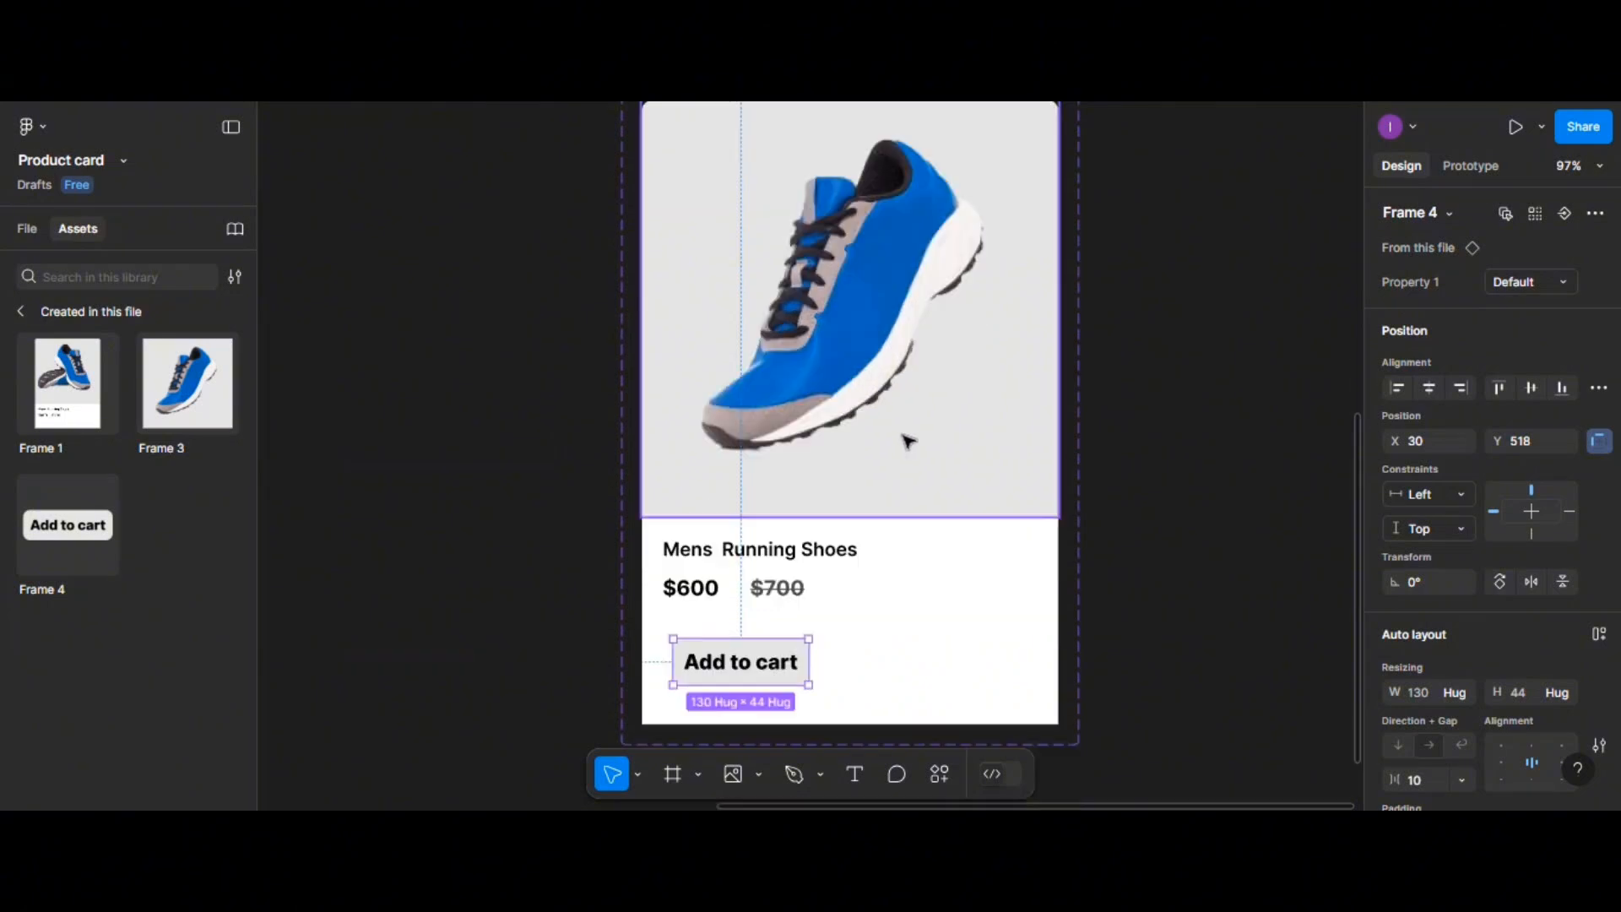
scroll(731, 520, down, 3)
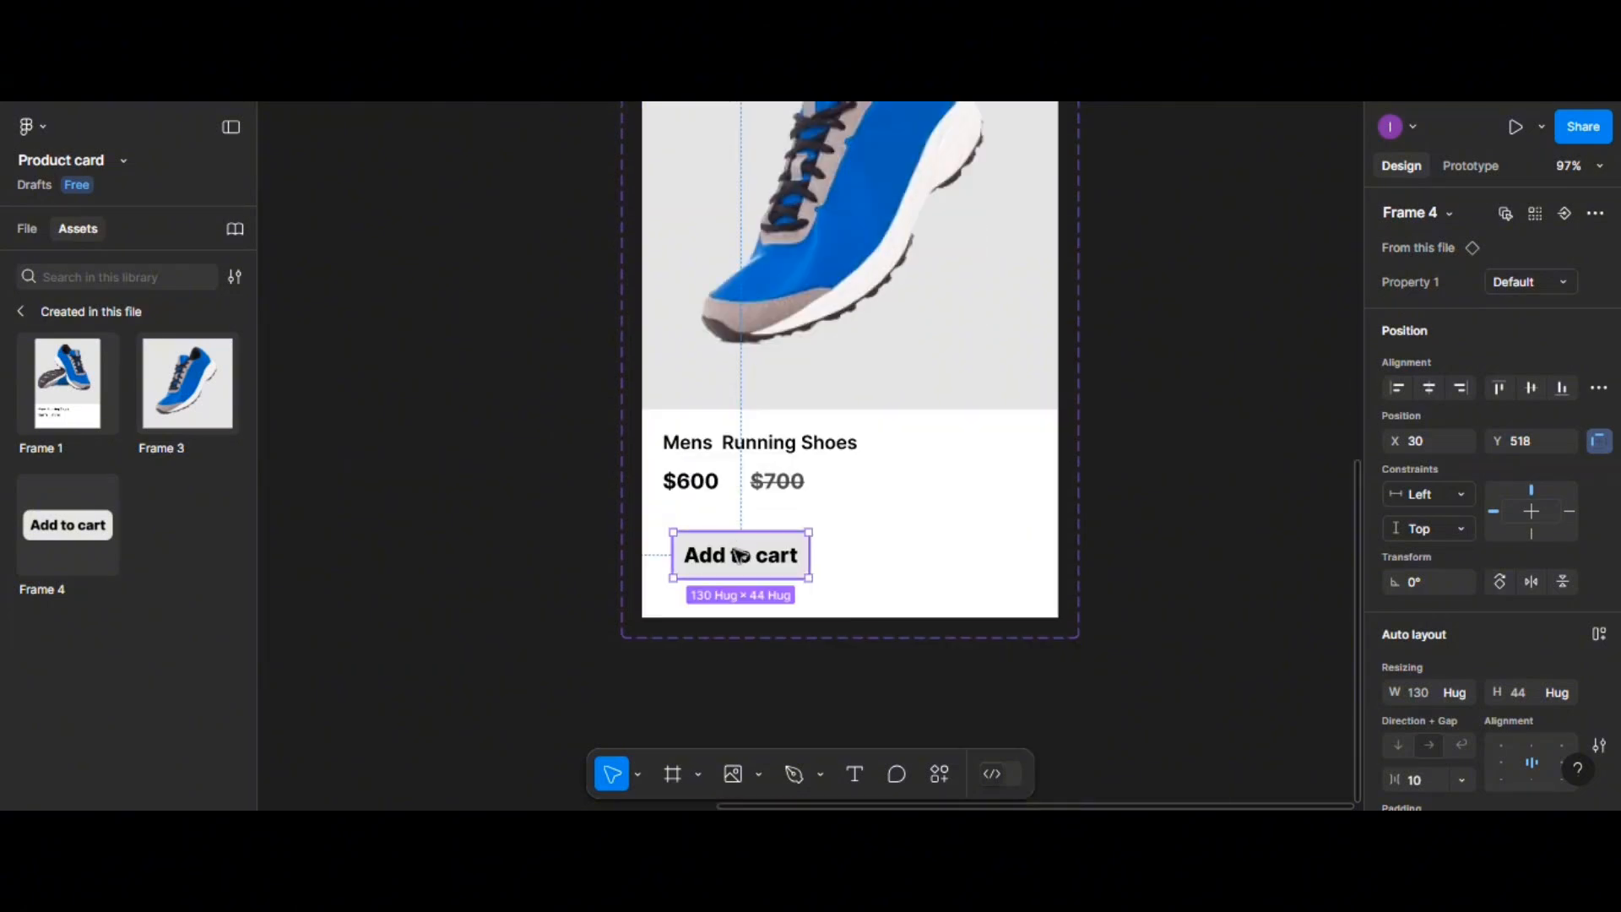
drag(741, 554, 724, 546)
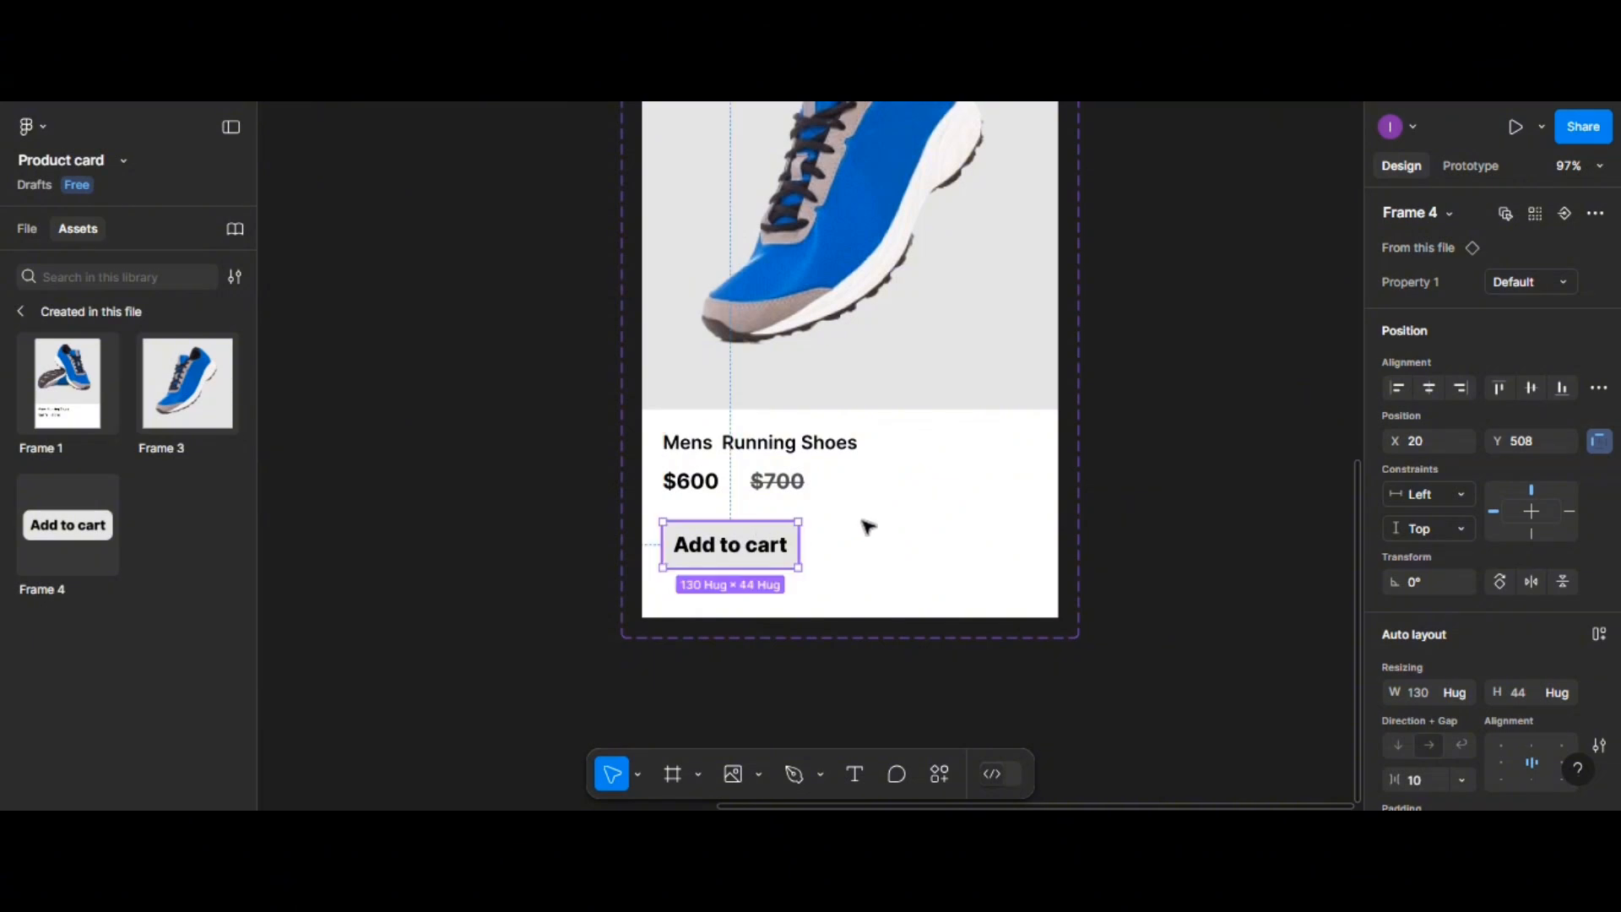
Draw a square frame on the empty canvas beside the second product card and set its size to 50 × 50
click(675, 772)
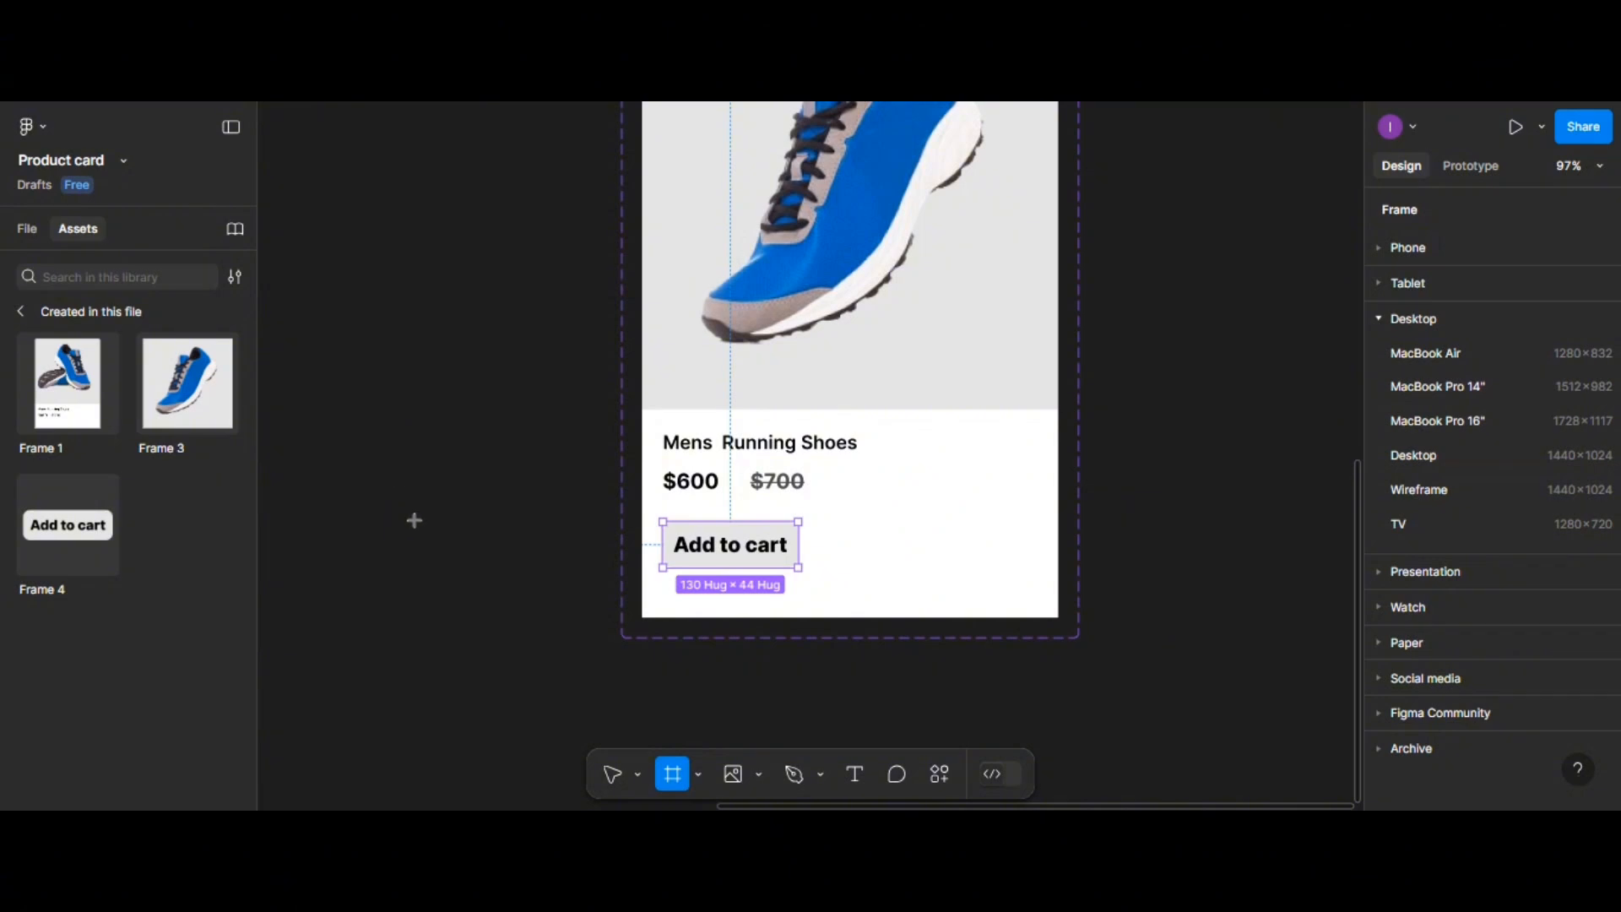
drag(390, 477, 454, 540)
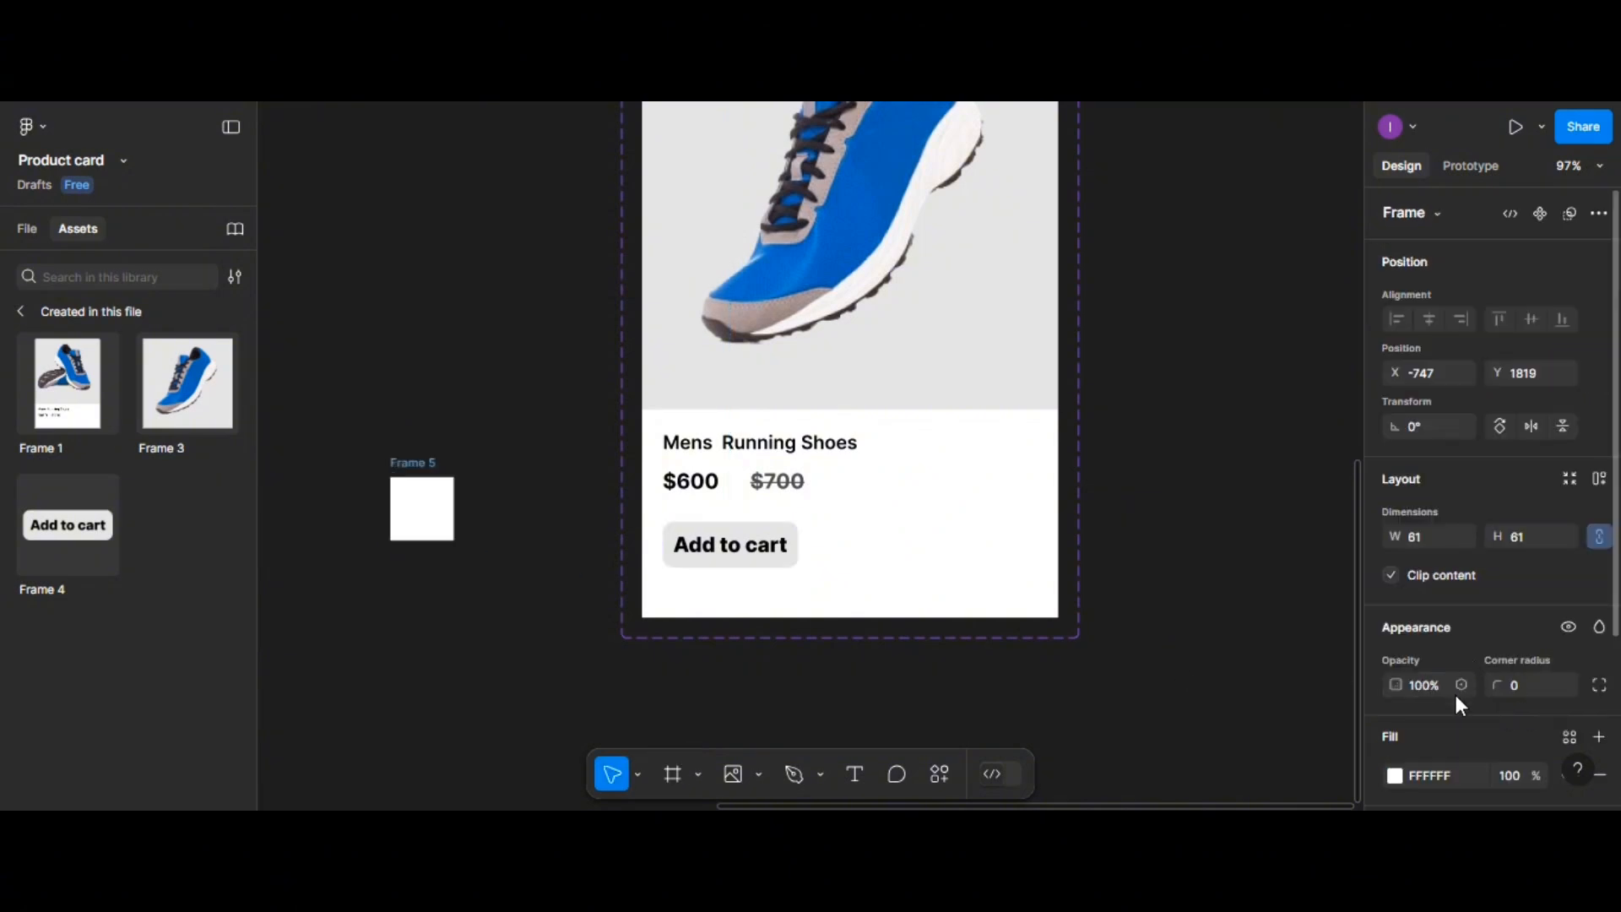
click(1420, 541)
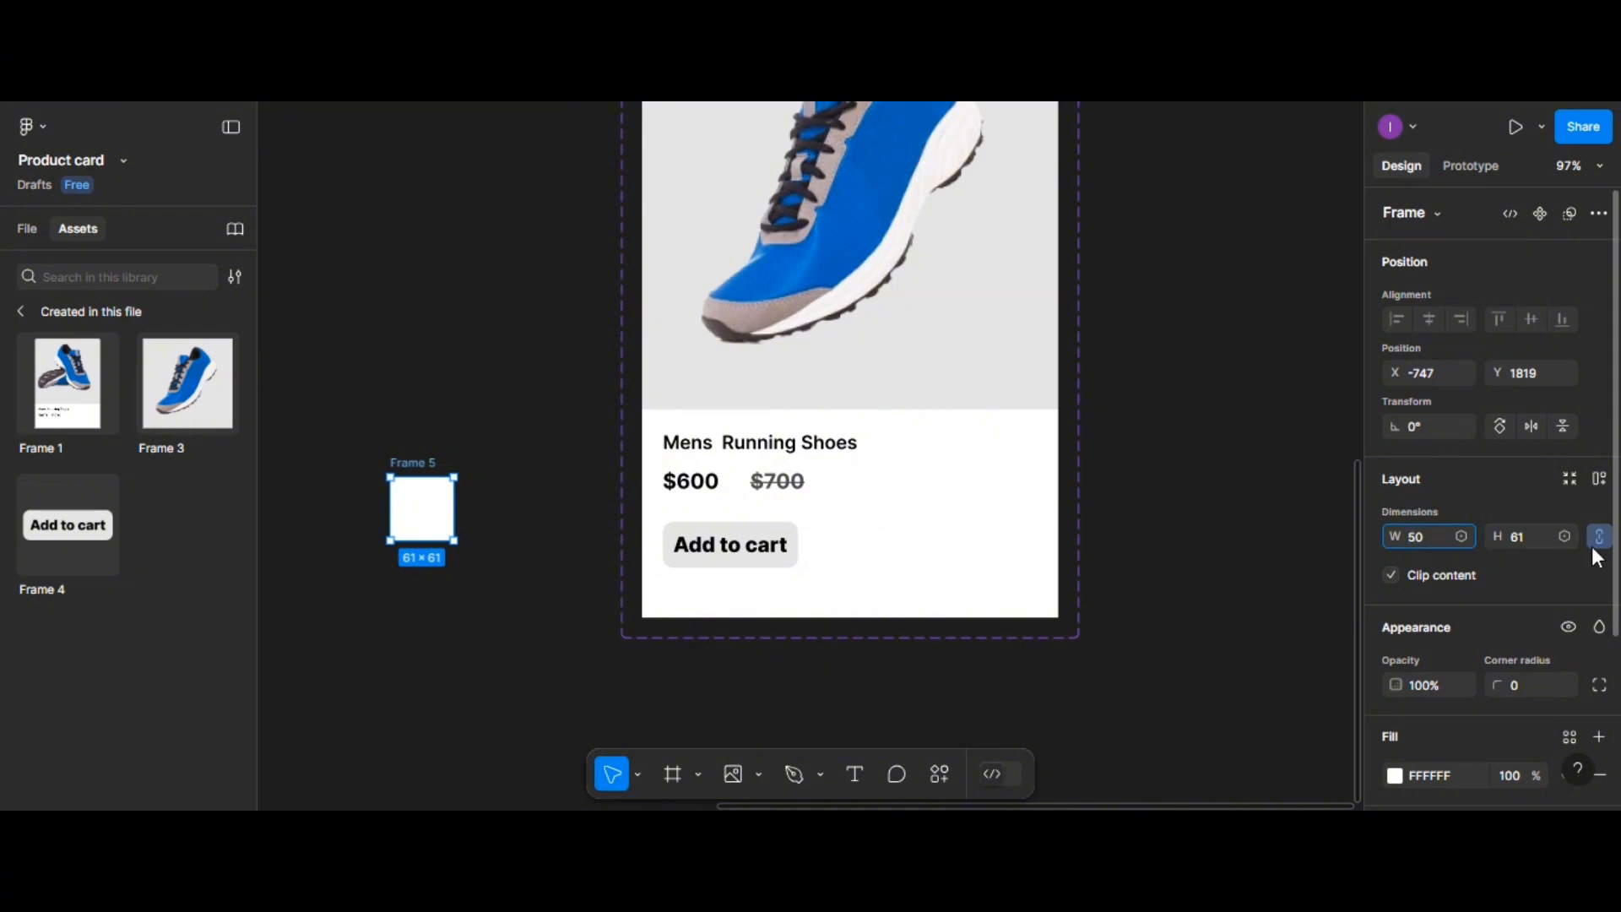
click(1524, 541)
text(50)
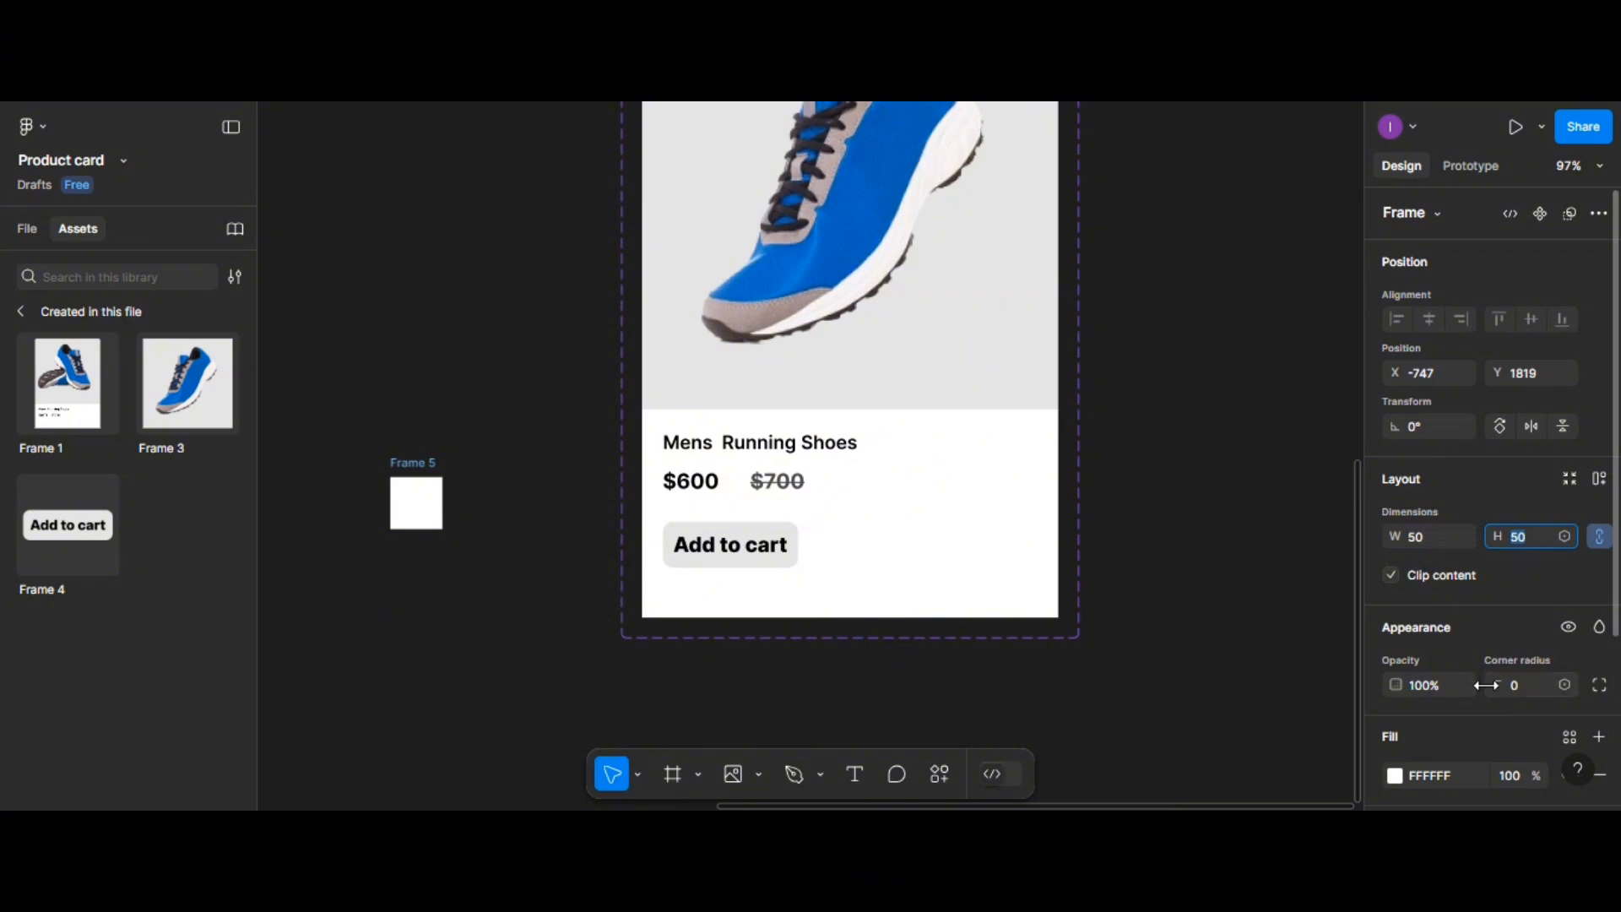
Give the new square frame a corner radius of 10 and fill it with the light grey E4E4E4
click(1517, 684)
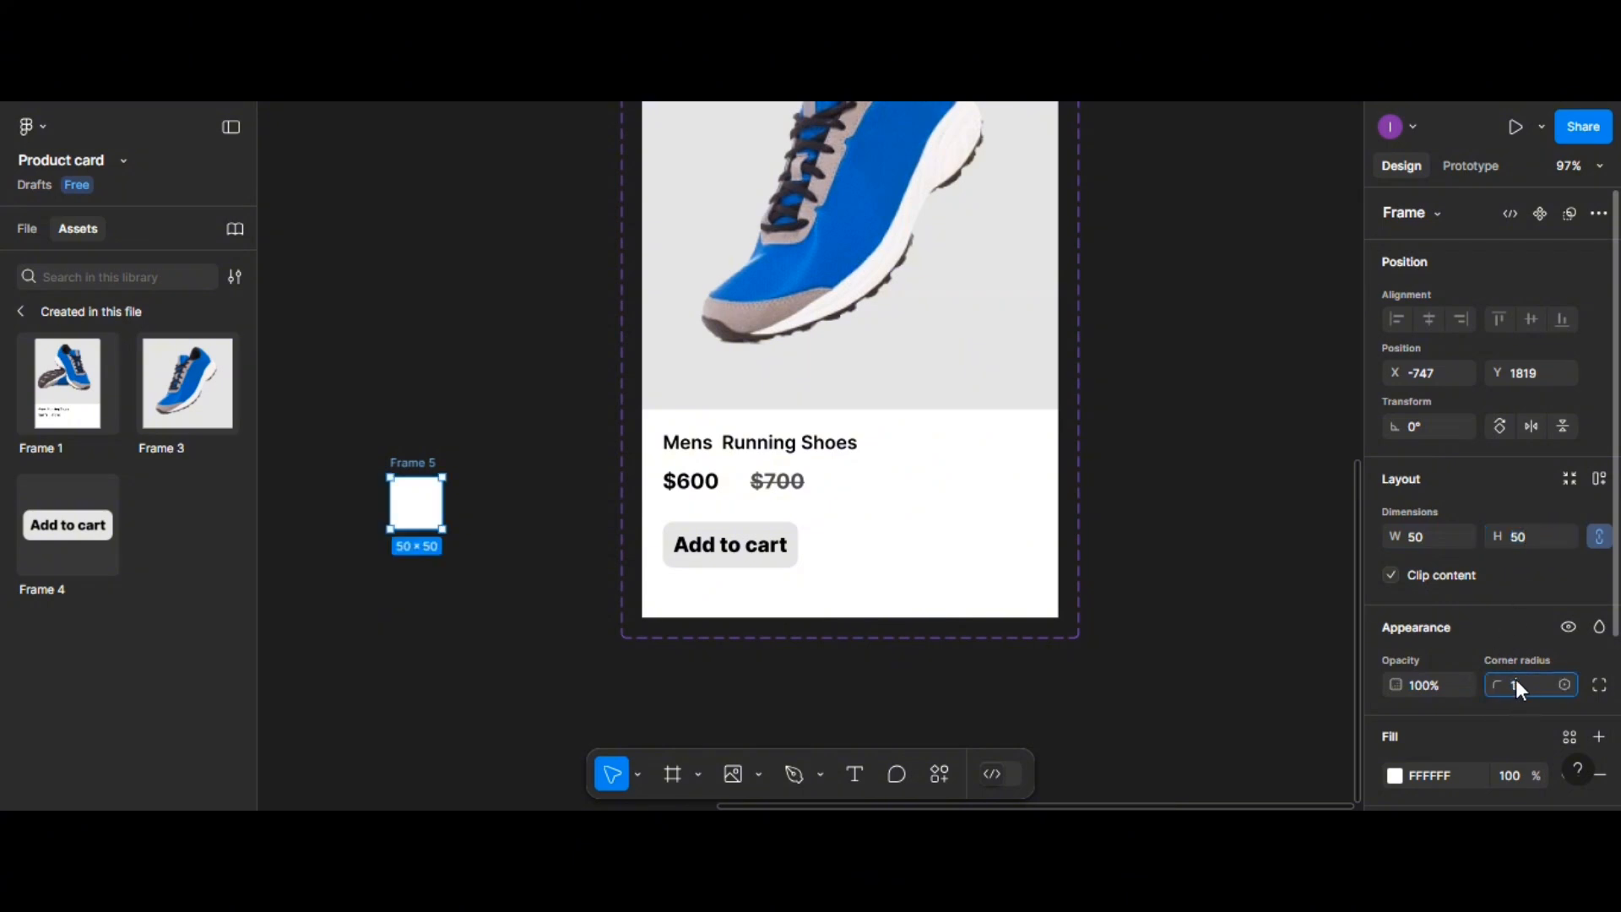
text(10)
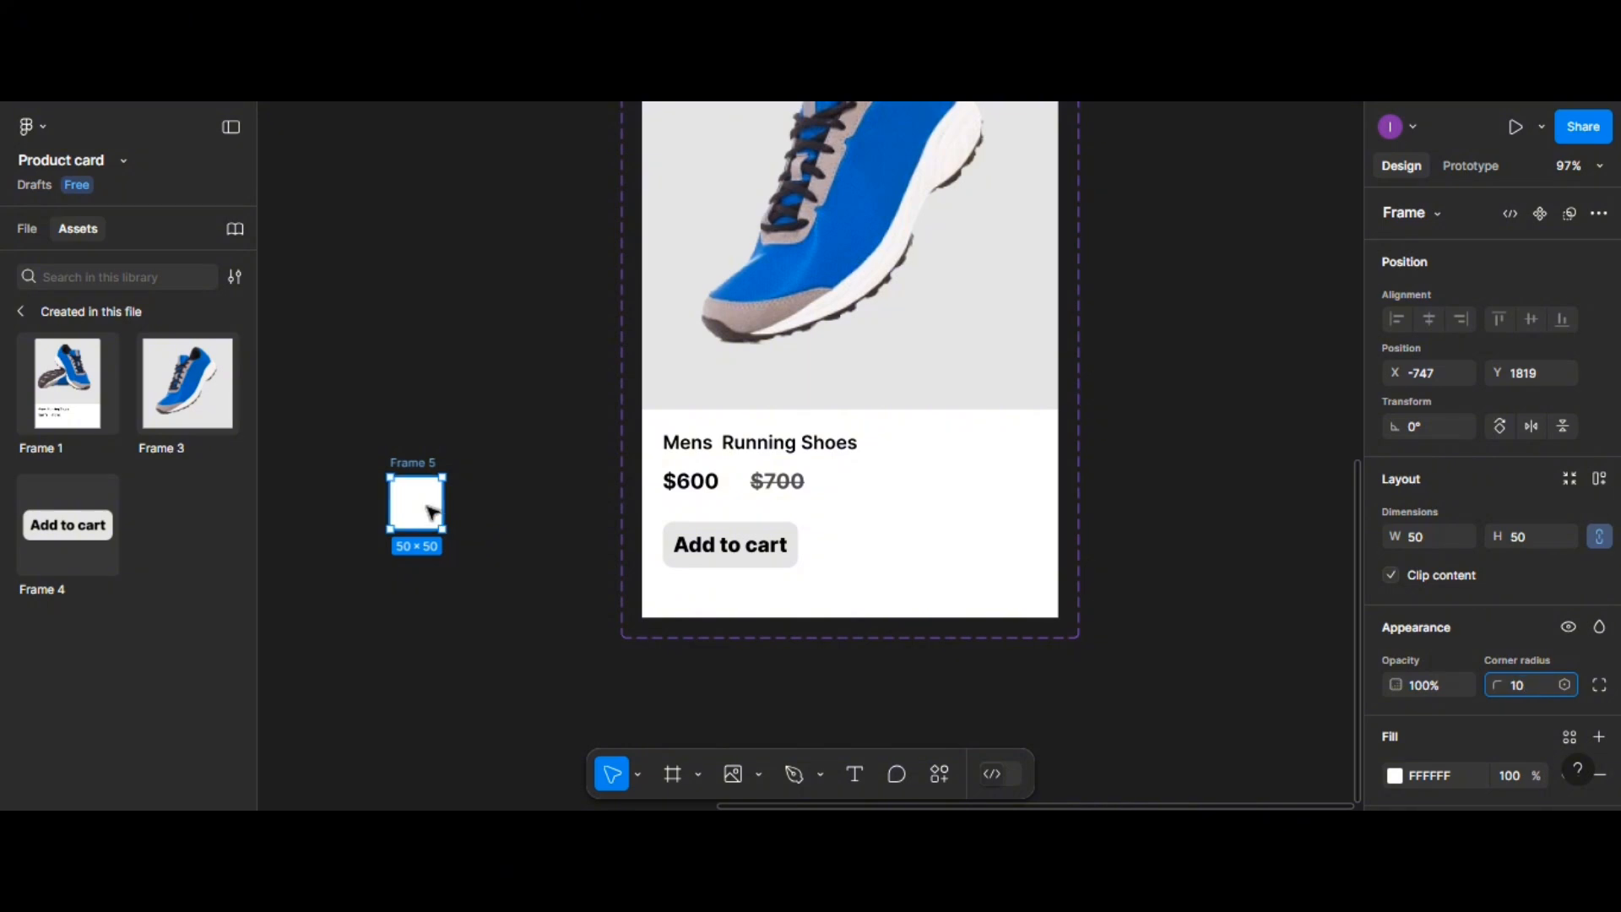
key(Return)
click(1394, 775)
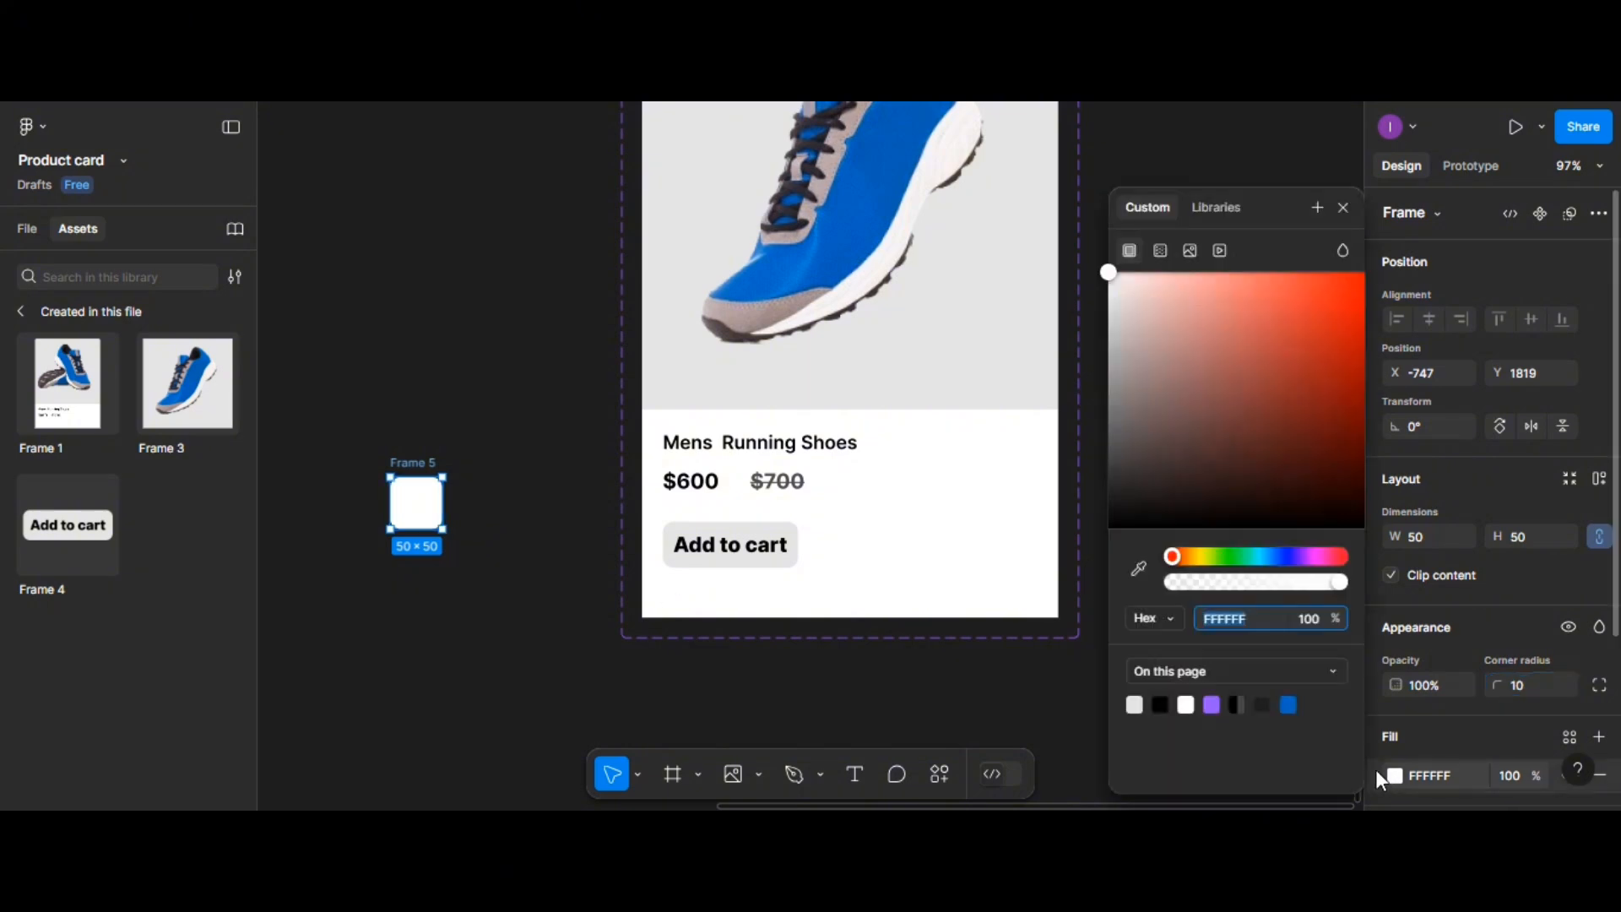
click(1184, 706)
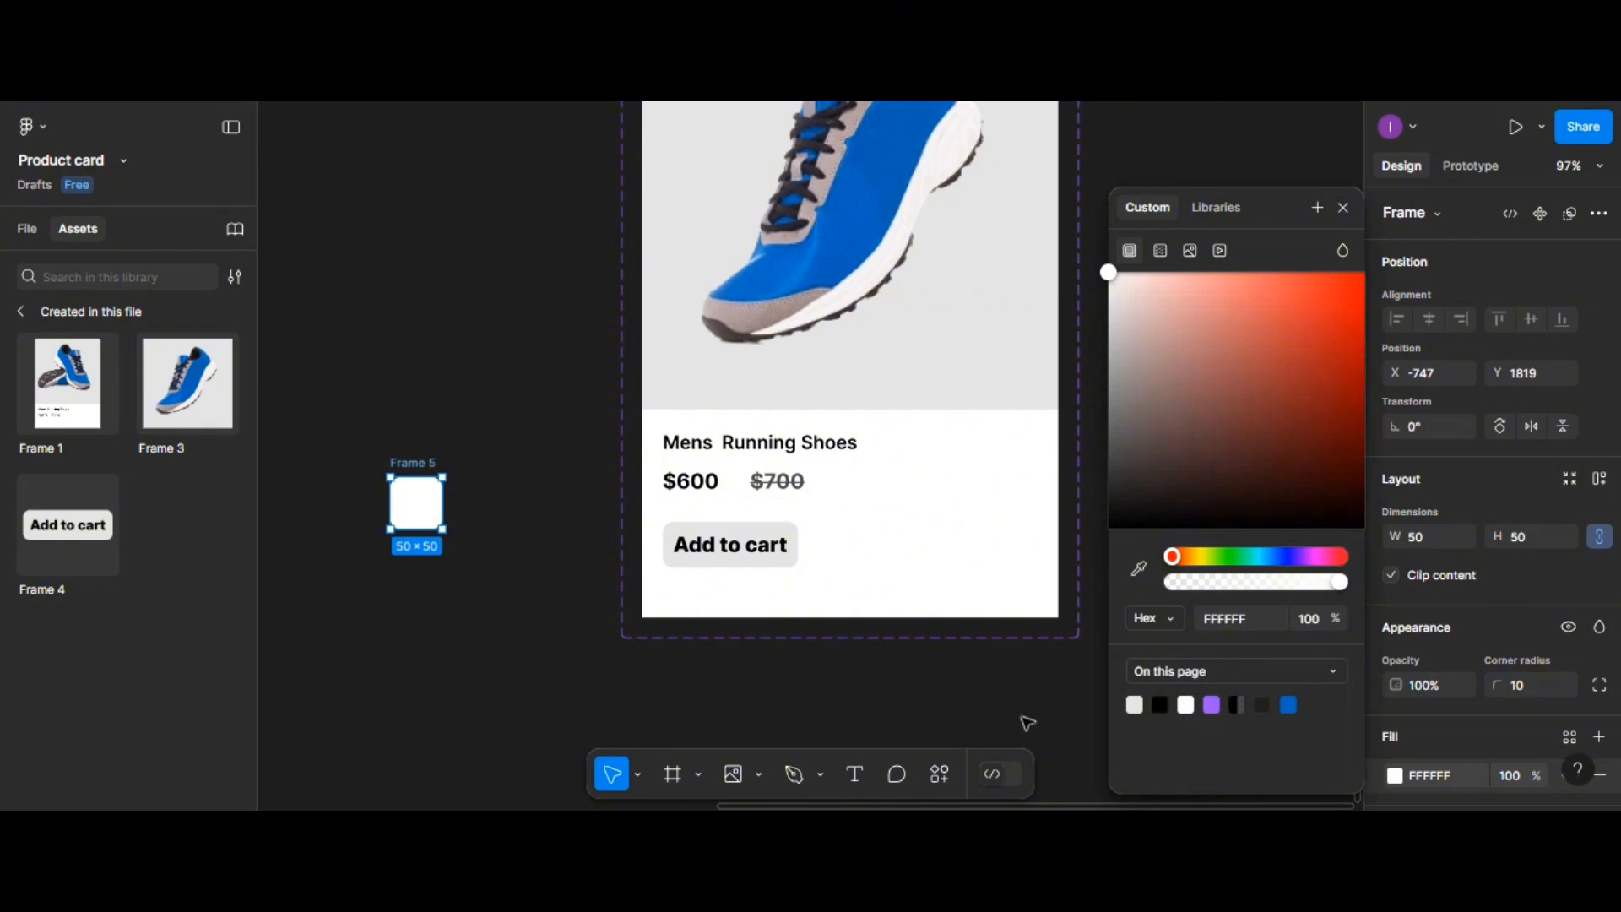
click(1135, 704)
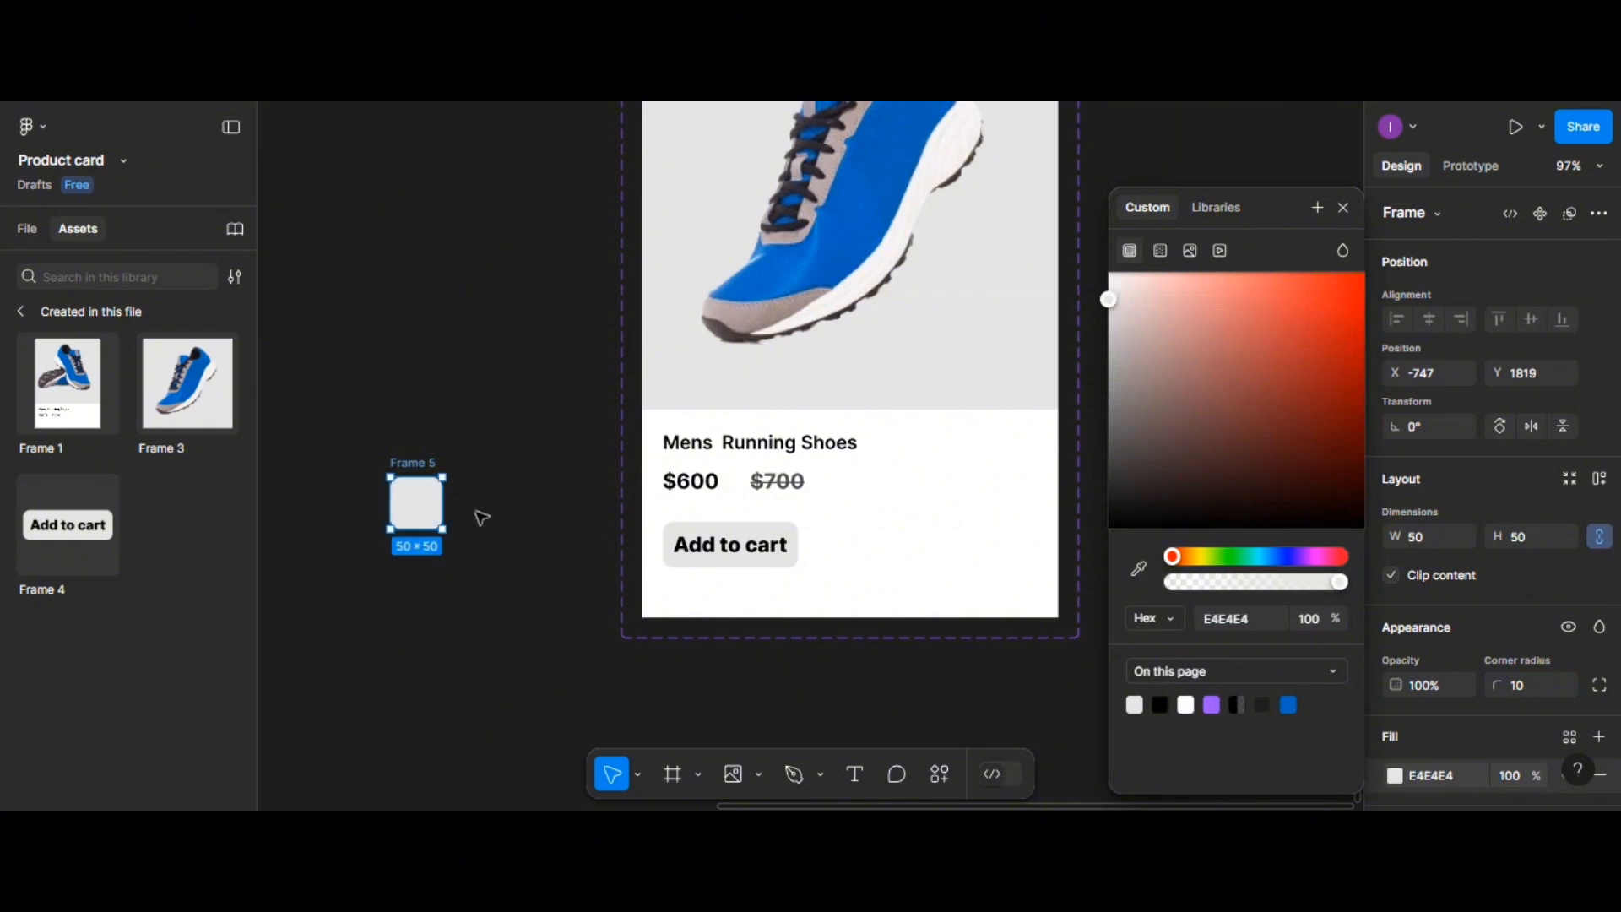
Move the grey square slightly towards the card and insert the magnifying glass icon into it, searching "search" in Phosphor Icons
scroll(482, 513, up, 5)
drag(344, 486, 418, 485)
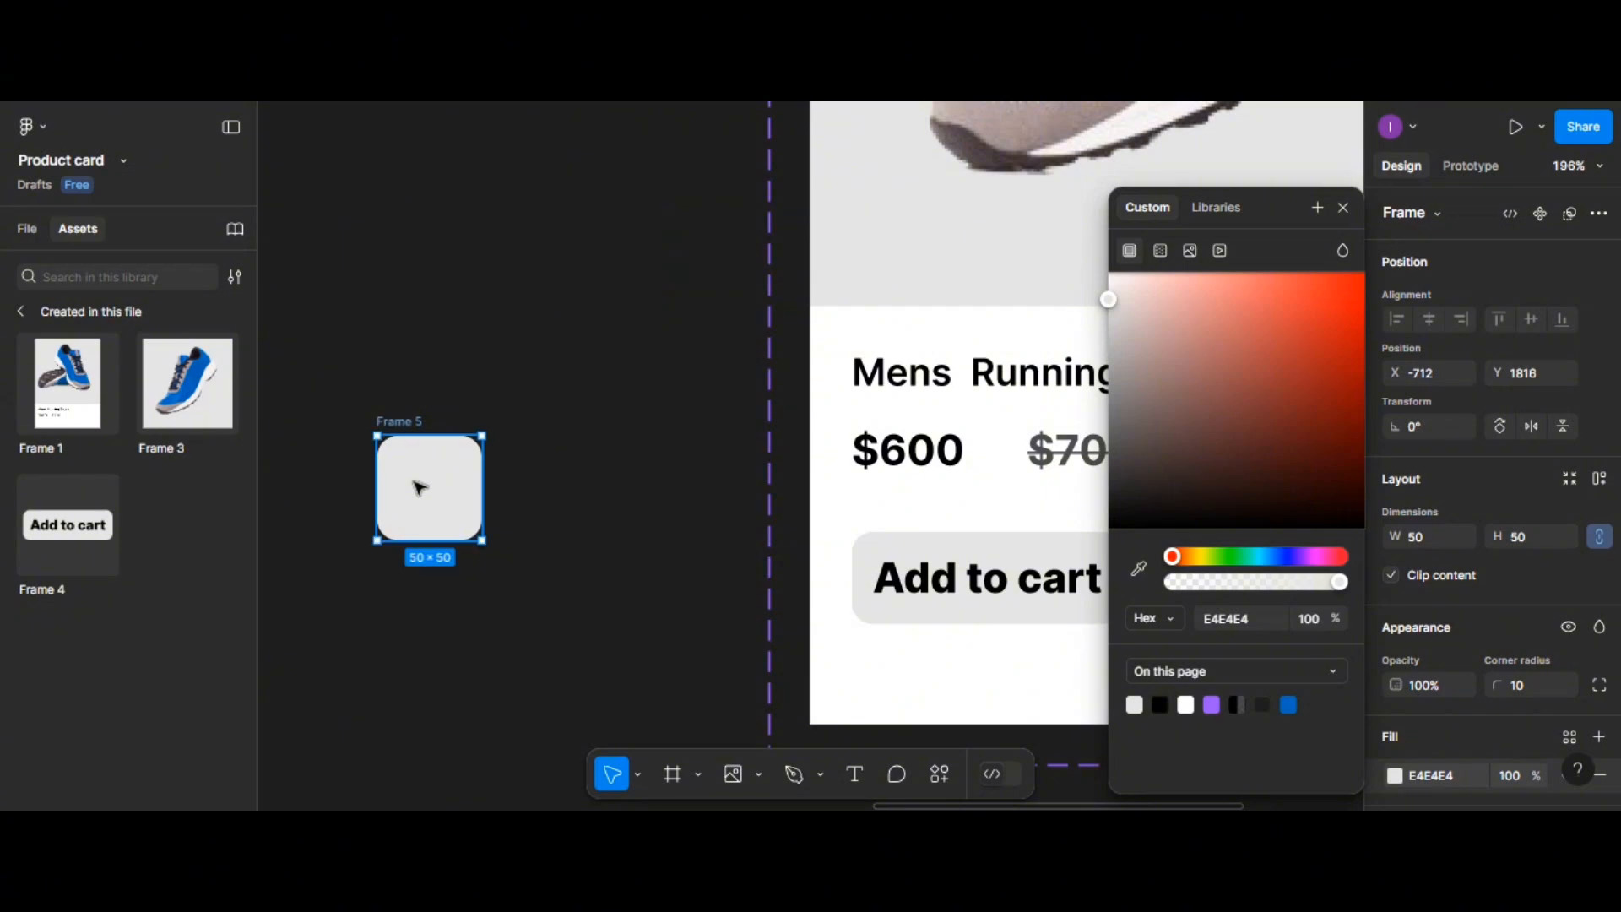
right_click(415, 484)
mouse_move(595, 629)
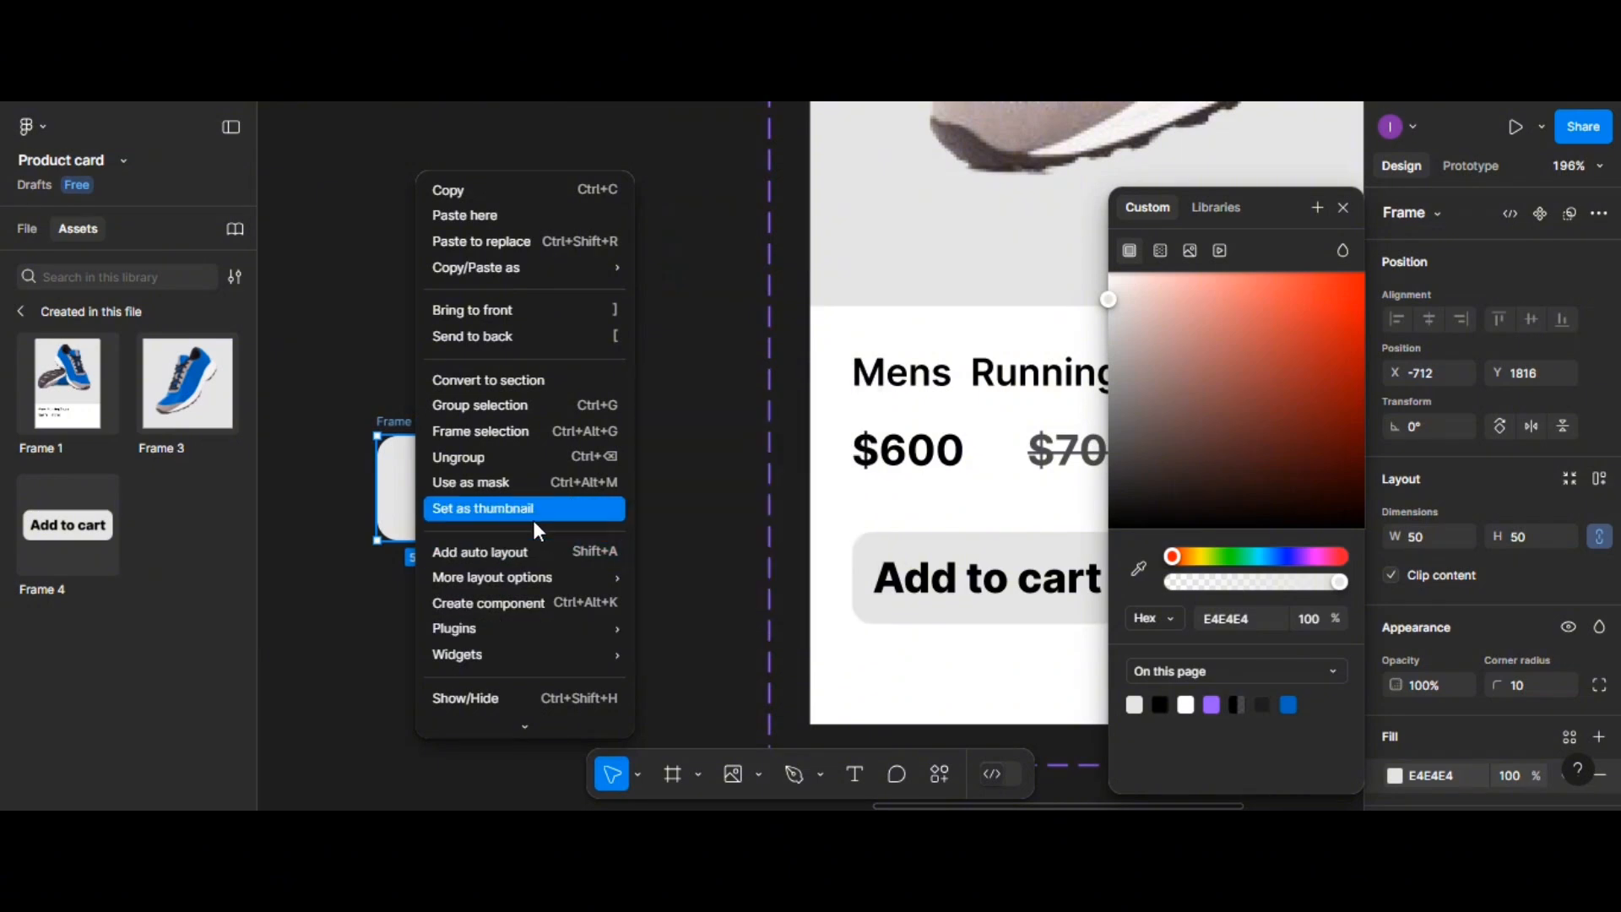
mouse_move(489, 625)
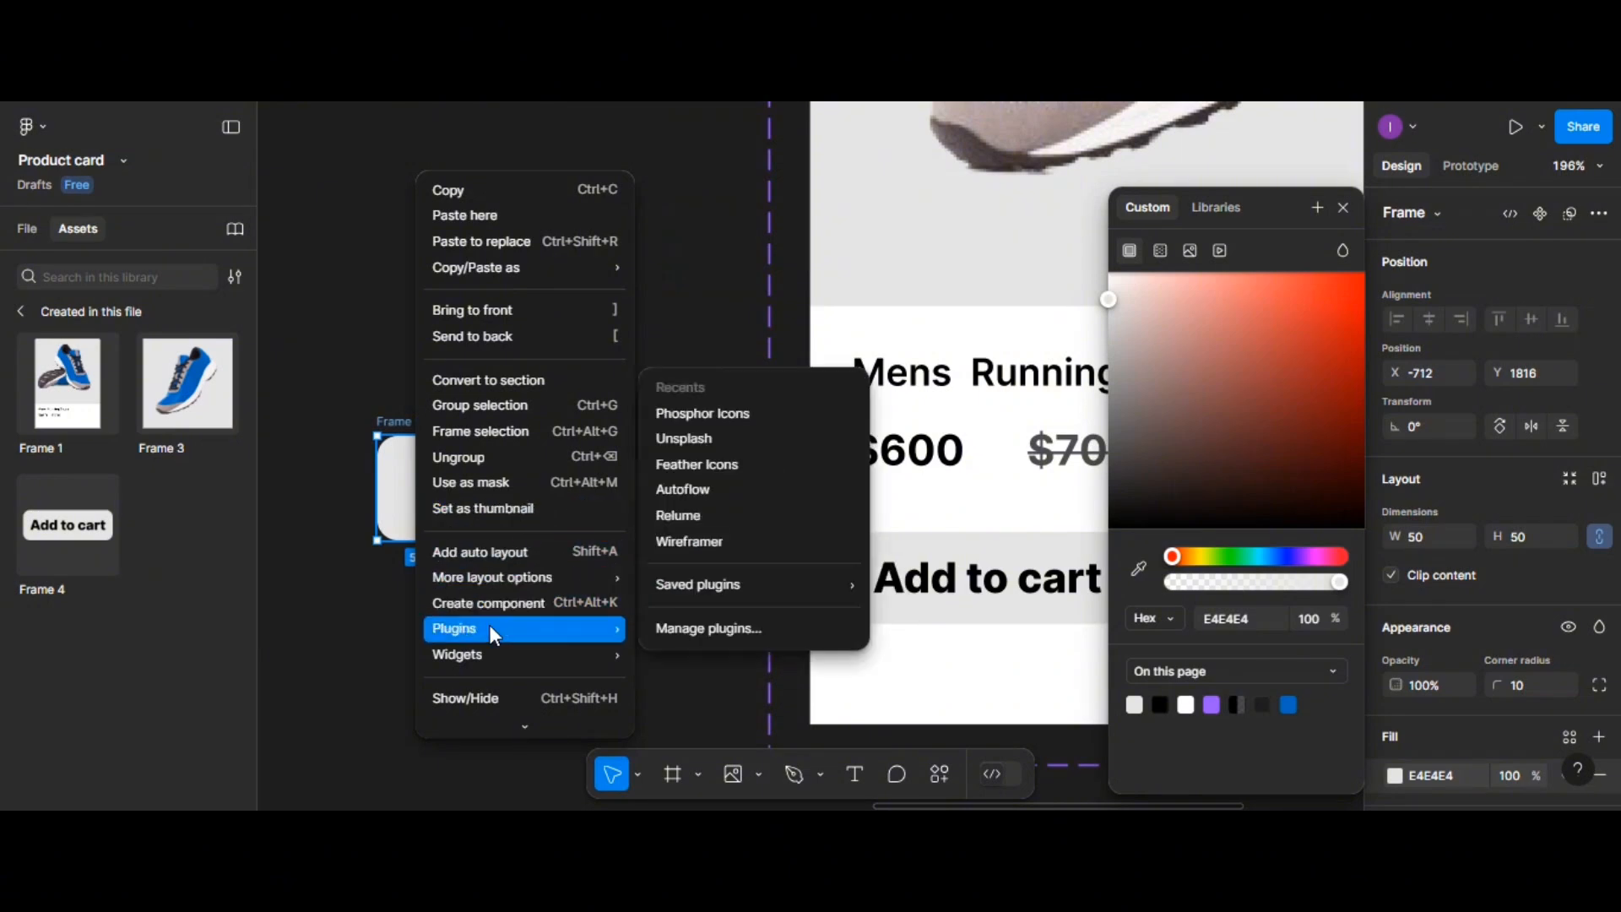
click(715, 422)
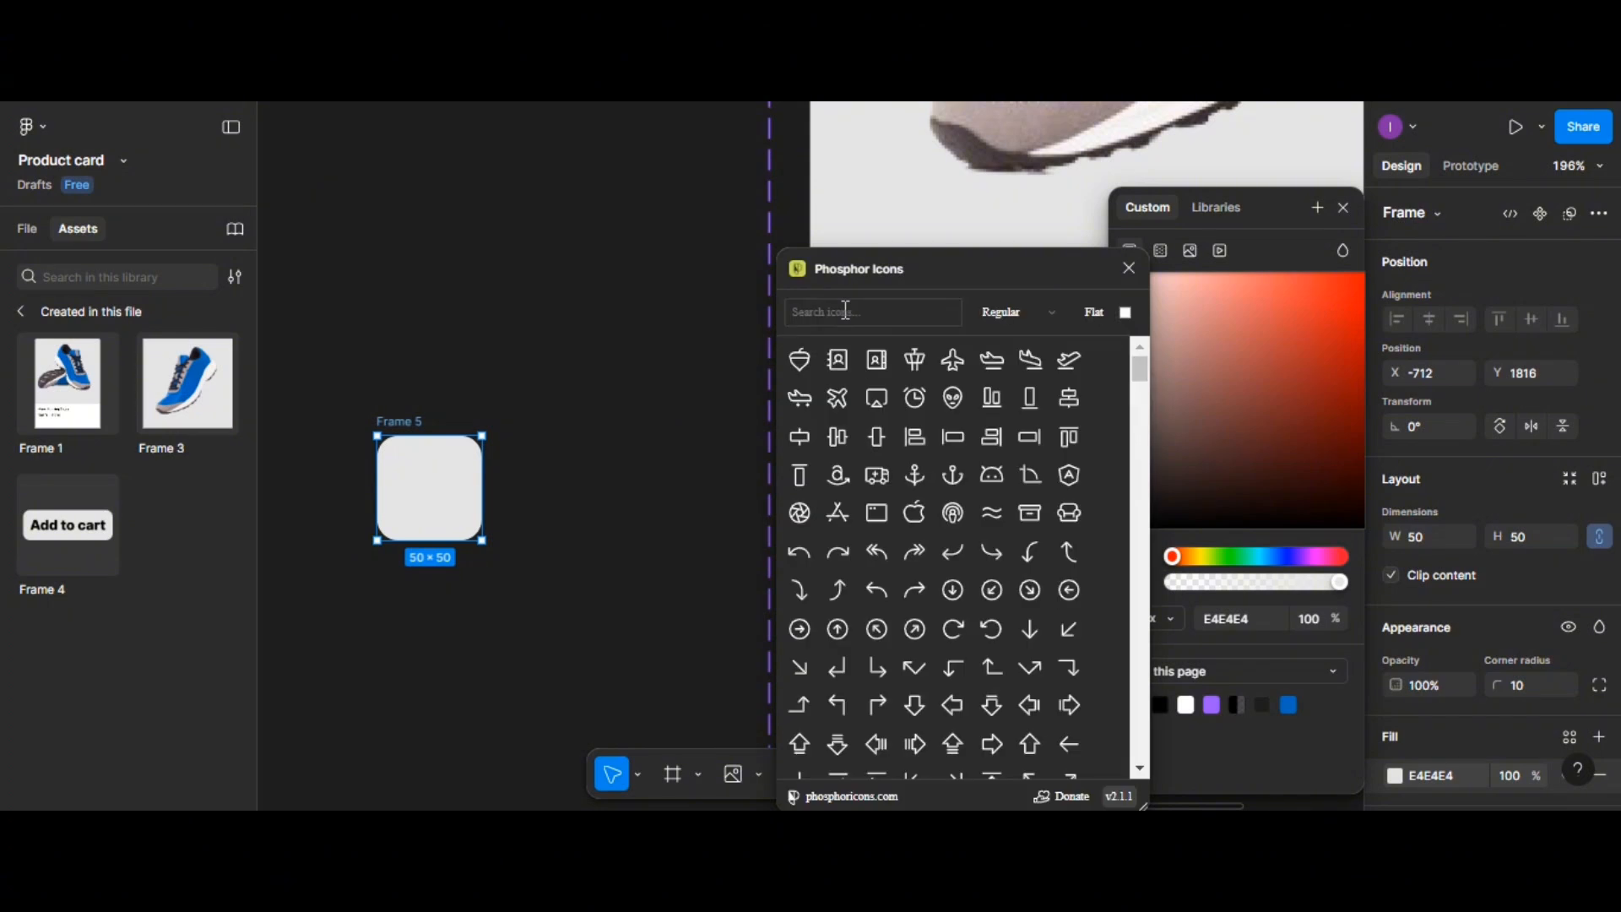
click(846, 310)
text(searc)
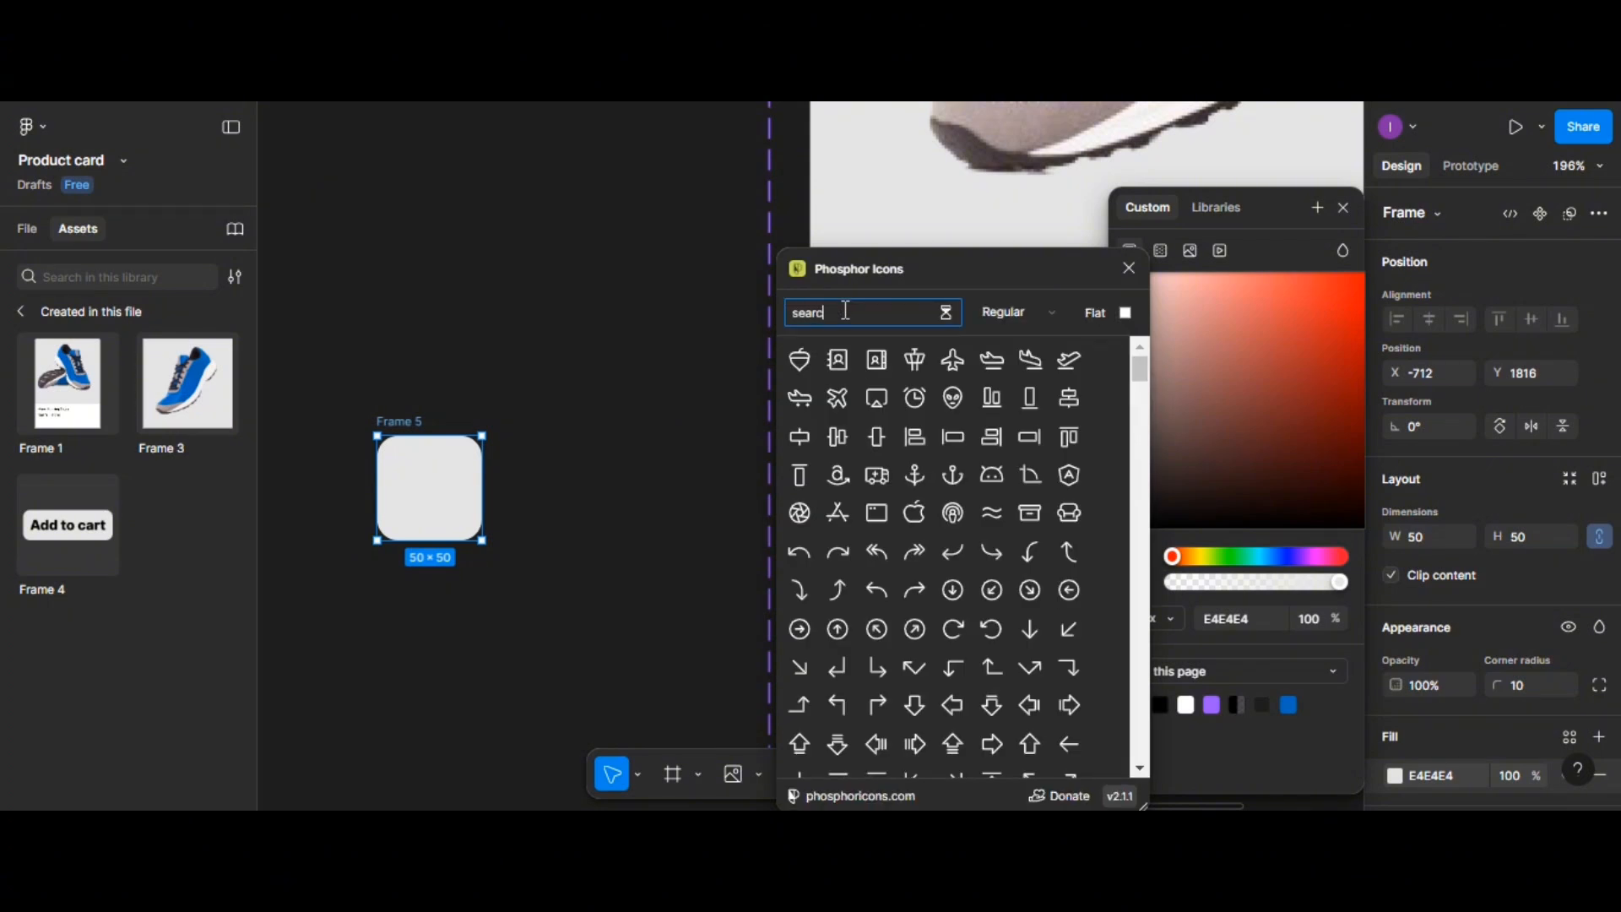
text(h)
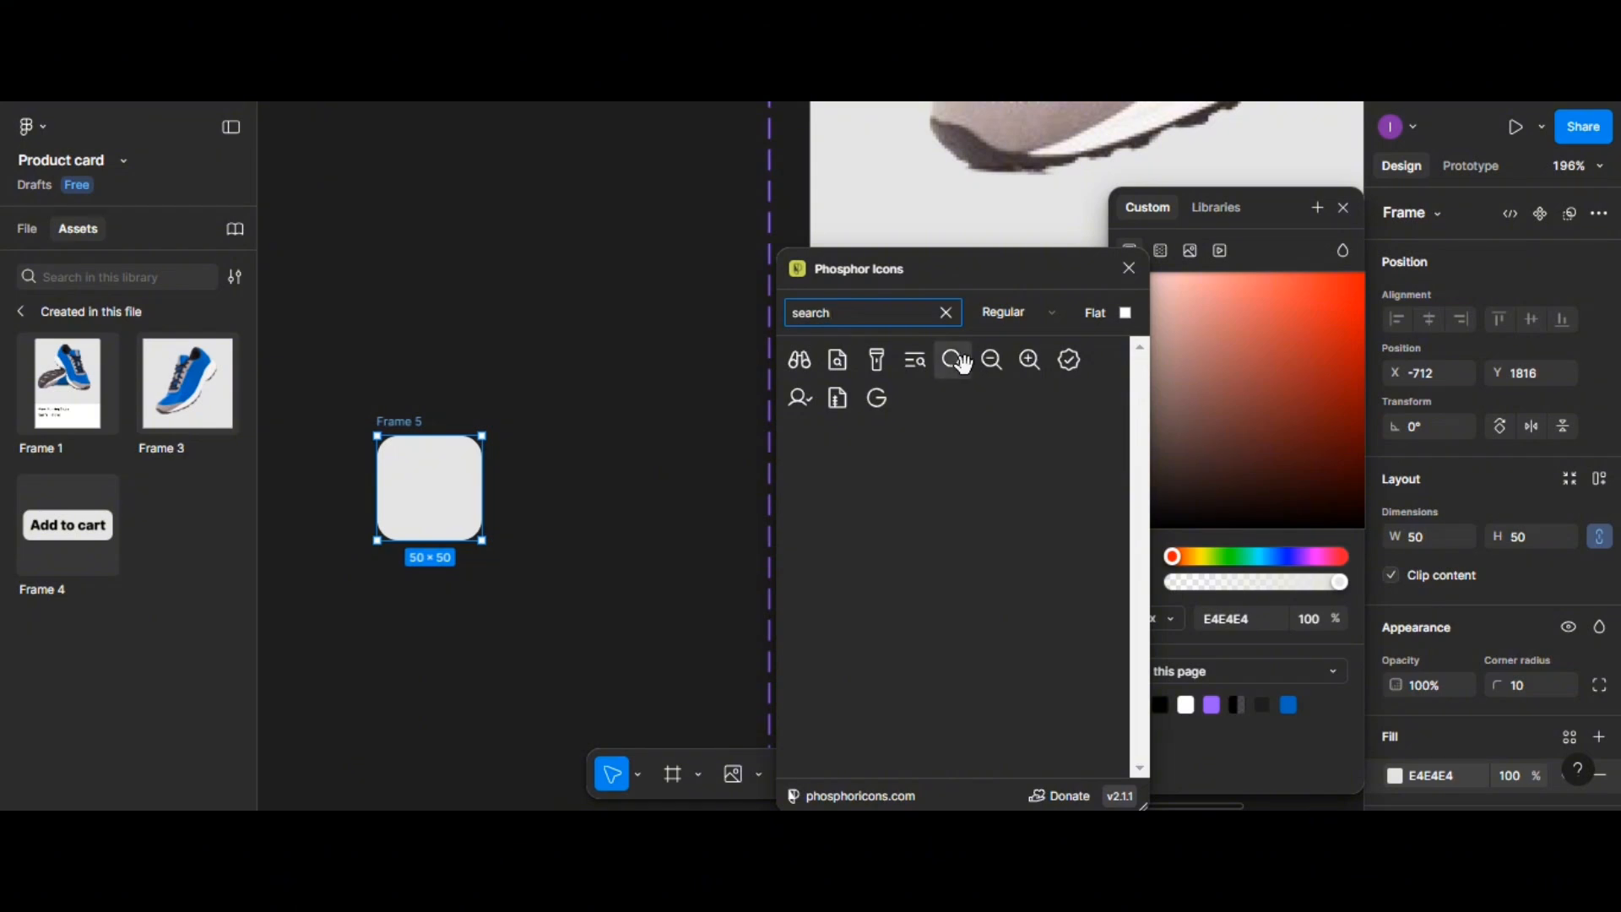
click(961, 359)
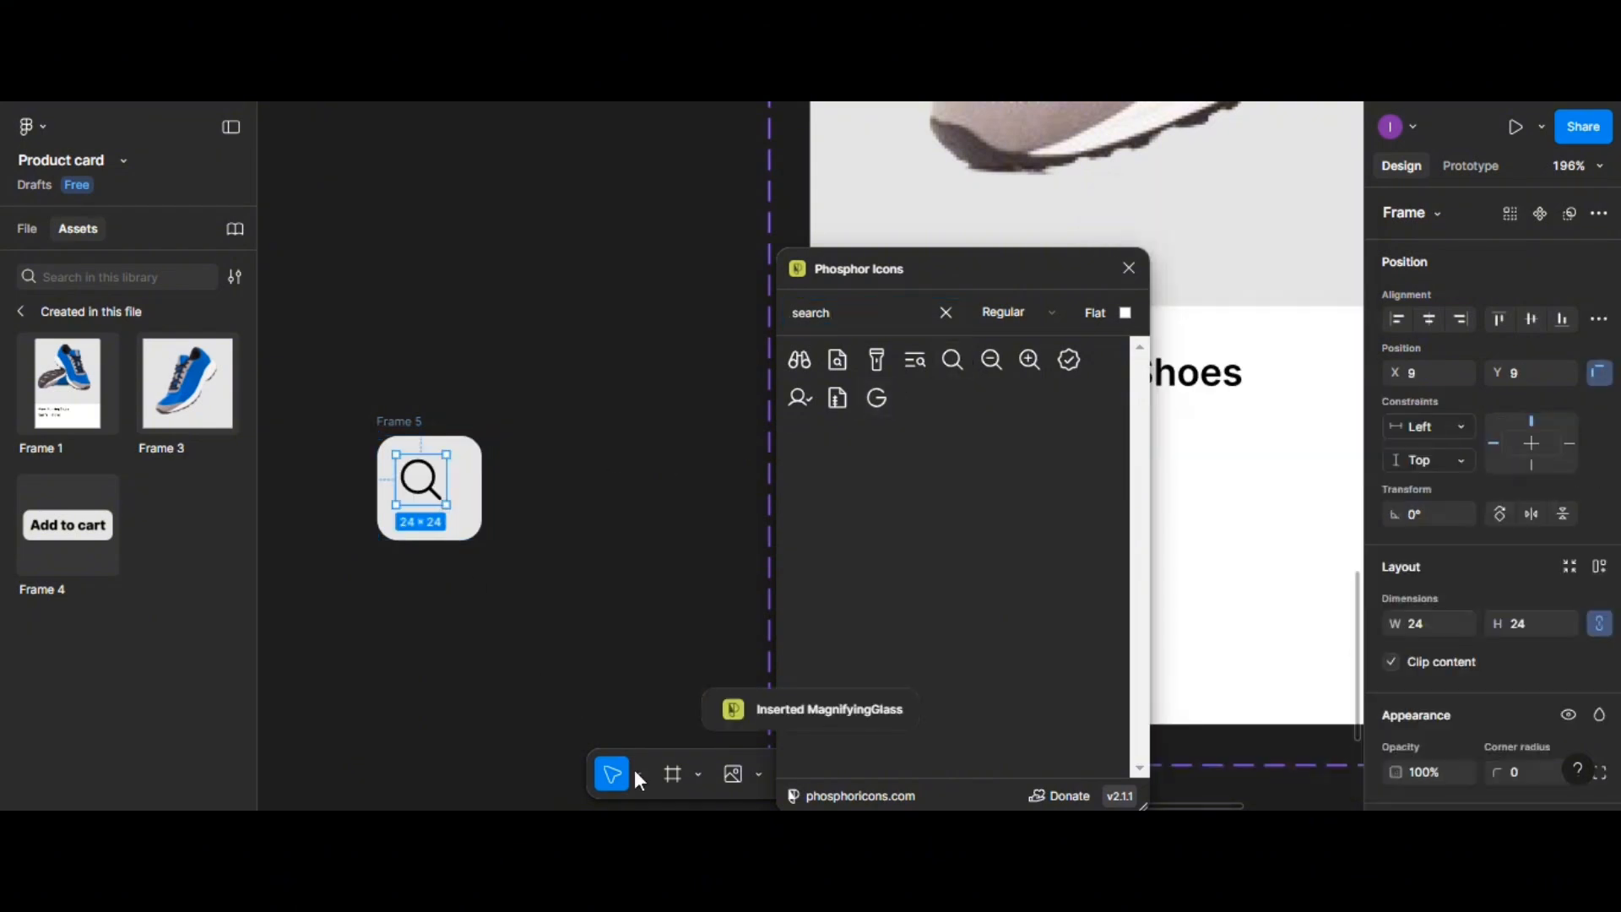
Scale the magnifying glass icon up to about 33 × 33 inside the grey square with the Scale tool
click(638, 775)
click(637, 725)
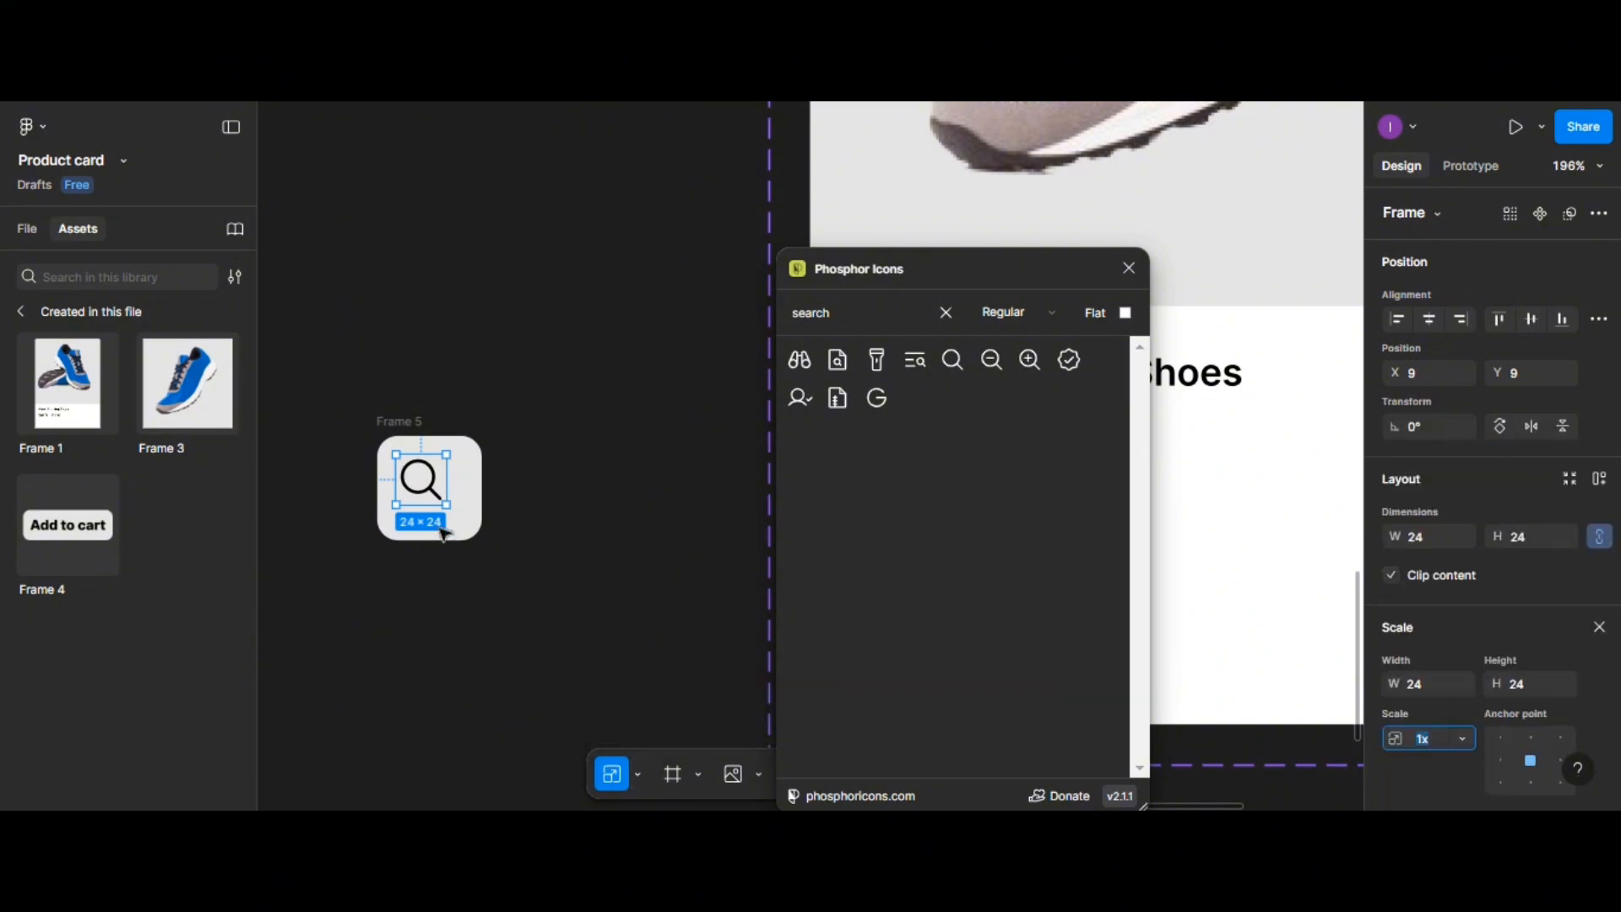
drag(447, 505, 466, 523)
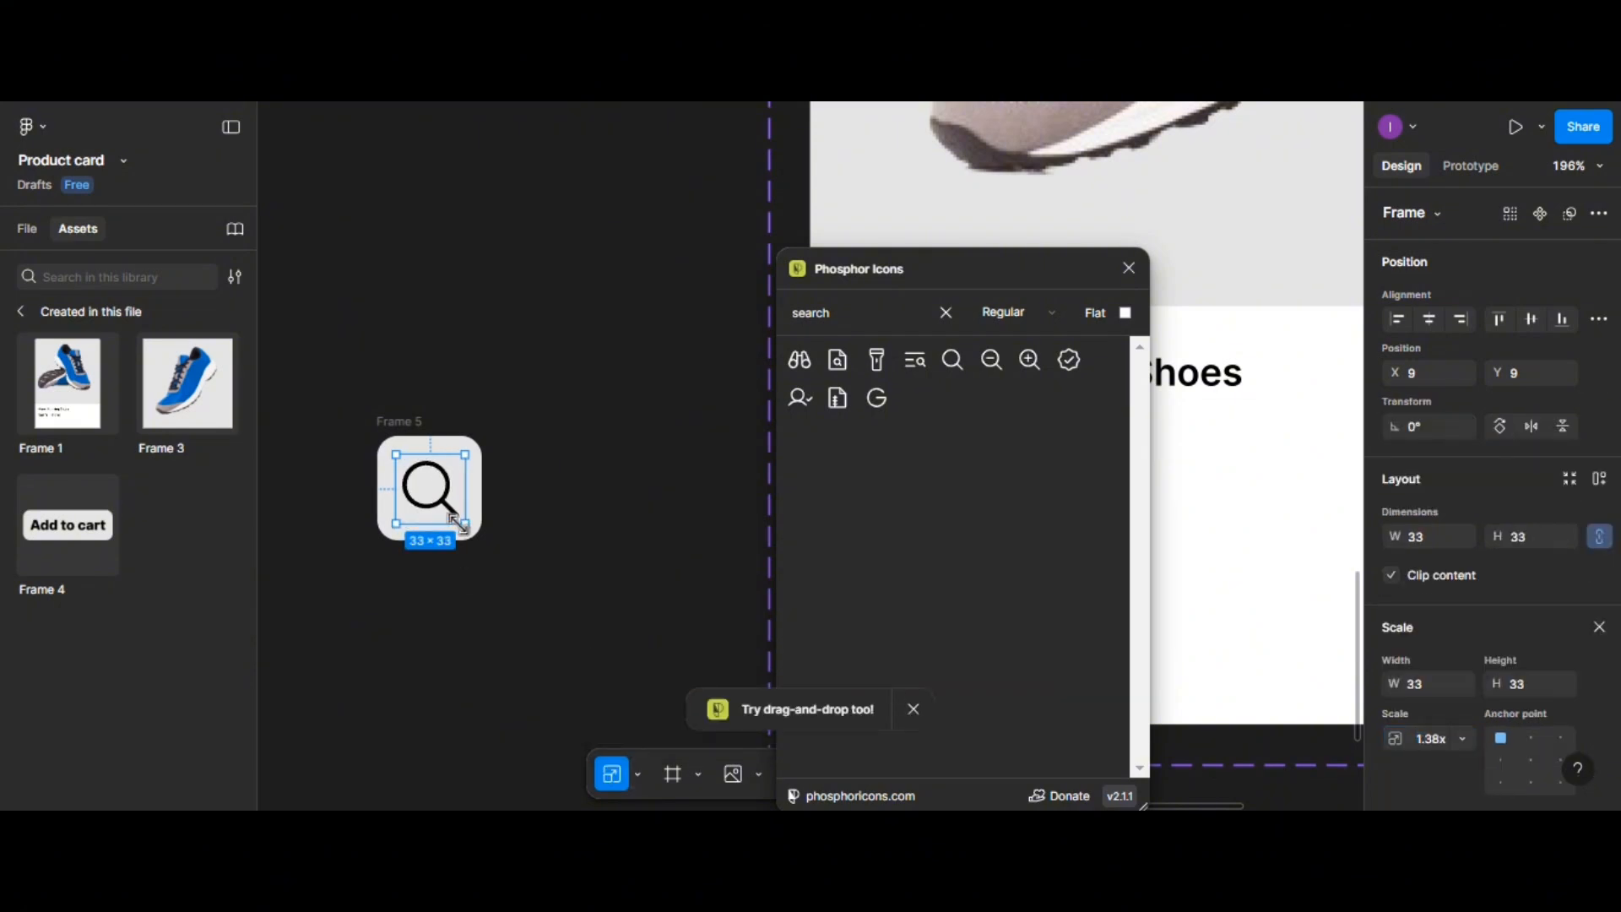
Duplicate the magnifying glass square and place the copy between the original and the card
click(398, 421)
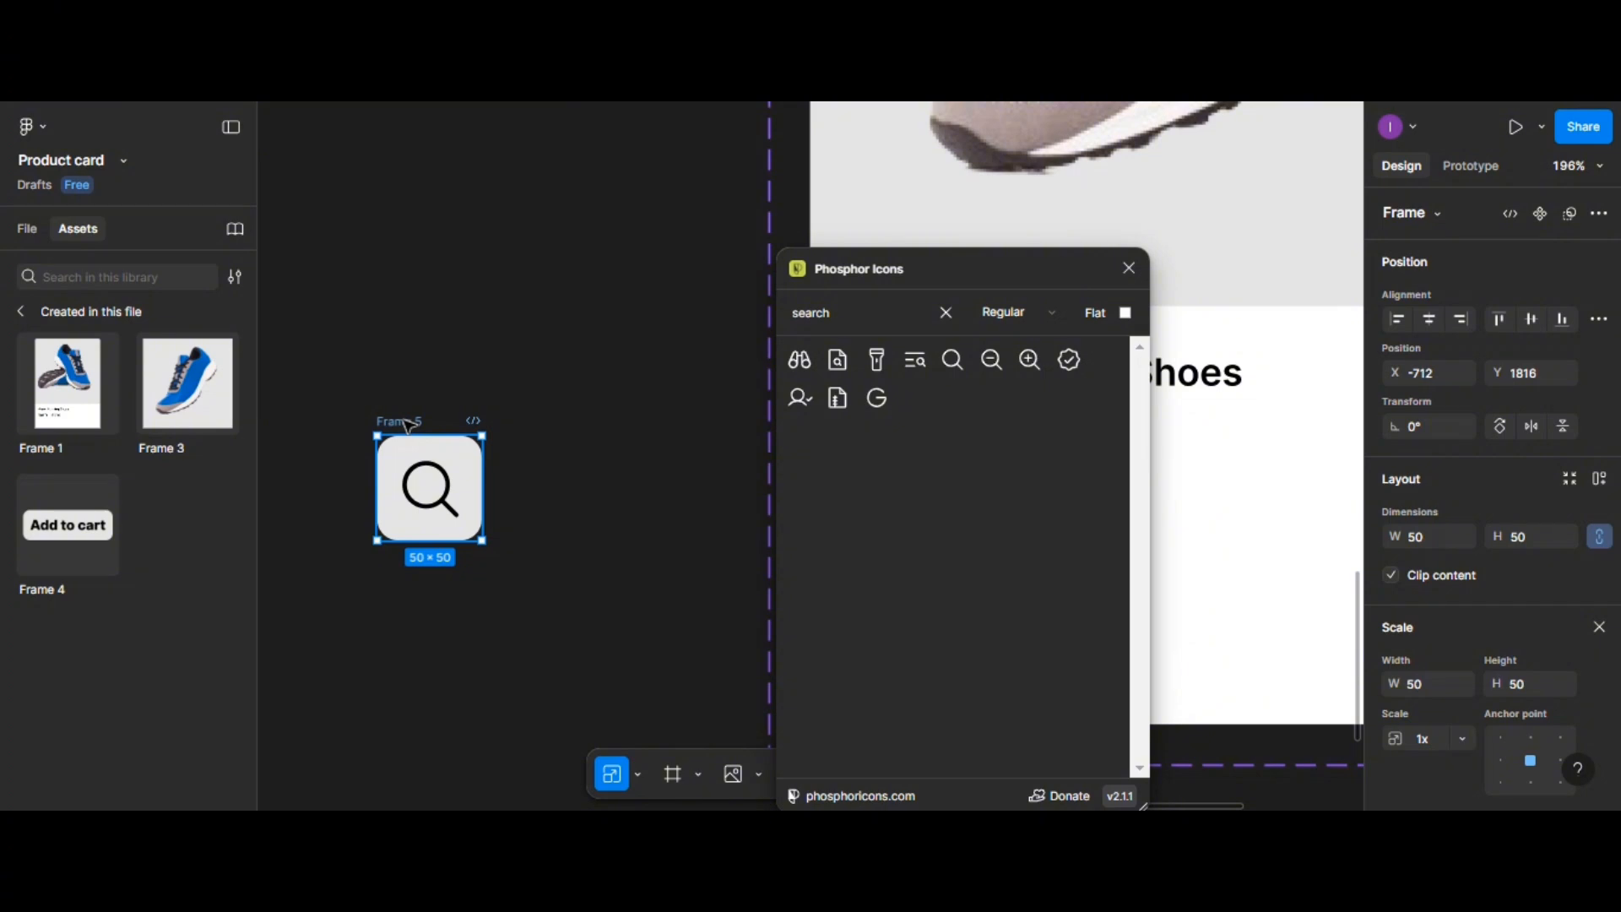
drag(408, 424, 570, 434)
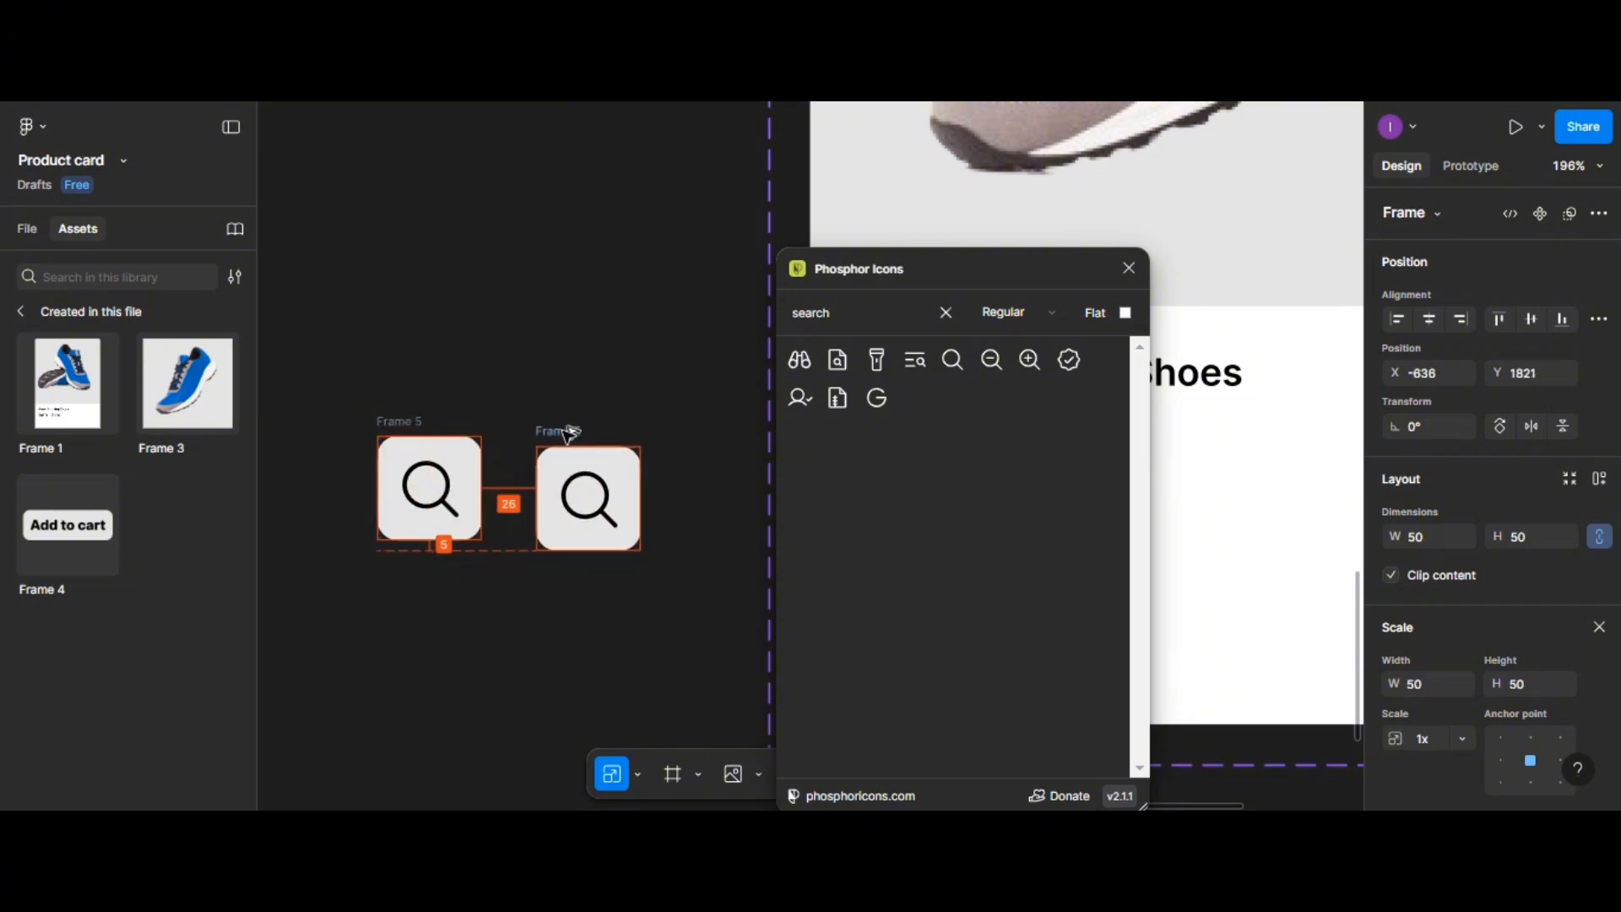
Delete the magnifying glass from the copied square and insert the Phosphor heart icon, found by searching "heart"
click(591, 487)
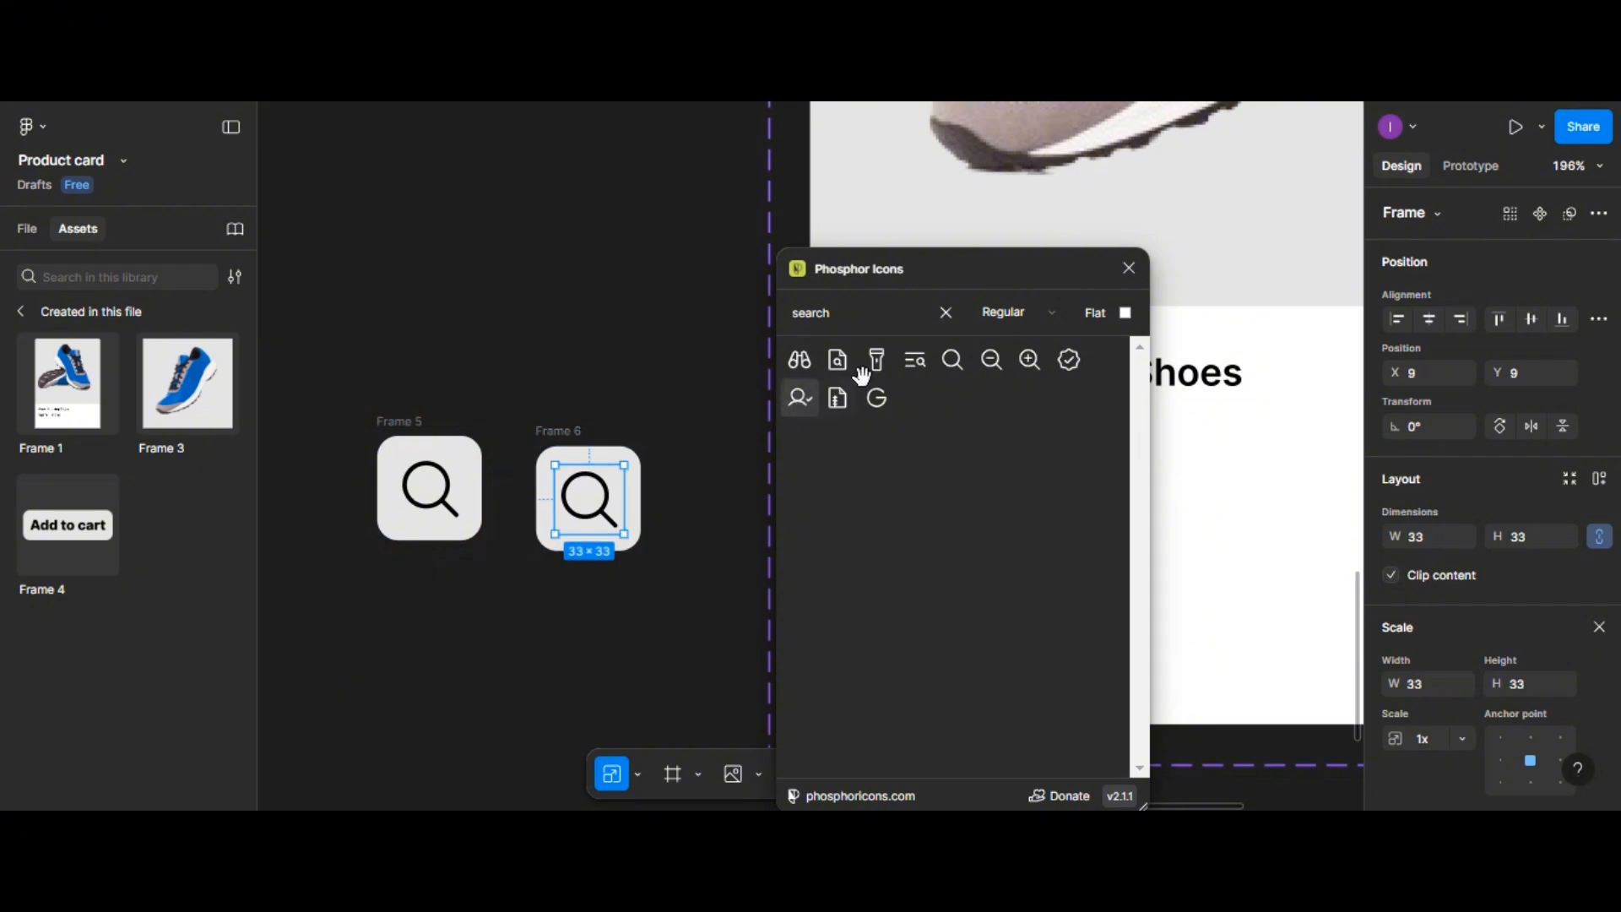
click(864, 311)
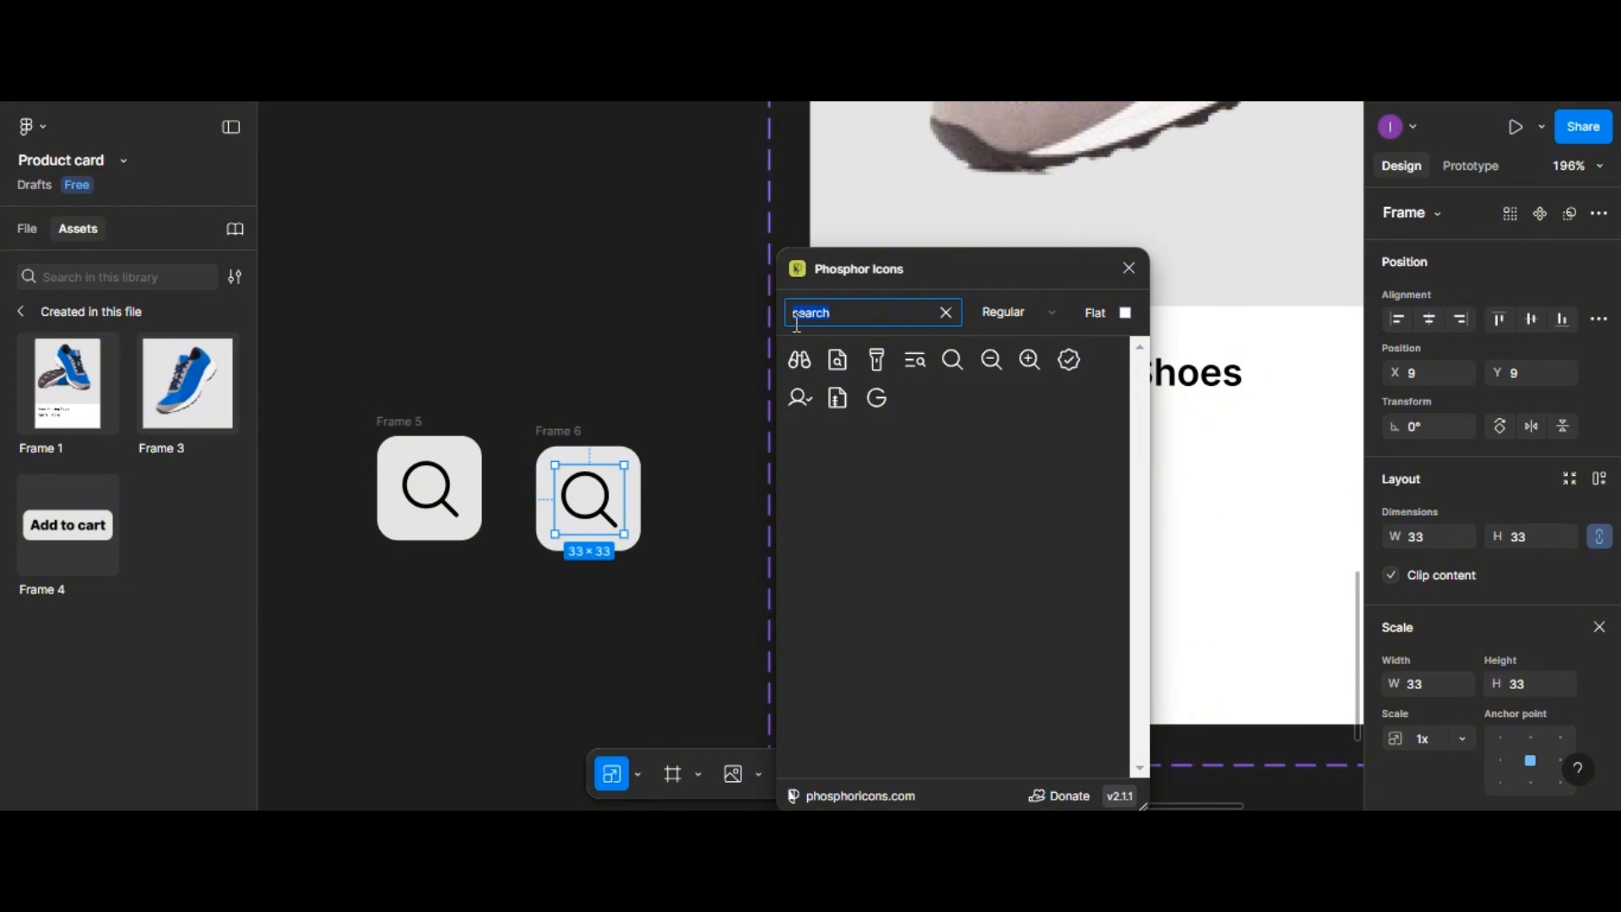
text(heart)
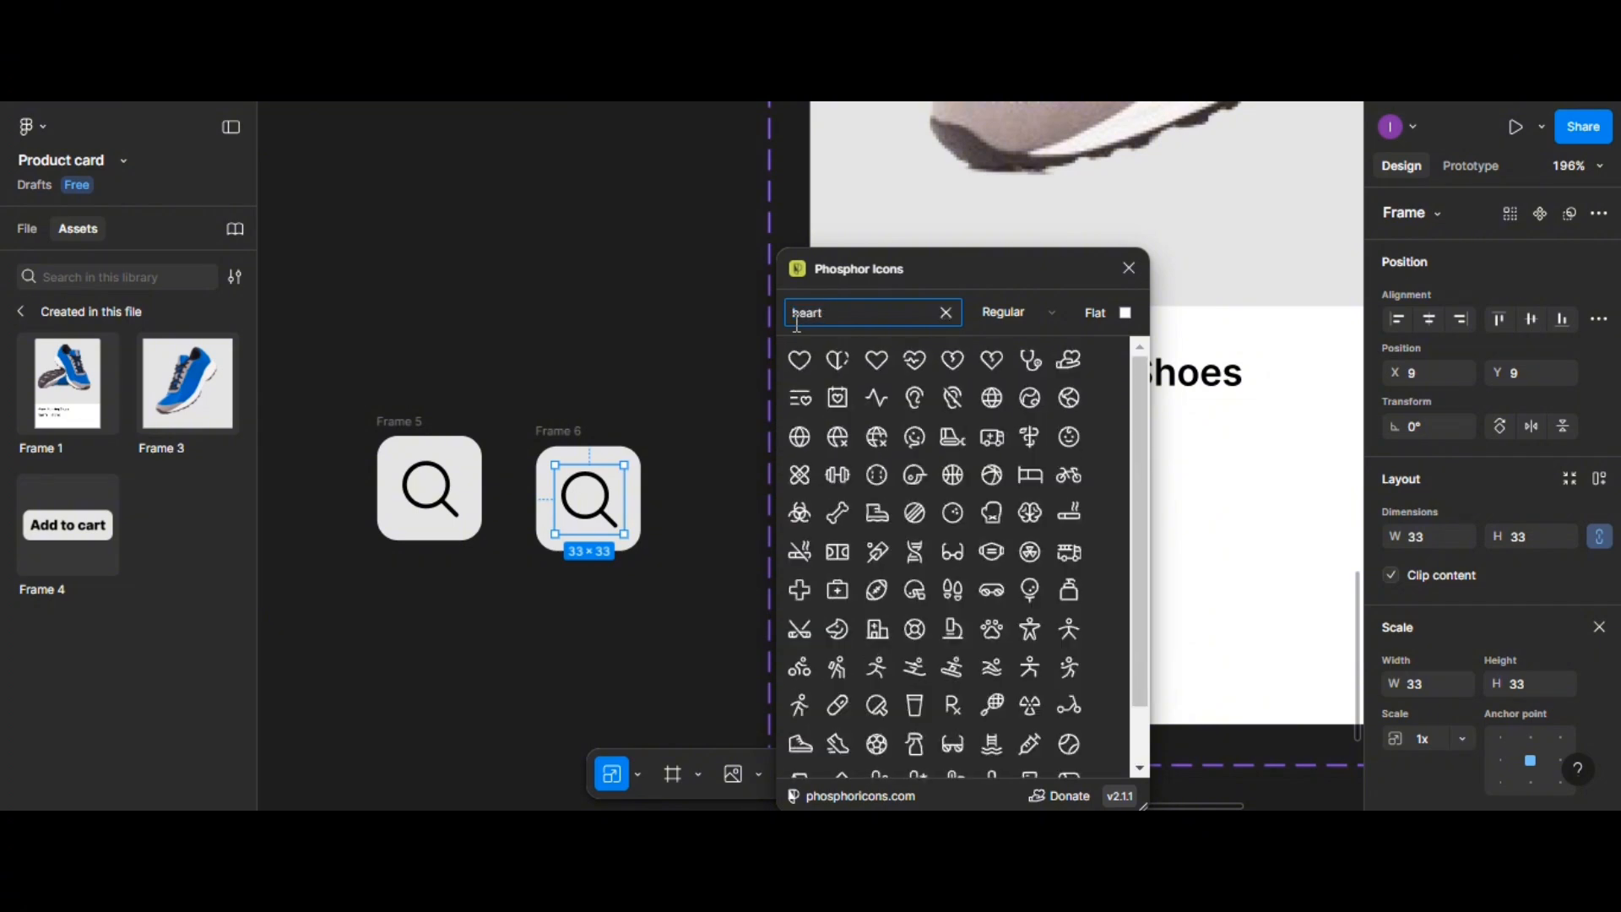
click(609, 500)
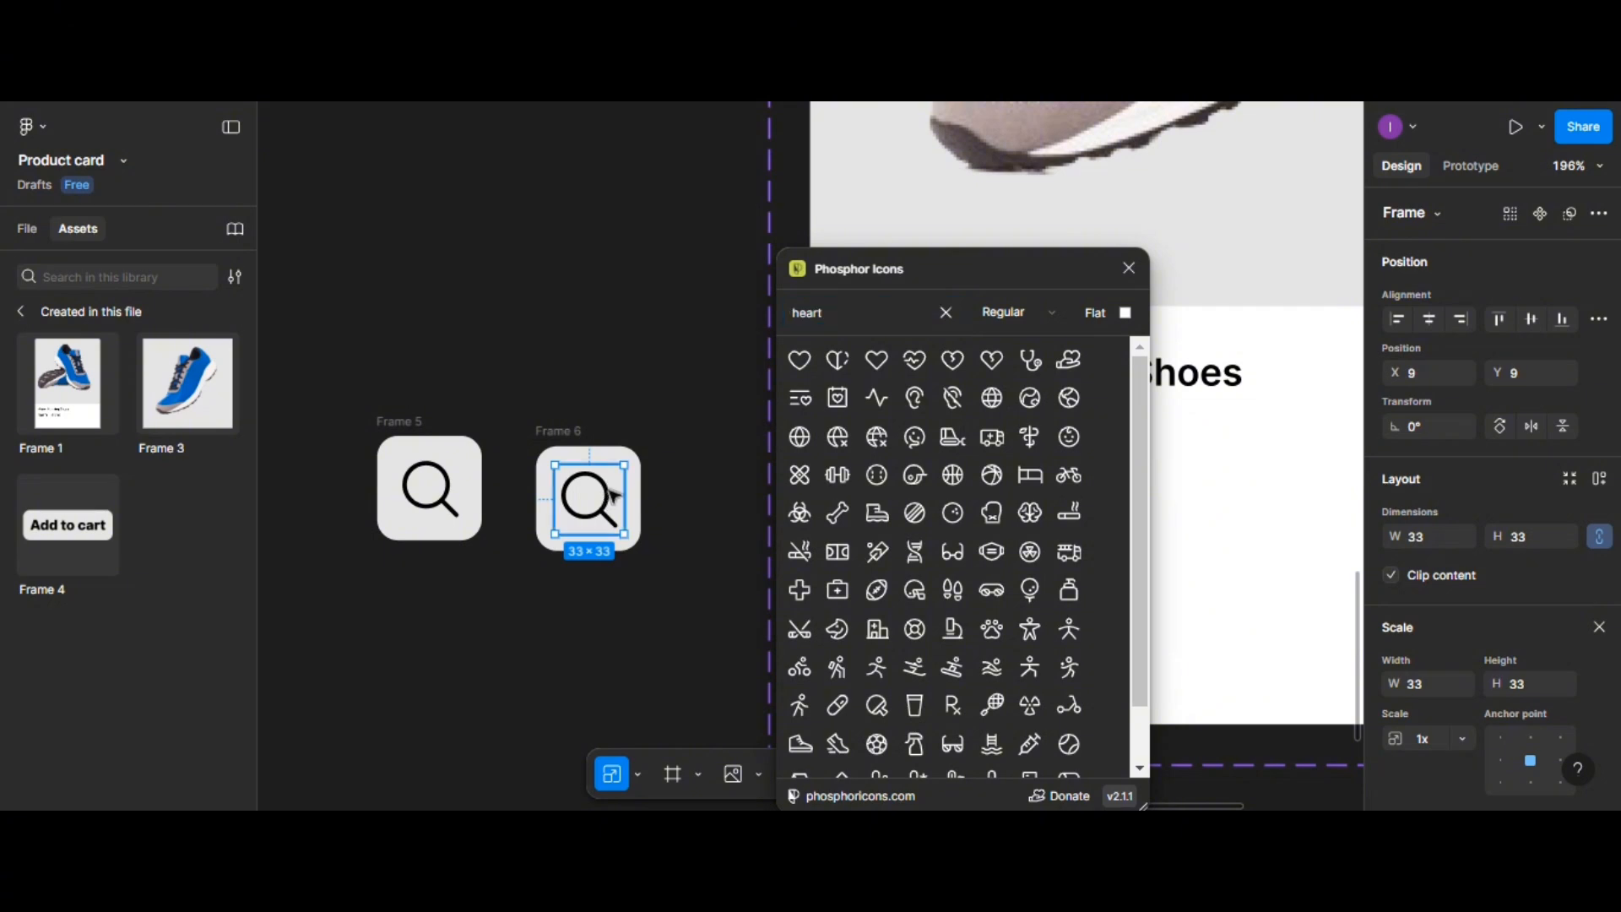
key(Delete)
click(794, 364)
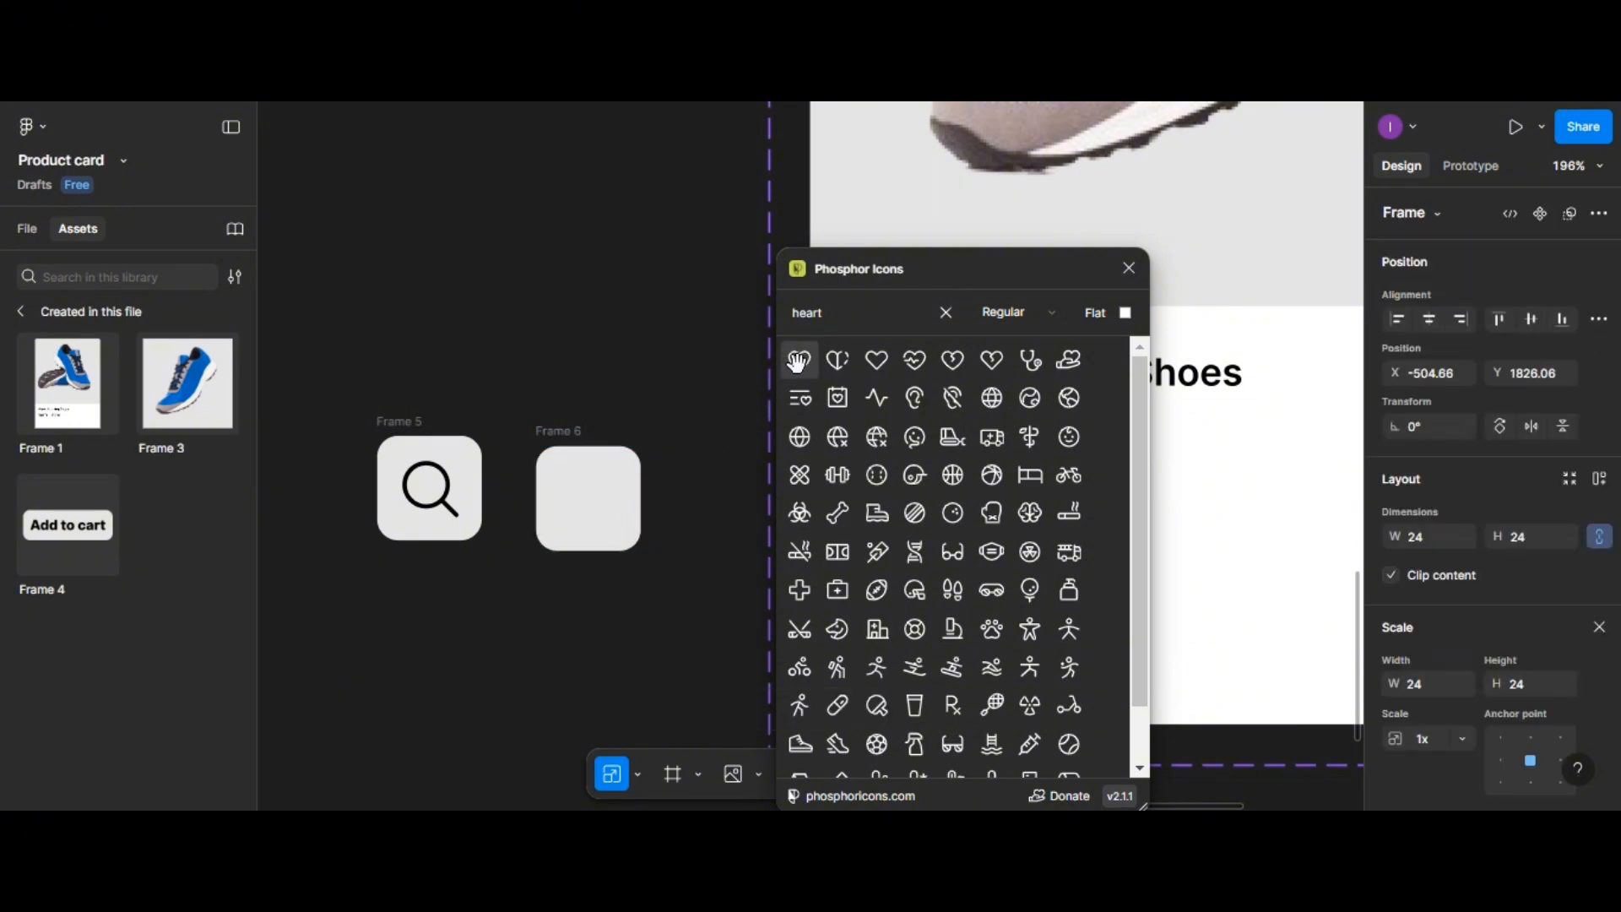
Close Phosphor Icons, centre the heart icon in the empty grey square, and shift that square to about X -633, Y 1819
click(1130, 267)
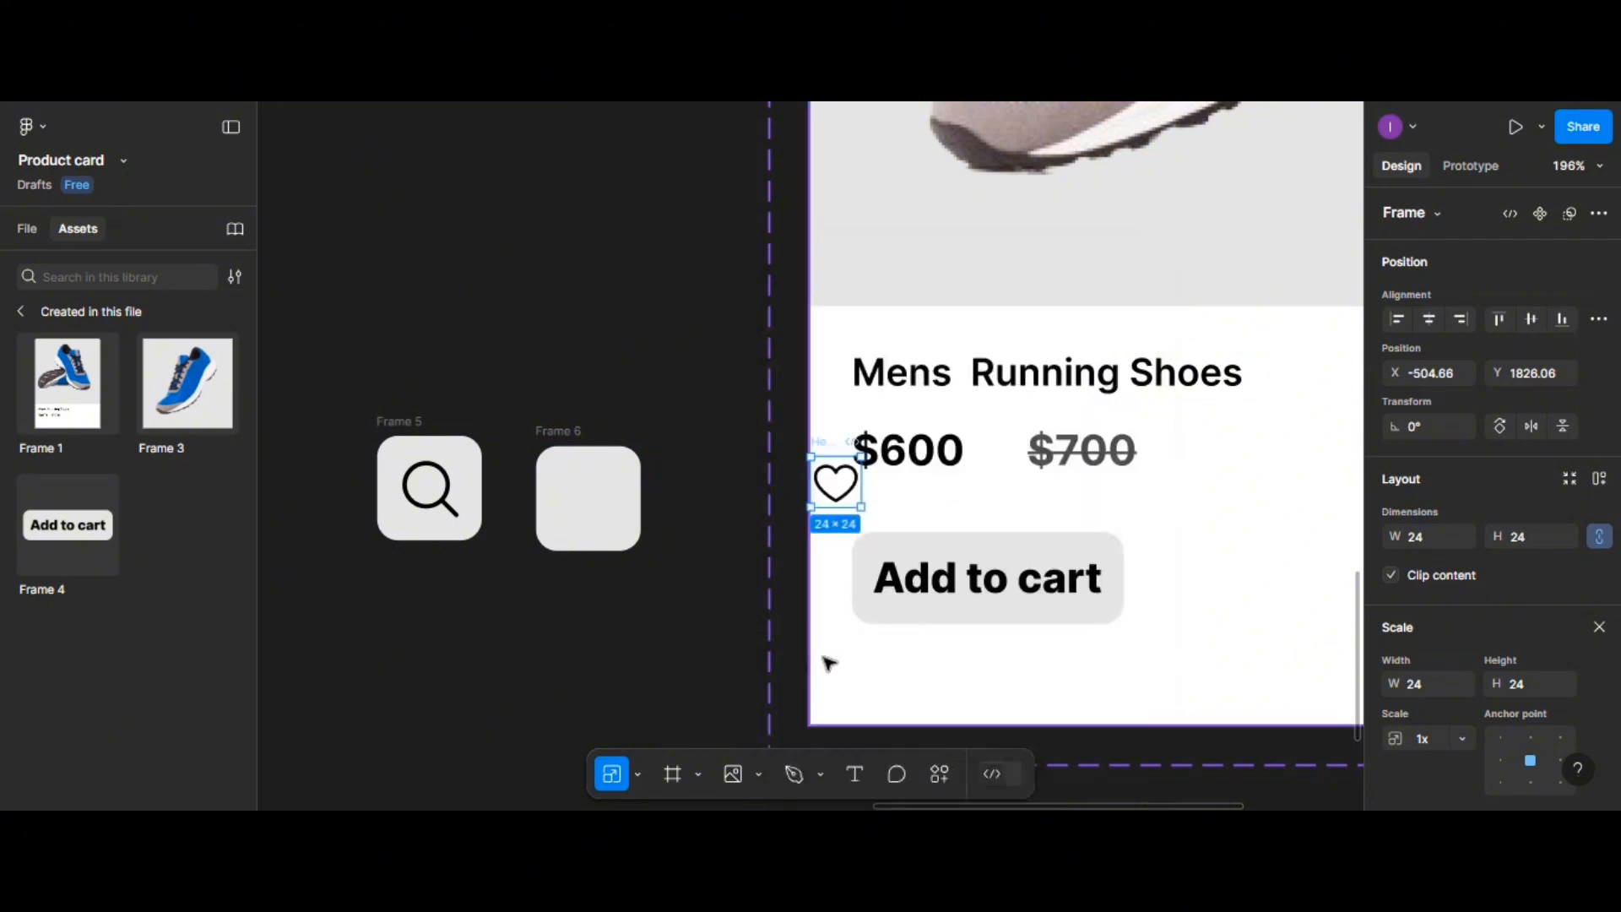
drag(841, 490, 602, 514)
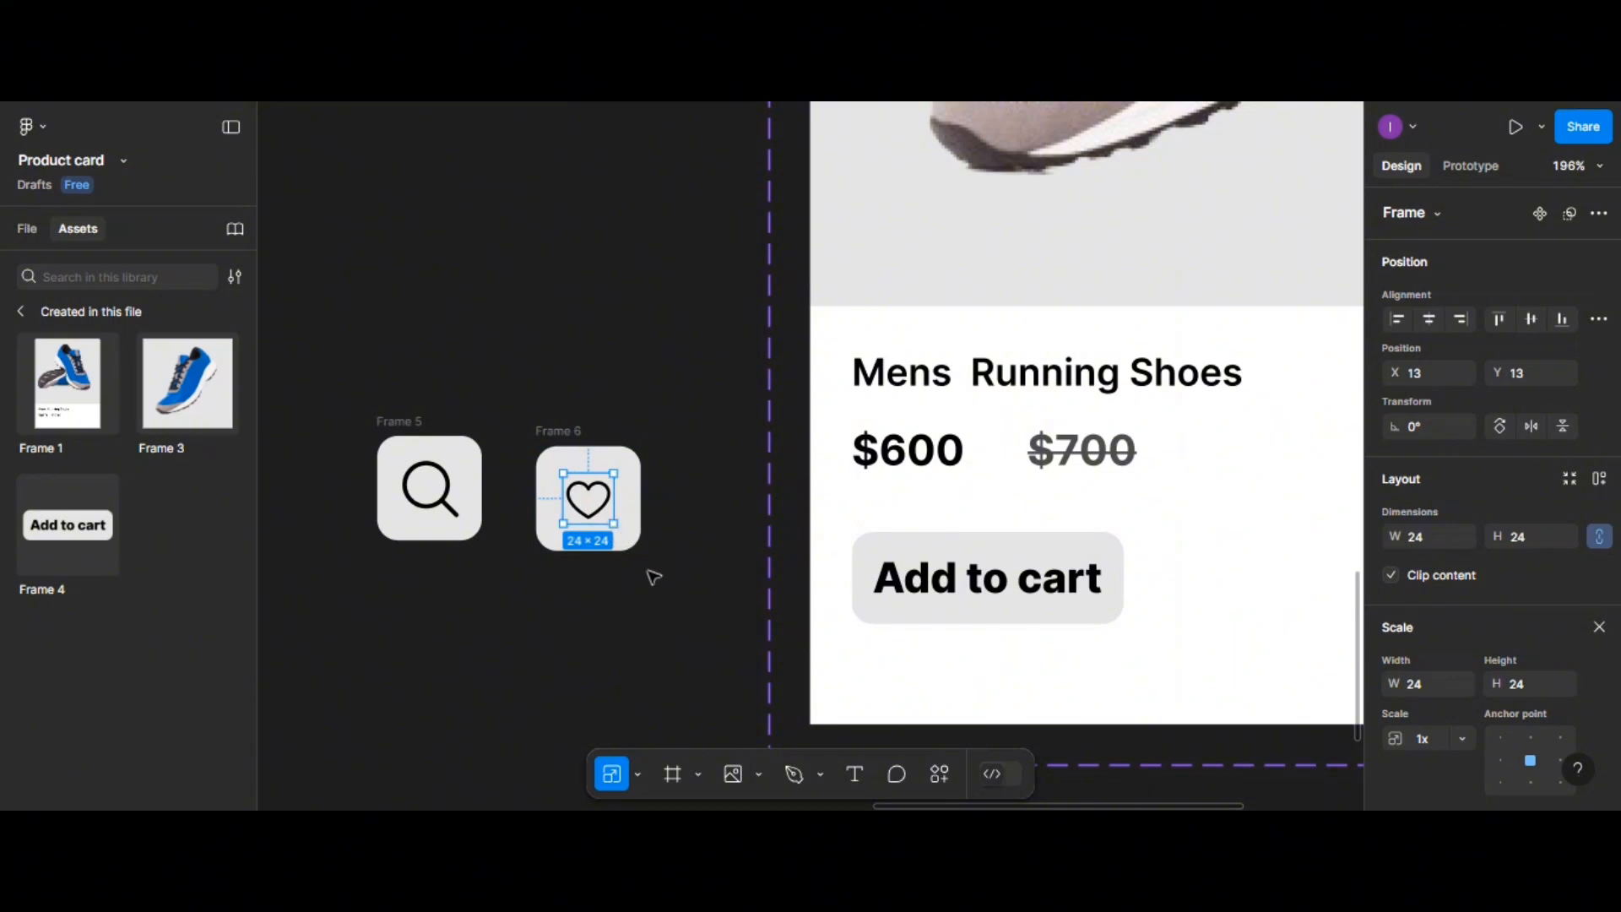
drag(581, 433, 588, 429)
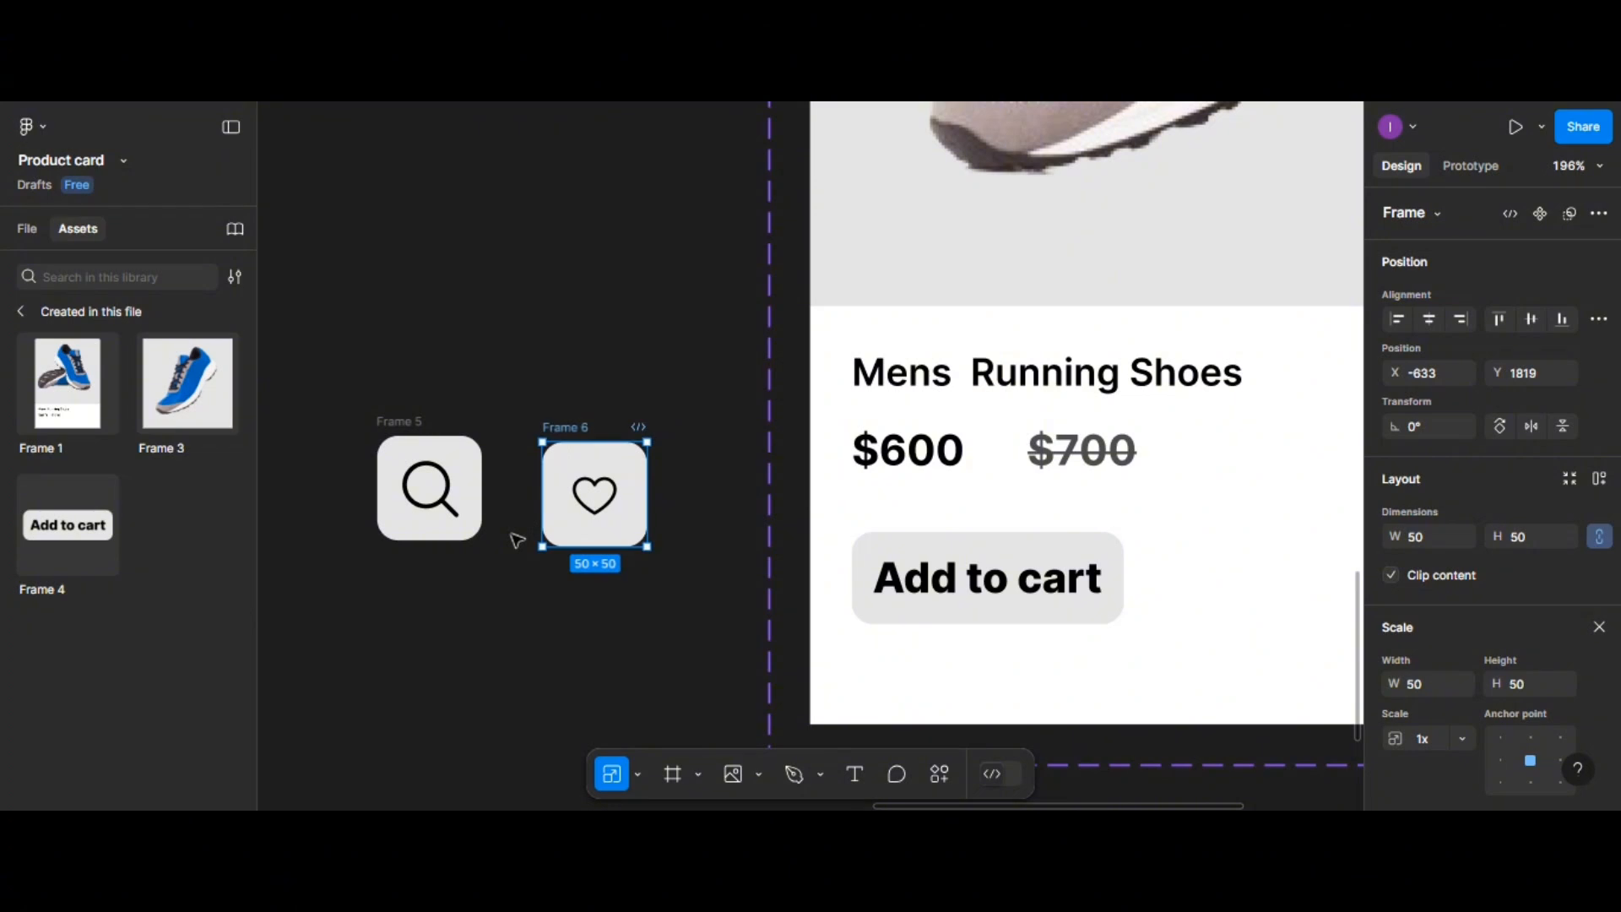
Move the magnifying glass and heart squares into the card beside "Add to cart", at about X 207 and X 296, both at Y 505
ctrl+scroll(517, 539, down, 5)
scroll(517, 536, down, 2)
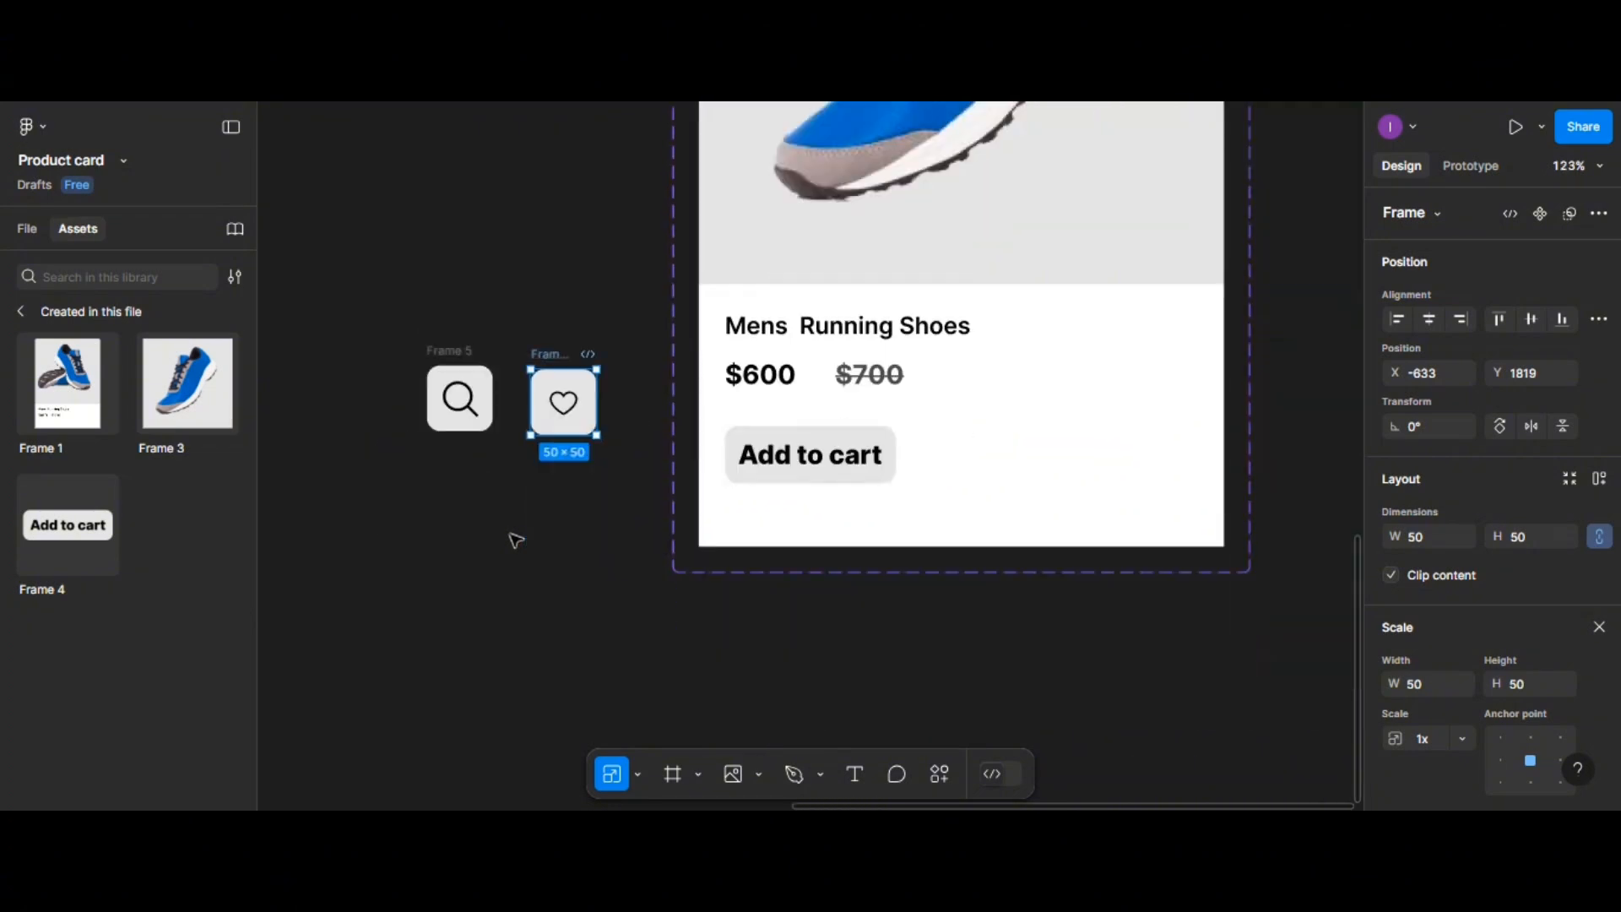
click(447, 378)
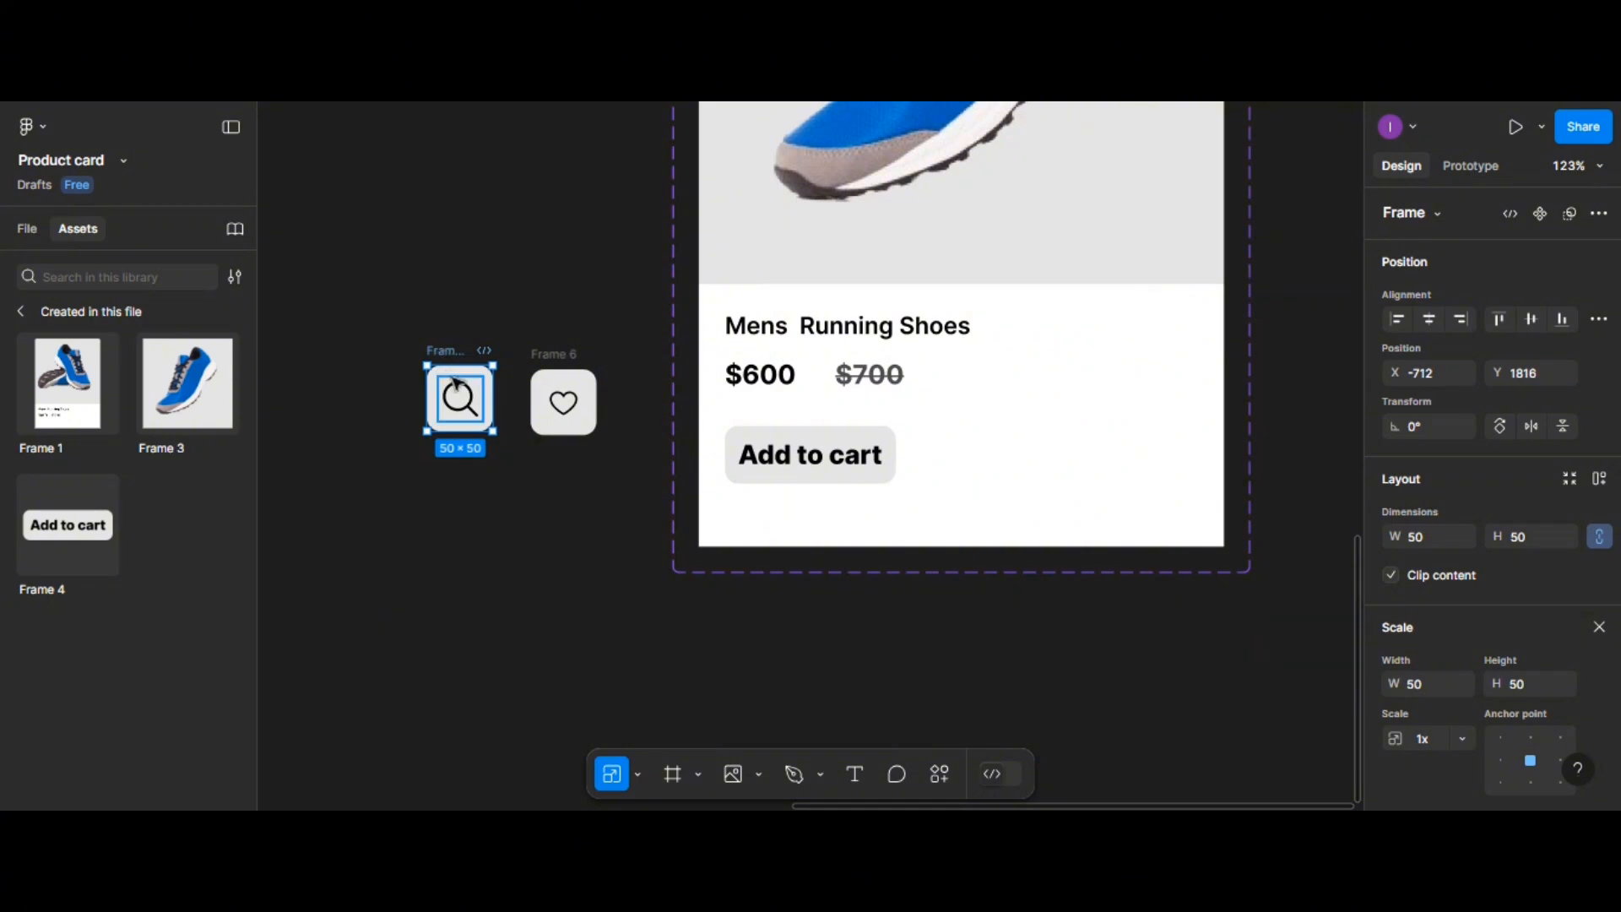
drag(456, 385, 1006, 412)
drag(565, 359, 1121, 412)
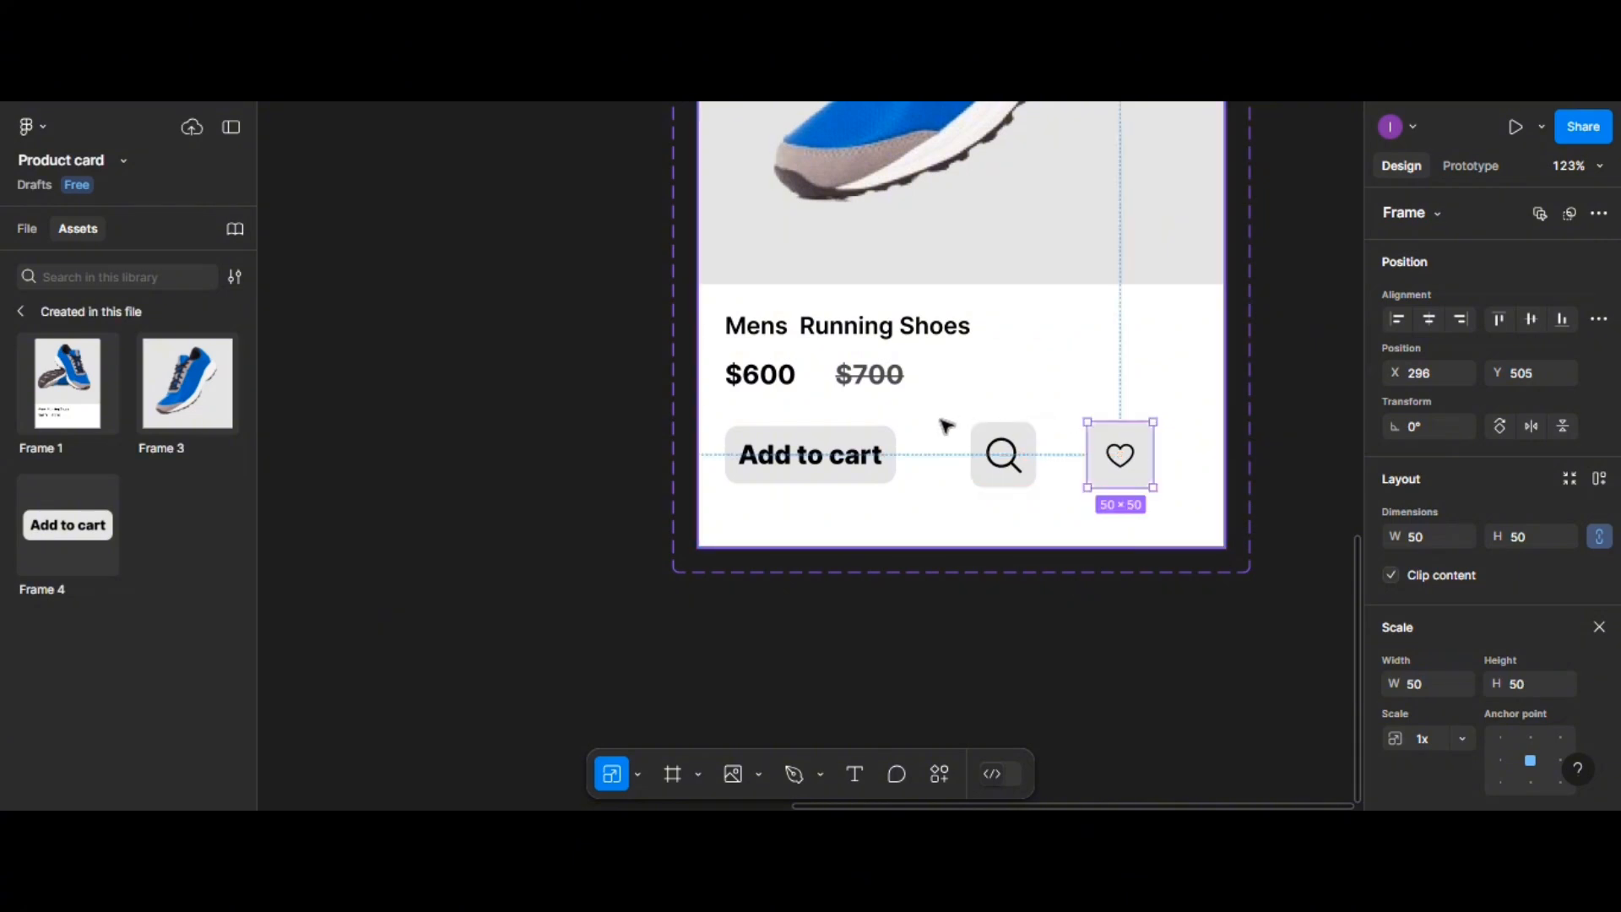
Distribute the "Add to cart" button, magnifying glass square and heart square with equal horizontal spacing
click(978, 435)
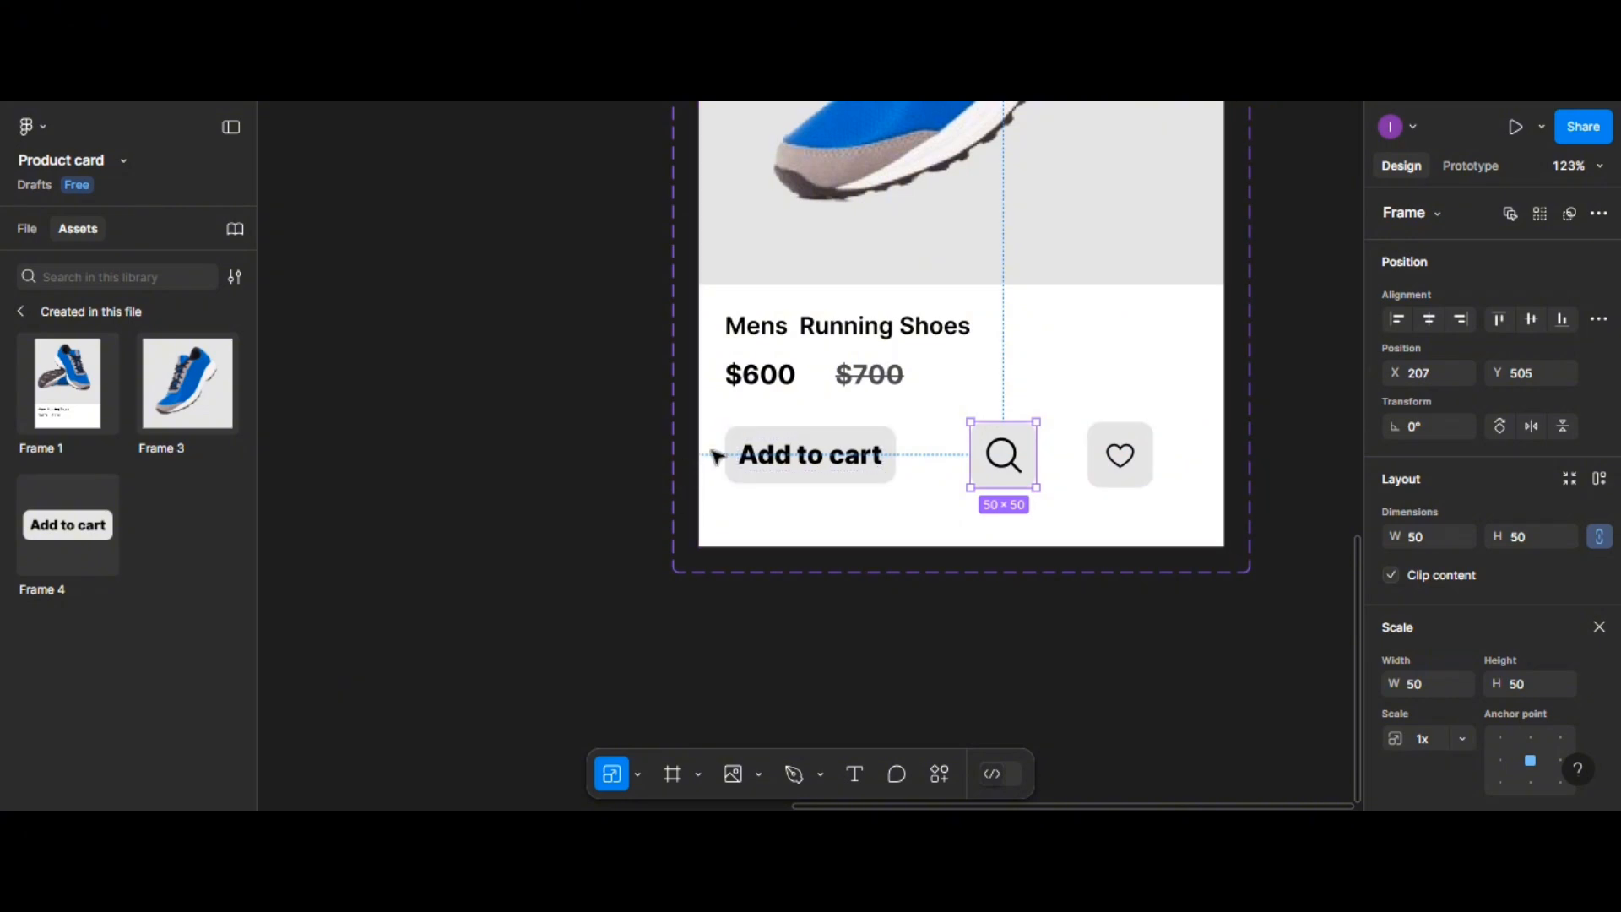
click(756, 427)
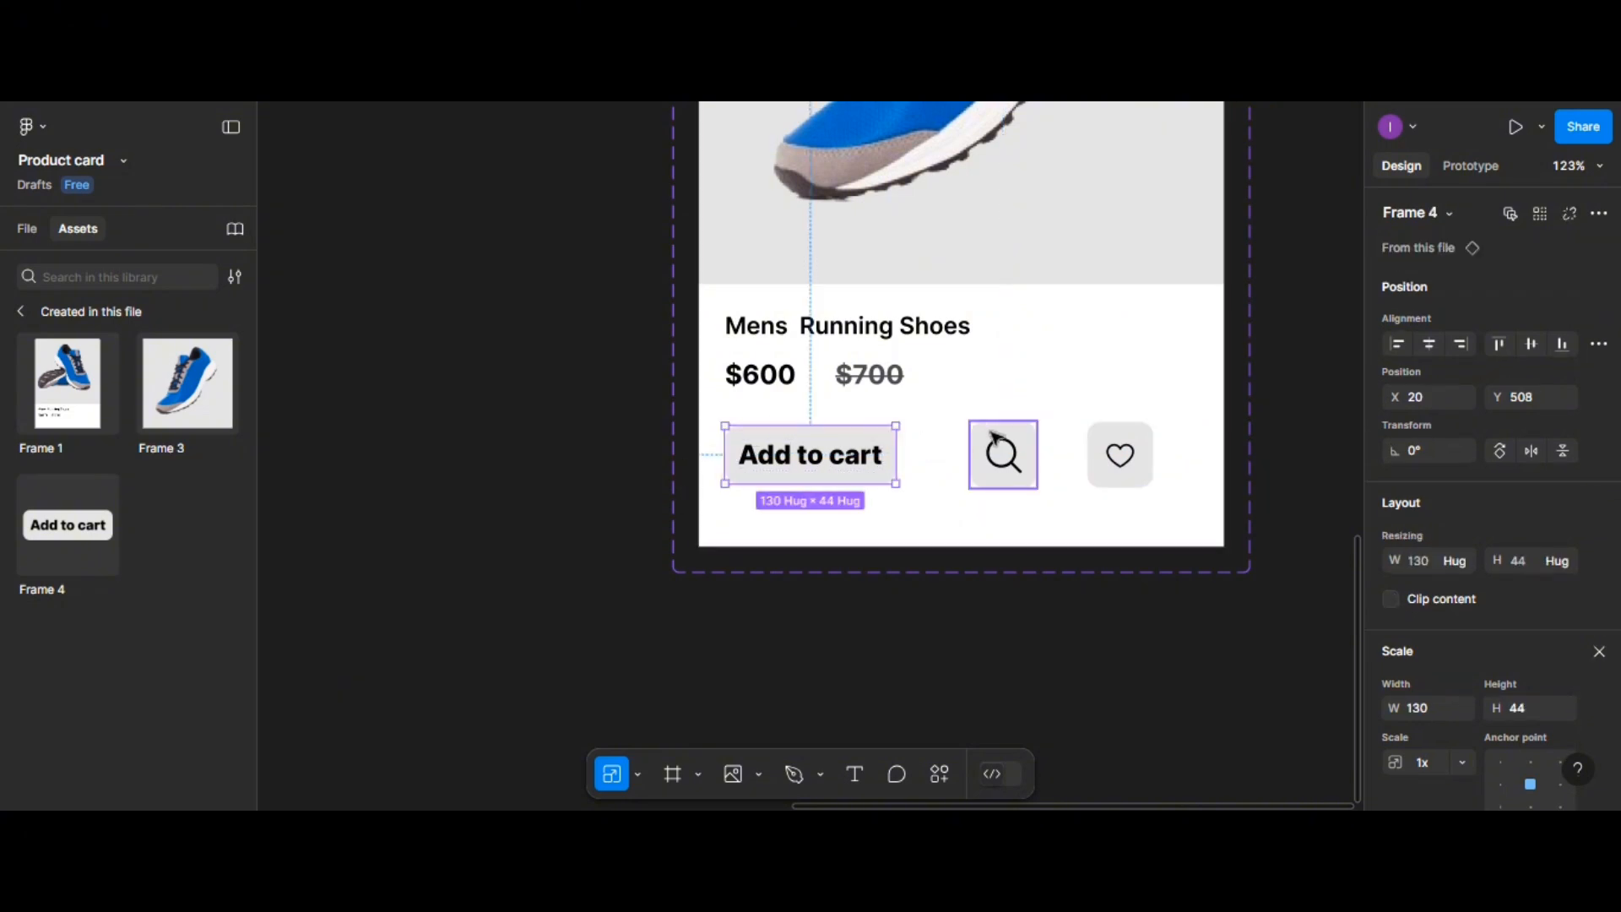
shift+click(1000, 454)
shift+click(1122, 454)
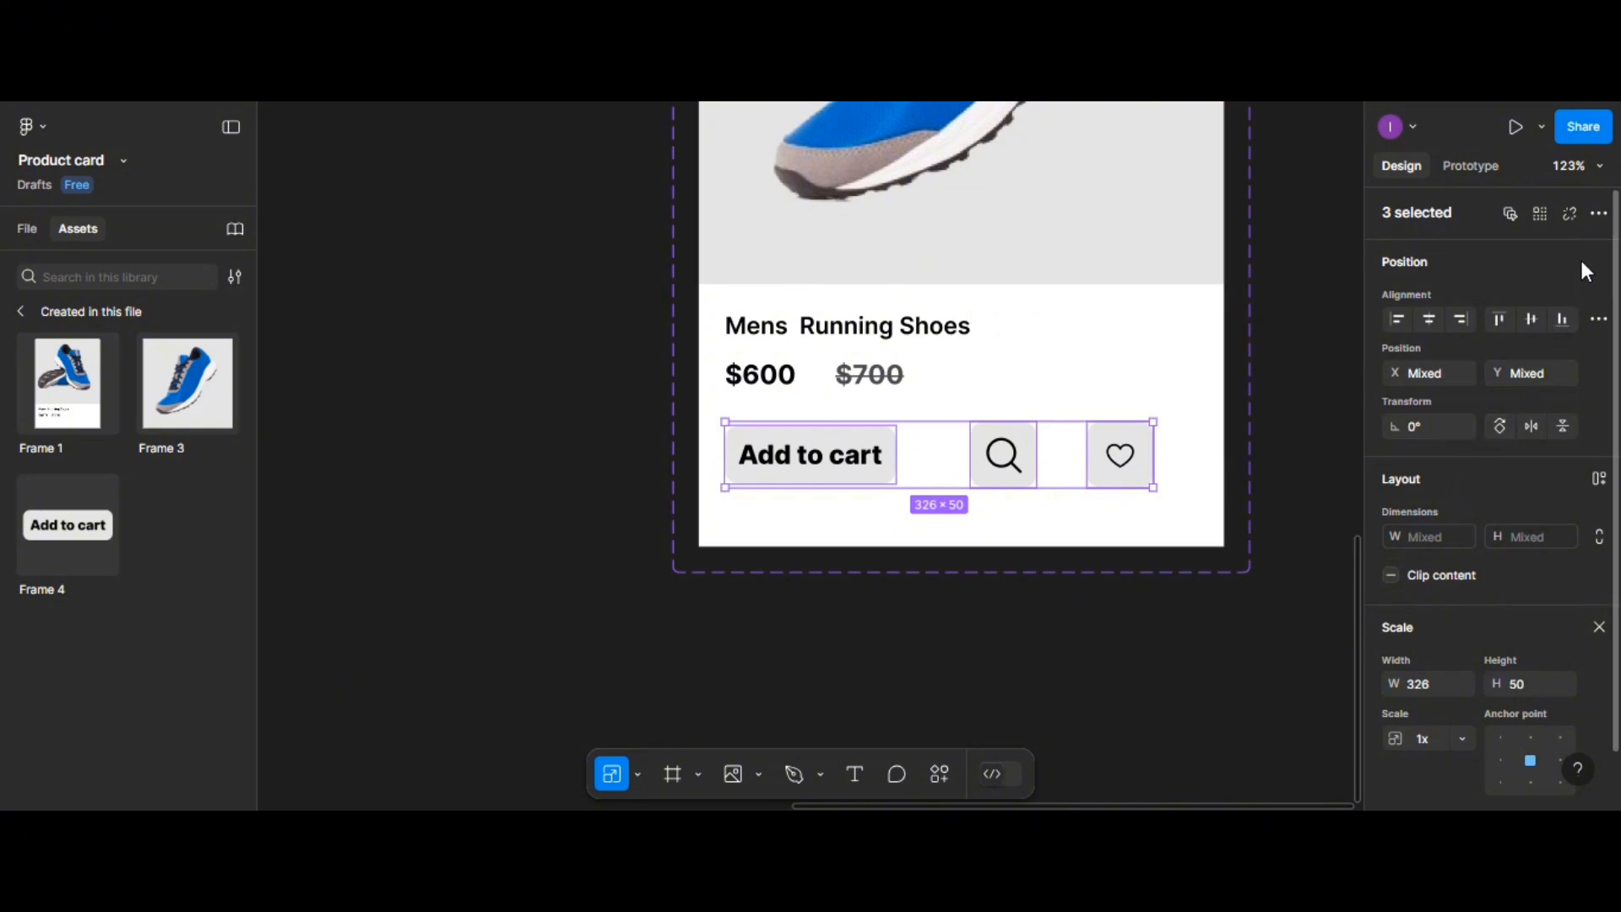
click(1597, 319)
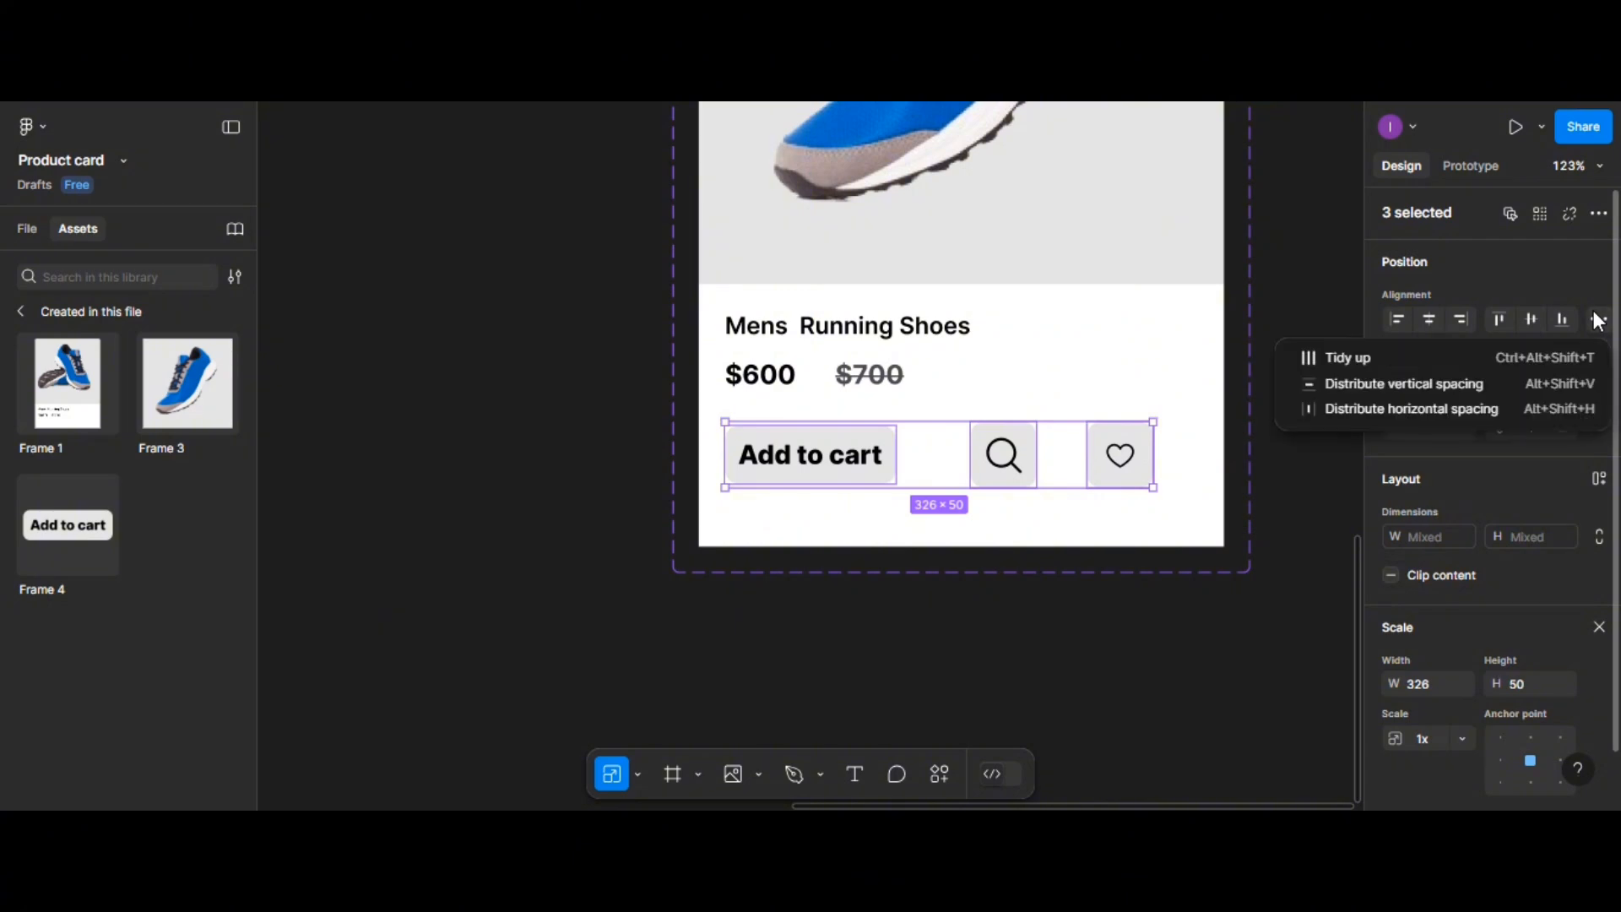
click(1486, 405)
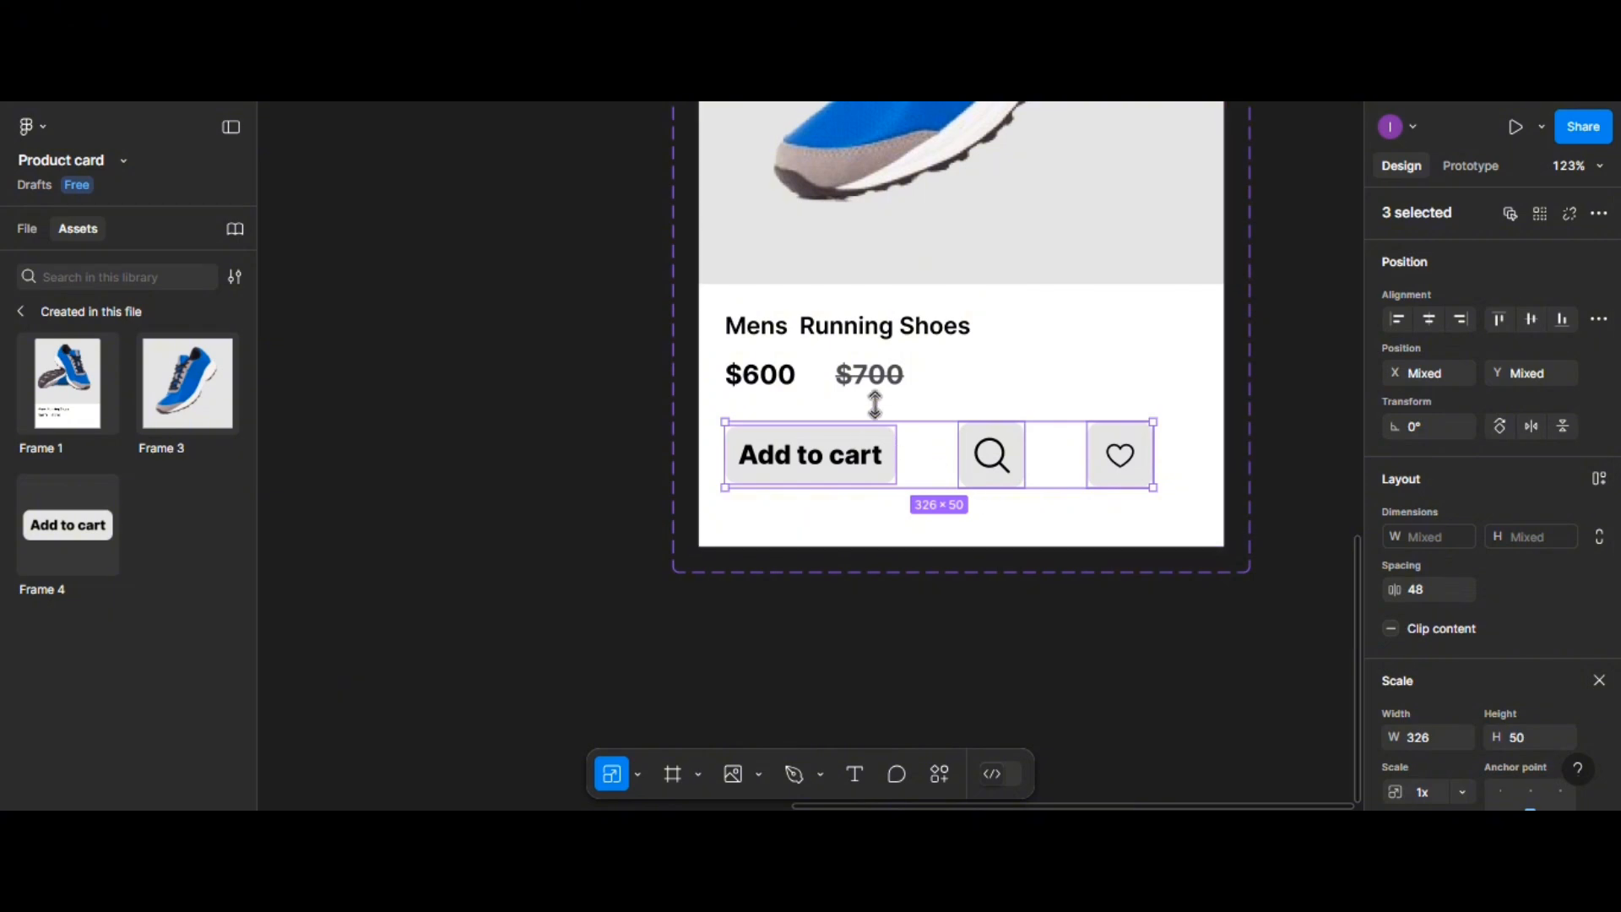
Add two more variants of the product card below the second variant
ctrl+scroll(908, 377, down, 5)
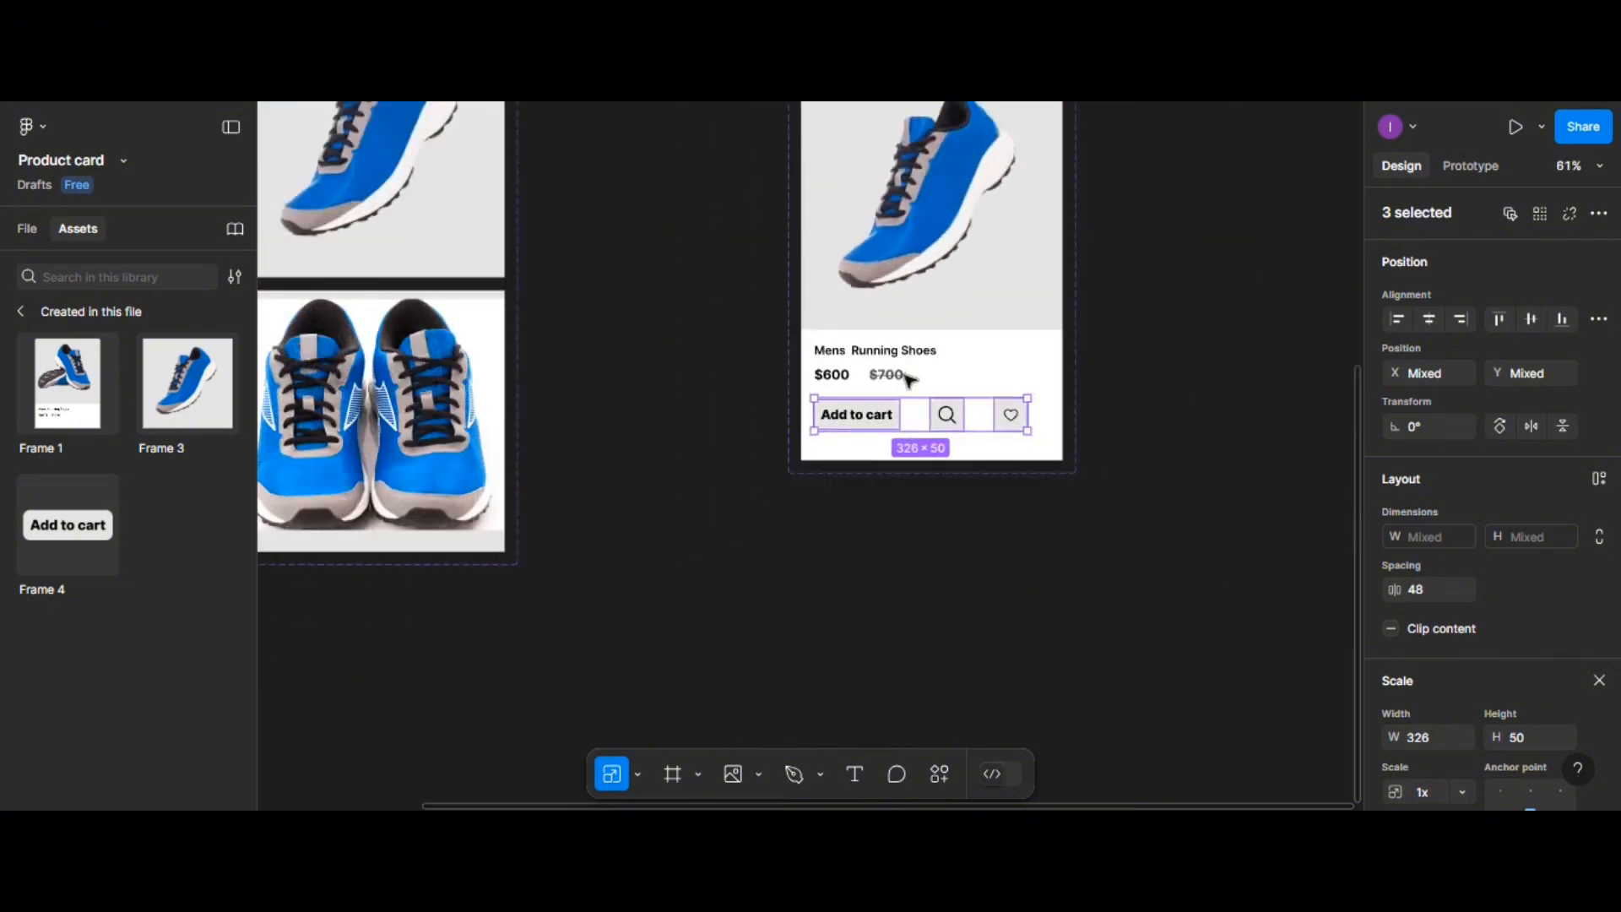
scroll(966, 363, down, 1)
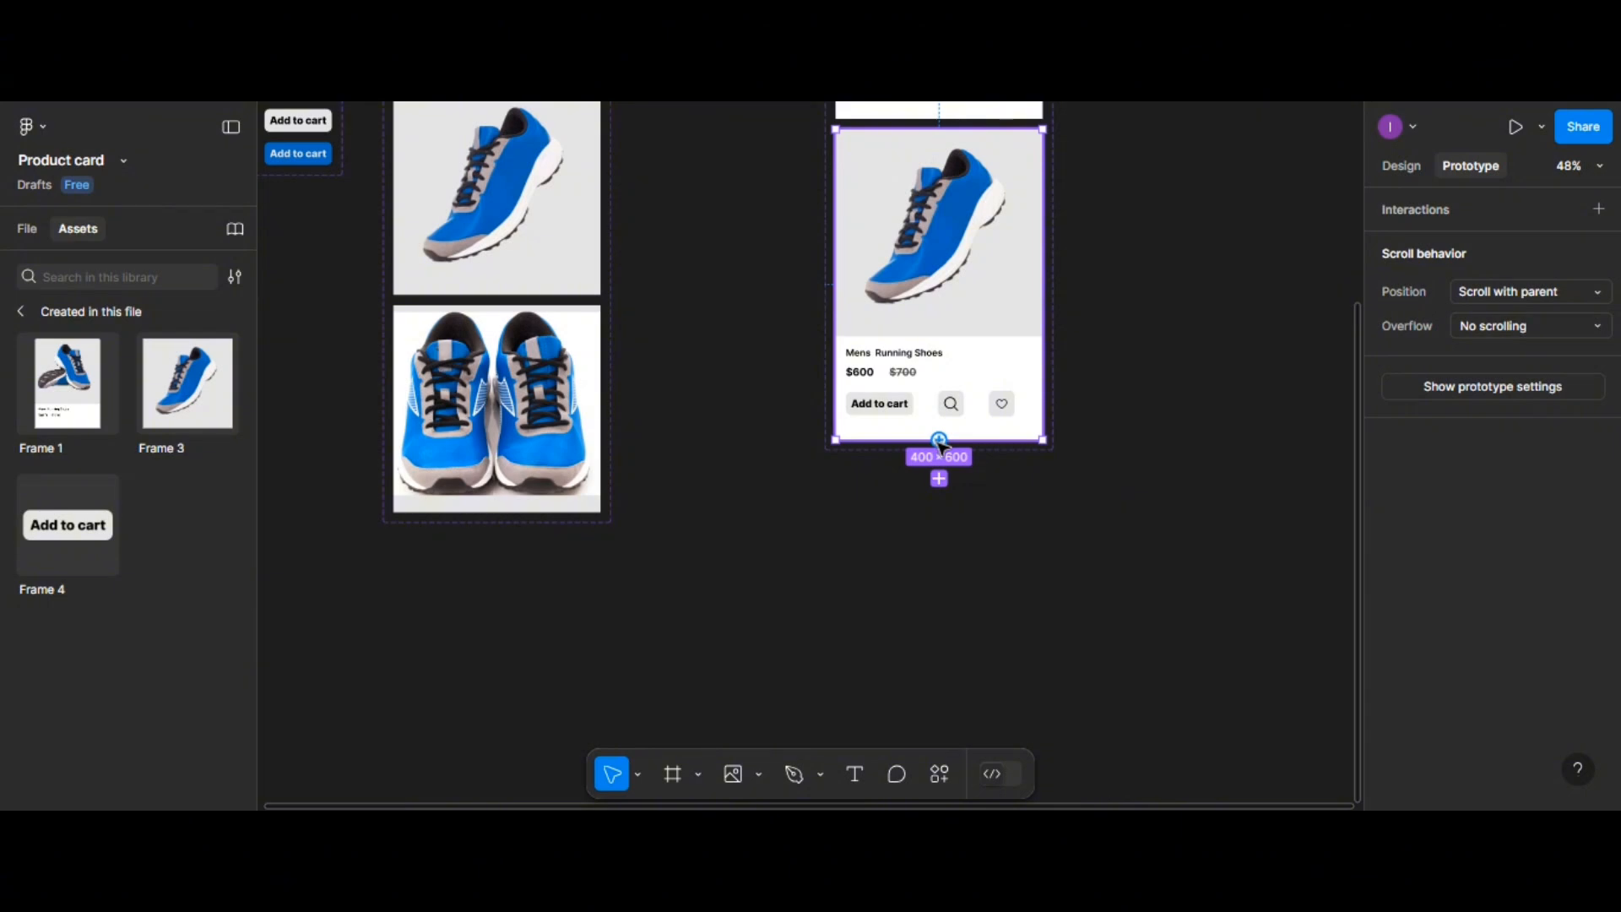
click(939, 479)
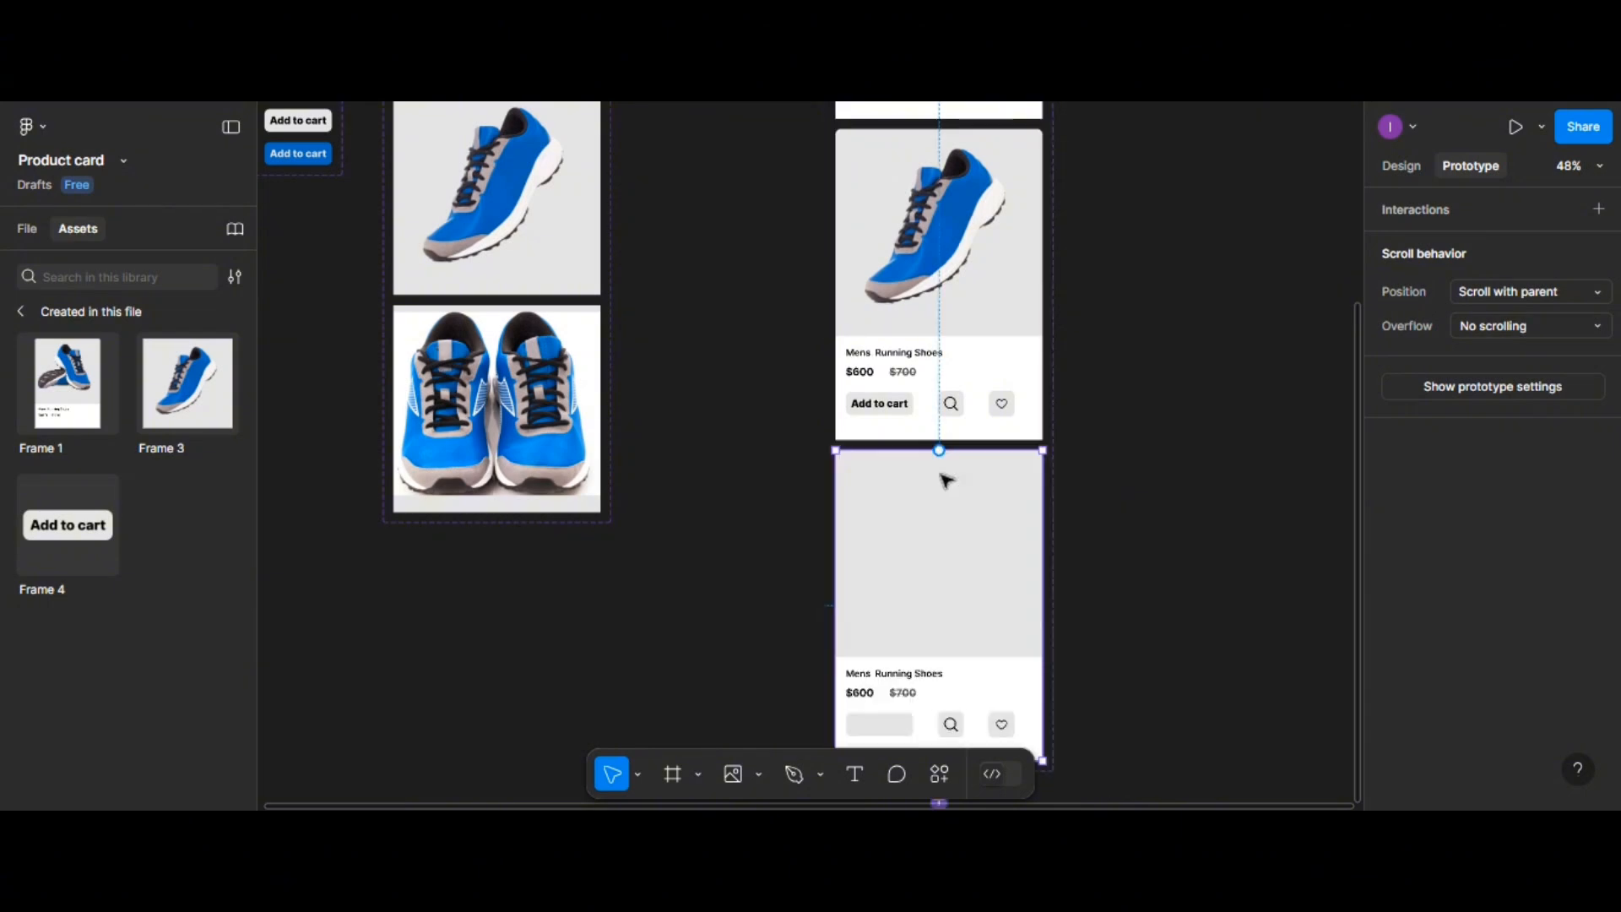
scroll(981, 488, down, 3)
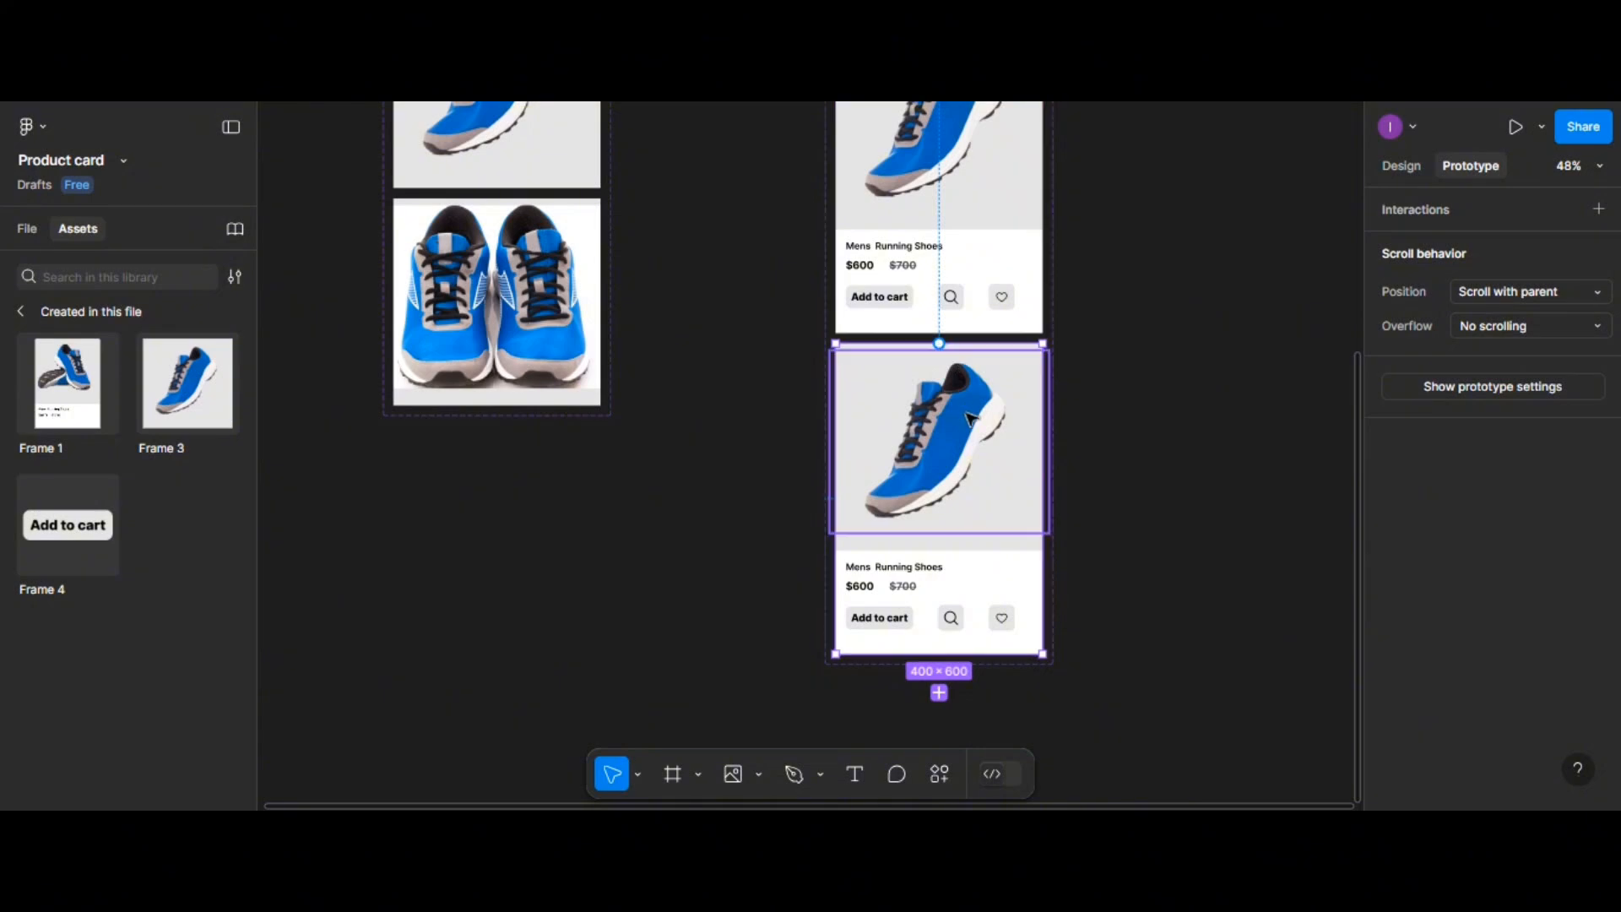
scroll(960, 408, down, 2)
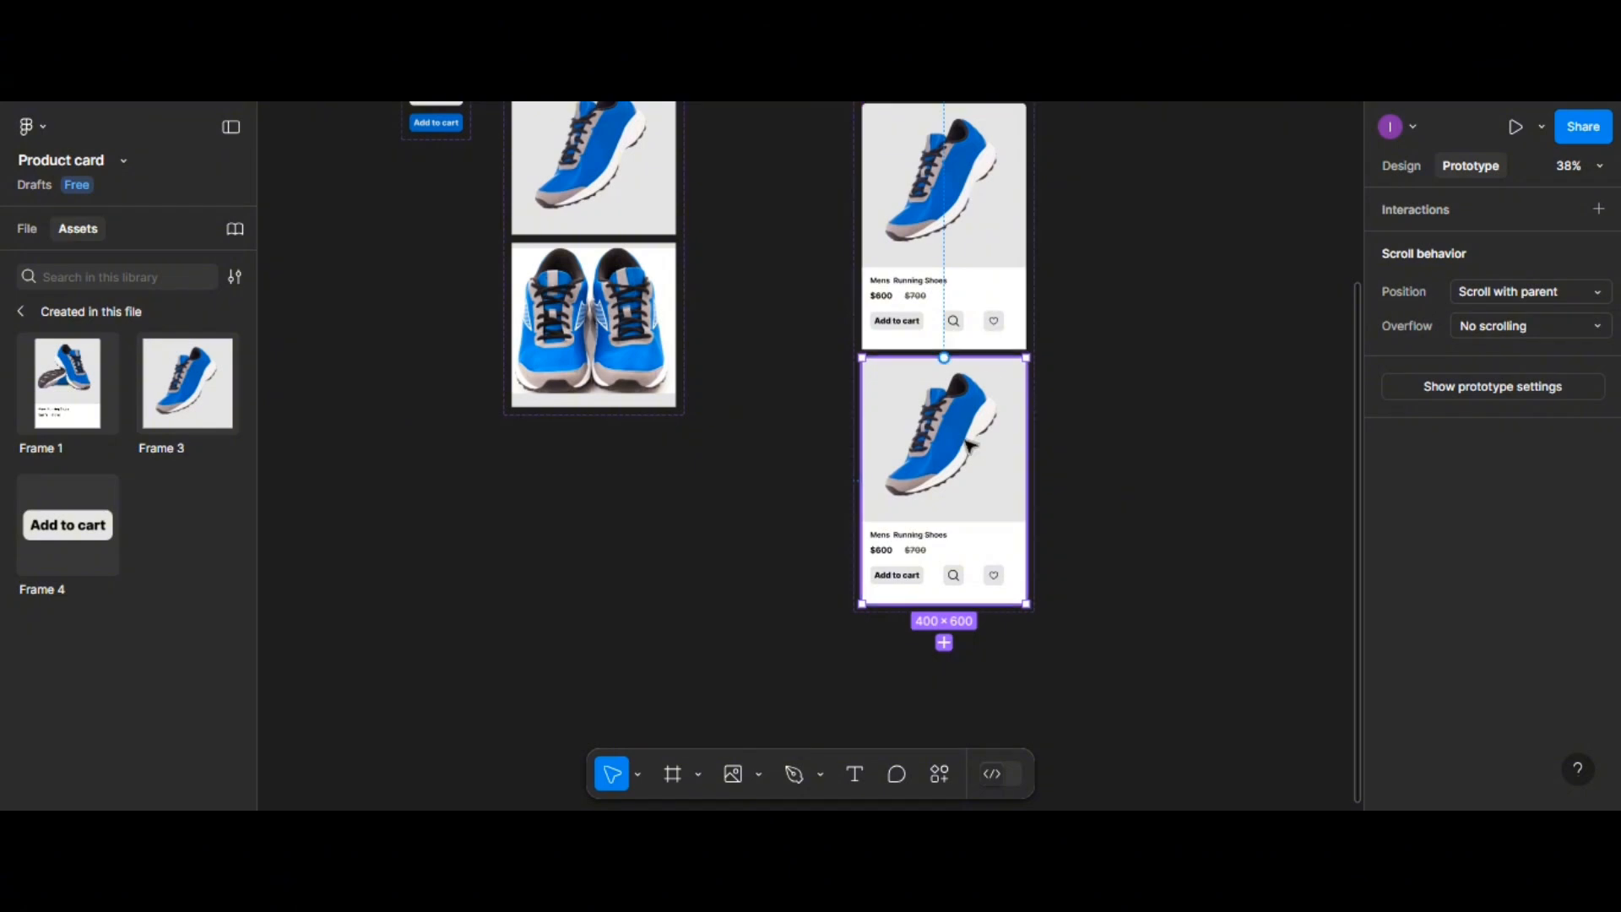
click(952, 645)
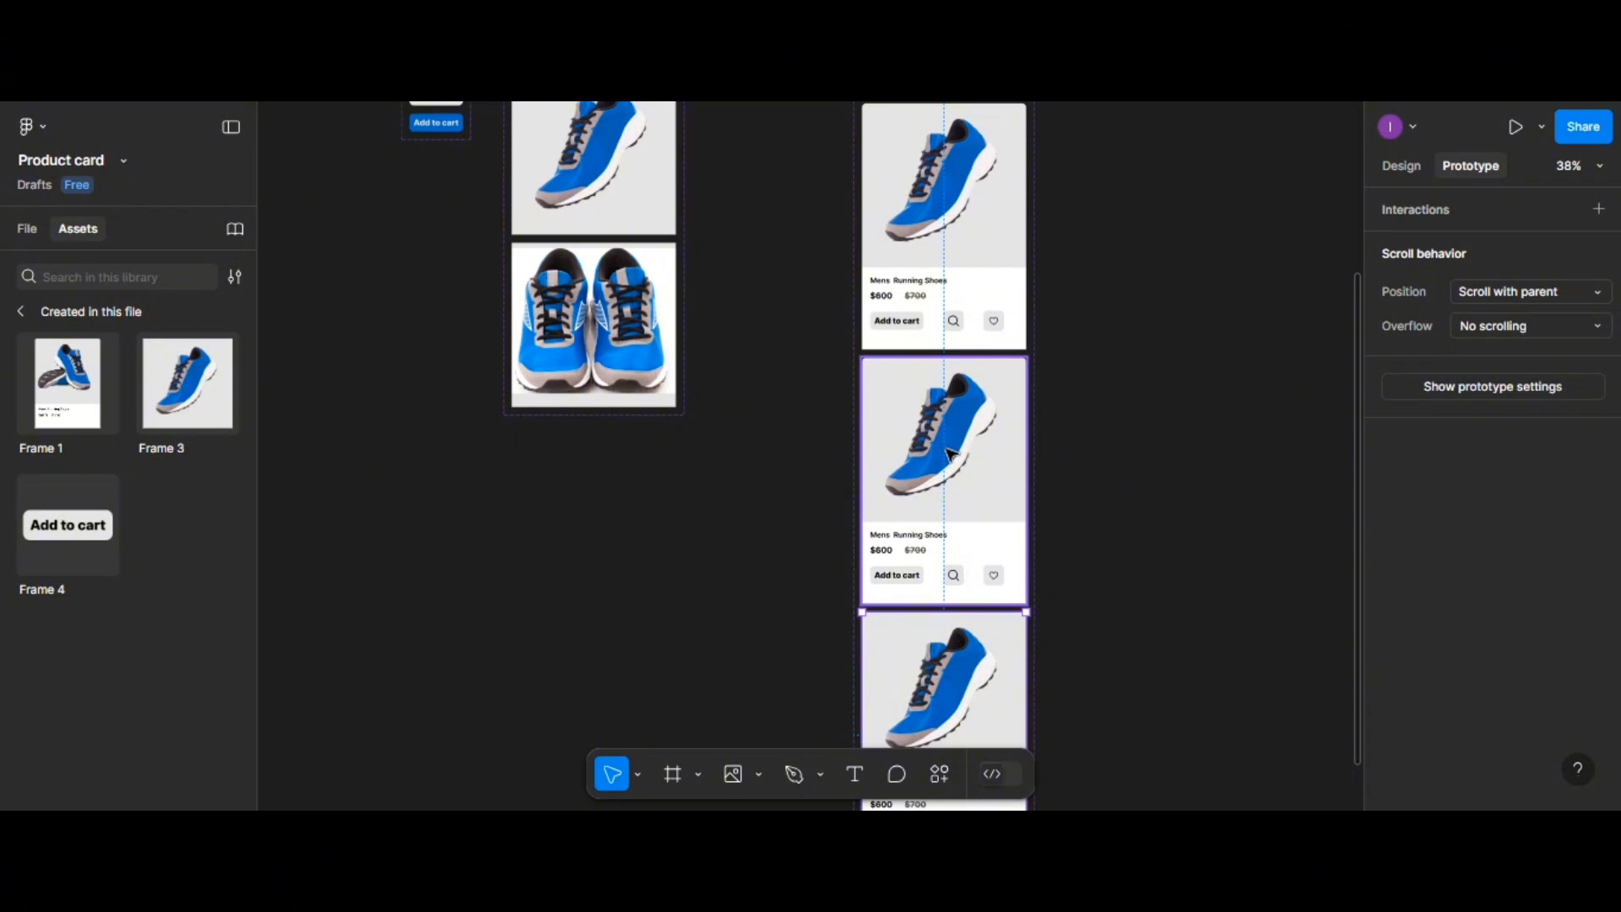
Add a "Quick Preview" text on the empty canvas to the right of the card variants
scroll(952, 455, left, 2)
scroll(952, 455, right, 4)
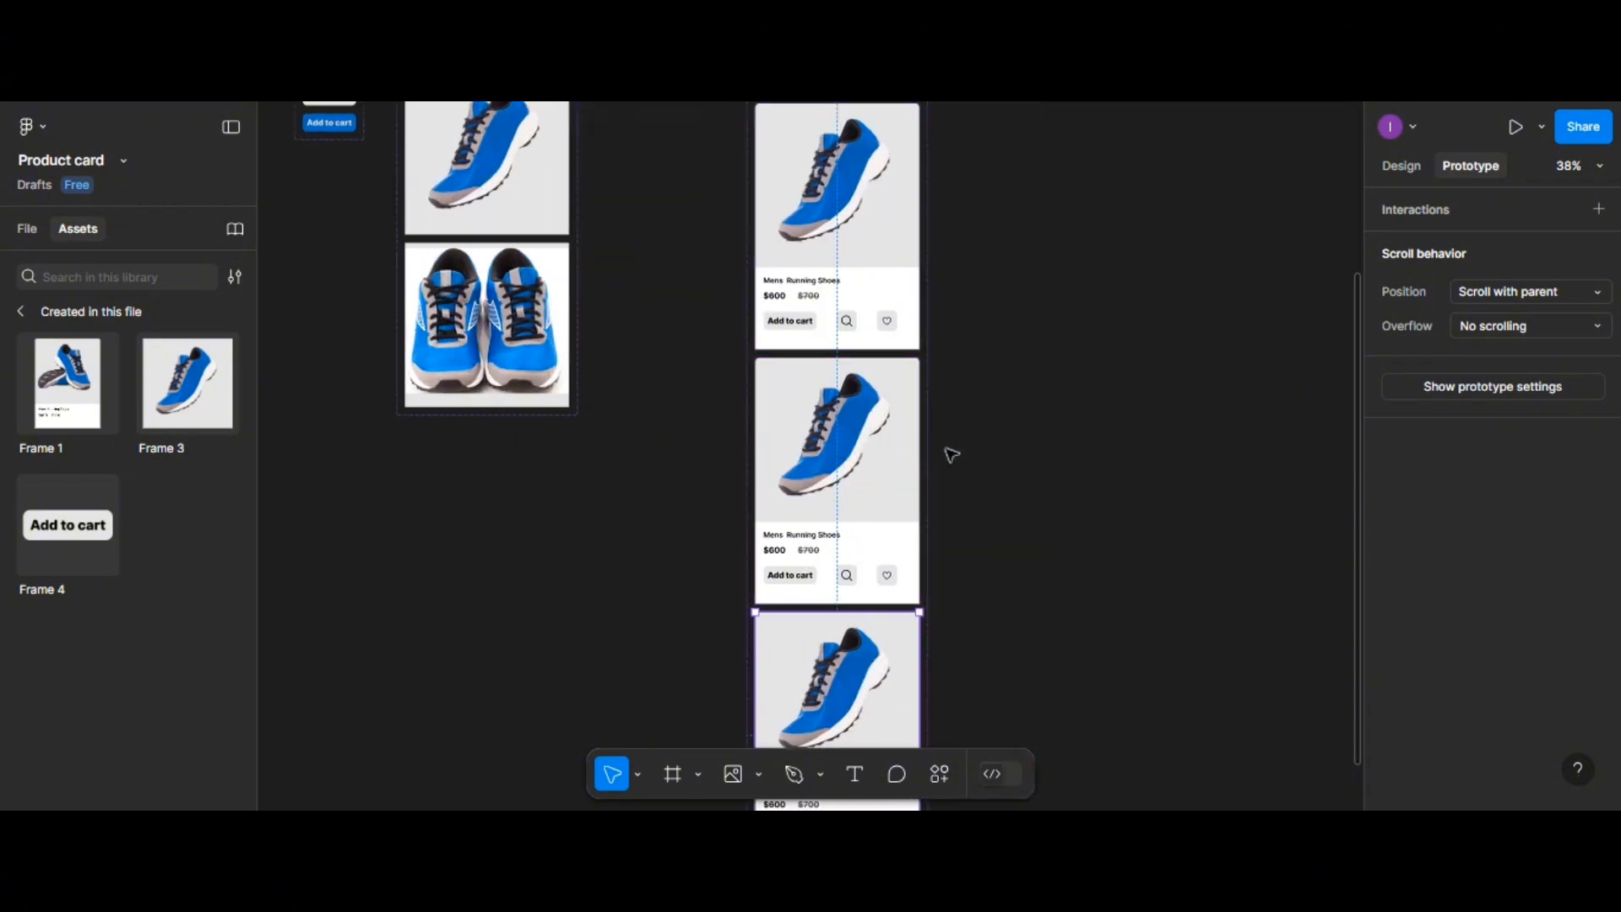
scroll(951, 455, up, 1)
scroll(951, 455, down, 1)
scroll(951, 455, right, 2)
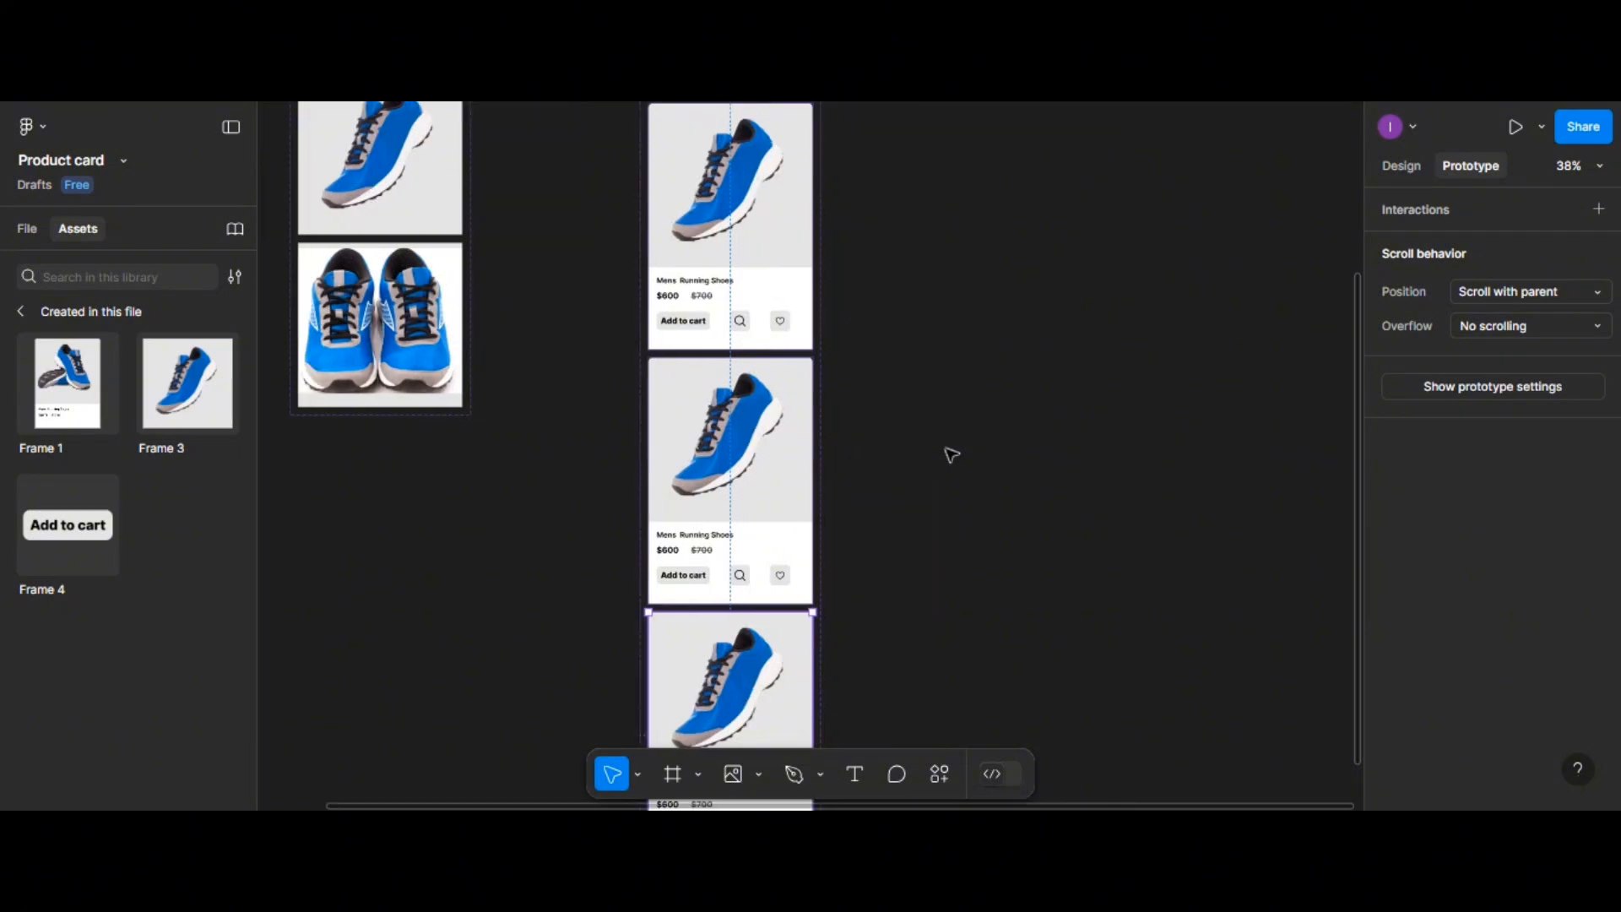
click(854, 774)
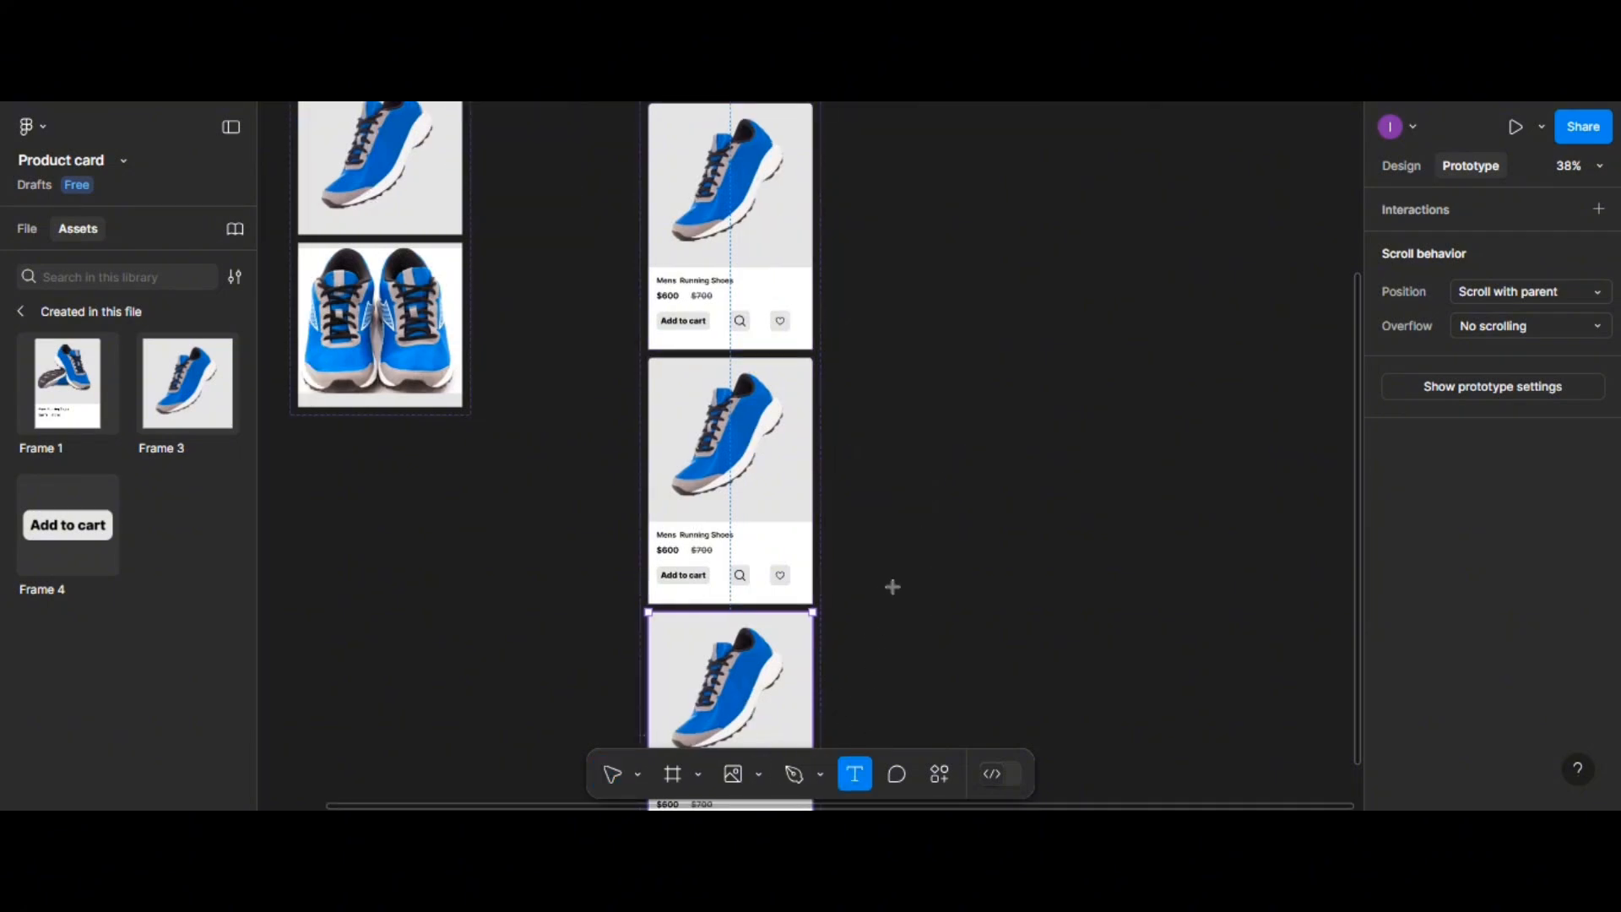
click(915, 523)
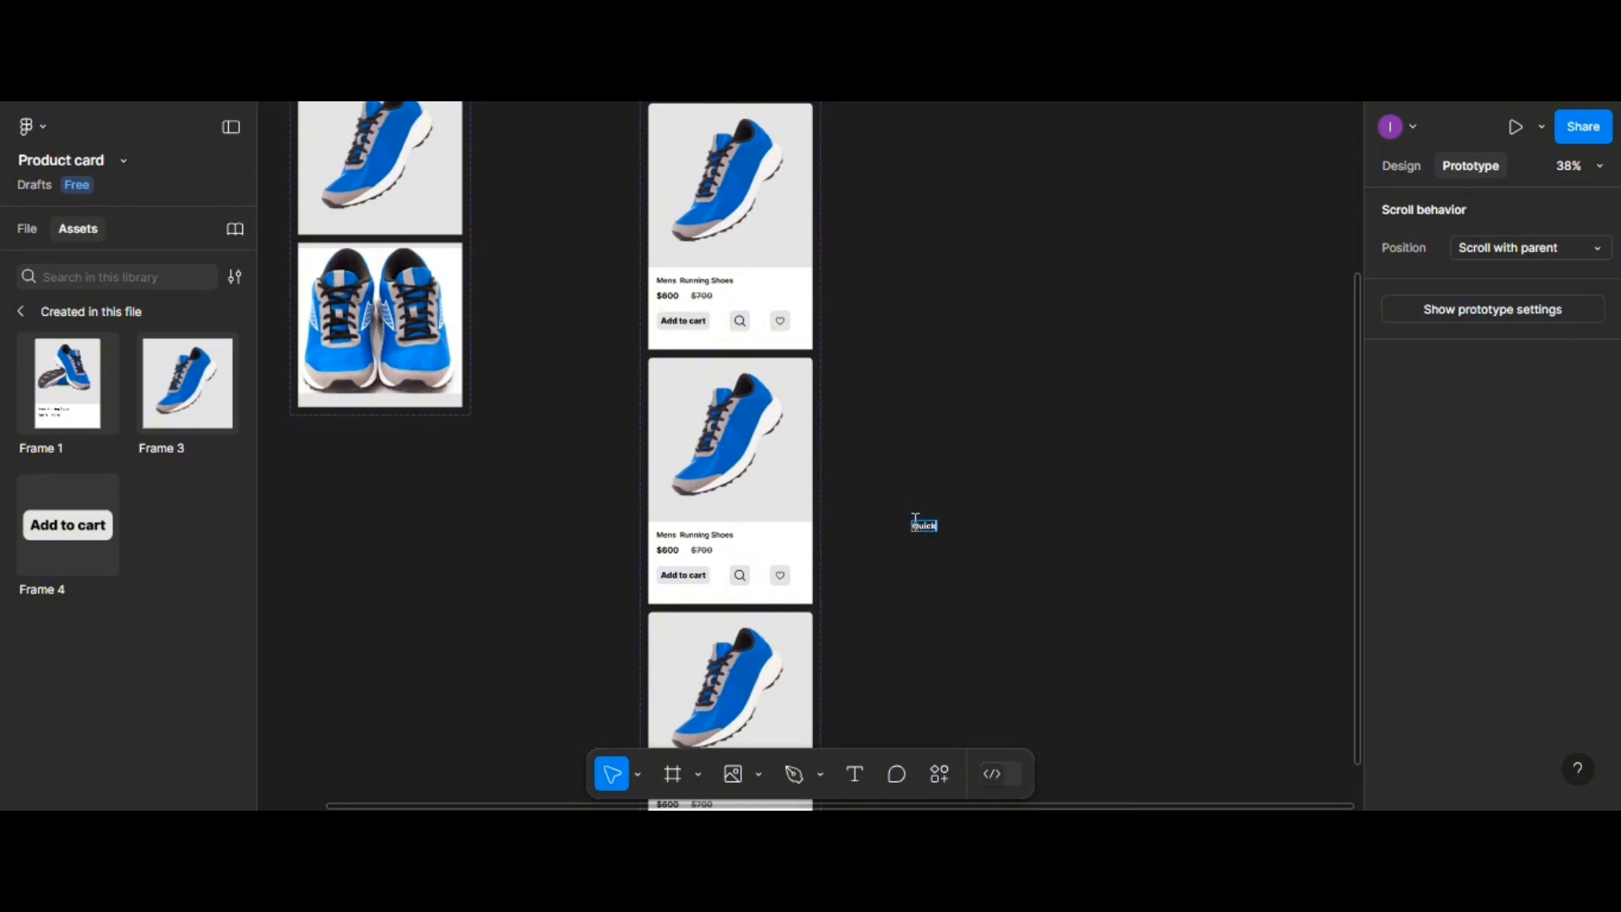
text(Quick Preview)
key(Escape)
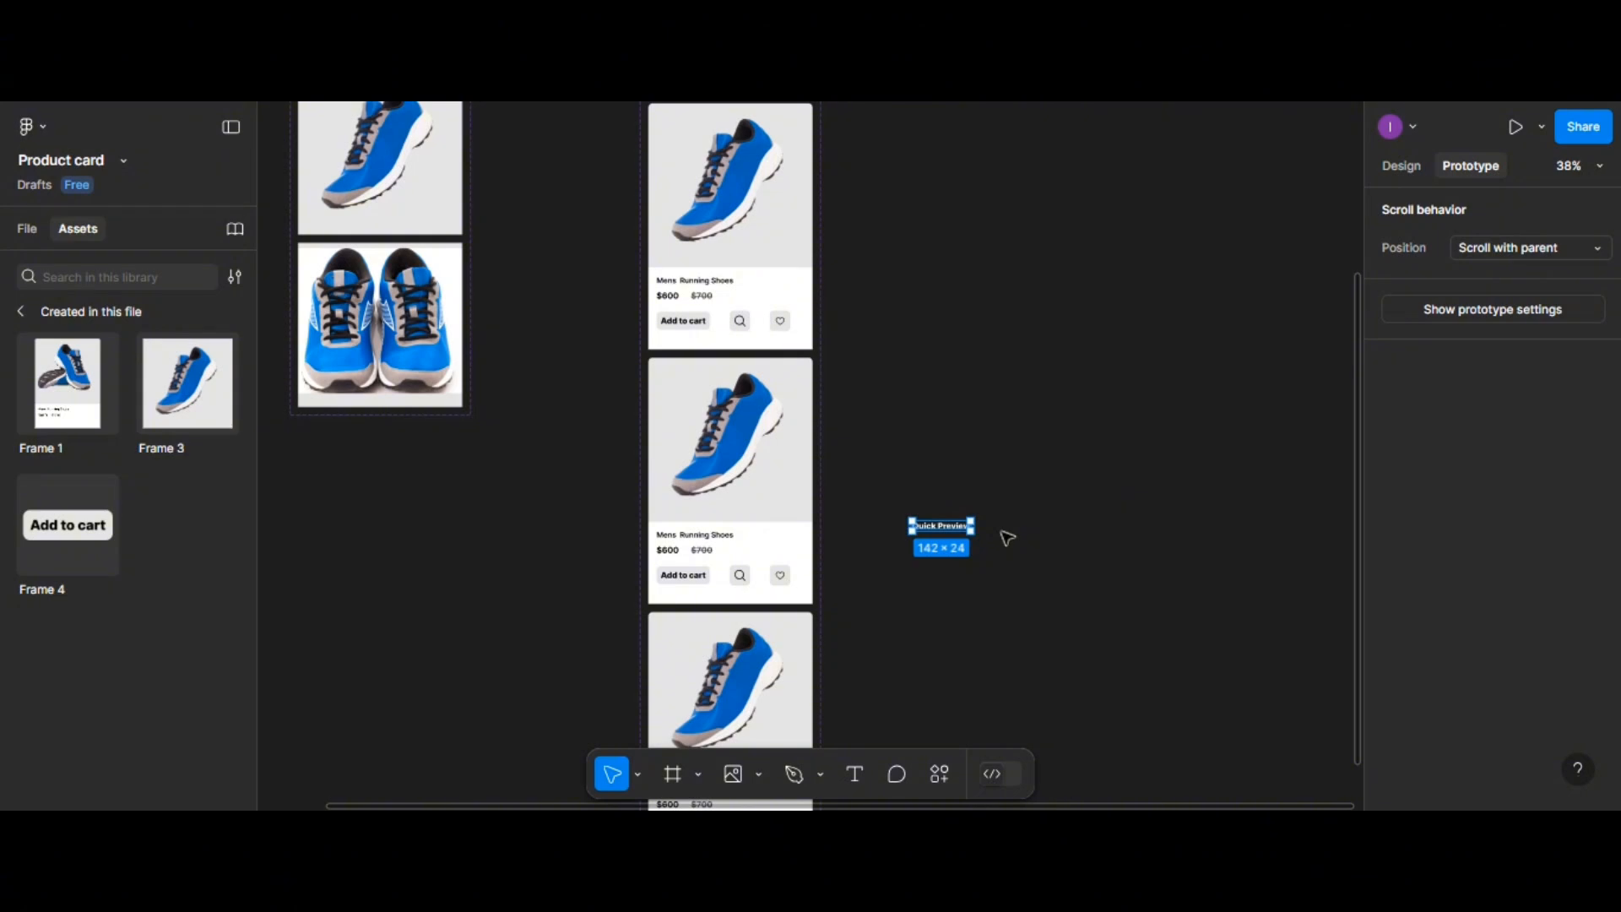
Wrap the "Quick Preview" text in an auto layout frame and fill the frame with light grey E4E4E4
key(shift+a)
scroll(959, 541, up, 5)
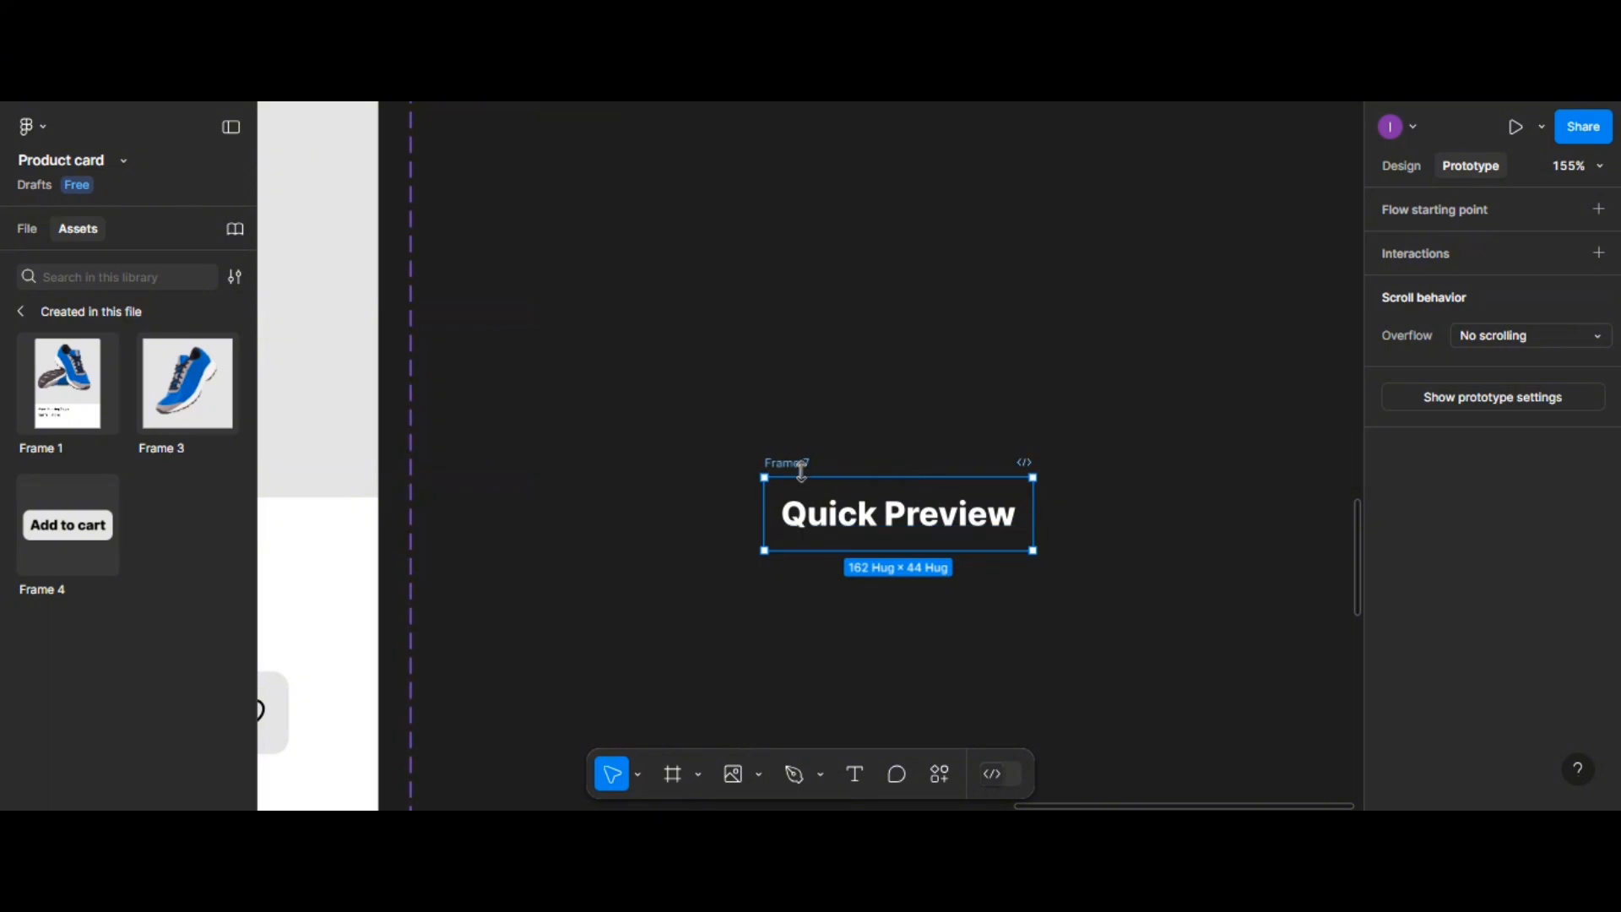
click(1384, 170)
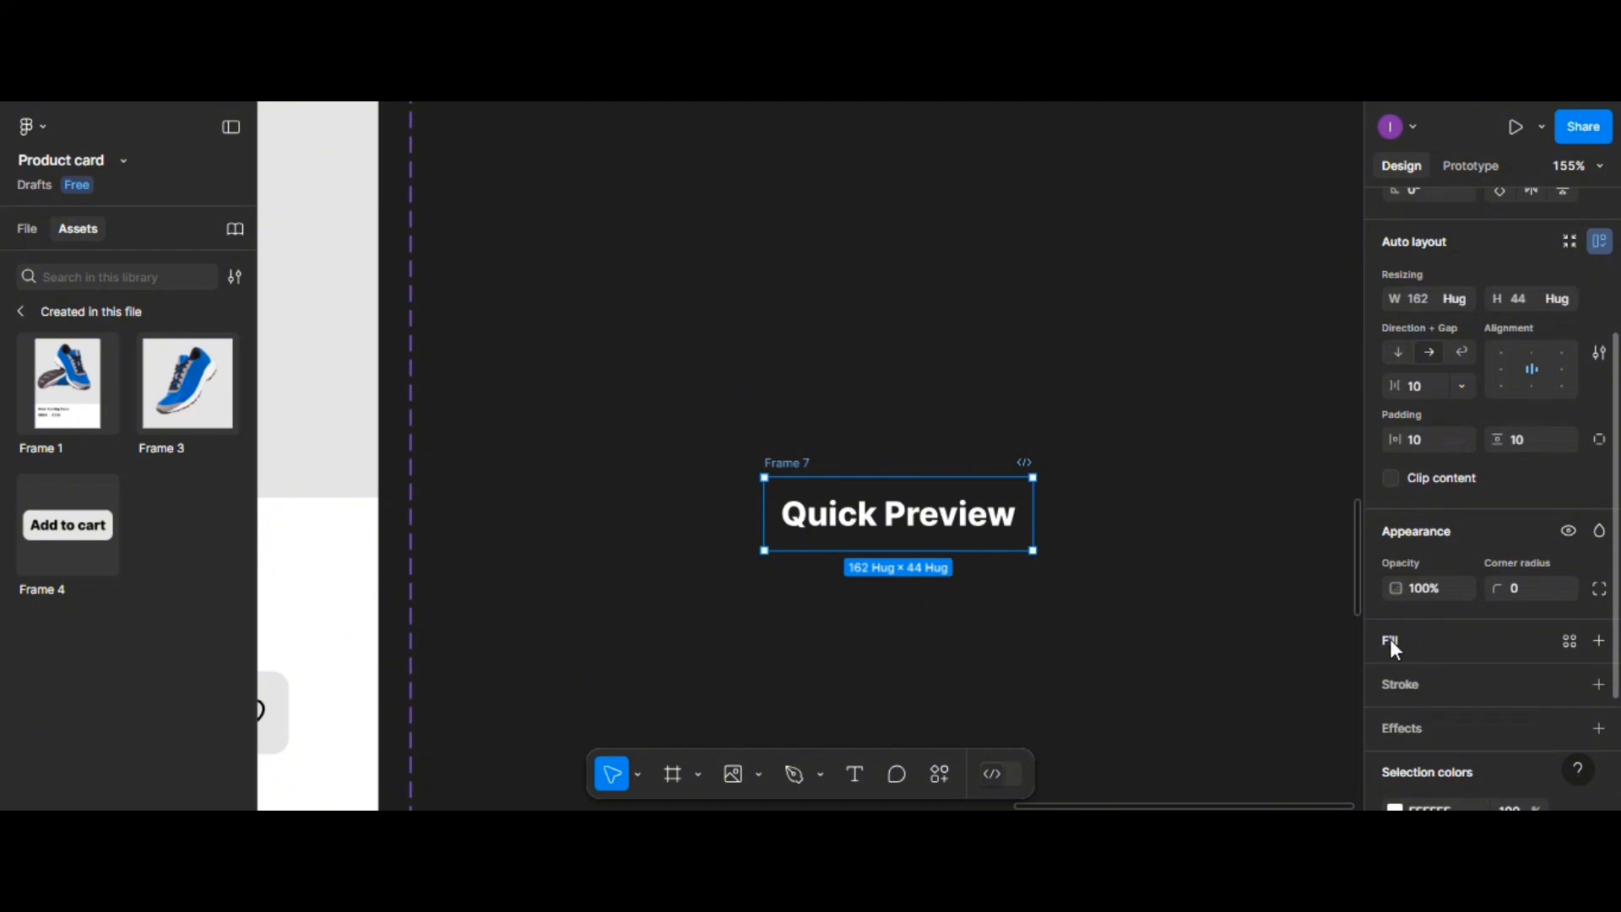
click(1390, 642)
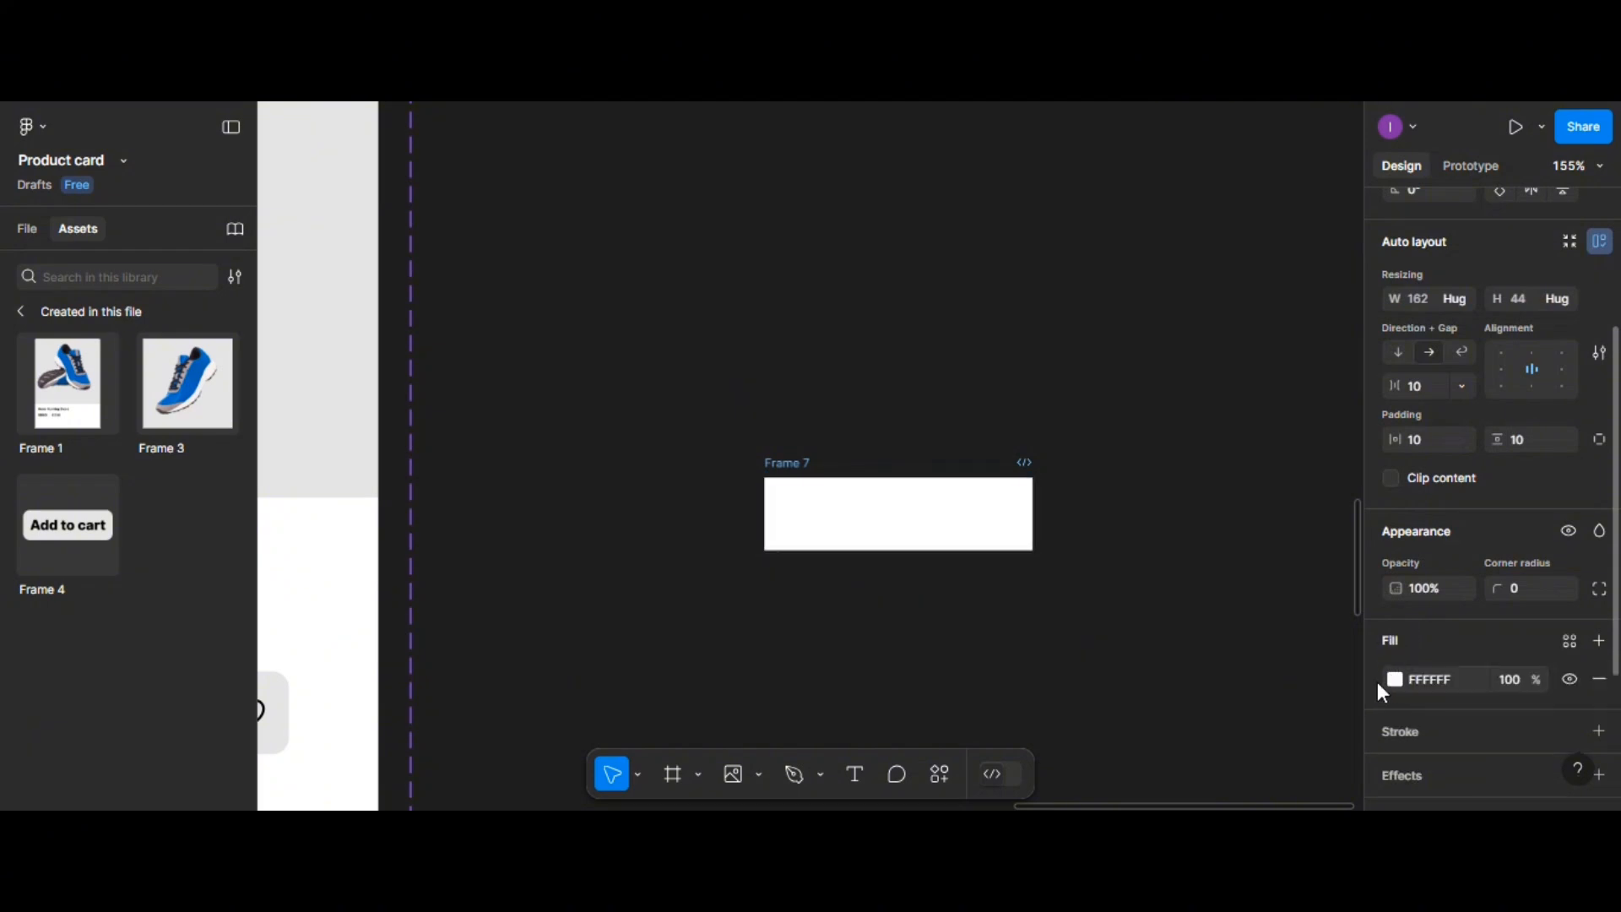
click(1394, 679)
click(1157, 704)
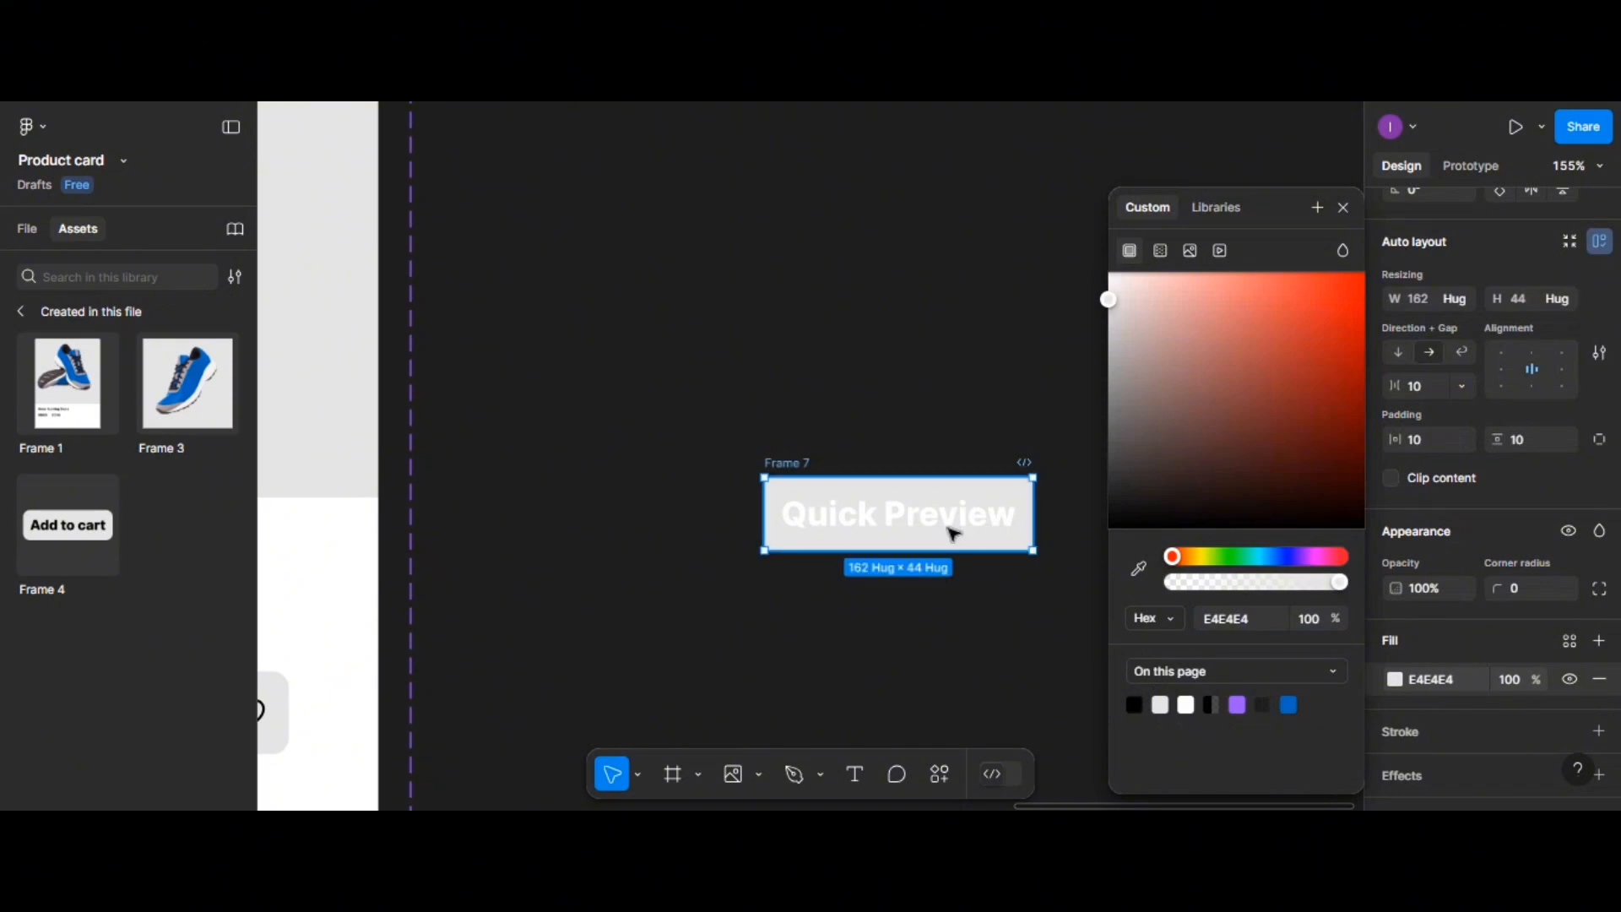
Make the "Quick Preview" text black (000000), with font size 14 and Medium weight
click(949, 523)
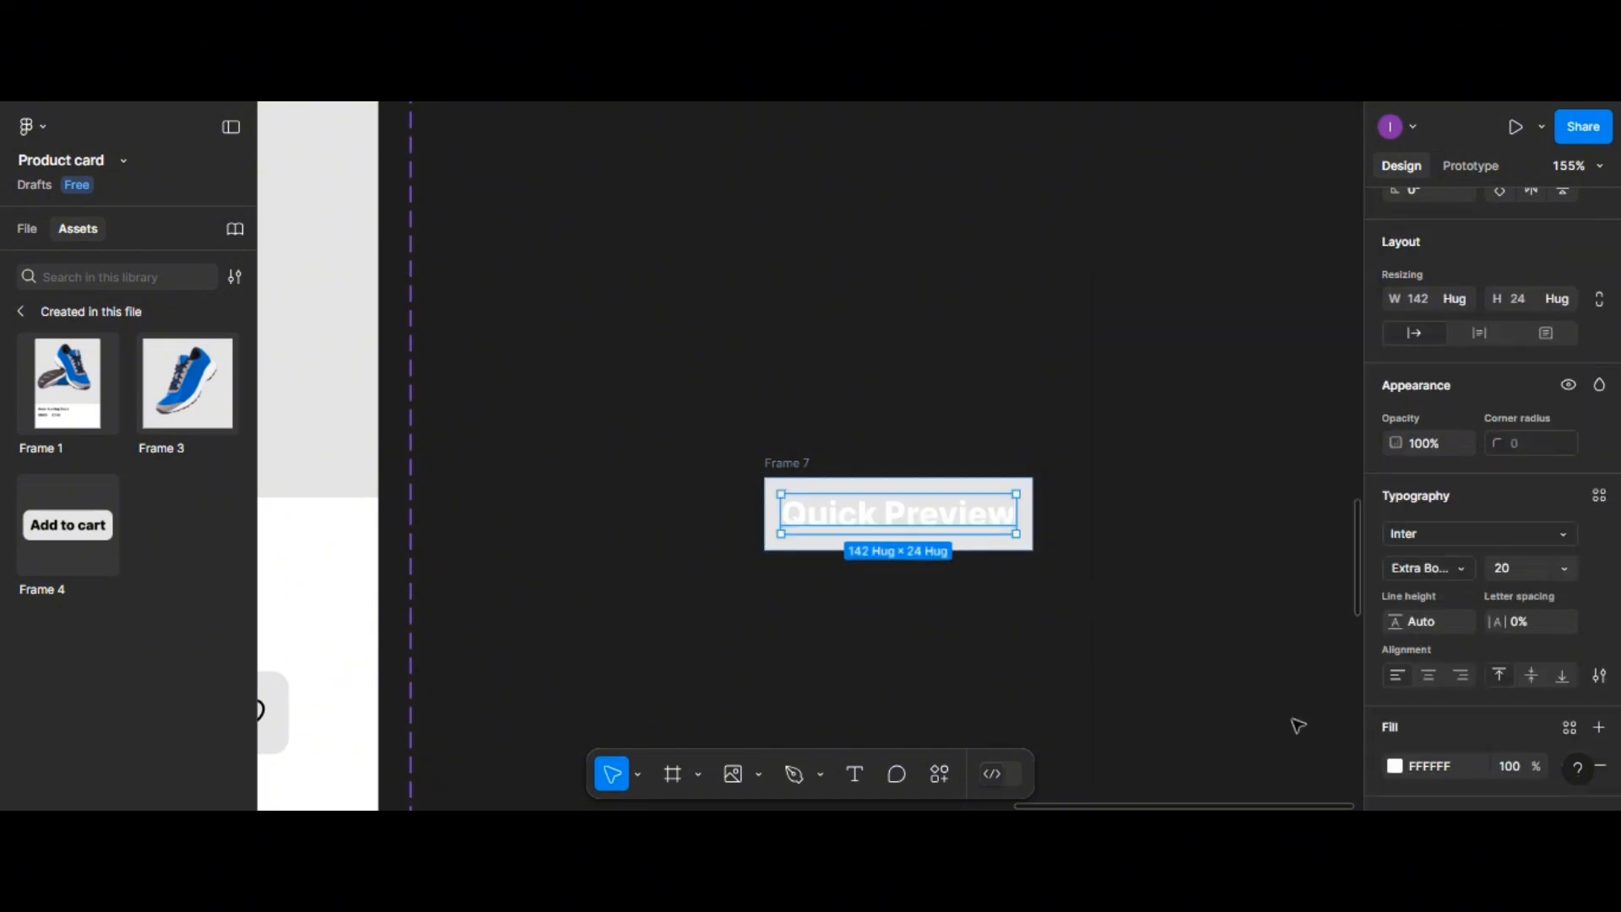
click(1395, 767)
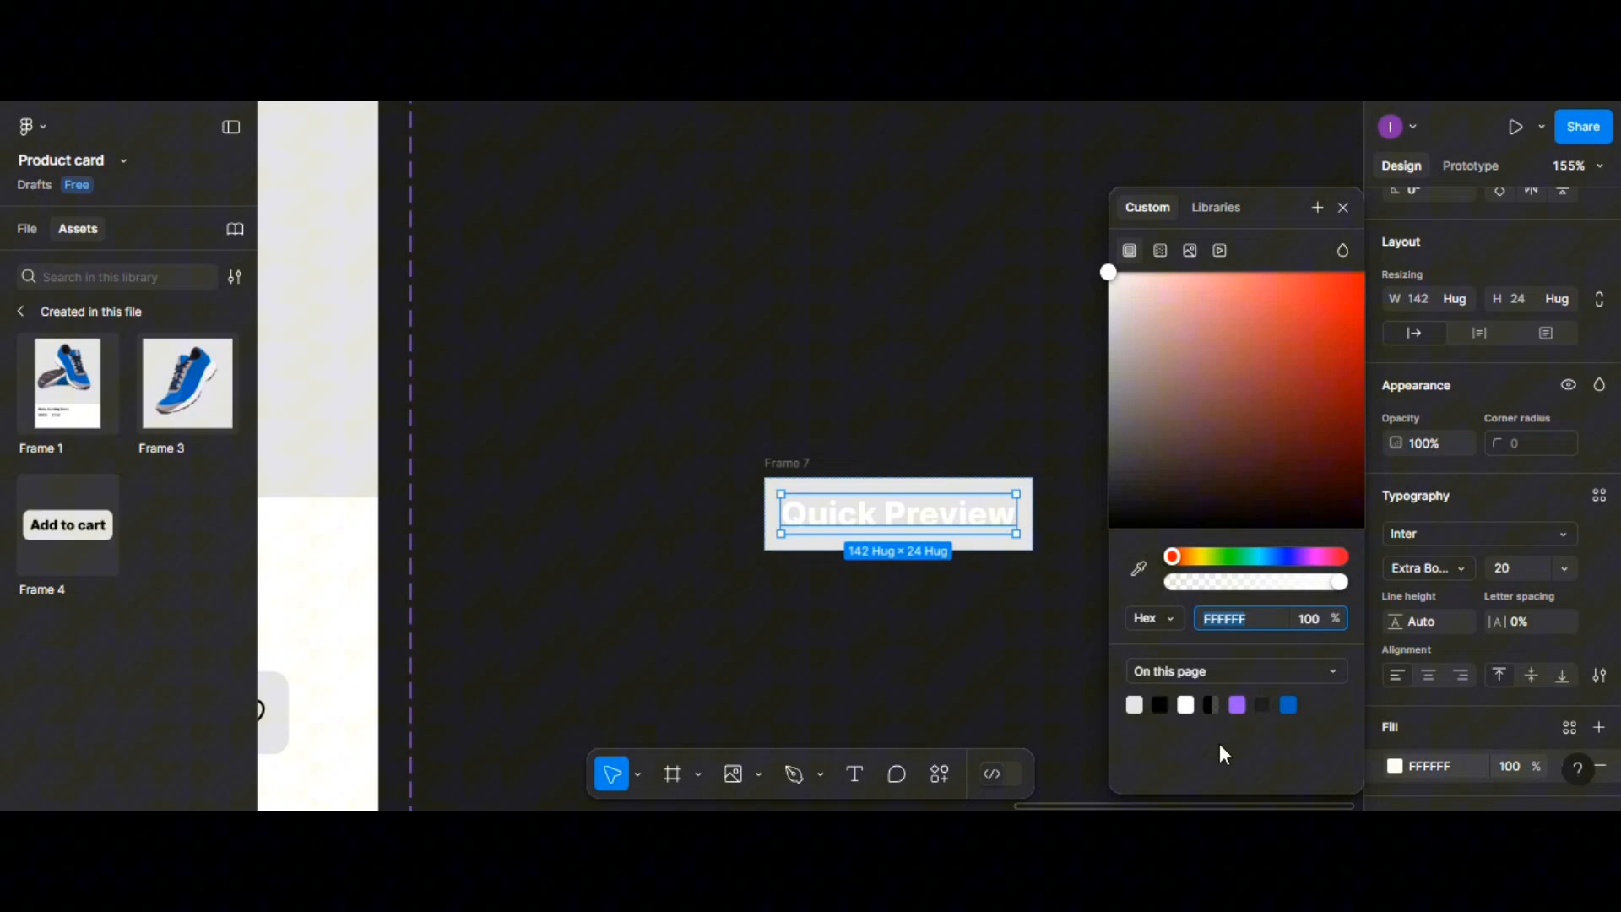
click(1160, 704)
click(1530, 571)
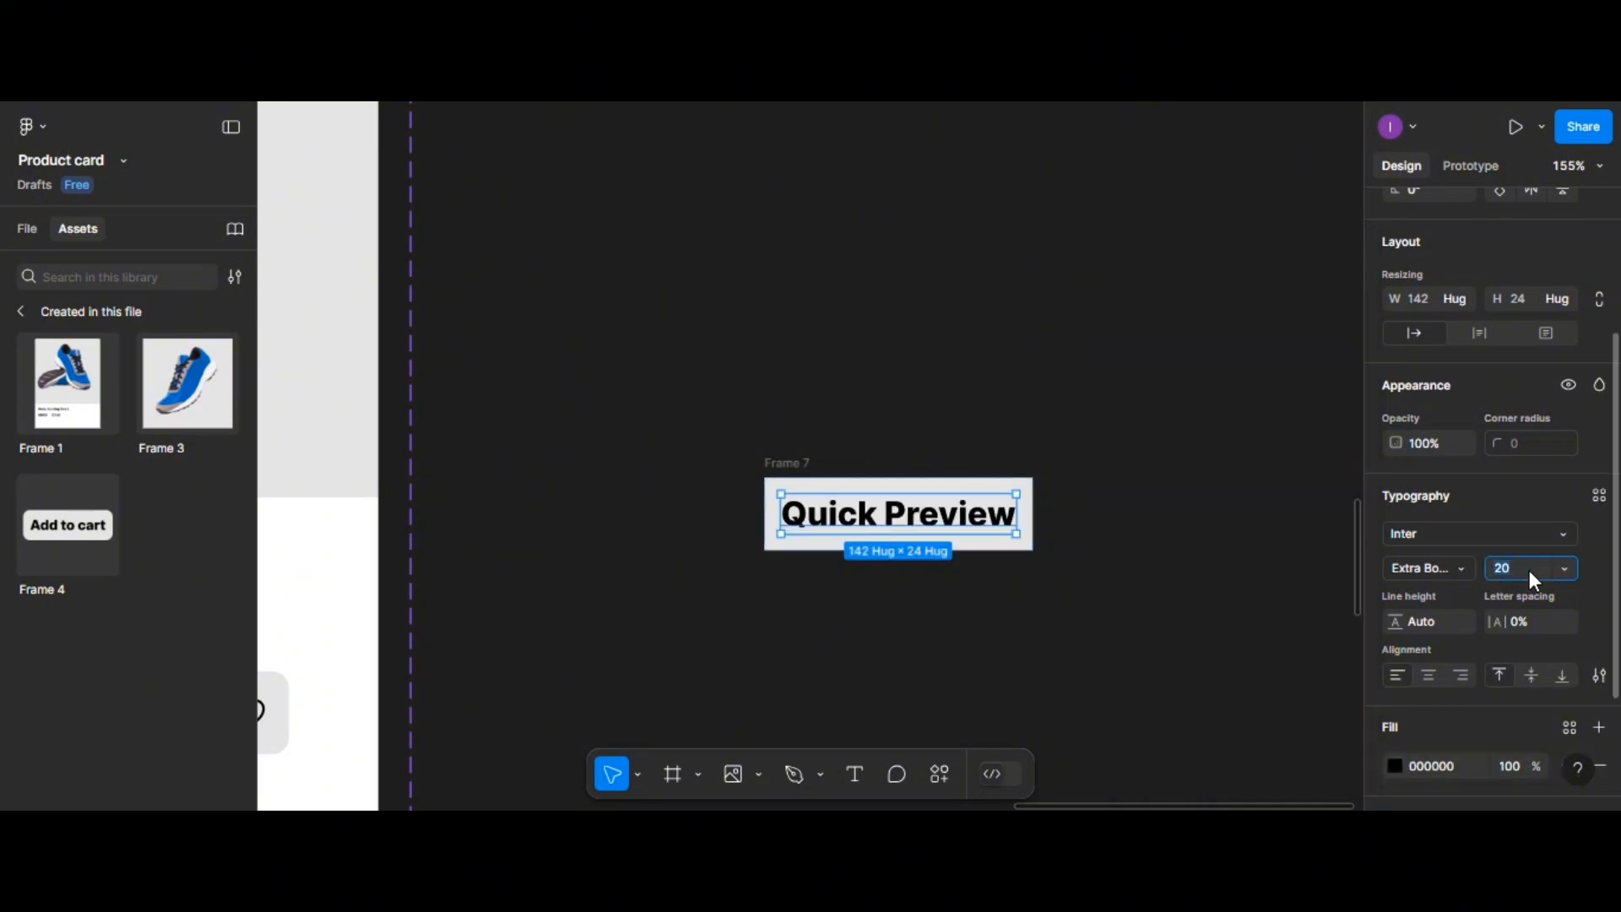
click(1563, 572)
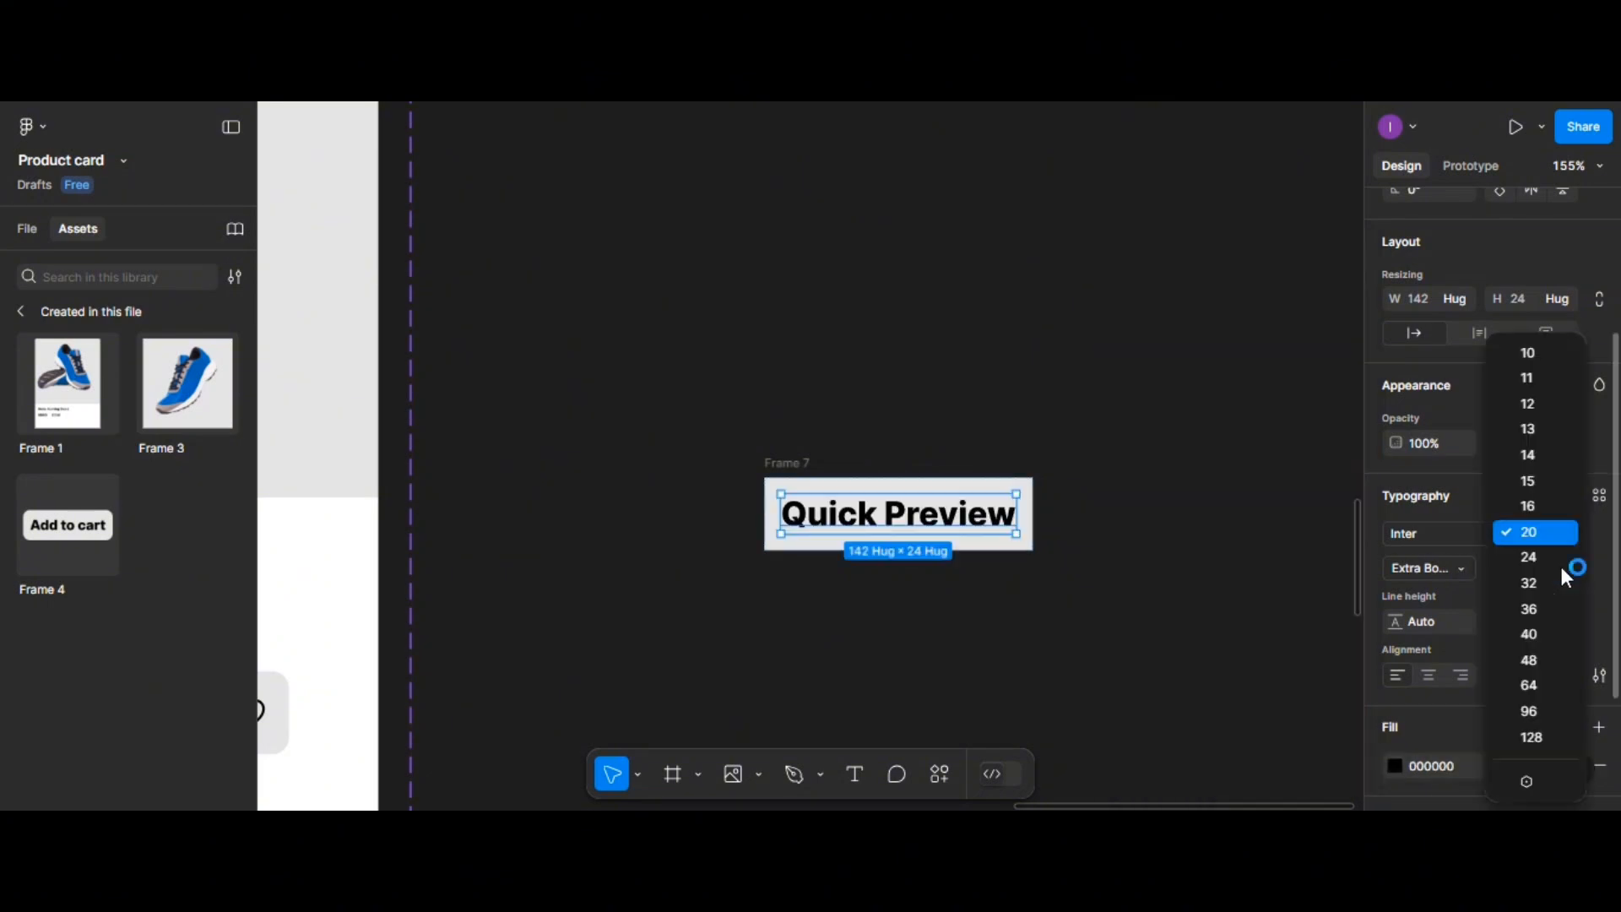
click(1530, 456)
click(1447, 564)
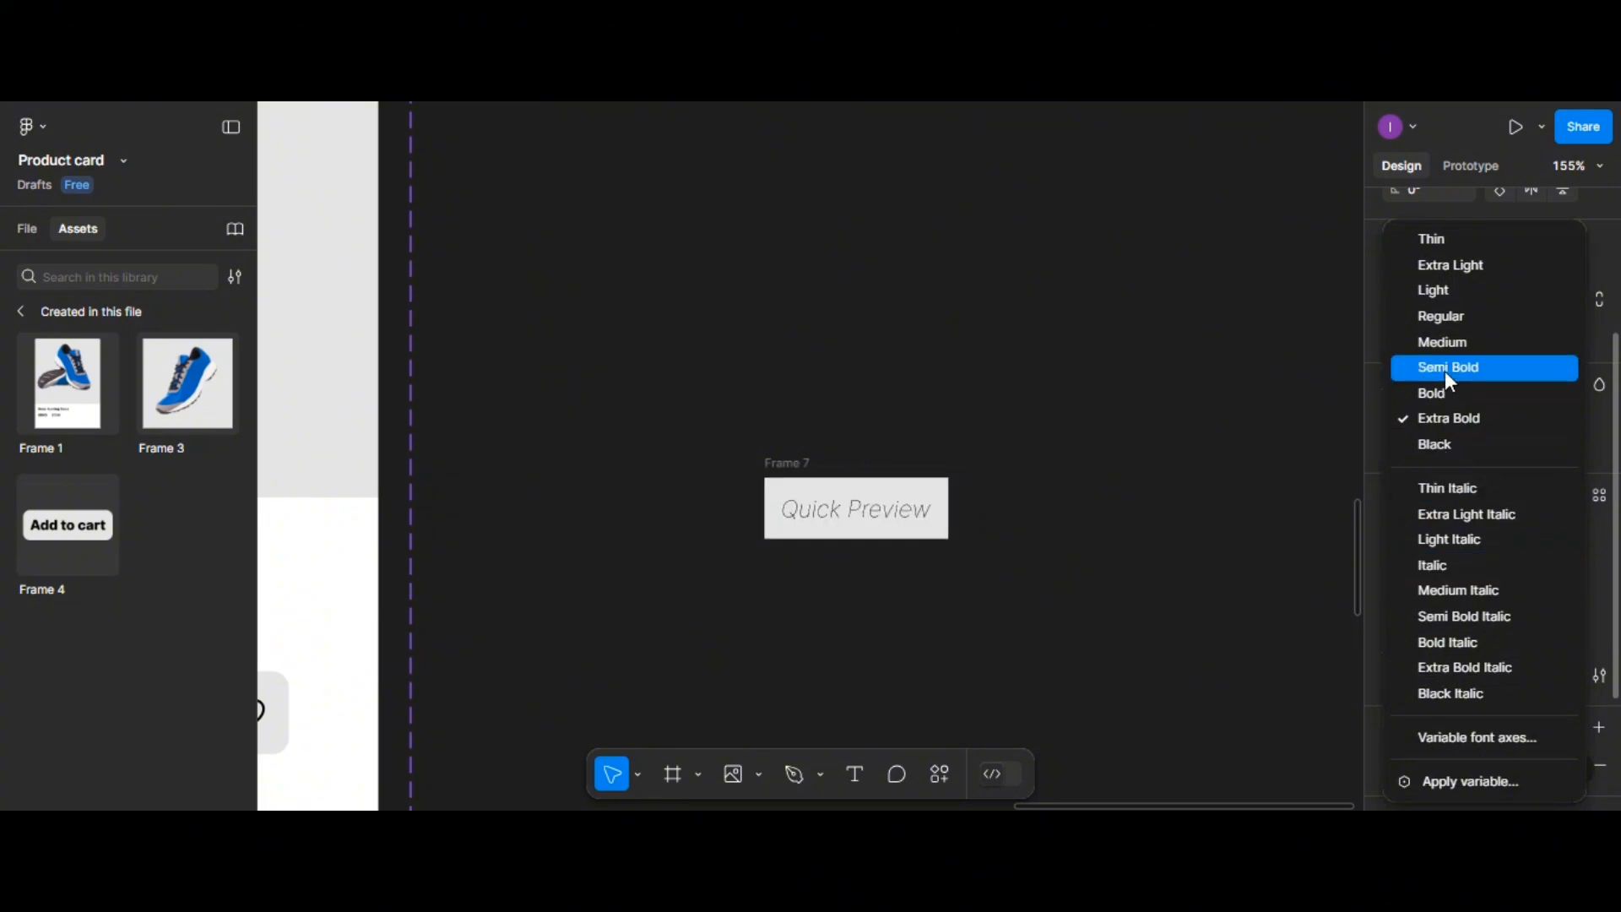
click(1439, 342)
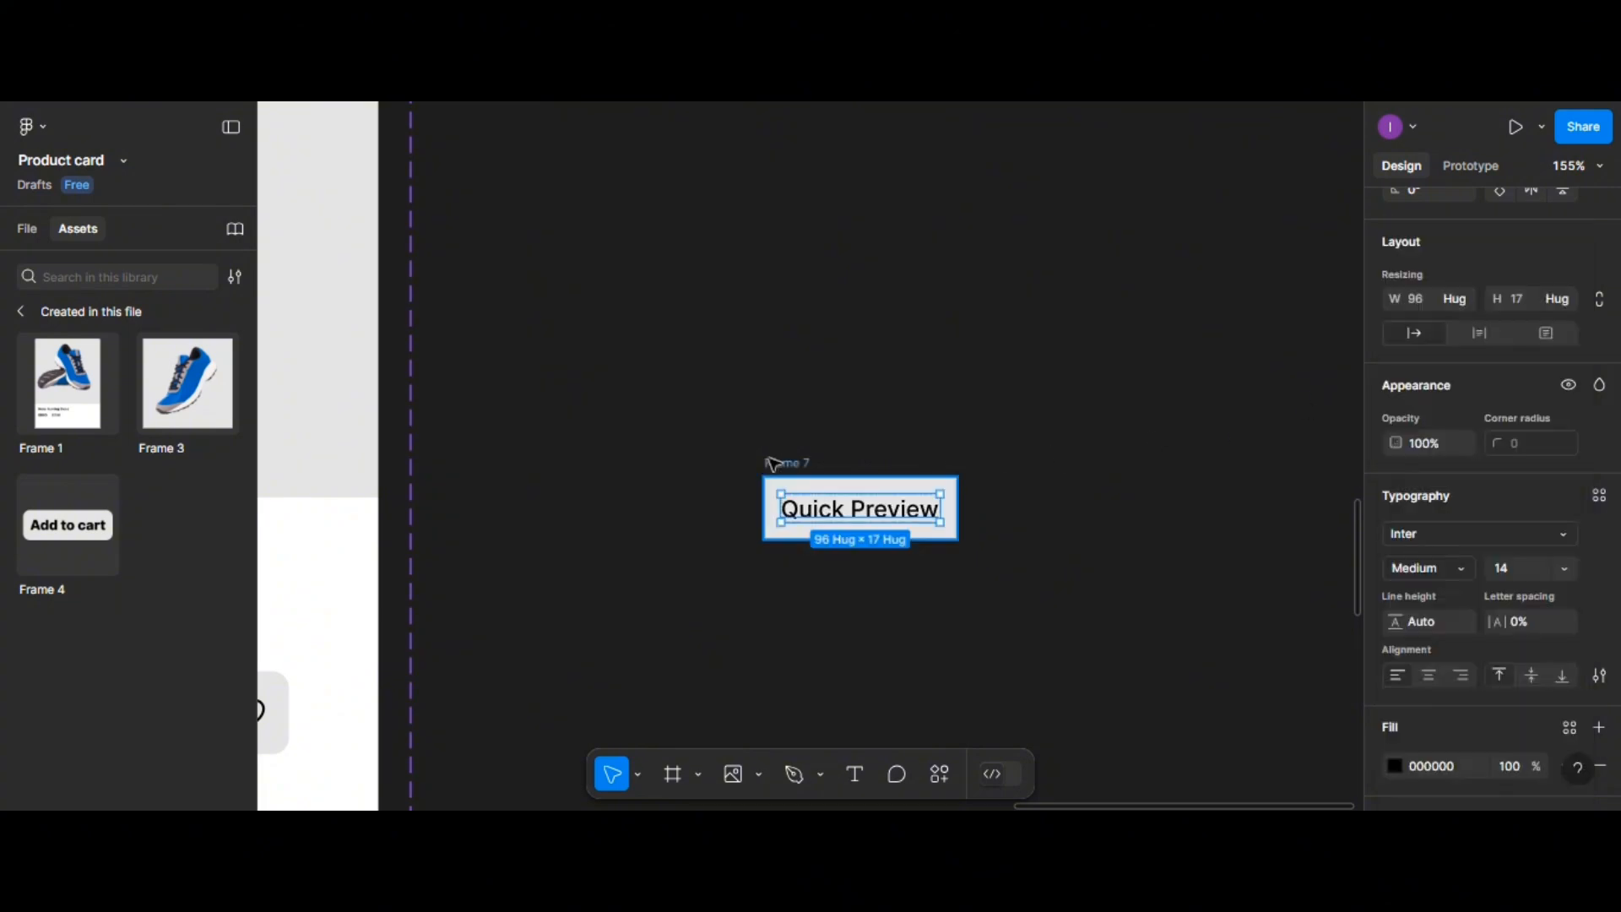
Round the "Quick Preview" frame with a corner radius of 15
click(773, 463)
click(1518, 582)
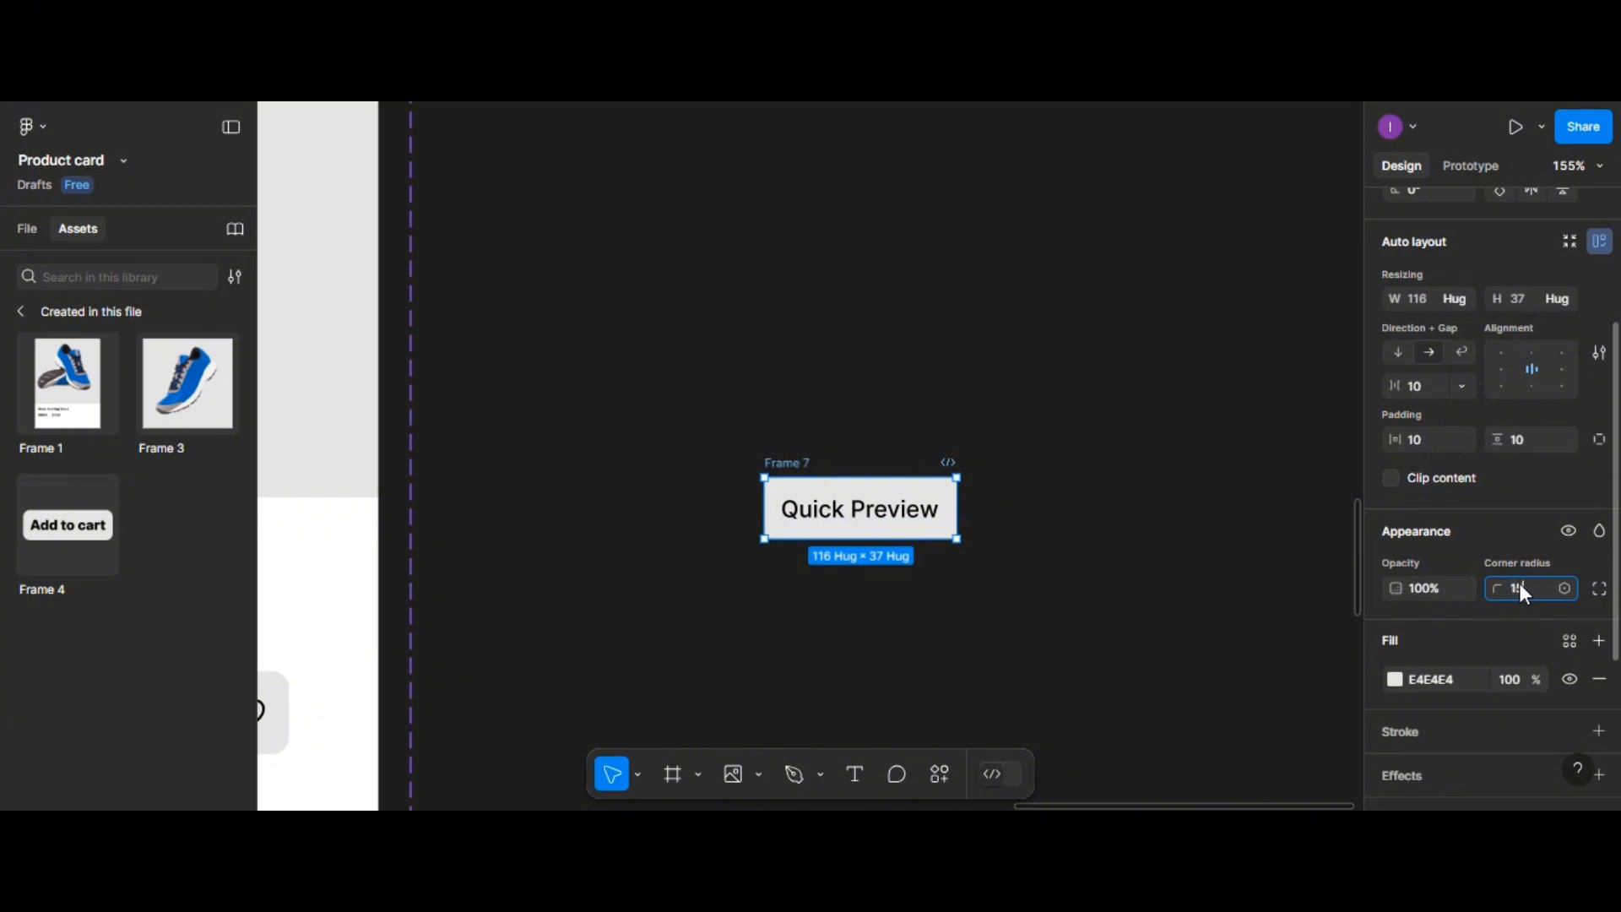
key(Return)
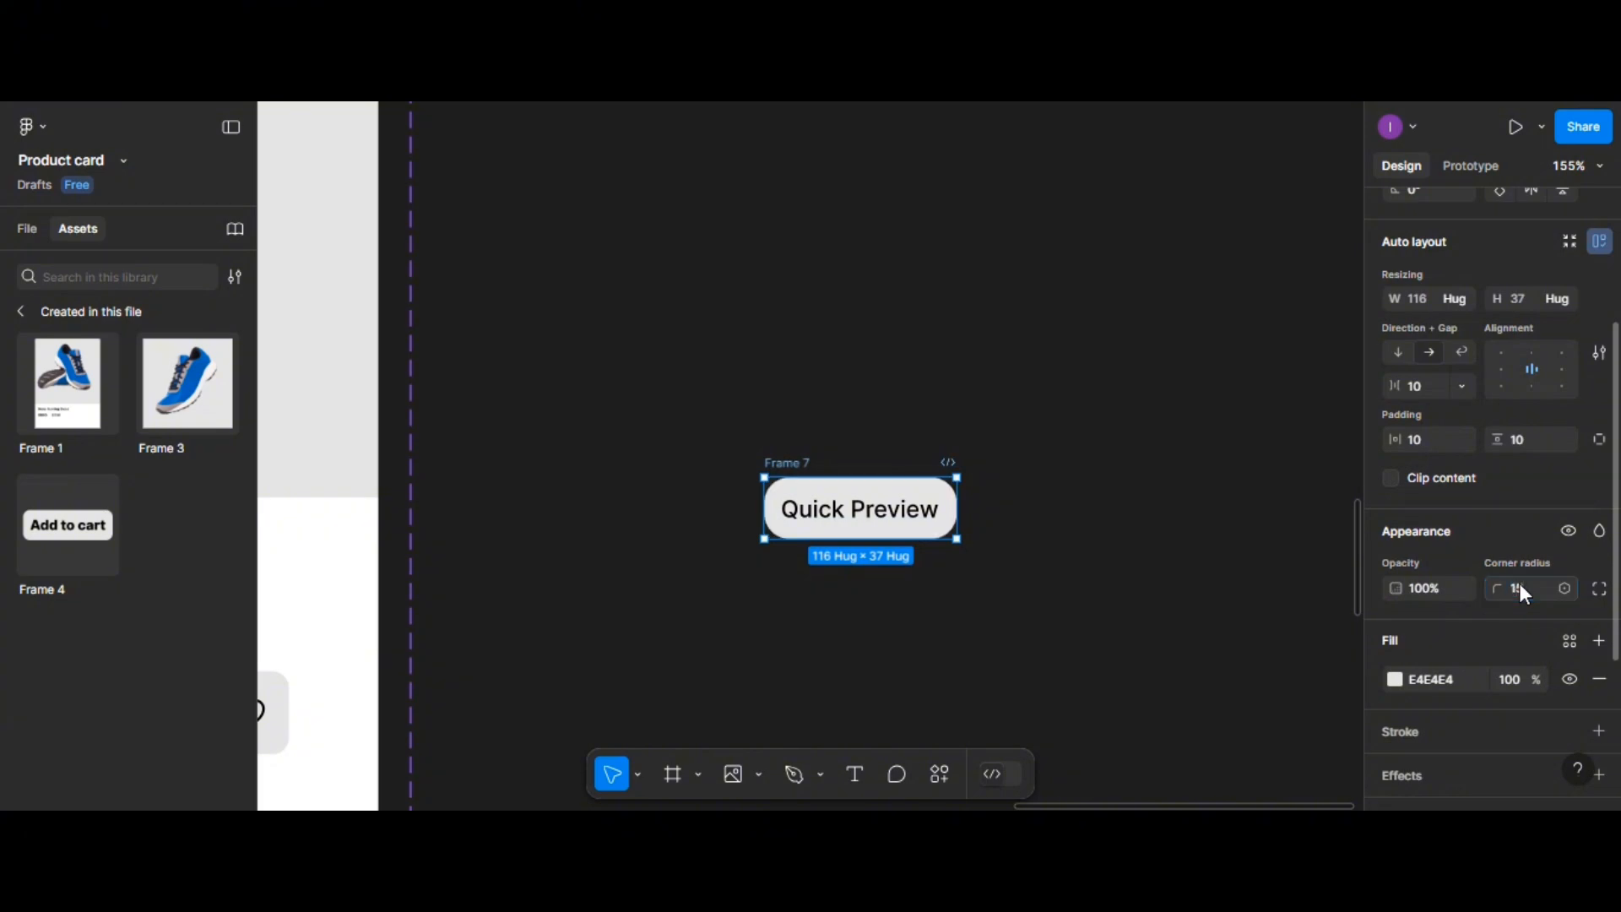
Duplicate the "Quick Preview" label and place the copy to its right, level with the original
click(804, 493)
key(ctrl+d)
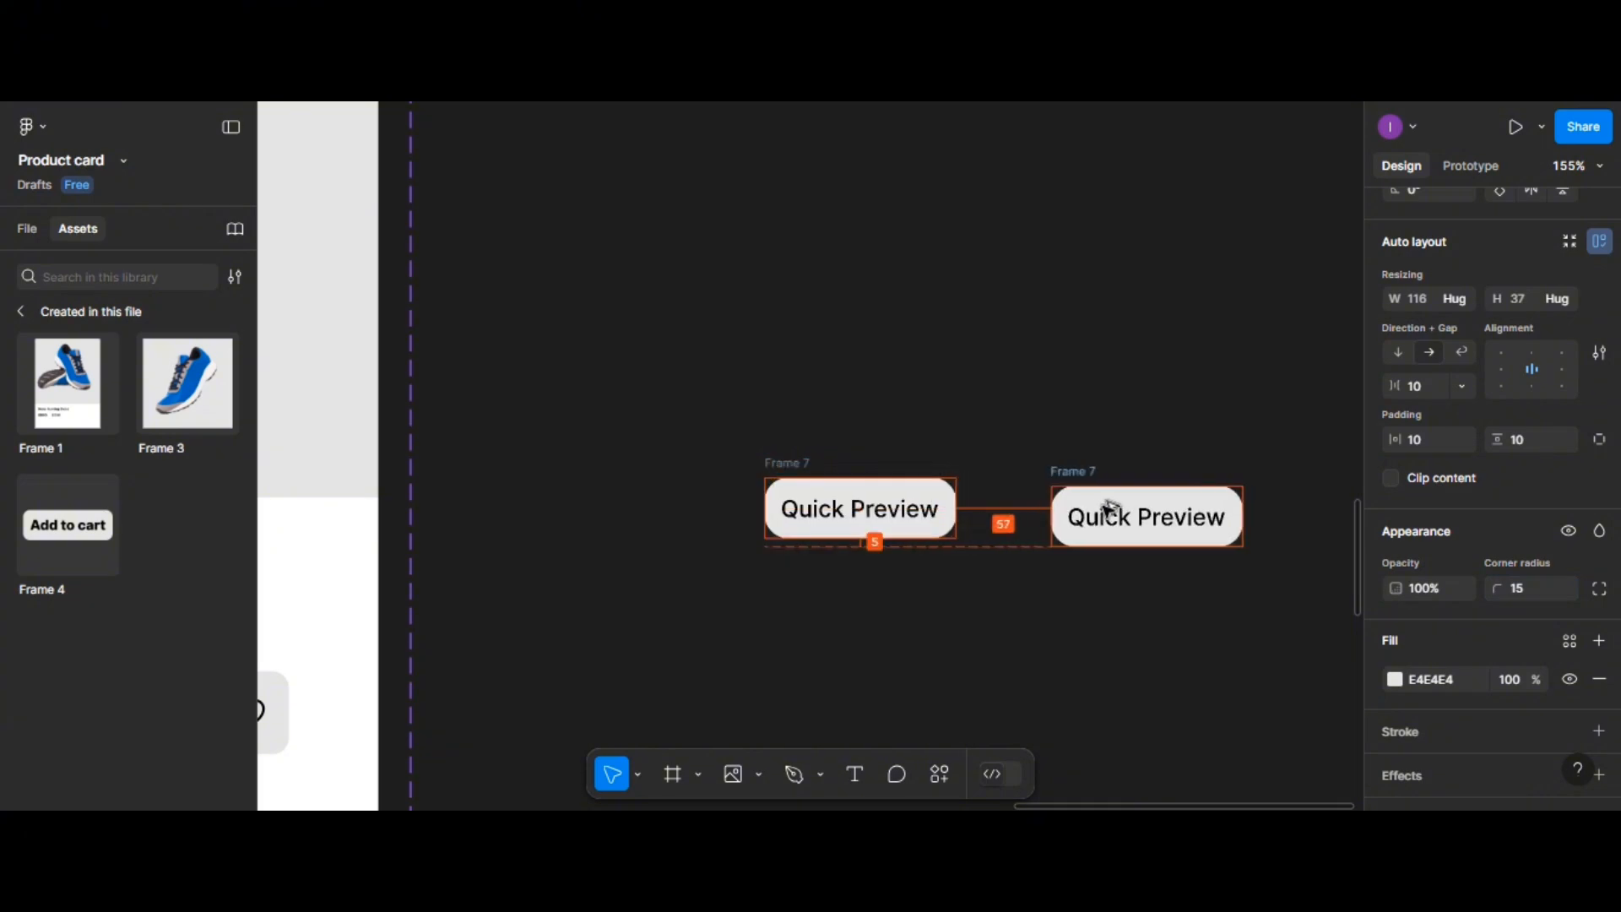
drag(1103, 496, 1067, 507)
Replace the text of the copied "Quick Preview" label with "Add to Favorit"
double_click(1087, 514)
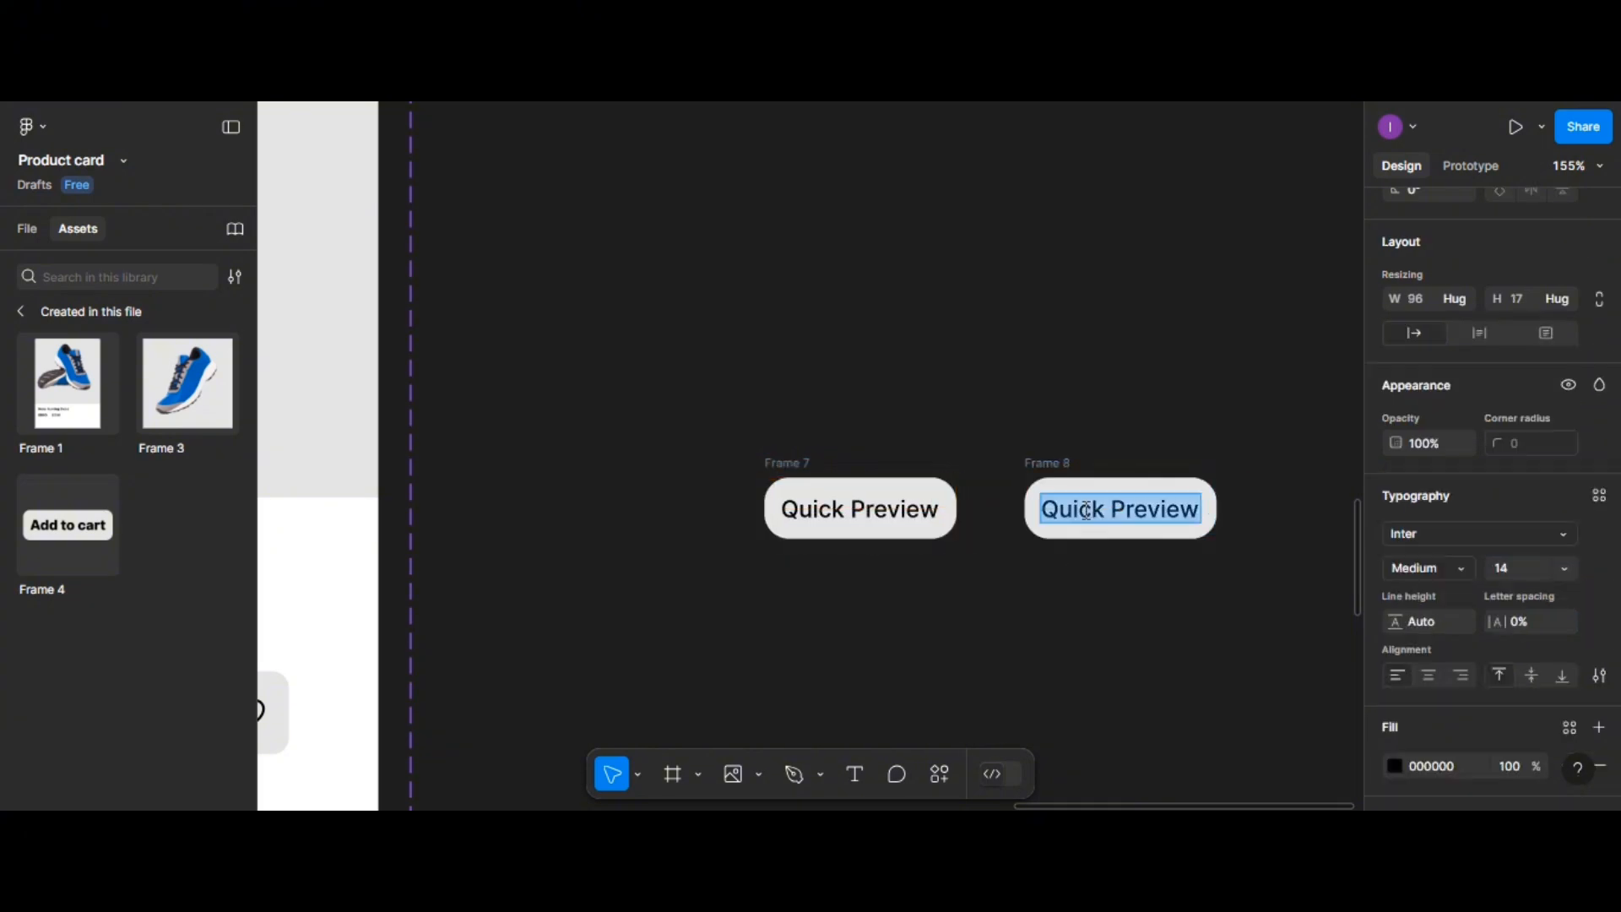
text(Add to)
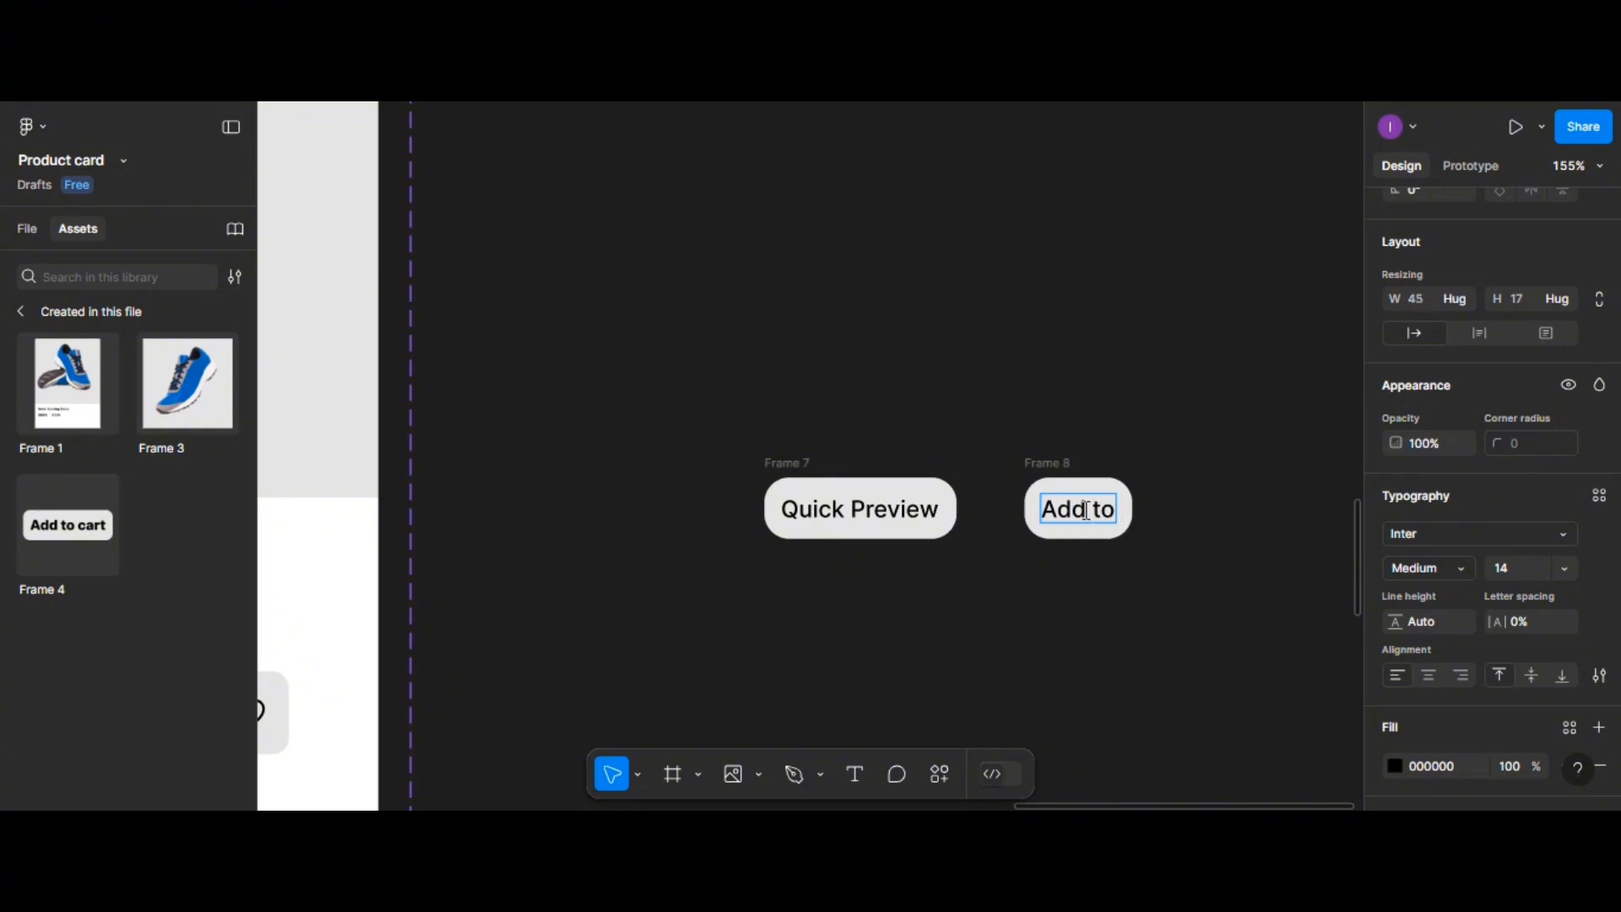
text( fav)
key(BackSpace)
key(BackSpace)
key(BackSpace)
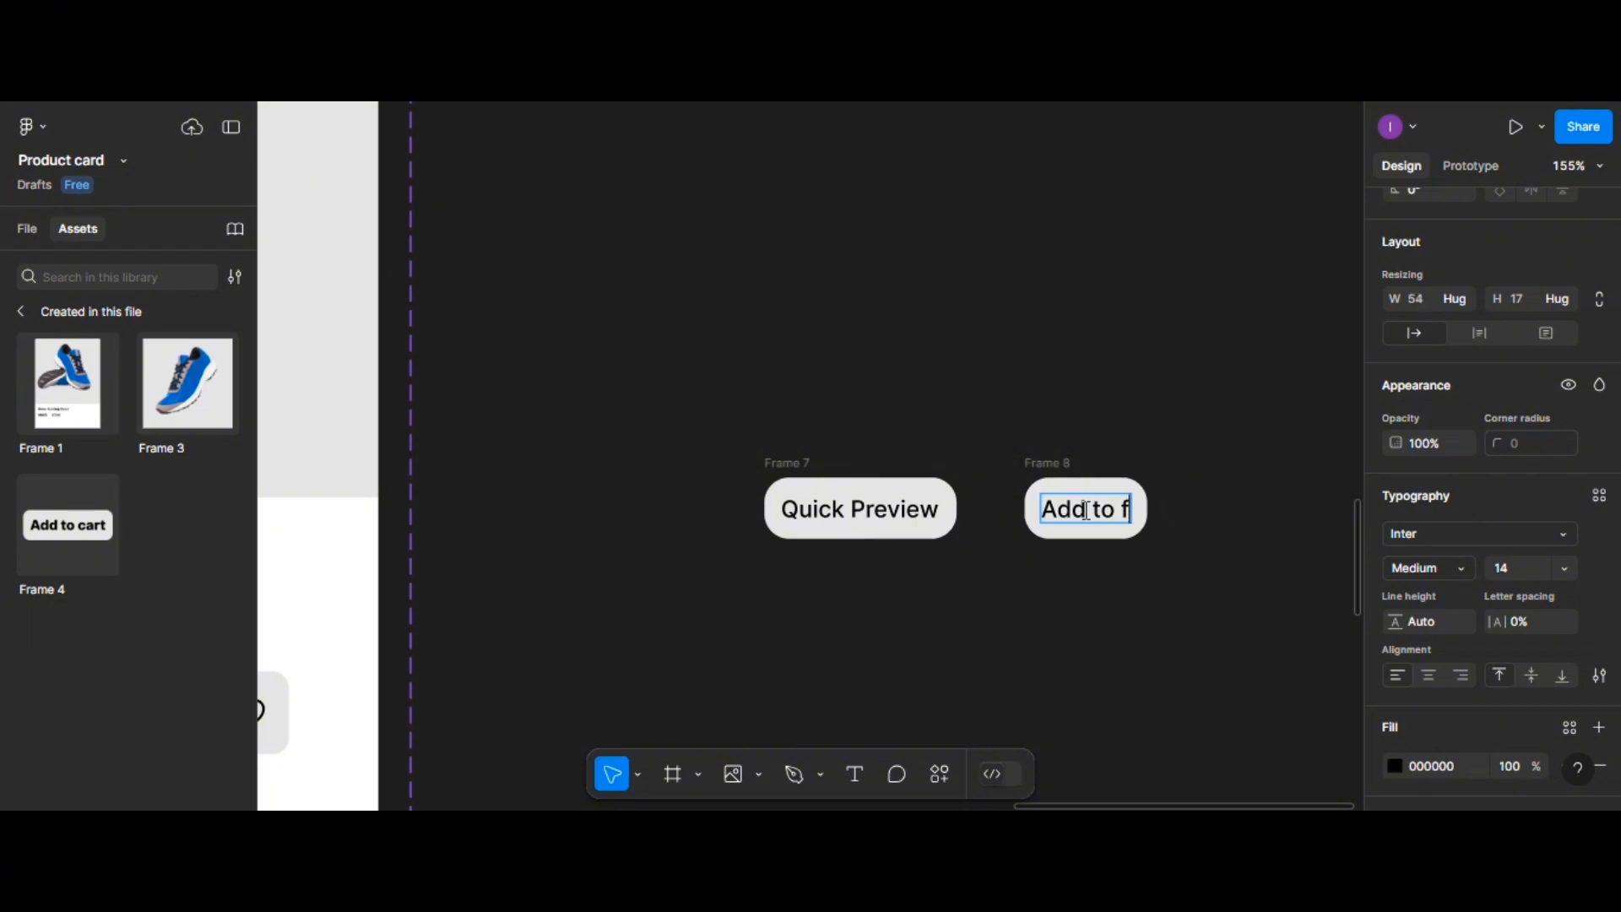
text(Fav)
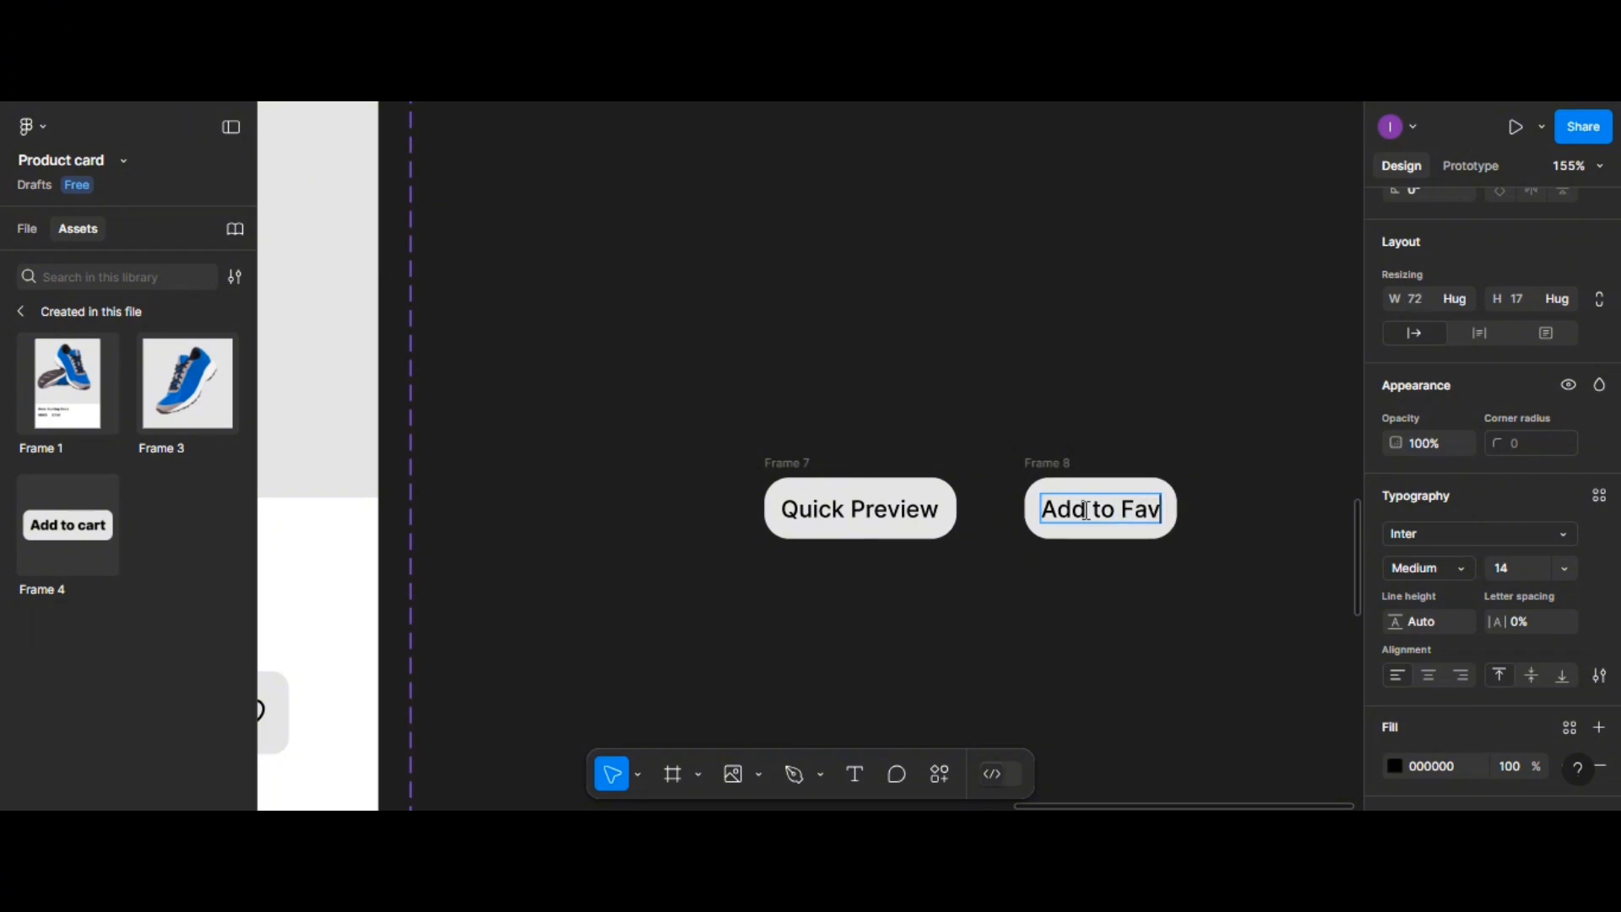
text(orit)
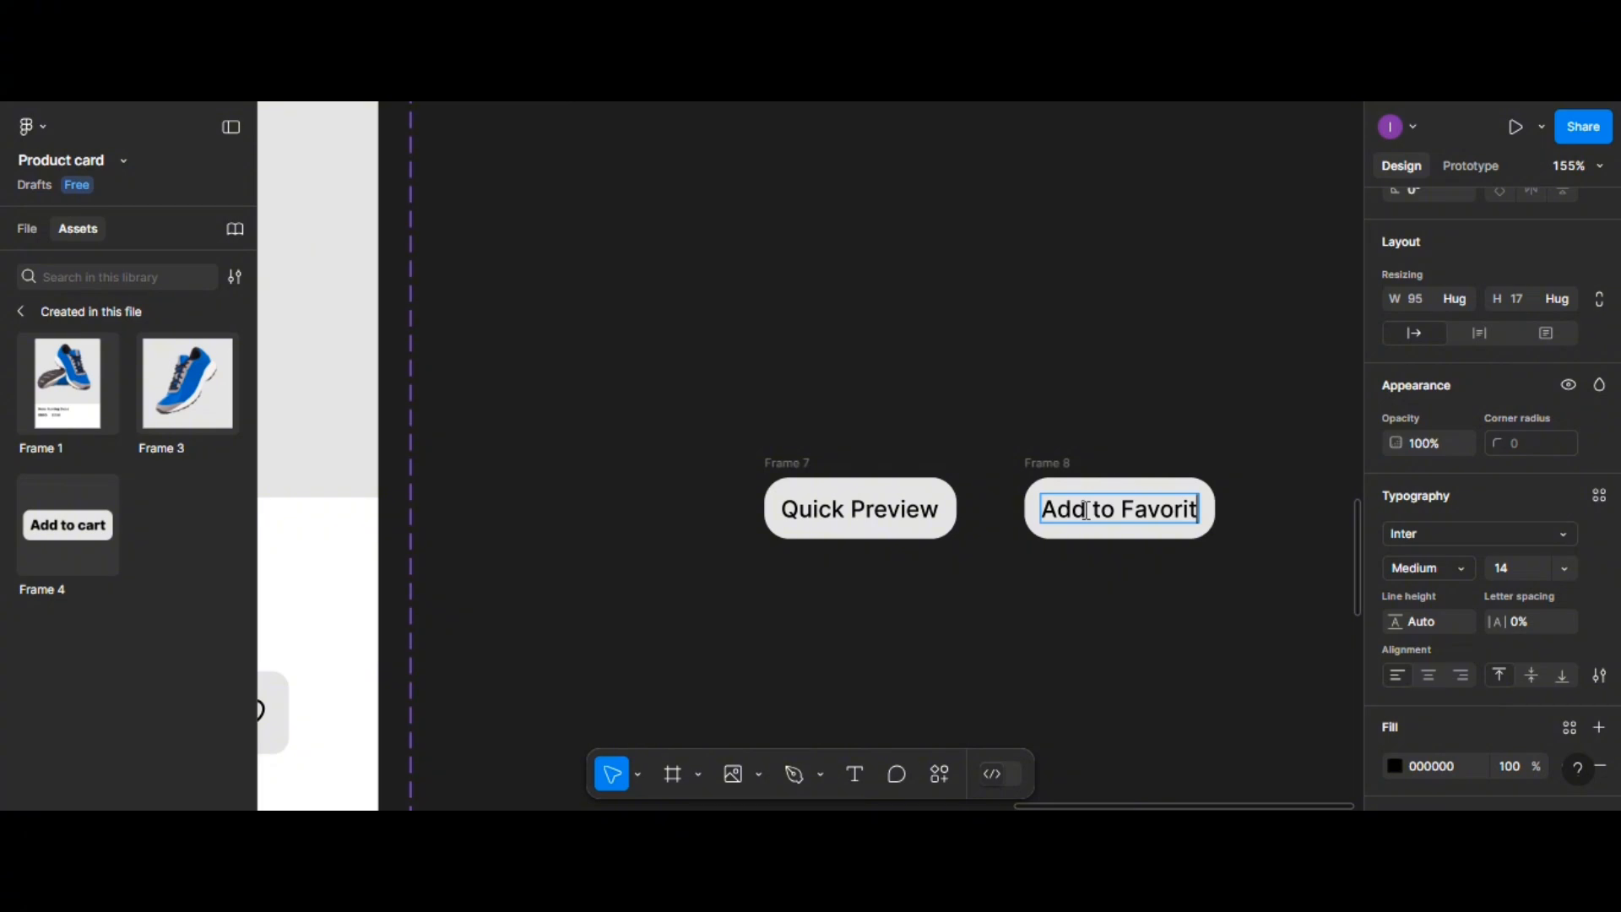
scroll(1086, 510, down, 5)
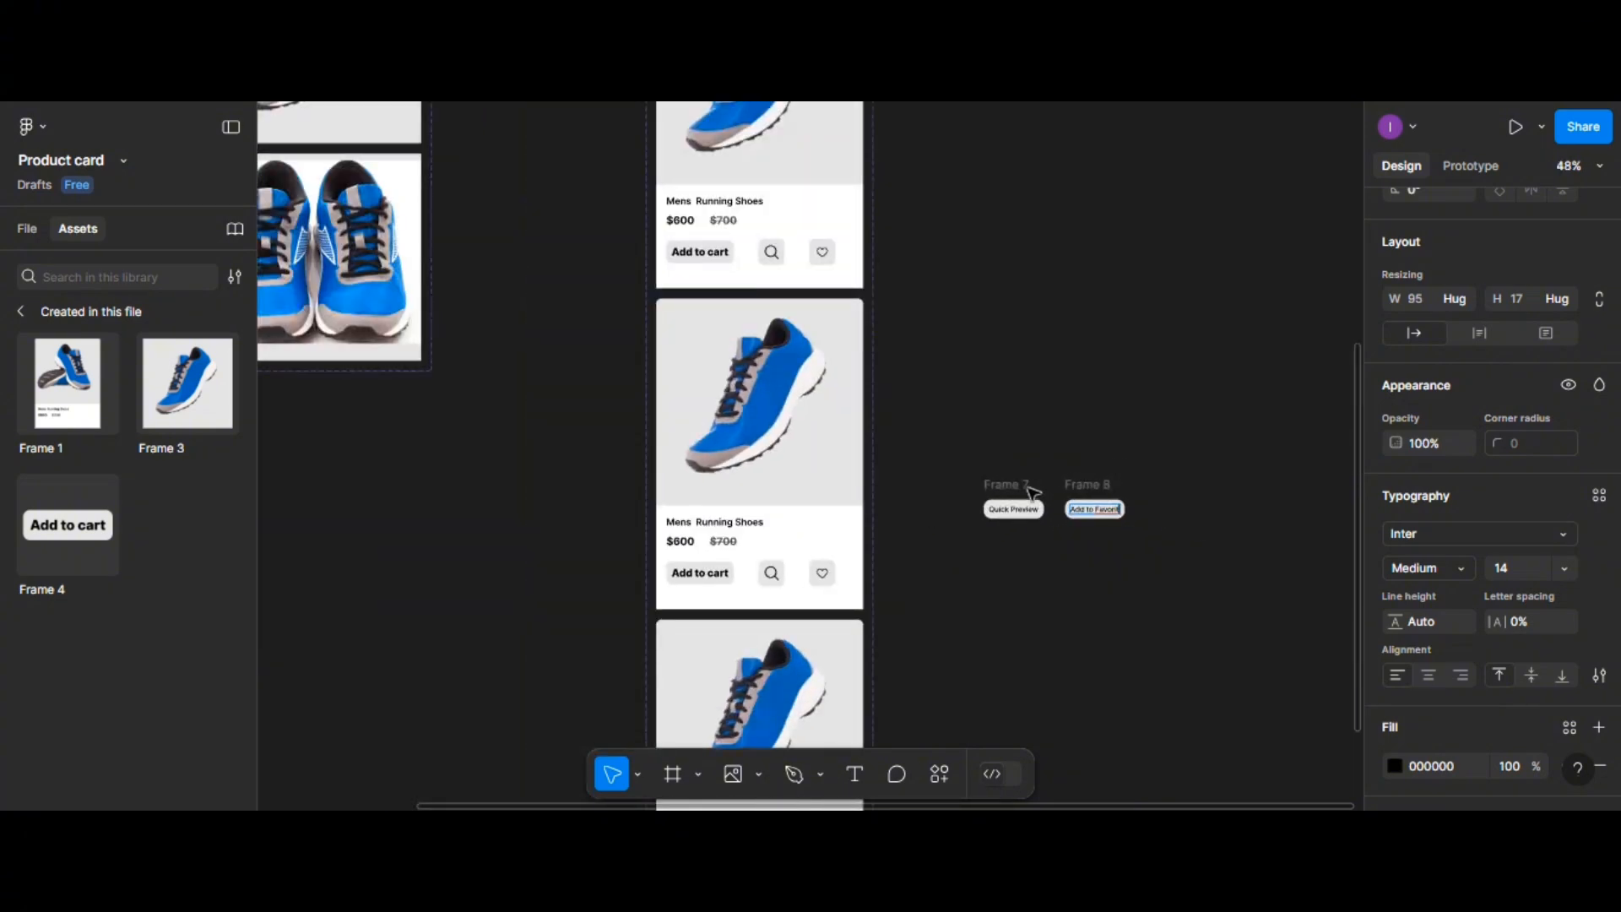
scroll(942, 481, down, 4)
scroll(943, 483, up, 6)
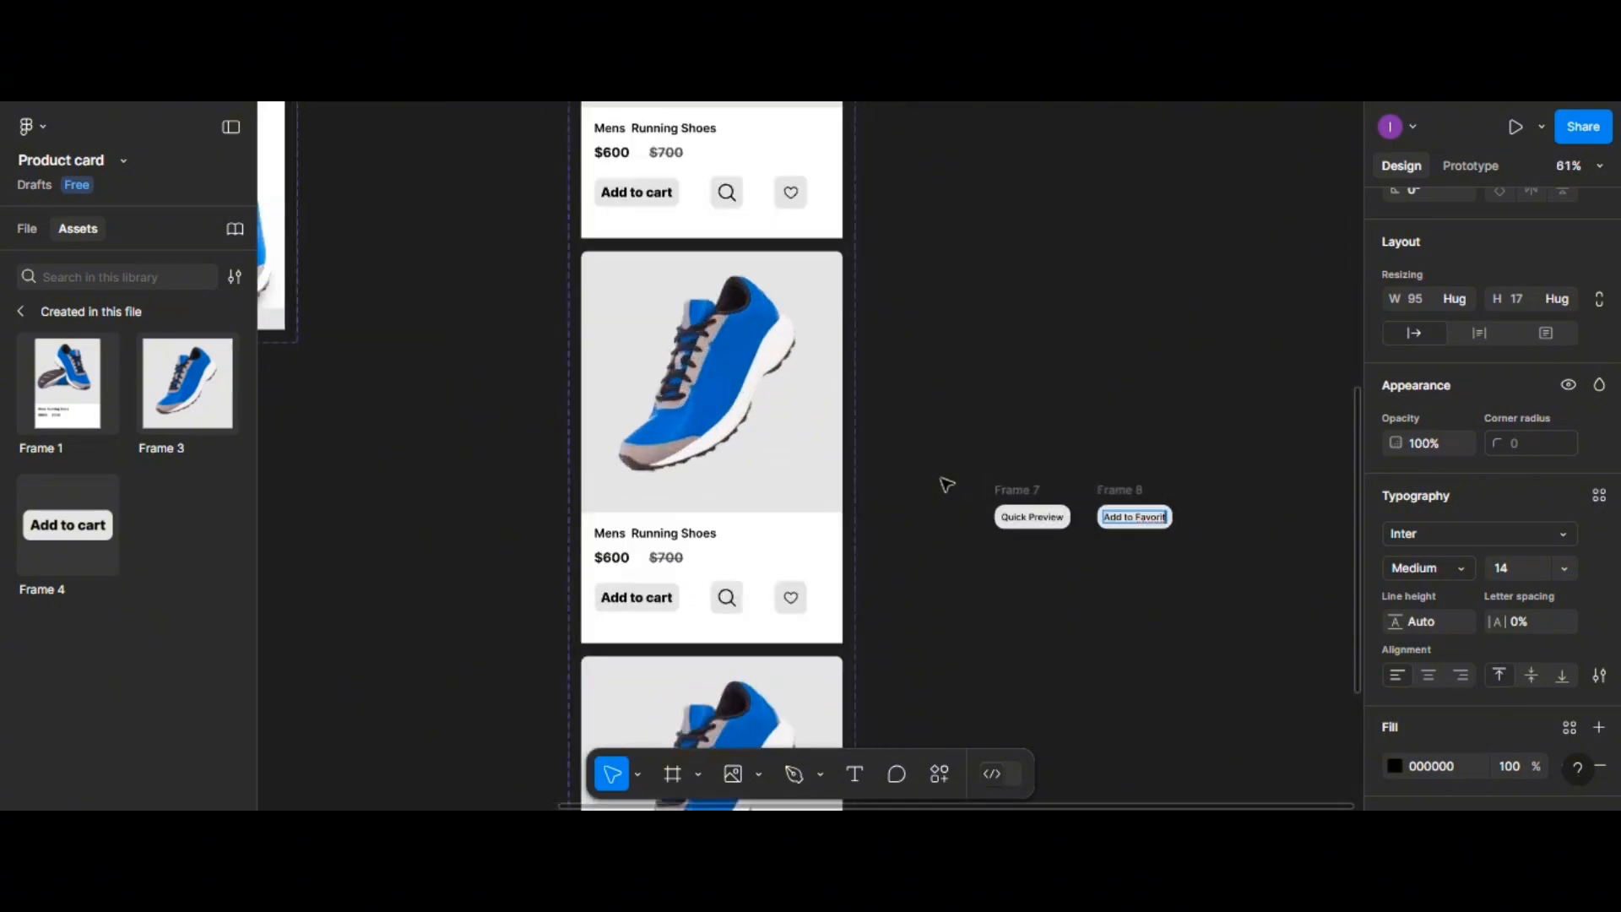
scroll(941, 477, down, 2)
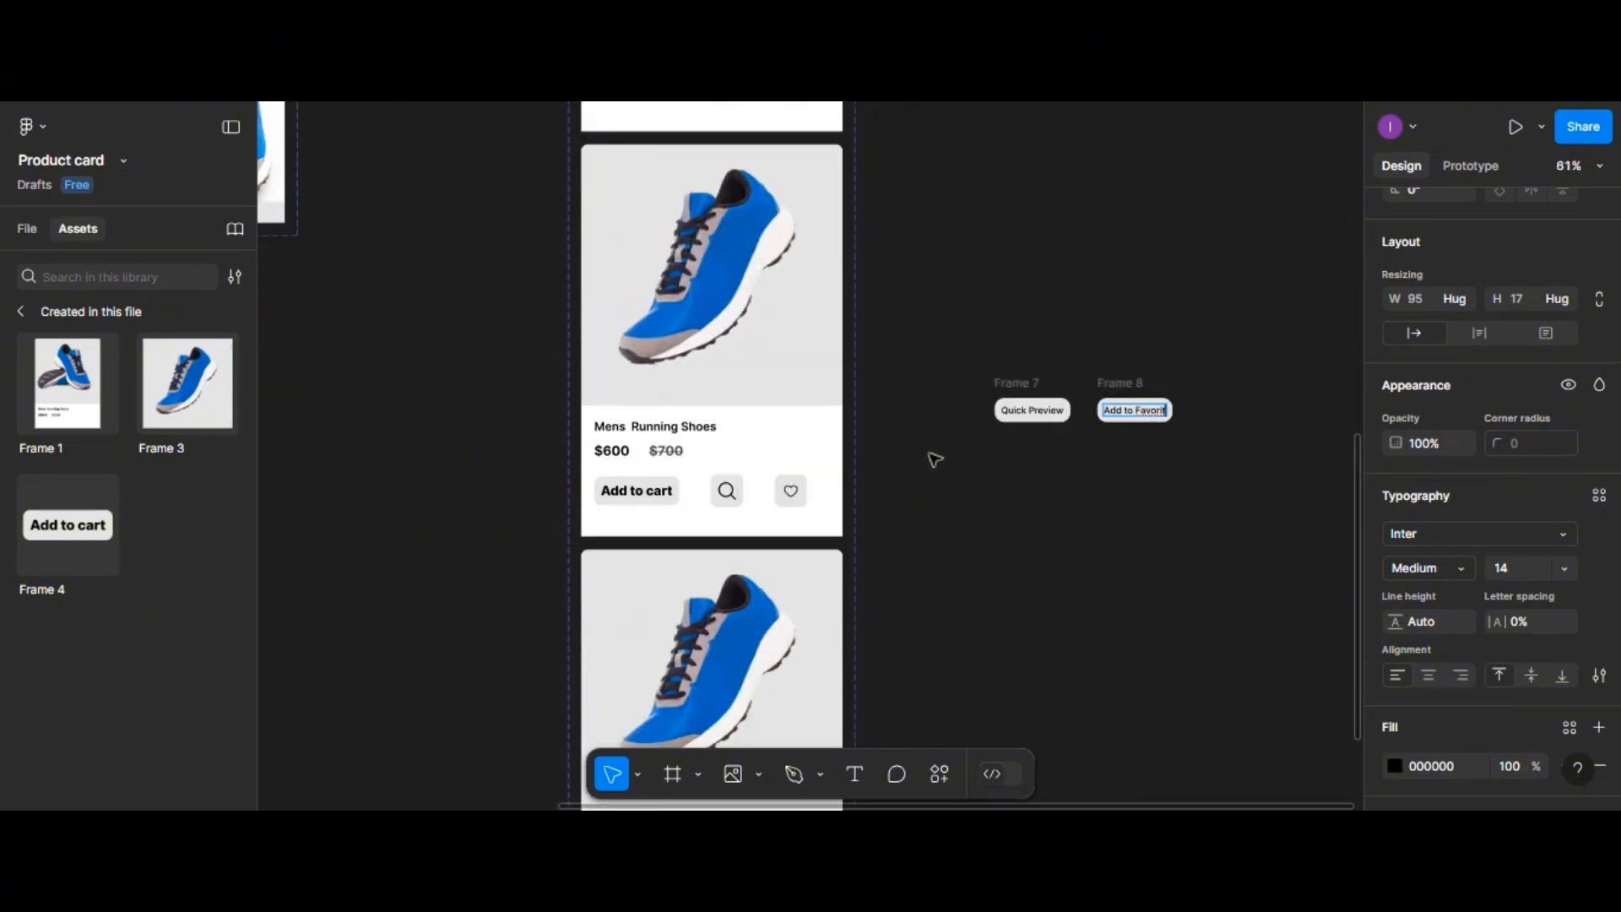
key(Escape)
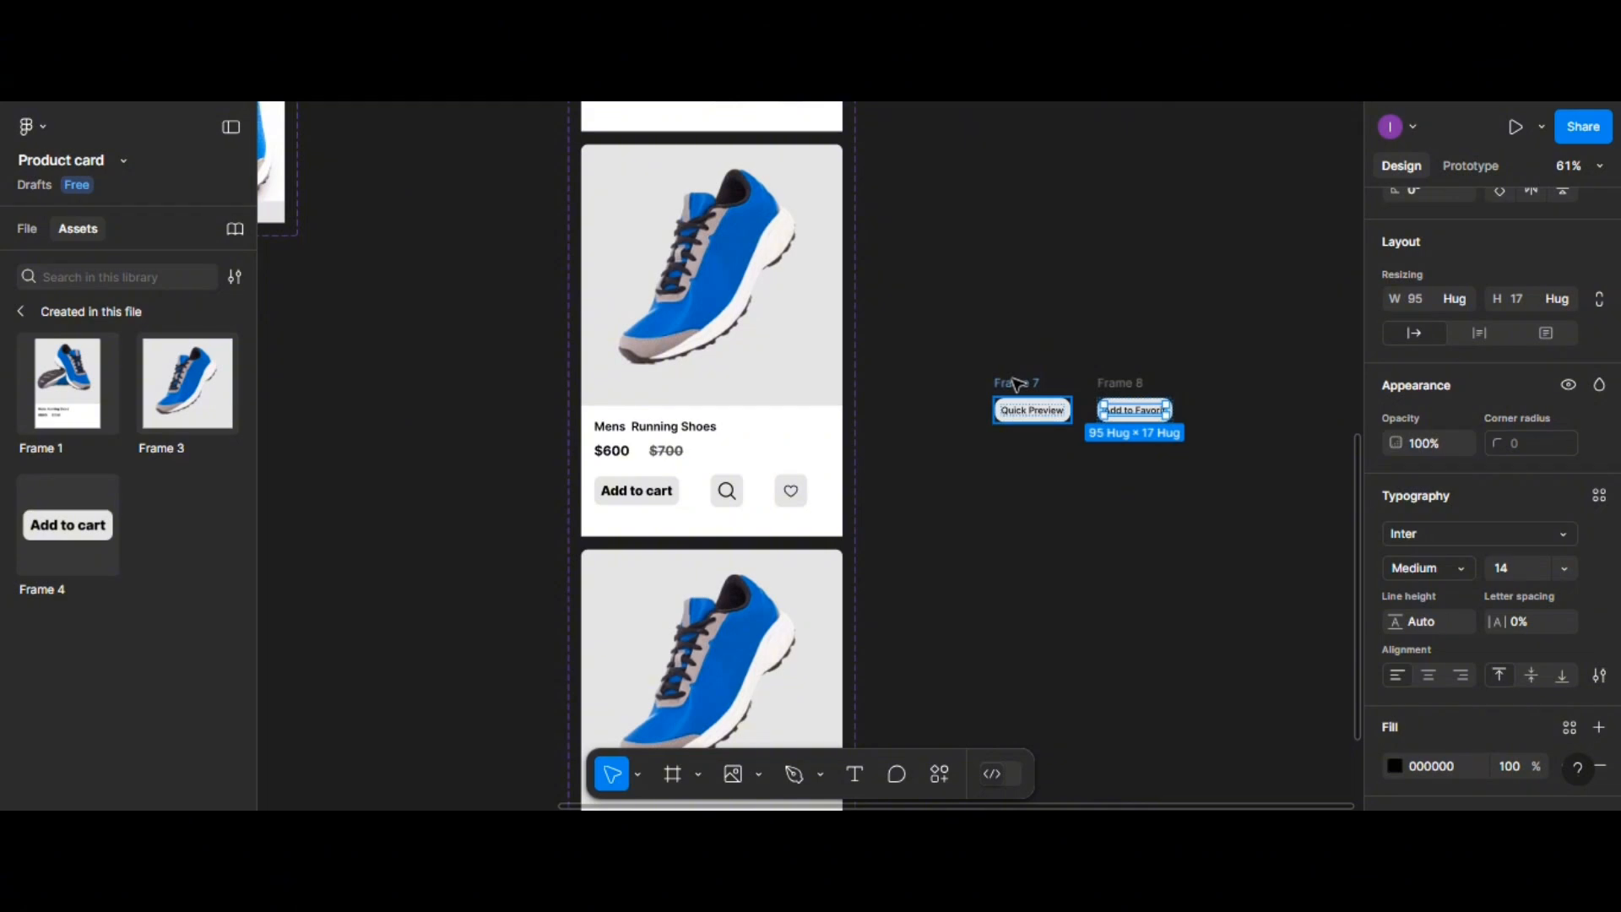
Move the "Quick Preview" label into the second-to-last card variant, centred just above the search button at X 165, Y 462
click(1013, 380)
click(1037, 372)
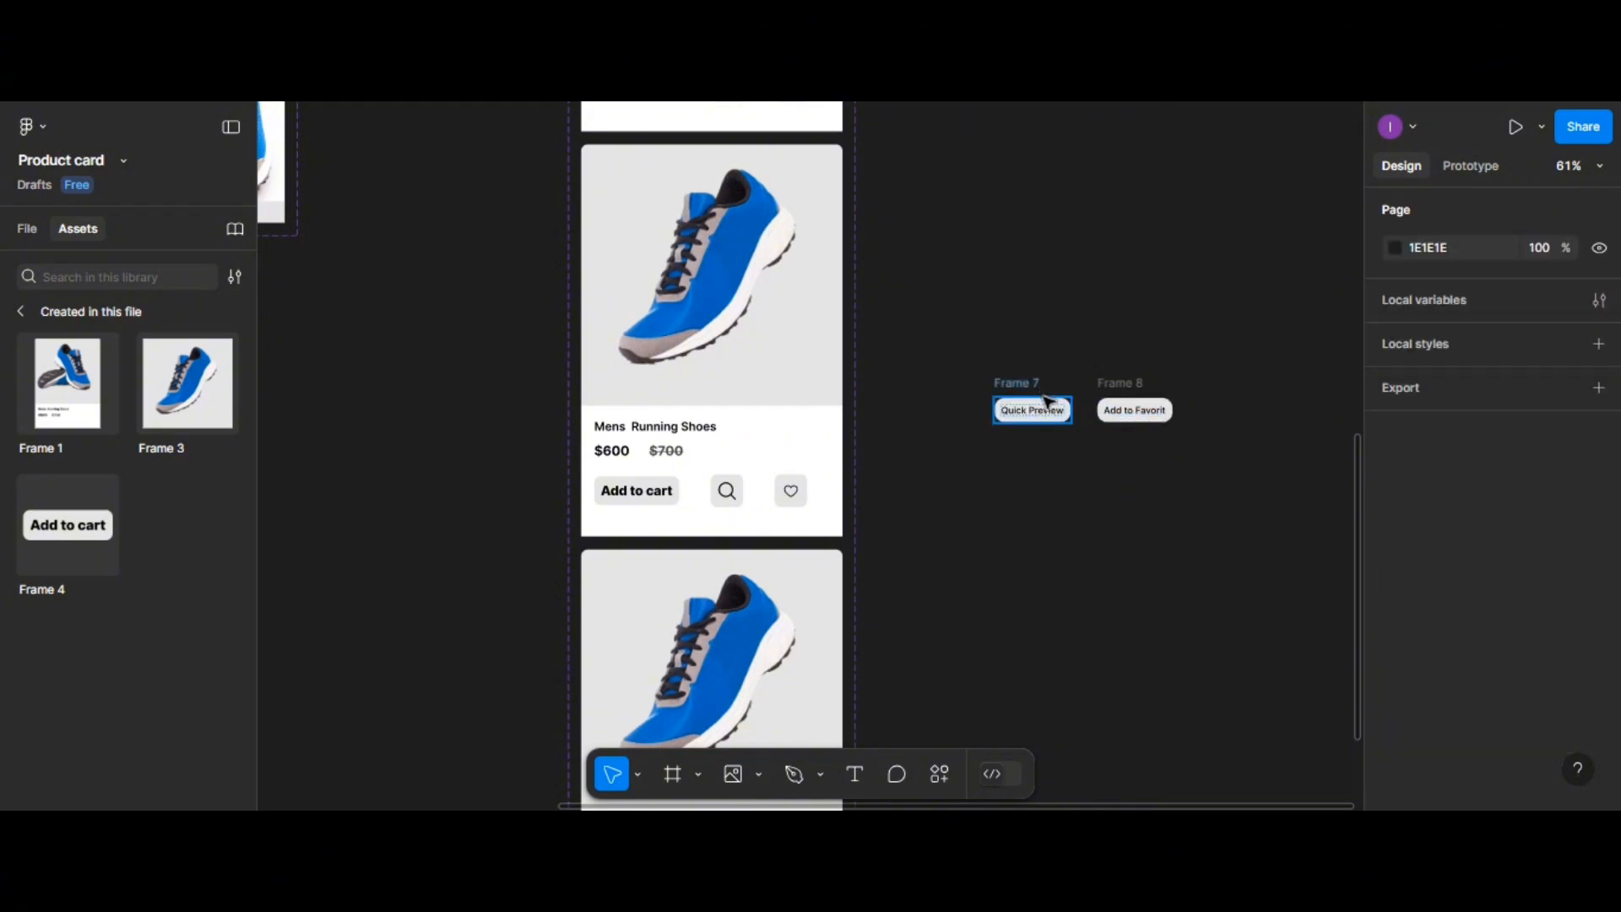
drag(1034, 409, 742, 451)
scroll(740, 453, up, 5)
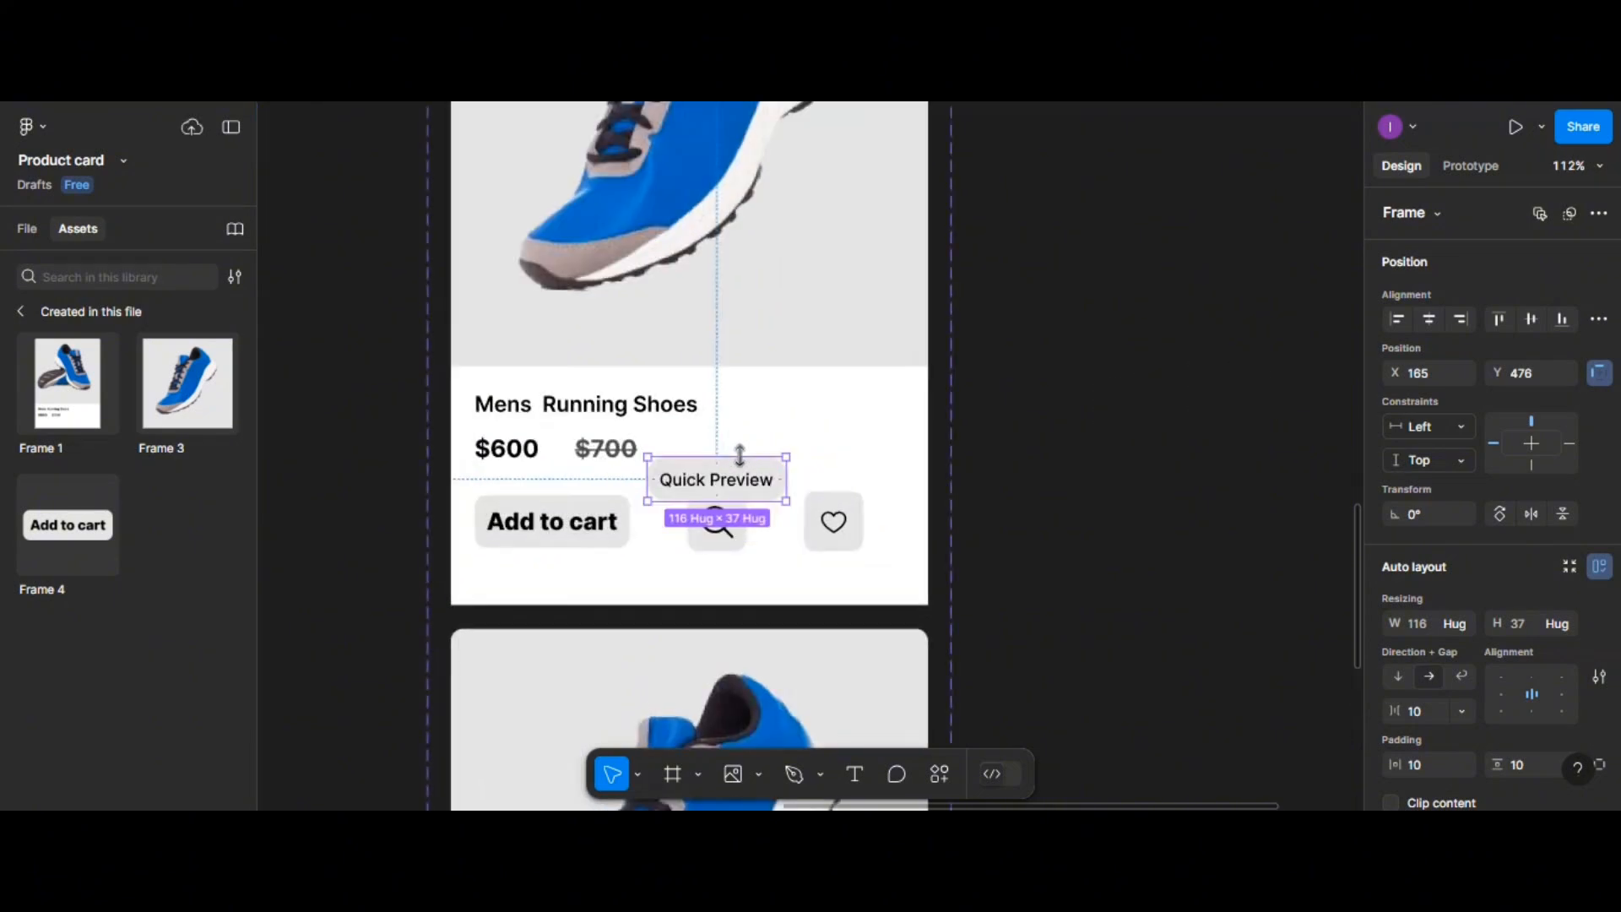
scroll(740, 456, down, 3)
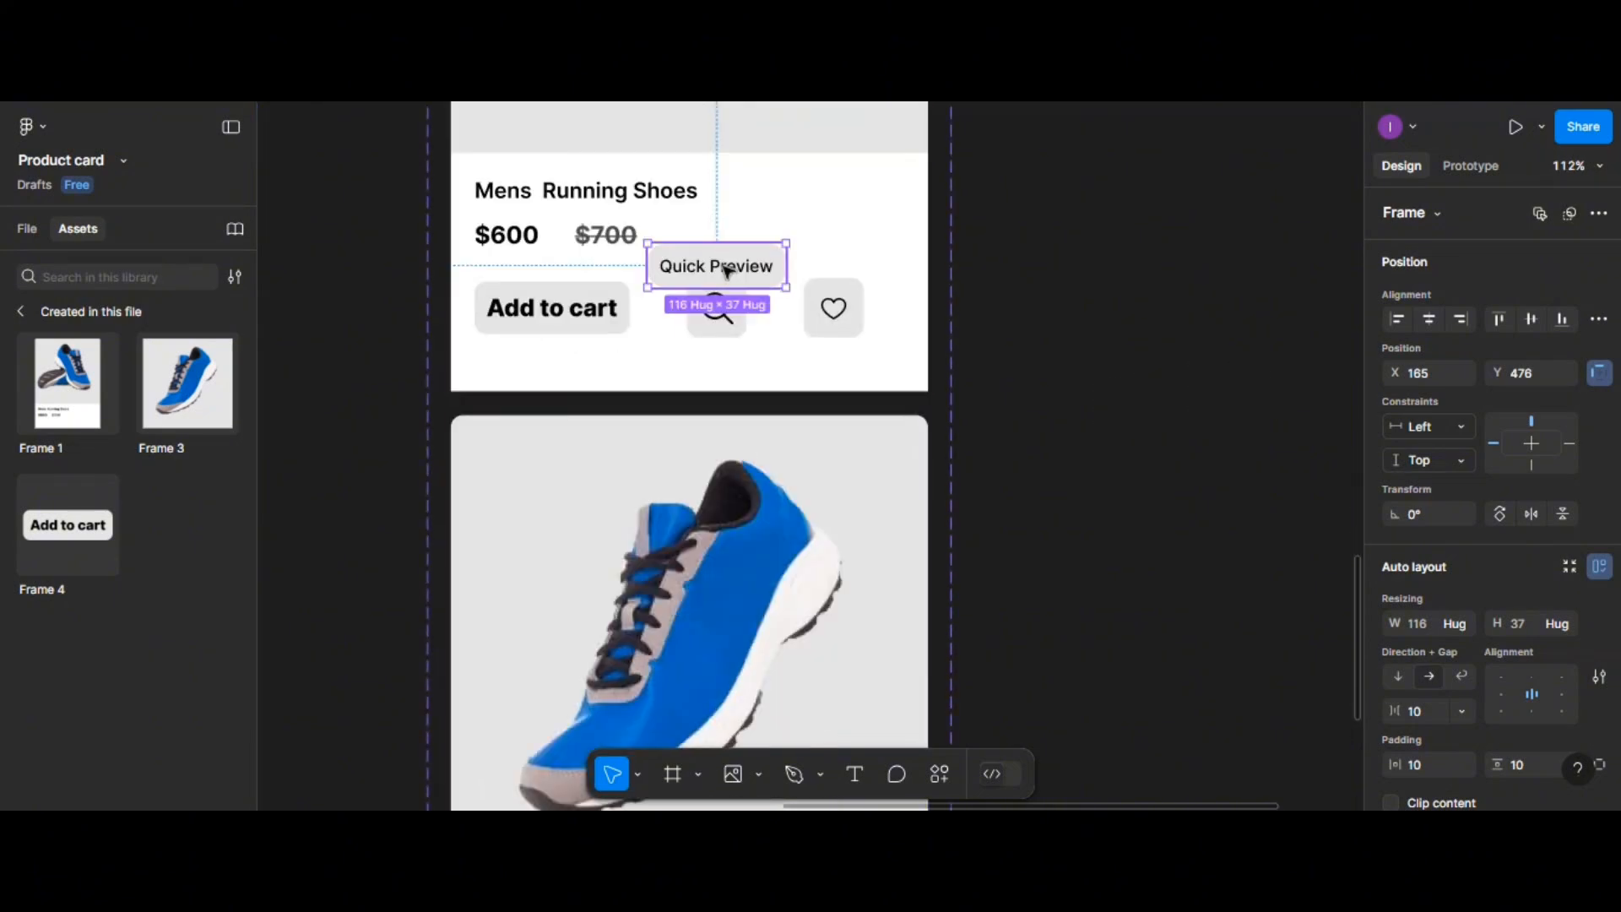
drag(728, 256, 726, 250)
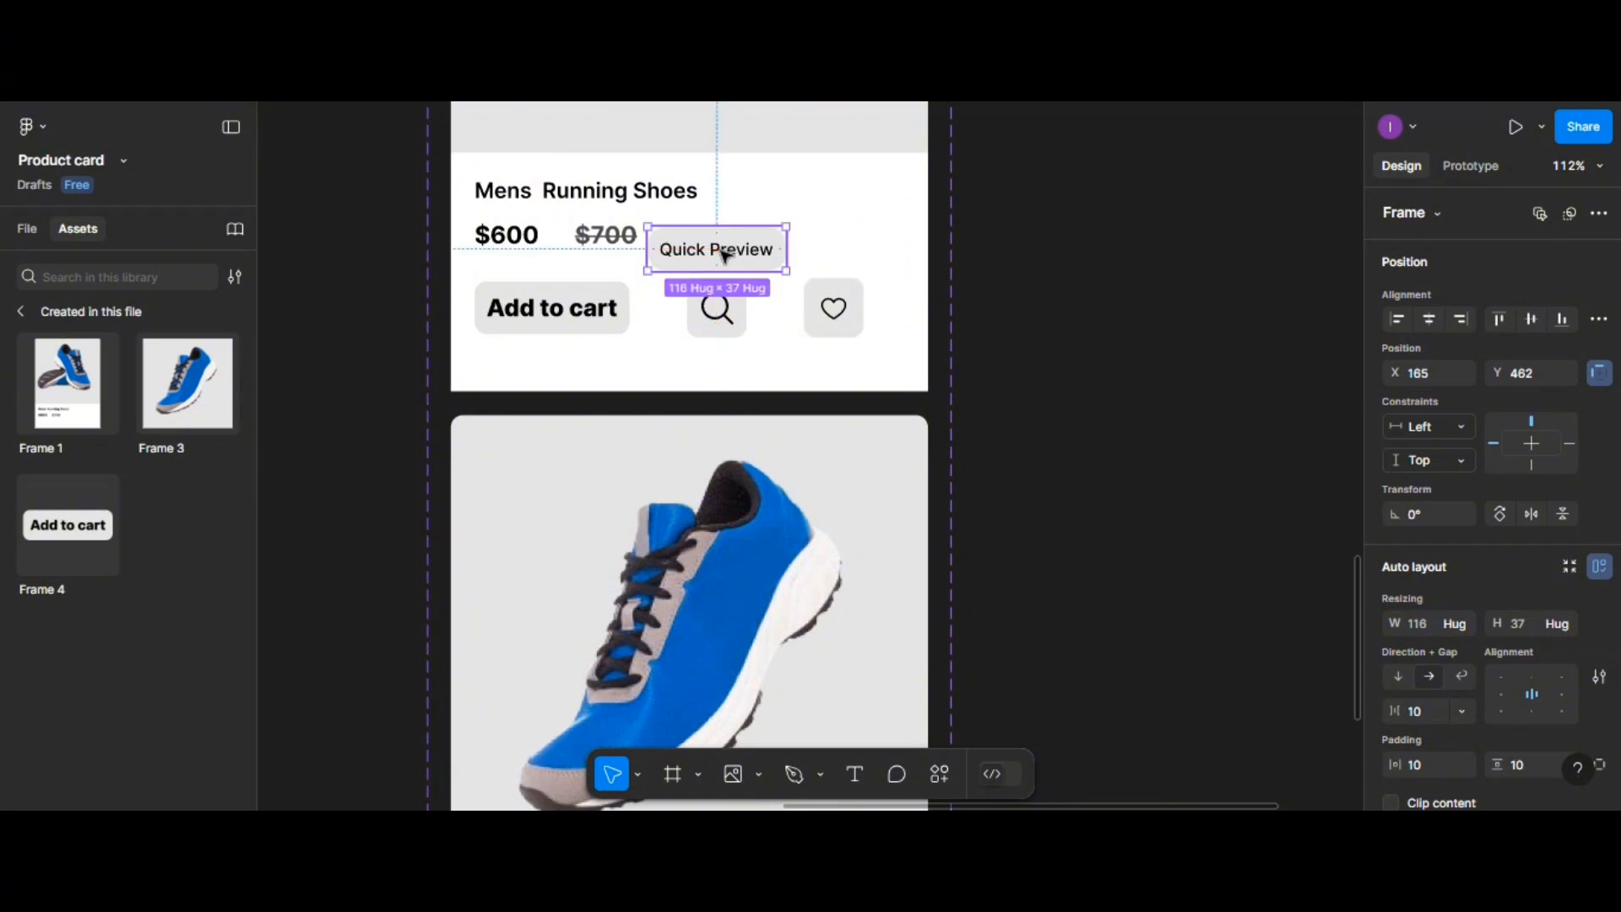
Fill the magnifier icon shape below the "Quick Preview" label with white (FFFFFF)
click(719, 318)
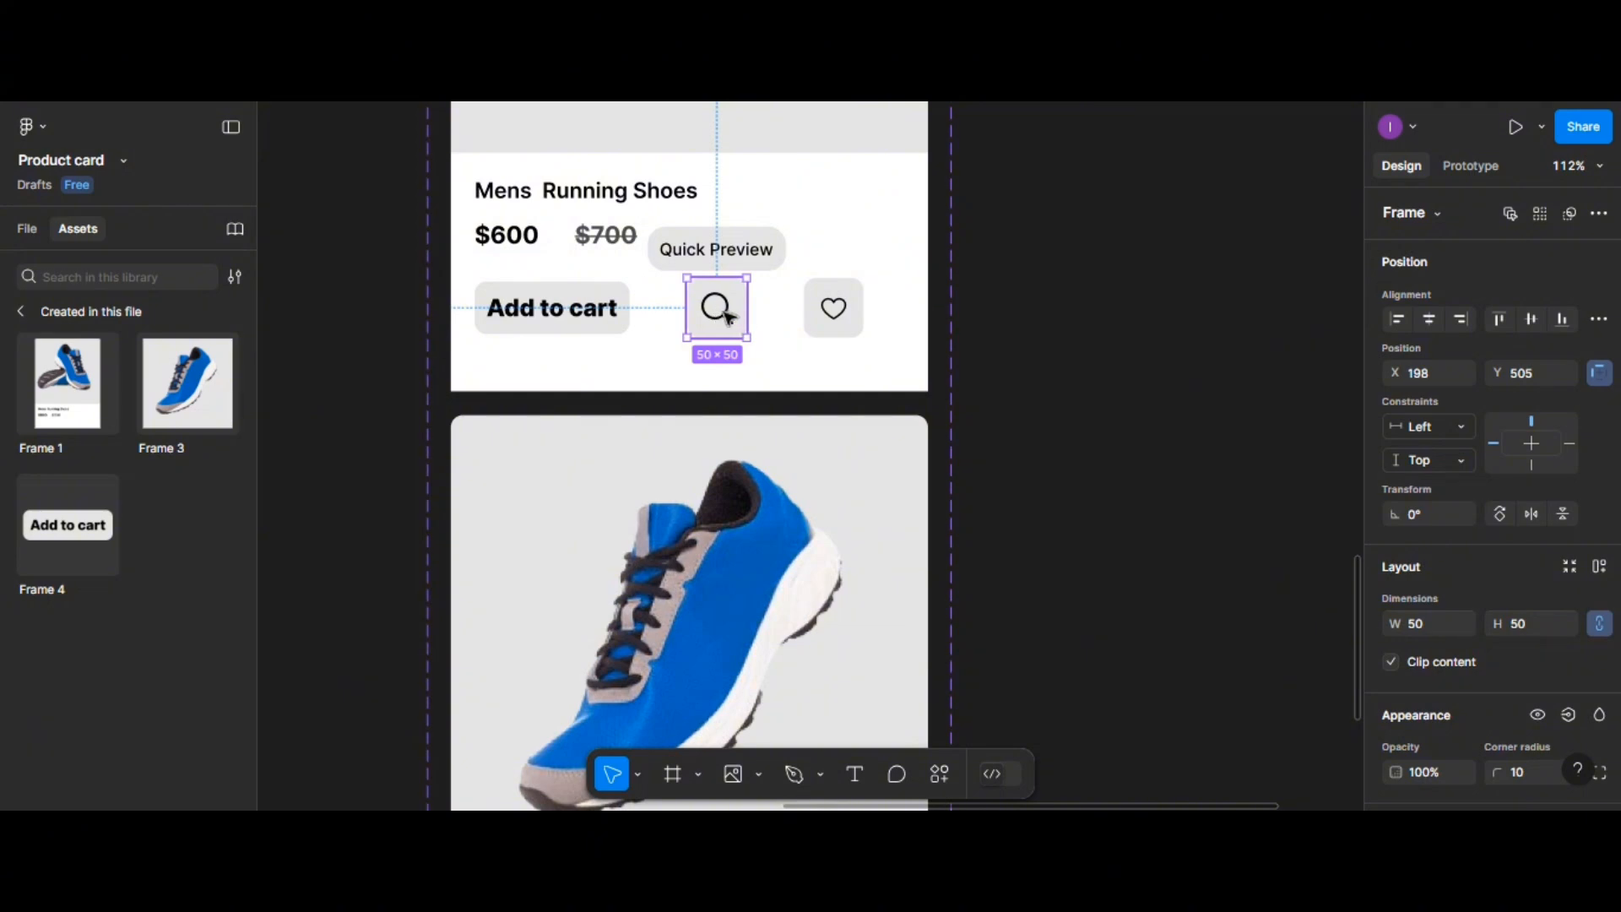
double_click(728, 317)
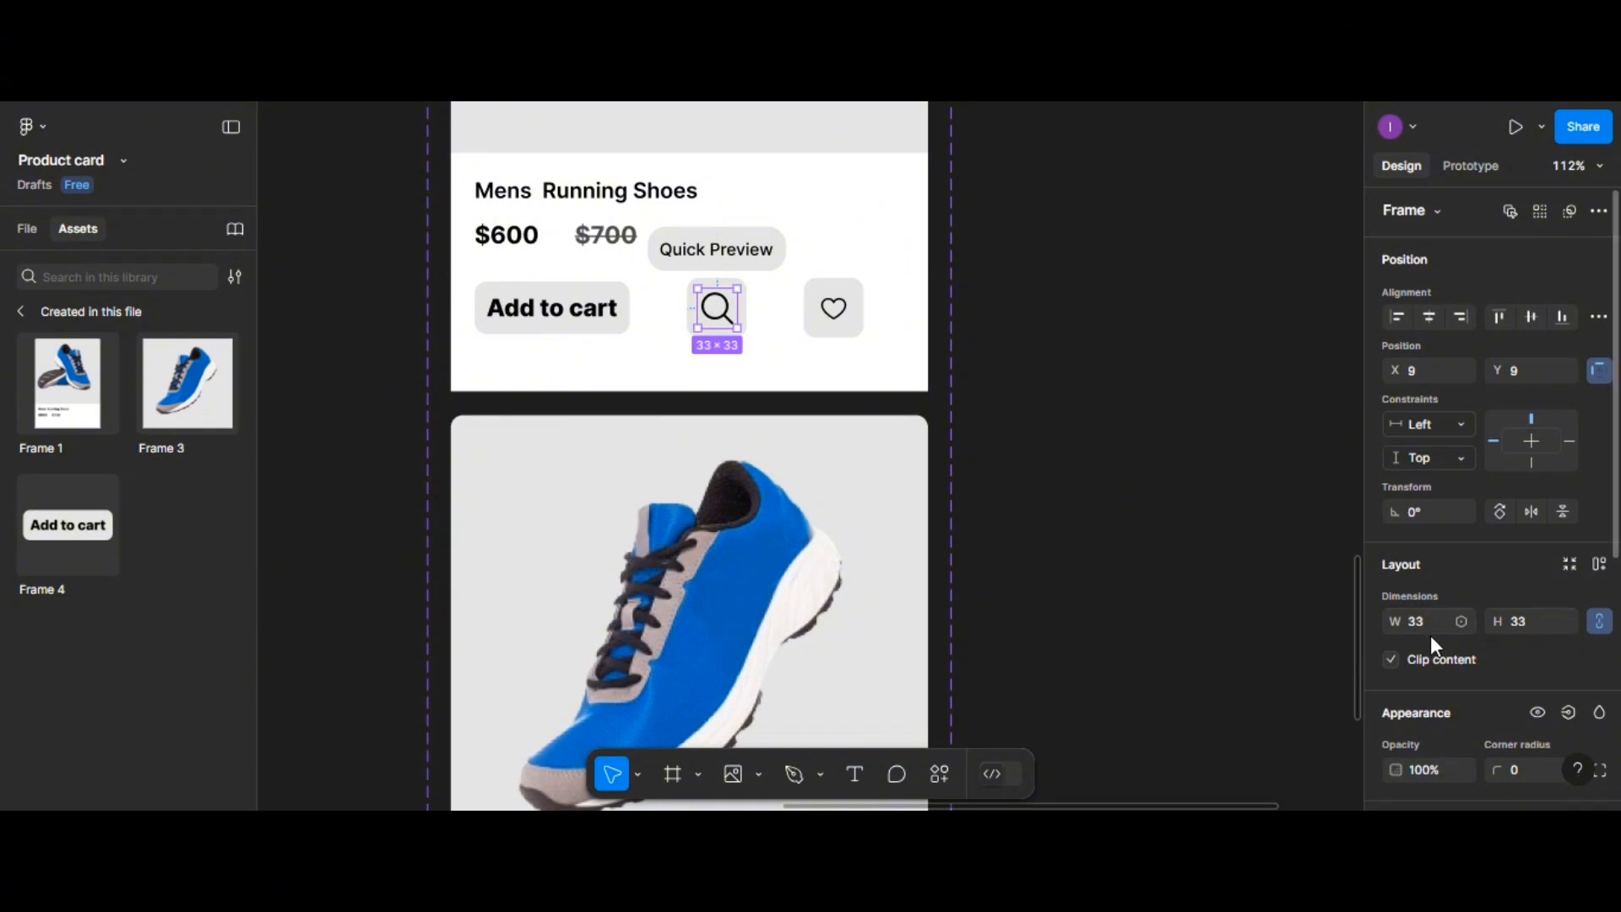
scroll(1430, 635, down, 2)
double_click(724, 310)
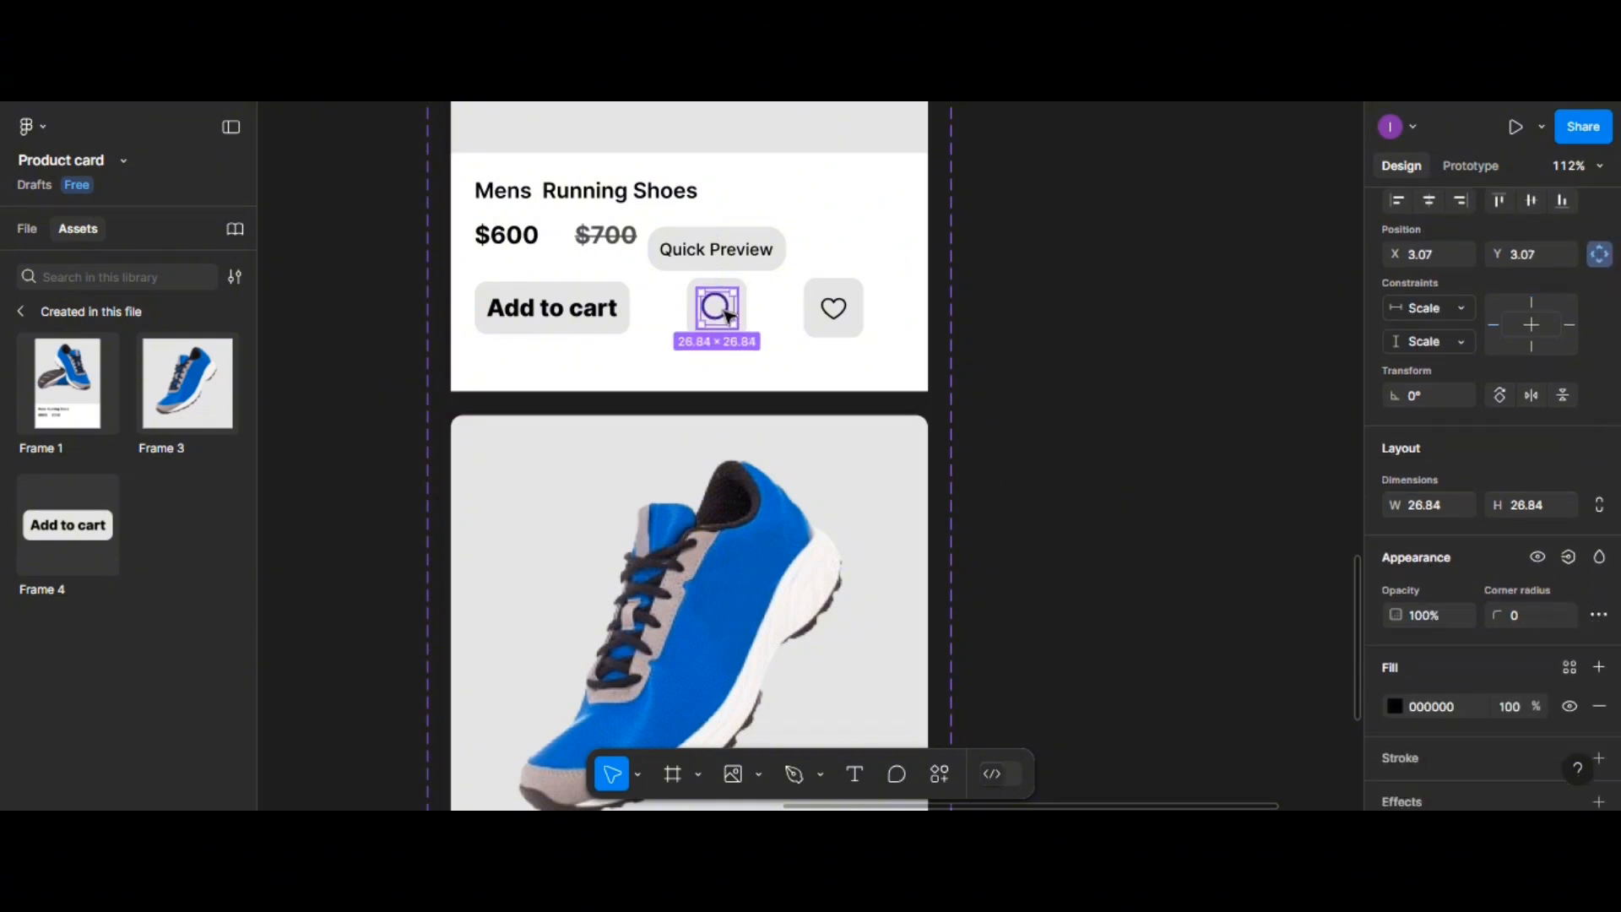
click(1396, 706)
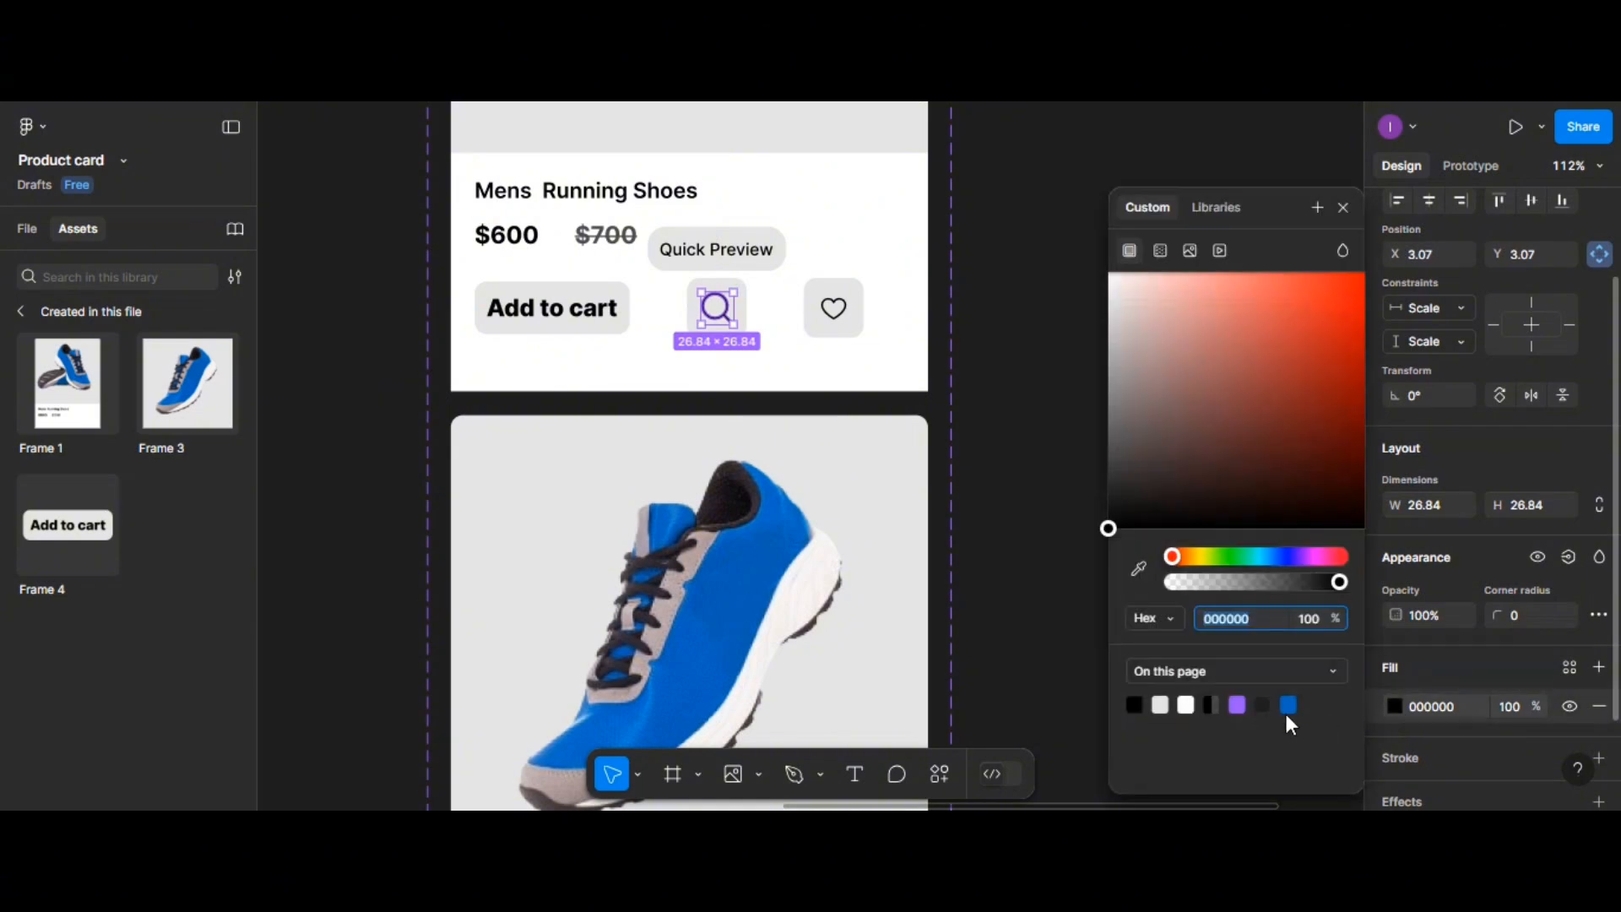
click(1187, 704)
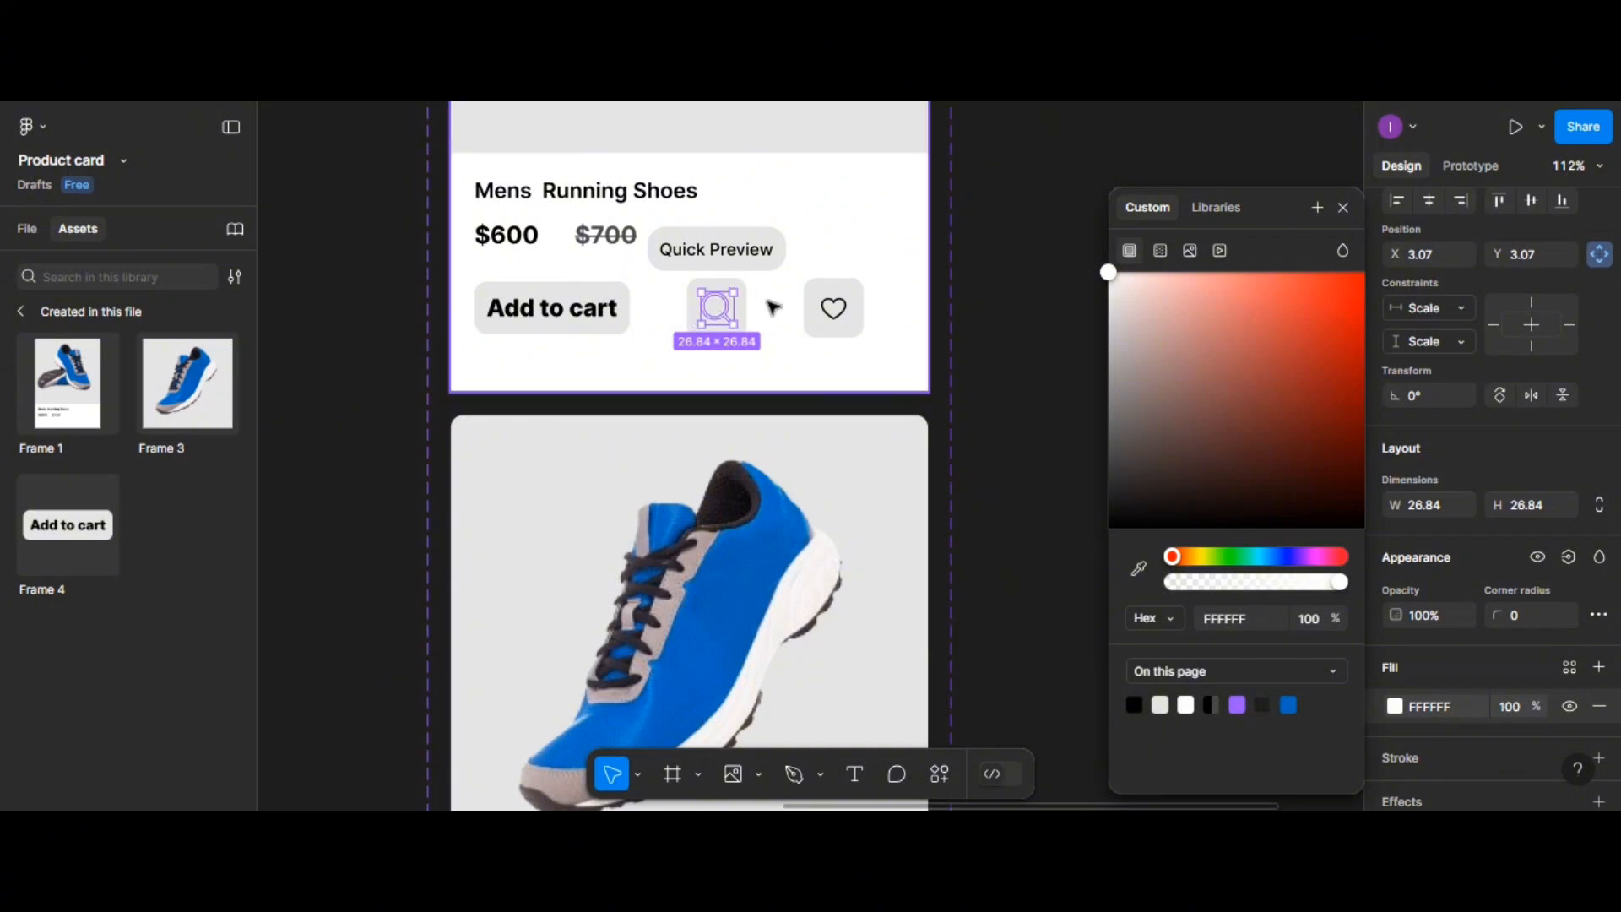
Fill the 50 × 50 search button frame behind the white magnifier with the page's blue 076ABD
click(743, 315)
click(743, 316)
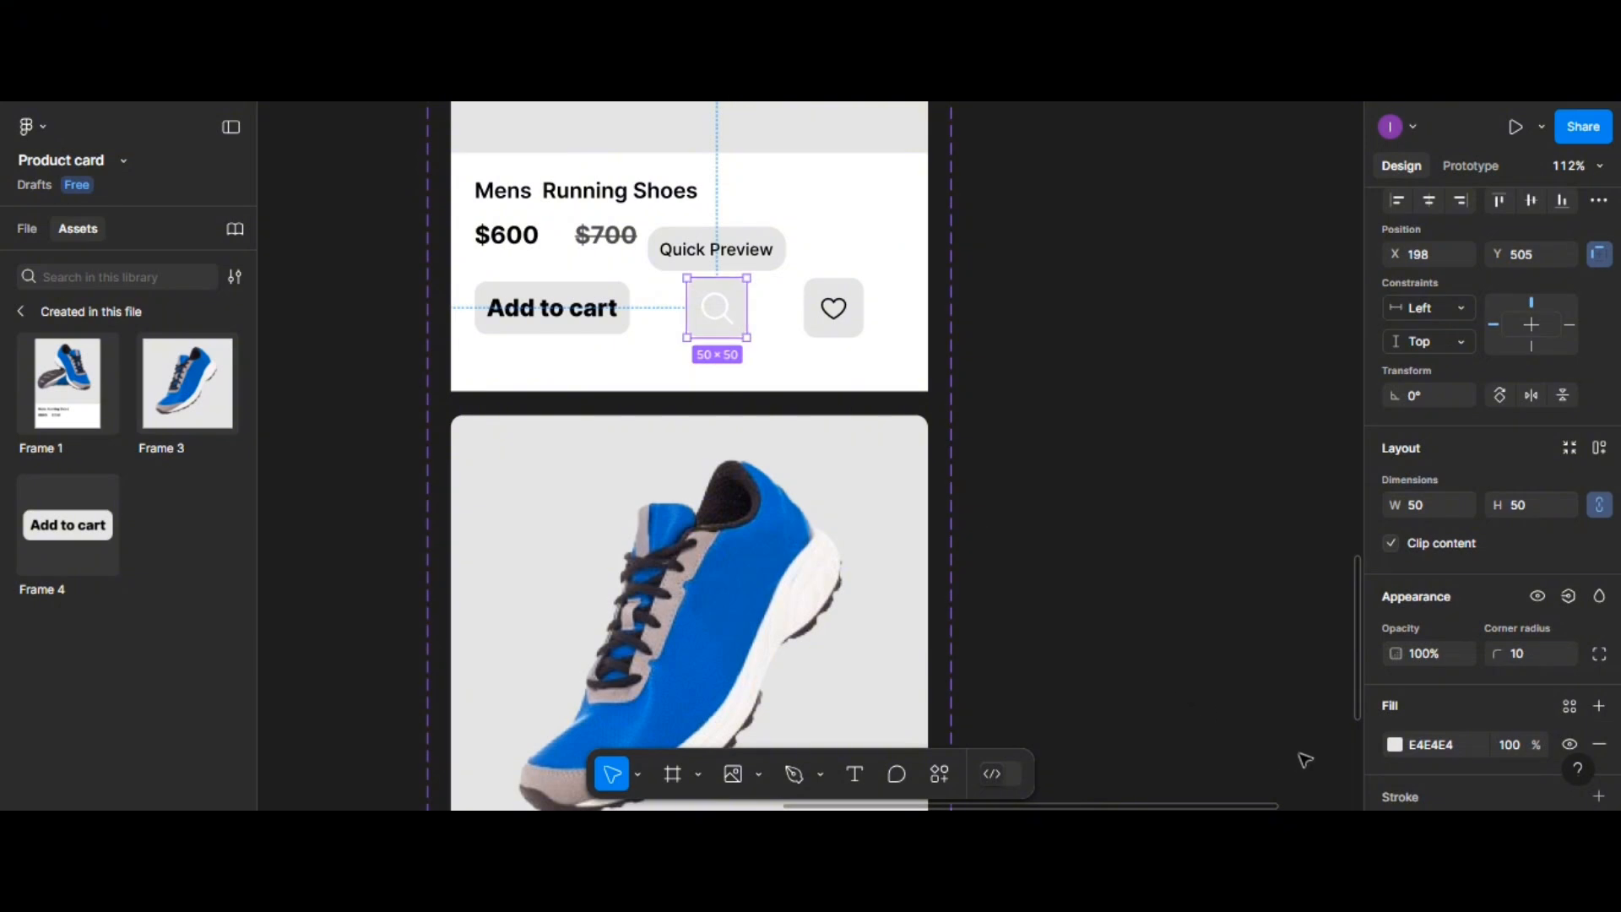
click(1393, 745)
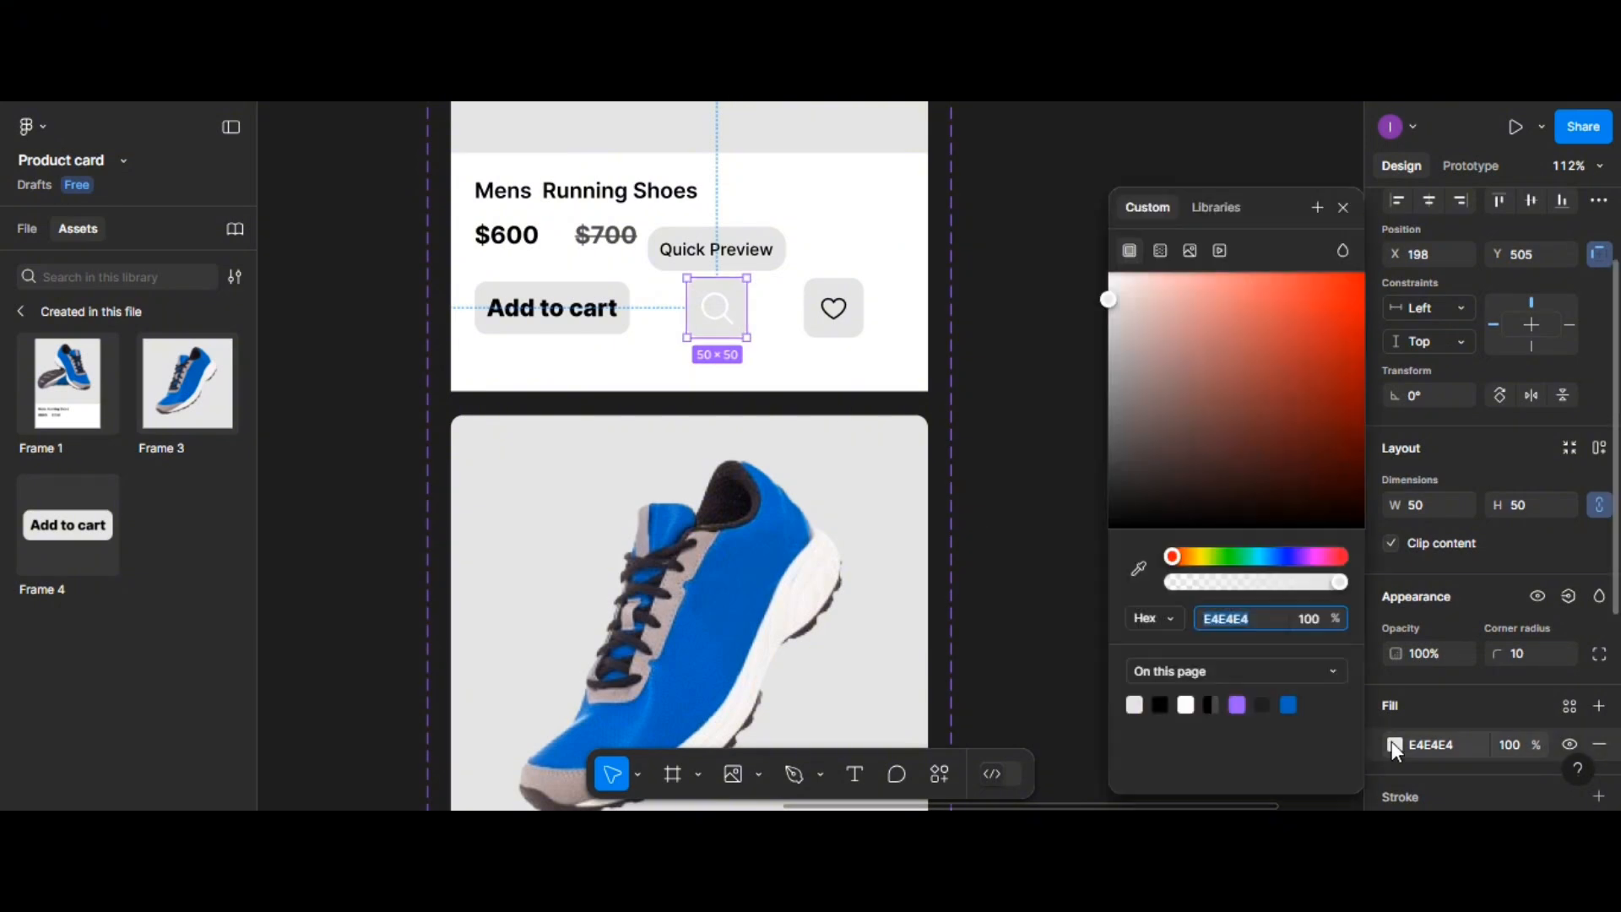
click(1288, 705)
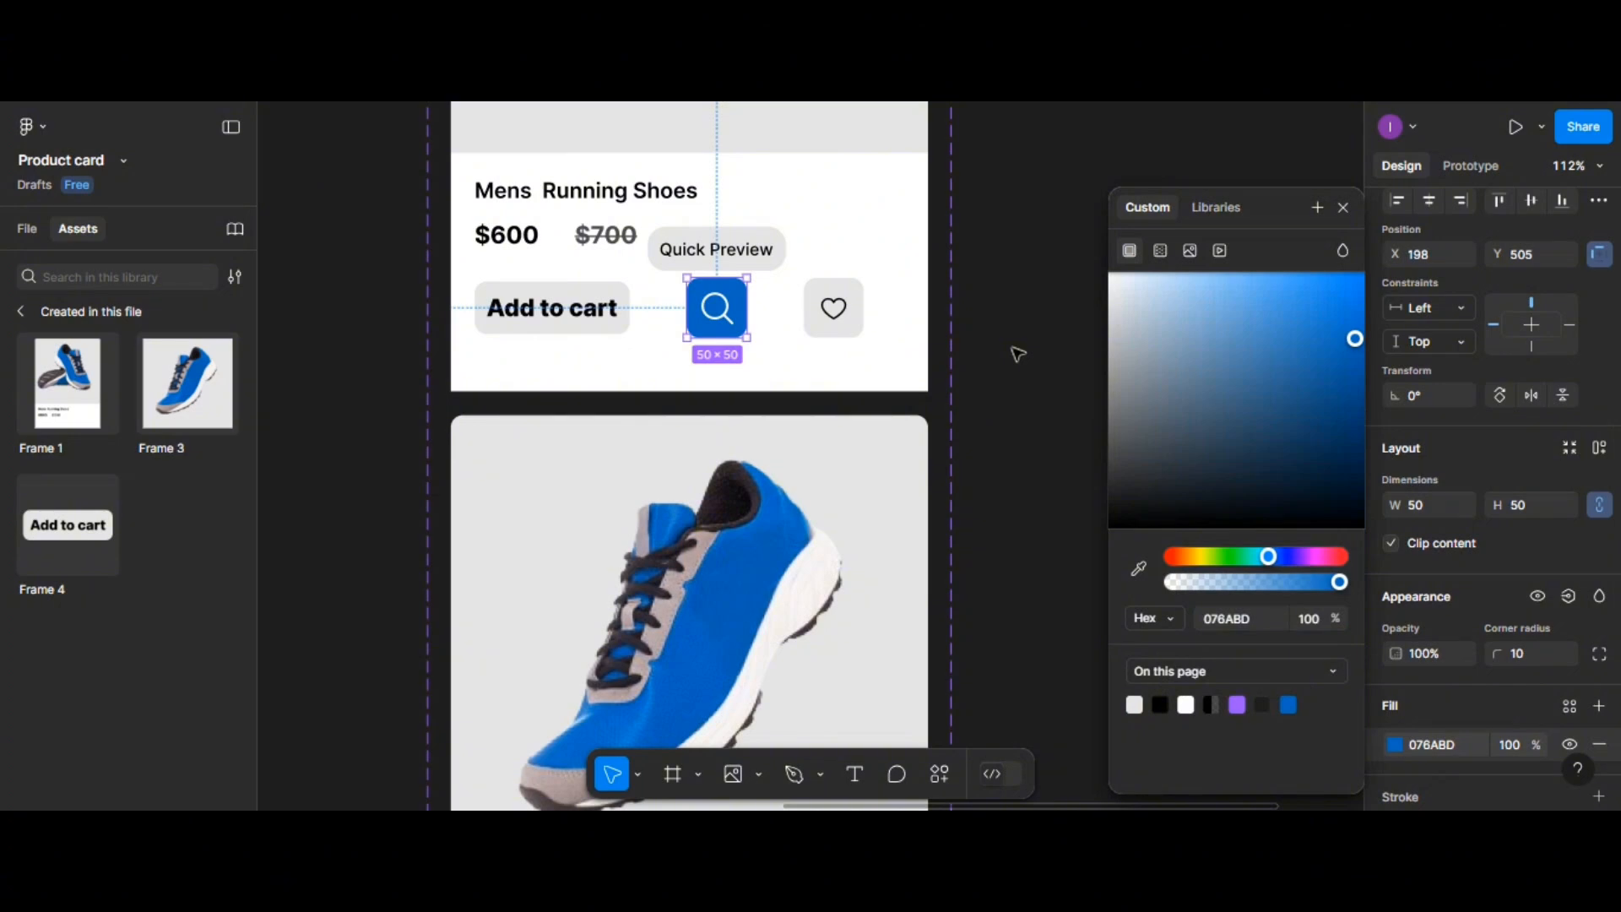
click(1342, 207)
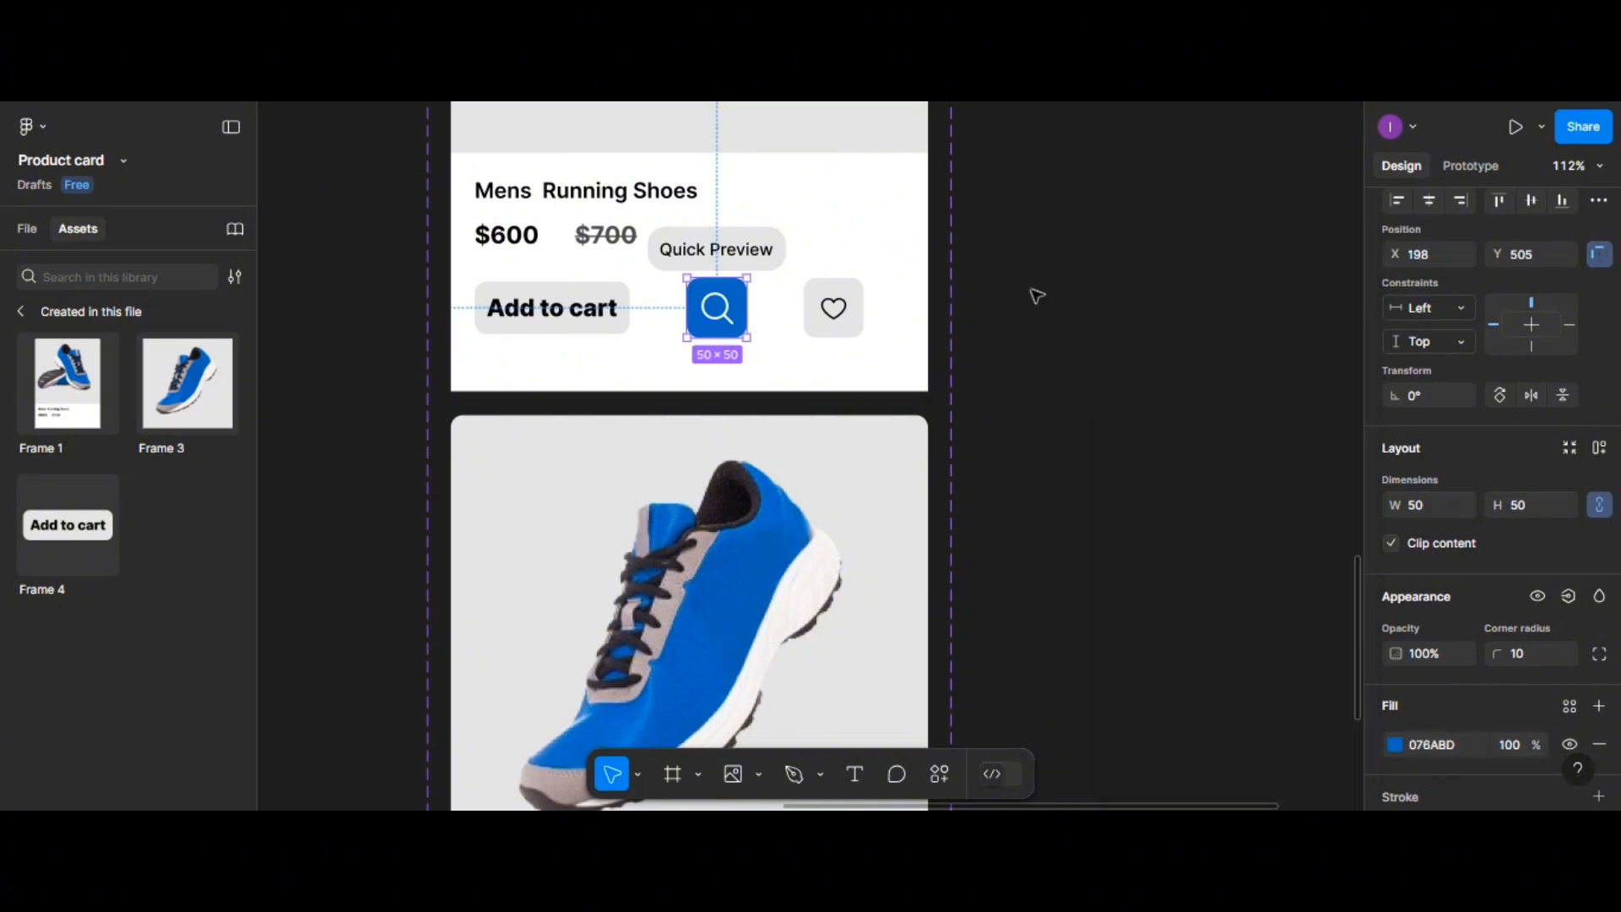
Move the "Add to Favorit" label into the last card variant, centred just above the heart button at X 264, Y 465
scroll(878, 368, down, 3)
scroll(874, 369, down, 5)
scroll(1013, 334, up, 2)
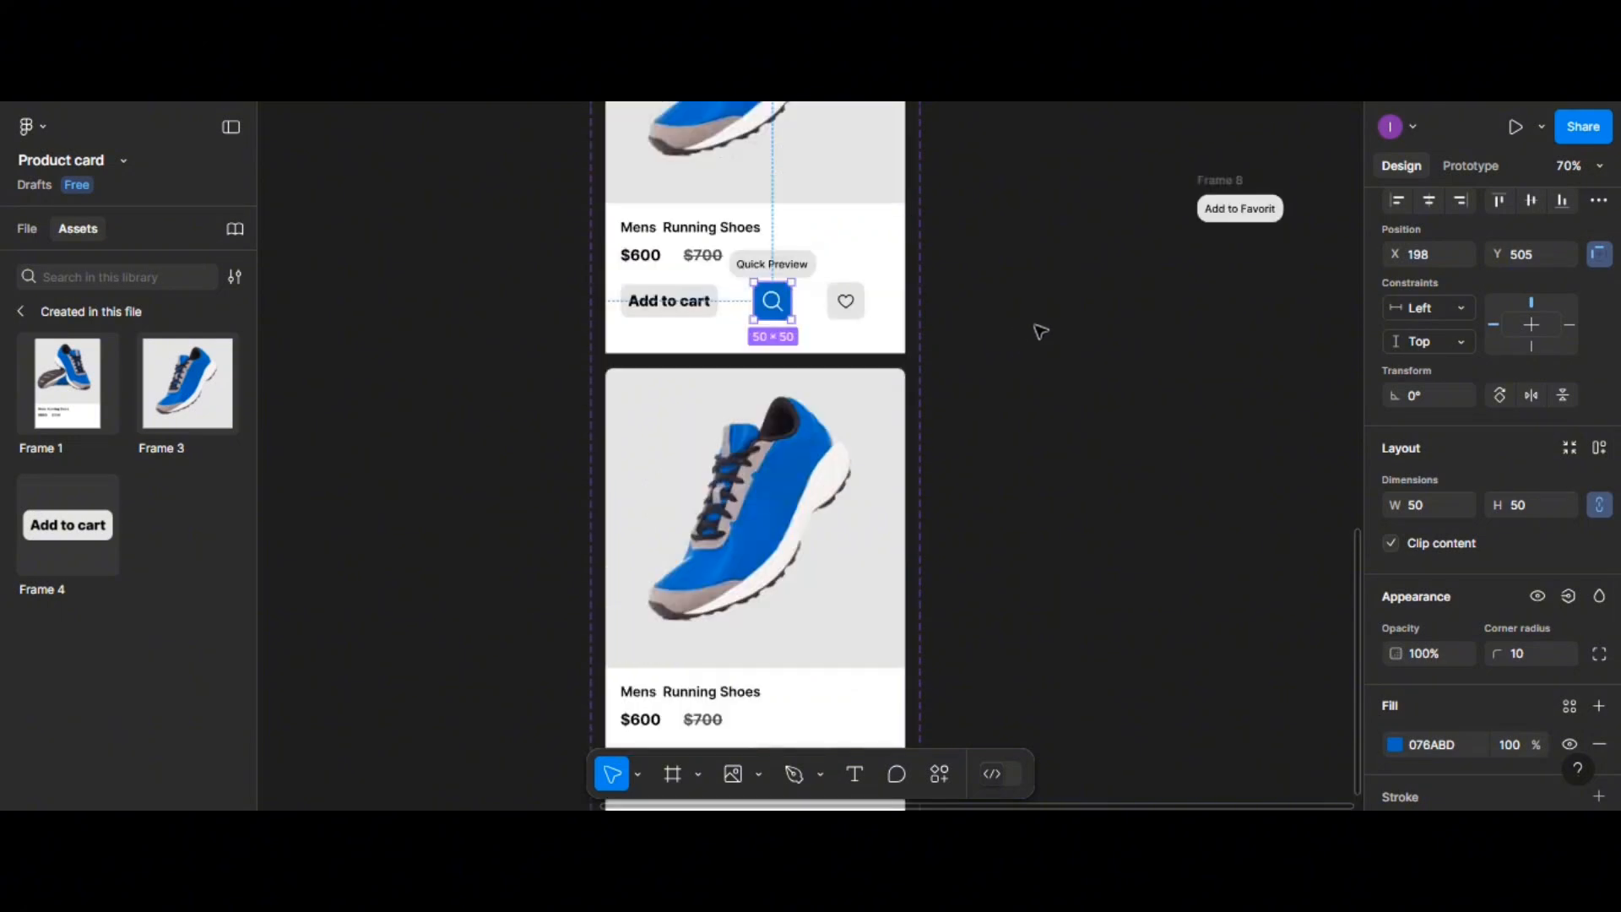
drag(1232, 211, 797, 662)
scroll(796, 662, down, 5)
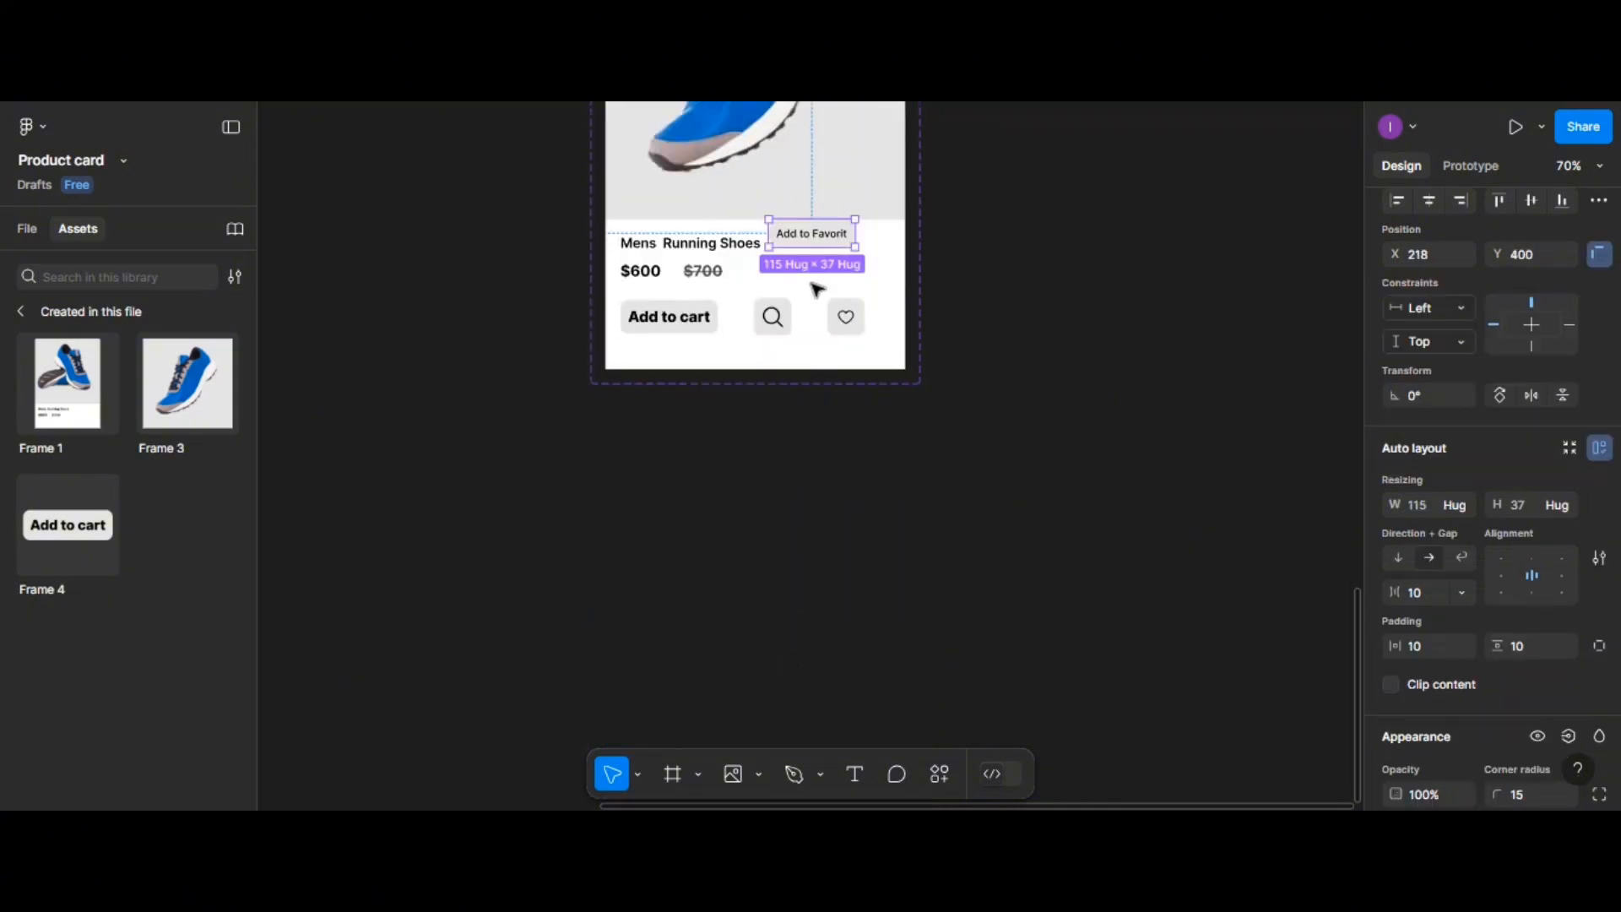
mouse_move(825, 256)
mouse_down()
mouse_move(857, 278)
mouse_move(845, 285)
mouse_up()
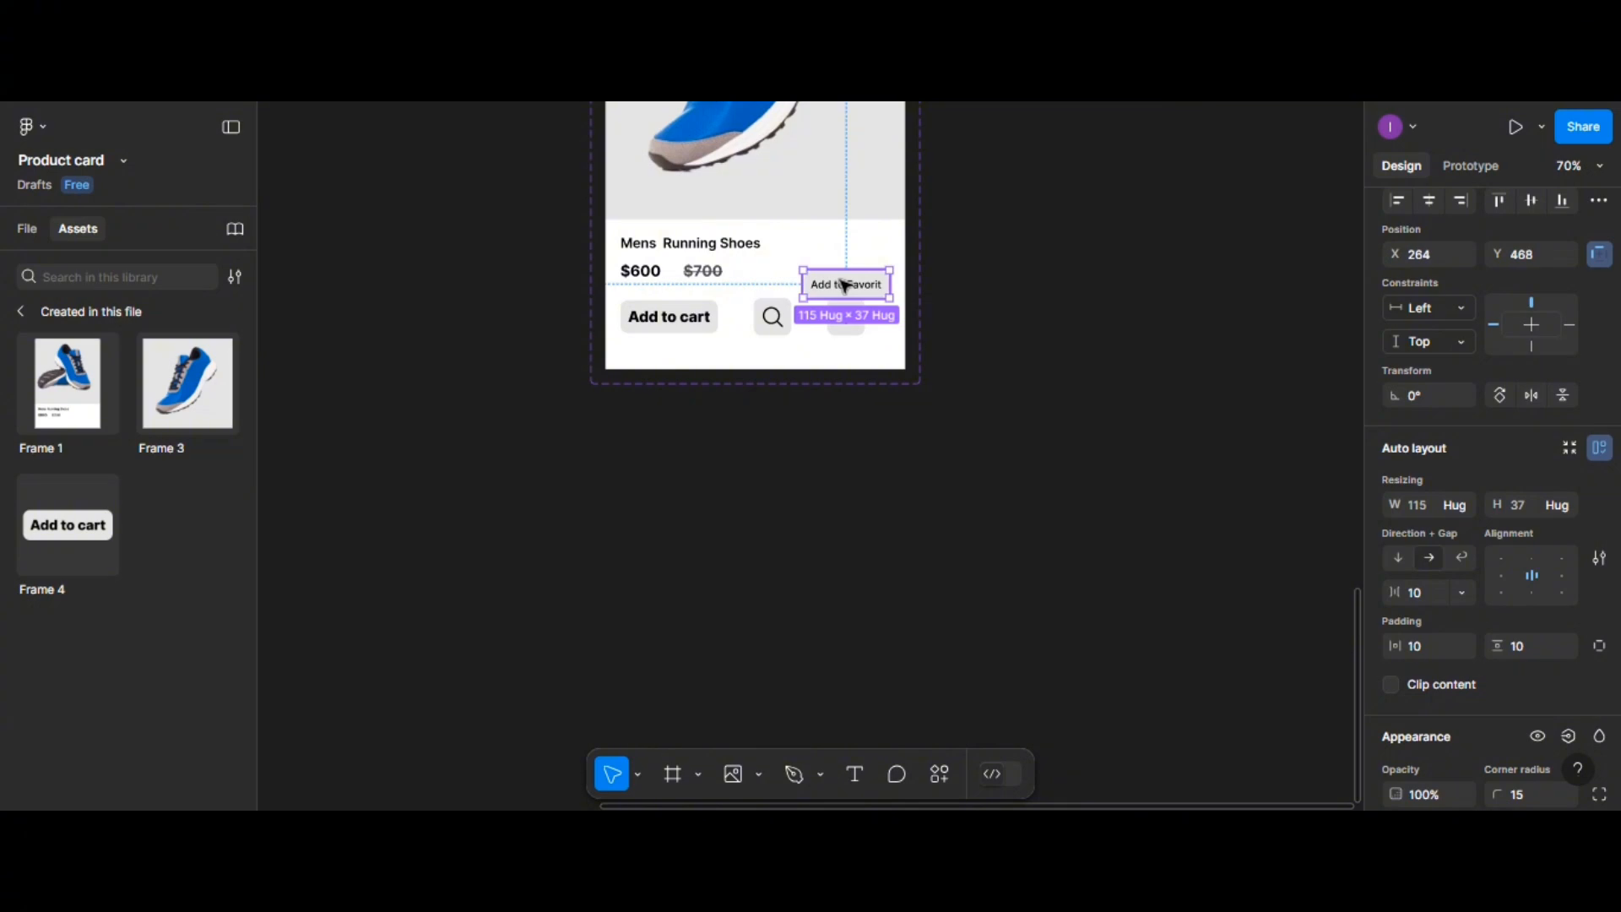
key(Up)
key(Up)
key(Up)
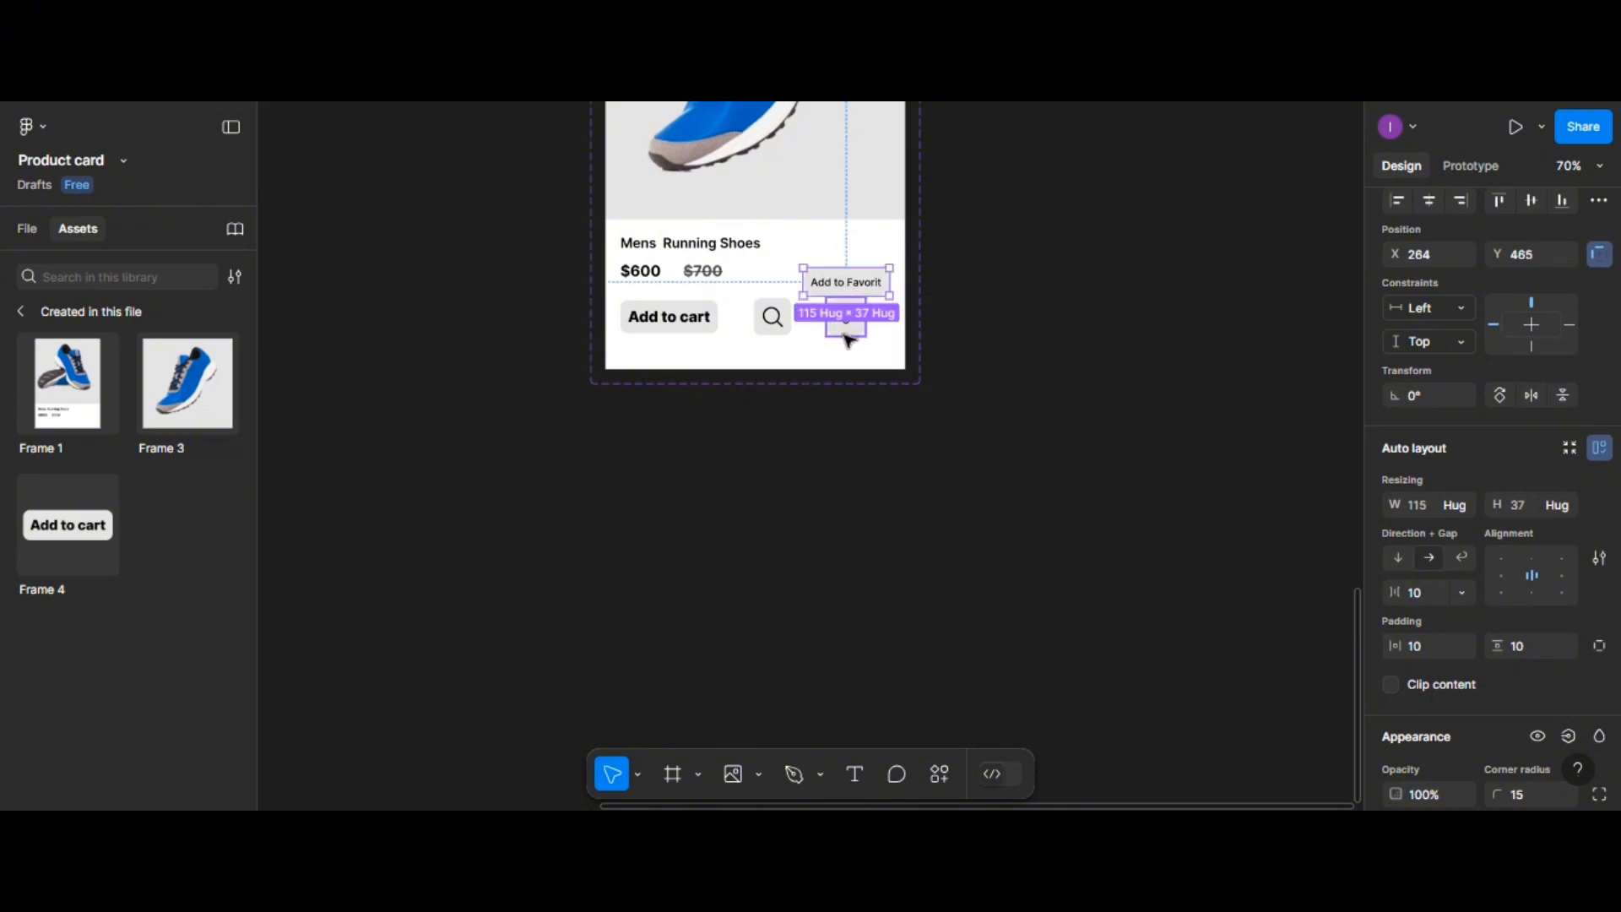
Fill the heart icon shape below the "Add to Favorit" label with white (FFFFFF)
scroll(847, 340, up, 5)
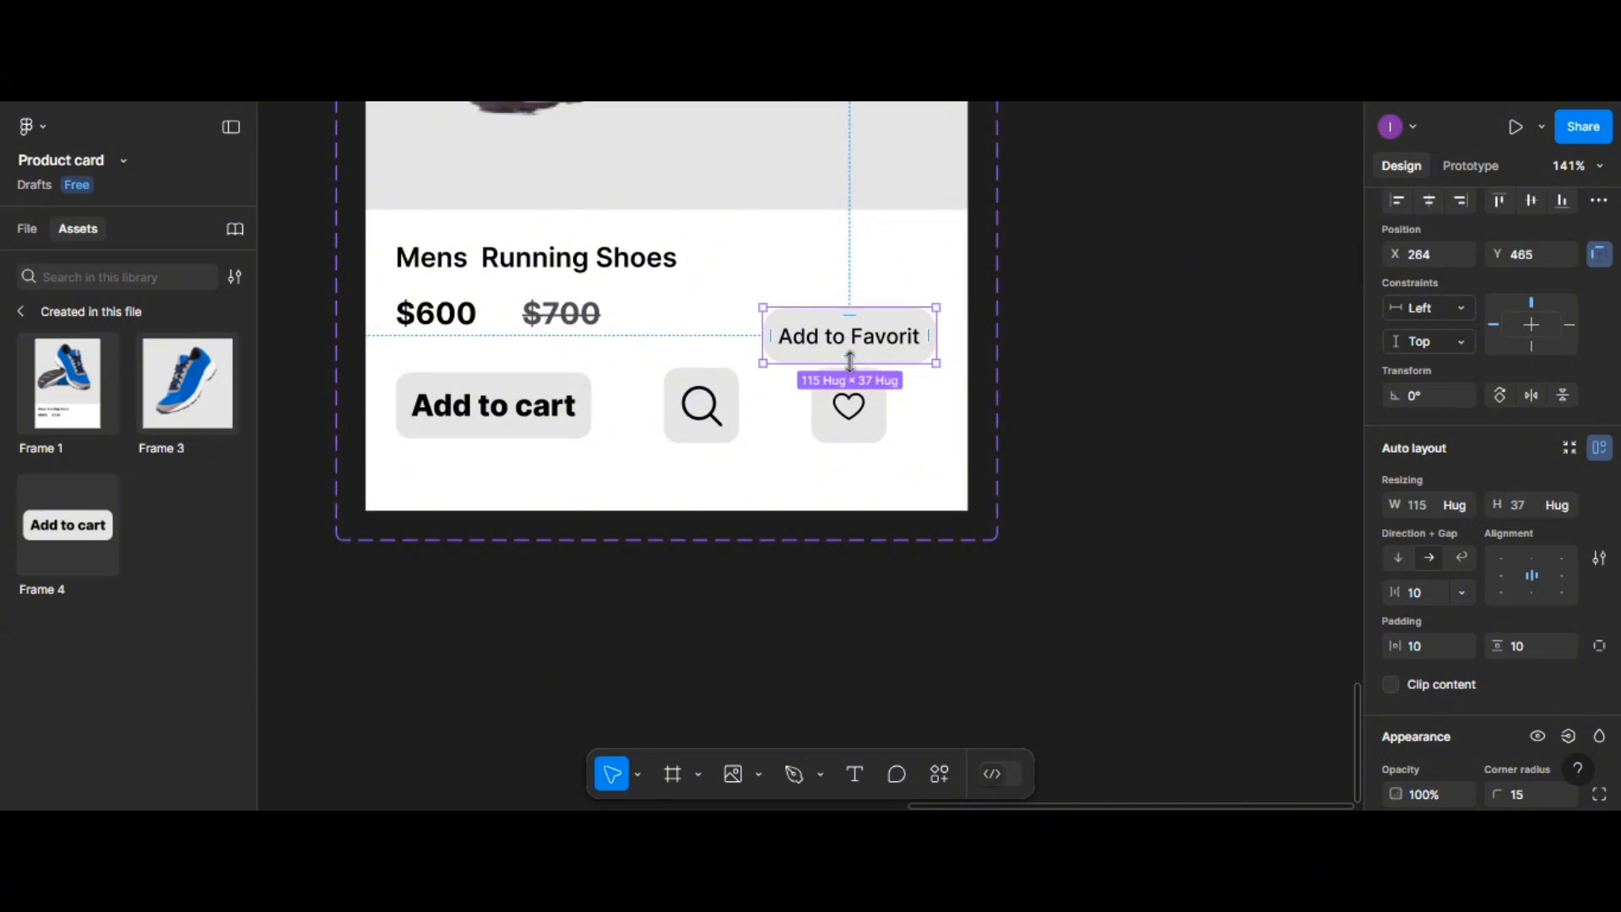
click(848, 405)
click(851, 407)
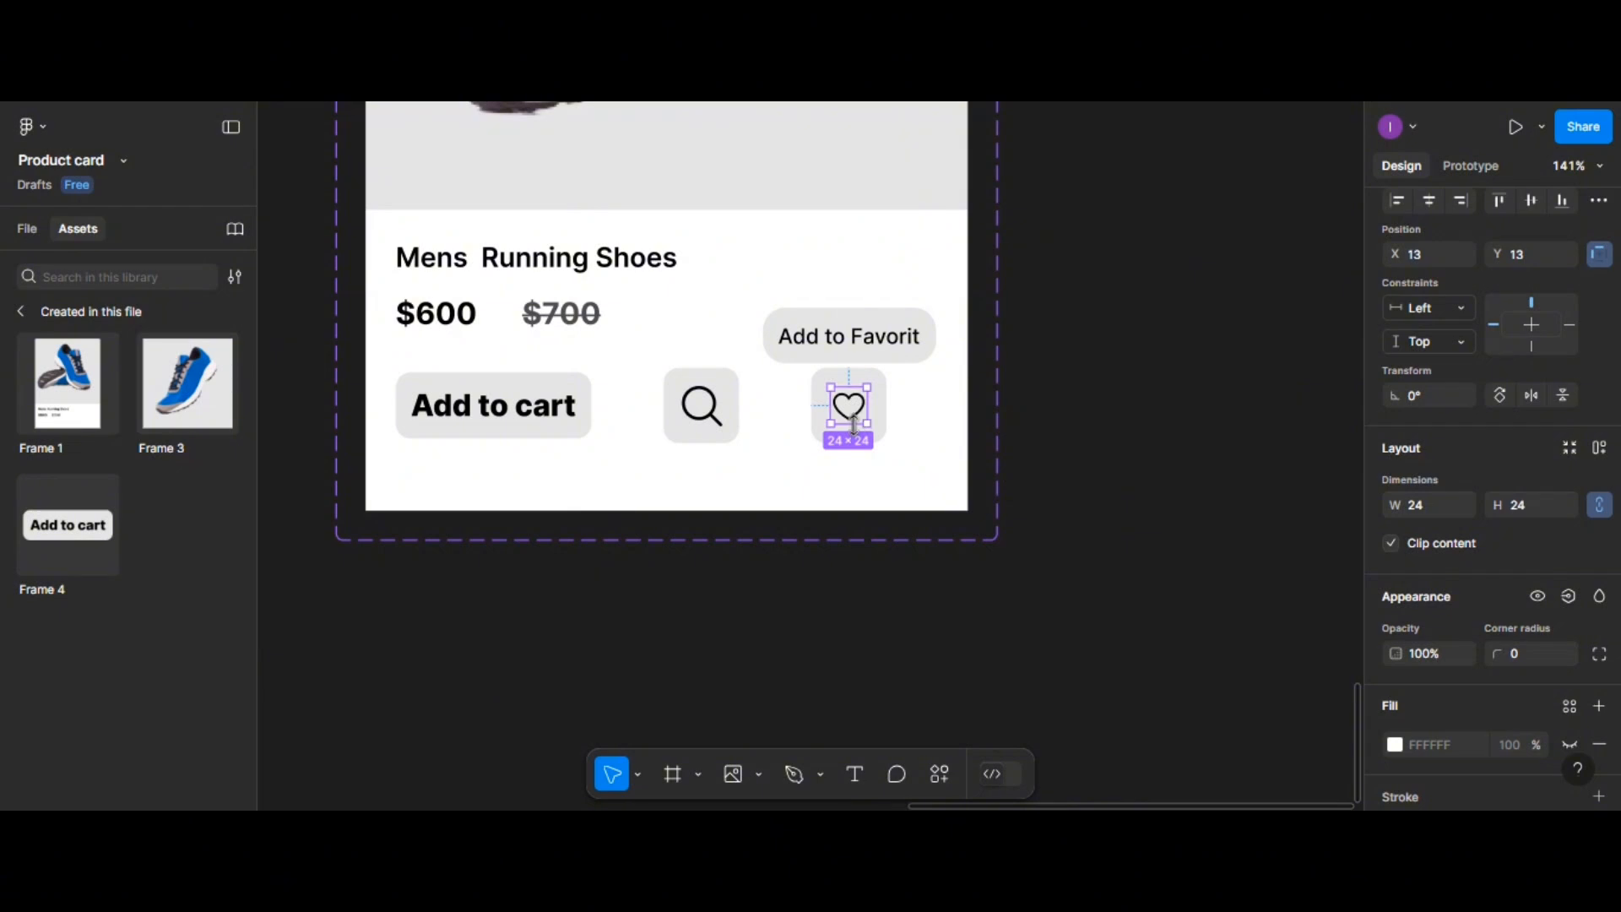
double_click(849, 412)
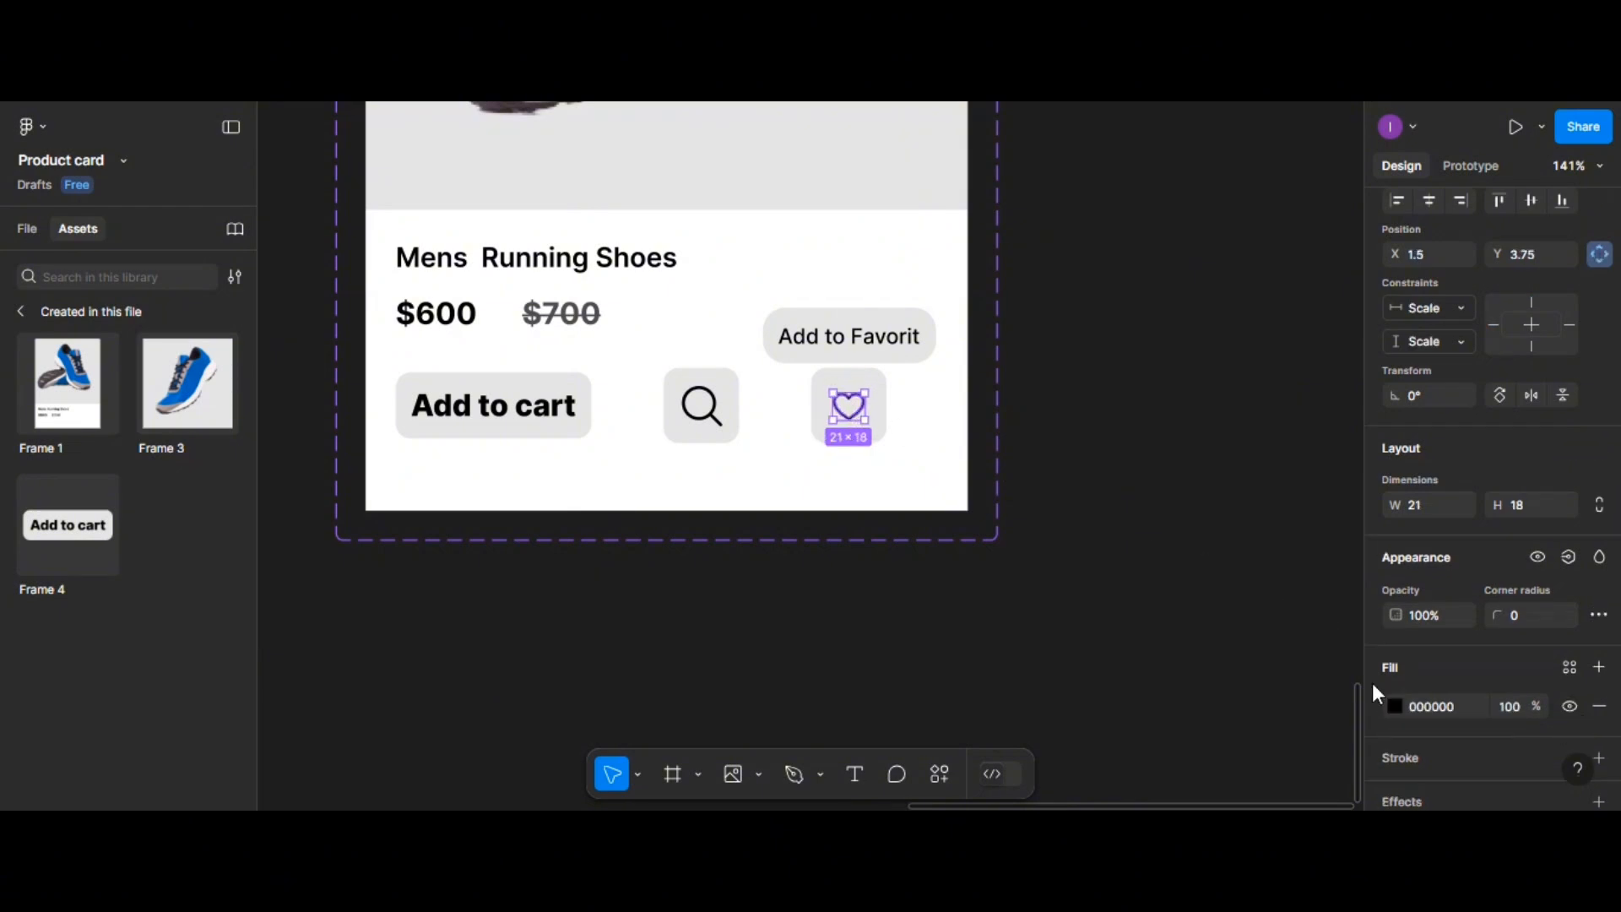
click(1391, 705)
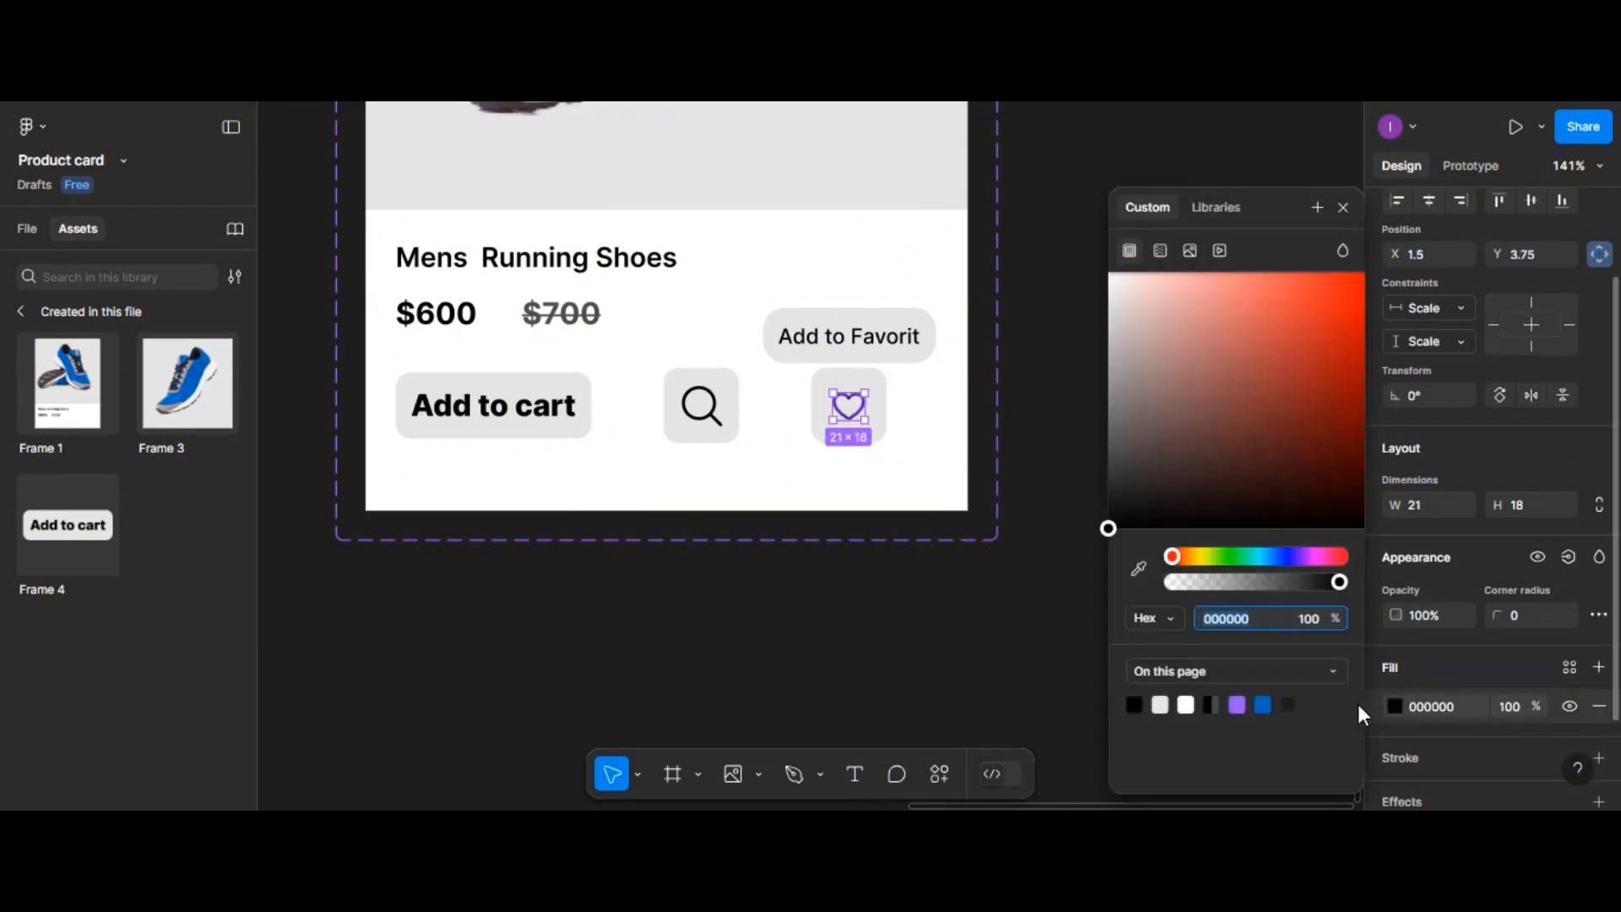
click(1185, 703)
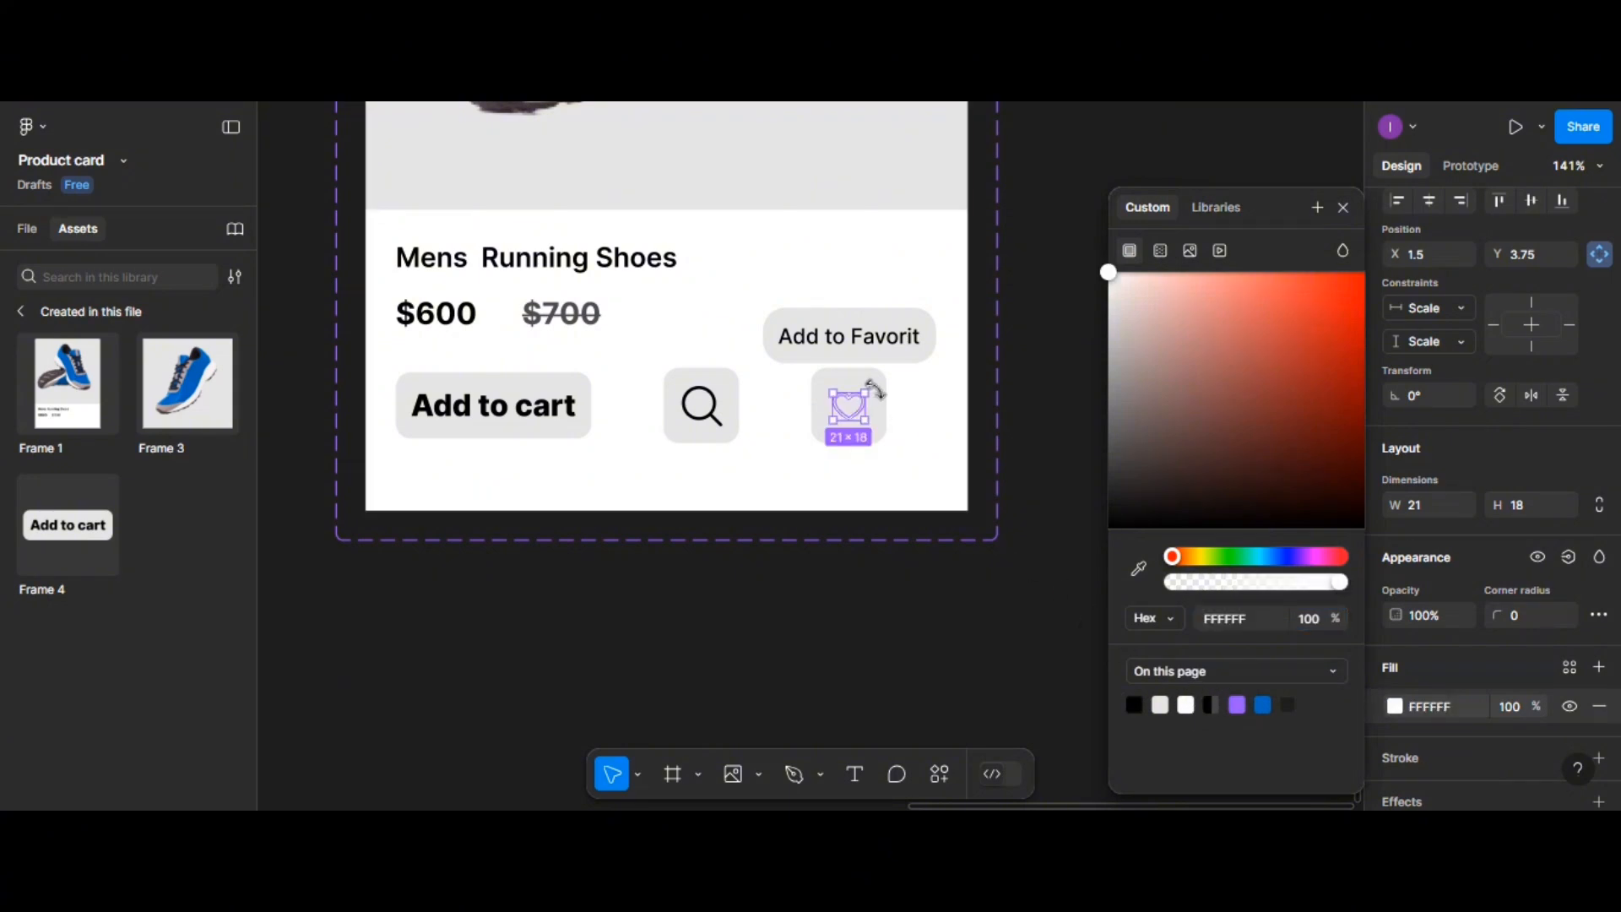
Fill the 50 × 50 heart button frame in the last card variant with the page's blue 076ABD
click(882, 382)
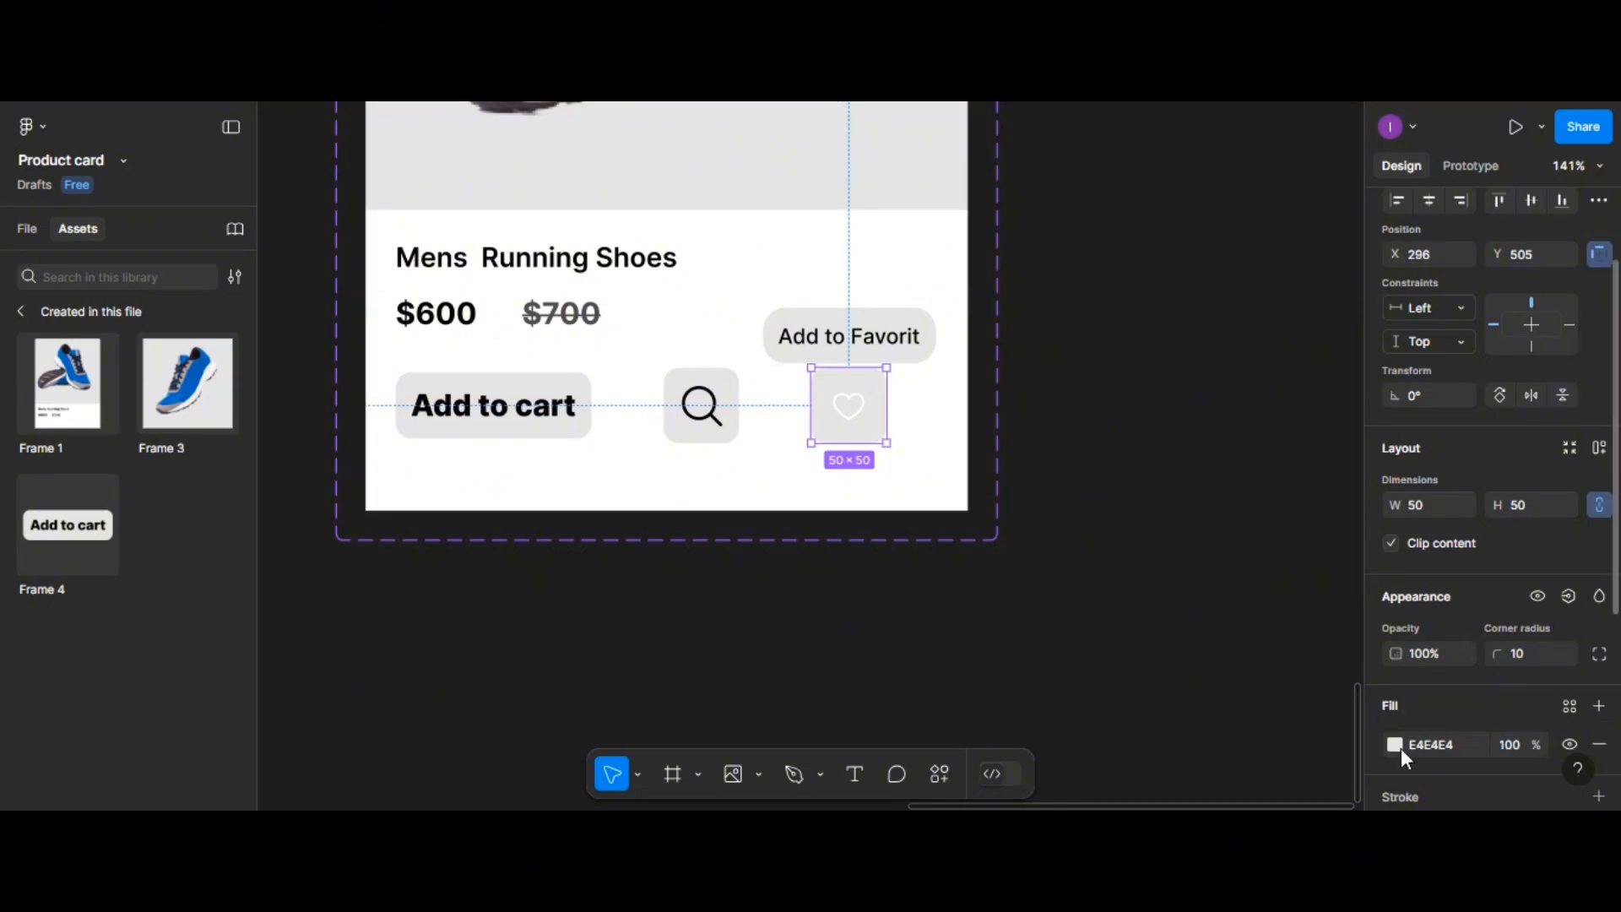
click(1396, 745)
click(1267, 701)
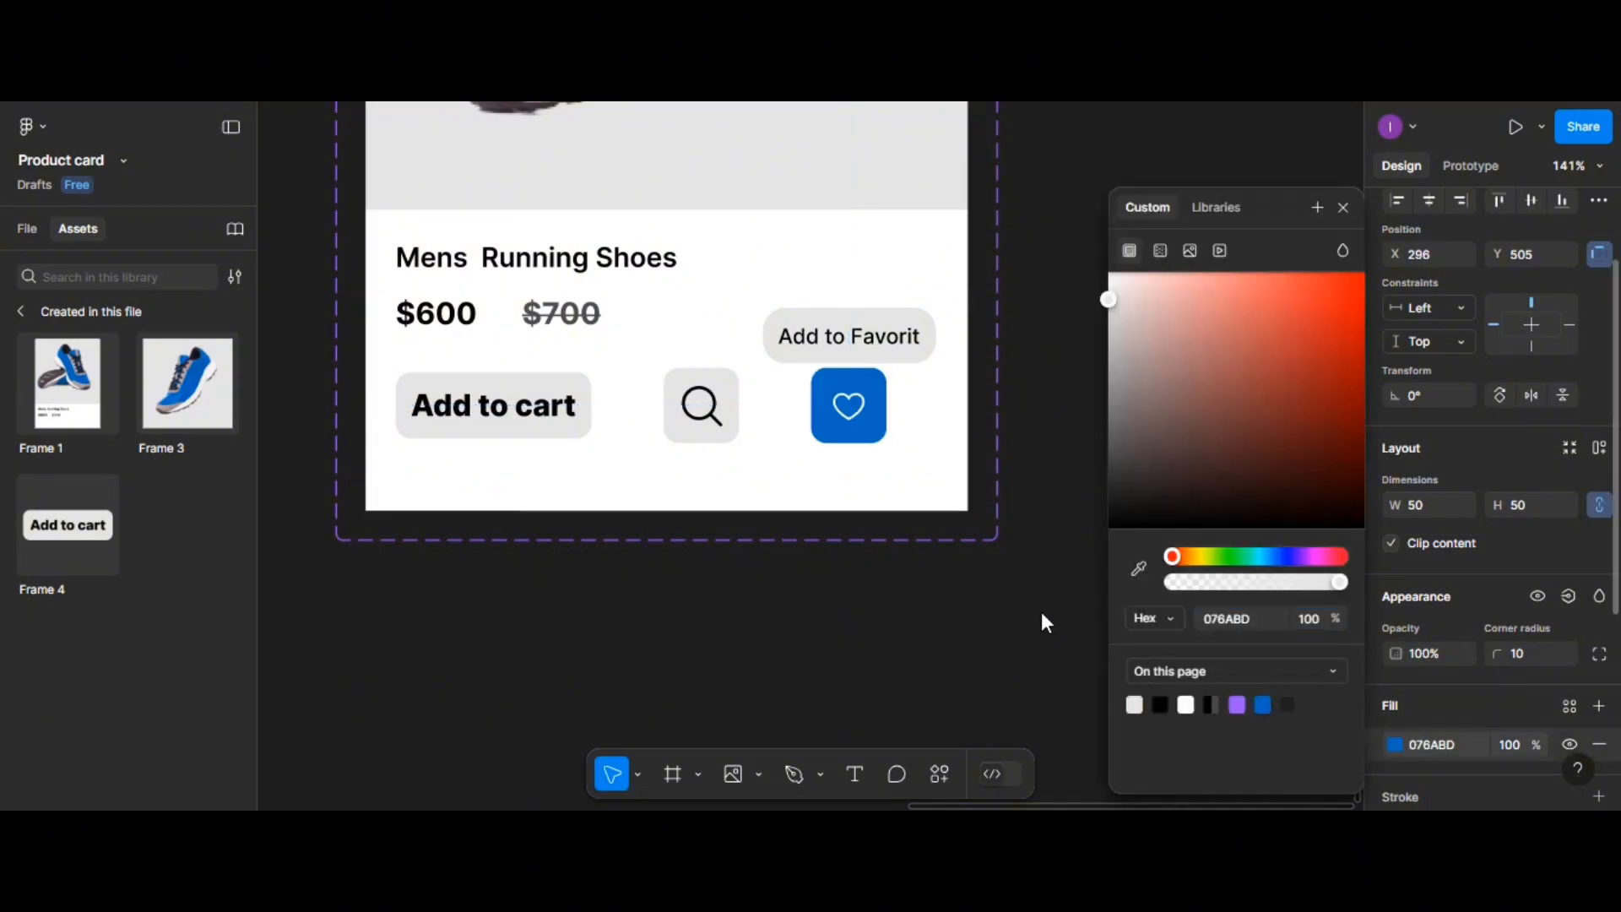
click(796, 574)
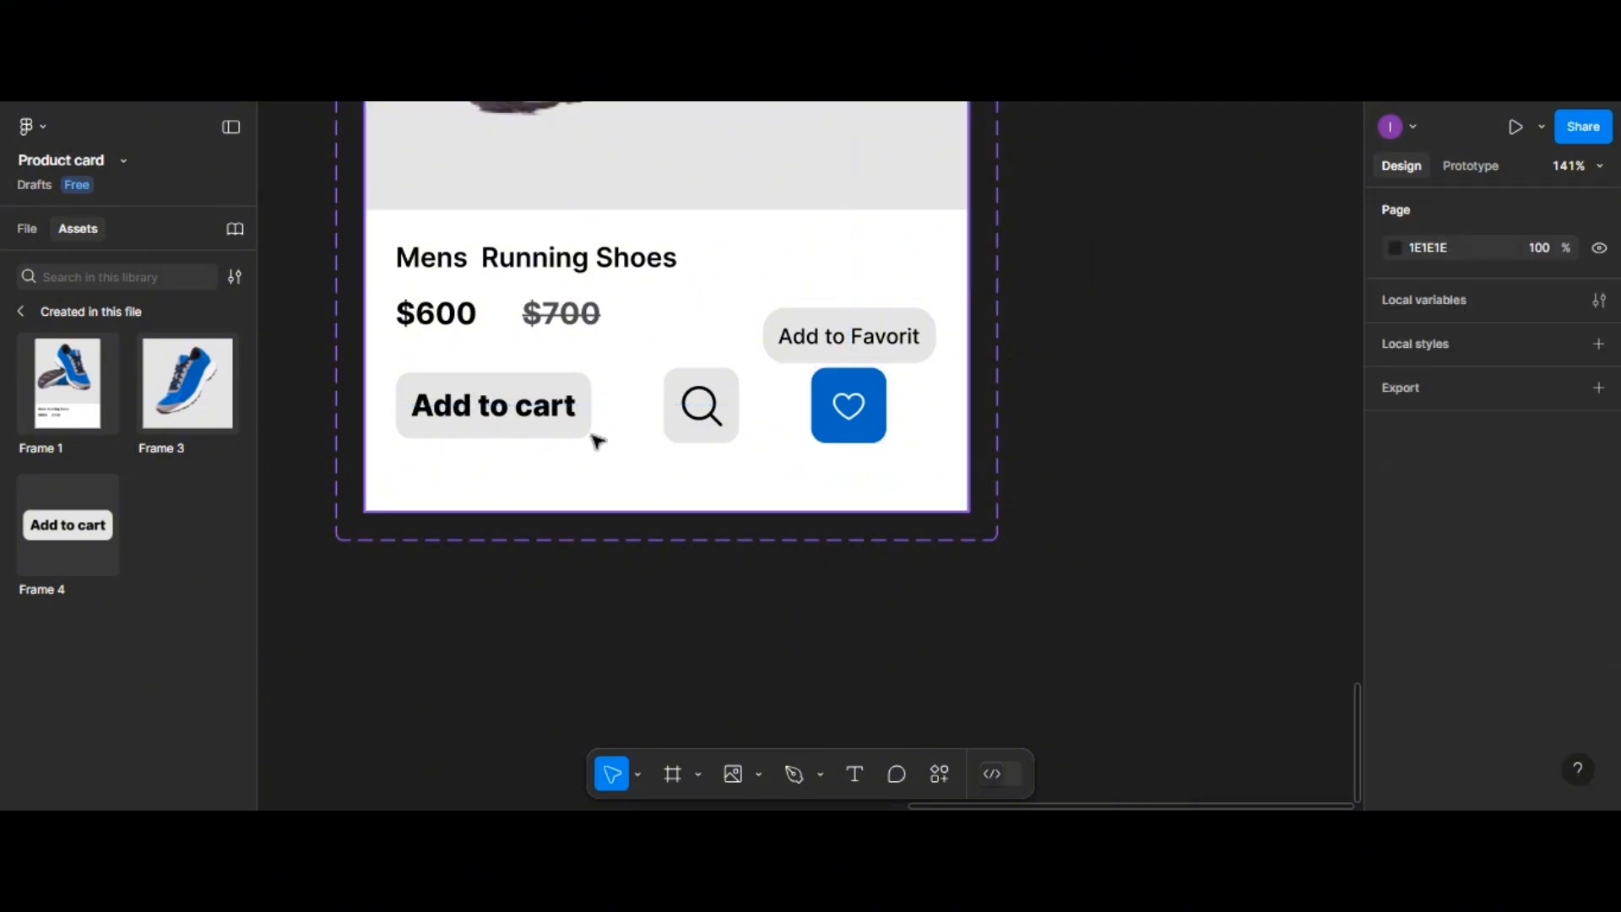
scroll(591, 438, down, 3)
scroll(596, 440, down, 4)
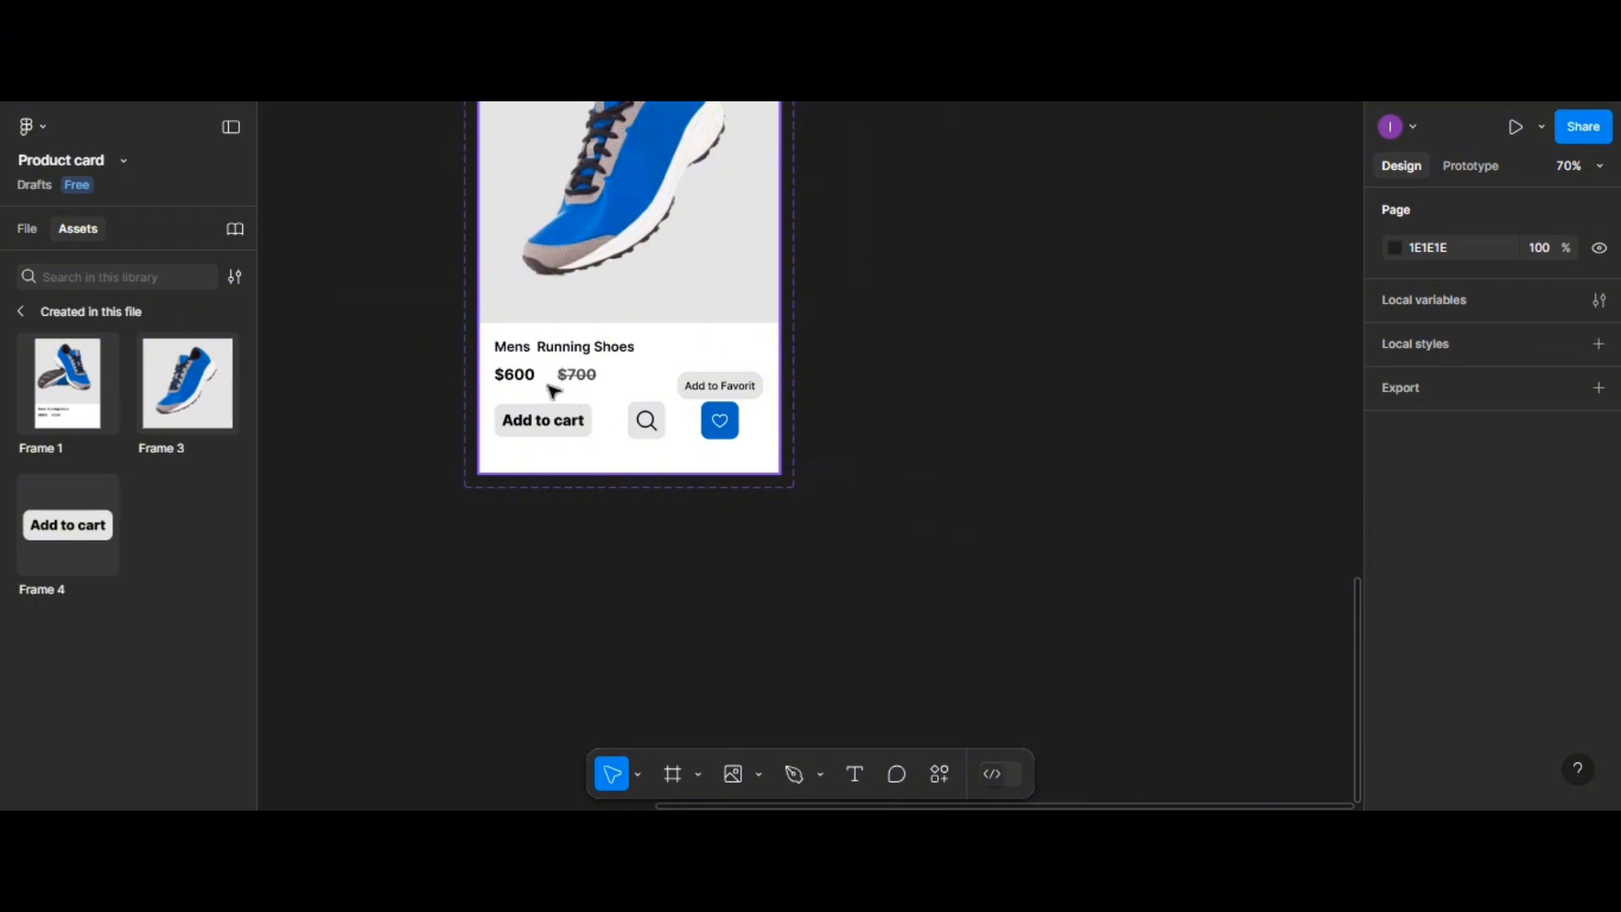
Move the Frame 1 component set farther from the Frame 3 component set, to X -14, Y 755
scroll(596, 363, down, 4)
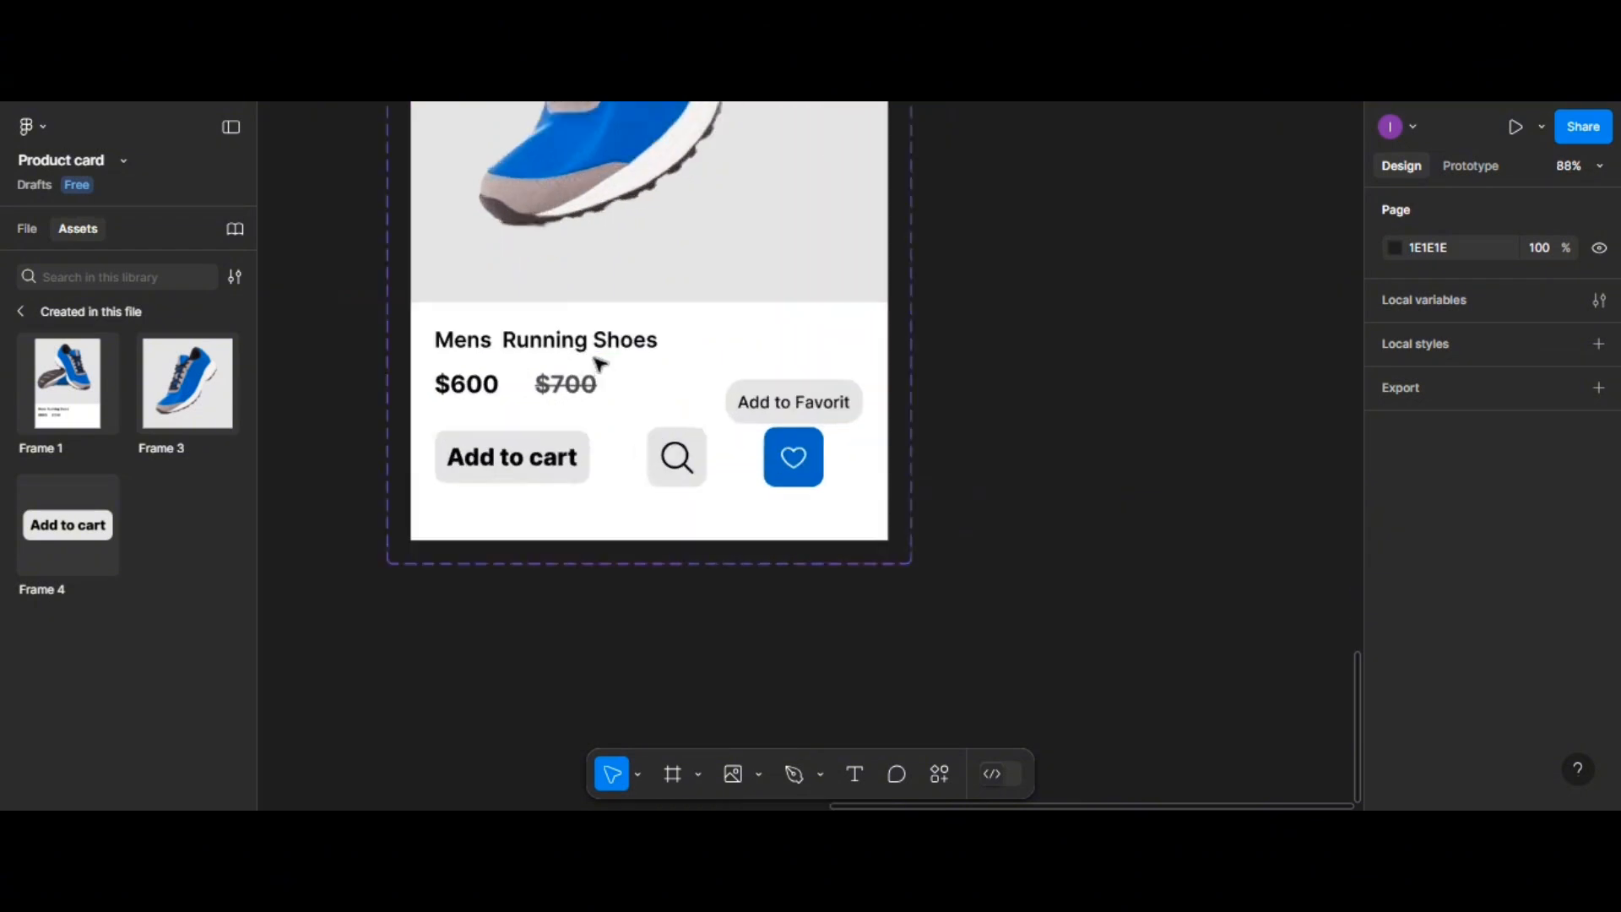
scroll(596, 363, down, 3)
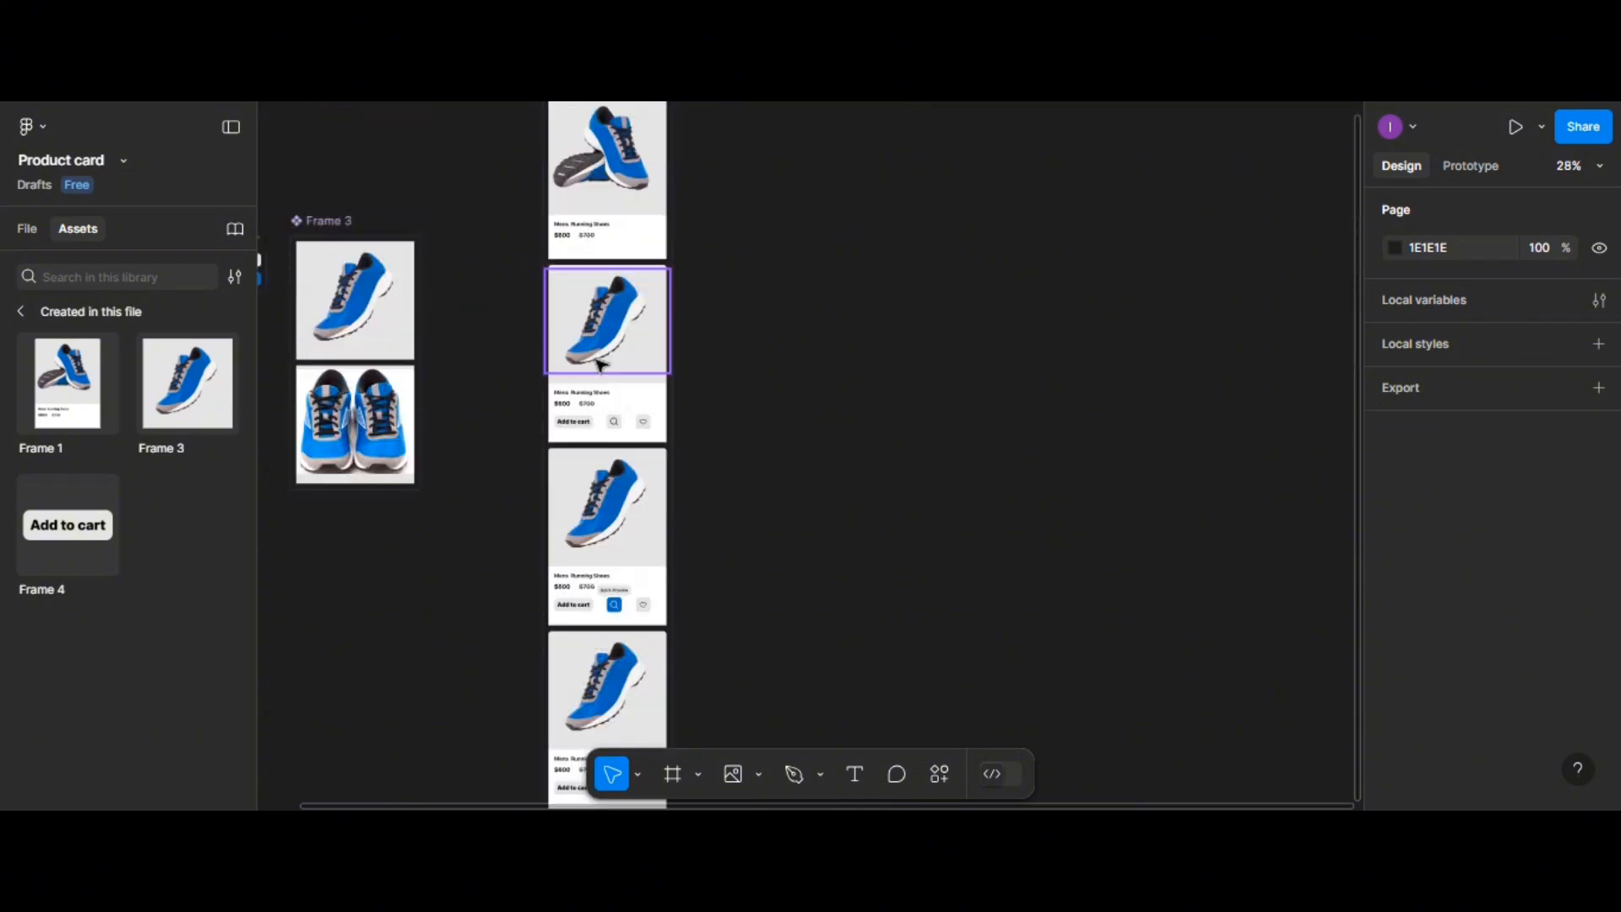
scroll(600, 365, up, 3)
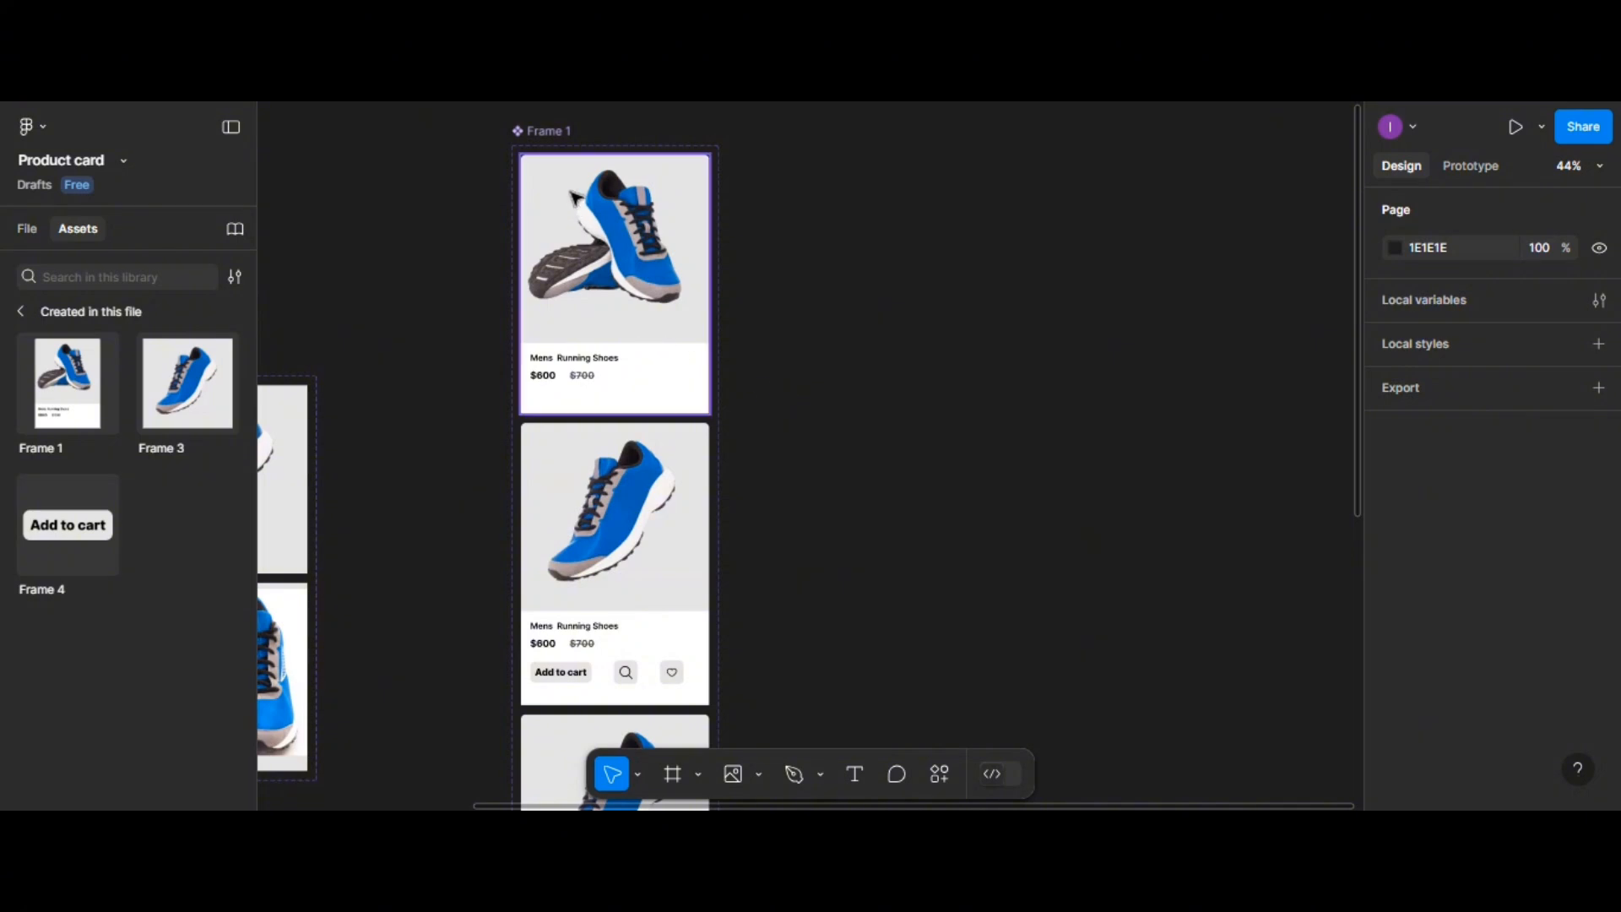
drag(698, 137, 816, 126)
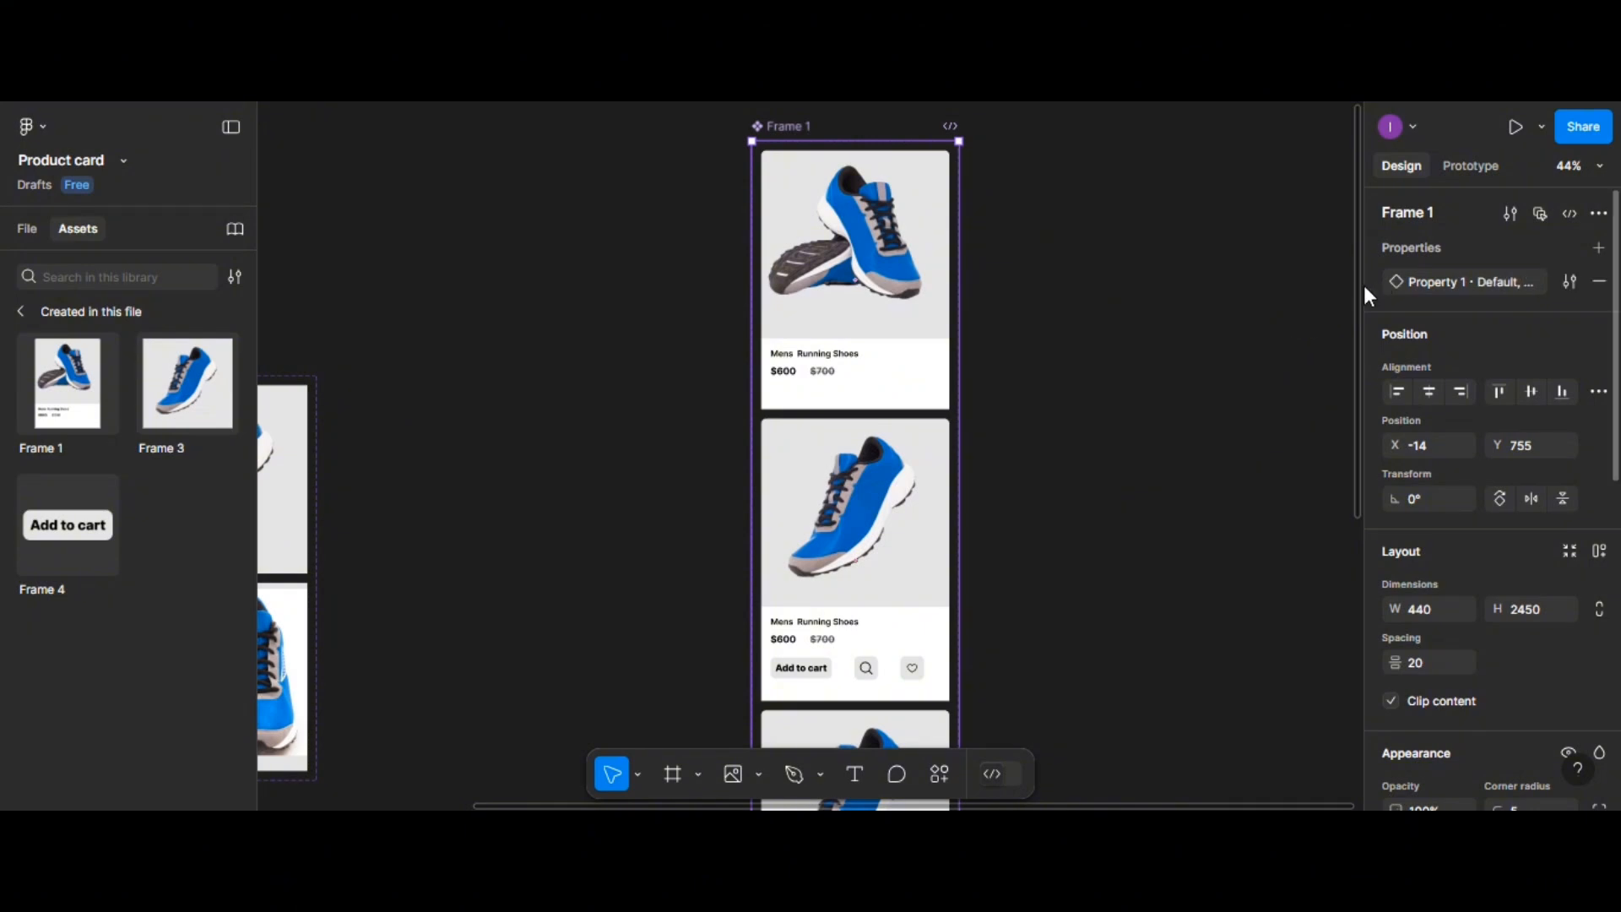
Add a prototype interaction that changes the default product card to Variant2 while hovering
click(1473, 167)
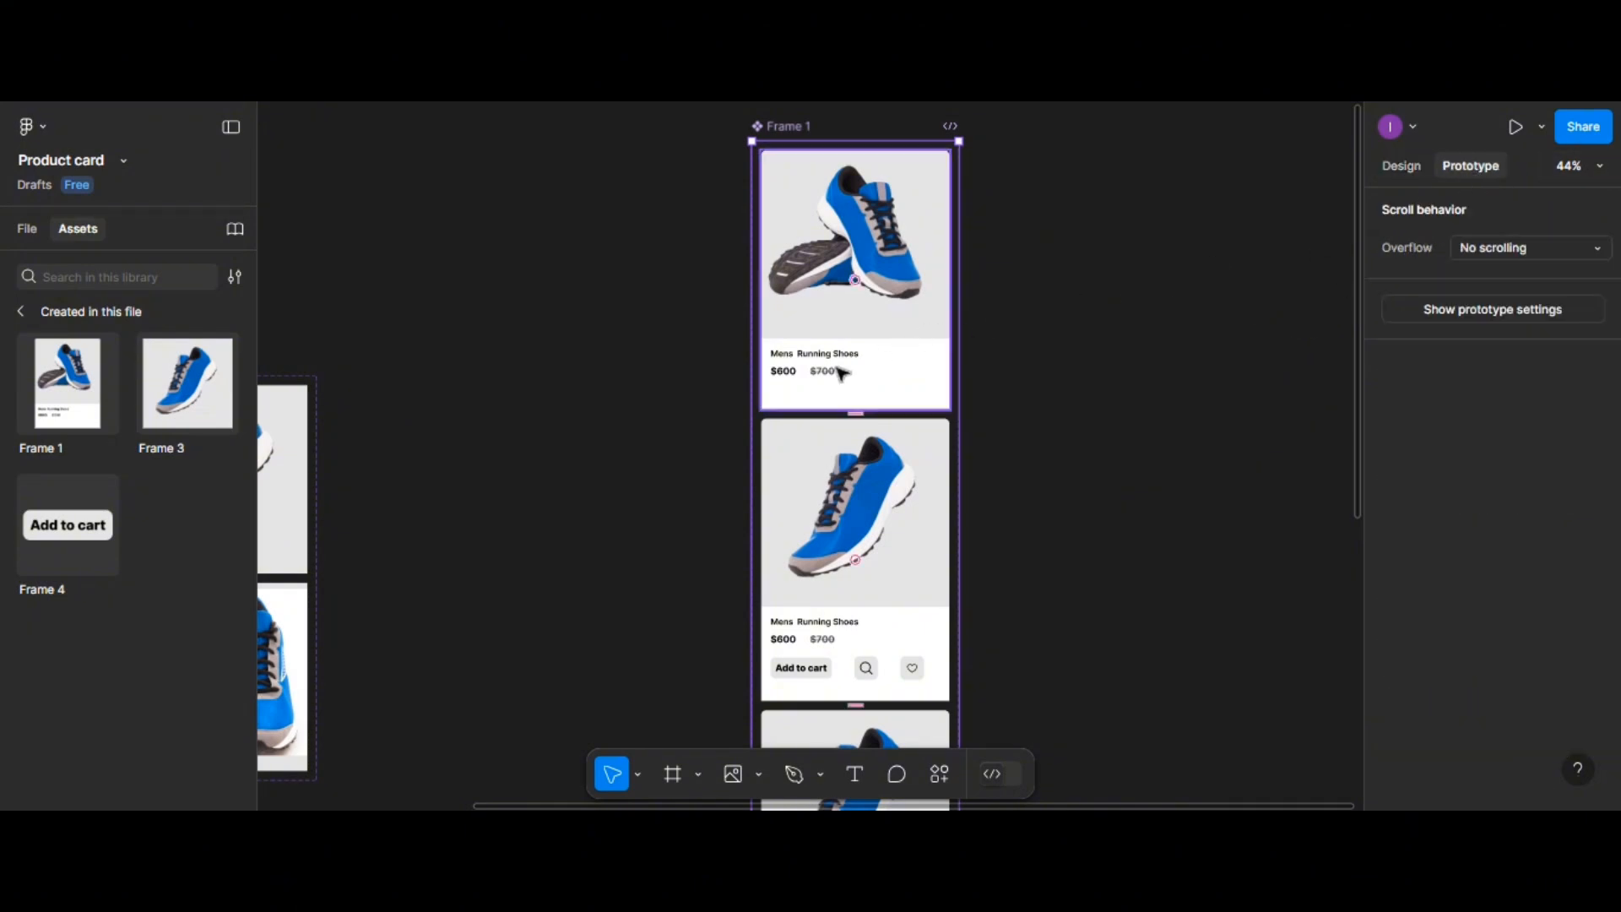
click(859, 399)
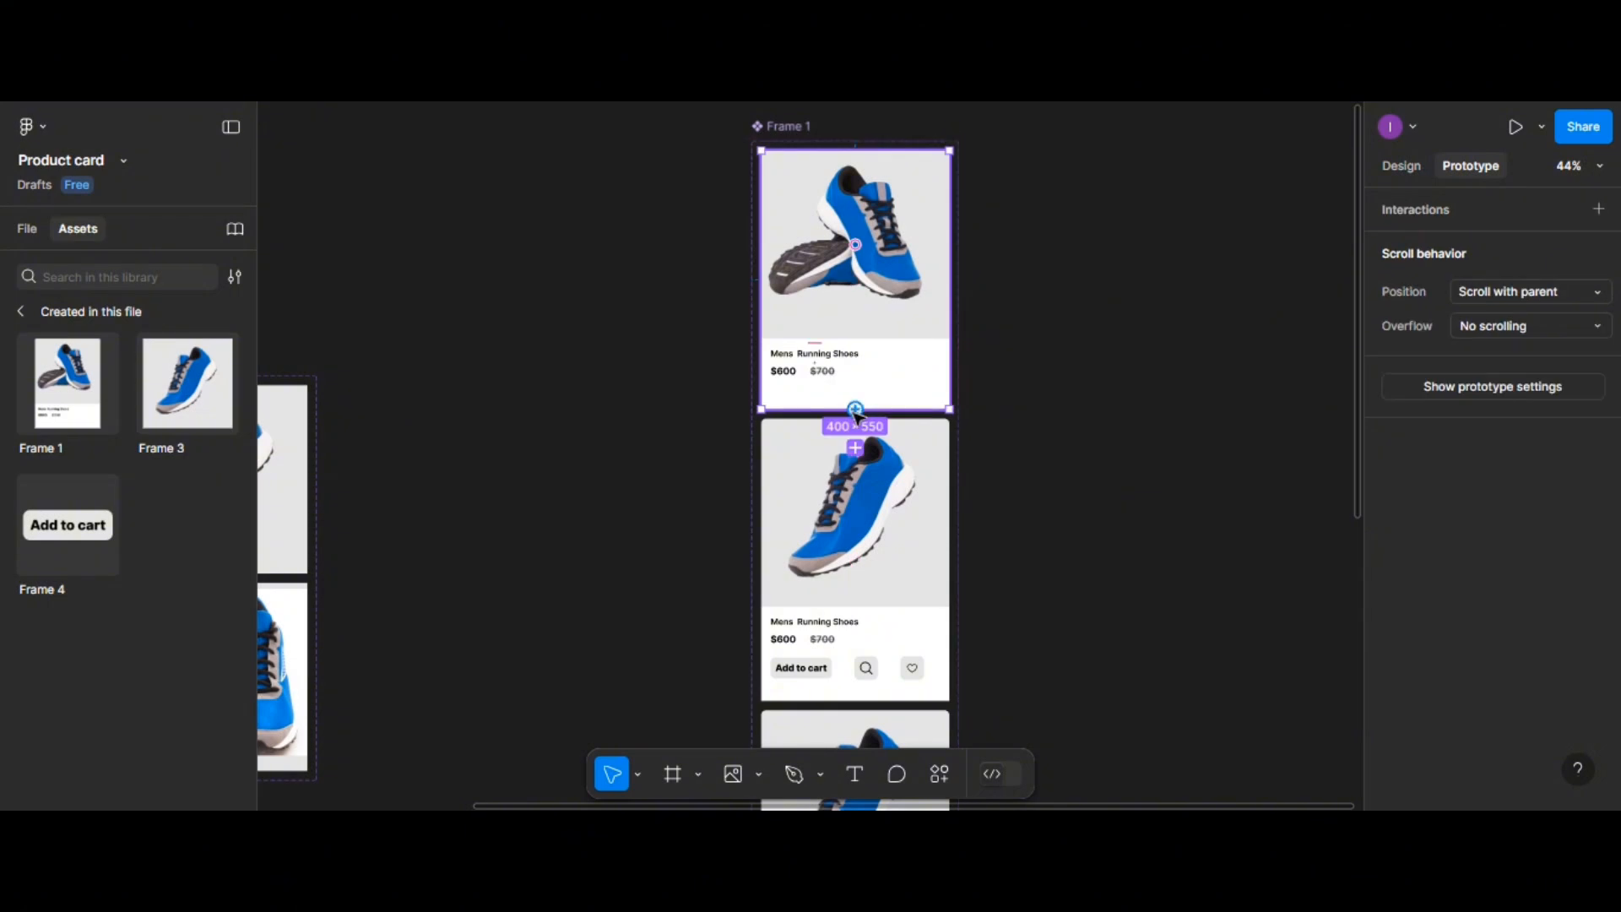
drag(857, 448, 857, 454)
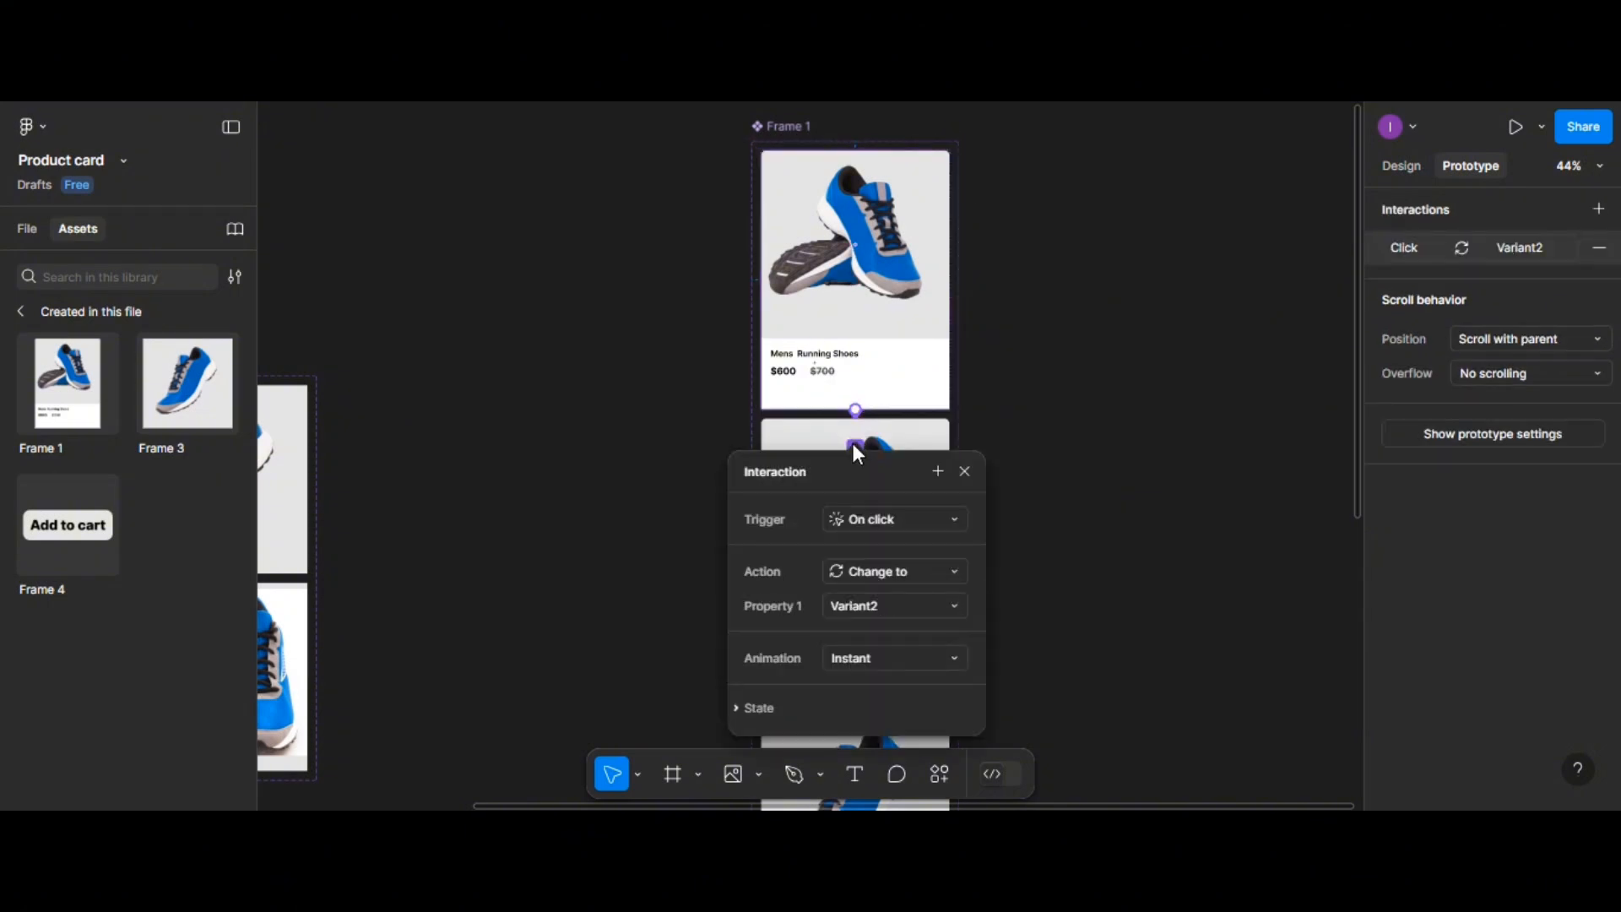
click(846, 526)
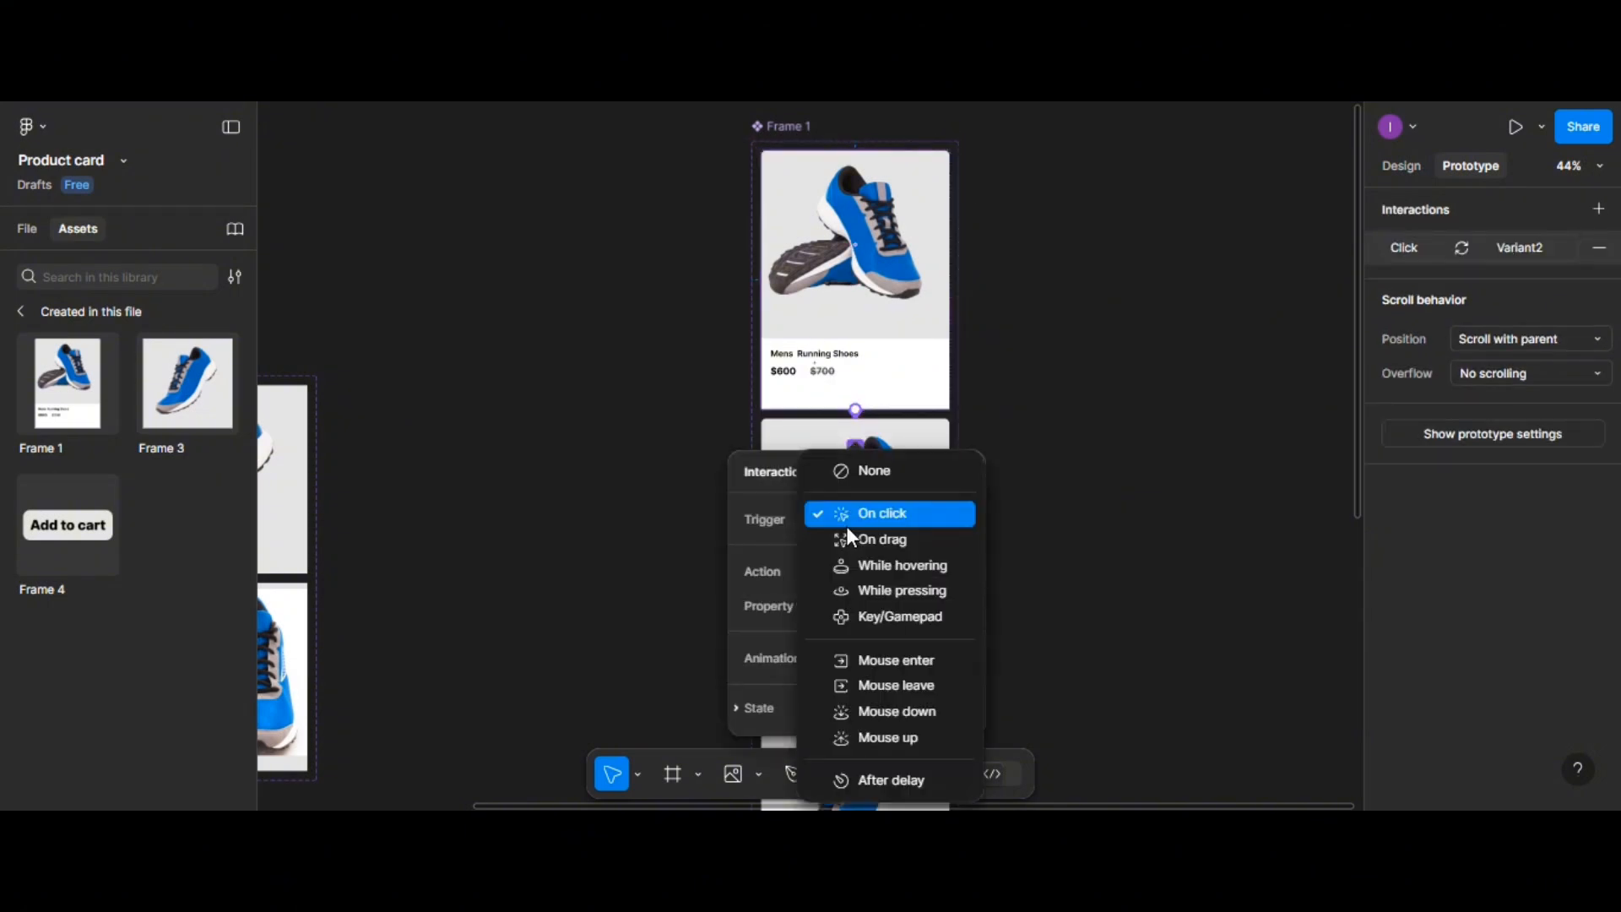
click(869, 579)
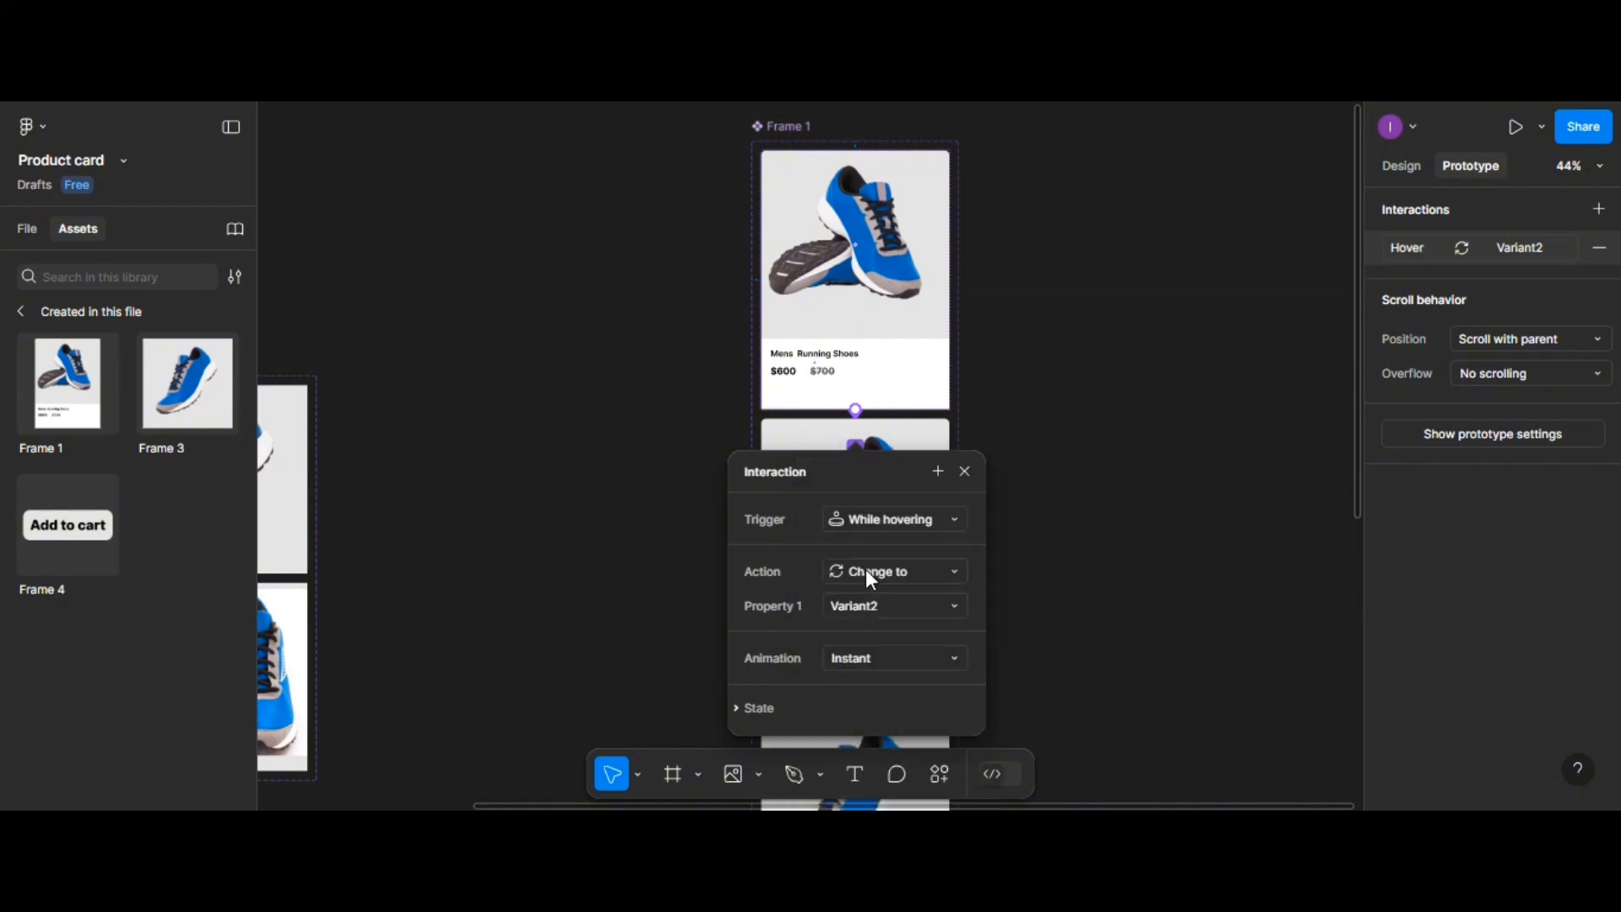
click(964, 471)
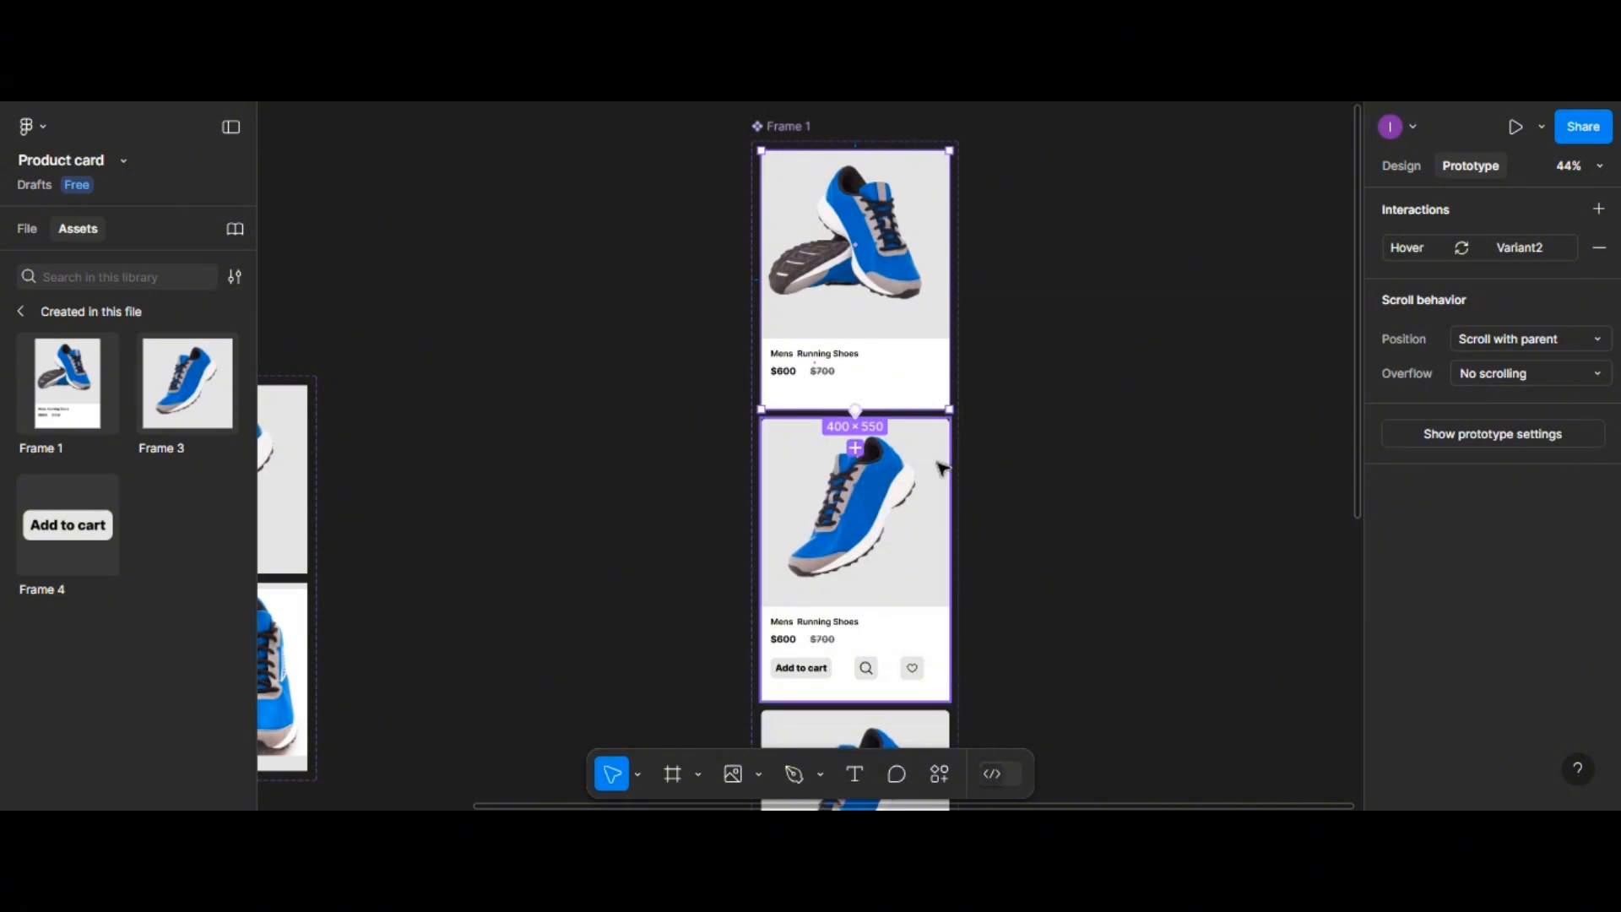
Link the search button in the second card variant to Variant3 with a While hovering, Change to interaction
scroll(937, 464, up, 3)
scroll(939, 466, up, 1)
scroll(884, 481, down, 4)
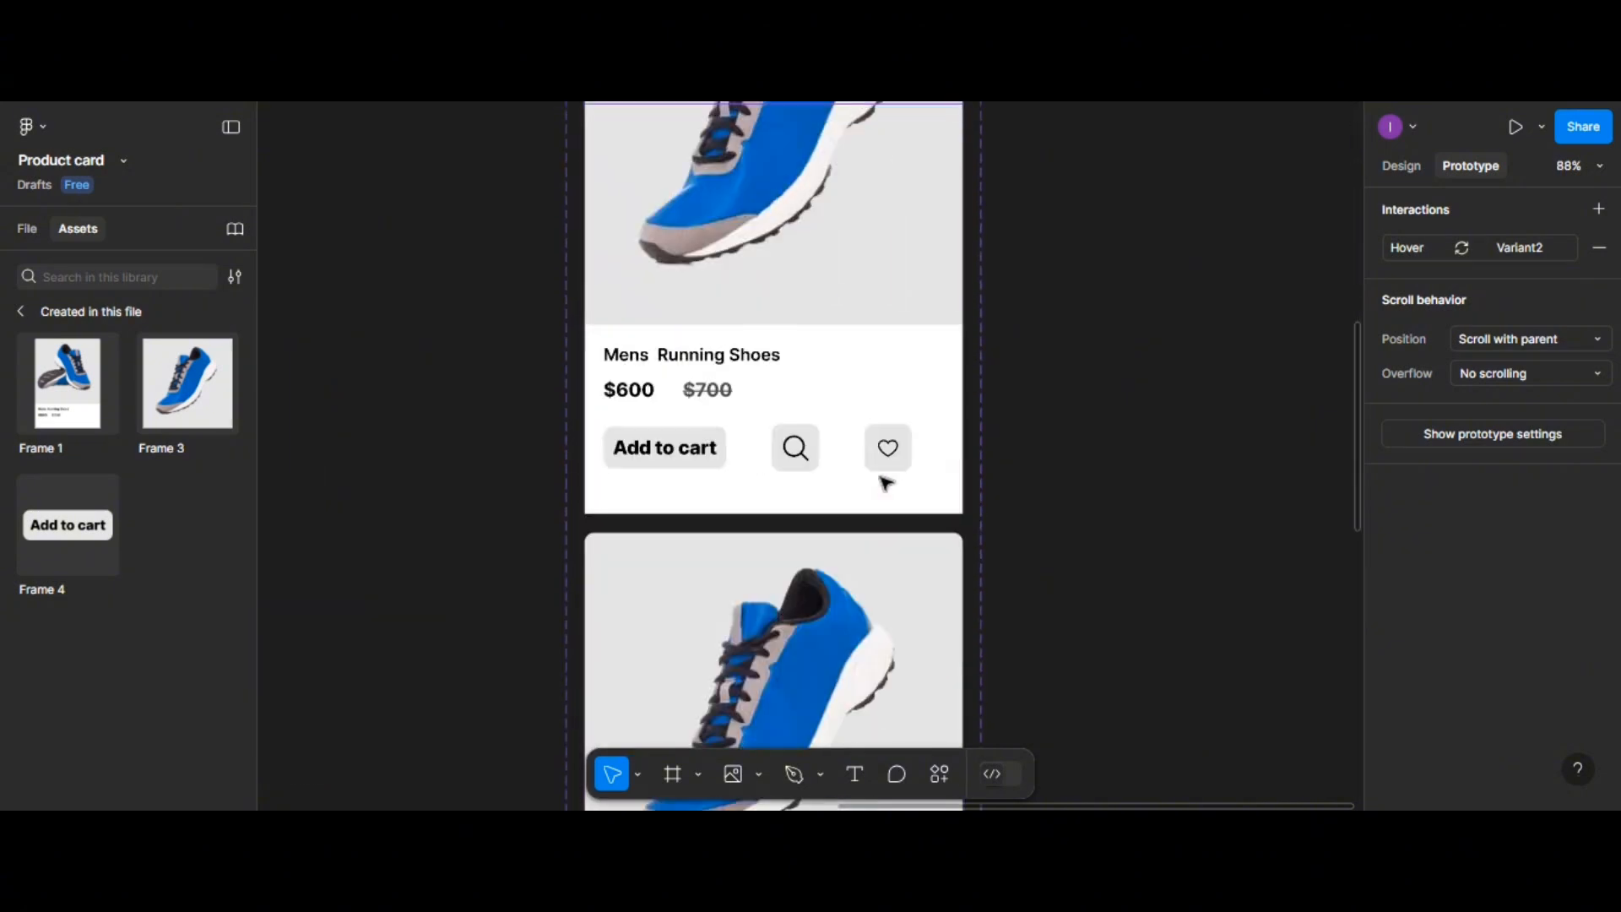
click(796, 455)
scroll(795, 454, down, 2)
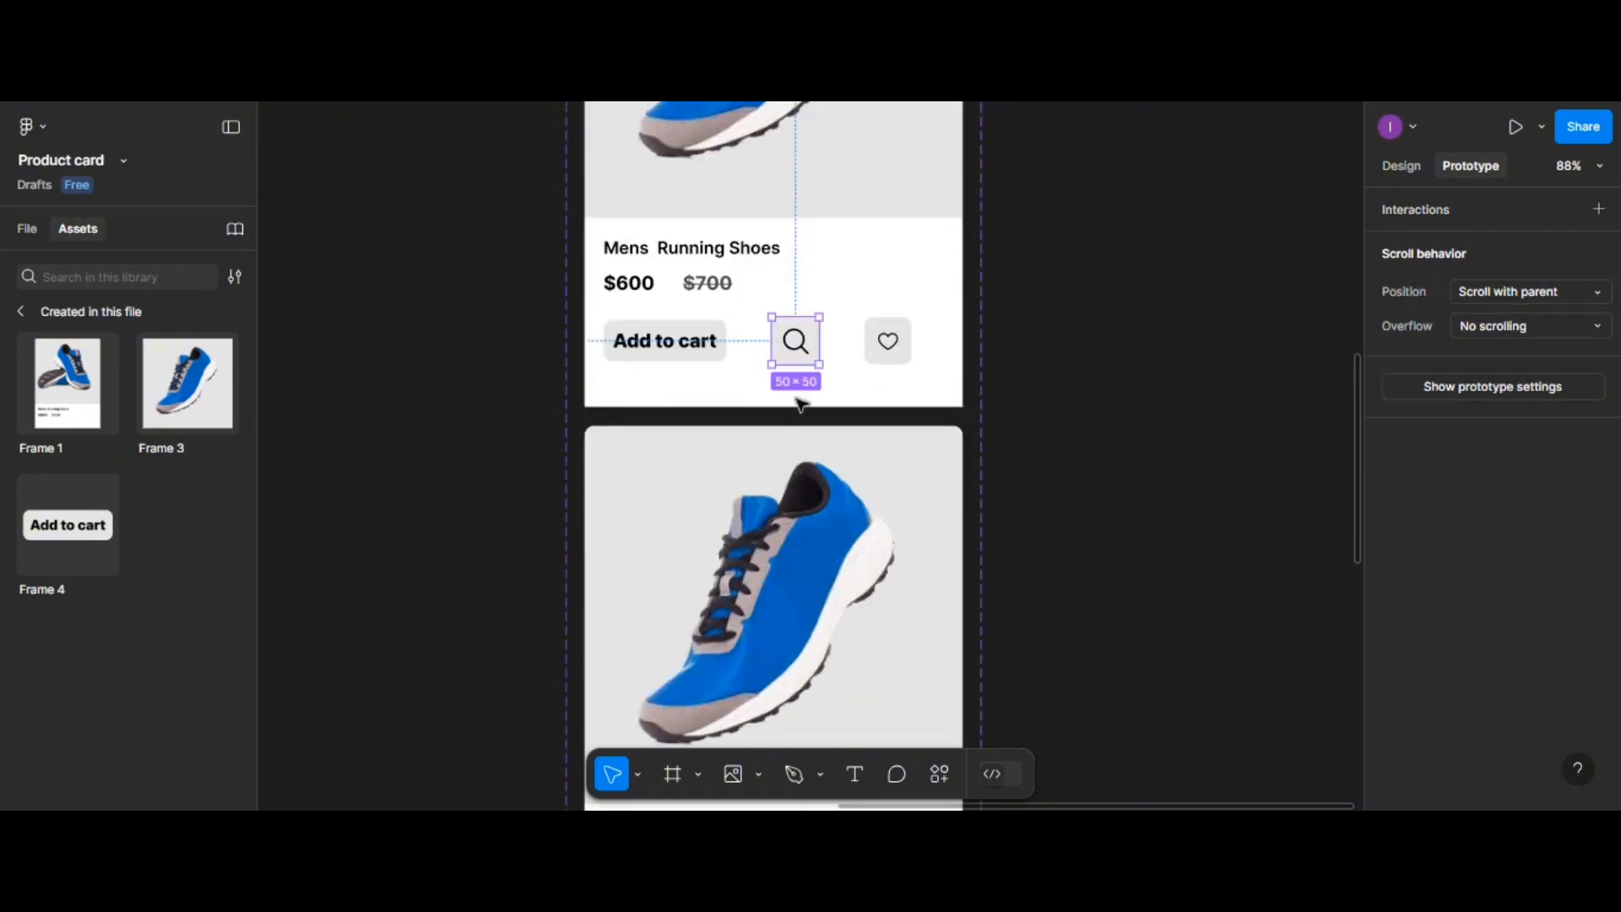
drag(793, 422, 798, 490)
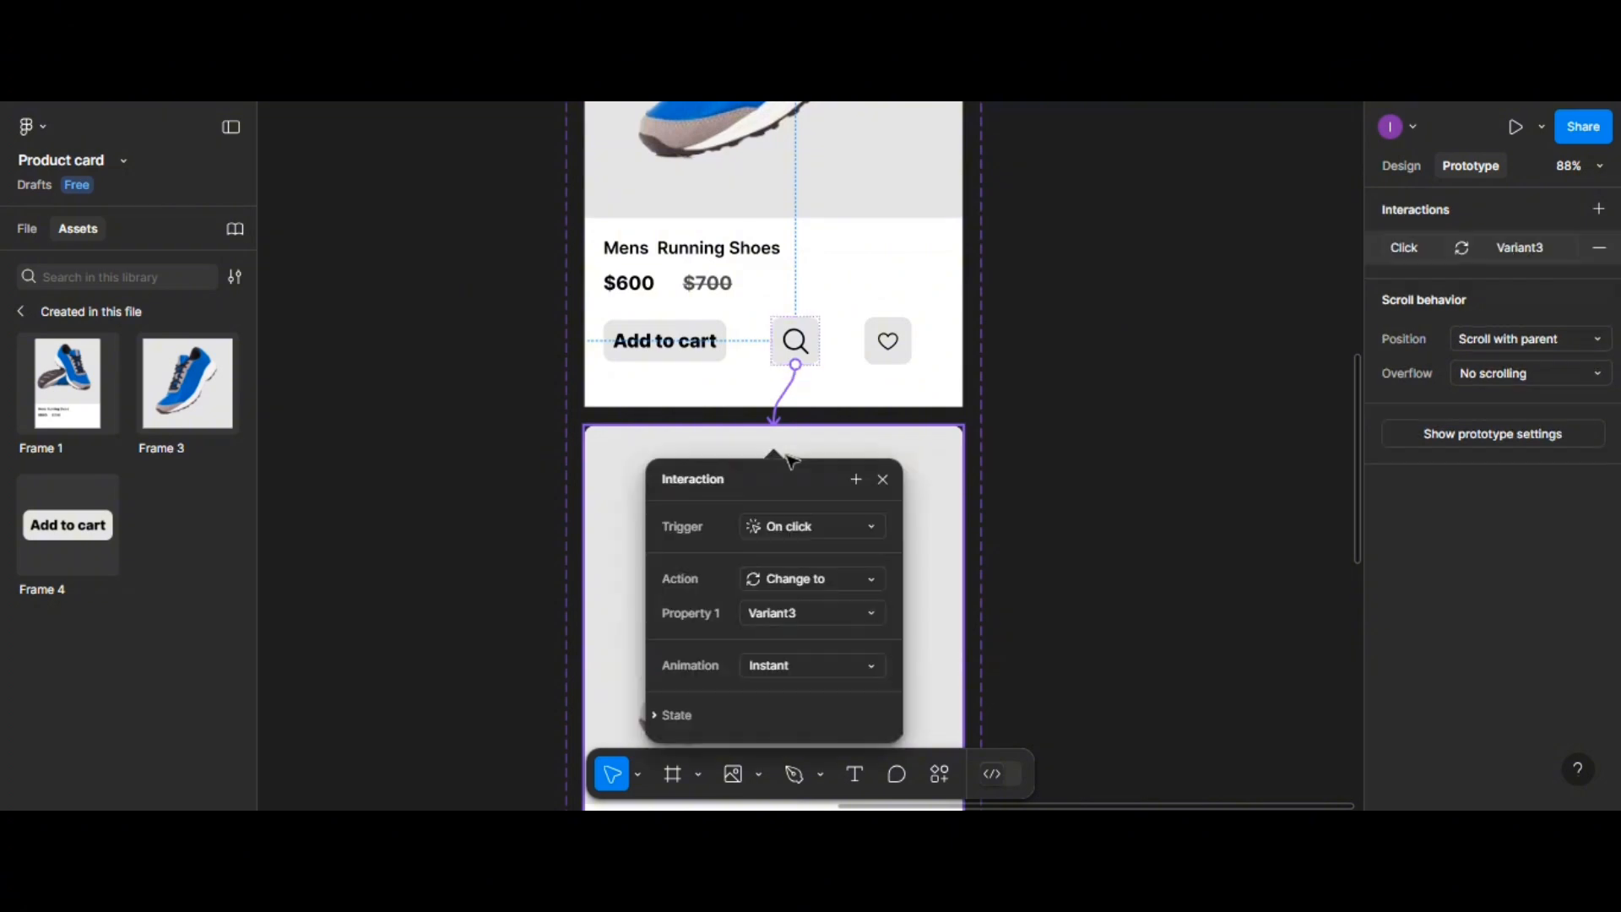
click(802, 526)
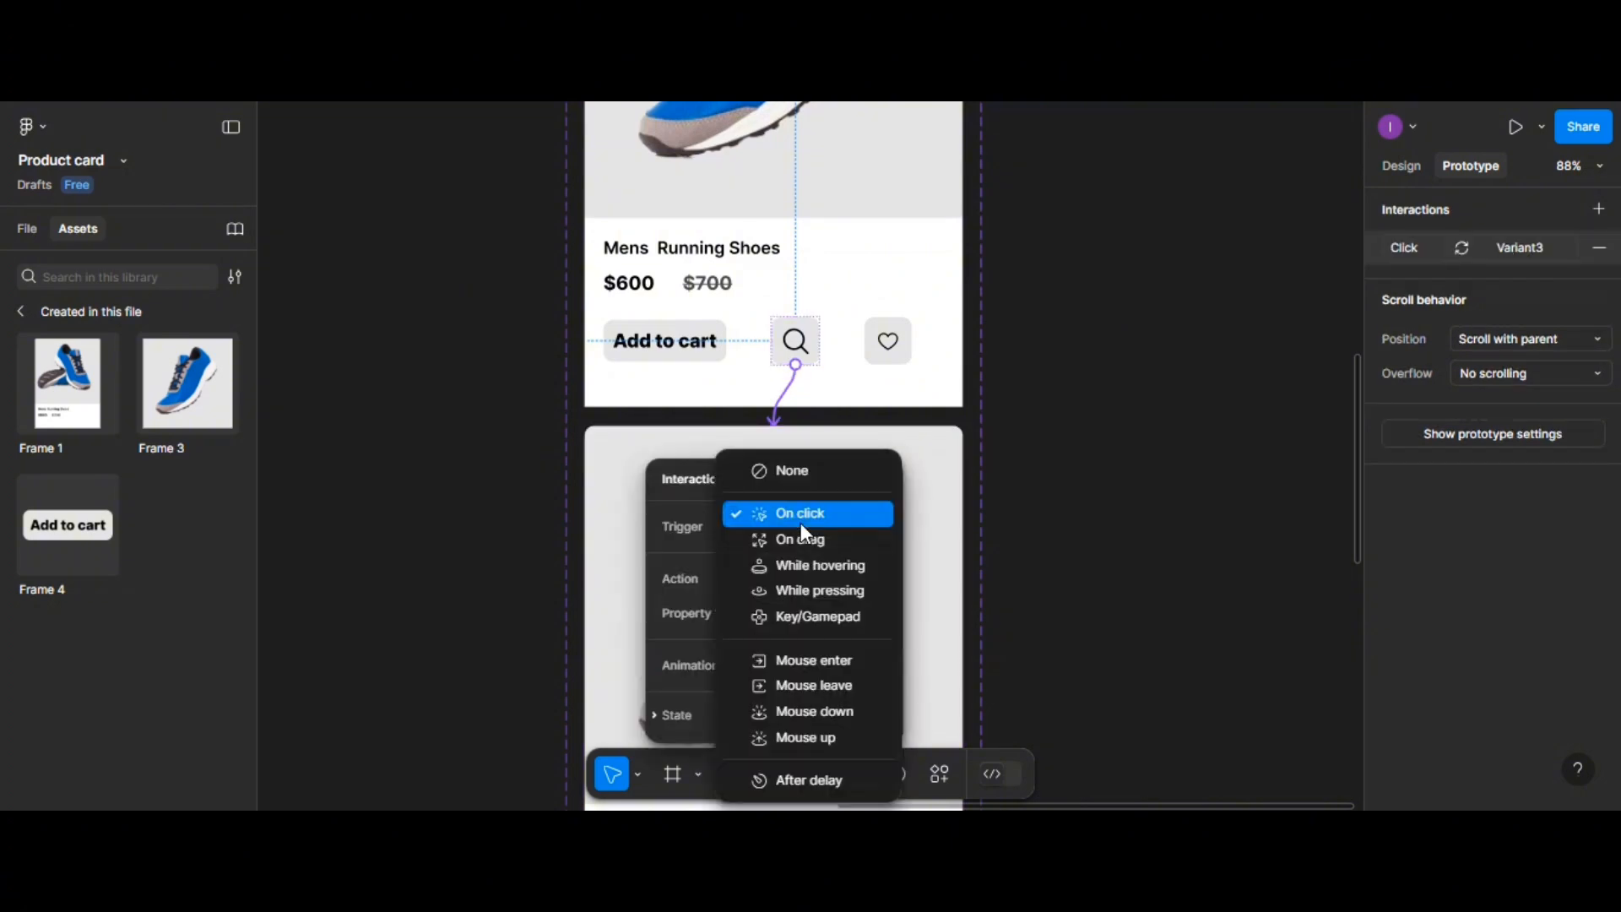
click(809, 565)
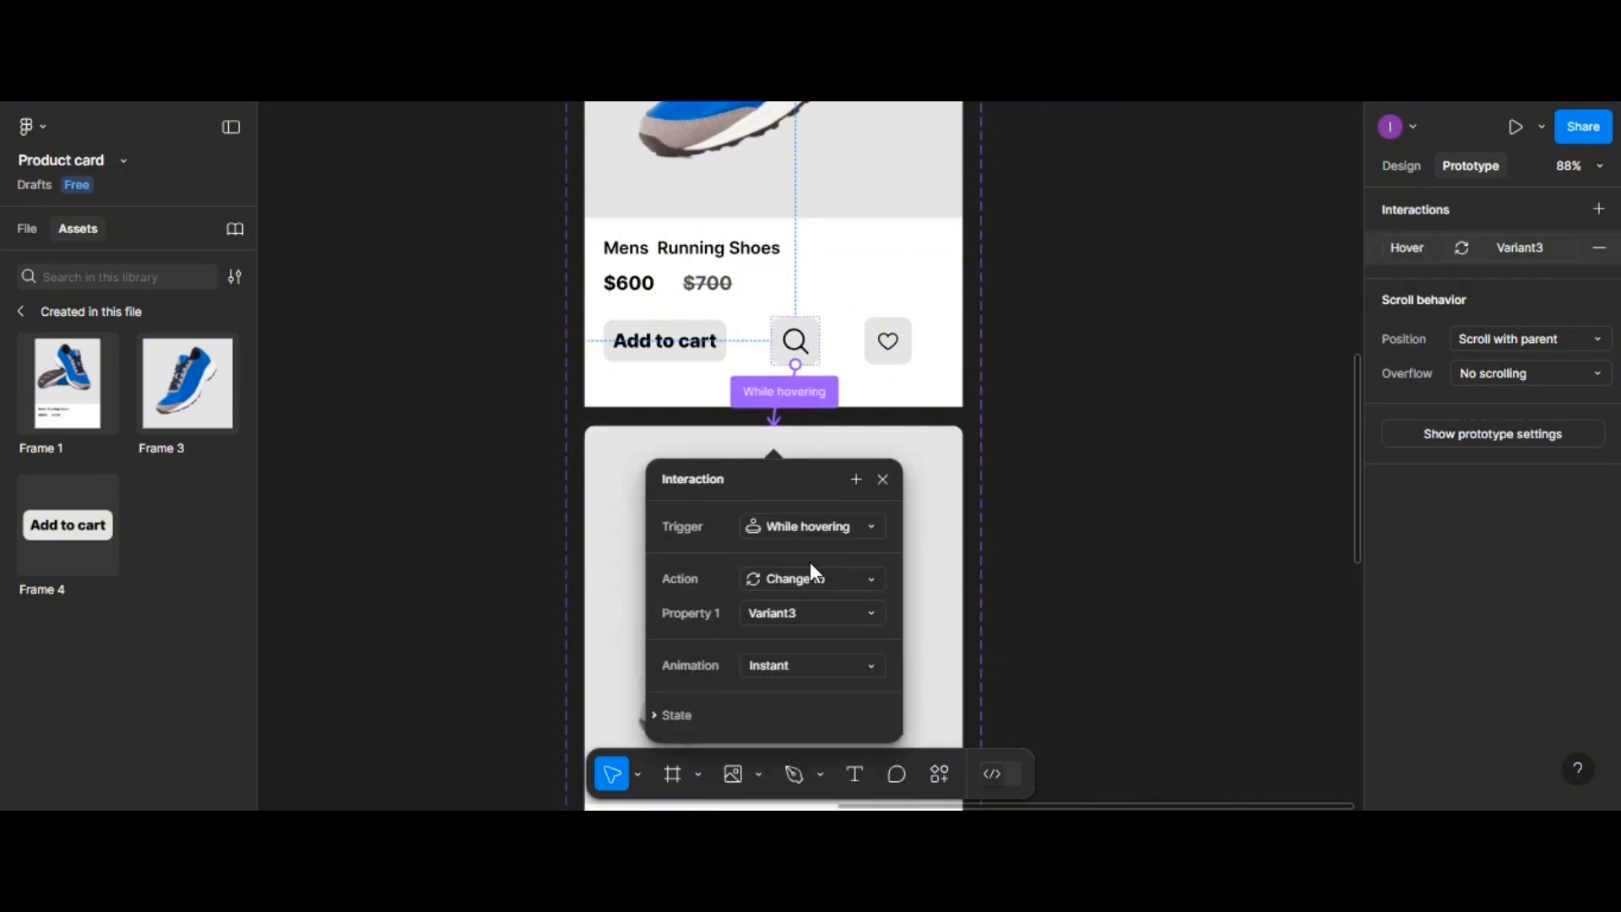
click(1040, 395)
Link the heart button in the second card variant to Variant4 with a While hovering trigger
scroll(1040, 395, down, 3)
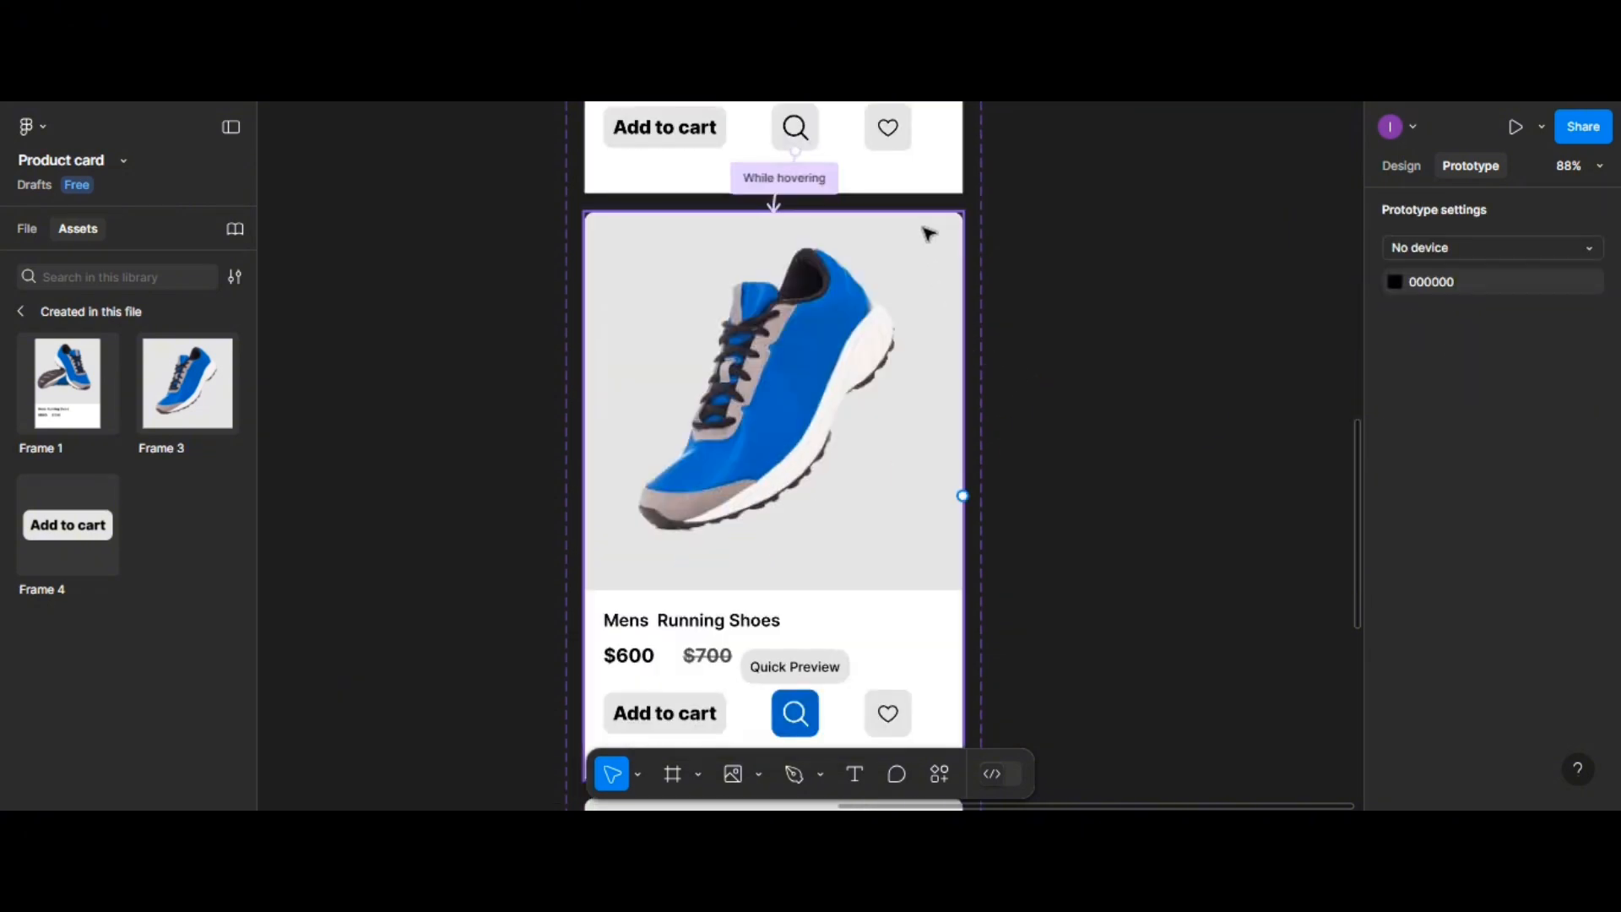
click(892, 145)
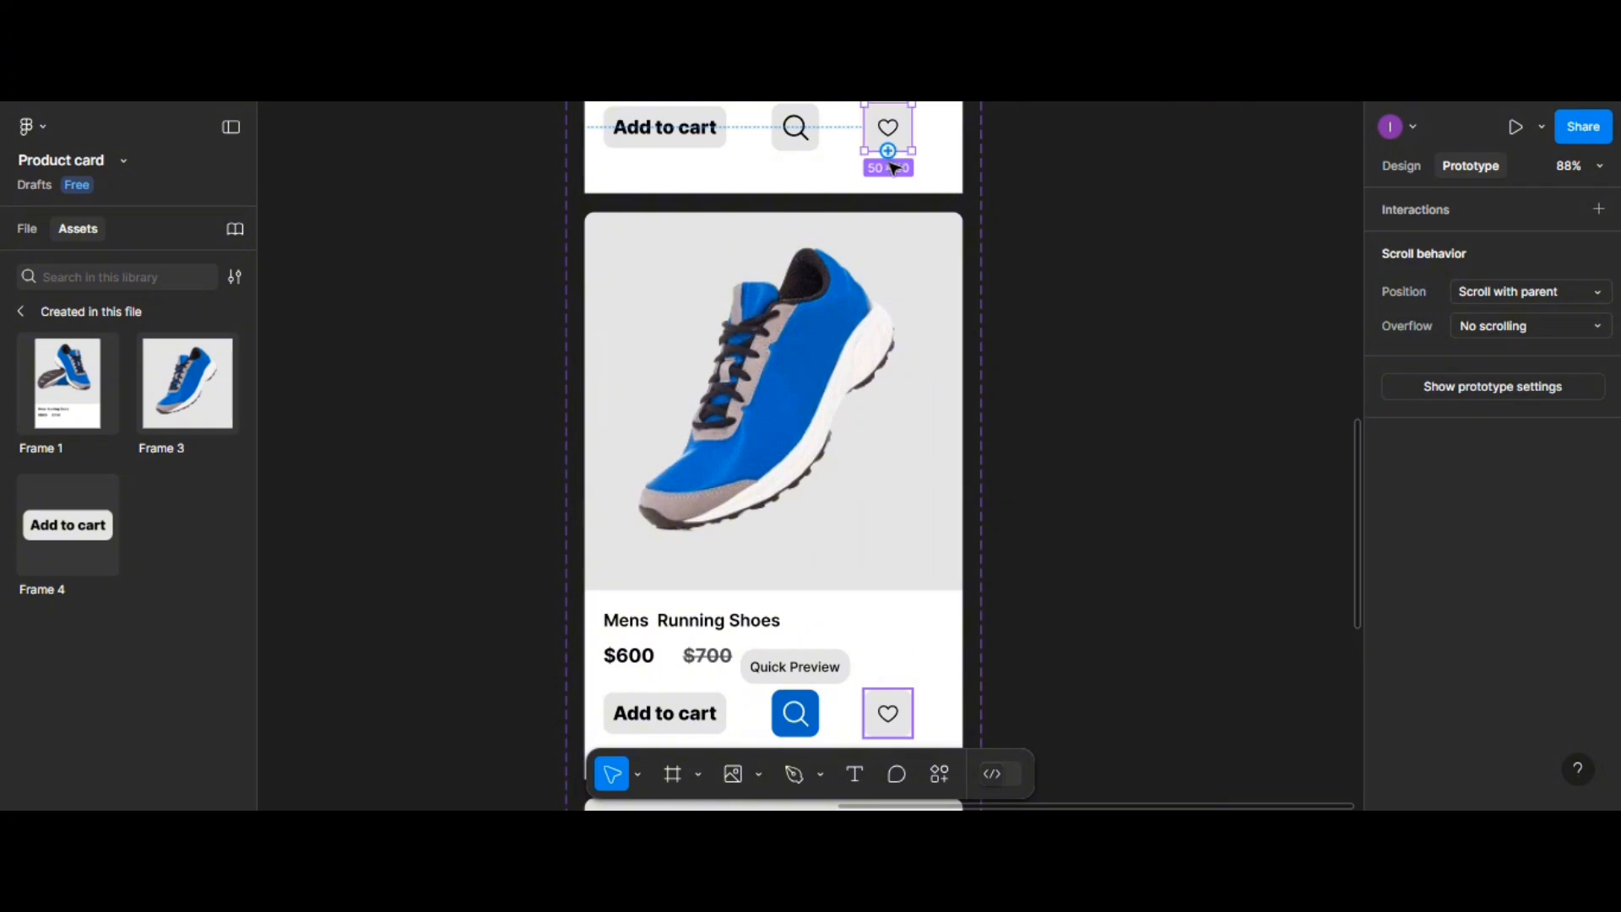
scroll(878, 541, down, 4)
drag(892, 489, 859, 508)
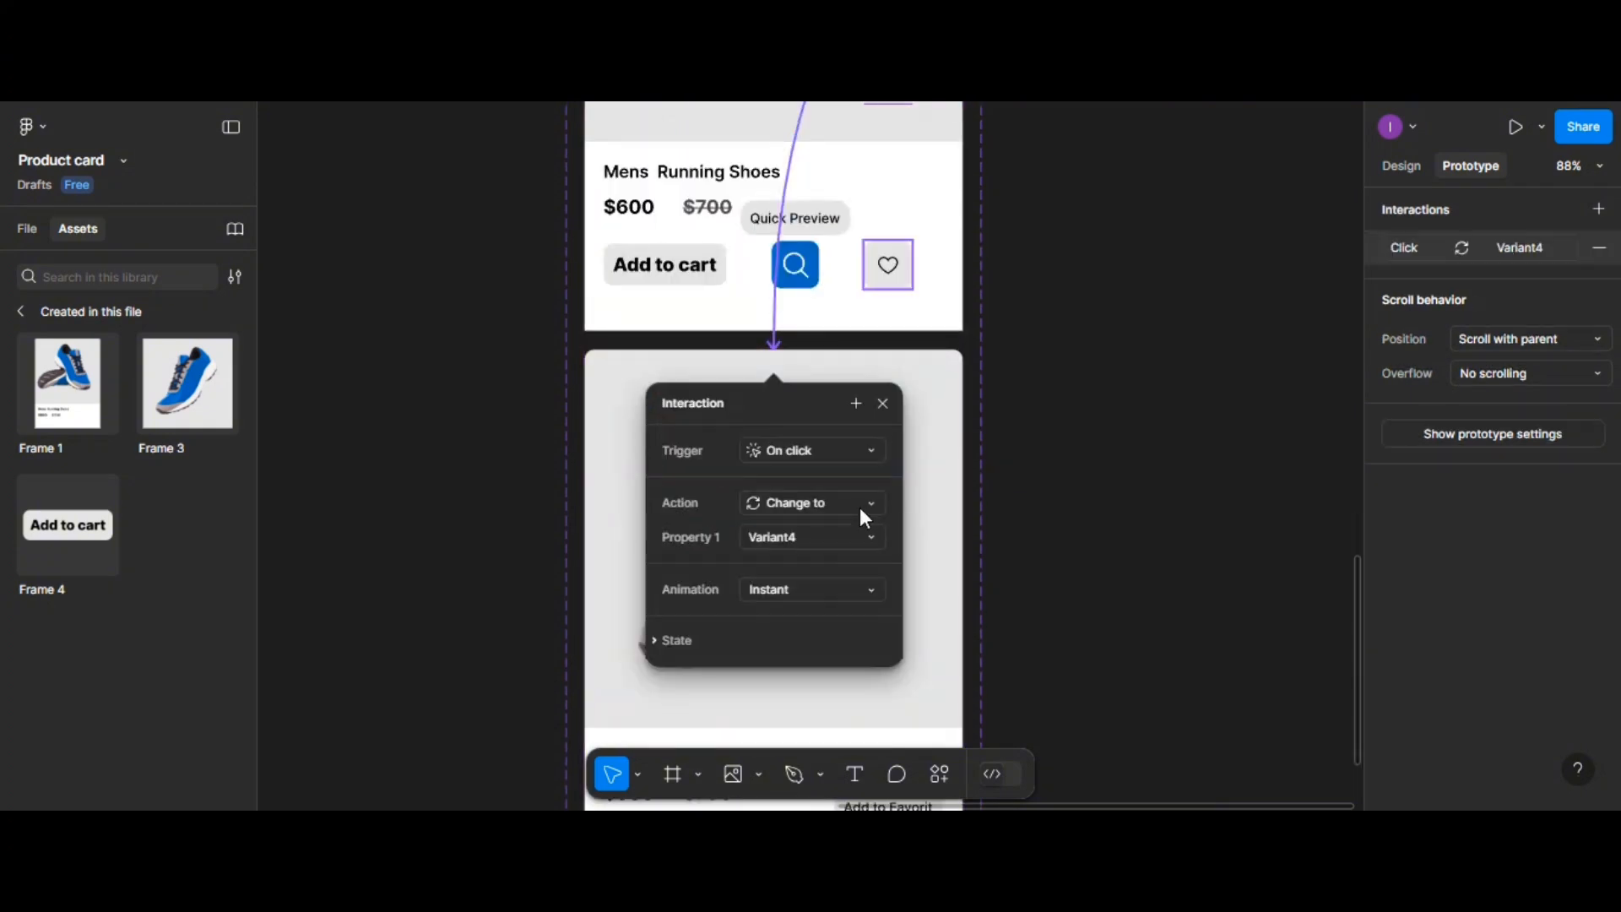
click(815, 455)
click(799, 505)
Link the heart button in the "Quick Preview" card variant to Variant4 with a While hovering trigger
scroll(804, 499, up, 4)
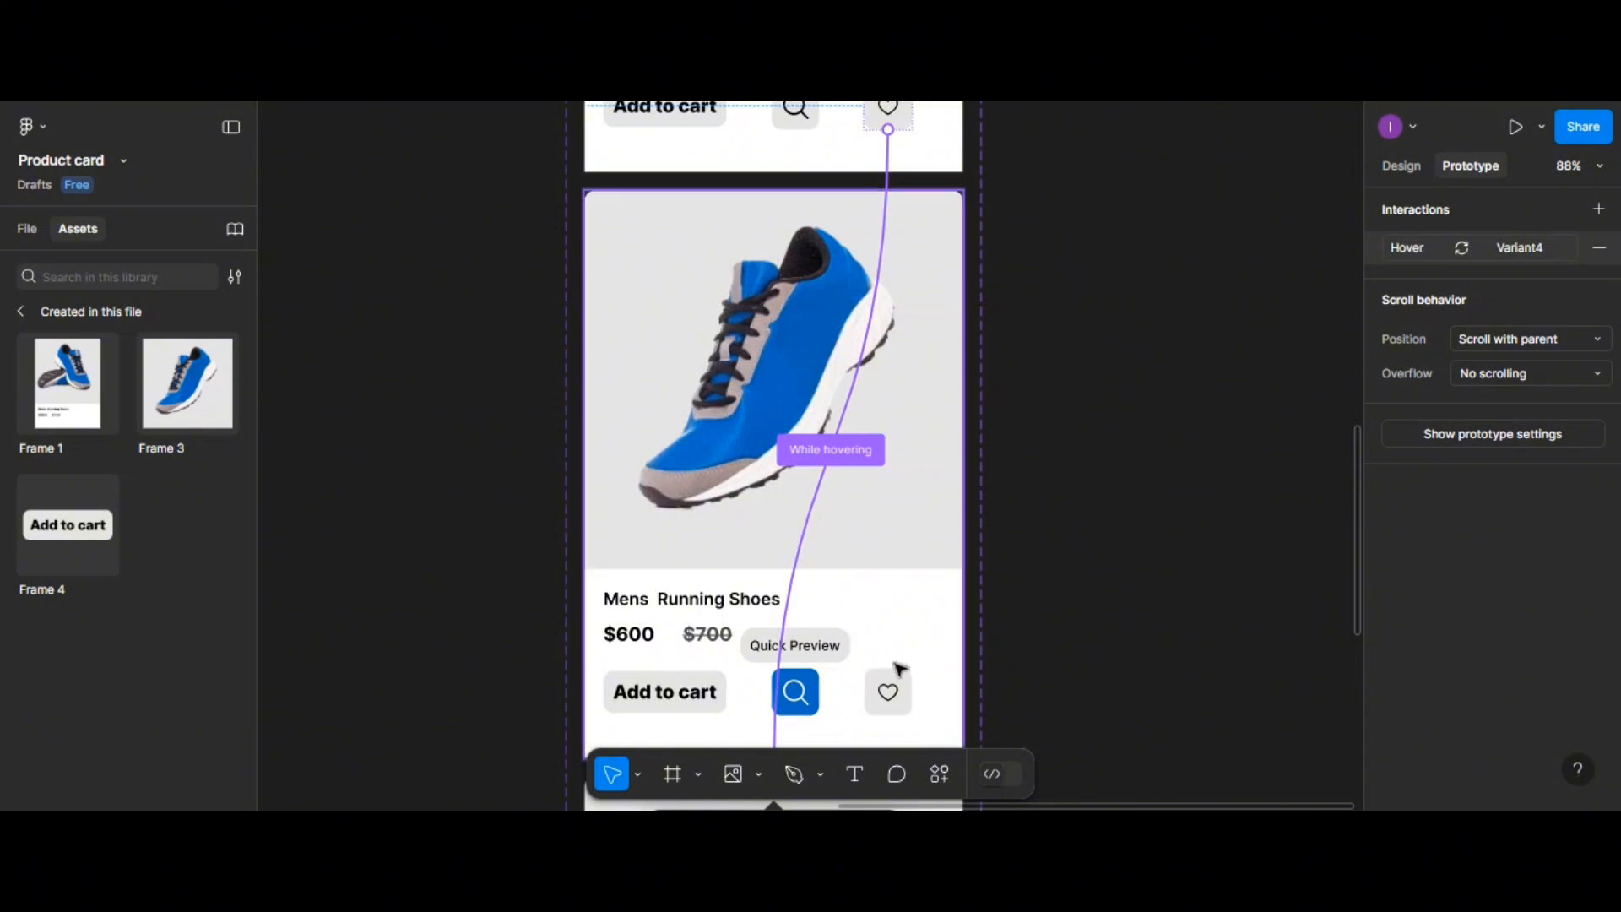
click(897, 690)
click(892, 689)
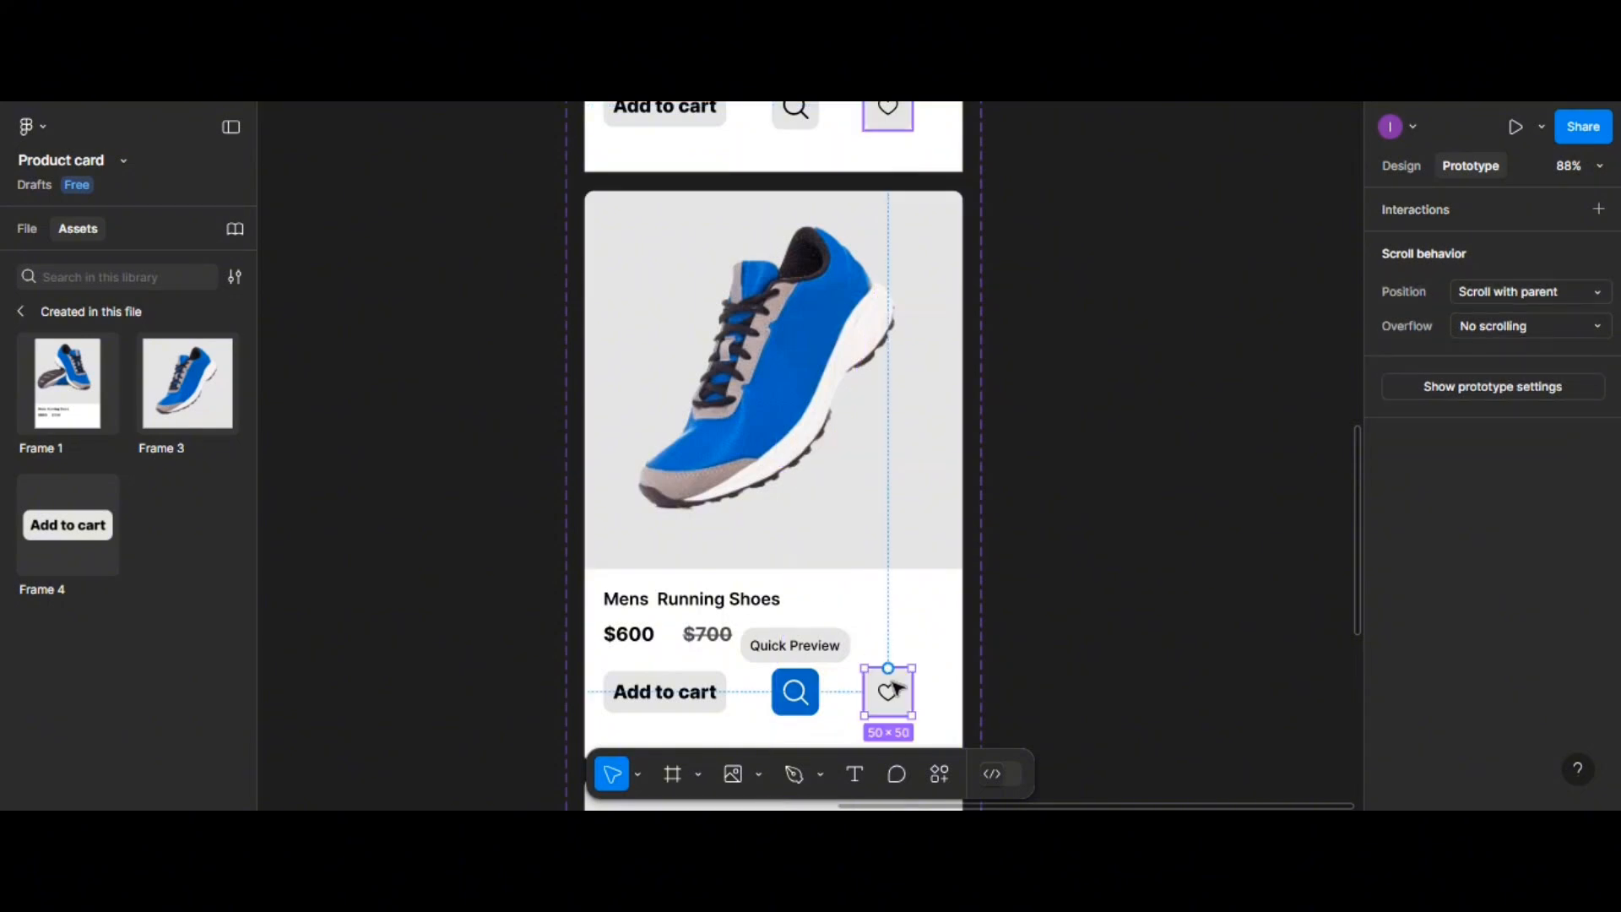
scroll(885, 641, down, 2)
drag(878, 598, 853, 570)
click(817, 665)
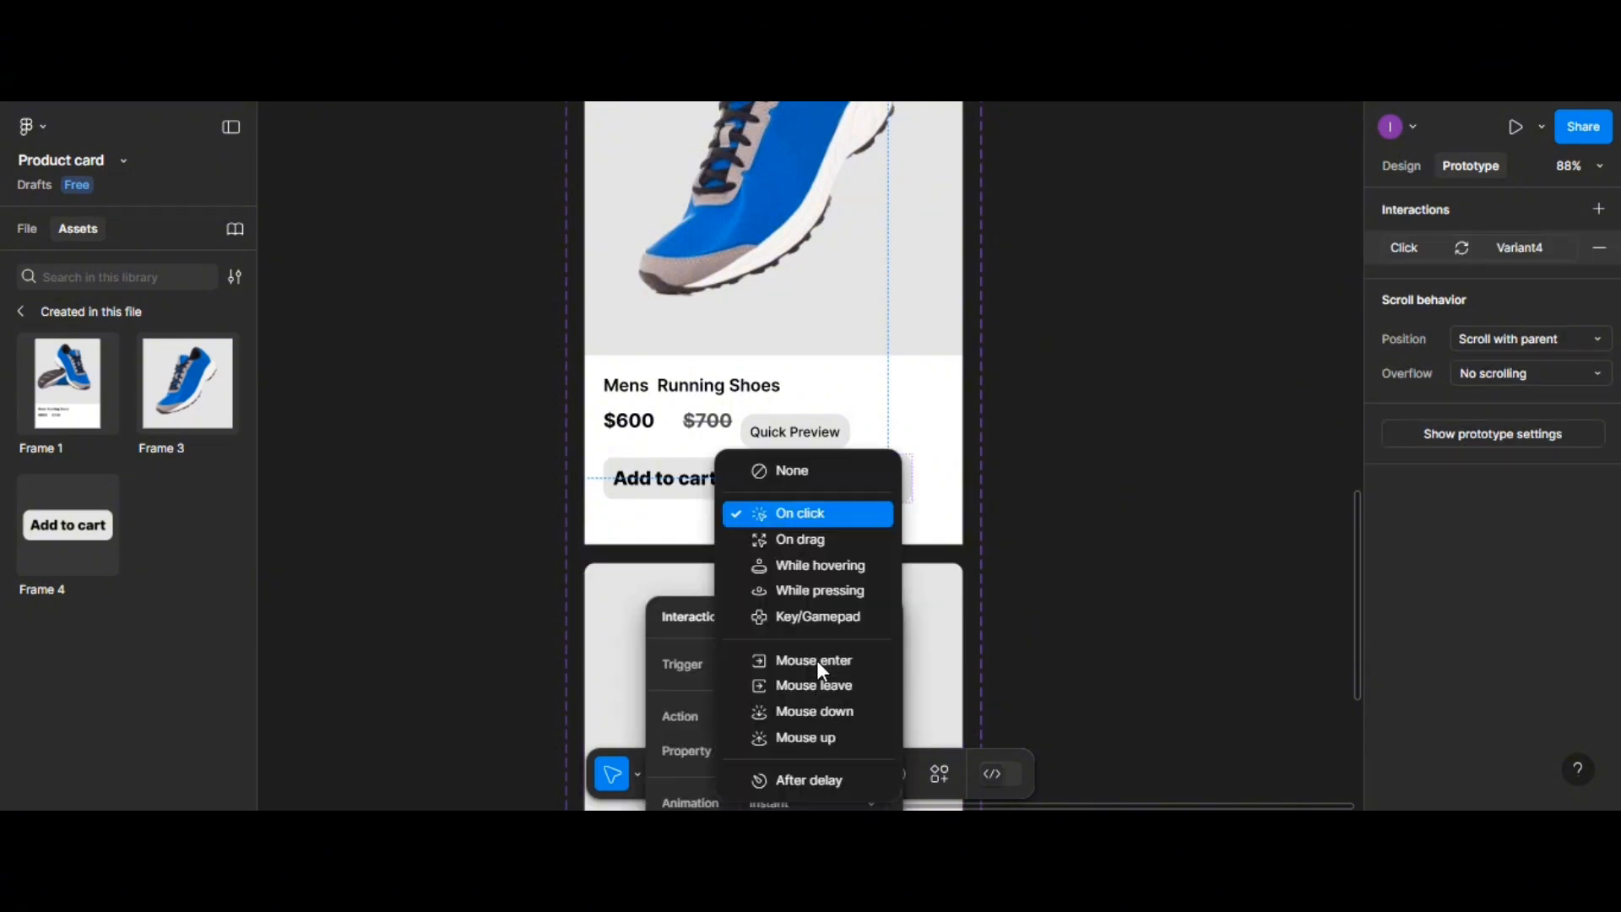
click(817, 568)
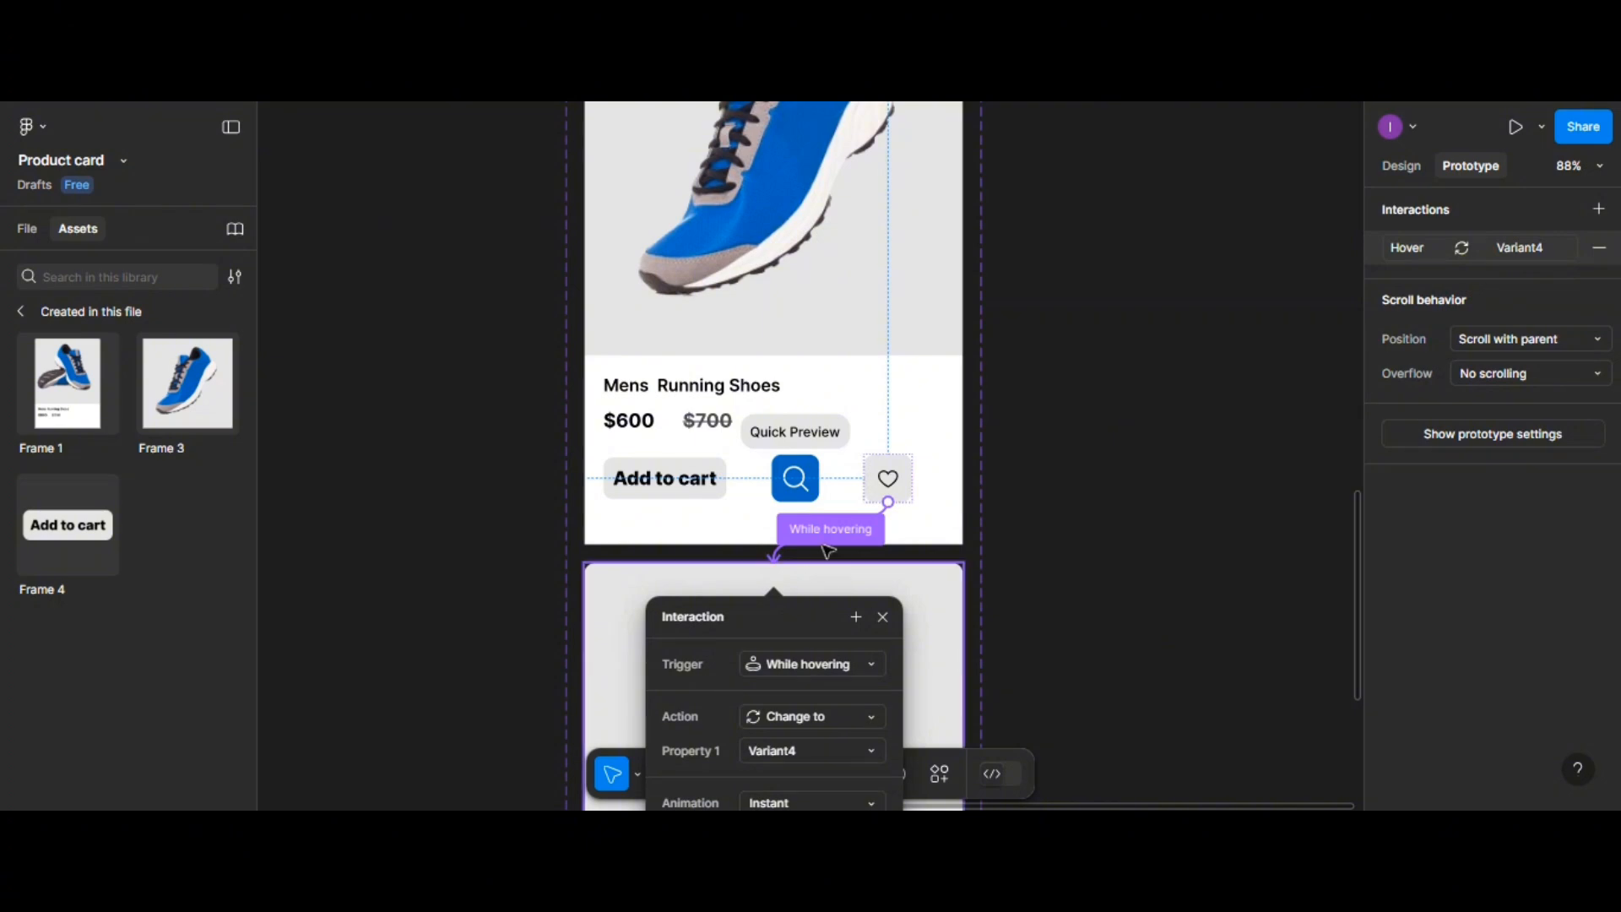
Link the search button in the "Add to Favorit" card variant back to Variant3 with a While hovering trigger
scroll(824, 547, up, 2)
scroll(825, 532, up, 3)
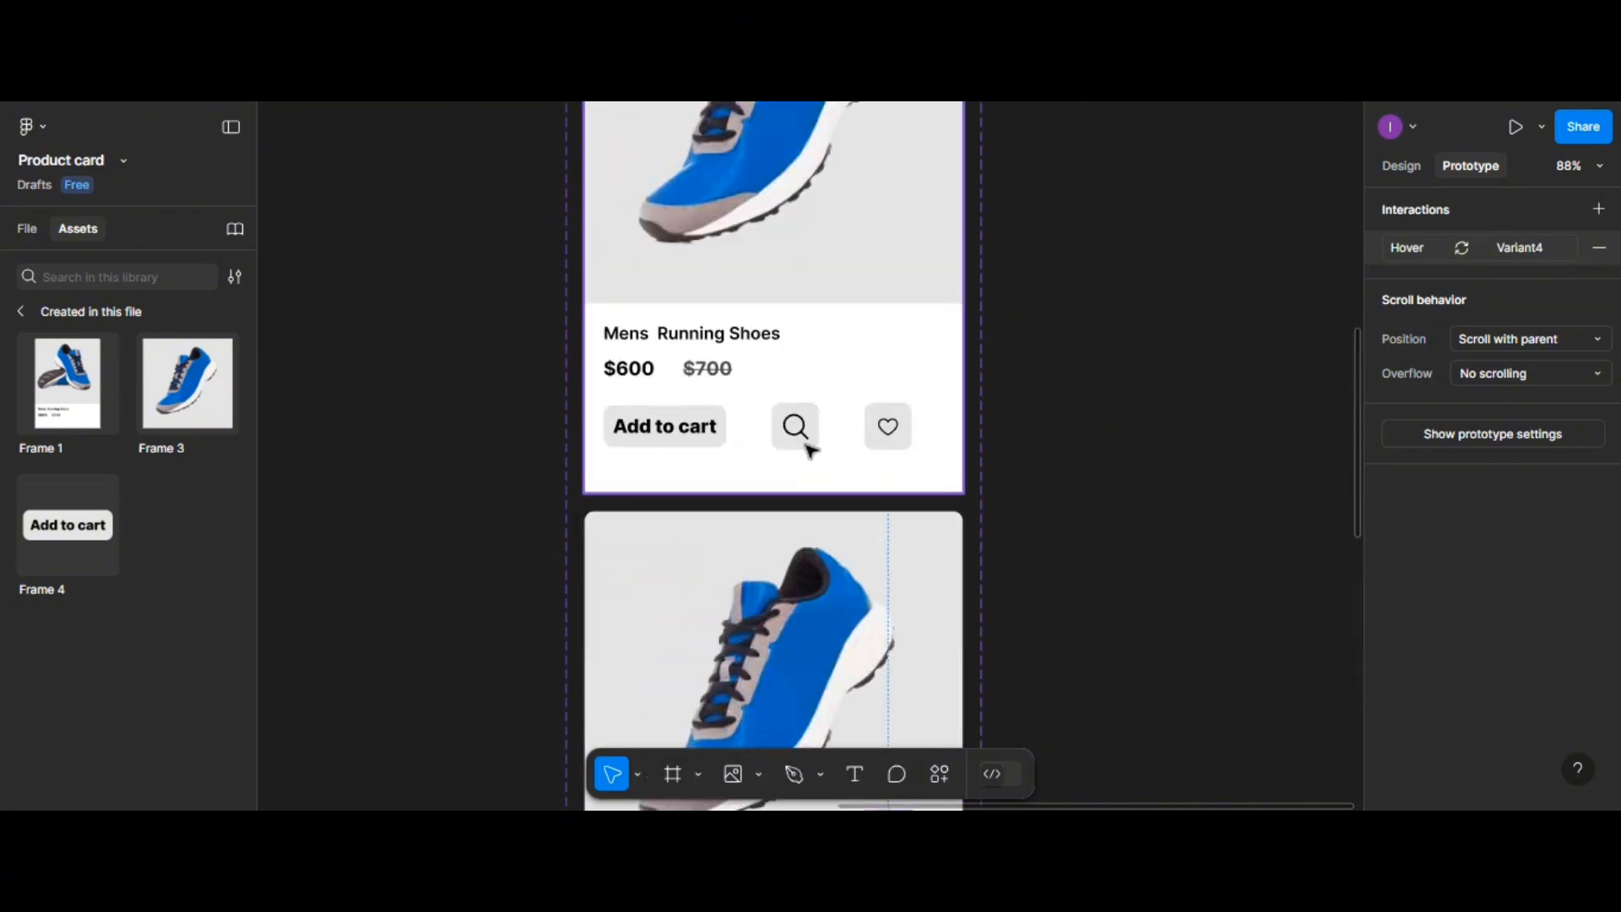
scroll(809, 448, up, 1)
click(797, 534)
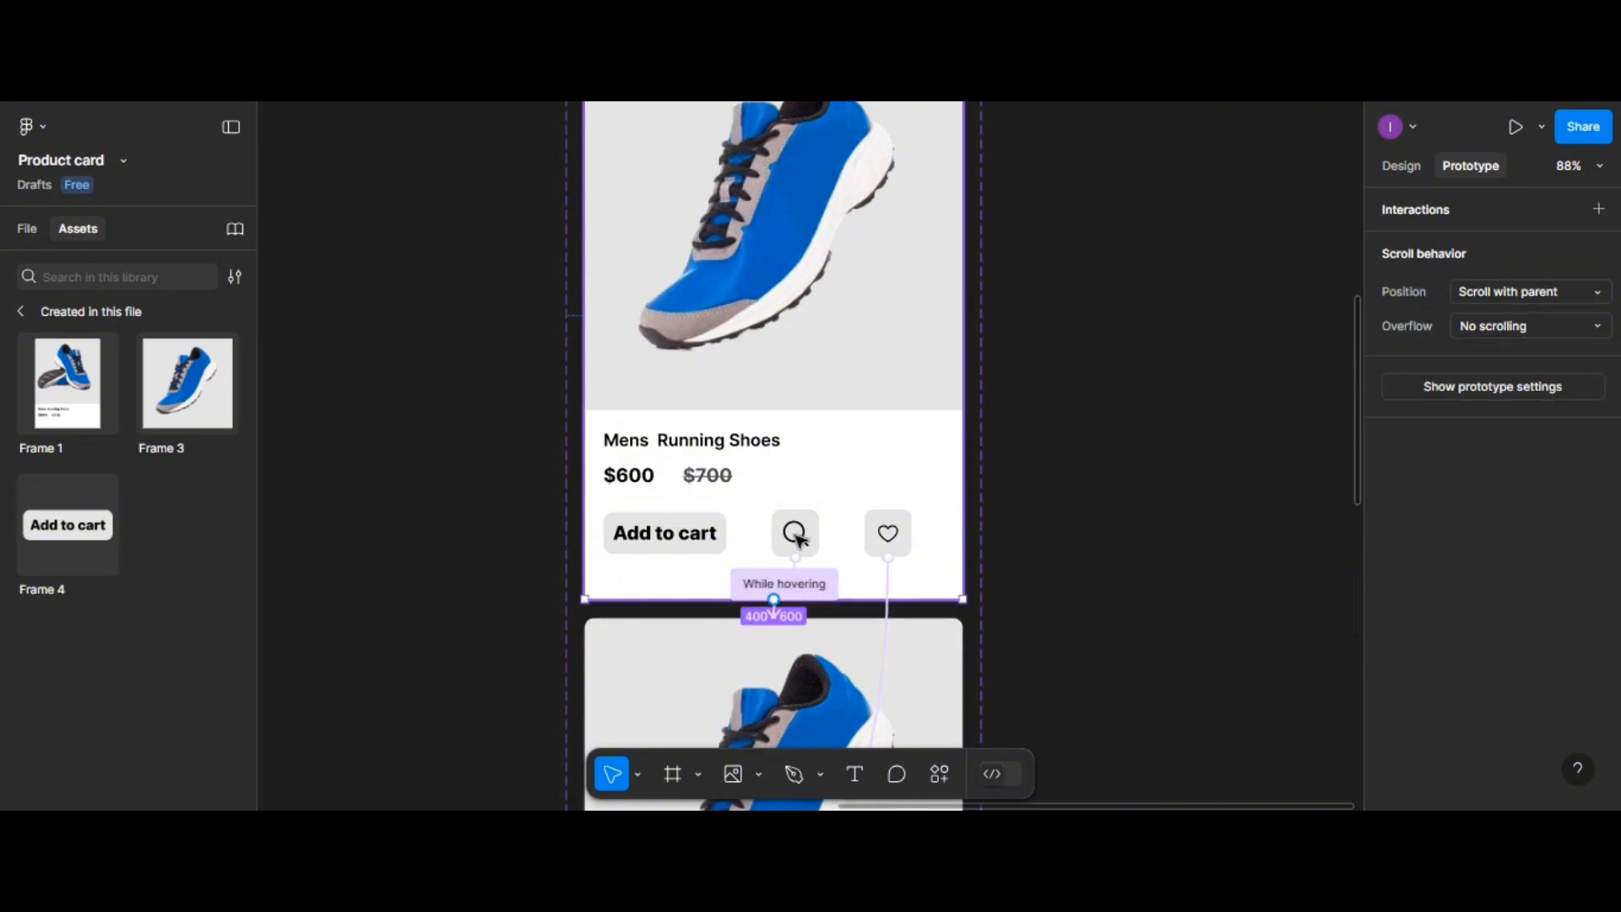
scroll(882, 549, down, 4)
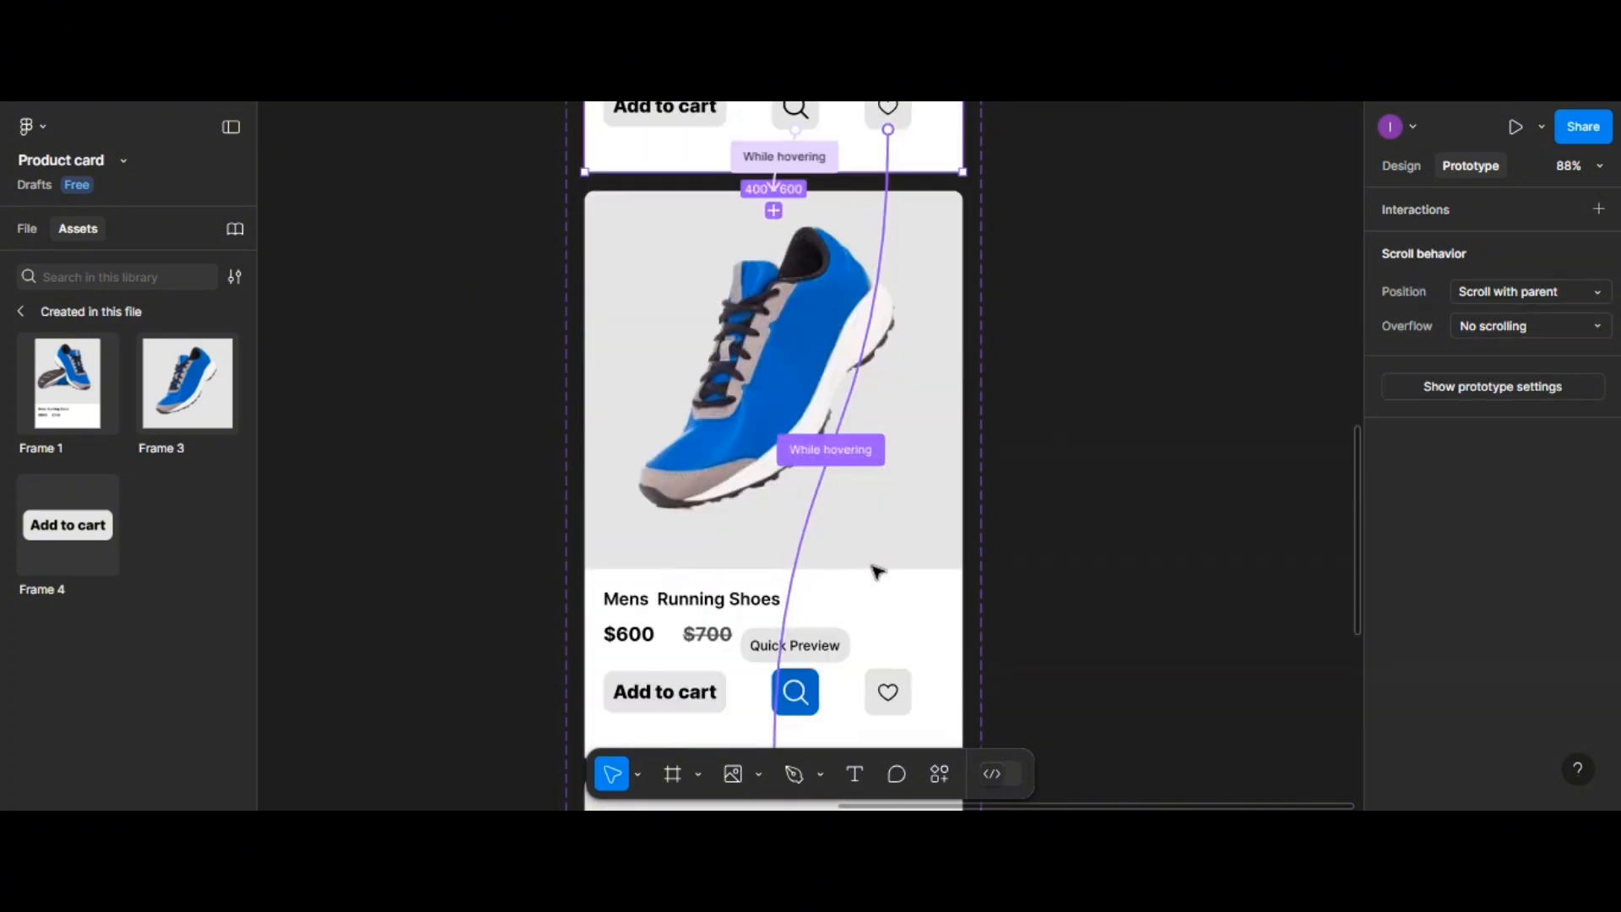
scroll(878, 572, down, 1)
click(794, 639)
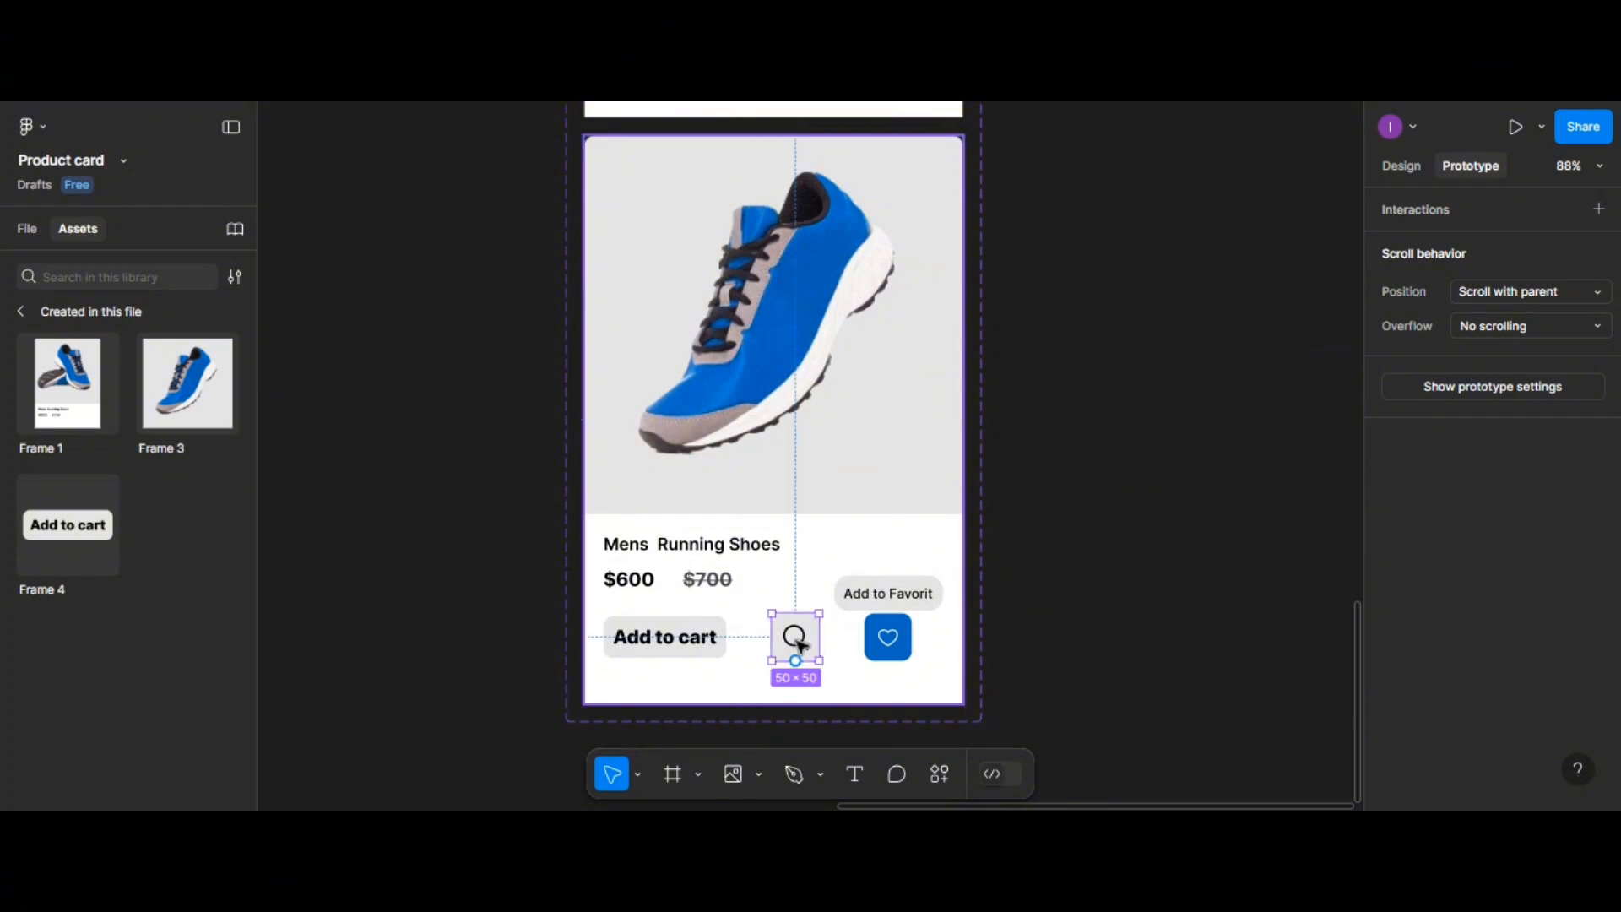
drag(796, 616, 832, 471)
scroll(882, 359, down, 4)
scroll(879, 355, up, 2)
click(794, 645)
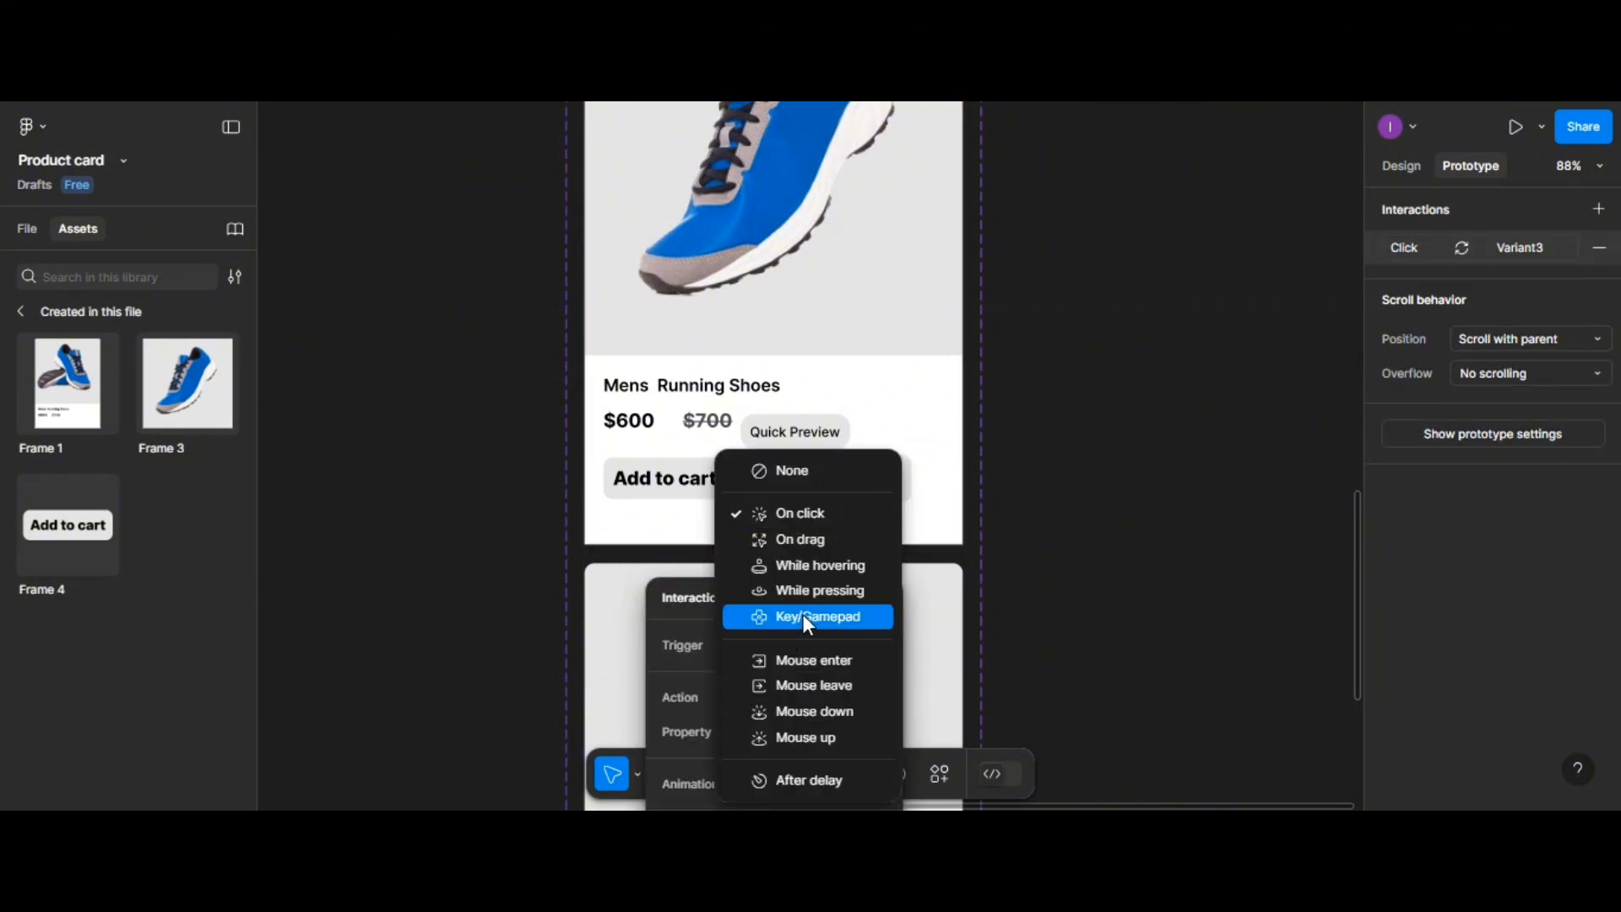
click(815, 581)
Rename the Frame 1 component set as "Product card"
scroll(985, 382, up, 10)
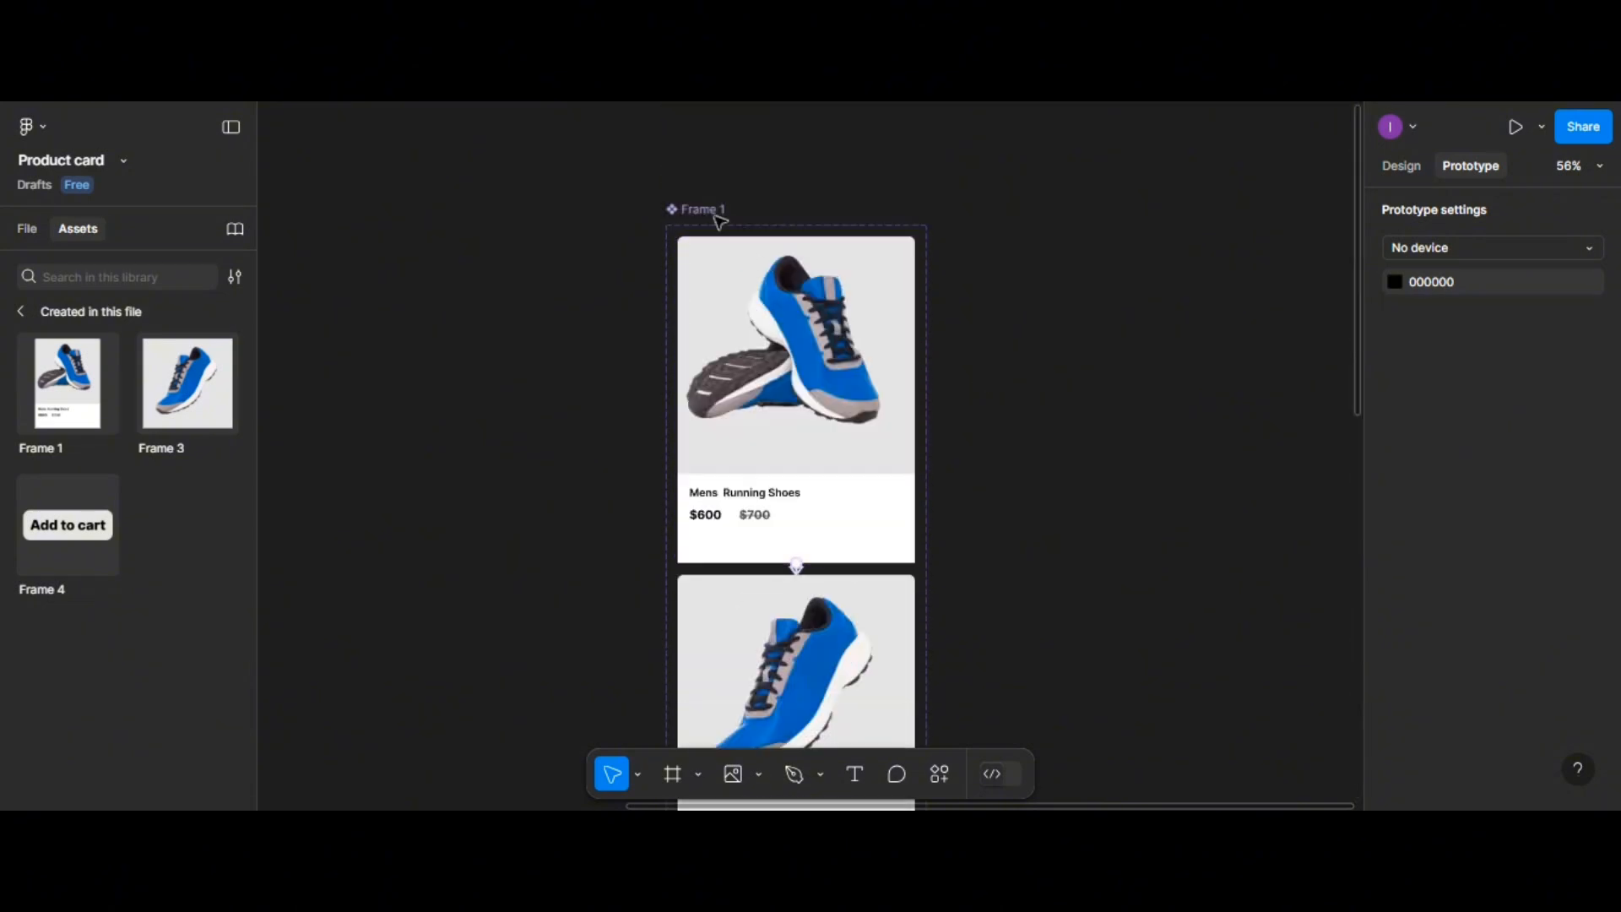
double_click(716, 210)
text(F)
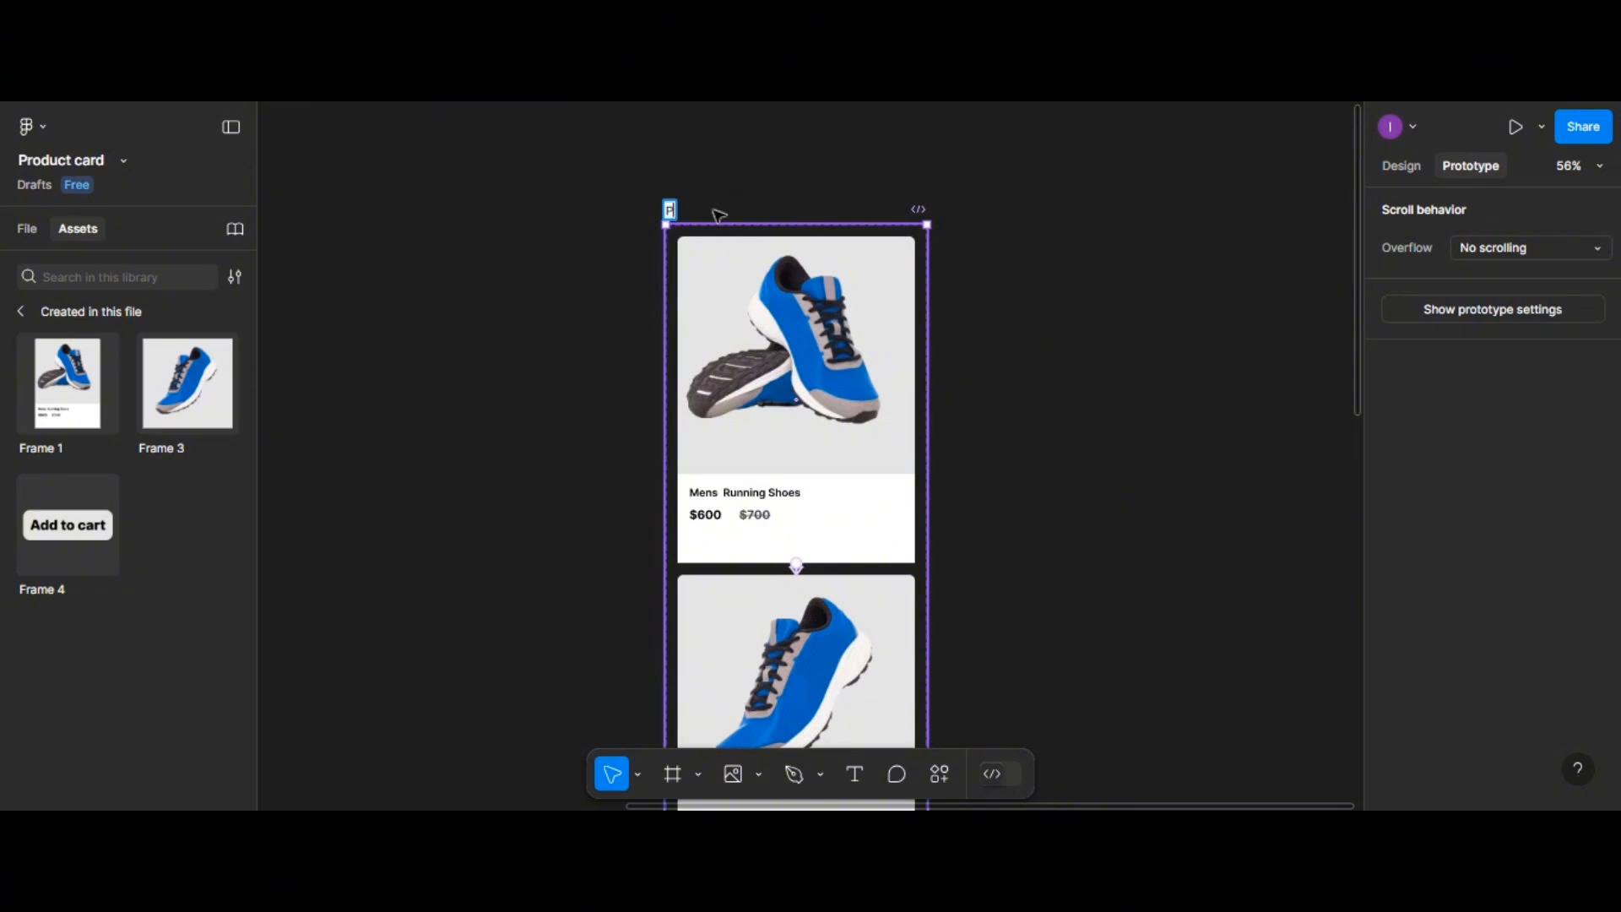
text(roduct card)
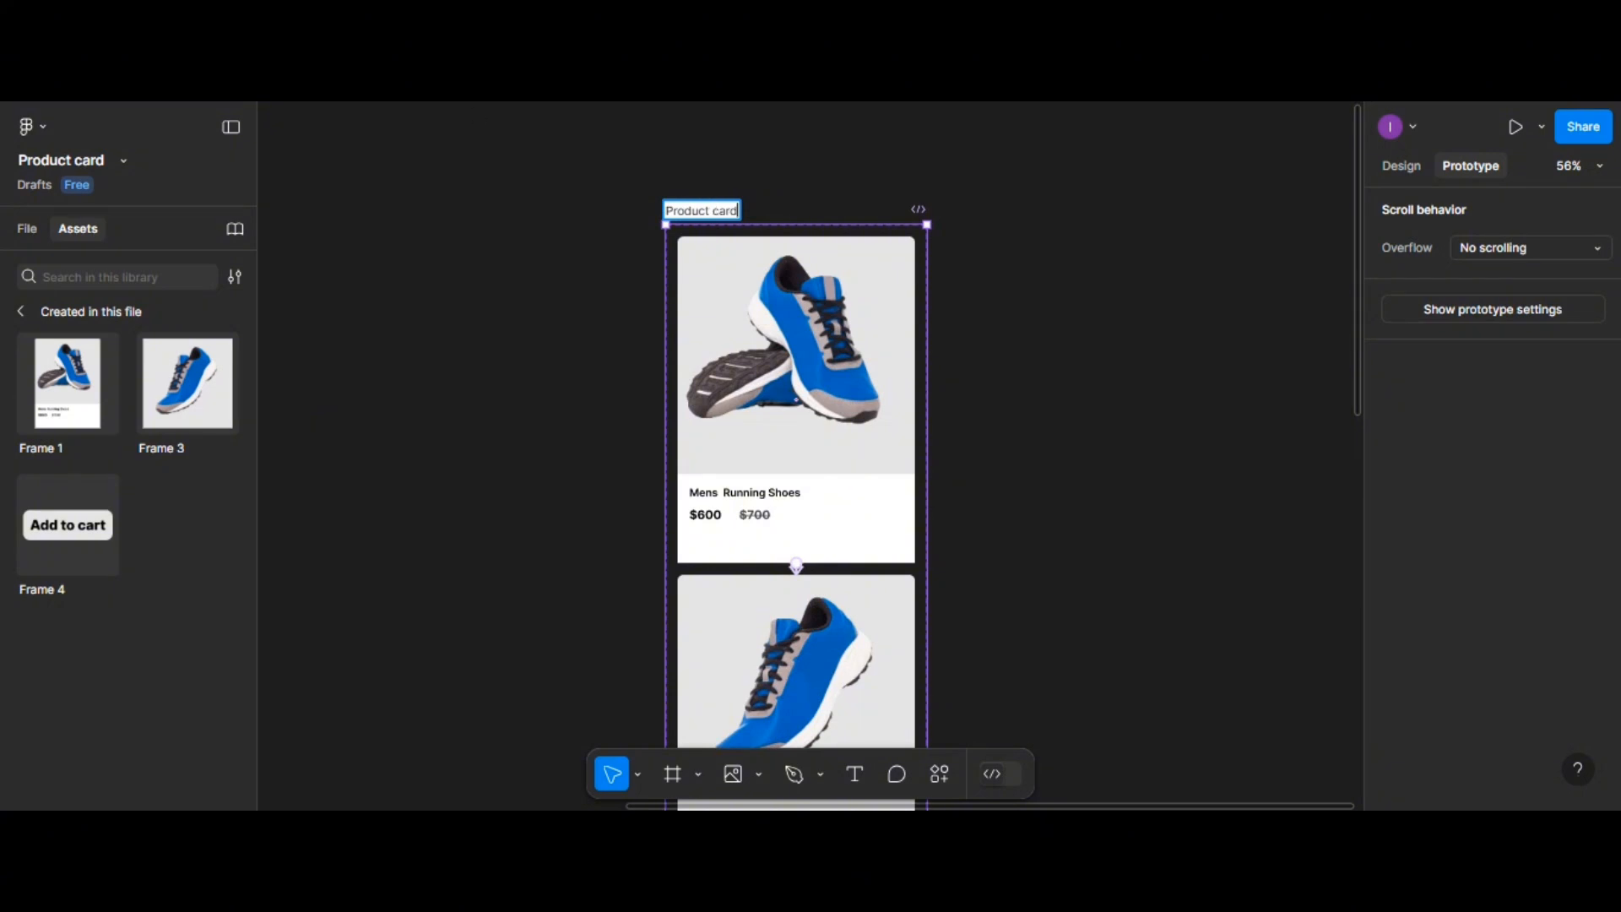
click(443, 244)
Add a 1440 × 1024 Desktop frame and move it to the empty canvas beside the product card variants
scroll(464, 227, down, 6)
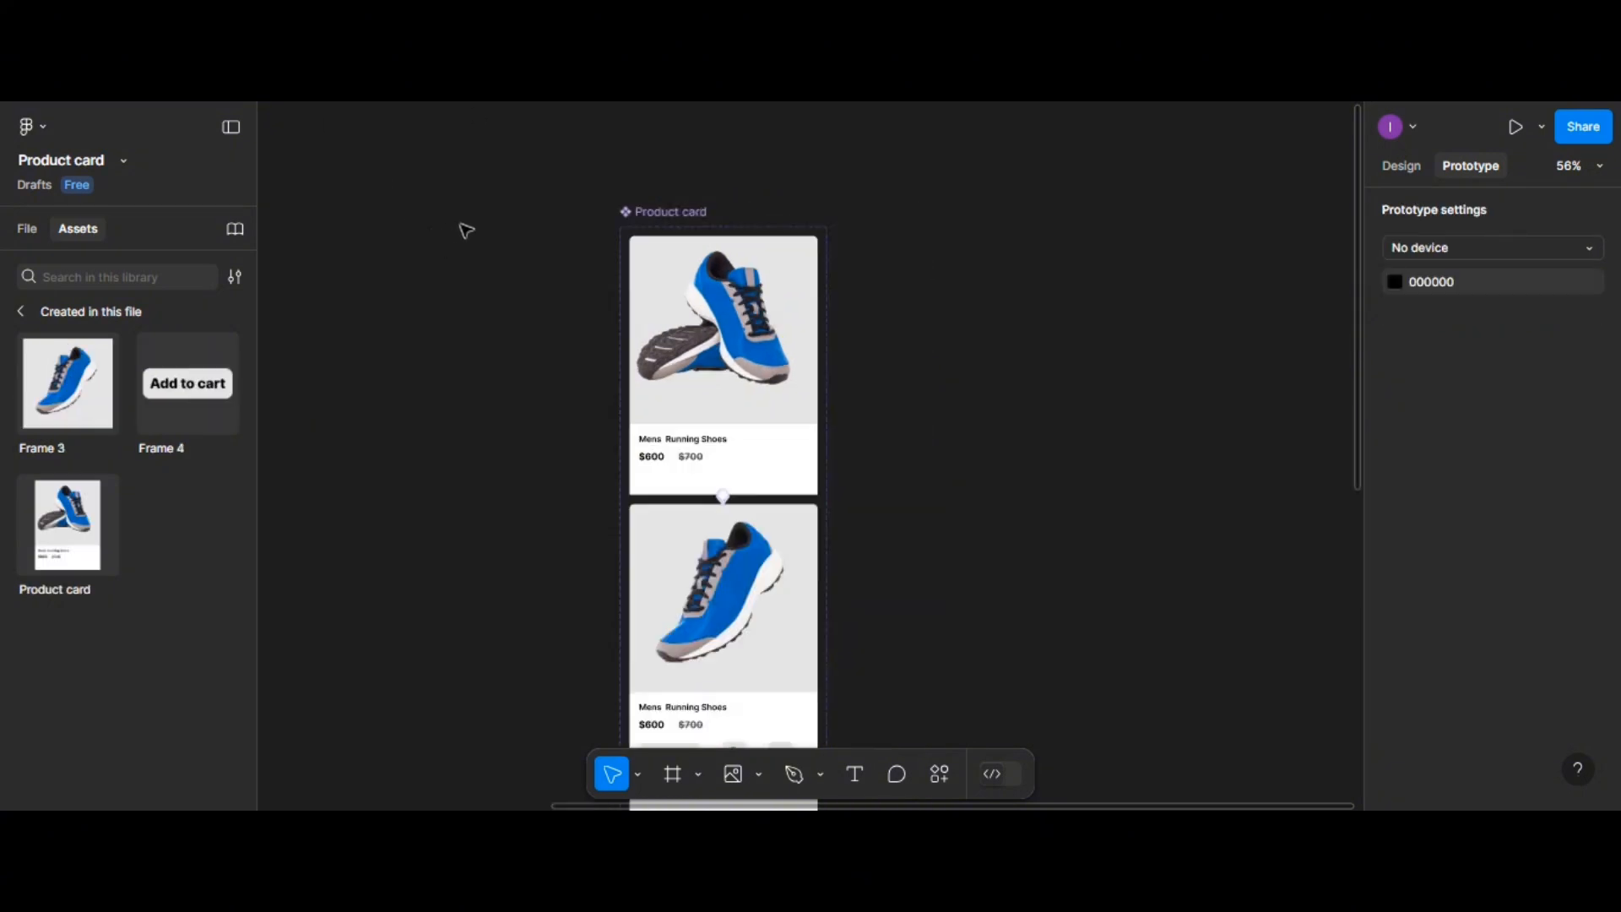
scroll(542, 229, down, 2)
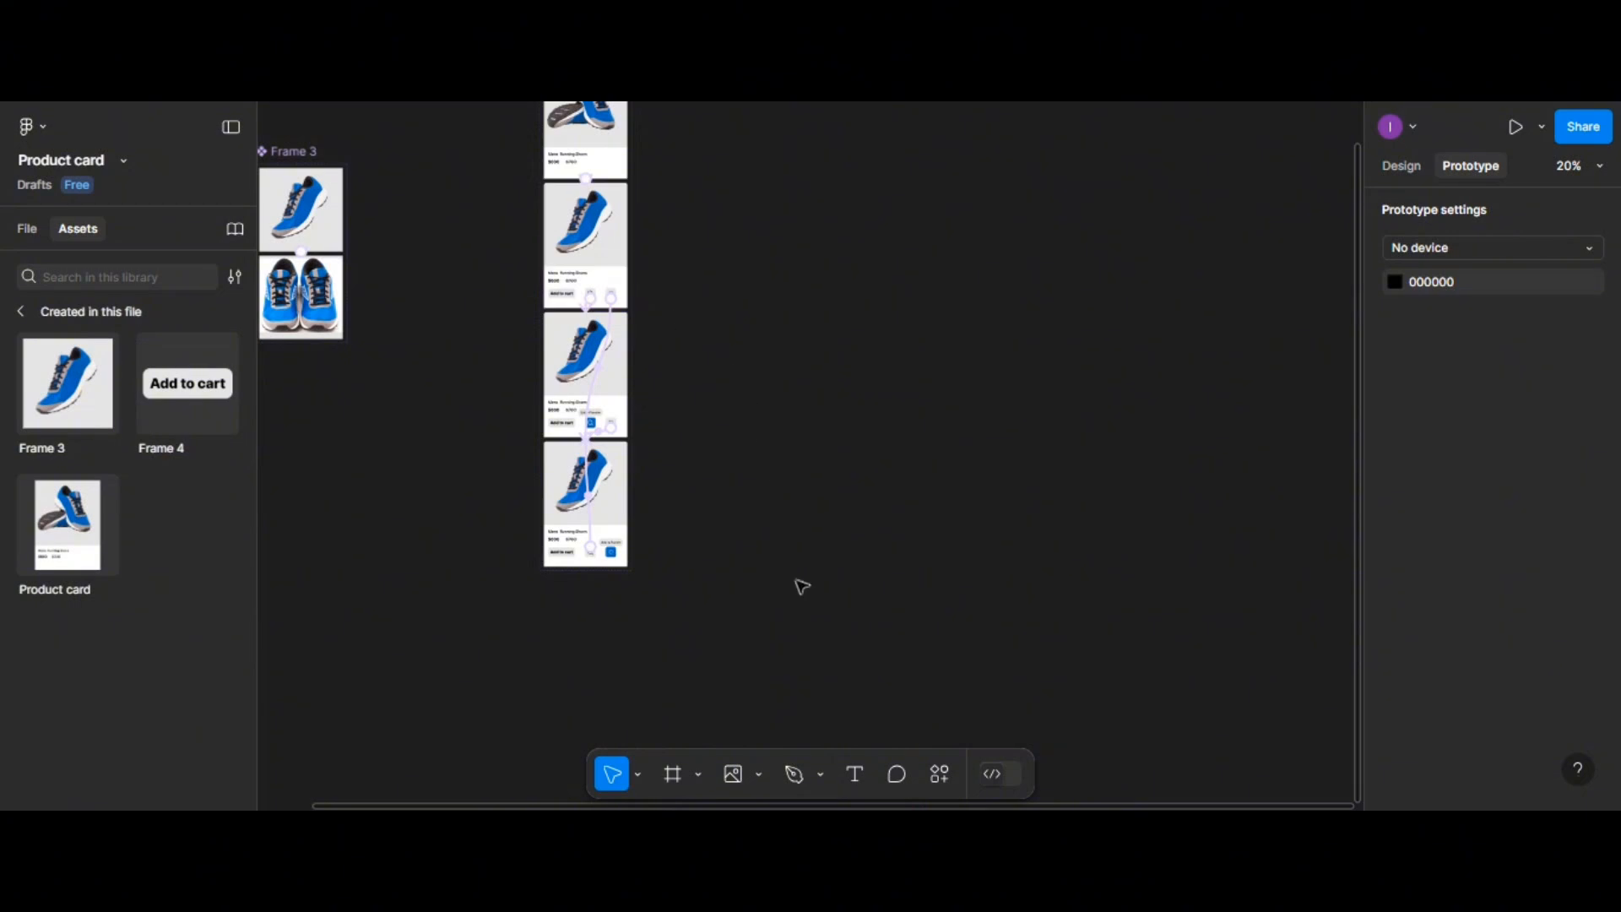
click(672, 771)
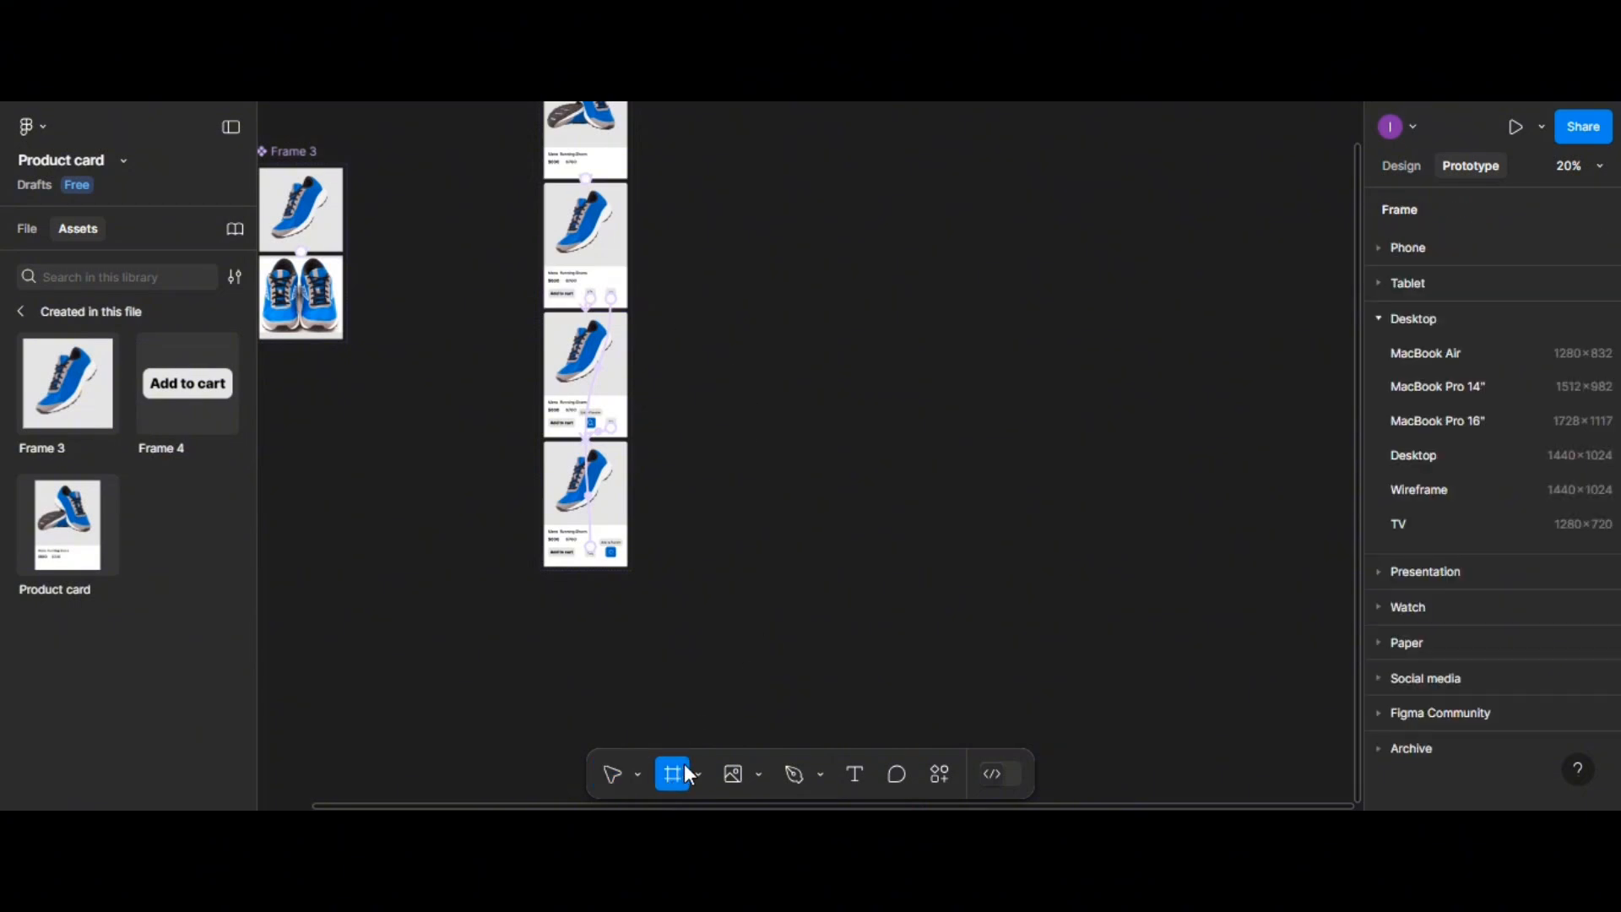
click(1417, 467)
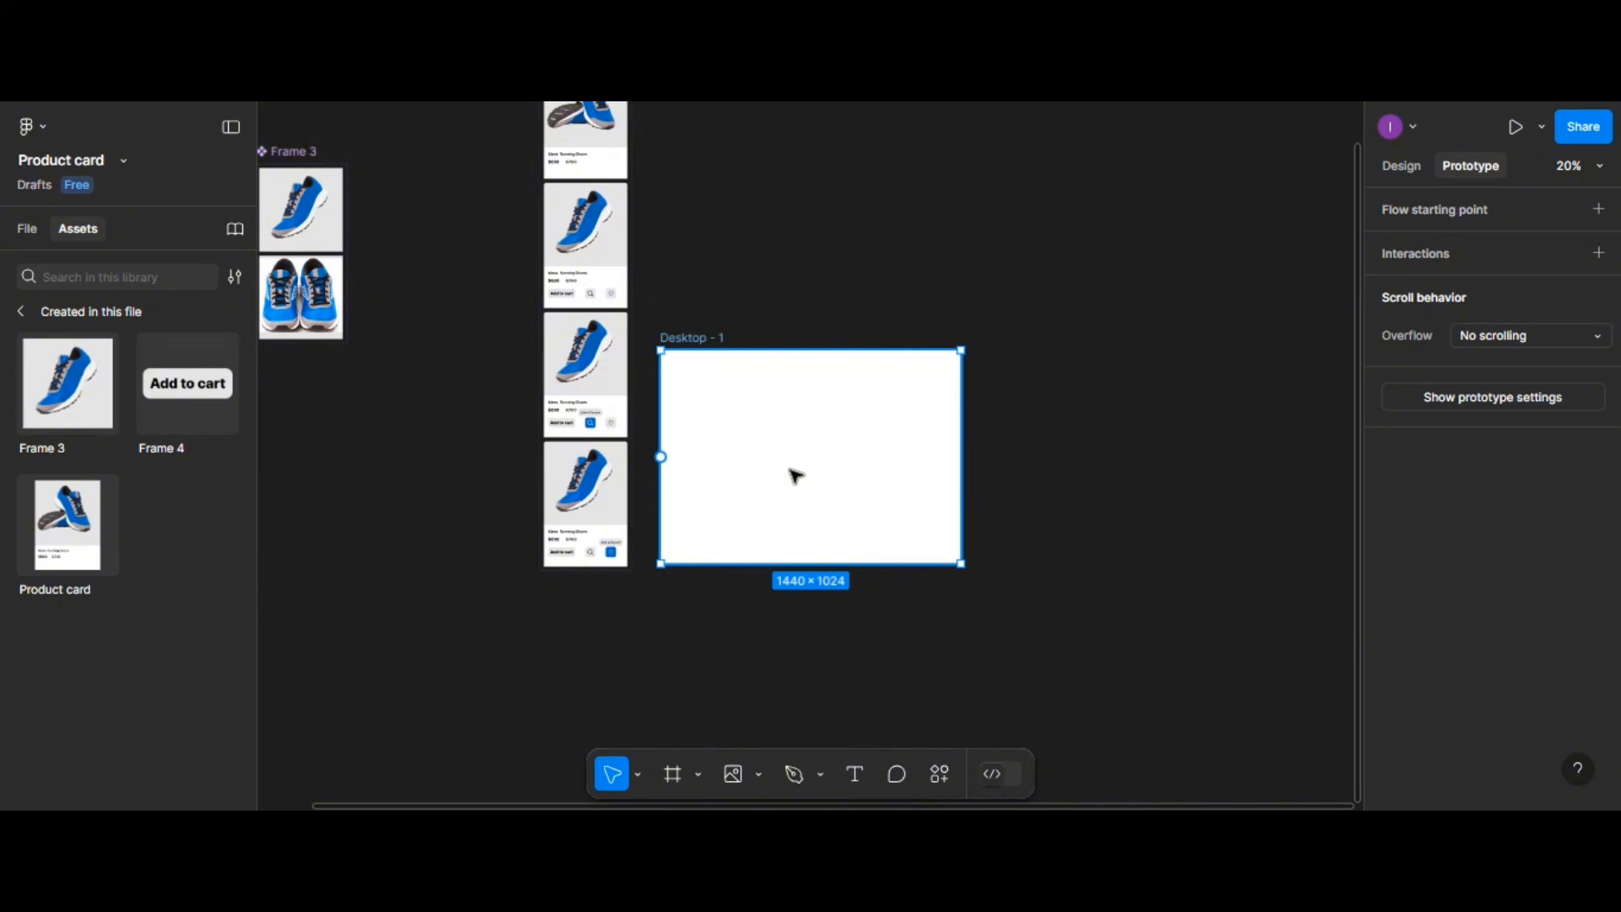
drag(792, 474, 913, 384)
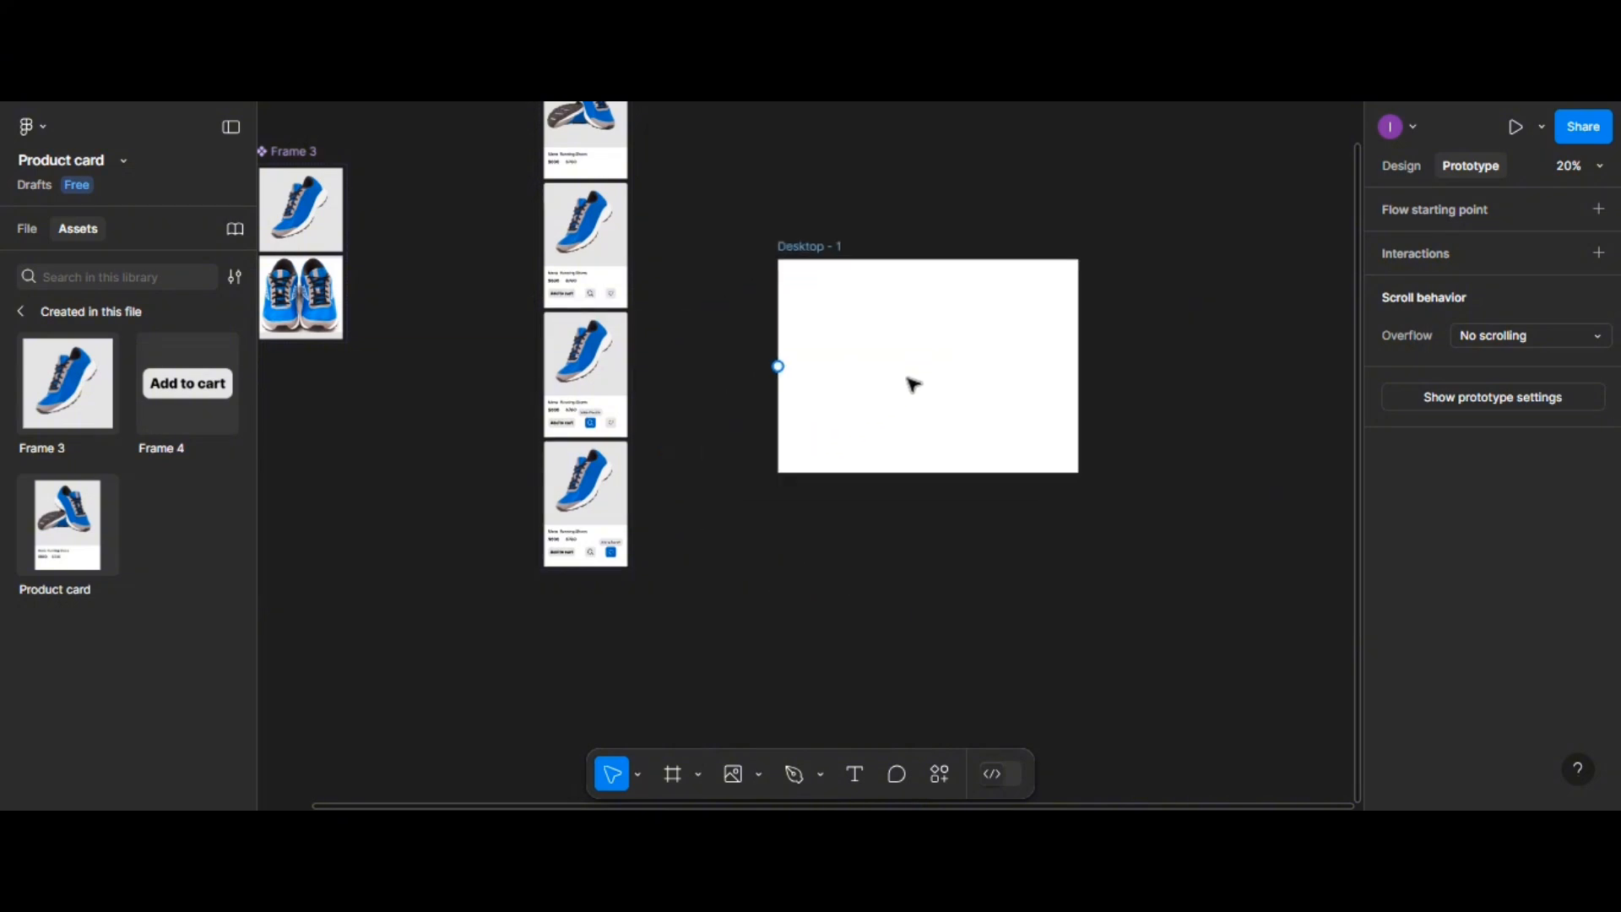
Set the Desktop - 1 frame's fill to black (000000)
click(1393, 166)
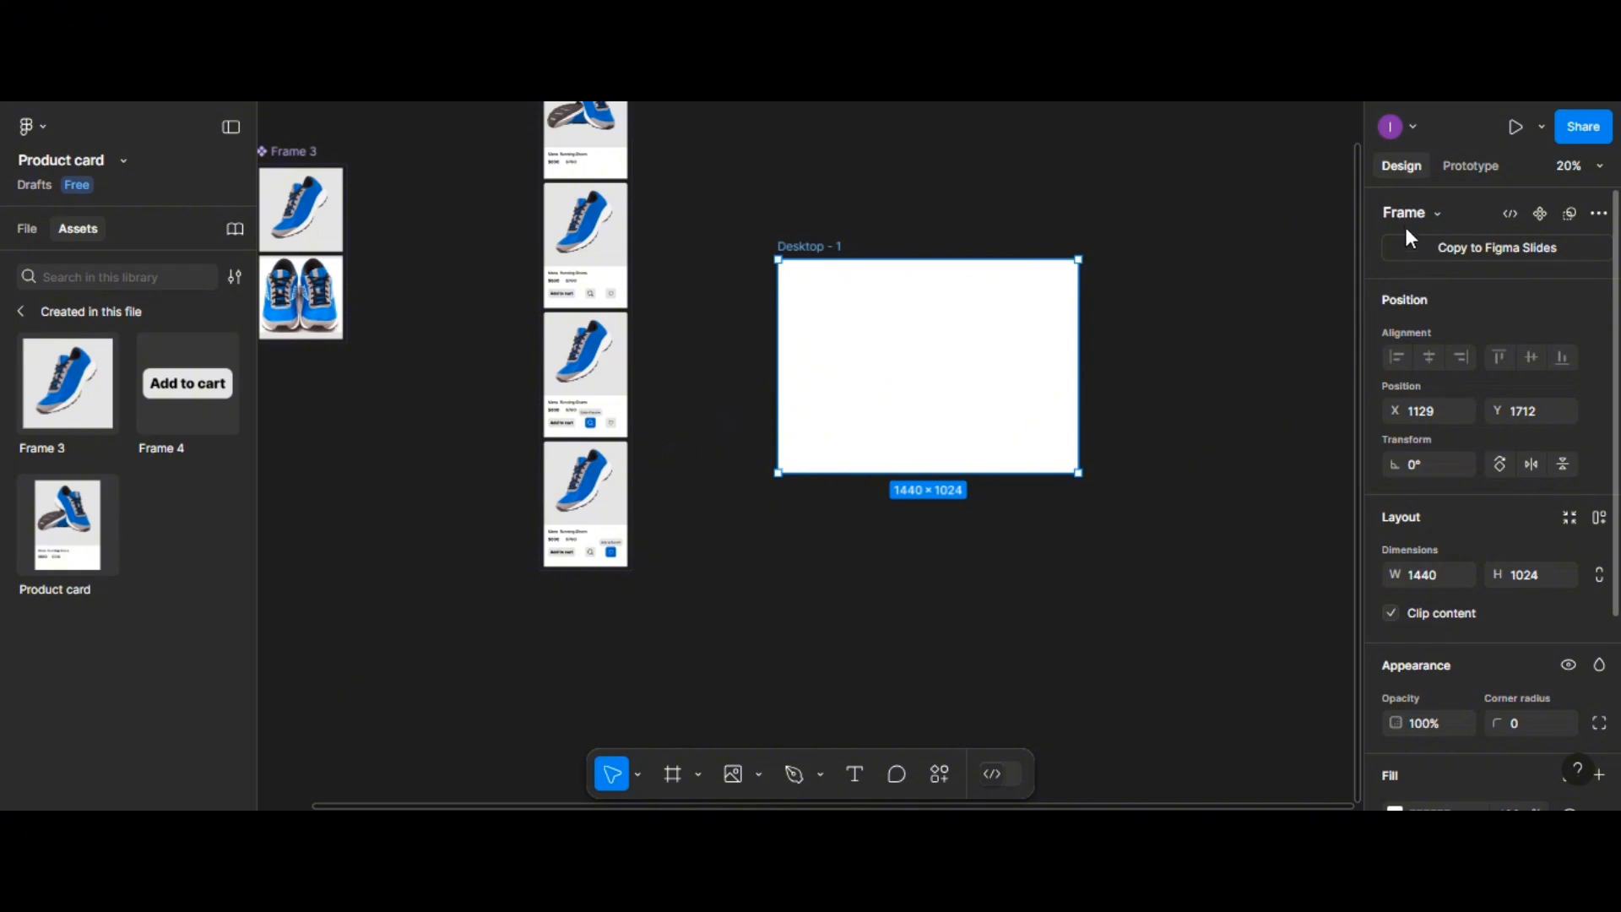
scroll(1385, 748, down, 3)
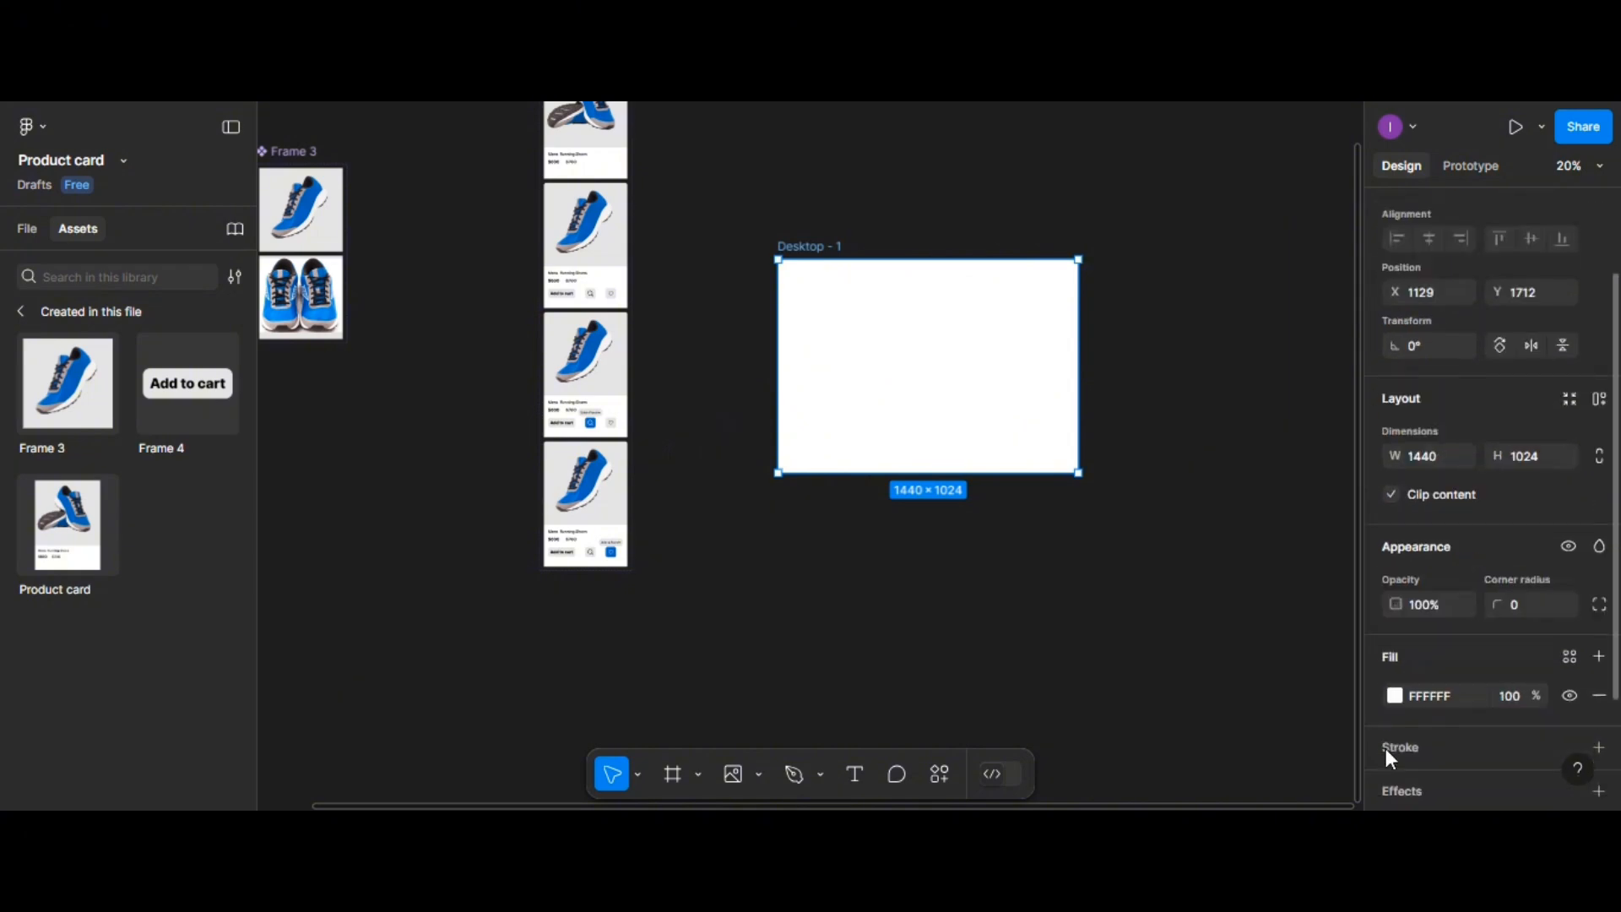
click(1394, 695)
click(1133, 704)
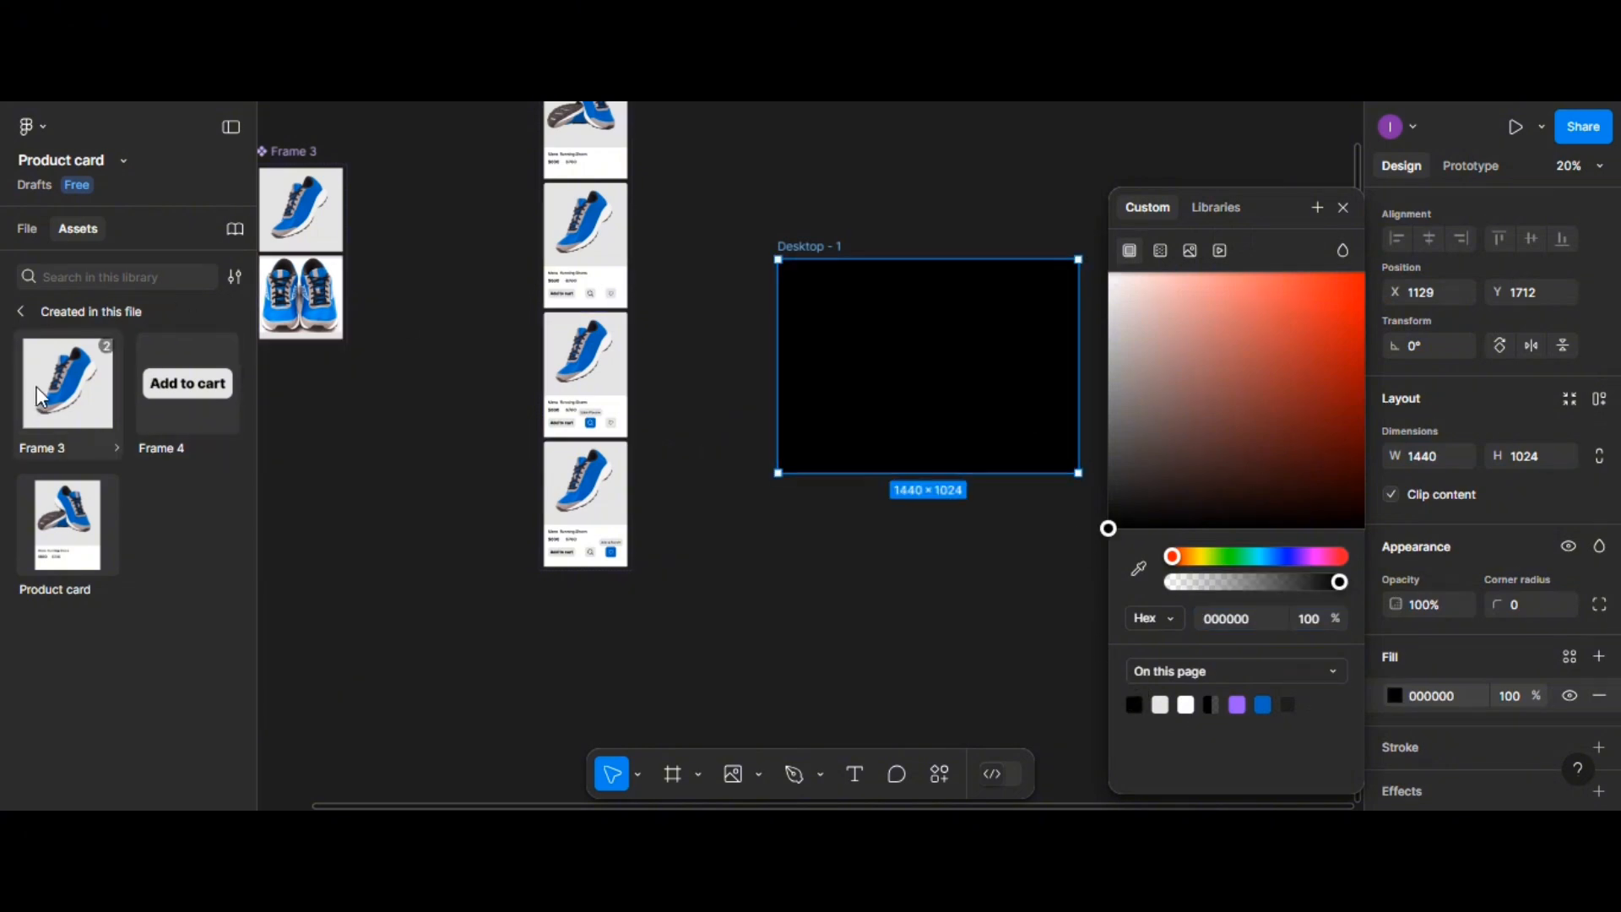
Place a Default Product card instance near the centre of the Desktop - 1 frame, at about X 537, Y 206
click(673, 458)
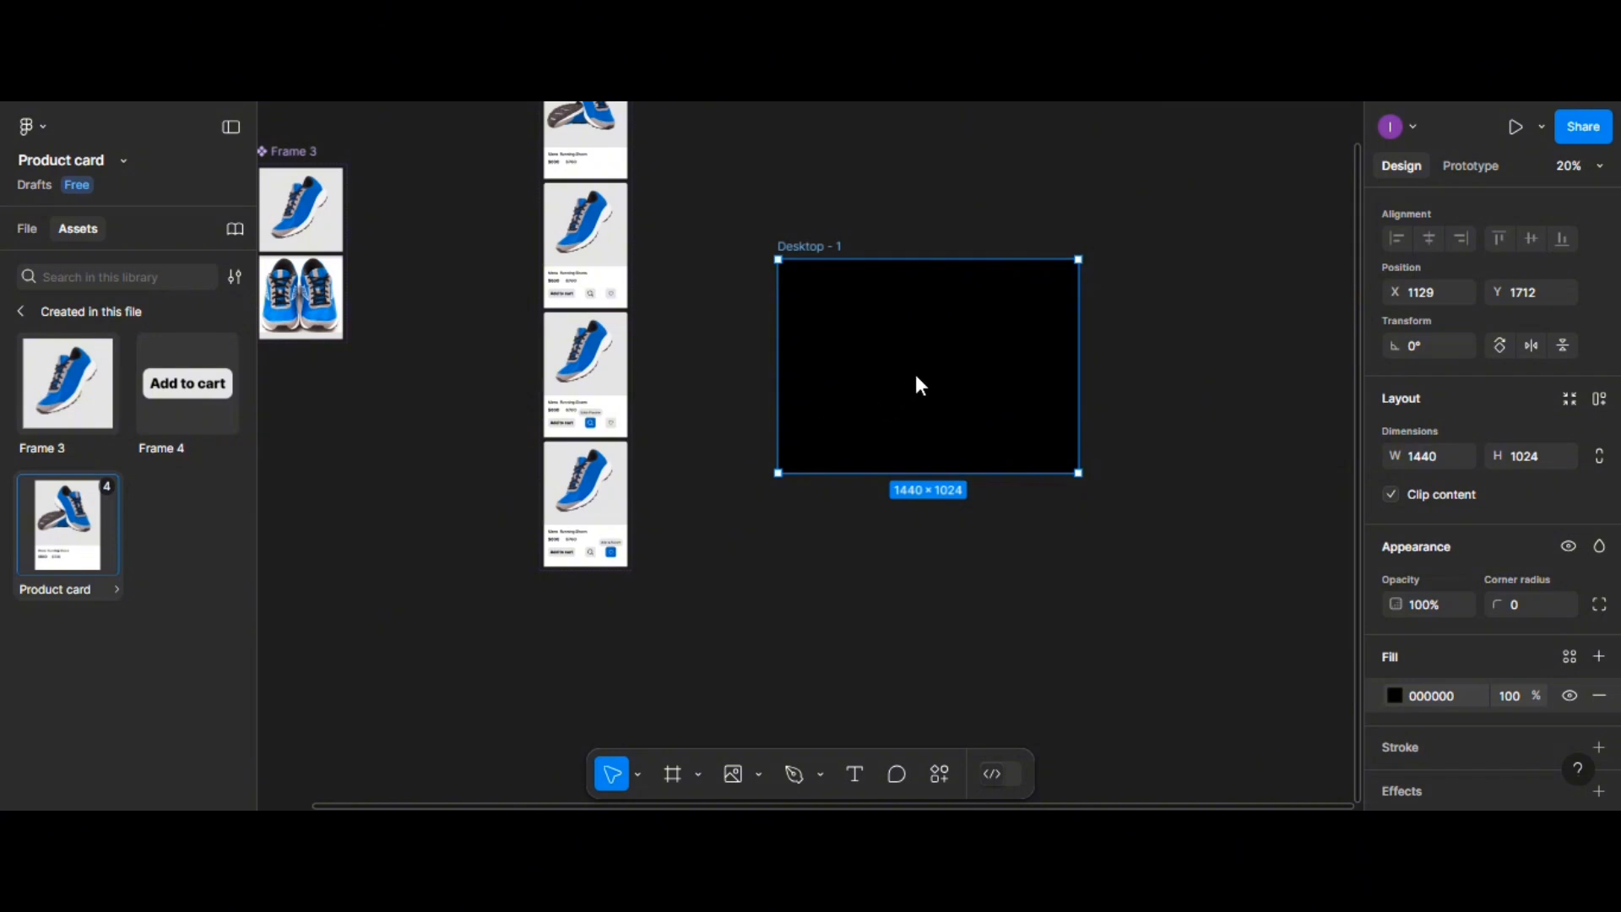
drag(916, 376, 915, 347)
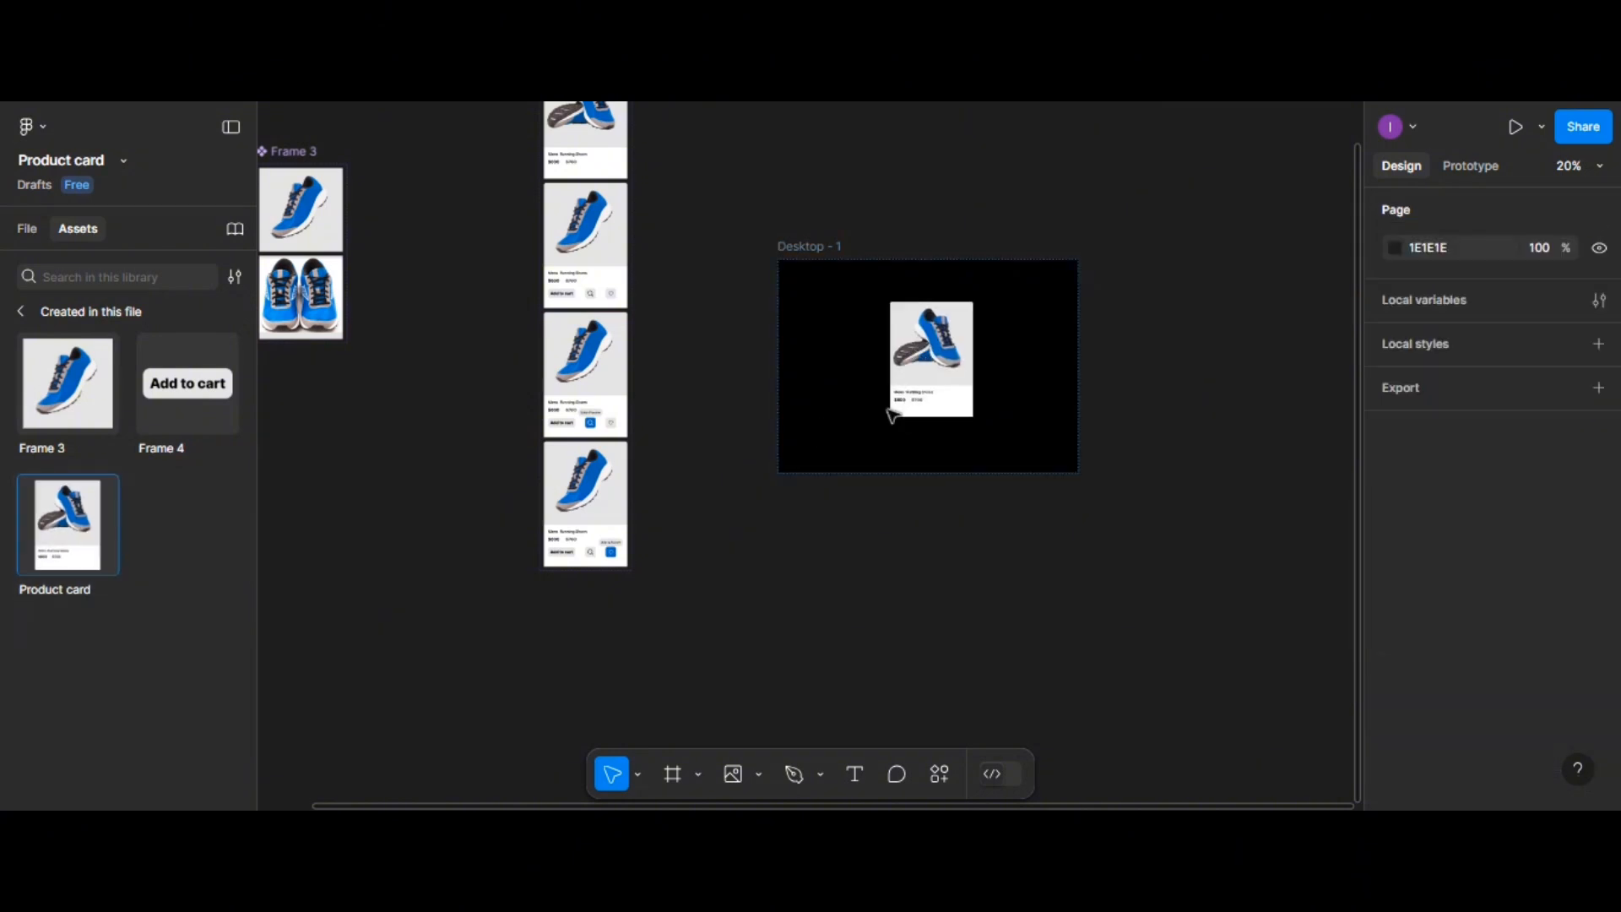
click(893, 413)
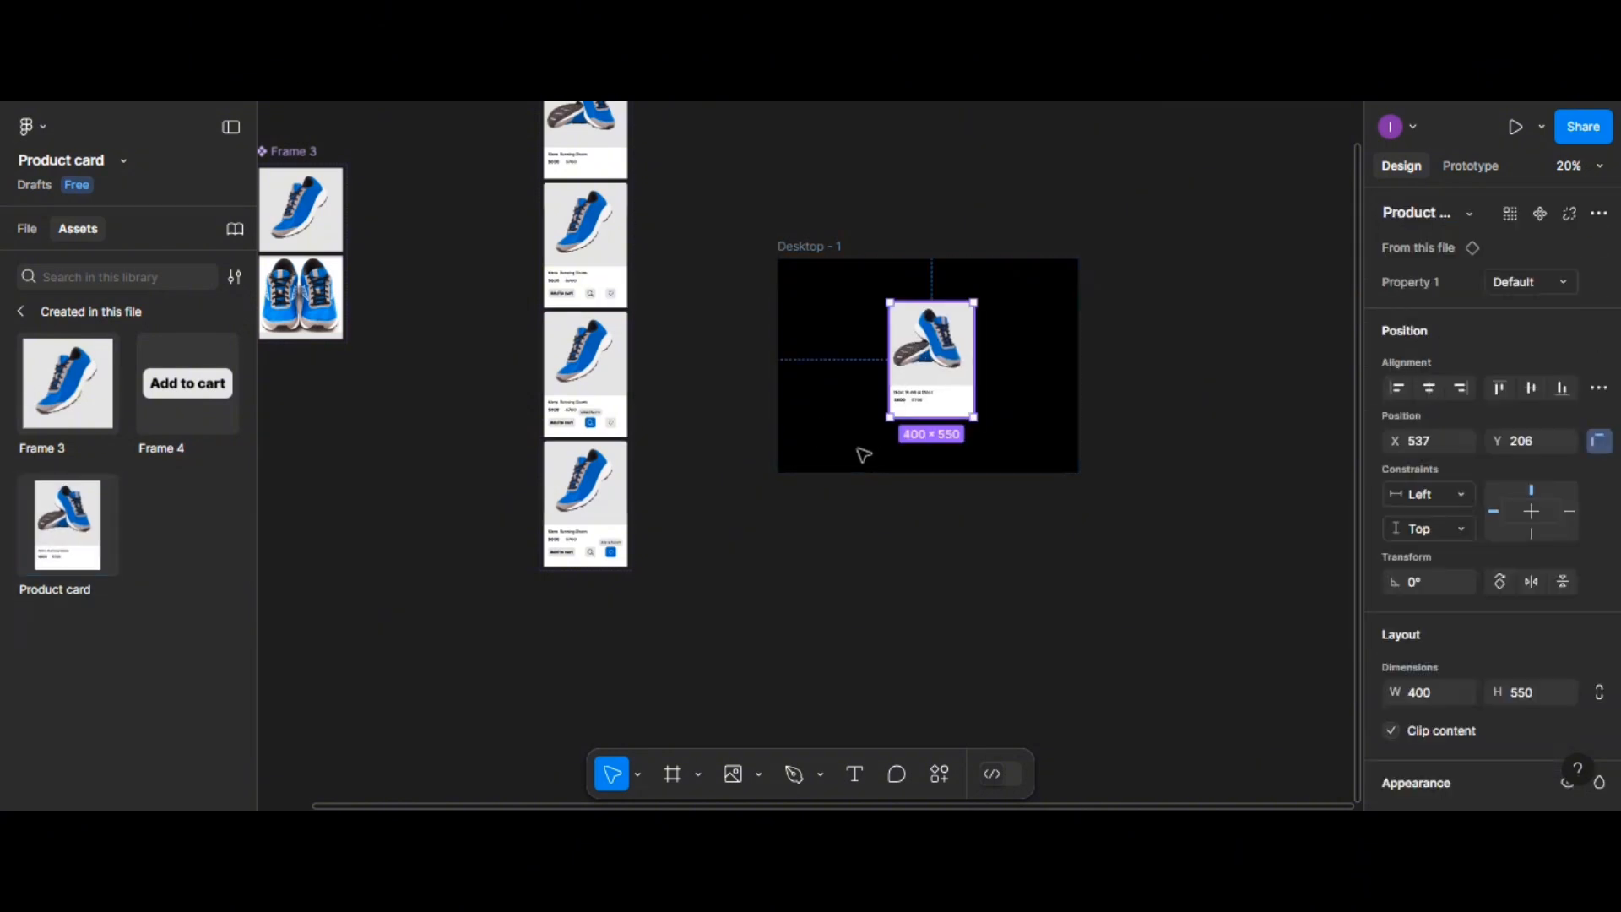
Preview the Desktop - 1 frame within the editor and test the product card's image interaction
click(808, 248)
scroll(808, 249, left, 2)
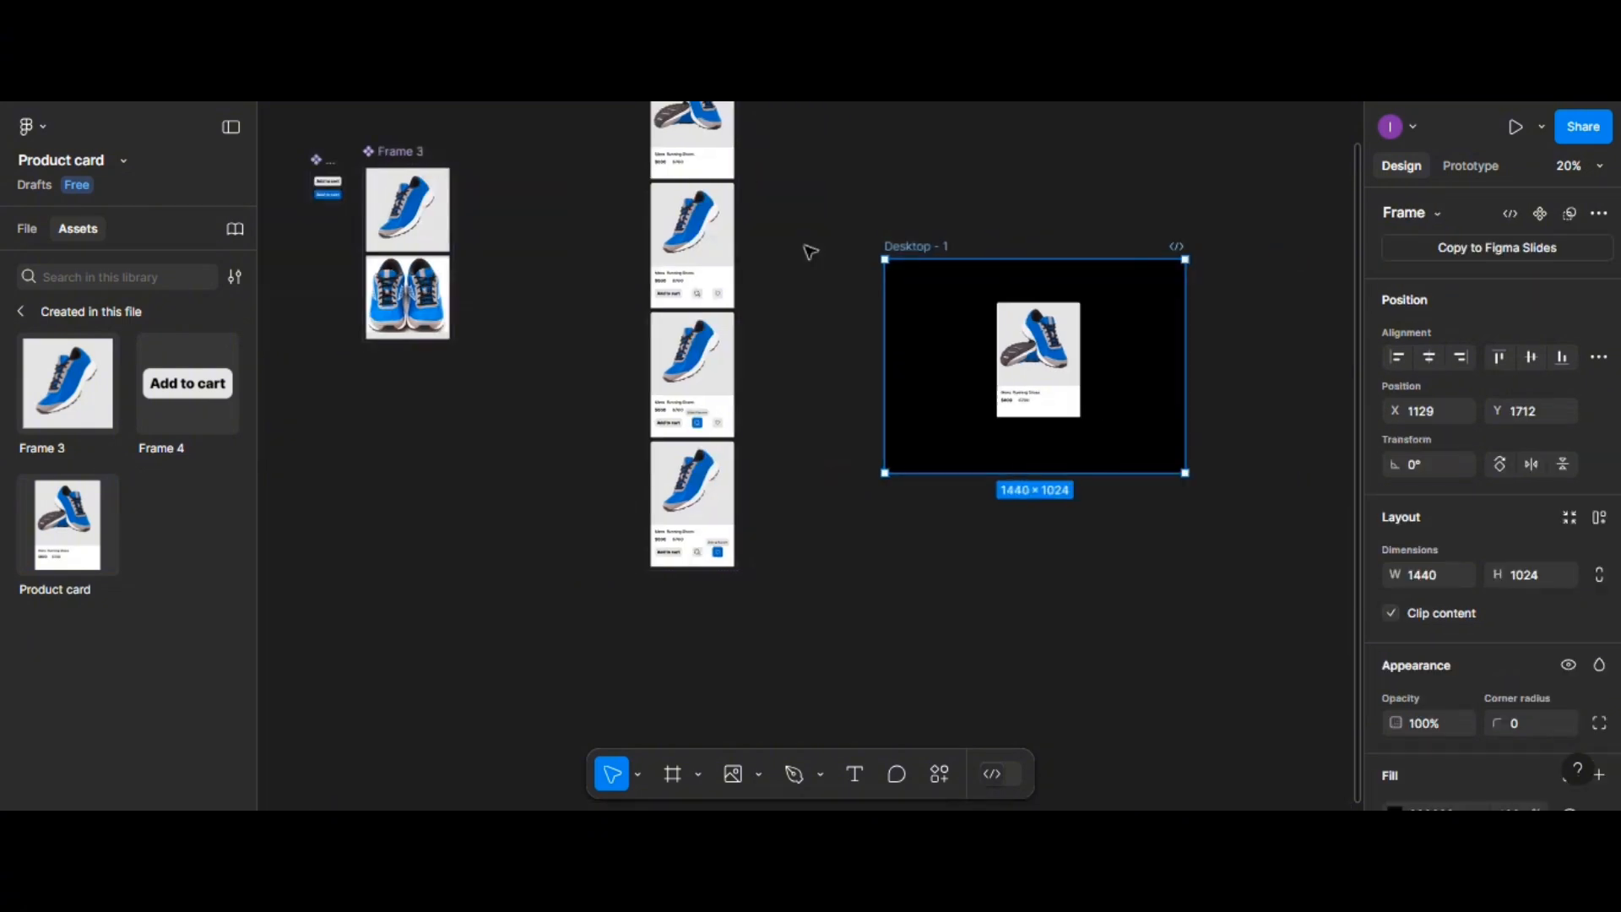
scroll(807, 249, right, 4)
scroll(807, 250, up, 5)
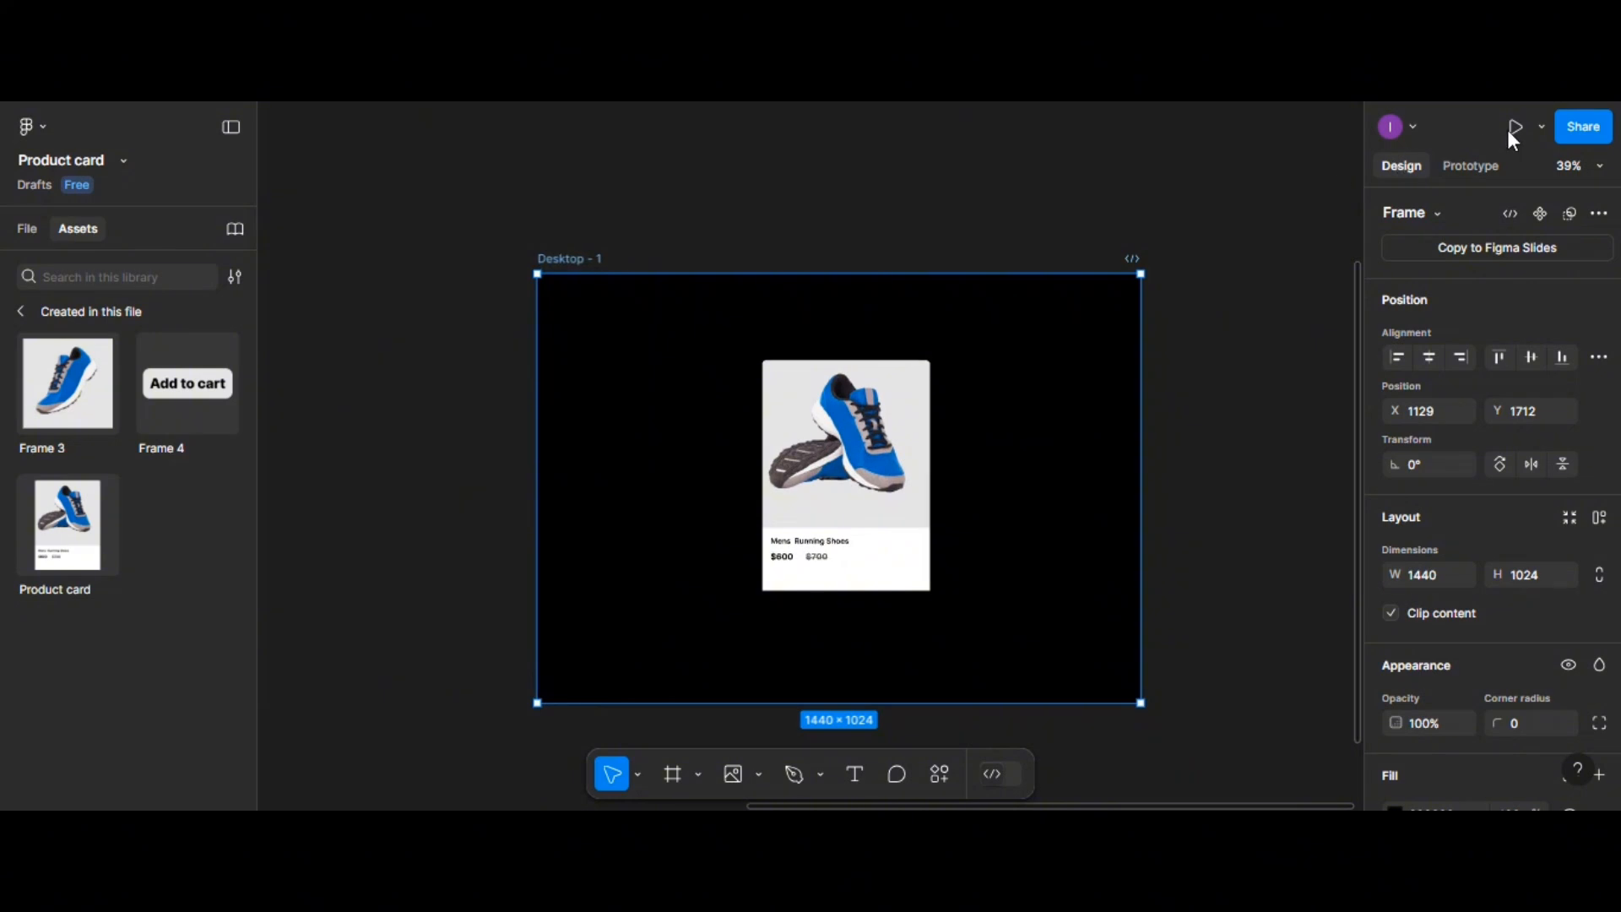
click(1540, 128)
click(1459, 195)
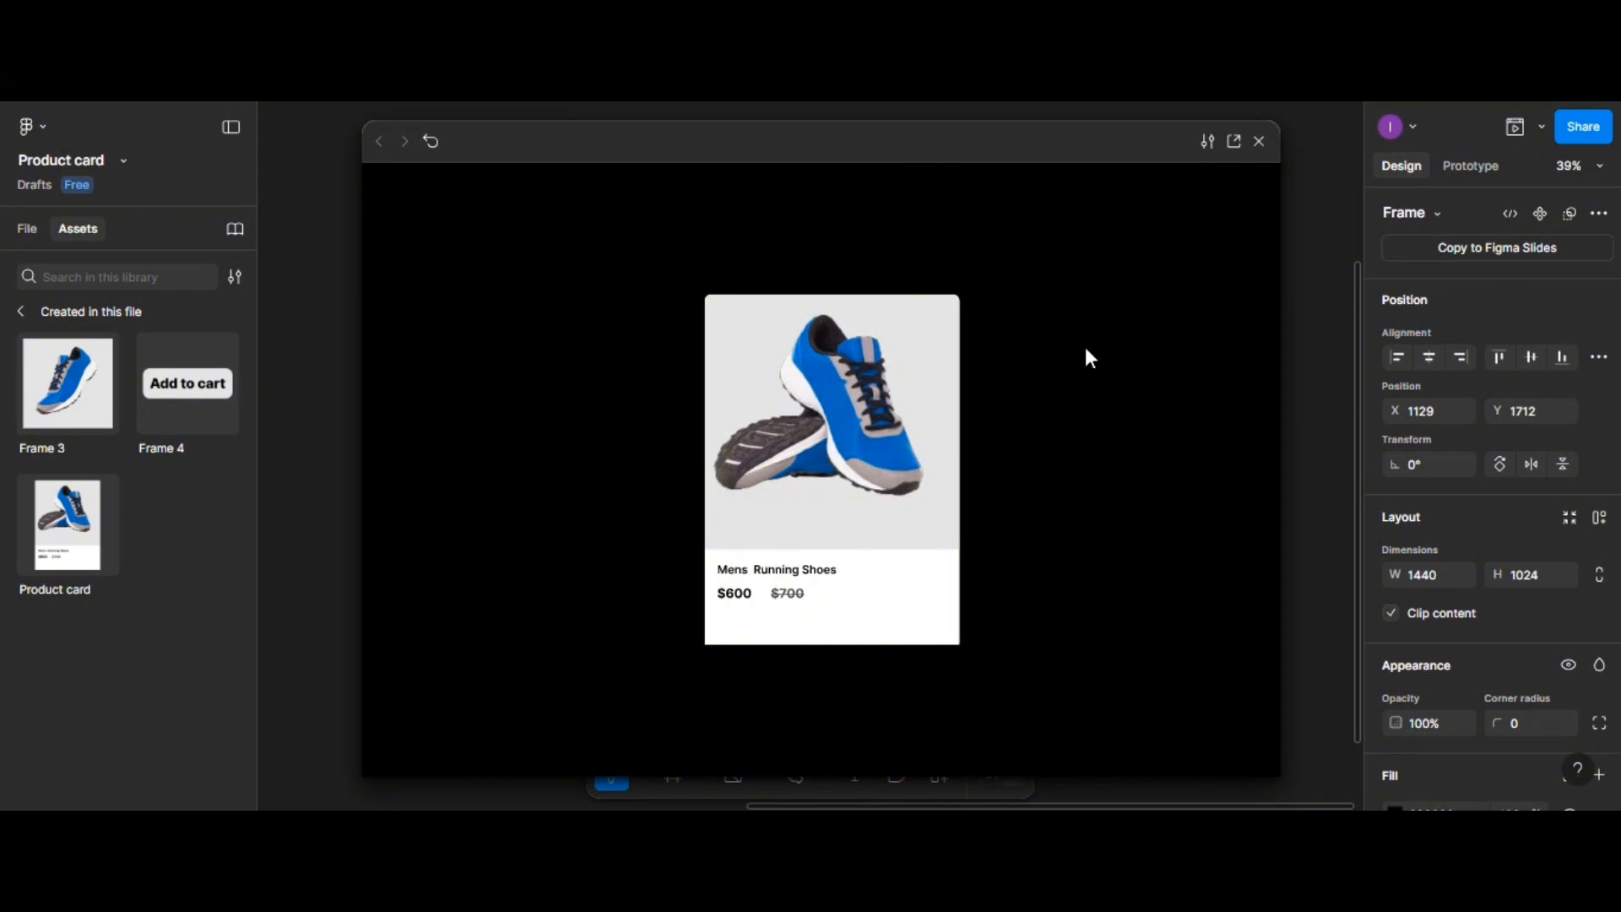
mouse_move(818, 453)
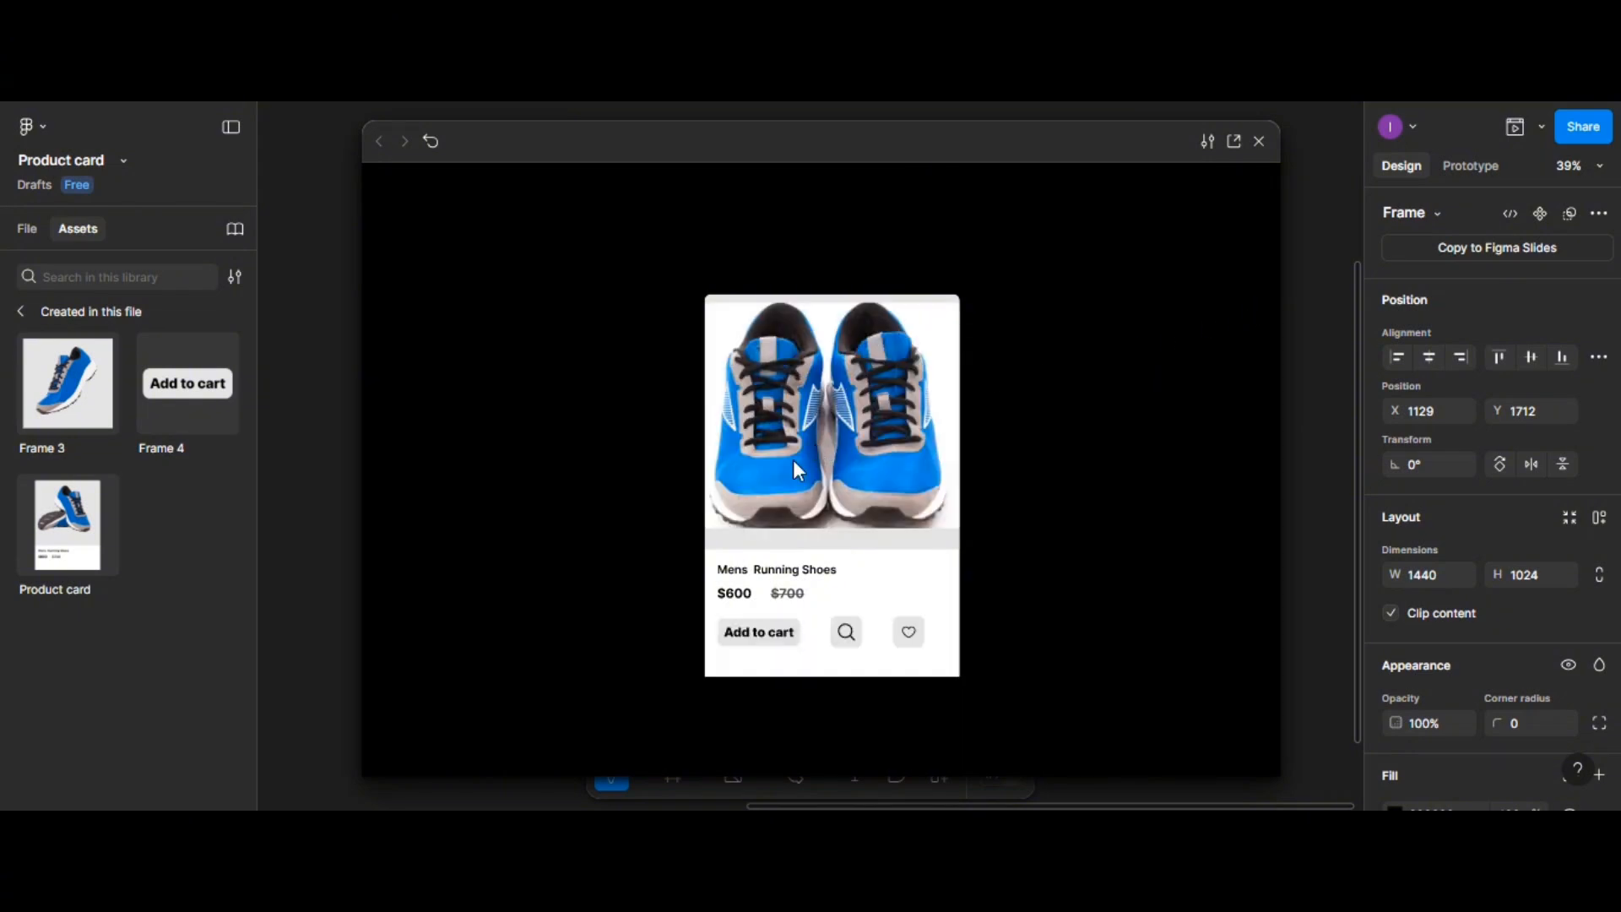